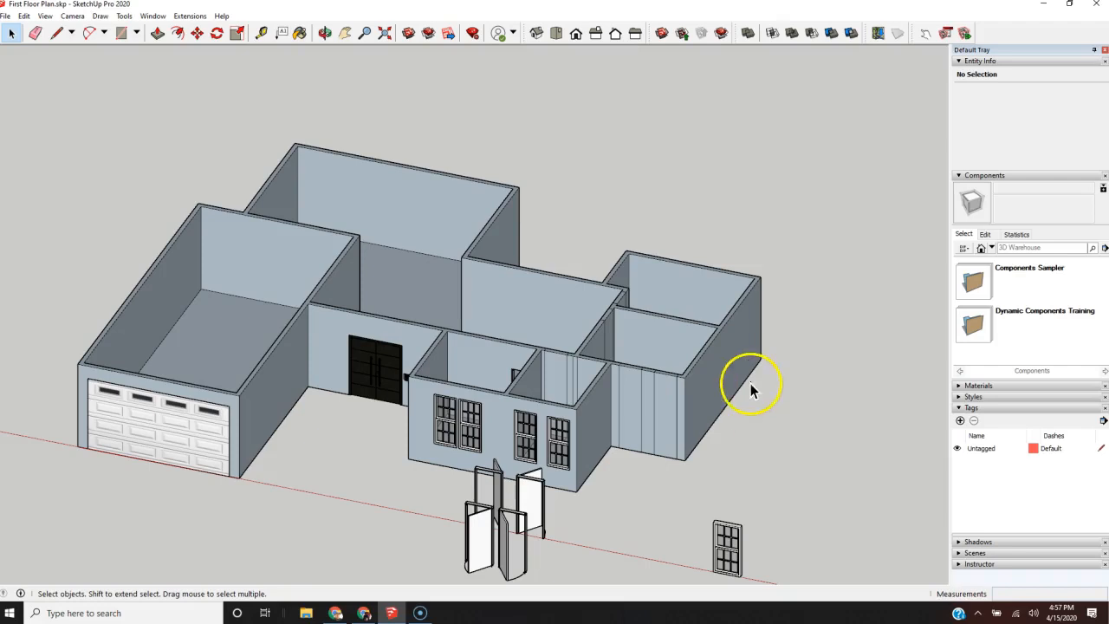
Step: Move the five loose door and window components in front of the house sideways along the red axis, clear of the house
middle_click_drag(540, 423, 493, 408)
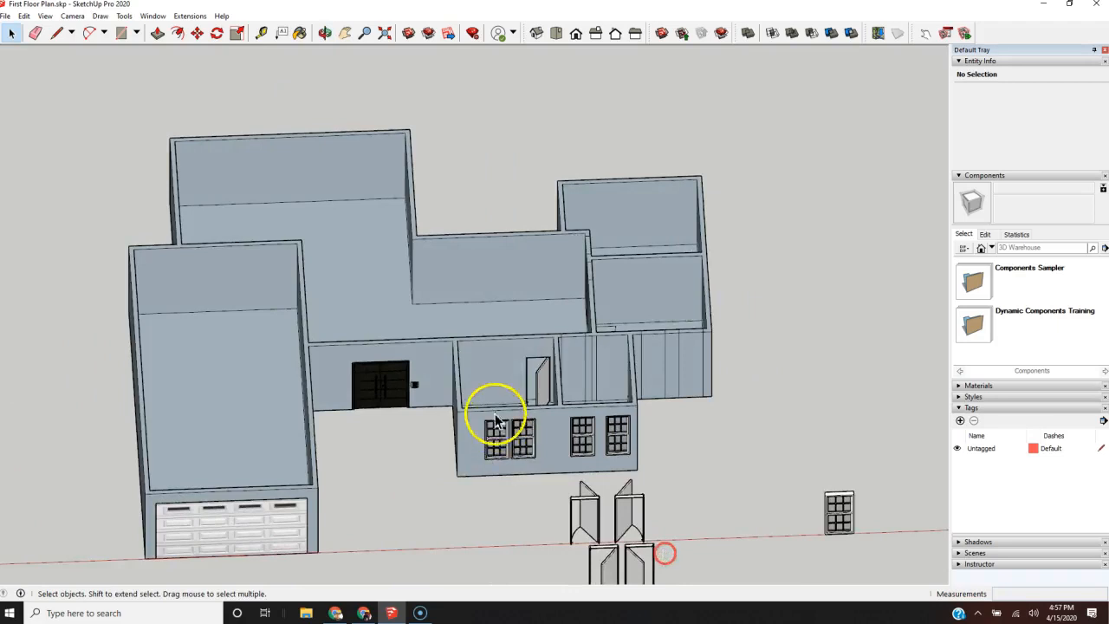
scroll(493, 408, "down", 2)
middle_click_drag(566, 490, 564, 597)
middle_click_drag(547, 395, 554, 453)
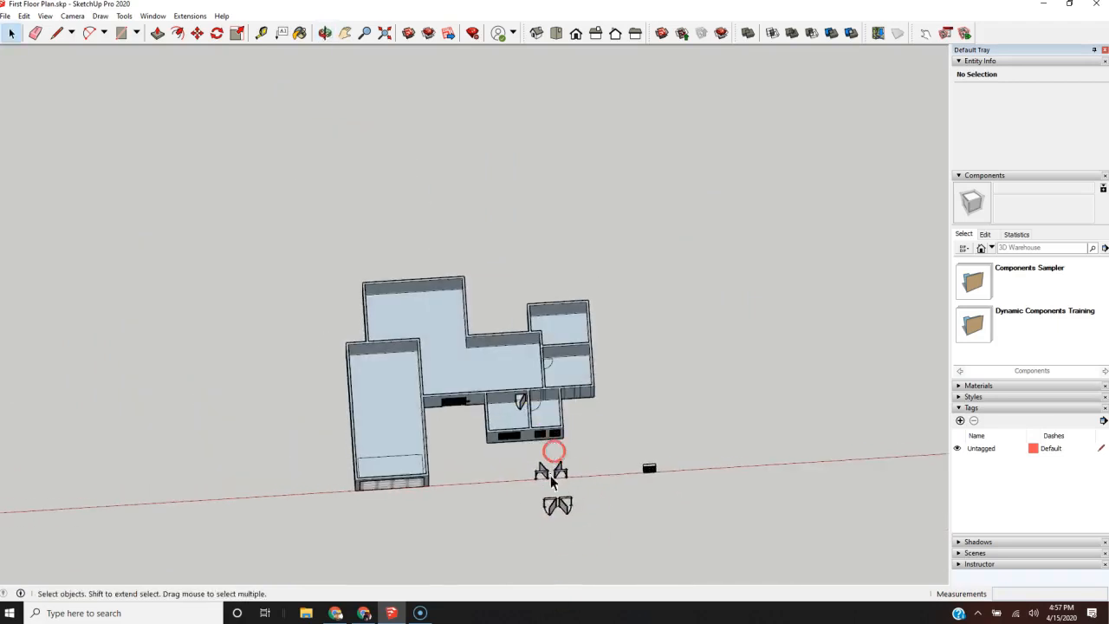
scroll(599, 482, "up", 3)
left_click_drag(744, 426, 587, 496)
mouse_move(701, 465)
middle_mouse_down()
mouse_move(681, 461)
mouse_move(705, 470)
middle_mouse_up()
left_click_drag(464, 539, 461, 538)
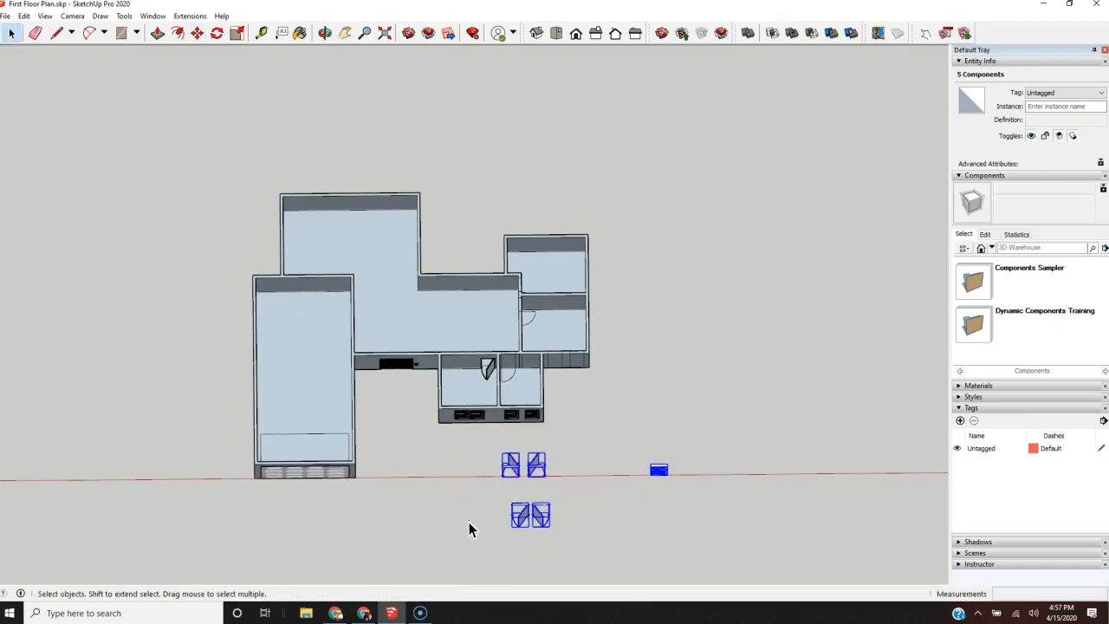
key("m")
left_click(473, 522)
left_click(776, 520)
Step: Move the five selected door and window components about 27' 7" farther away from the house
left_click(775, 522)
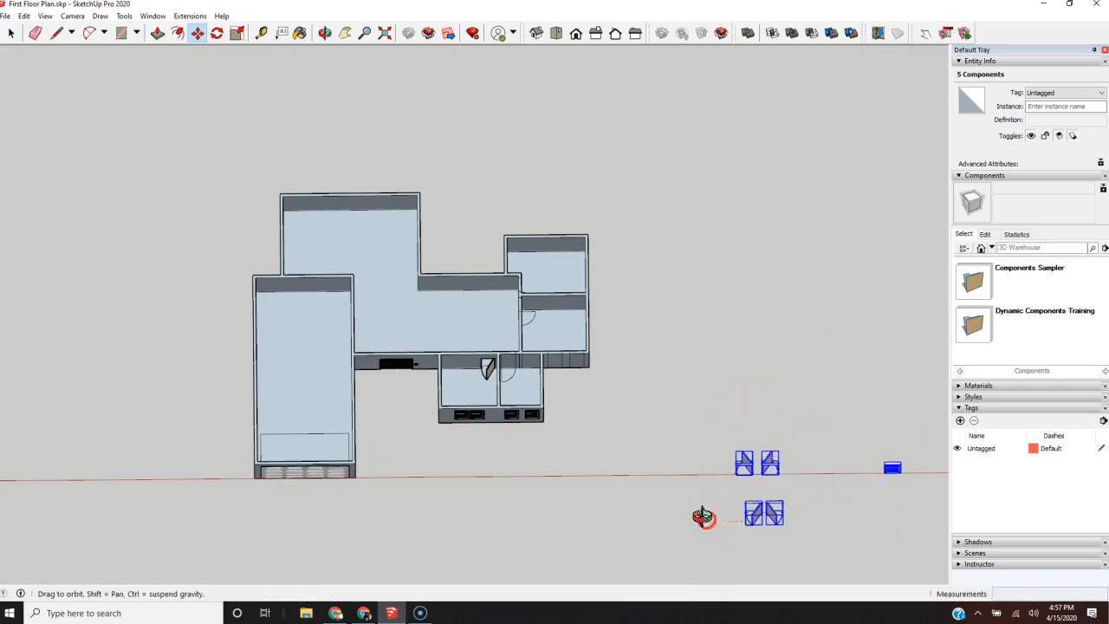
middle_click_drag(706, 518, 700, 363)
scroll(700, 365, "down", 3)
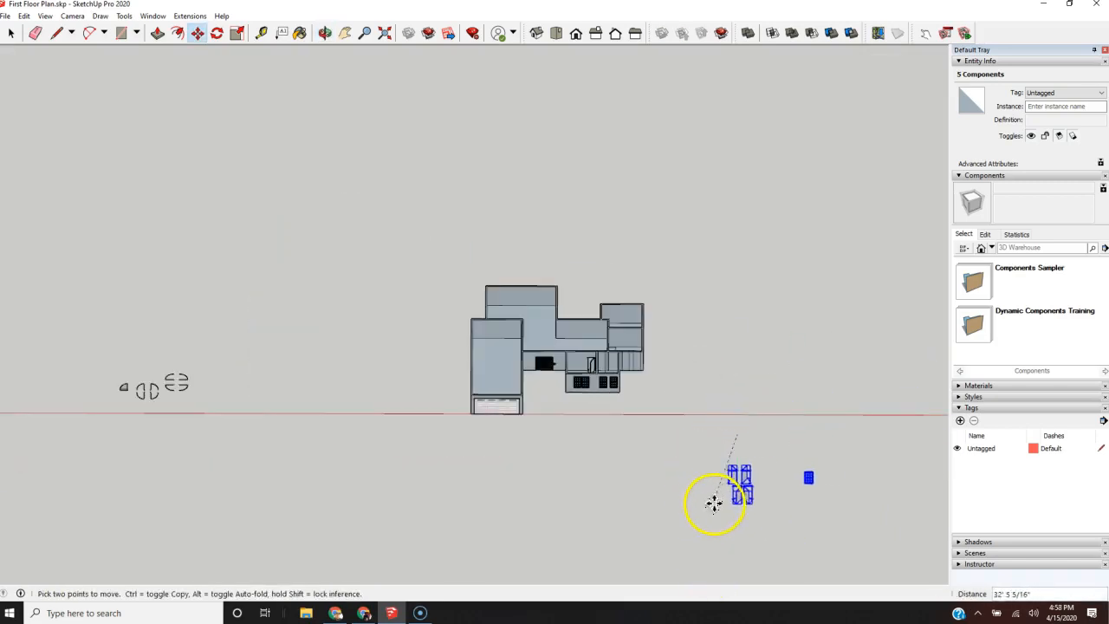
left_click(737, 494)
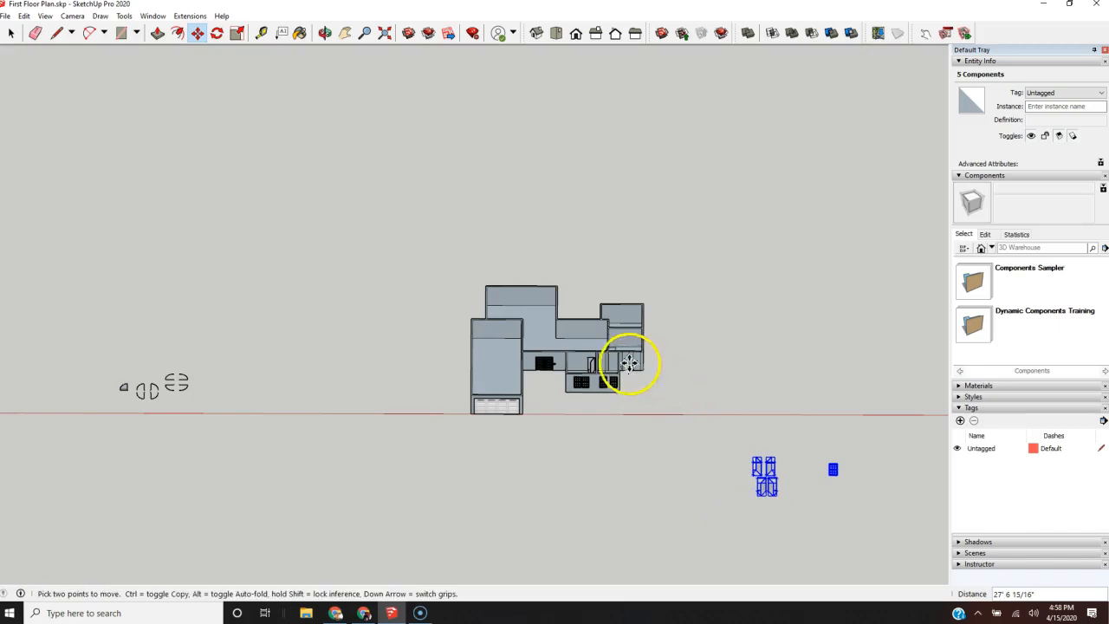
scroll(629, 364, "up", 4)
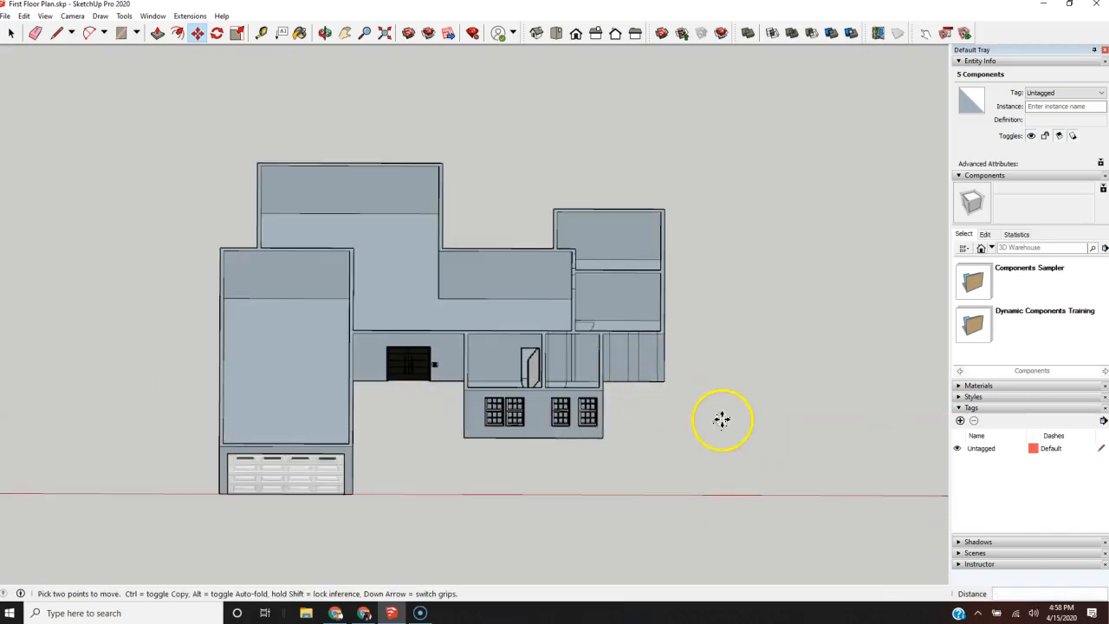
key("space")
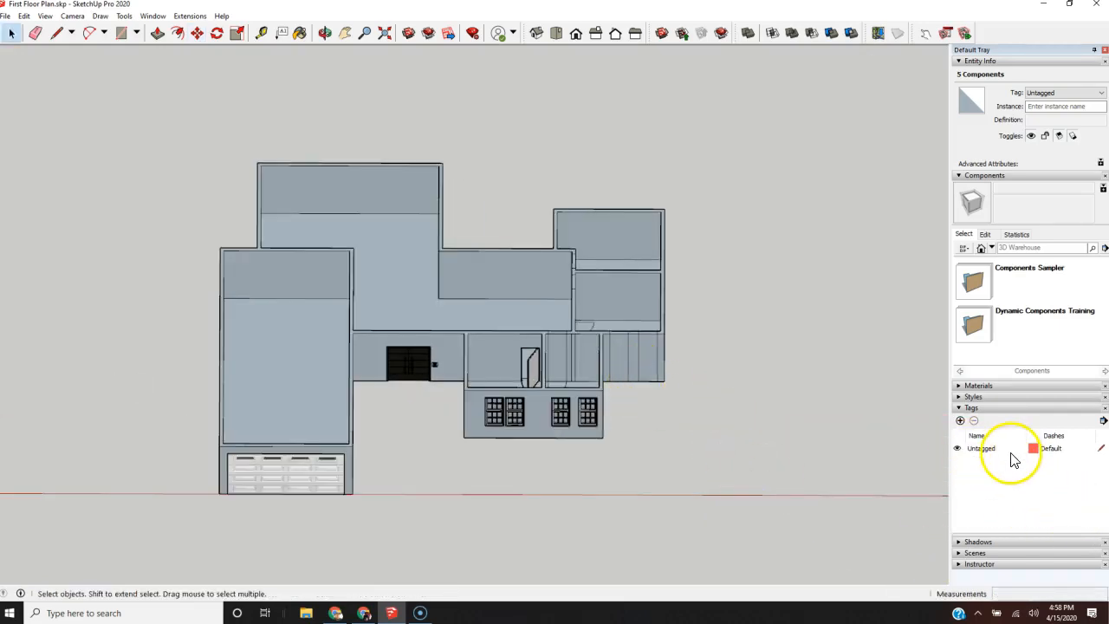
Step: Try to hide the Untagged tag
left_click(958, 449)
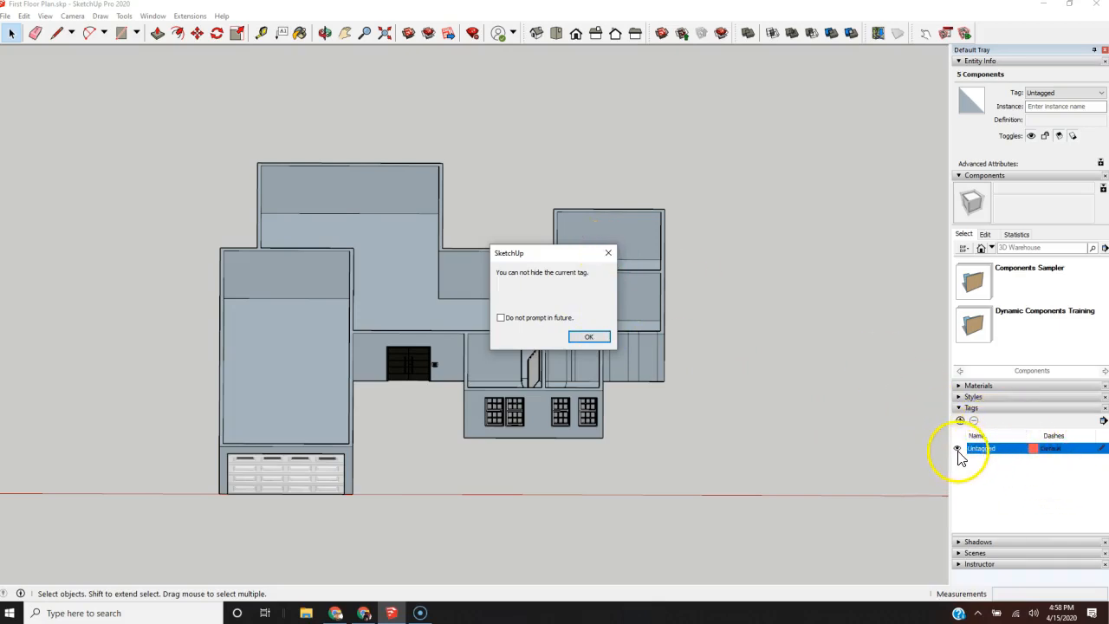
left_click(606, 253)
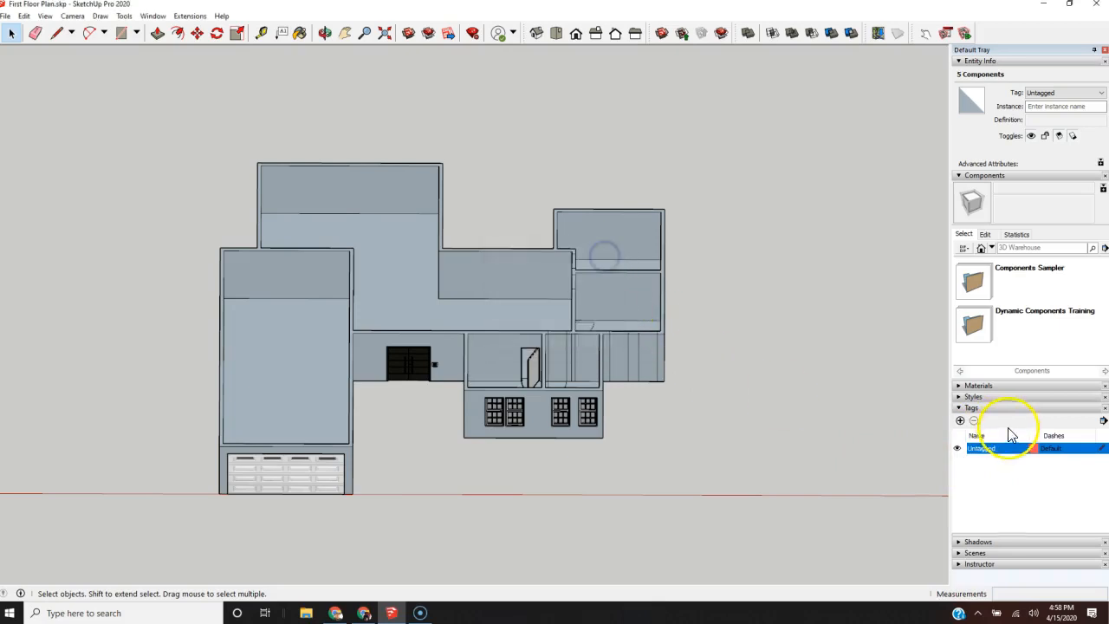
Step: Collapse the Tags, Components and Entity Info sections of the Default Tray
left_click(959, 408)
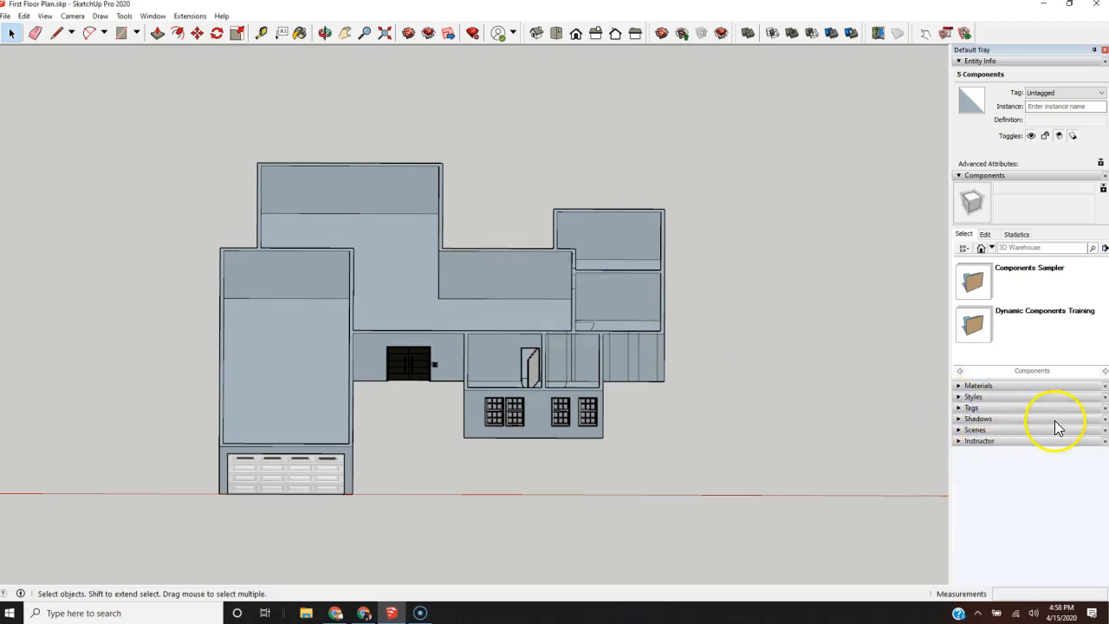
left_click(960, 178)
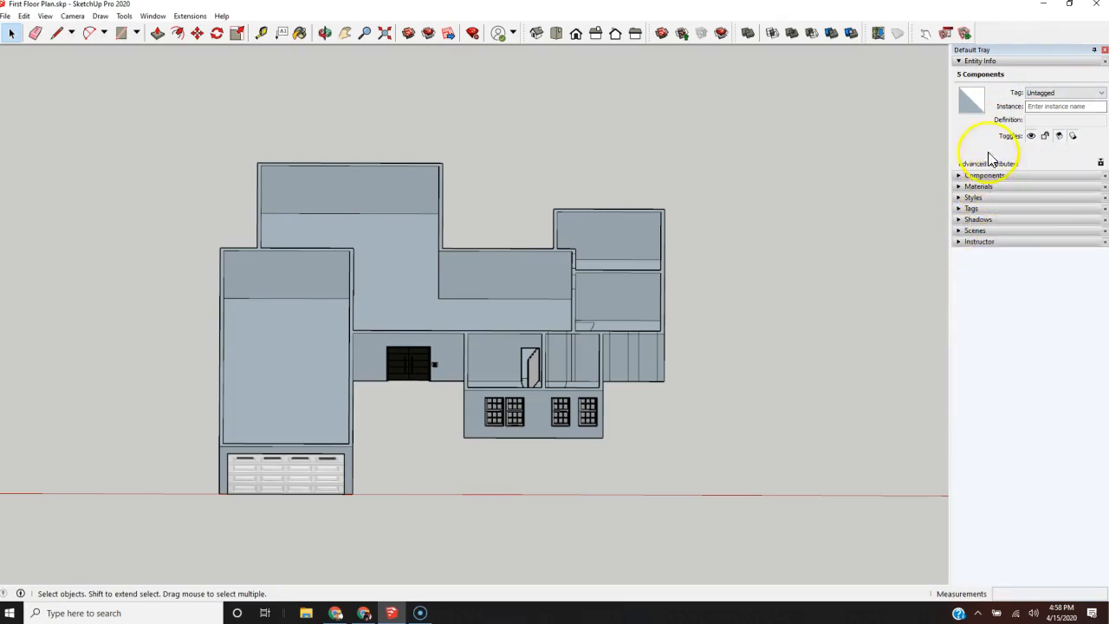
left_click(958, 62)
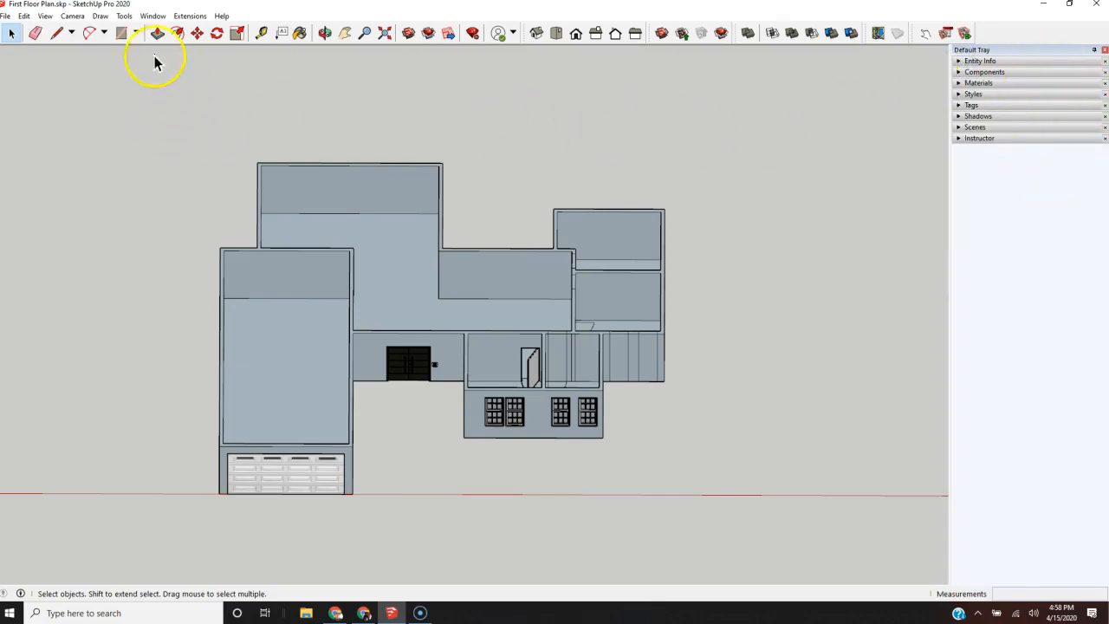
Step: Examine the list of available toolbars and the toolbar display options, leaving the settings as they are
left_click(153, 17)
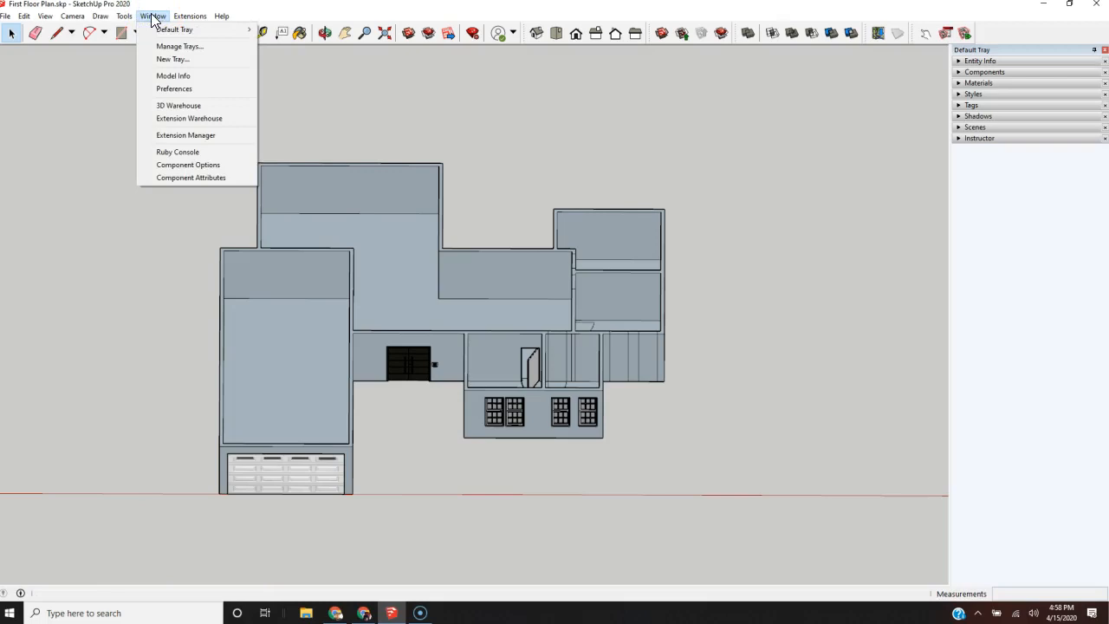
left_click(122, 17)
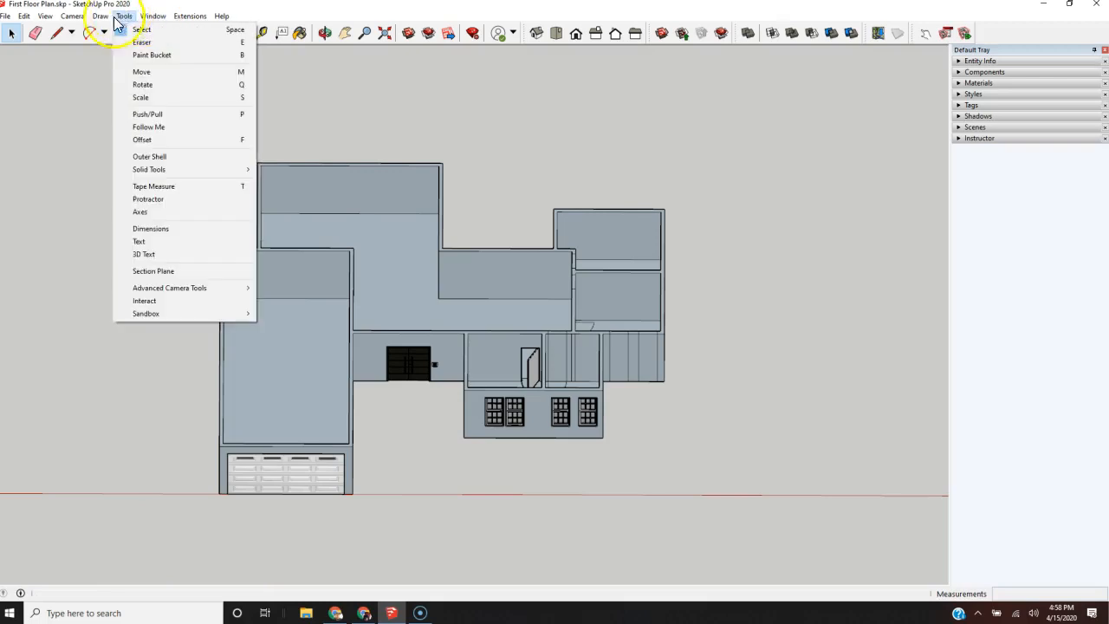
left_click(64, 30)
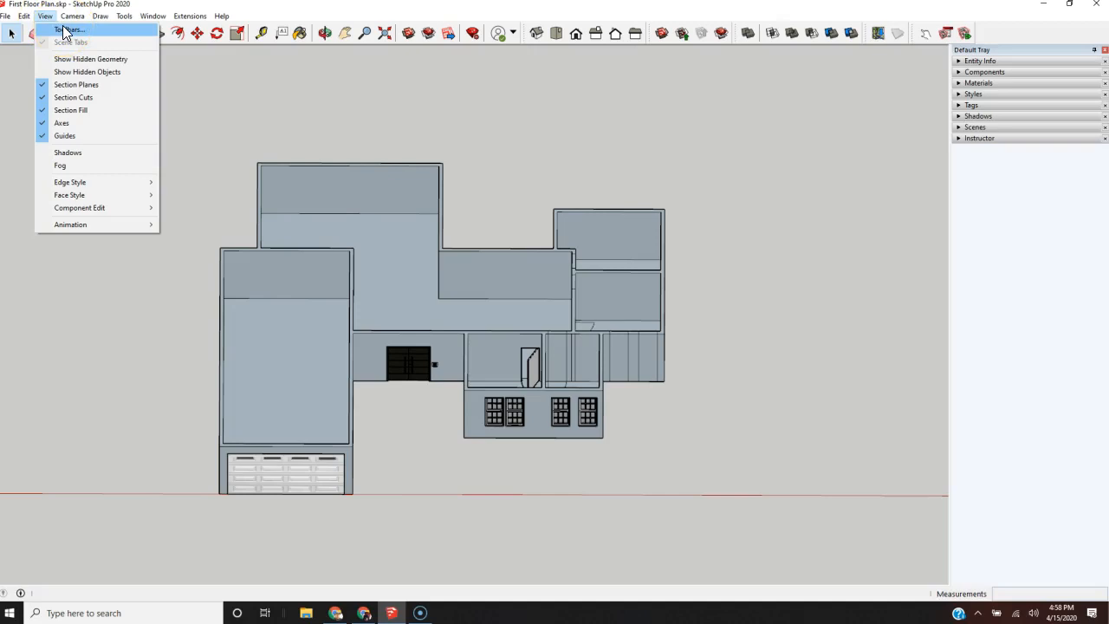
left_click(63, 31)
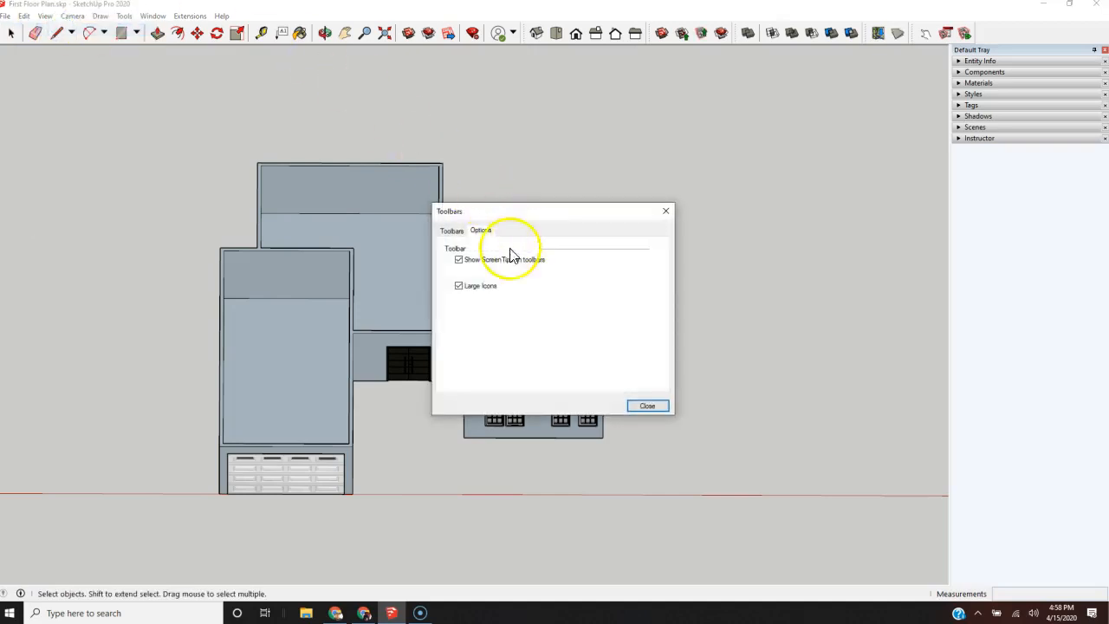
left_click(453, 232)
scroll(503, 319, "down", 2)
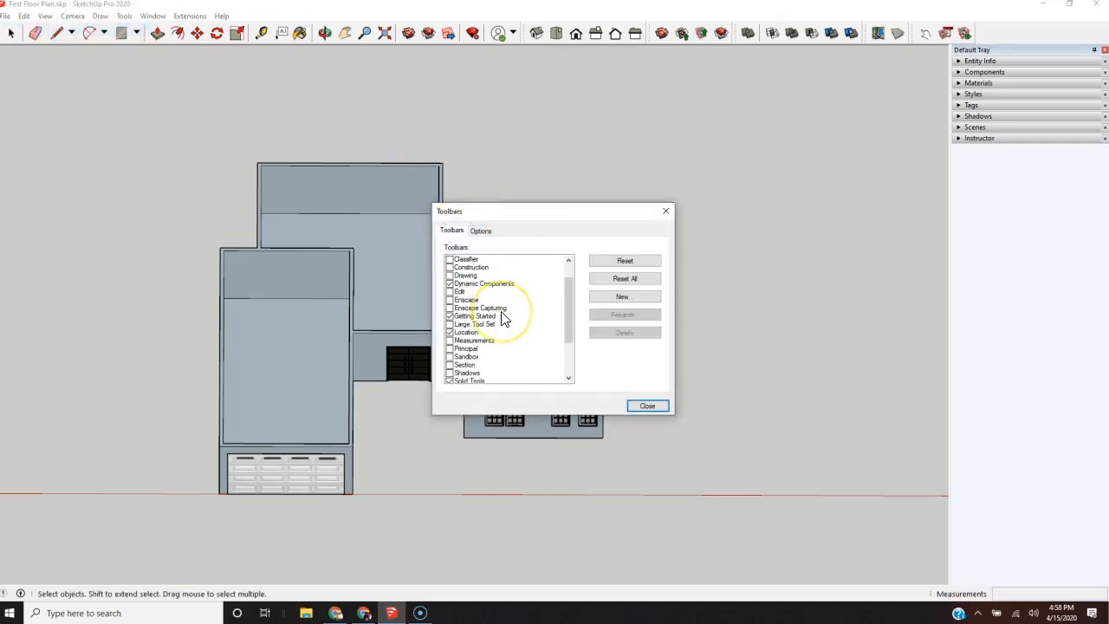
left_click(480, 231)
left_click(453, 230)
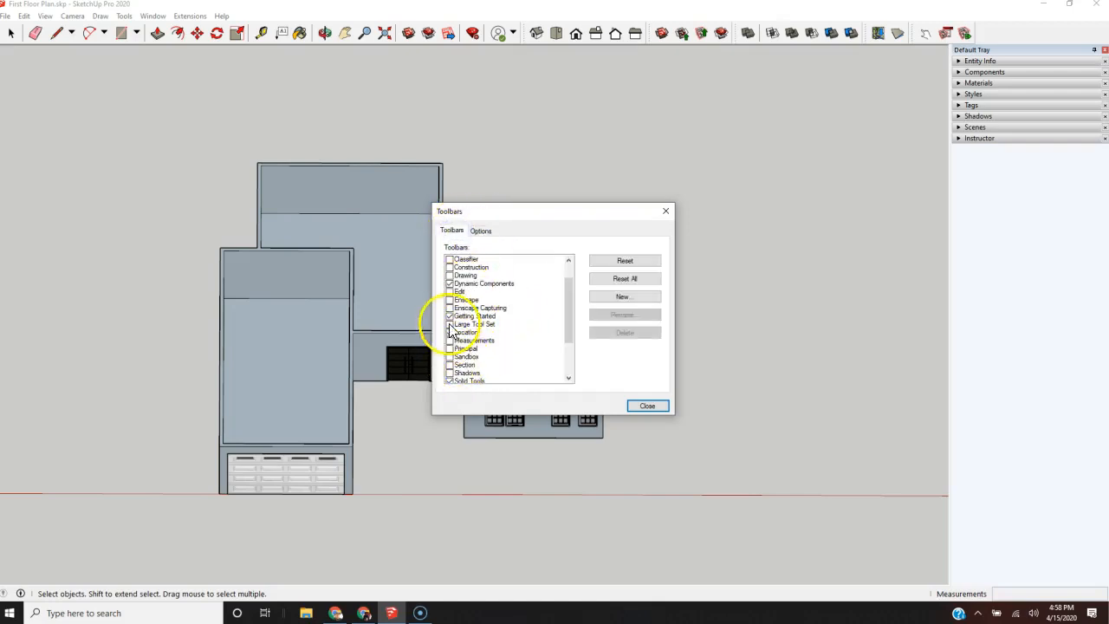
scroll(461, 351, "down", 2)
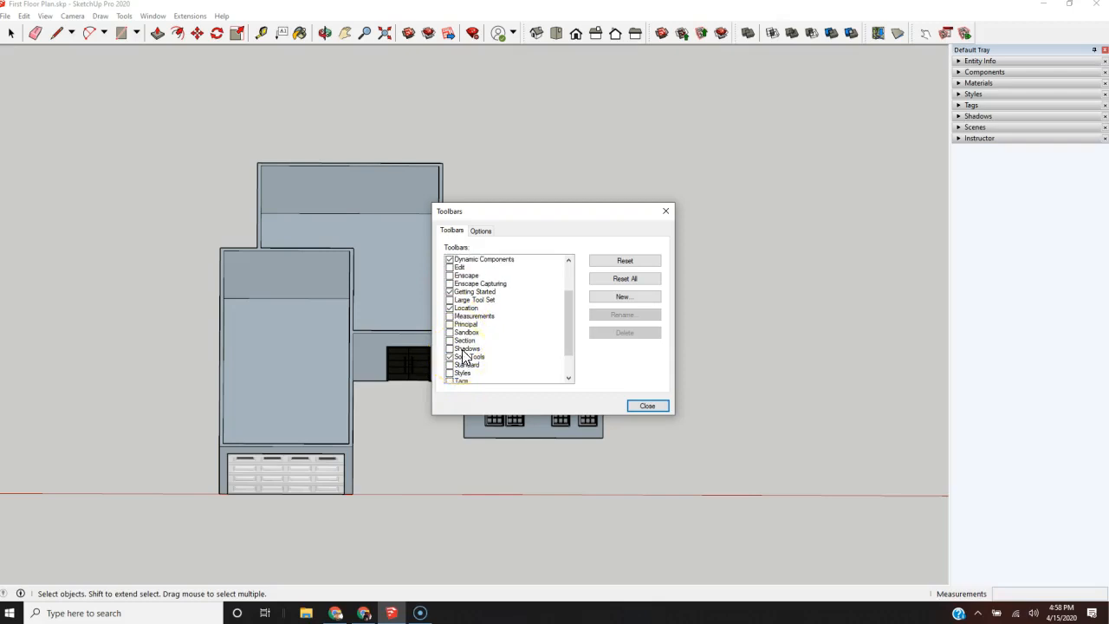
scroll(464, 355, "up", 2)
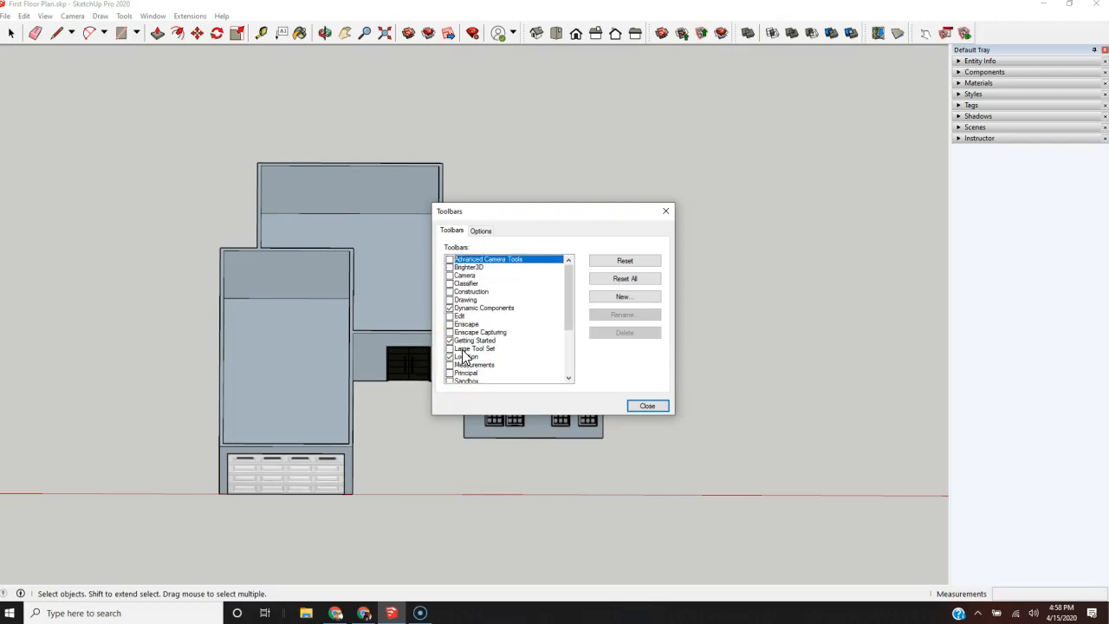
scroll(468, 355, "down", 4)
left_click(491, 347)
left_click(648, 405)
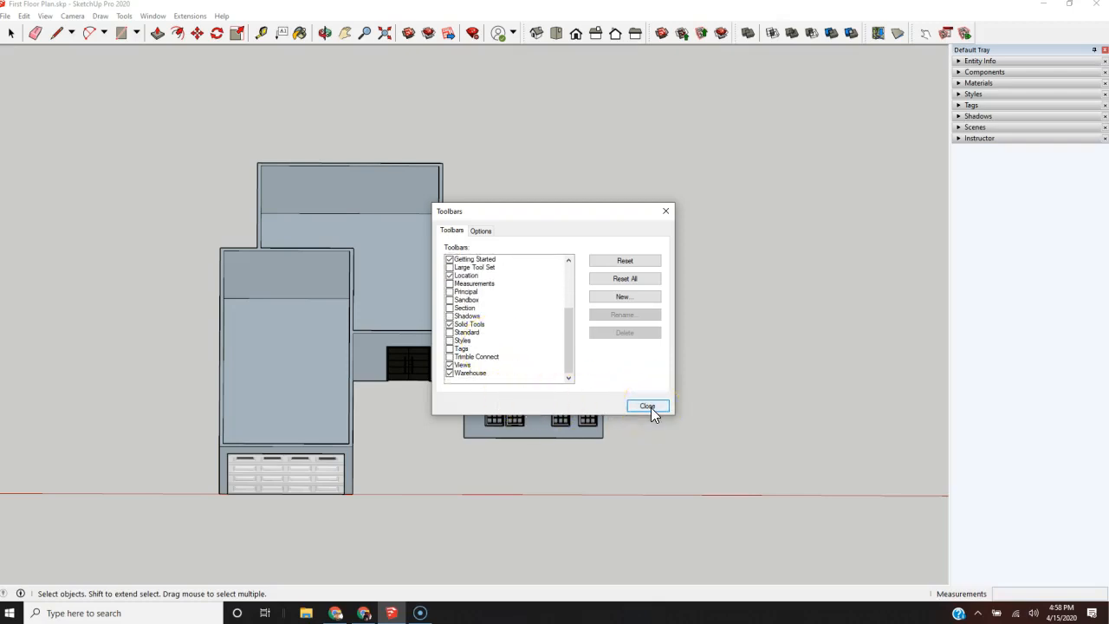
left_click(650, 408)
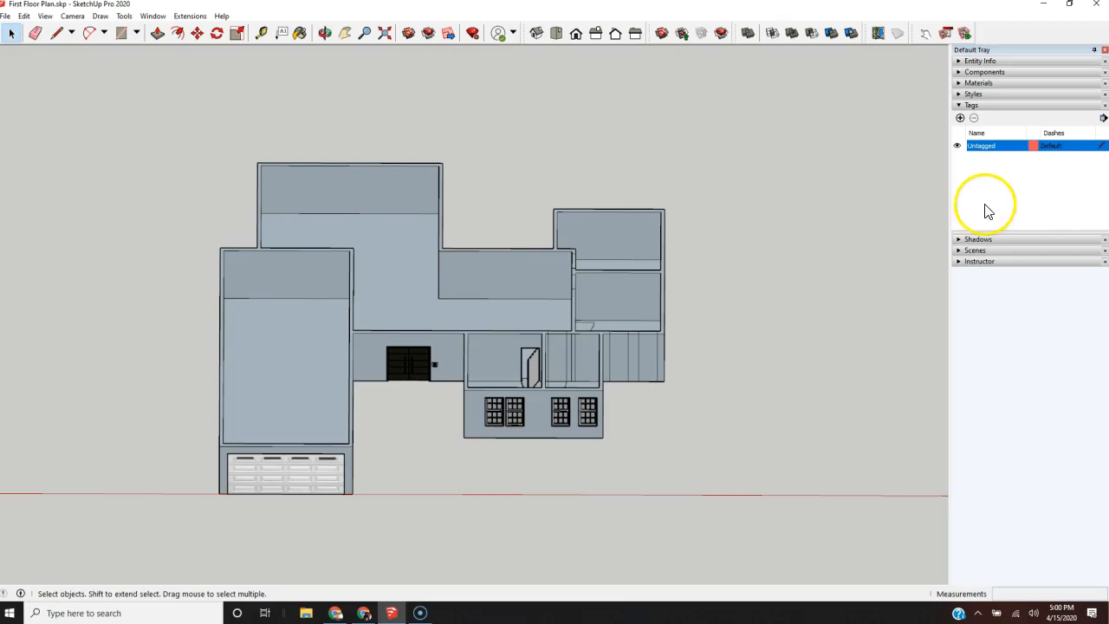
Step: Add a new tag named First Floor Walls
middle_click_drag(838, 315, 927, 317)
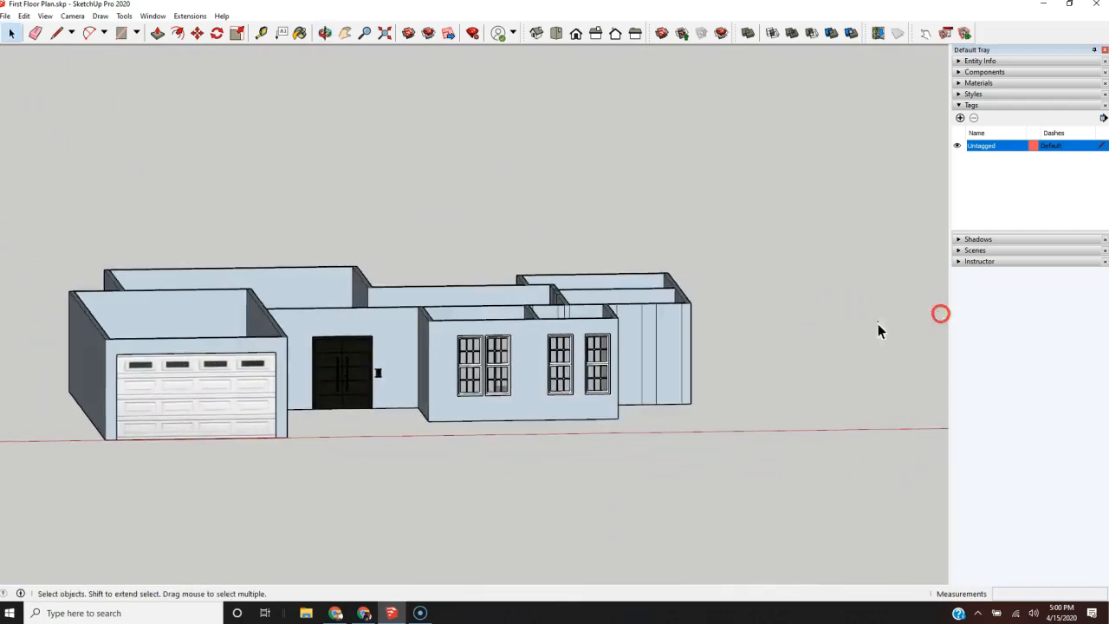
scroll(598, 364, "up", 3)
scroll(600, 368, "down", 4)
scroll(524, 391, "down", 2)
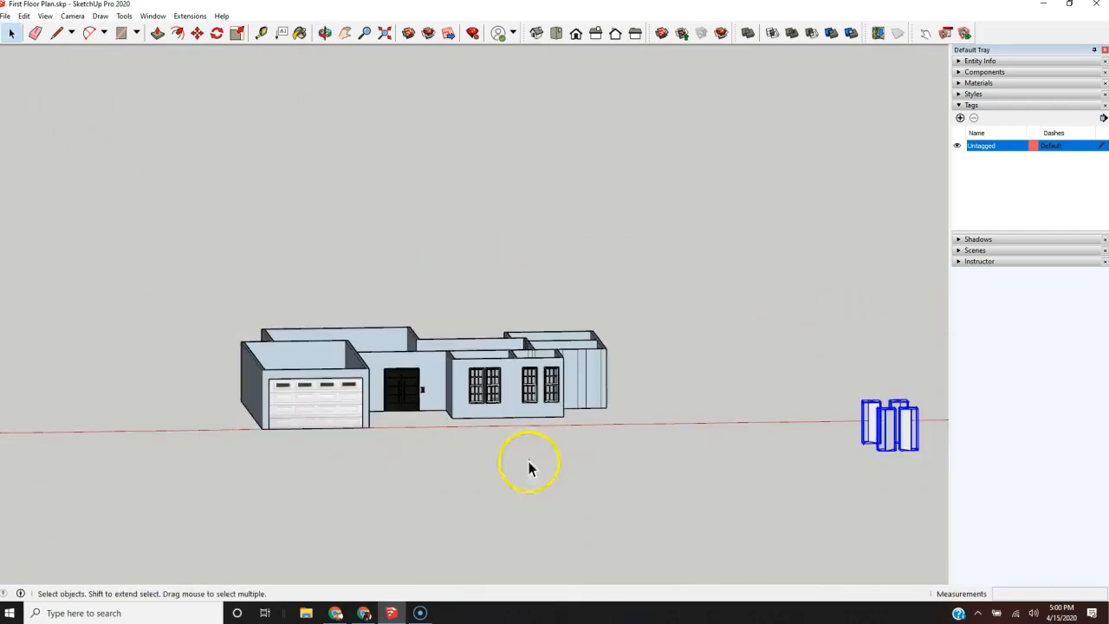
scroll(369, 449, "up", 3)
middle_click_drag(439, 401, 408, 362)
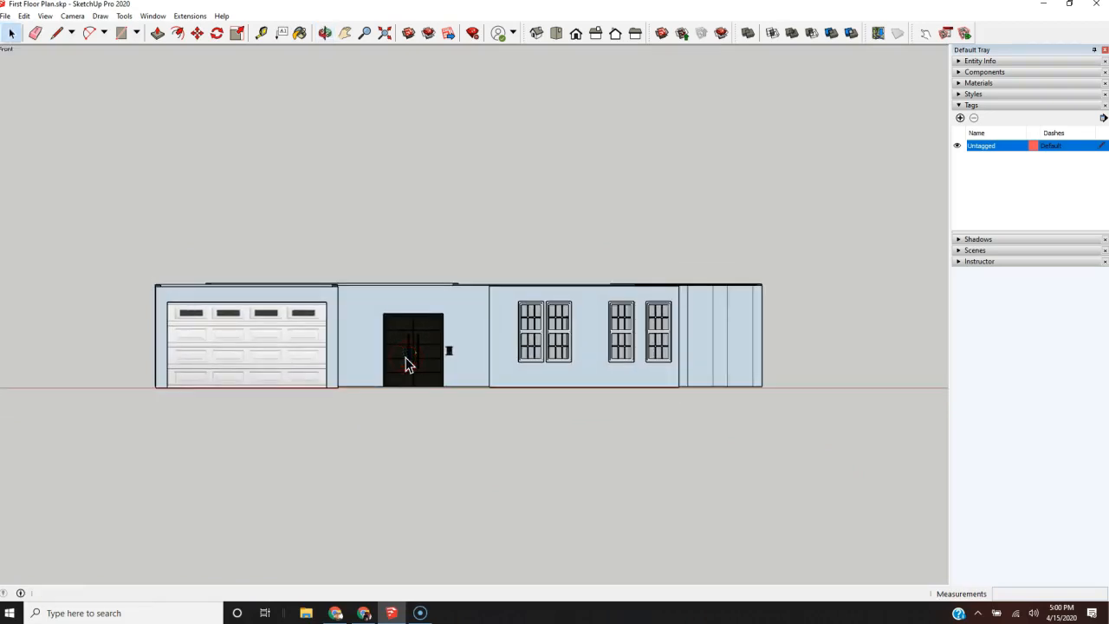
left_click(960, 117)
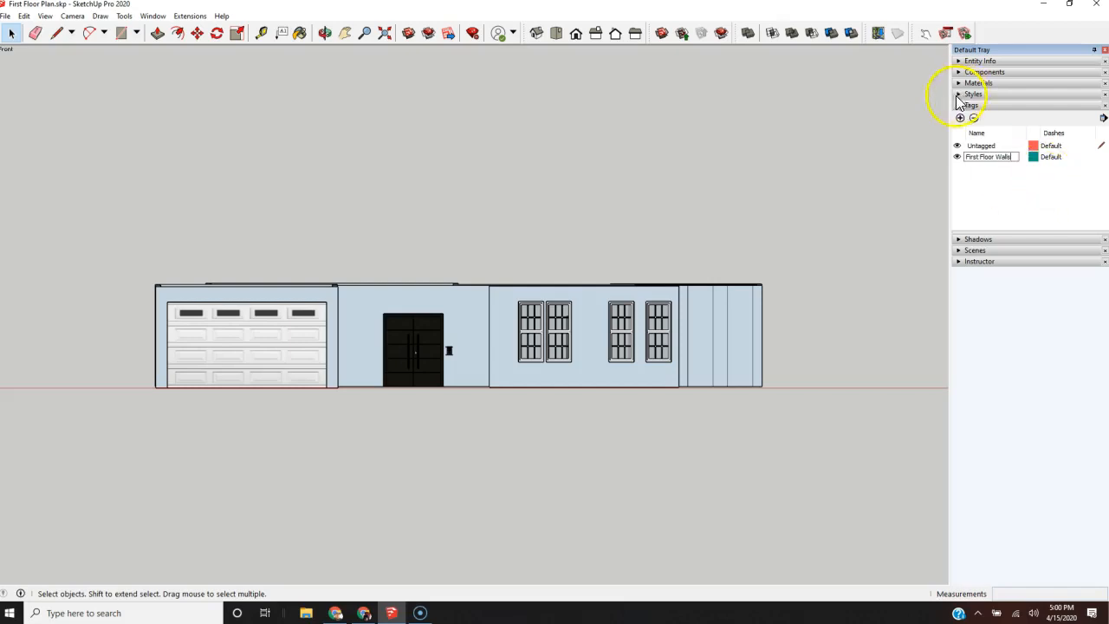
left_click(1038, 174)
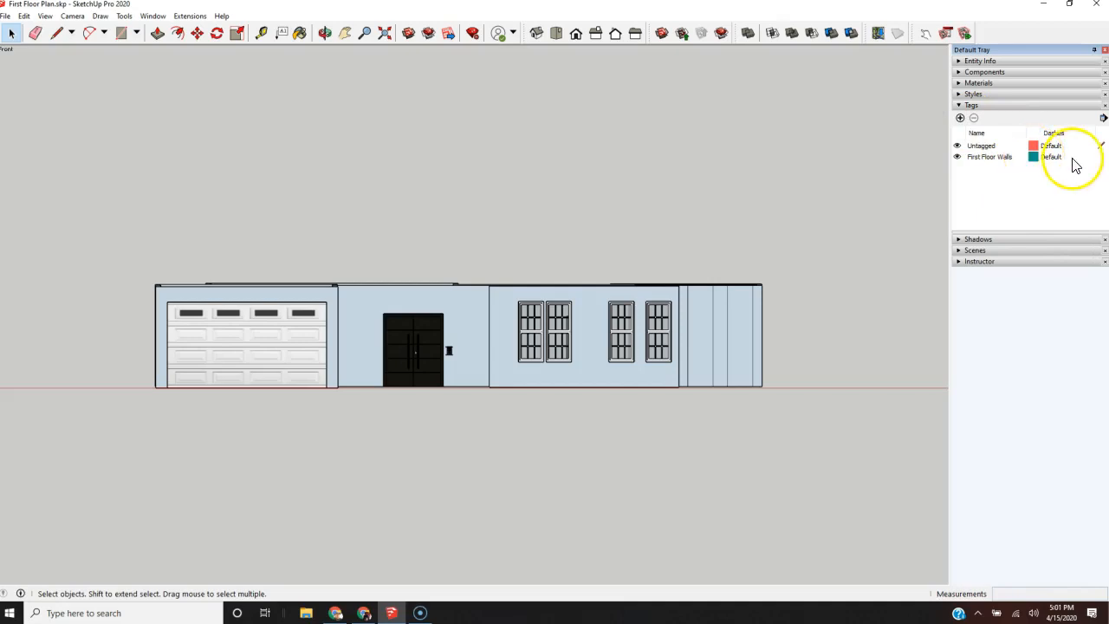
Step: View the colour settings of the First Floor Walls tag and close them without changing the colour
left_click(1032, 158)
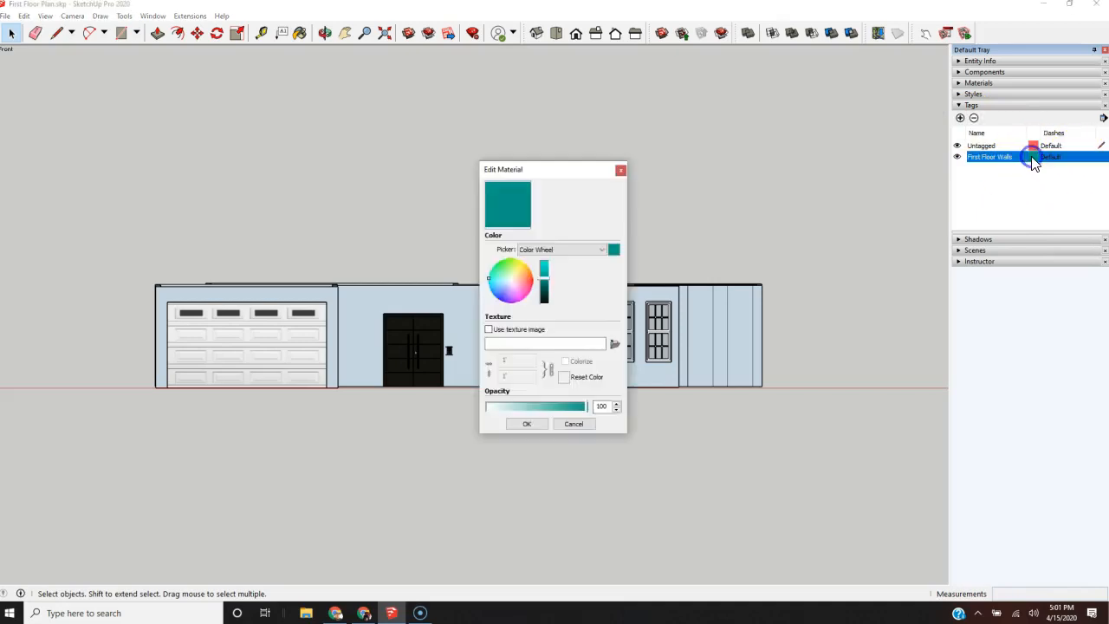
left_click(620, 169)
left_click(1074, 184)
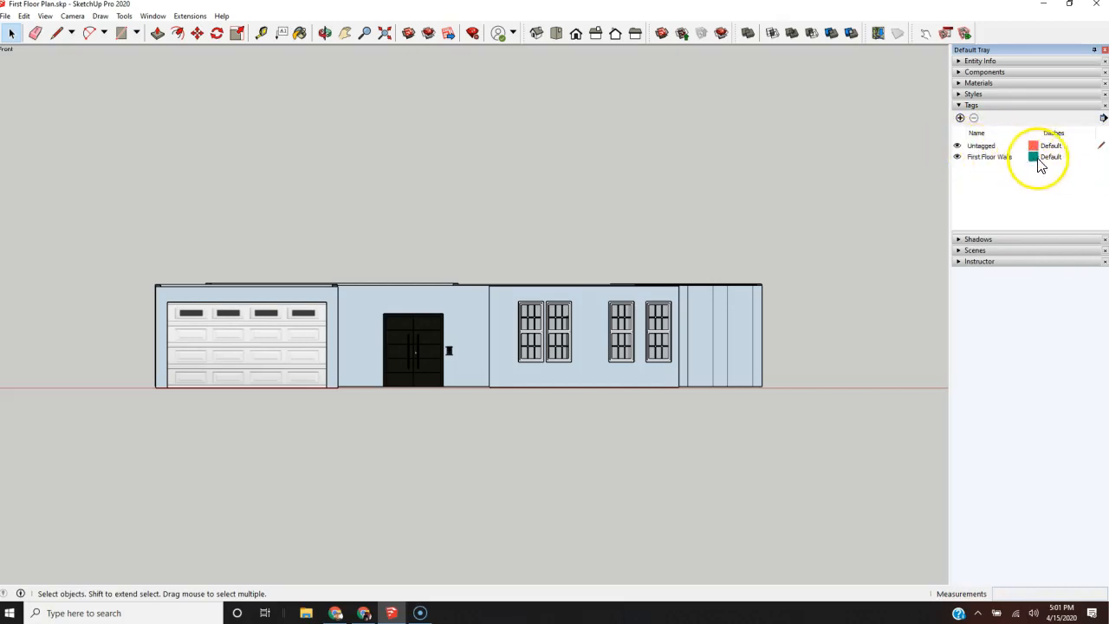
Step: Make First Floor Walls the active tag
left_click(1101, 159)
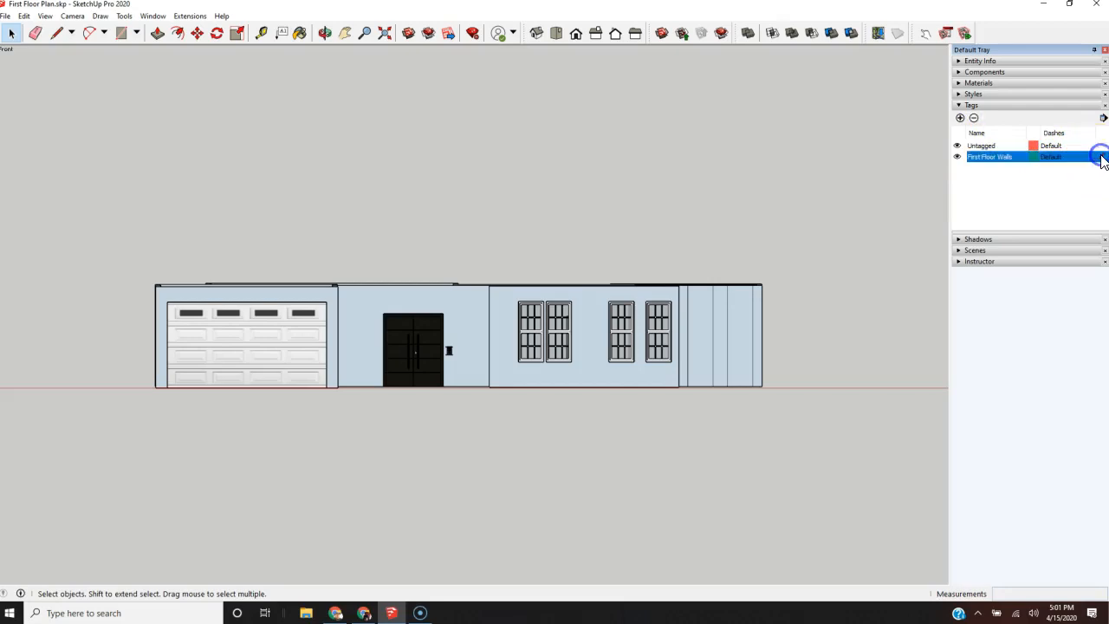
left_click(1087, 182)
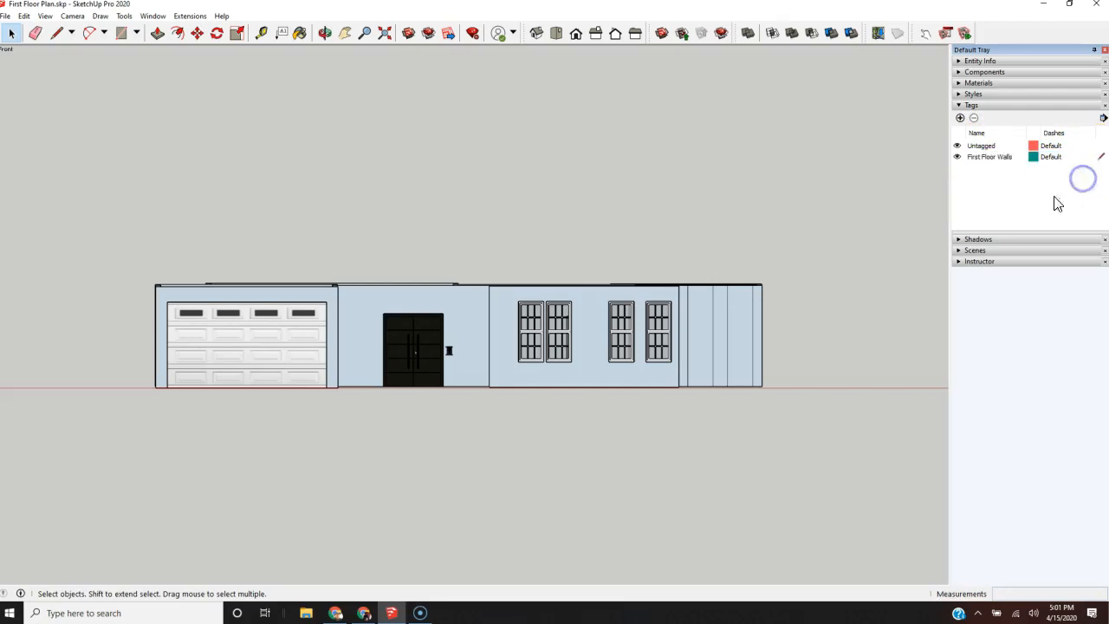
Step: Toggle the visibility of the Untagged tag off and on several times, leaving it switched on
left_click(957, 146)
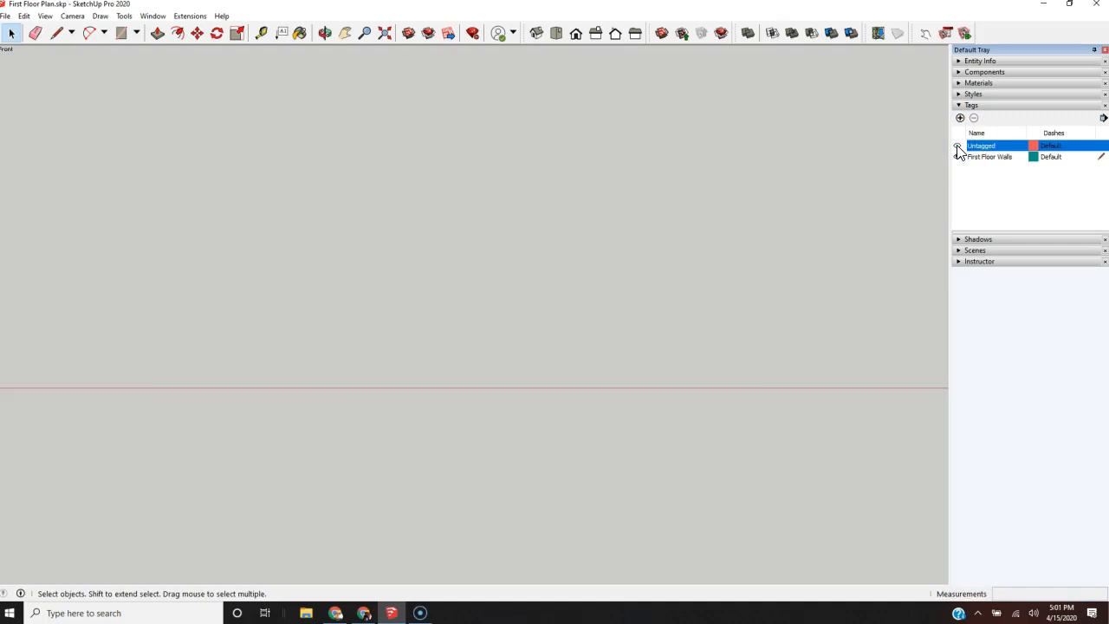
left_click(957, 146)
left_click(957, 146)
left_click(958, 146)
left_click(957, 147)
left_click(958, 146)
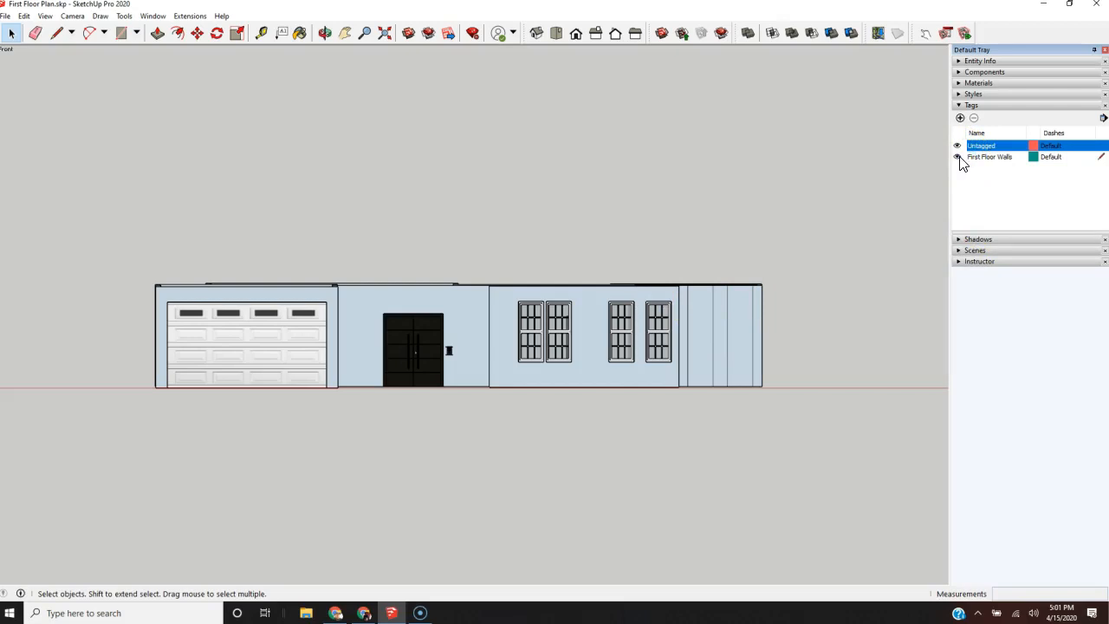
left_click(1014, 174)
Step: Select the whole house, leaving out the garage door, front door, interior door and front windows
left_click_drag(831, 214, 125, 461)
middle_click_drag(237, 357, 396, 509)
left_click(377, 482, "shift")
left_click(455, 362, "shift")
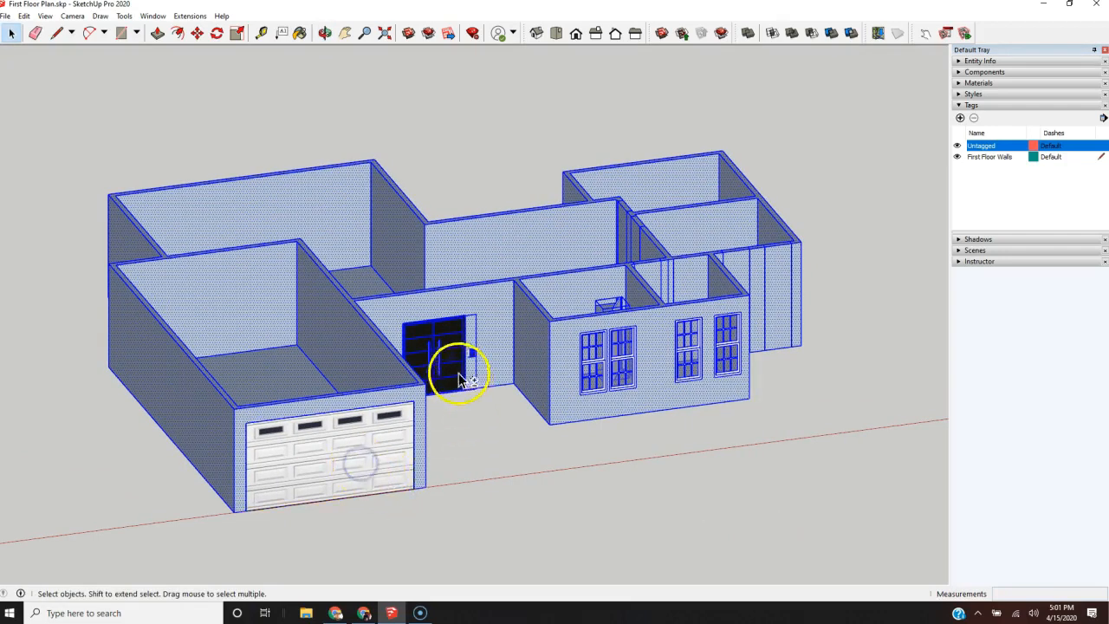
left_click(595, 361, "shift")
left_click(619, 374, "shift")
left_click(612, 303, "shift")
left_click(688, 347, "shift")
left_click(719, 362, "shift")
middle_click_drag(641, 370, 737, 500)
left_click(662, 340, "shift")
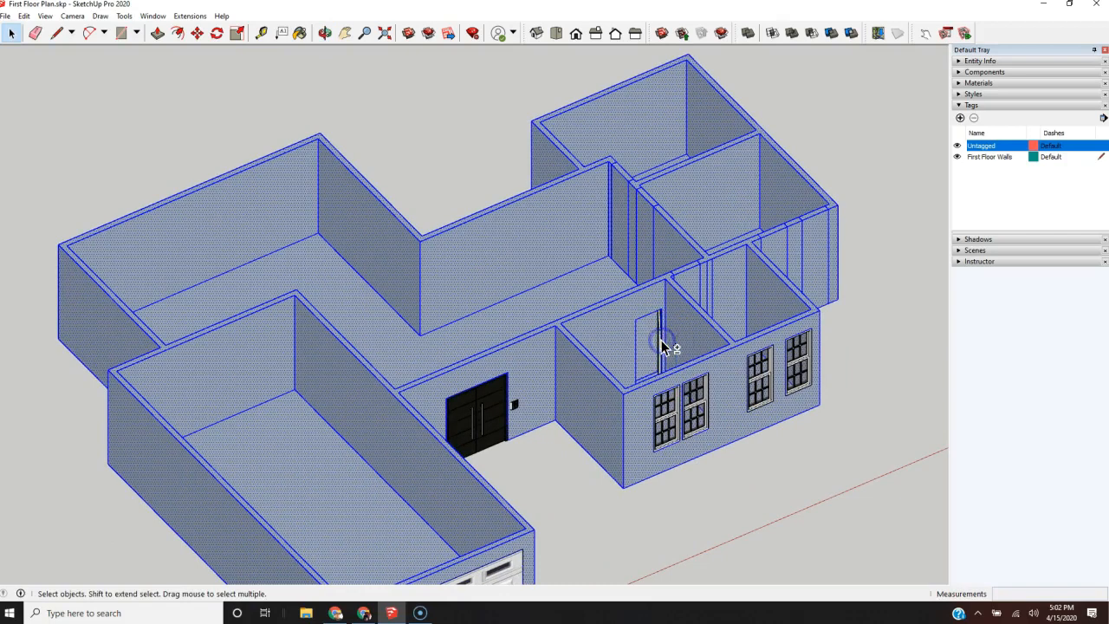
Step: Assign the selected house geometry to the First Floor Walls tag in its entity information
right_click(767, 284)
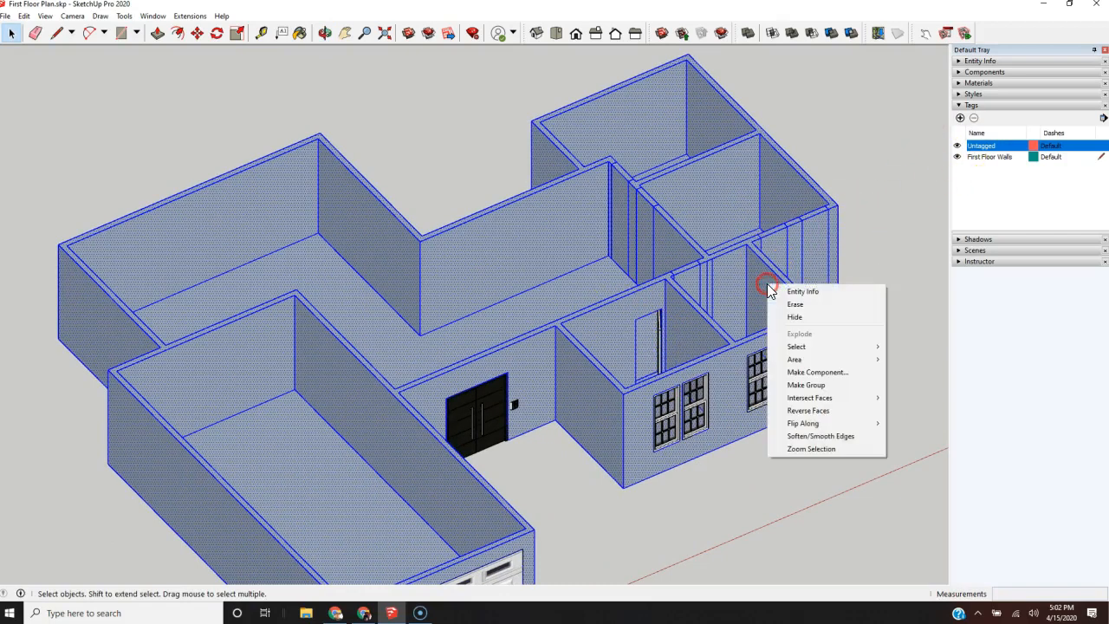
left_click(816, 291)
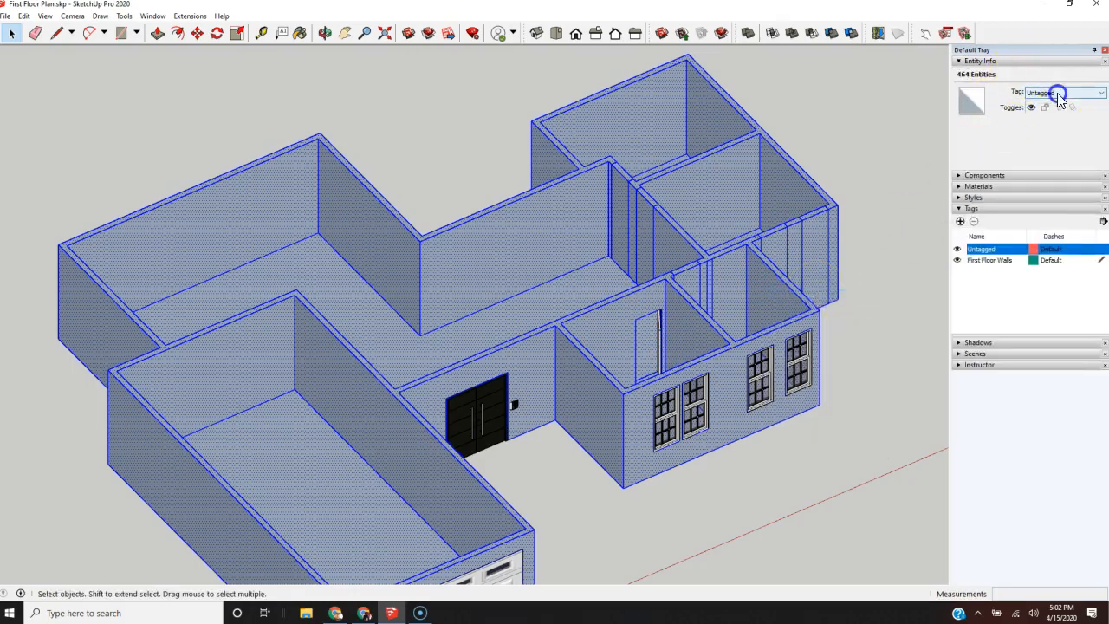
left_click(1058, 94)
left_click(1053, 110)
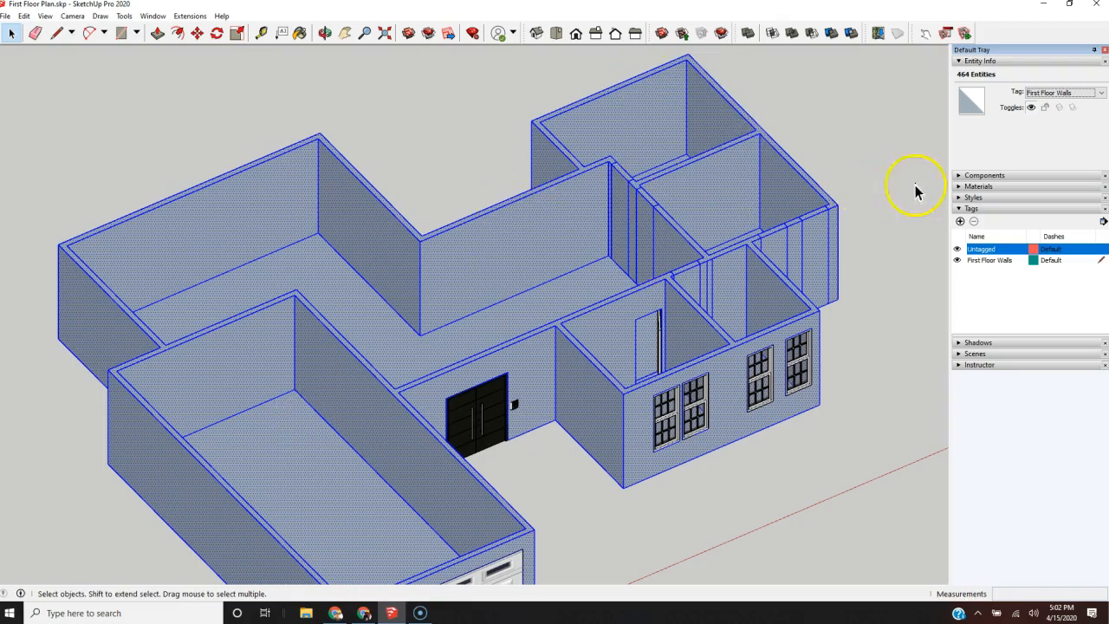
Step: Select the floor faces of the main living area, the garage and the smaller rooms
left_click(407, 352)
left_click(313, 471)
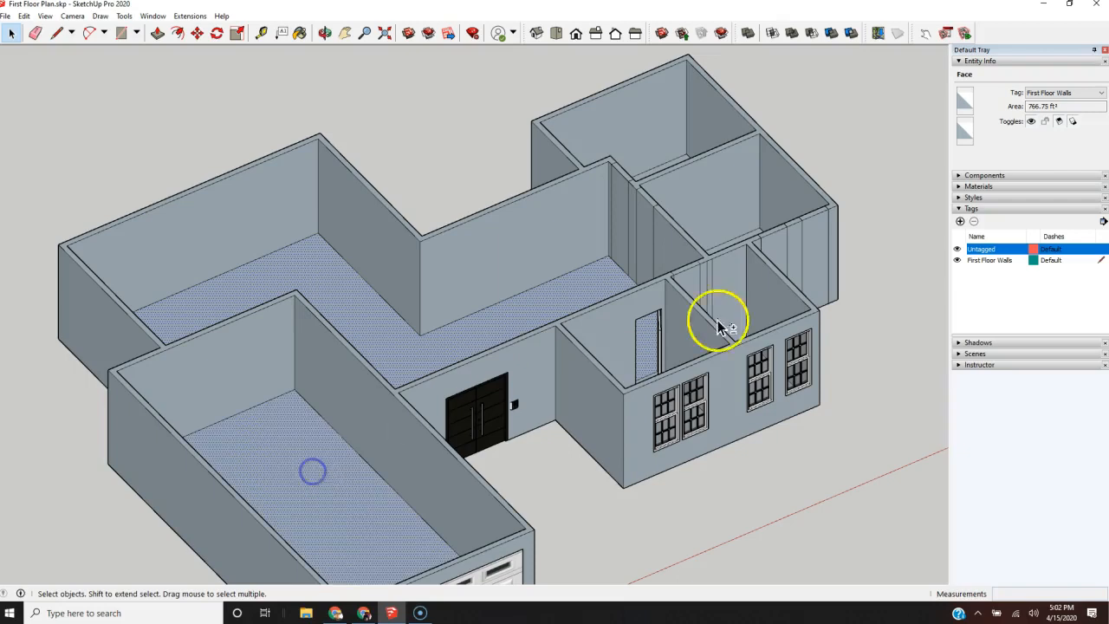
middle_click_drag(797, 277, 646, 443)
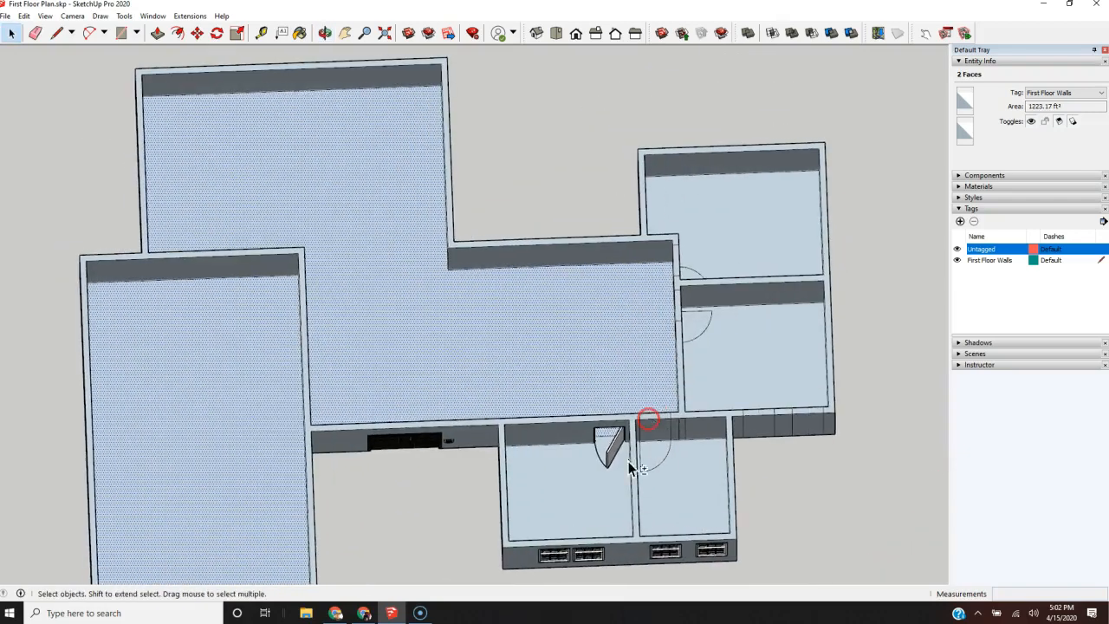
left_click(674, 485, "shift")
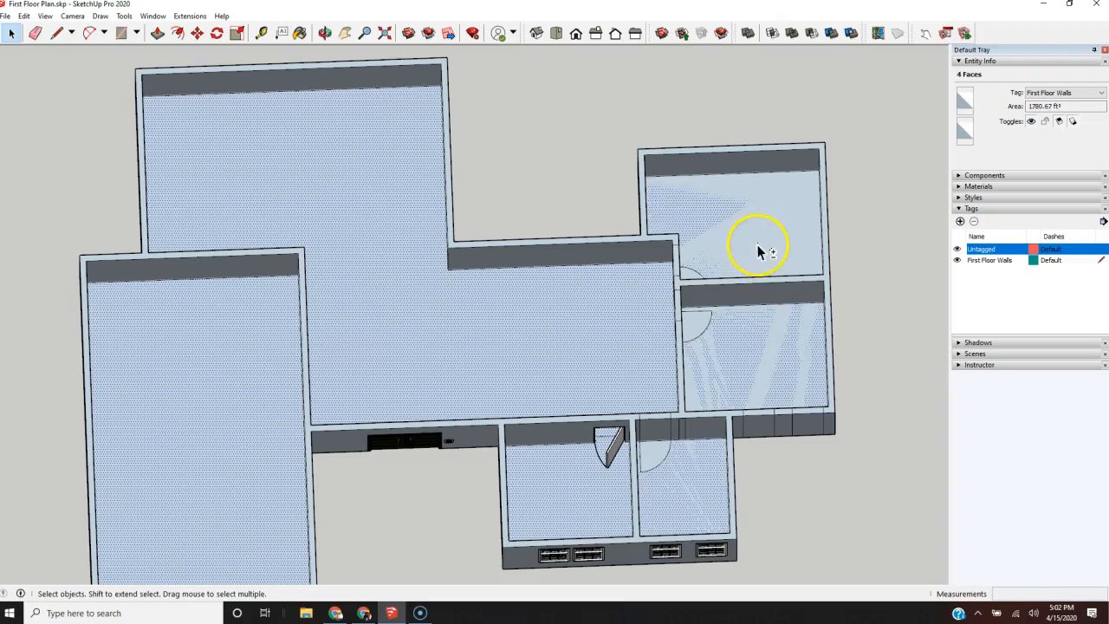
Step: Add the door-swing floor areas and the rectangular floor area by the garage door to the selection
left_click(660, 452, "shift")
left_click(698, 323, "shift")
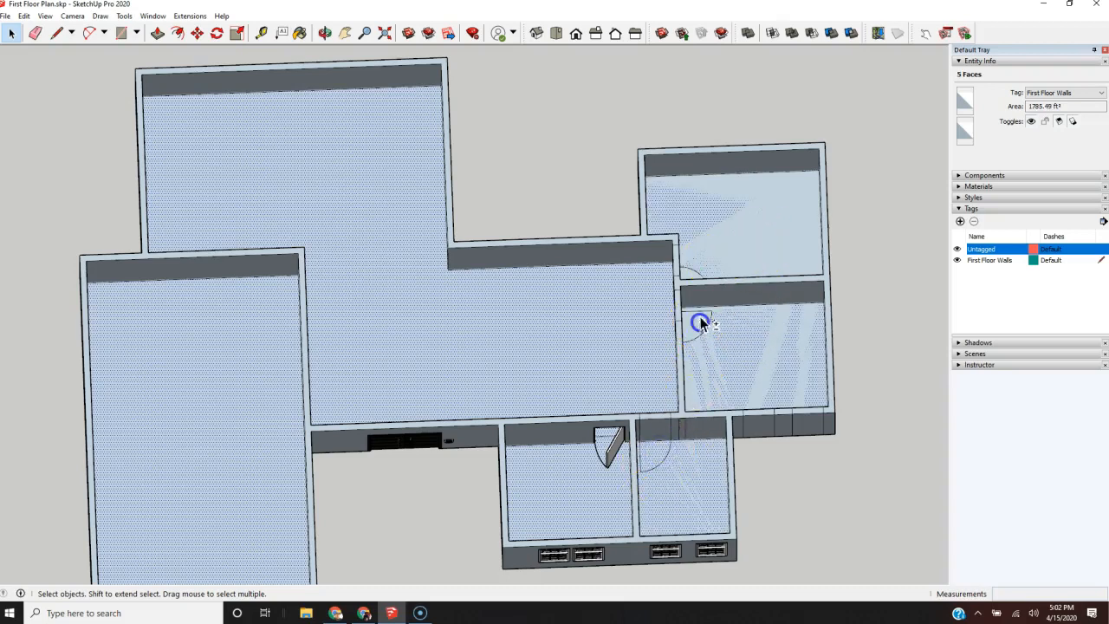
left_click(690, 272, "shift")
scroll(709, 261, "up", 5)
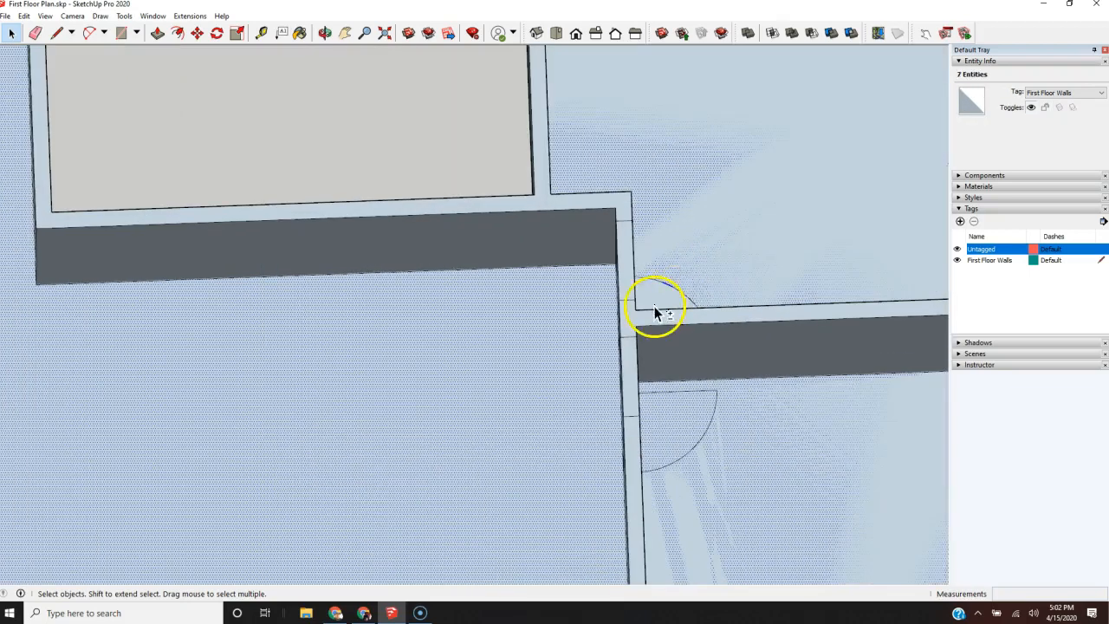
scroll(658, 295, "down", 10)
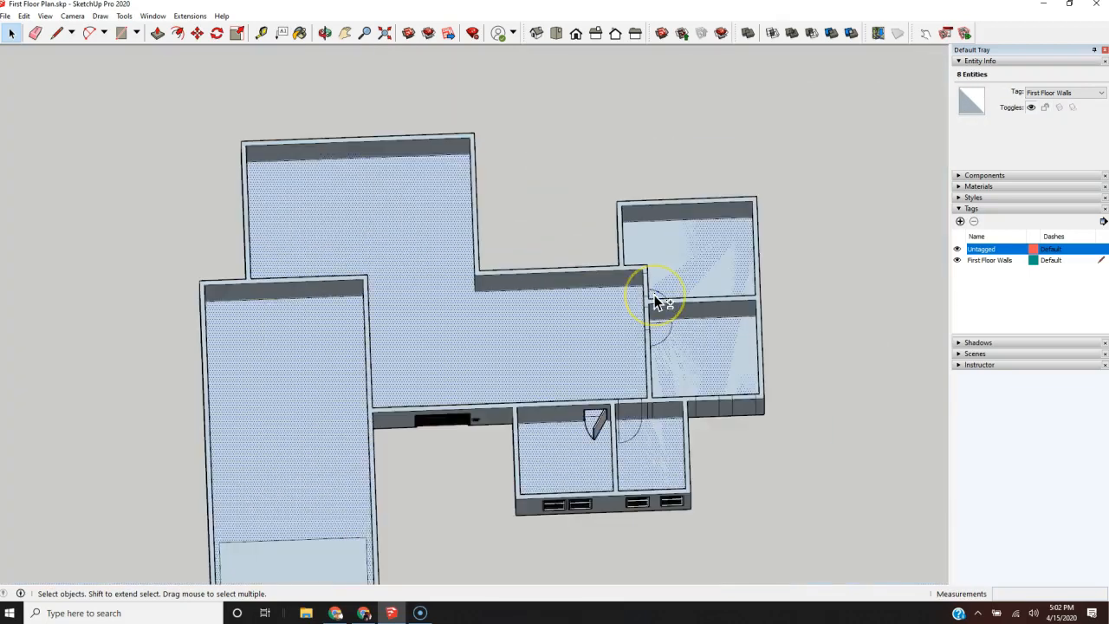
left_click(431, 478, "shift")
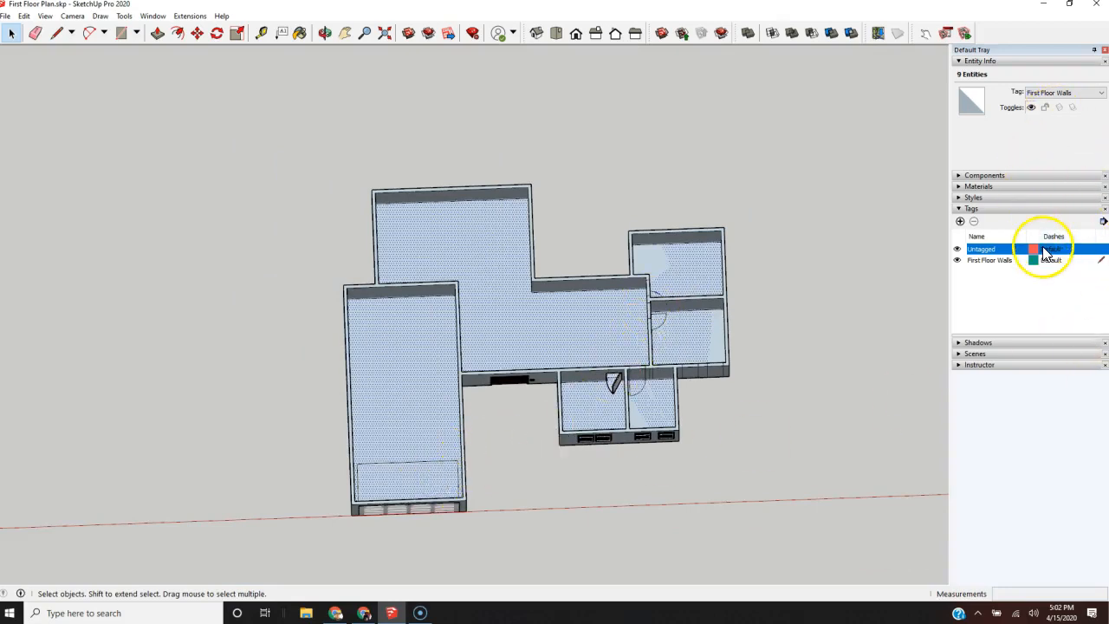
Step: Add a tag named Foundation and assign the selected floor geometry to it
left_click(961, 222)
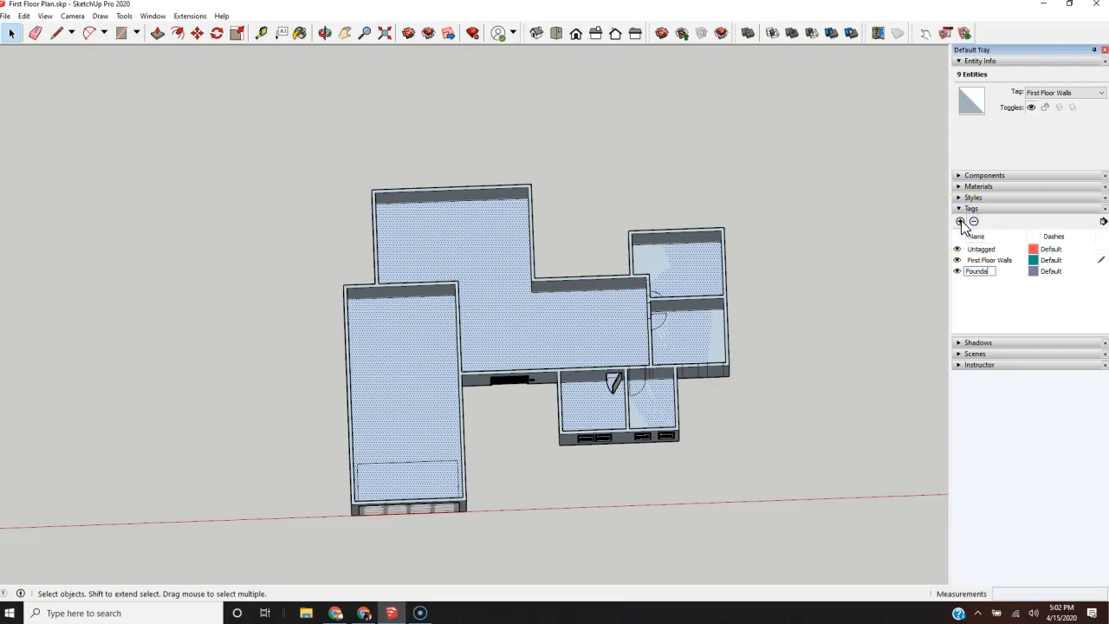
left_click(1031, 291)
right_click(555, 328)
left_click(623, 336)
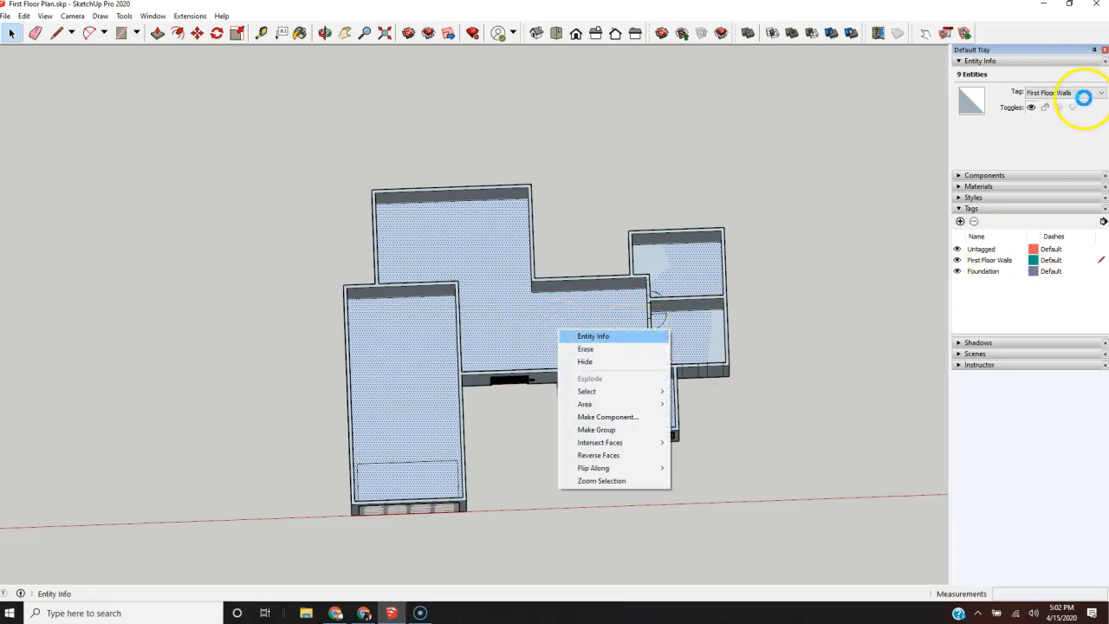
left_click(638, 337)
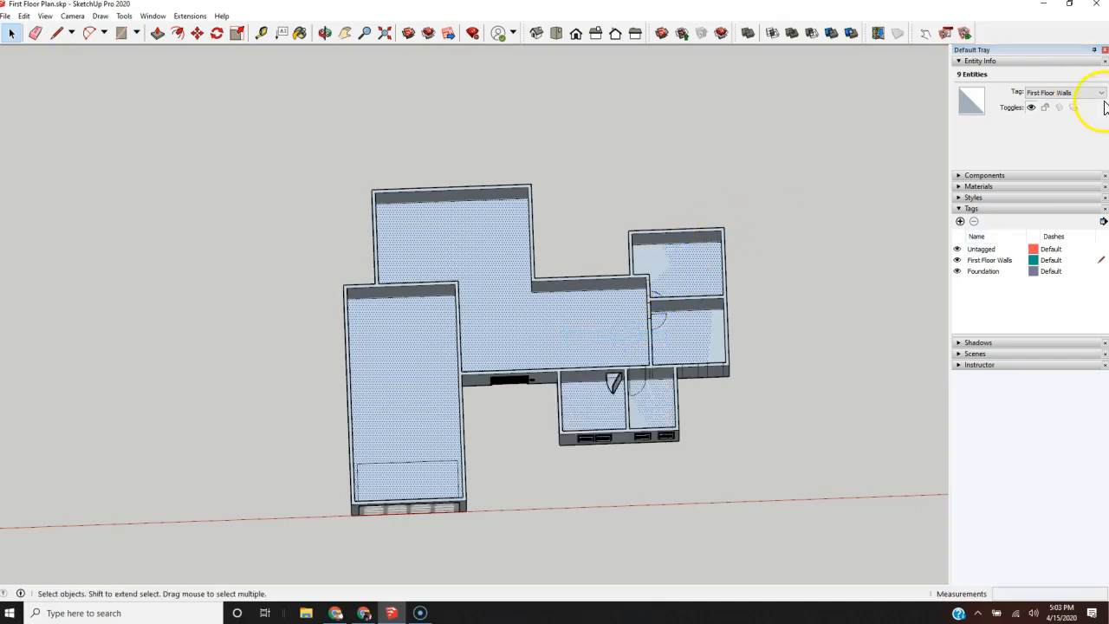
left_click(1073, 94)
left_click(1071, 125)
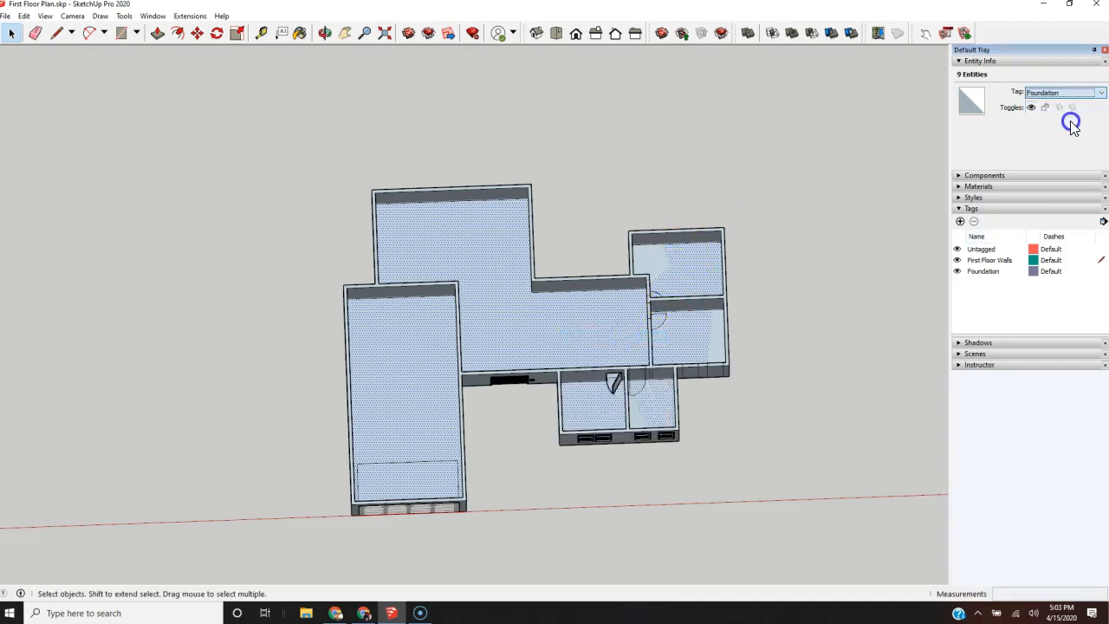
Step: Clear the selection and turn off the visibility of the Foundation tag
scroll(753, 297, "up", 5)
scroll(772, 393, "down", 3)
middle_click_drag(772, 393, 693, 226)
middle_click_drag(590, 473, 797, 583)
scroll(565, 404, "down", 3)
left_click(703, 292)
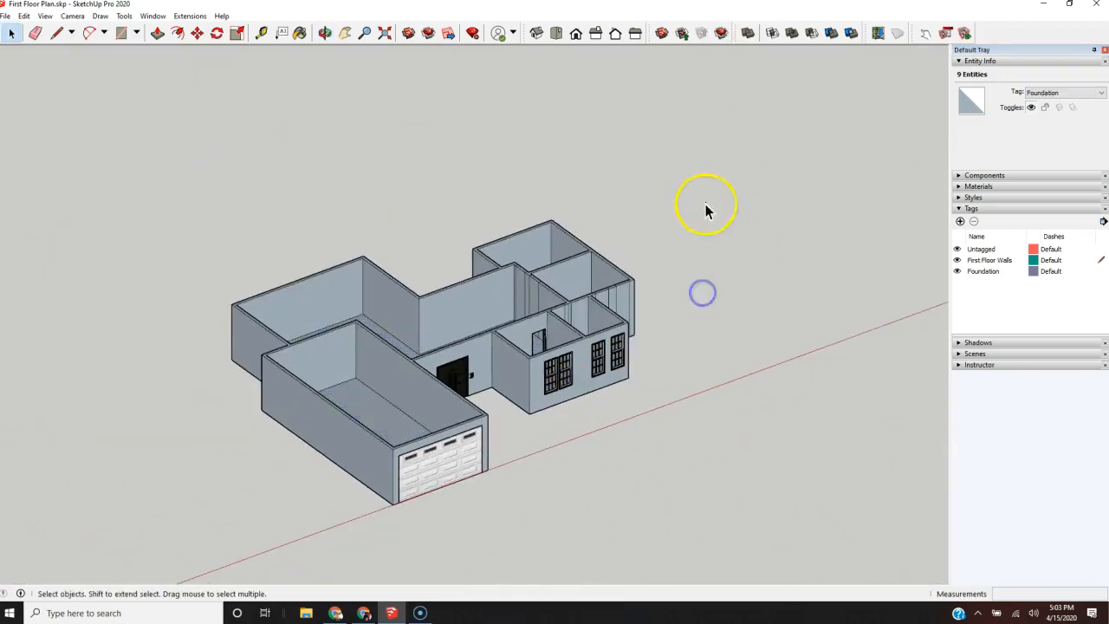
middle_click_drag(705, 209, 664, 392)
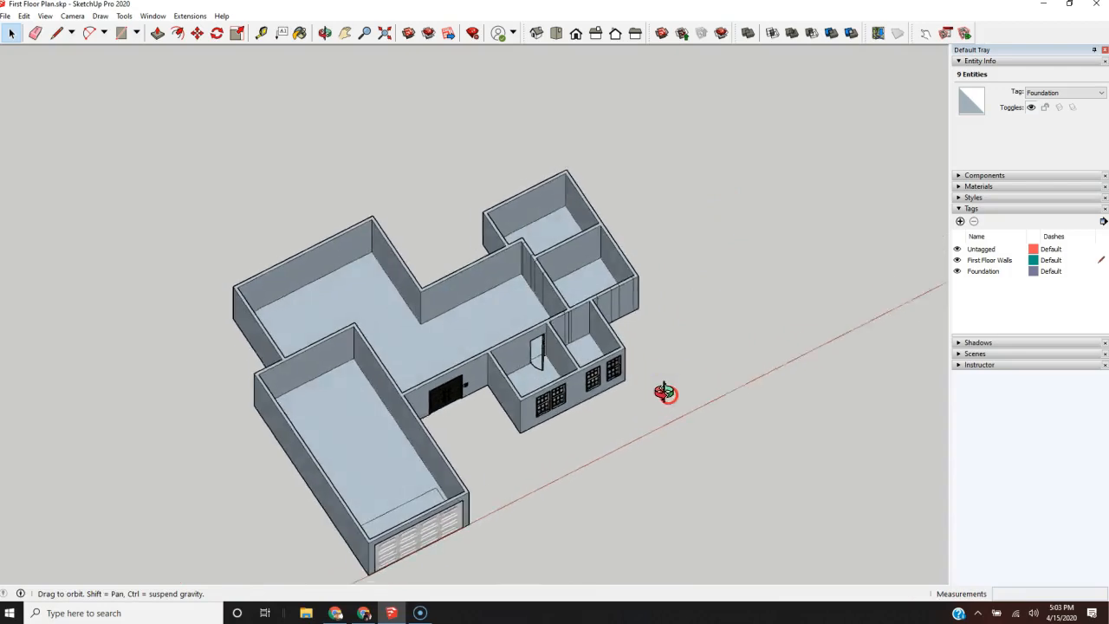
left_click(958, 271)
Step: Delete the leftover floor faces in the two back bedrooms and the small front room
middle_click_drag(747, 262, 616, 341)
scroll(618, 342, "up", 3)
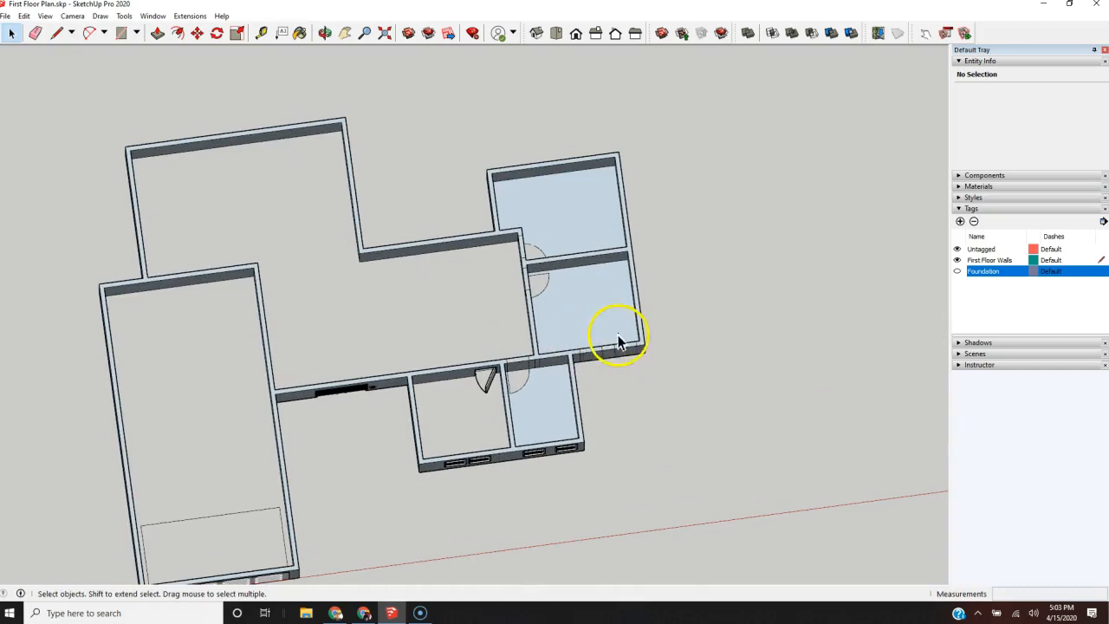
key("Delete")
left_click(585, 308)
key("Delete")
key("Delete")
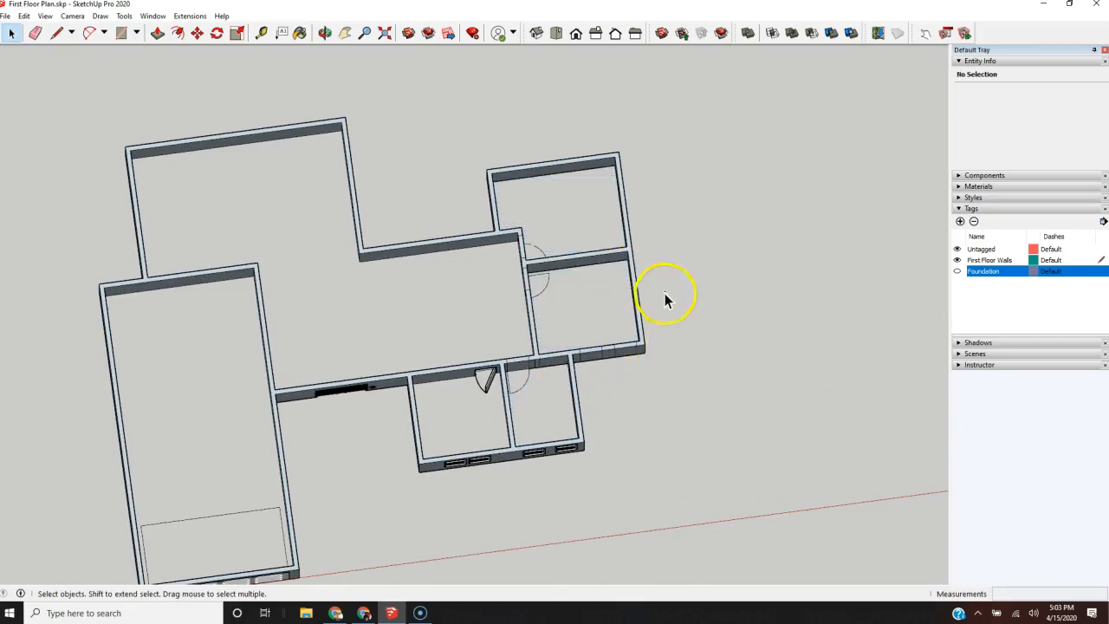
Step: Show the Foundation tag and toggle its visibility to check the floors, leaving it switched on
scroll(564, 228, "up", 4)
scroll(542, 197, "up", 2)
scroll(541, 196, "down", 6)
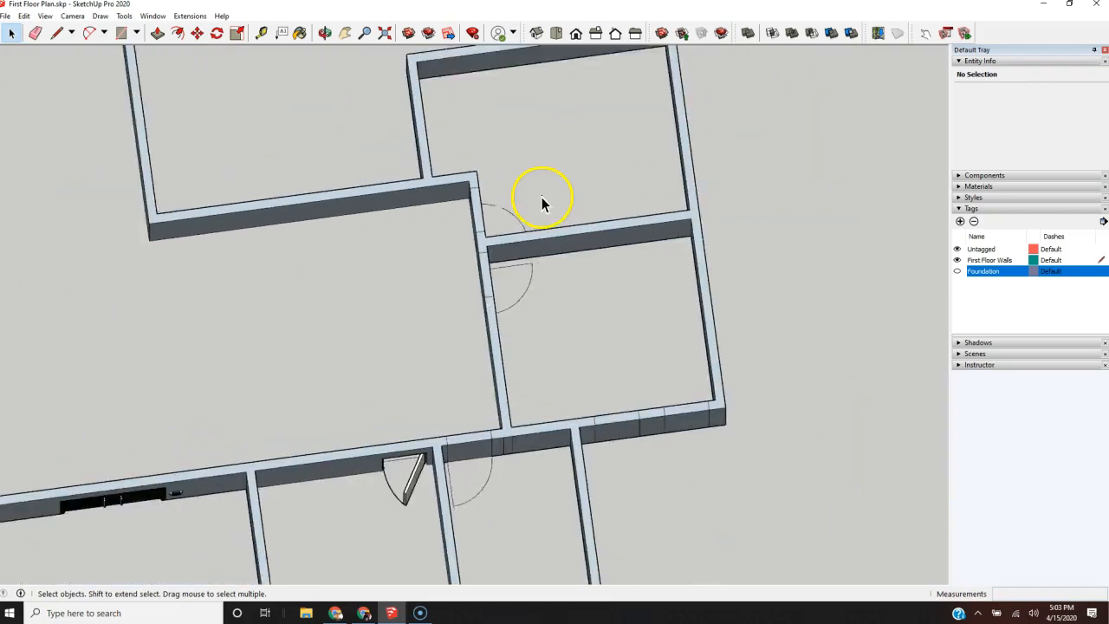
left_click(957, 271)
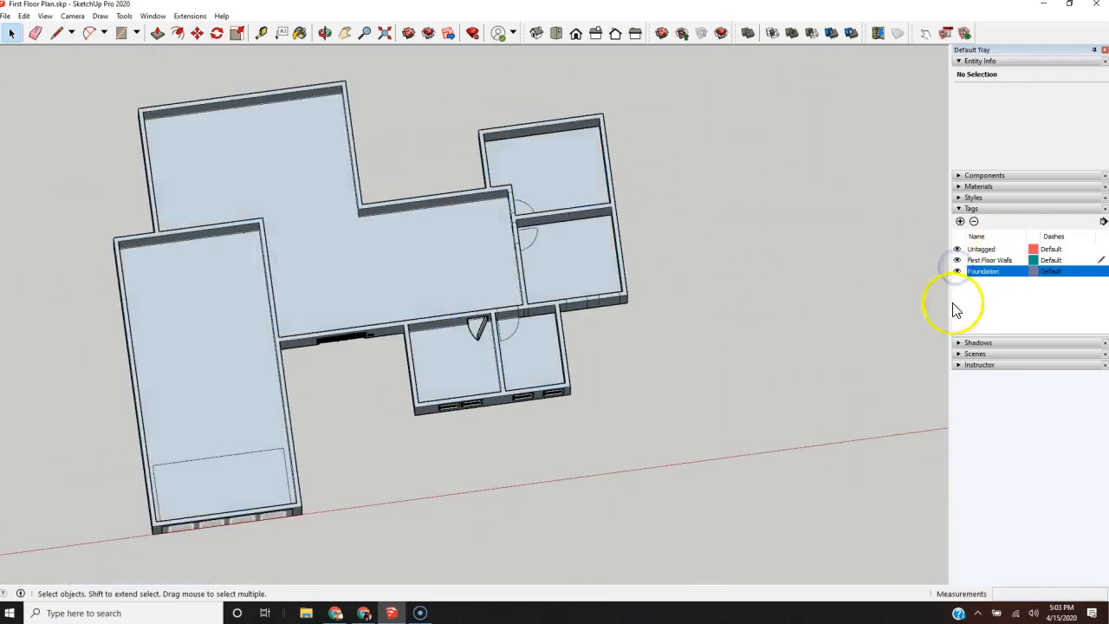
left_click(957, 271)
left_click(957, 271)
left_click(957, 271)
left_click(957, 271)
Step: Examine the house and the base of its outer walls from several angles
scroll(549, 334, "down", 3)
middle_click_drag(549, 334, 531, 123)
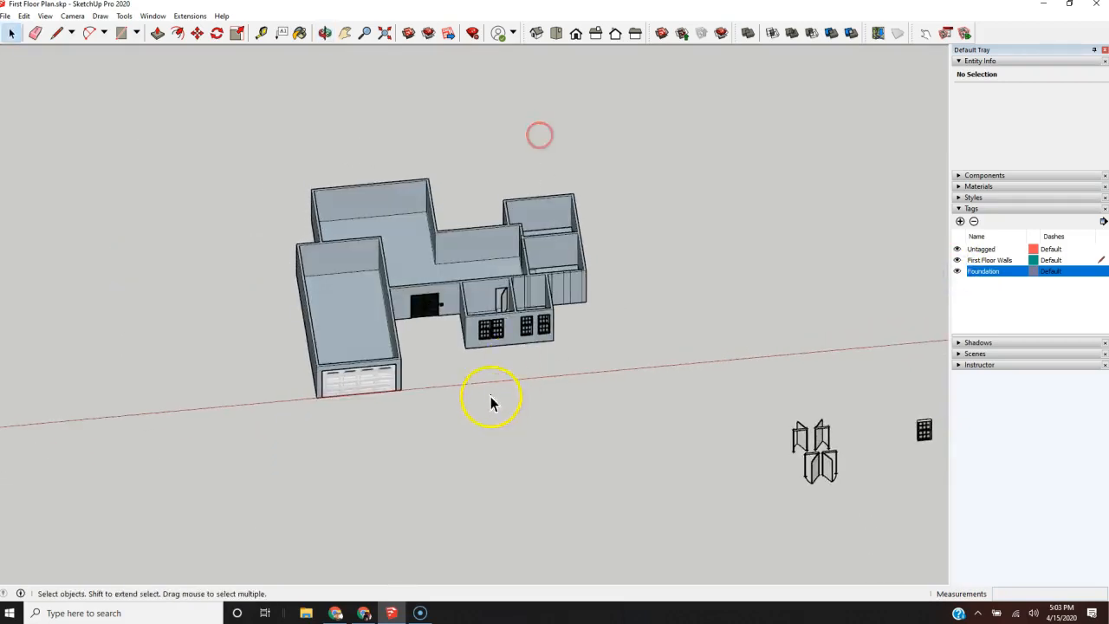
scroll(439, 292, "up", 3)
scroll(453, 317, "down", 3)
scroll(431, 373, "up", 3)
middle_click_drag(400, 305, 815, 290)
scroll(317, 438, "down", 5)
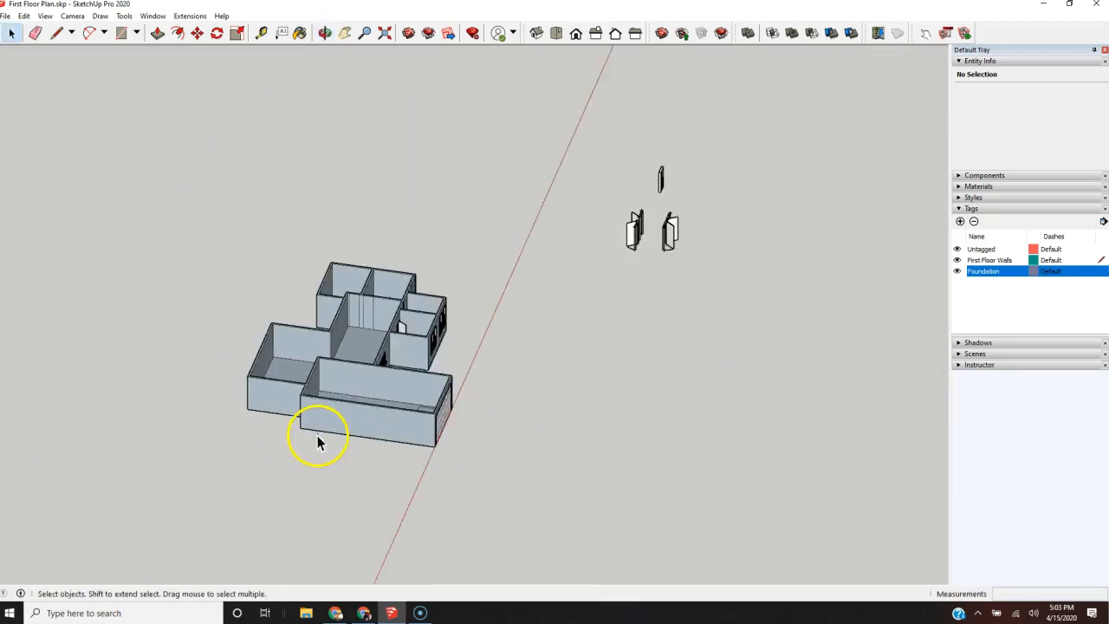
scroll(416, 433, "up", 4)
scroll(504, 408, "down", 2)
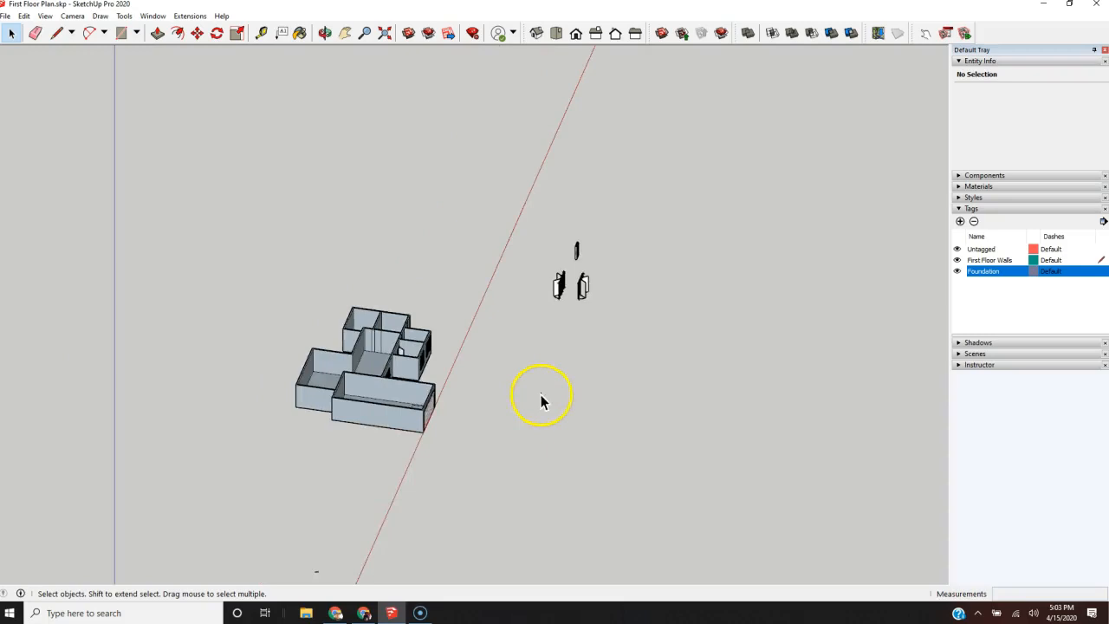
scroll(329, 408, "up", 6)
scroll(389, 451, "down", 2)
scroll(373, 454, "up", 3)
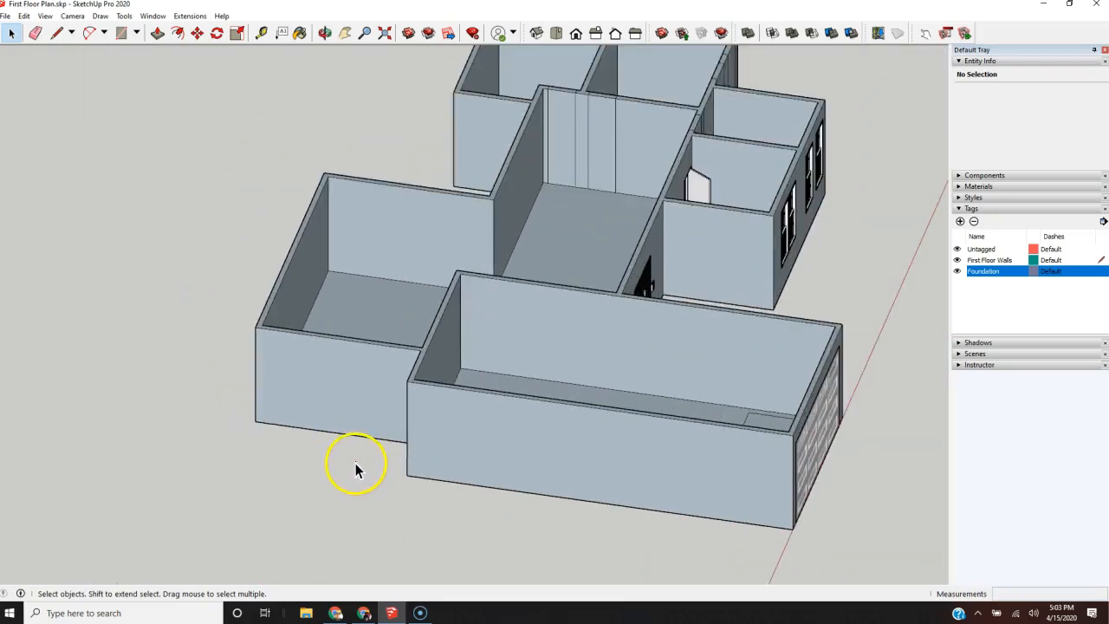
scroll(421, 455, "down", 4)
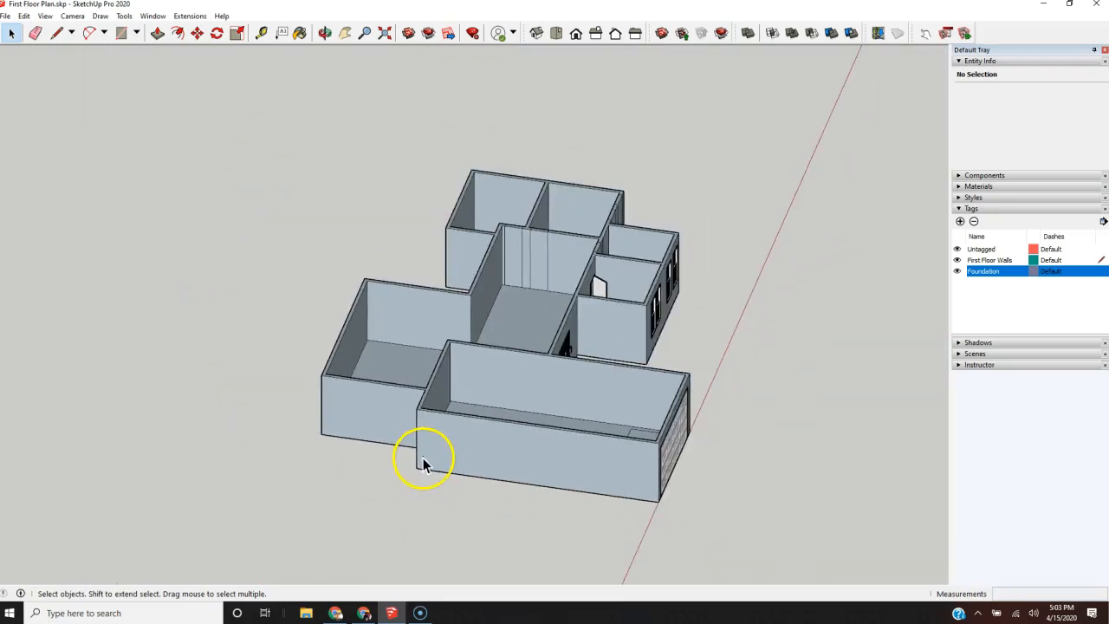
Step: Select the outer bottom edges of the garage side wall and the walls around the adjoining back room
left_click(354, 438)
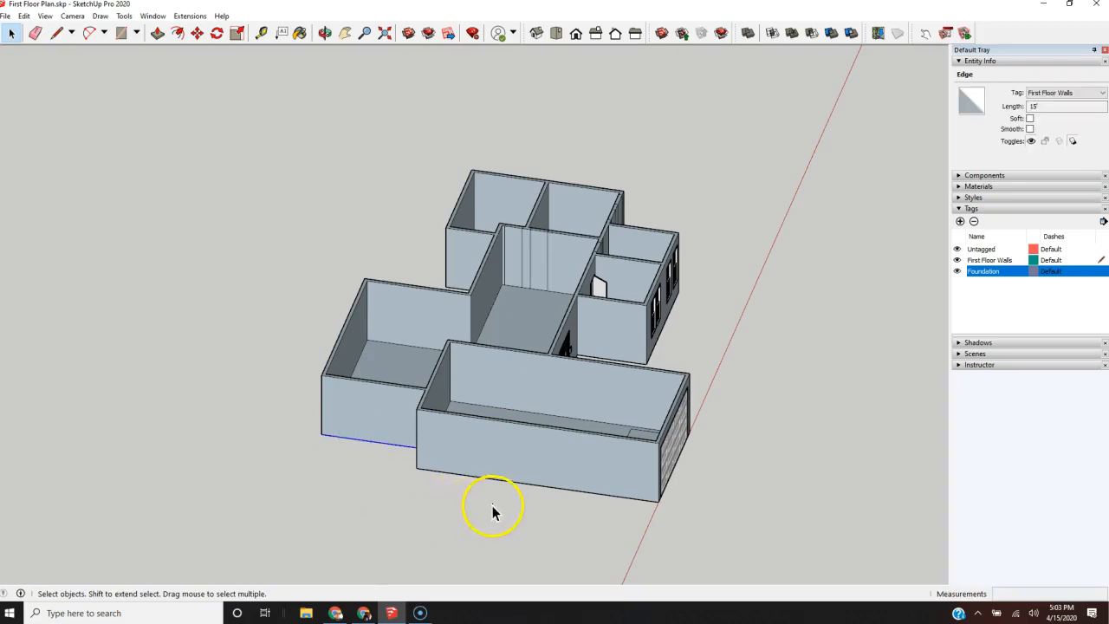
scroll(491, 507, "up", 3)
left_click(451, 452, "ctrl")
middle_click_drag(451, 468, 695, 502)
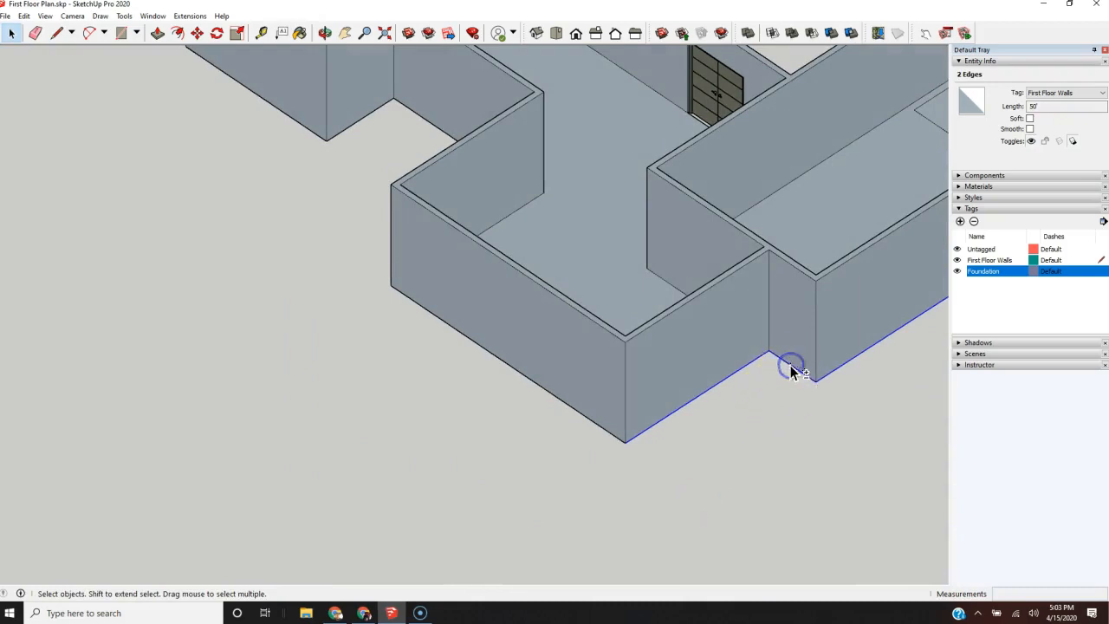
left_click(570, 409, "ctrl")
middle_click_drag(334, 364, 786, 382)
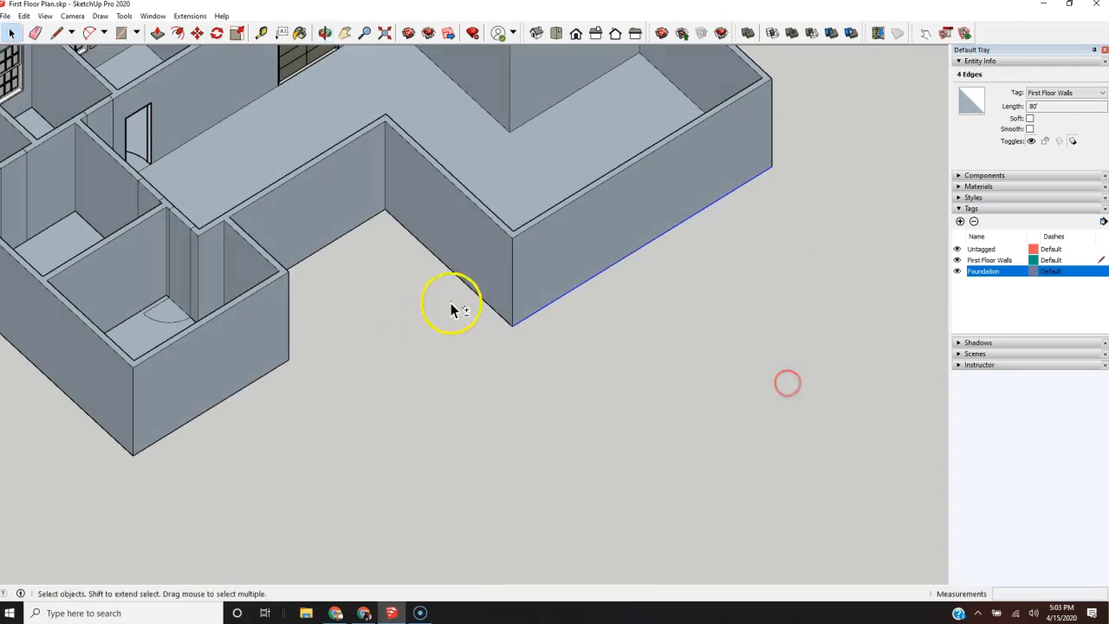
left_click(466, 285, "ctrl")
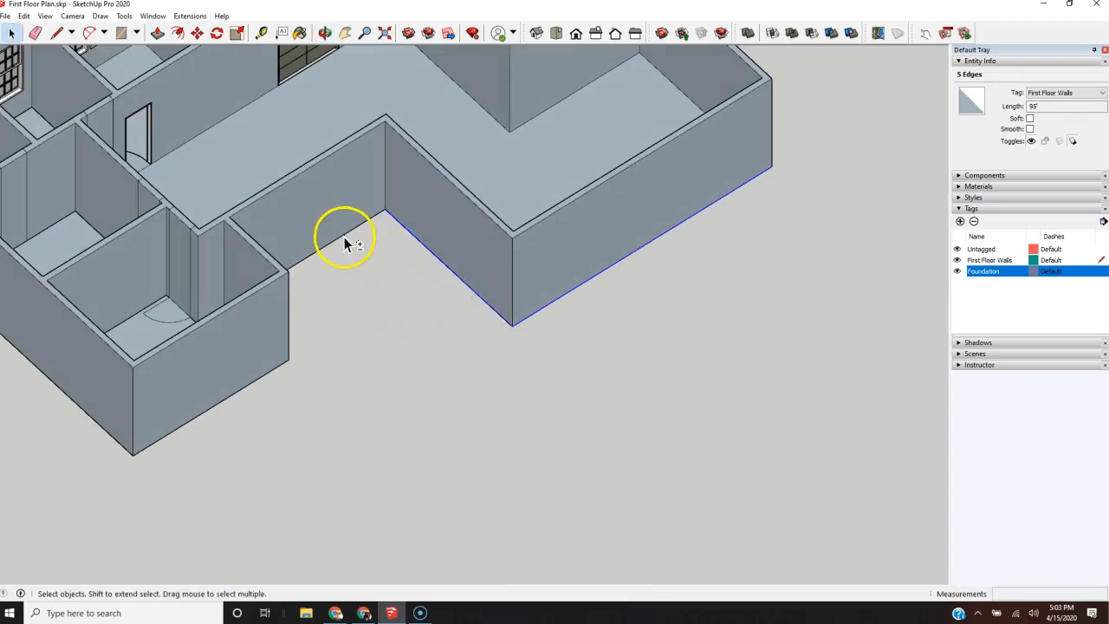
Step: Add the outer bottom edges of the recessed wall, the bedroom wing's side and its long end wall to the edge selection
middle_click_drag(446, 313, 61, 284)
scroll(360, 185, "up", 2)
left_click(365, 185, "shift")
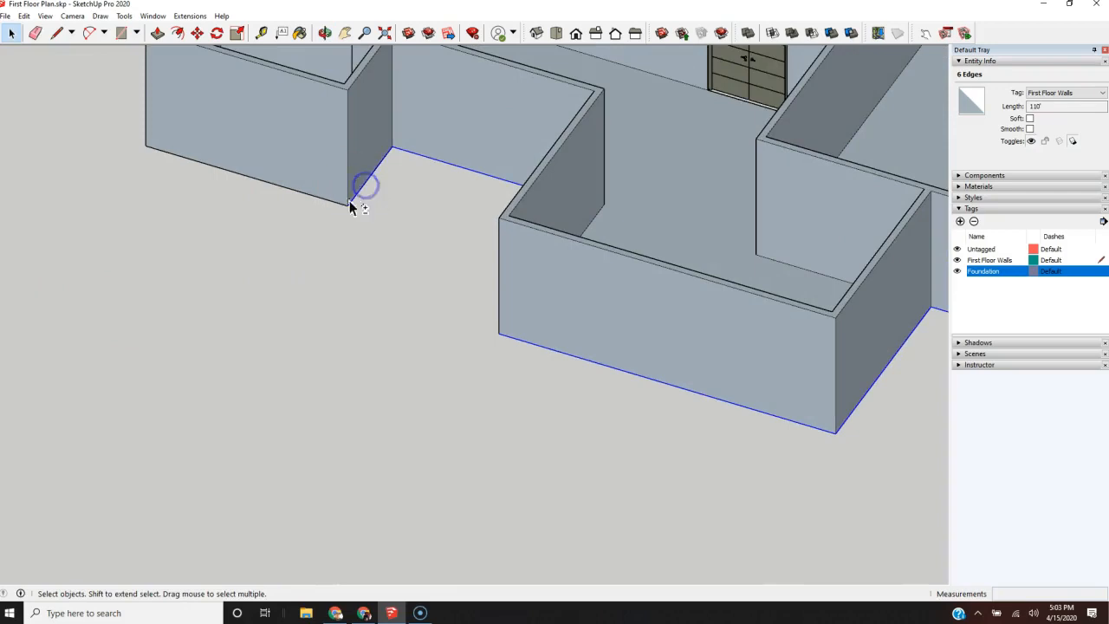
left_click(303, 194, "shift")
middle_click_drag(141, 211, 787, 251)
scroll(811, 236, "down", 2)
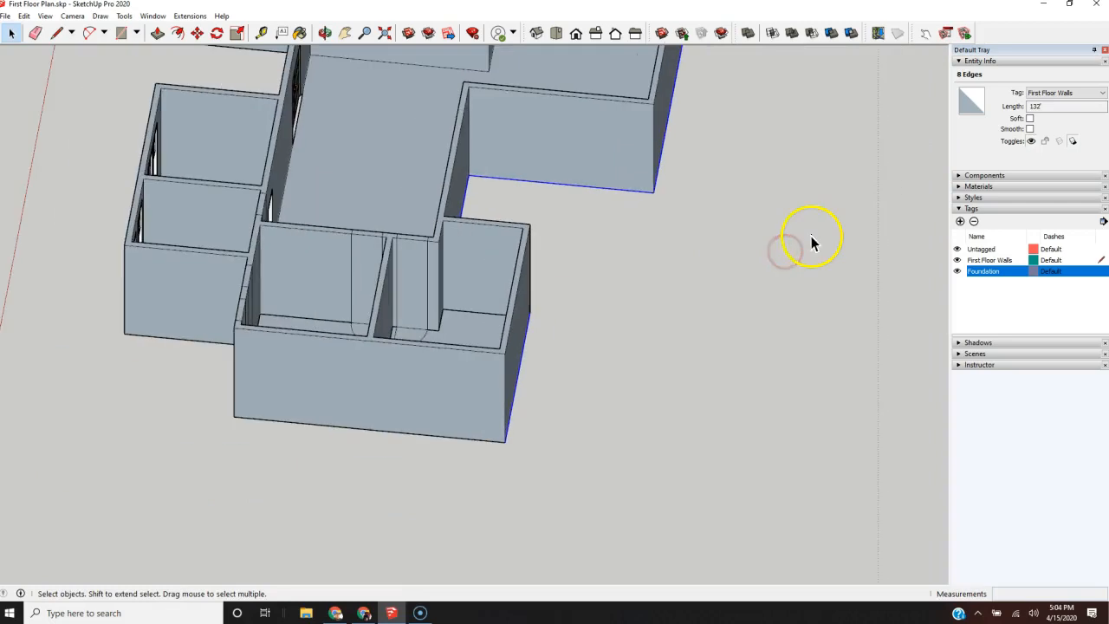
scroll(352, 458, "up", 5)
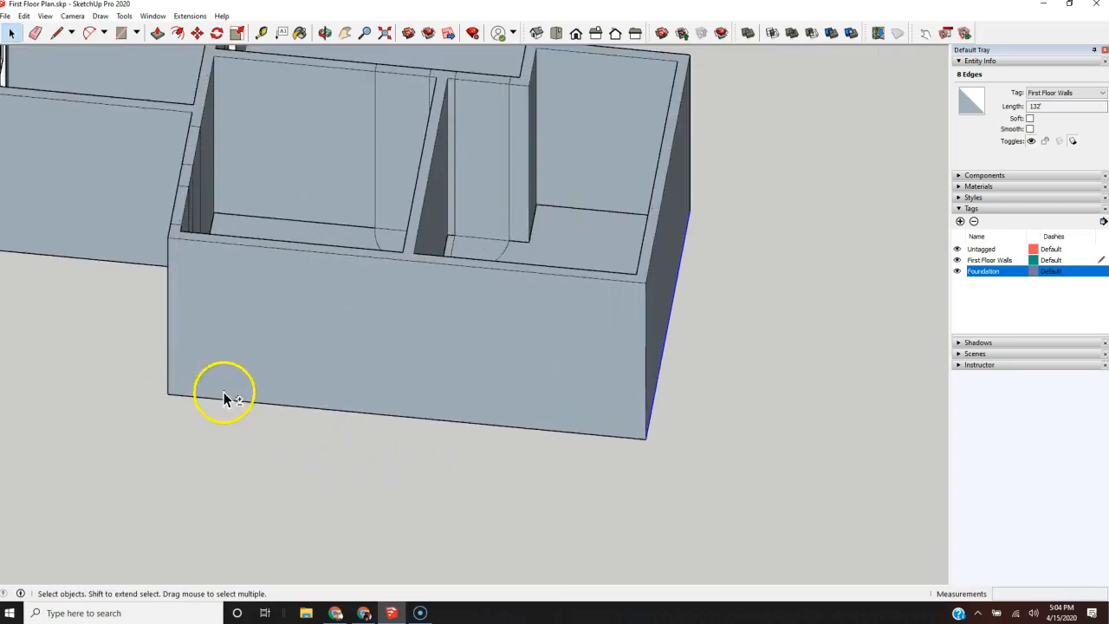
middle_click_drag(98, 385, 466, 384)
scroll(415, 490, "down", 2)
scroll(411, 504, "up", 3)
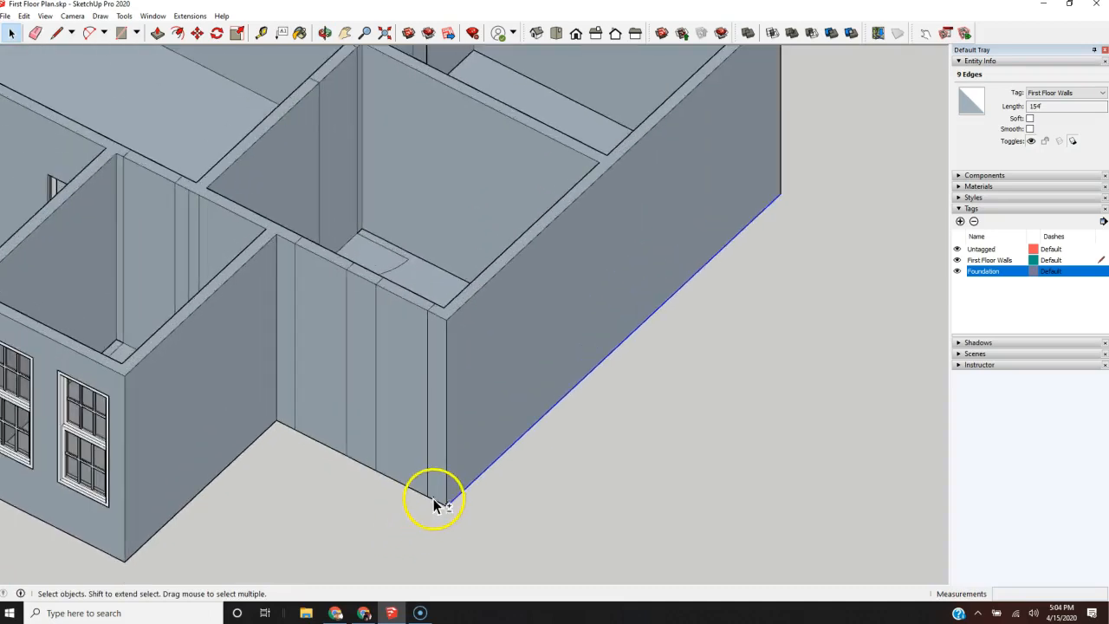
Step: Add the bottom edge segments of the short split wall and the front room's side and windowed front walls to the selection
left_click(435, 500, "shift")
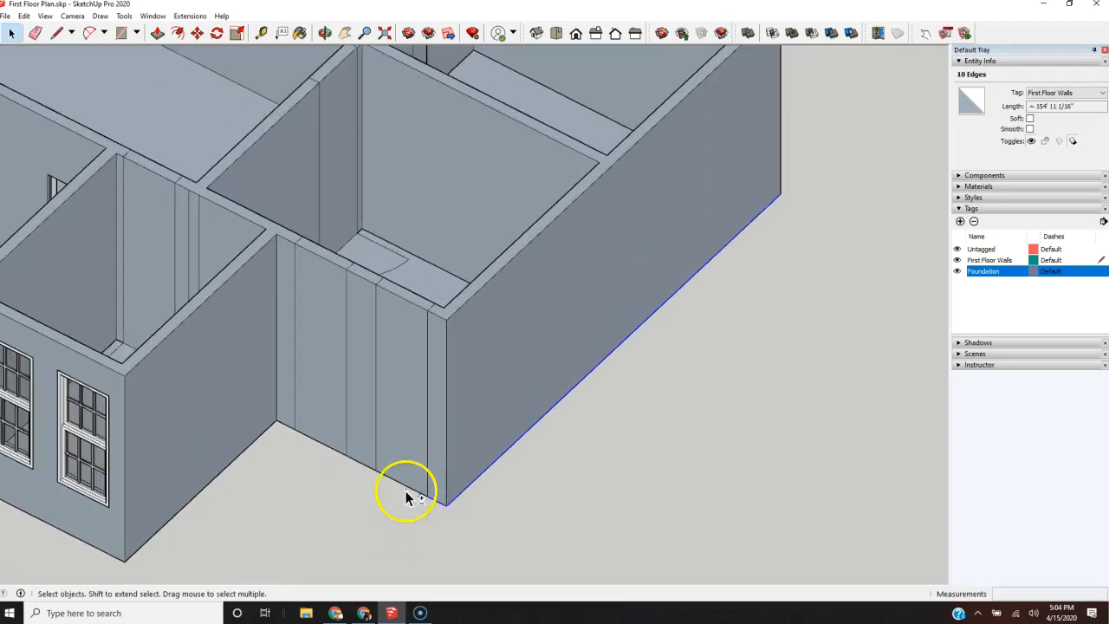
left_click(412, 489, "shift")
left_click(361, 463, "shift")
left_click(350, 457, "shift")
left_click(286, 423, "shift")
left_click(258, 439, "shift")
scroll(321, 423, "down", 3)
left_click(193, 488, "shift")
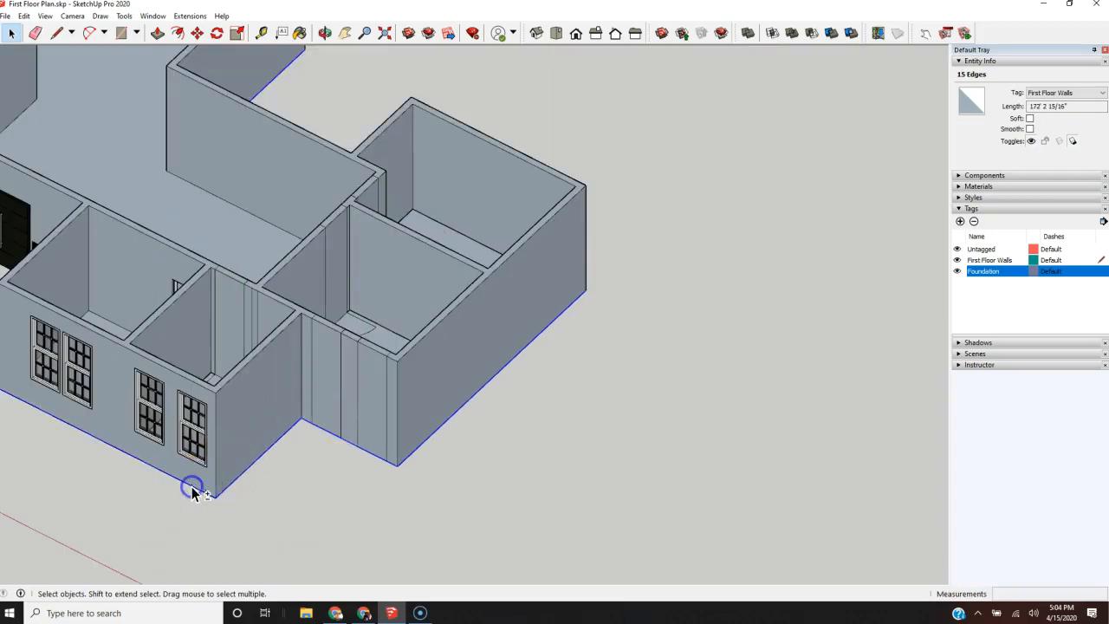
Step: Extend the selection with the remaining outer bottom edges around the front entry recess and the garage
middle_click_drag(394, 469, 477, 488)
scroll(292, 508, "down", 2)
middle_click_drag(293, 507, 488, 525)
scroll(448, 522, "up", 5)
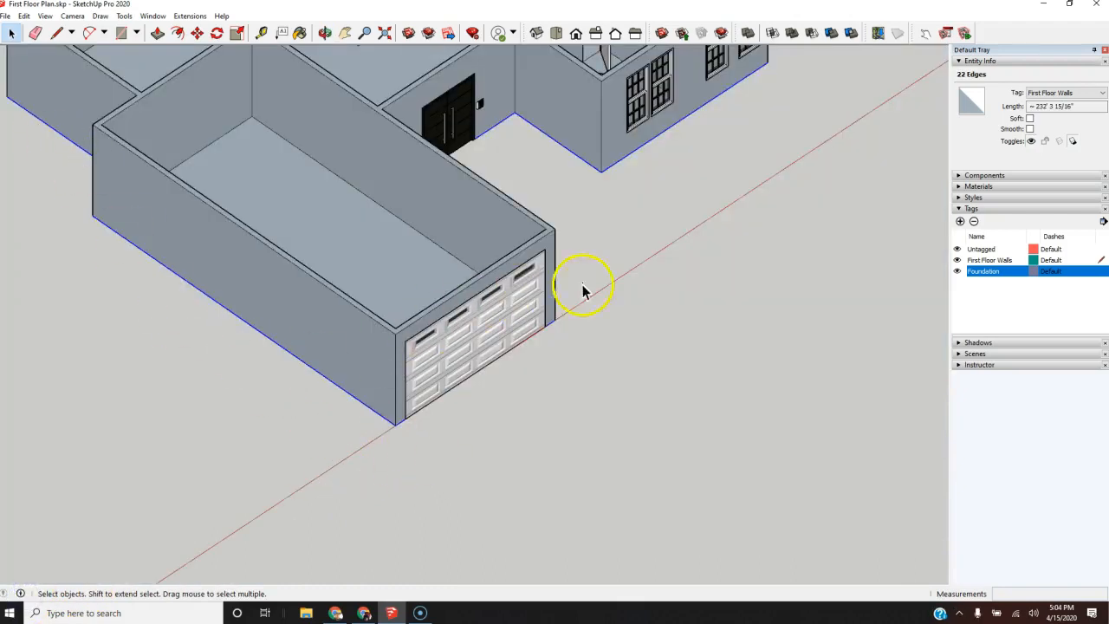
scroll(229, 425, "down", 4)
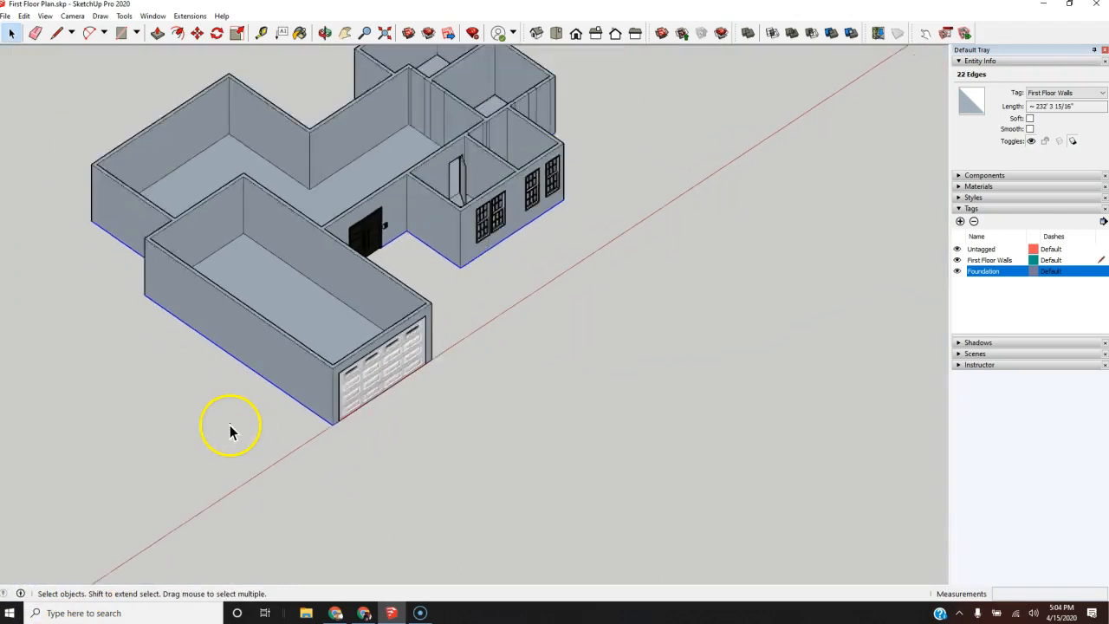
scroll(282, 389, "up", 2)
Step: Copy the selected base edges from the garage's front corner to a spot about 121 ft away along the red axis
key("m")
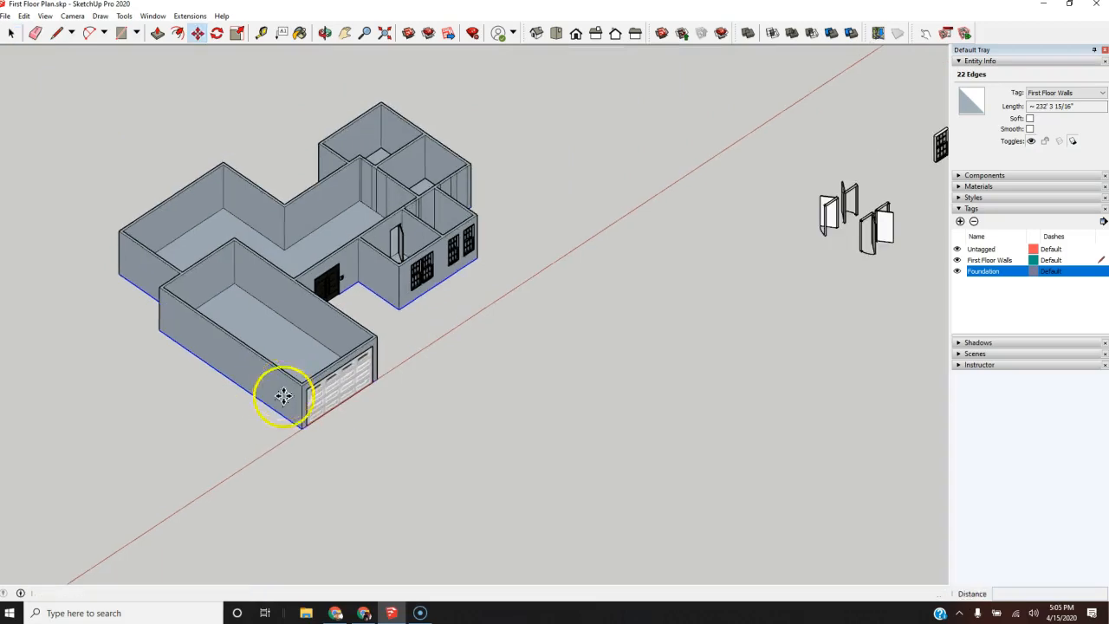
scroll(297, 440, "up", 2)
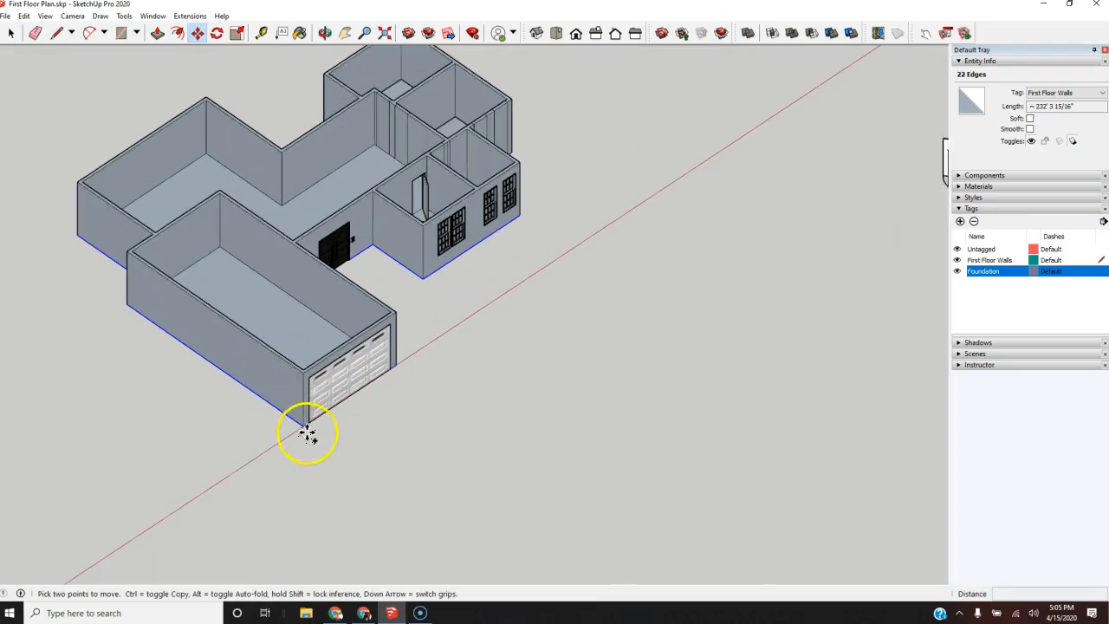
left_click(305, 428)
key("ctrl")
scroll(62, 494, "down", 3)
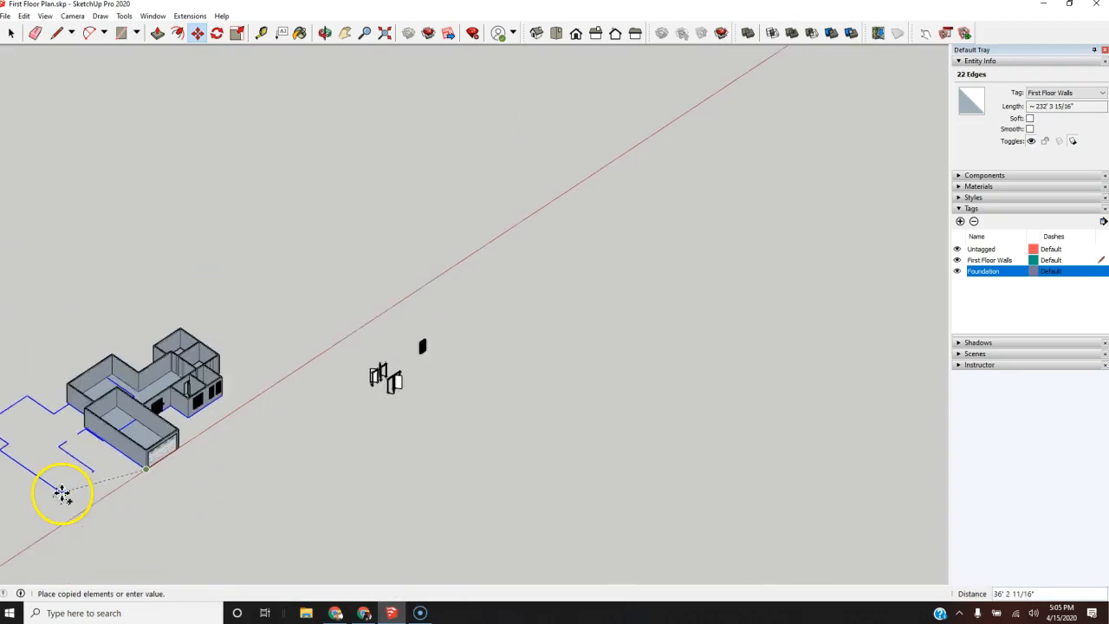
left_click(362, 322)
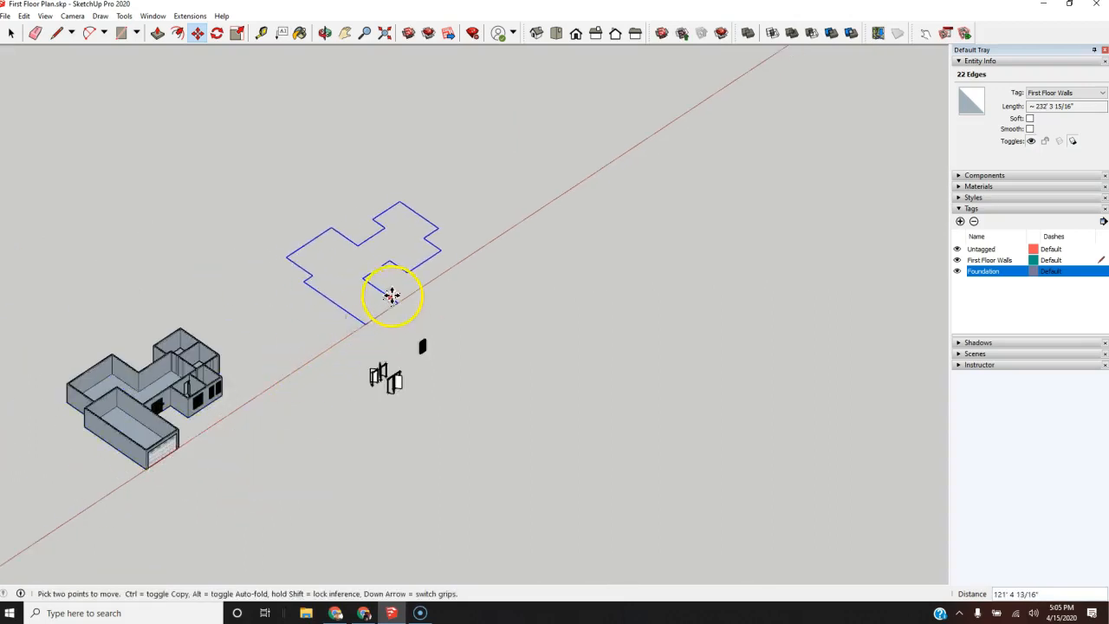
Step: Draw lines across the front door and garage door gaps in the copied outline to close it into a face
key("l")
scroll(387, 292, "up", 5)
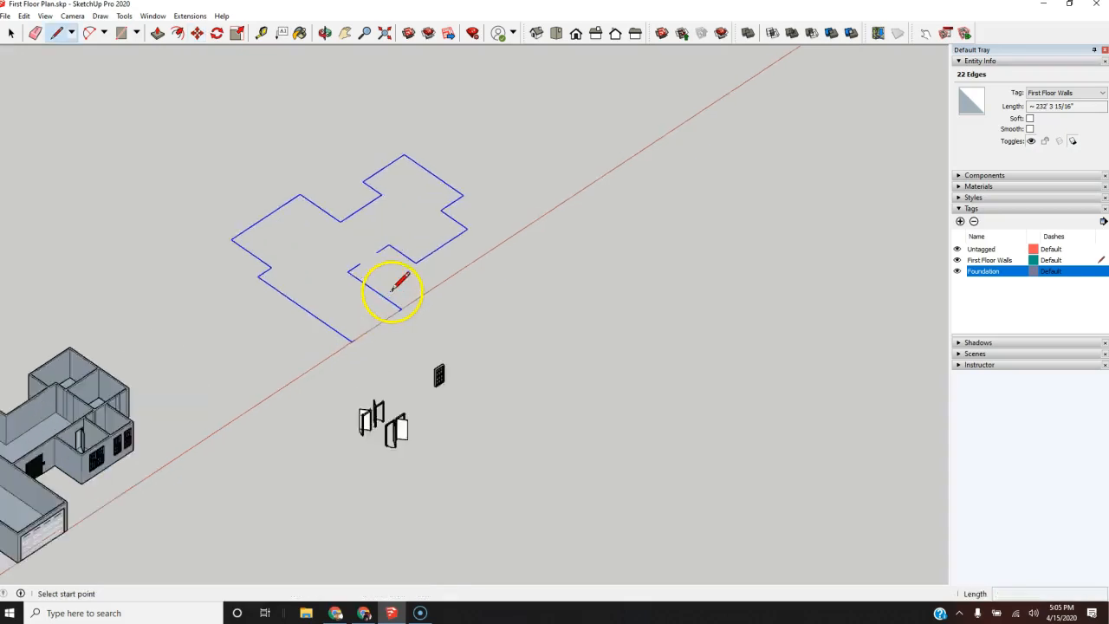
left_click(338, 246)
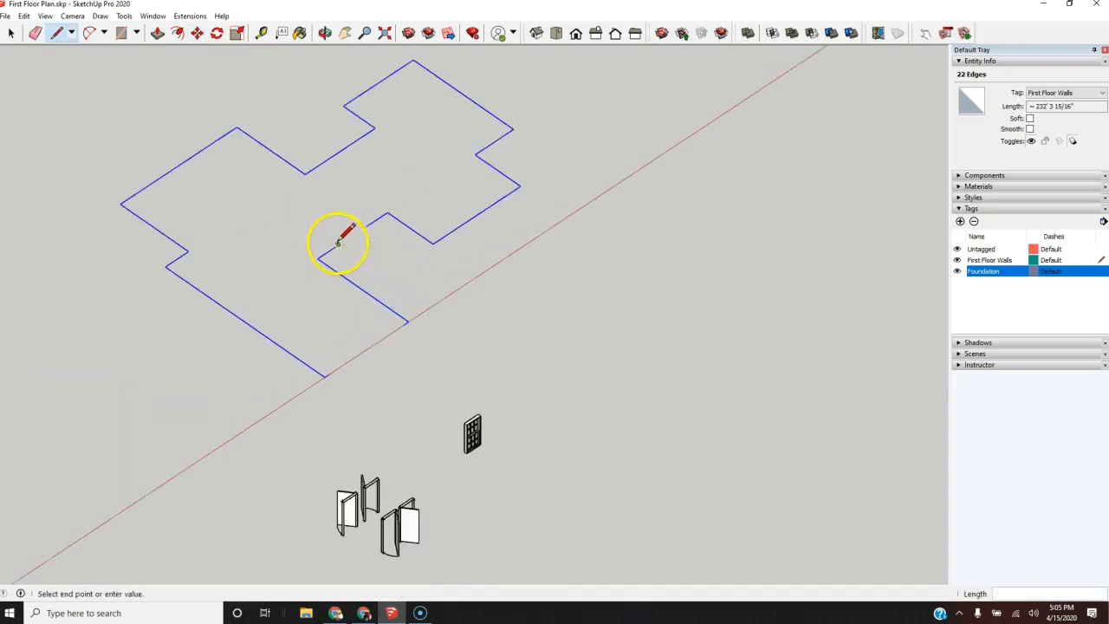
left_click(364, 225)
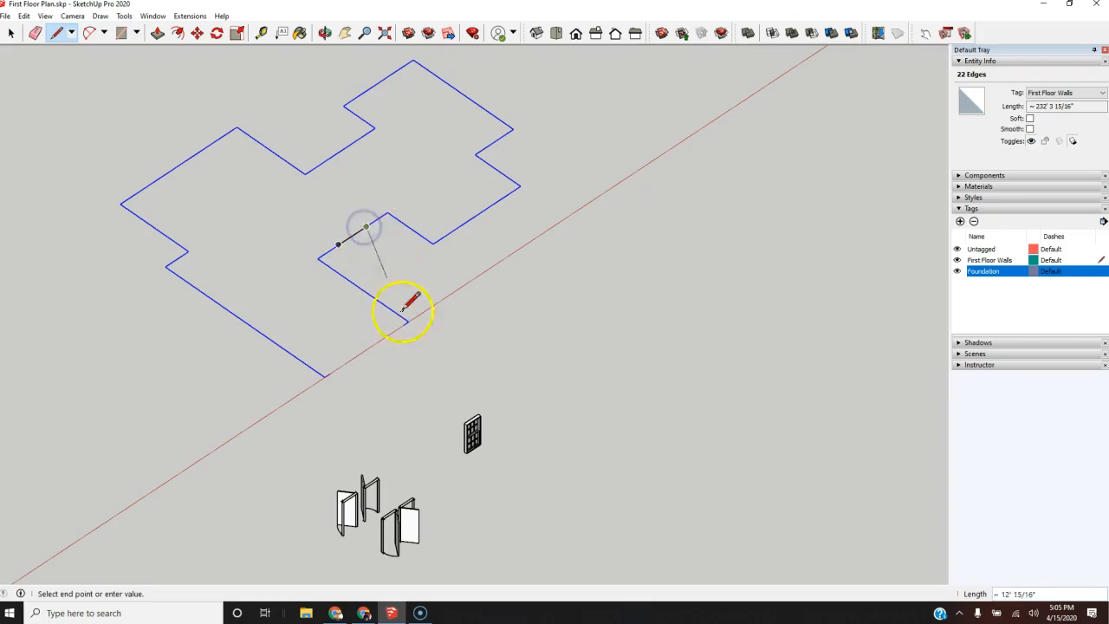
key("Escape")
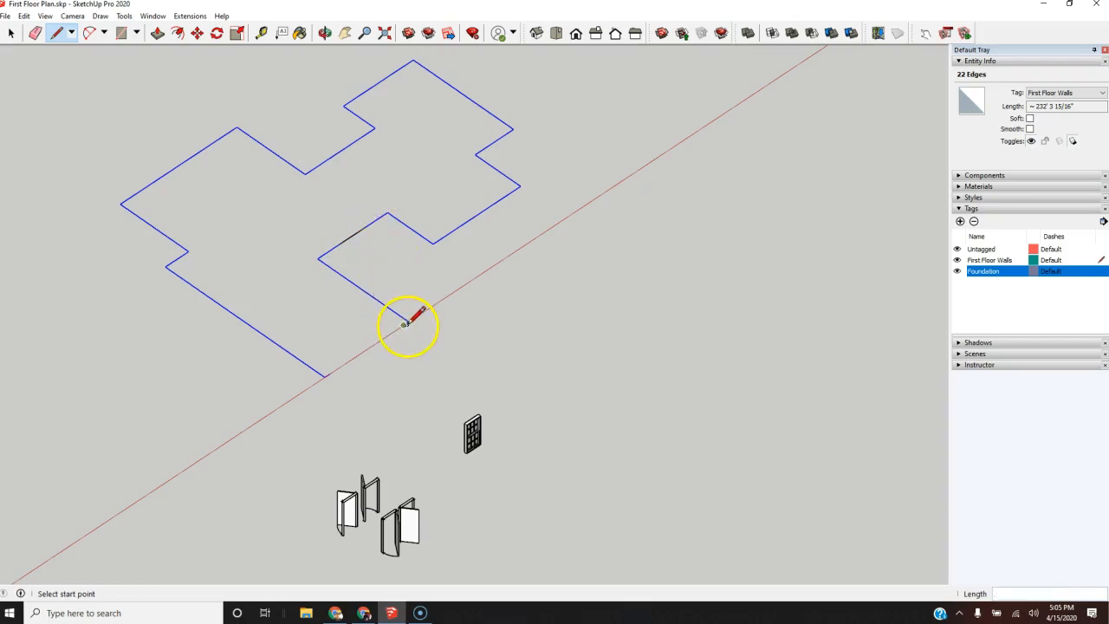
left_click(404, 321)
left_click(327, 375)
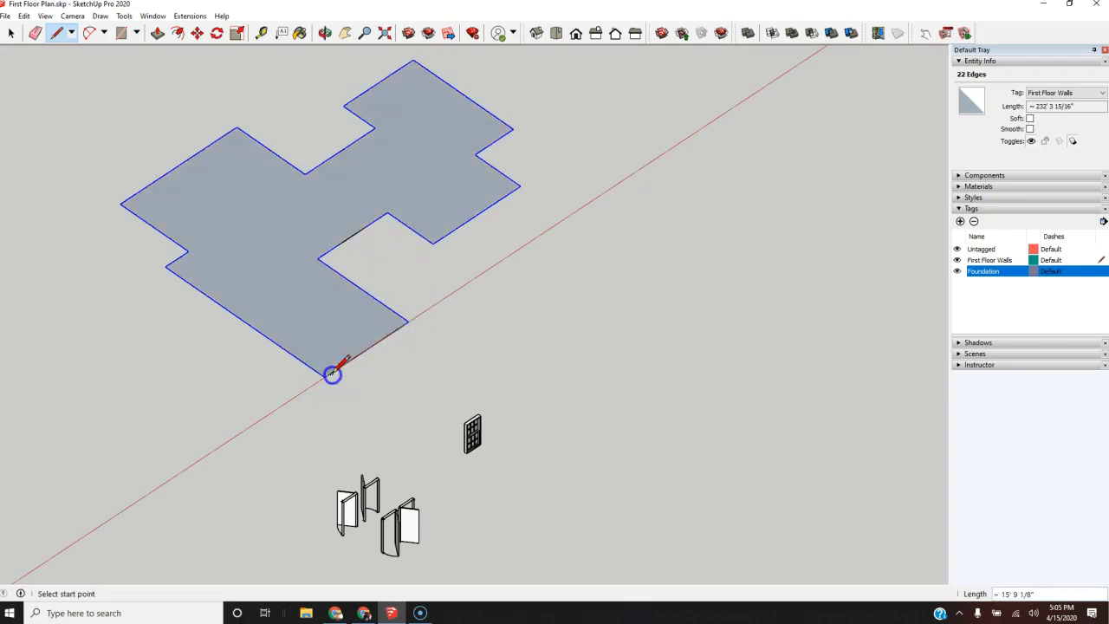
scroll(390, 352, "down", 2)
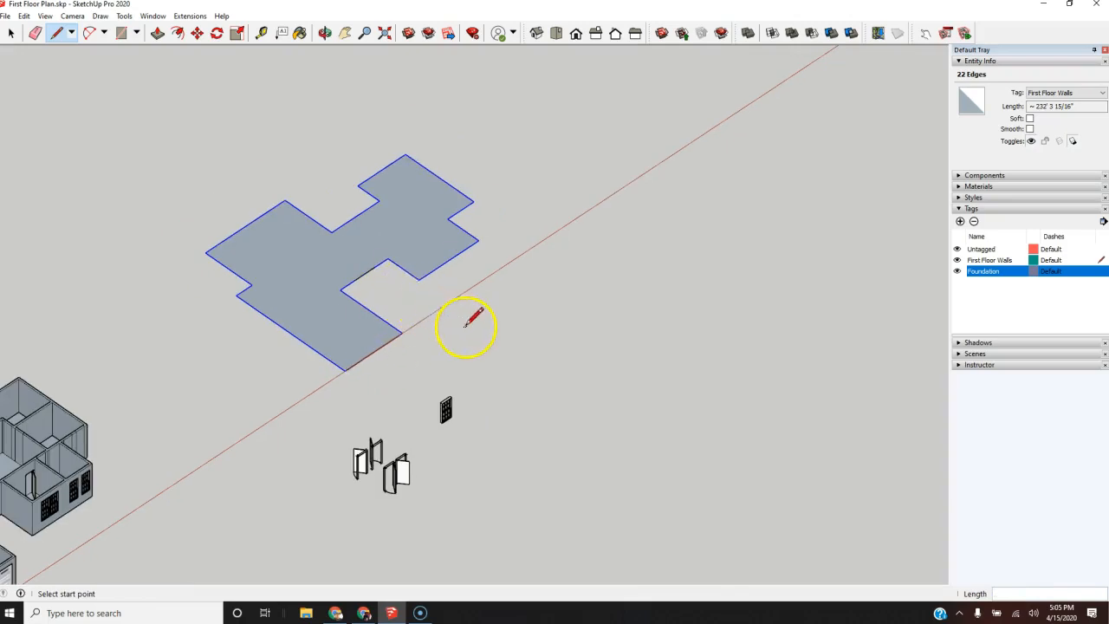
scroll(435, 310, "up", 4)
scroll(322, 228, "down", 3)
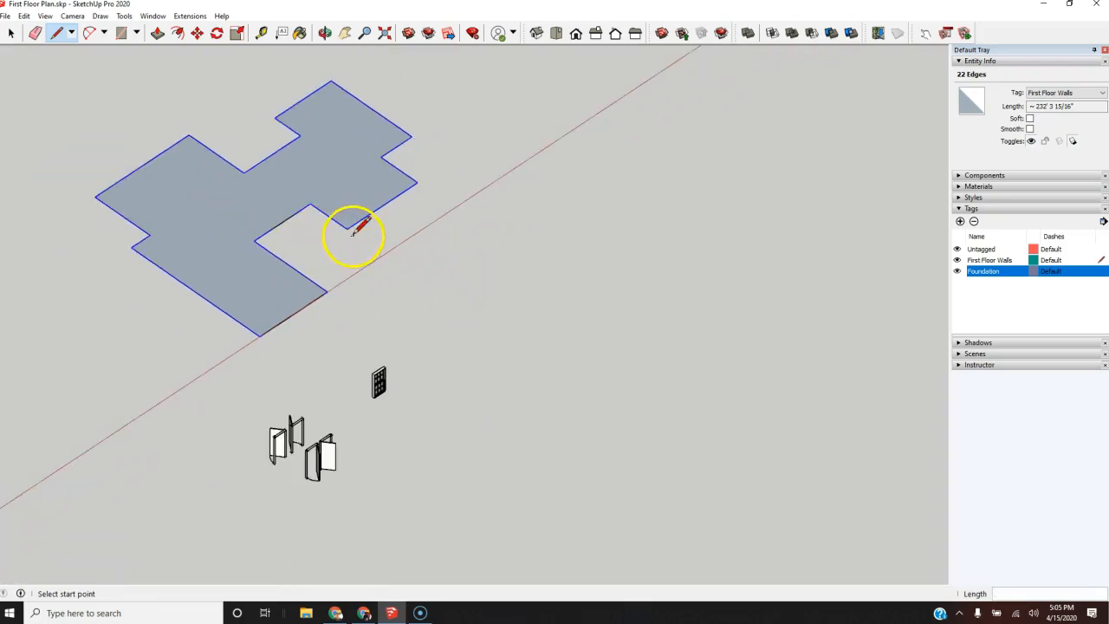
Step: Push/Pull the underside of the copied footprint face downward about 1 ft to form a foundation slab
key("space")
left_click(351, 242)
scroll(294, 180, "up", 4)
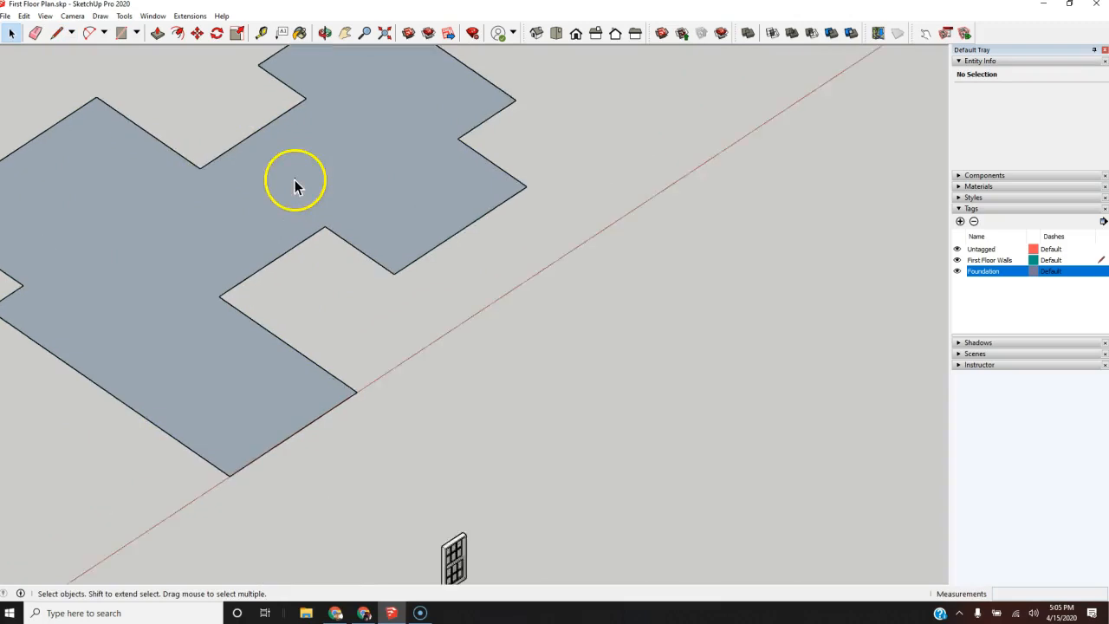
middle_click_drag(550, 322, 787, 467)
scroll(419, 269, "down", 2)
scroll(373, 314, "up", 4)
middle_click_drag(464, 356, 368, 207)
key("p")
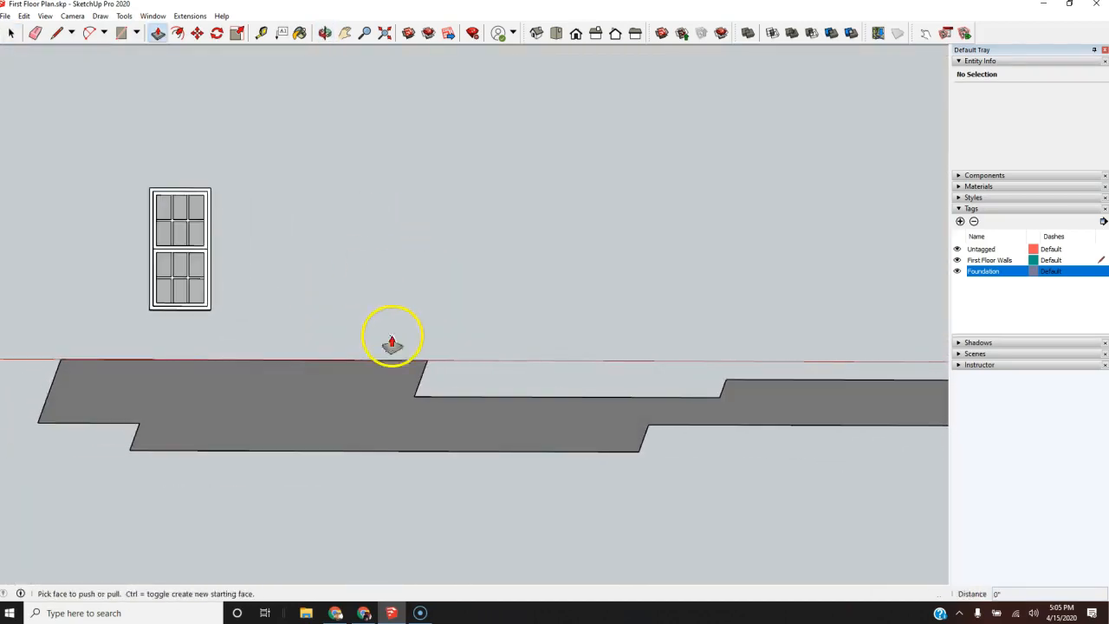
left_click_drag(366, 396, 374, 422)
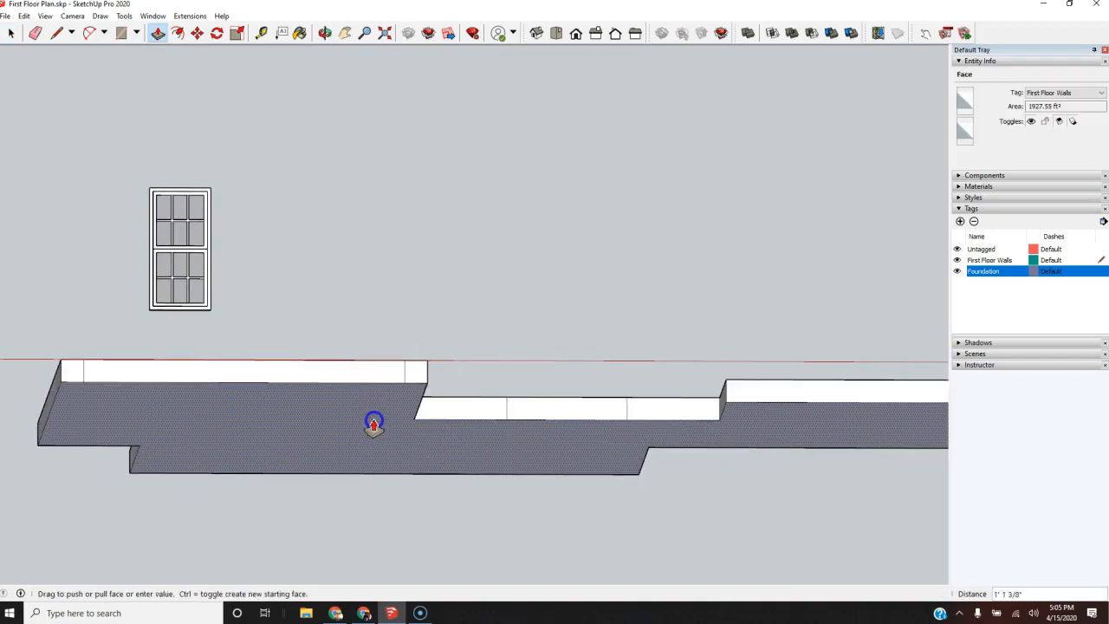
key("Return")
Step: Erase the vertical dividing edges on the slab's sides at the entry recess and the garage front
scroll(362, 322, "down", 3)
middle_click_drag(450, 177, 363, 394)
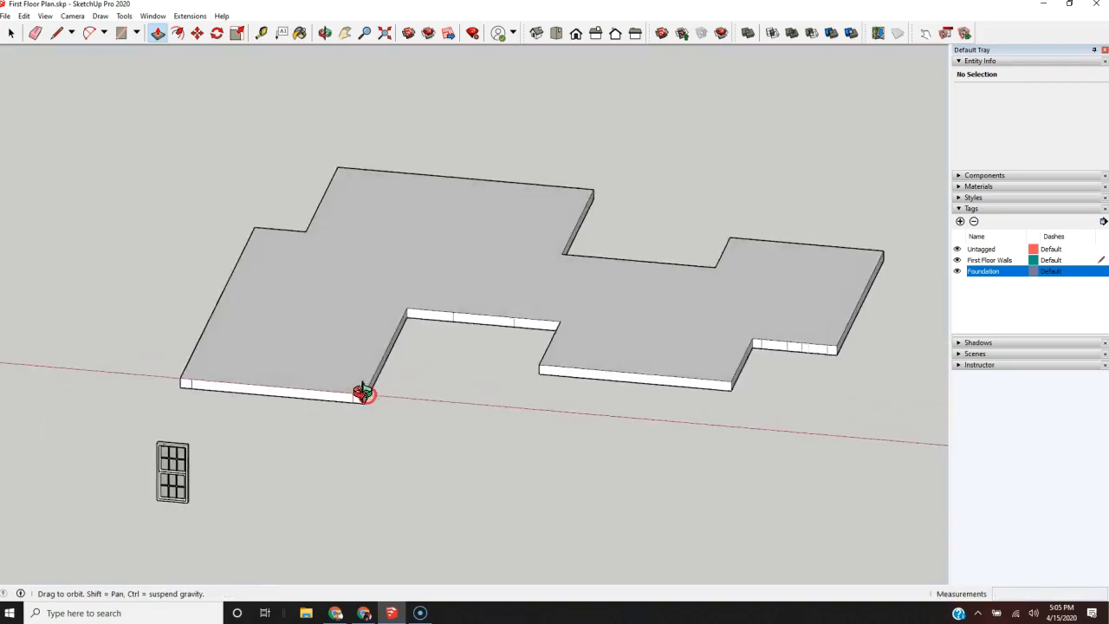
scroll(488, 386, "down", 3)
scroll(477, 379, "up", 5)
key("e")
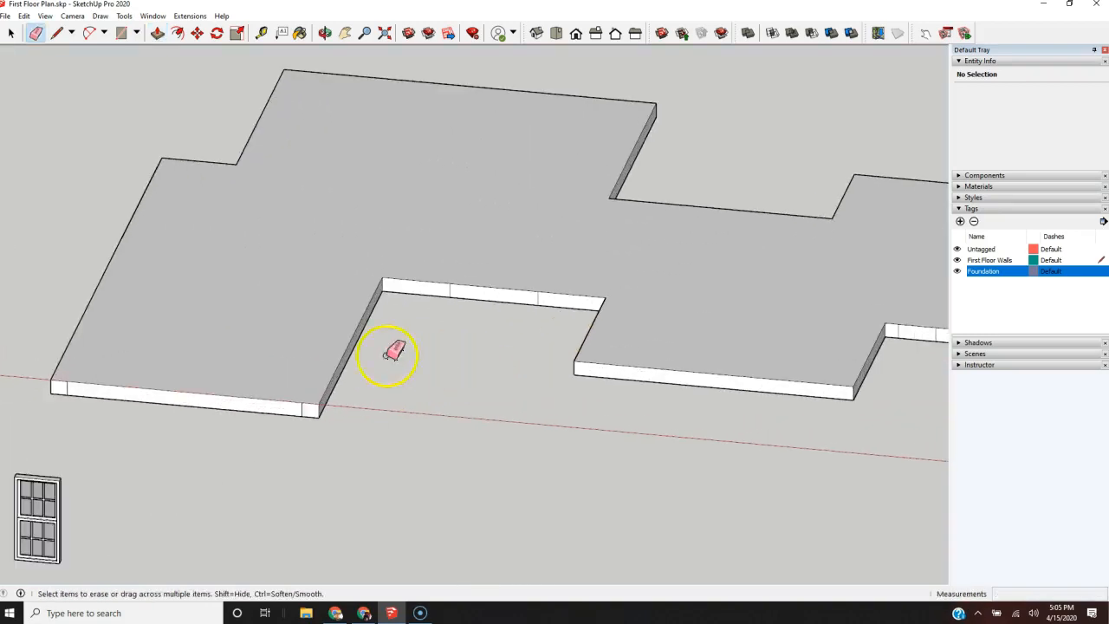
scroll(354, 391, "up", 3)
left_click_drag(475, 229, 506, 236)
left_click(625, 250)
left_click(649, 246)
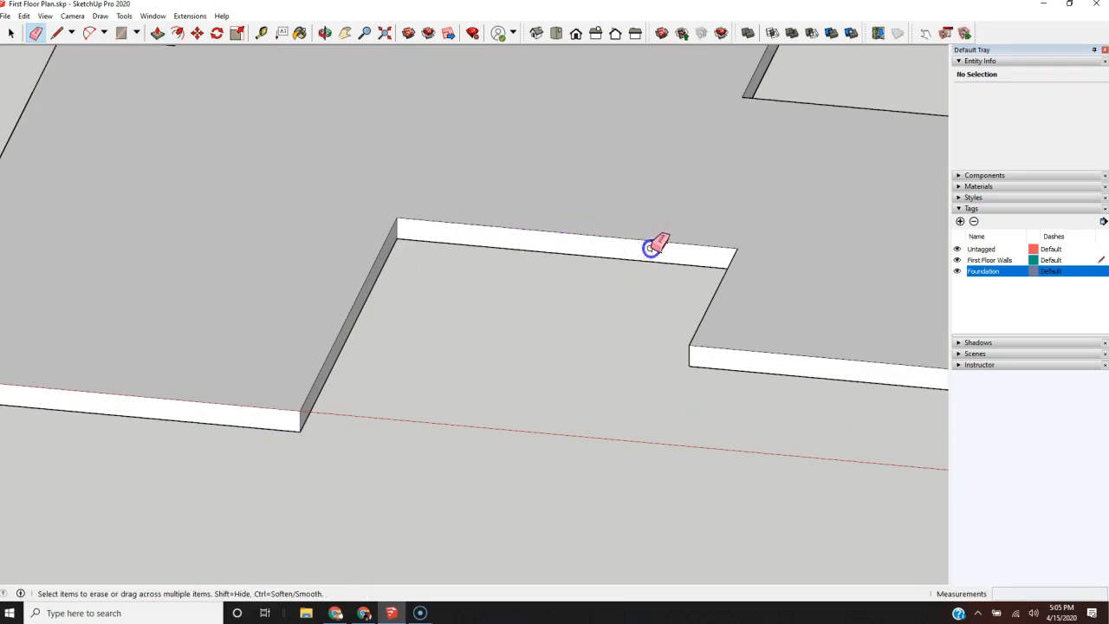
scroll(849, 217, "down", 3)
scroll(416, 317, "up", 4)
scroll(414, 267, "down", 5)
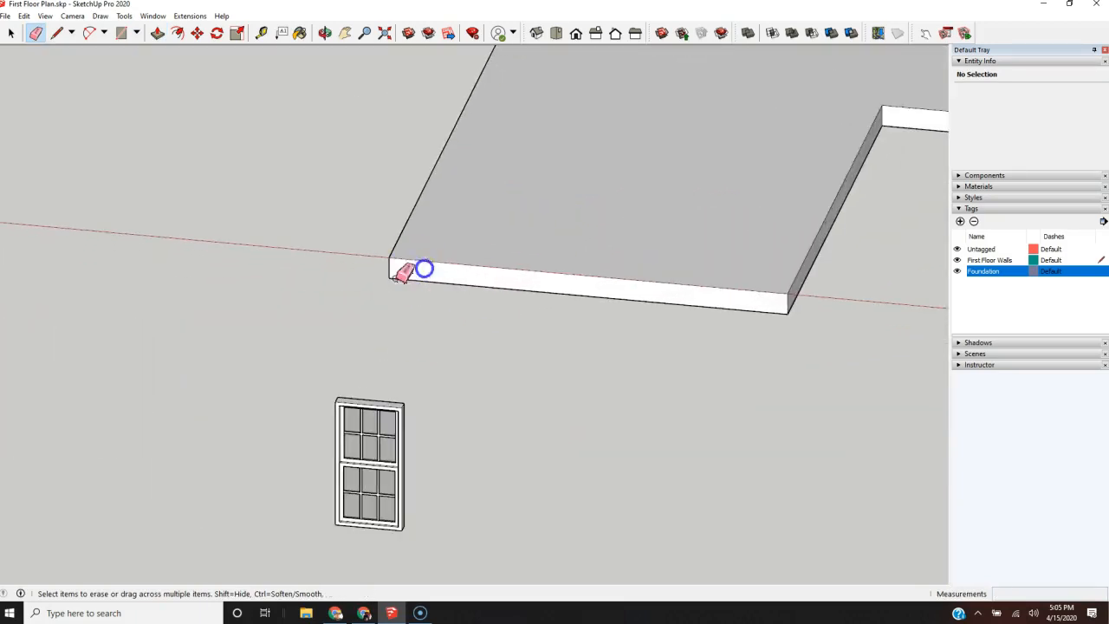
Step: Erase the three vertical dividing edges on the slab's short side face at the bedroom wing
scroll(589, 260, "up", 4)
scroll(592, 269, "up", 3)
left_click_drag(681, 268, 587, 264)
left_click_drag(497, 245, 438, 245)
scroll(335, 391, "down", 4)
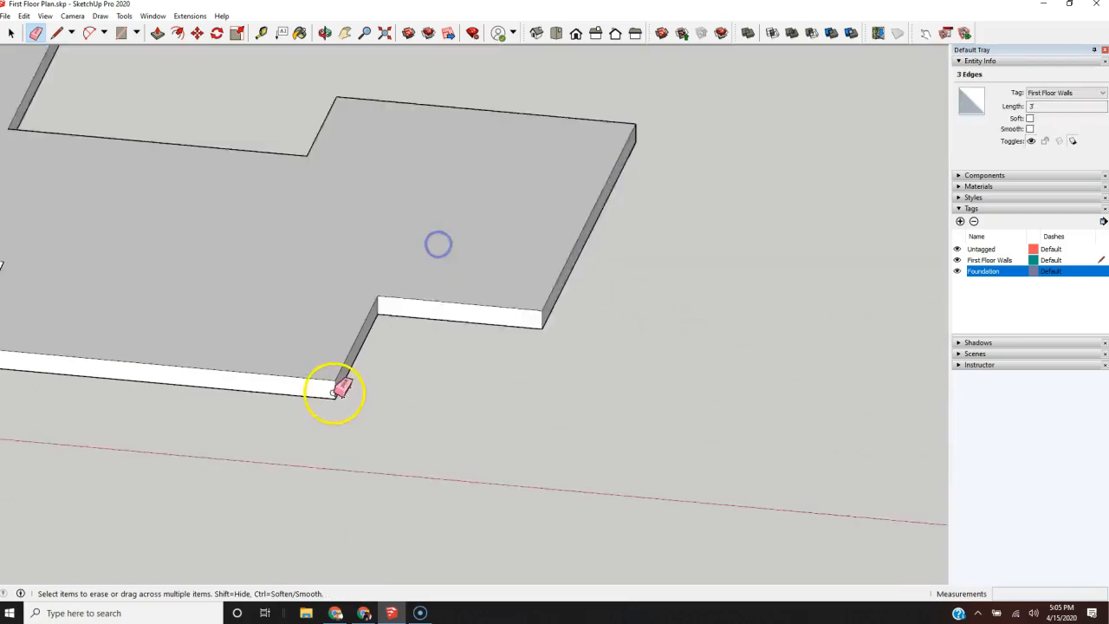
Step: Examine the remaining sides and underside of the foundation slab for leftover dividing edges
middle_click_drag(552, 282, 320, 291)
key("e")
scroll(70, 307, "down", 3)
mouse_move(577, 181)
middle_mouse_down()
mouse_move(343, 225)
mouse_move(143, 171)
middle_mouse_up()
middle_click_drag(735, 236, 245, 233)
middle_click_drag(769, 229, 317, 258)
scroll(86, 339, "down", 4)
middle_click_drag(770, 363, 462, 356, "shift")
scroll(430, 353, "up", 1)
middle_click_drag(542, 213, 517, 364)
scroll(472, 342, "down", 6)
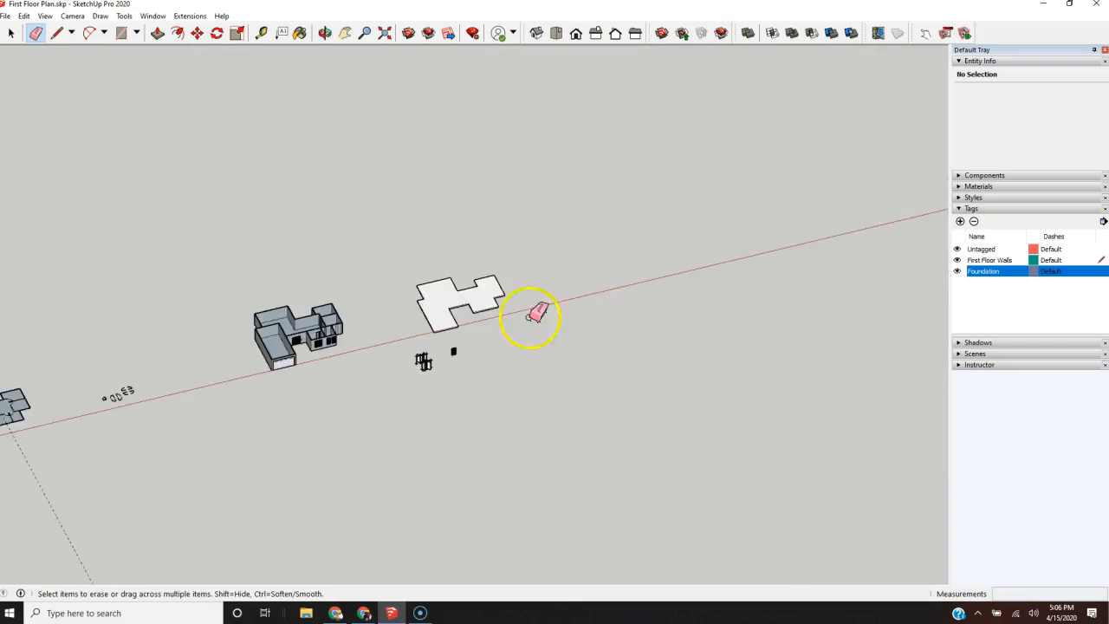
scroll(407, 310, "up", 3)
scroll(578, 319, "up", 3)
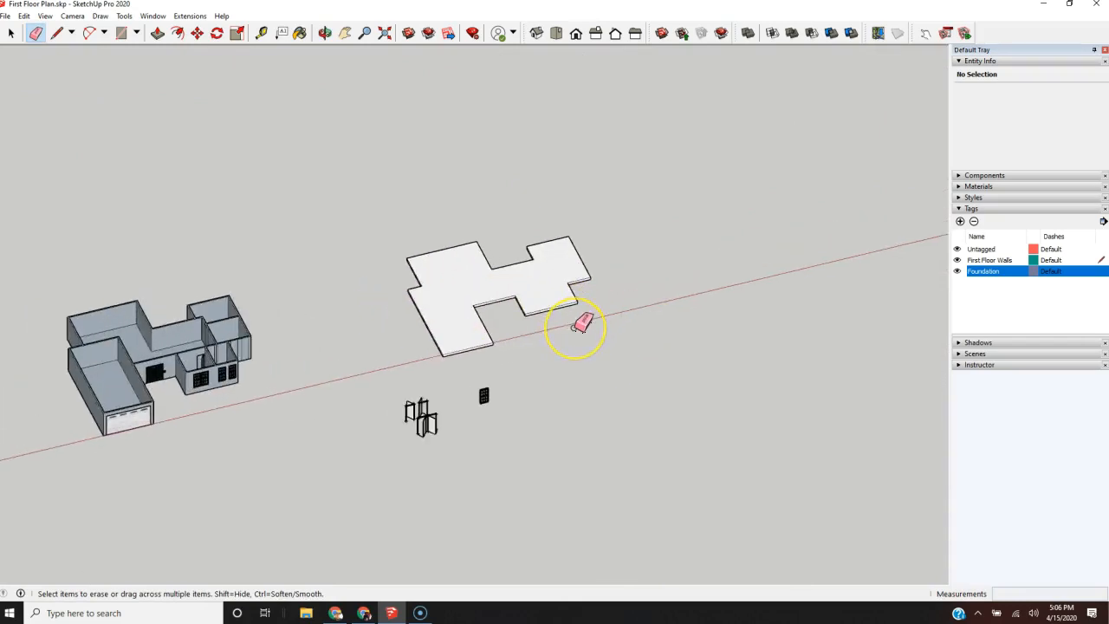
Step: Assign the entire slab to the Foundation tag and check it by toggling that tag's visibility off and on
key("space")
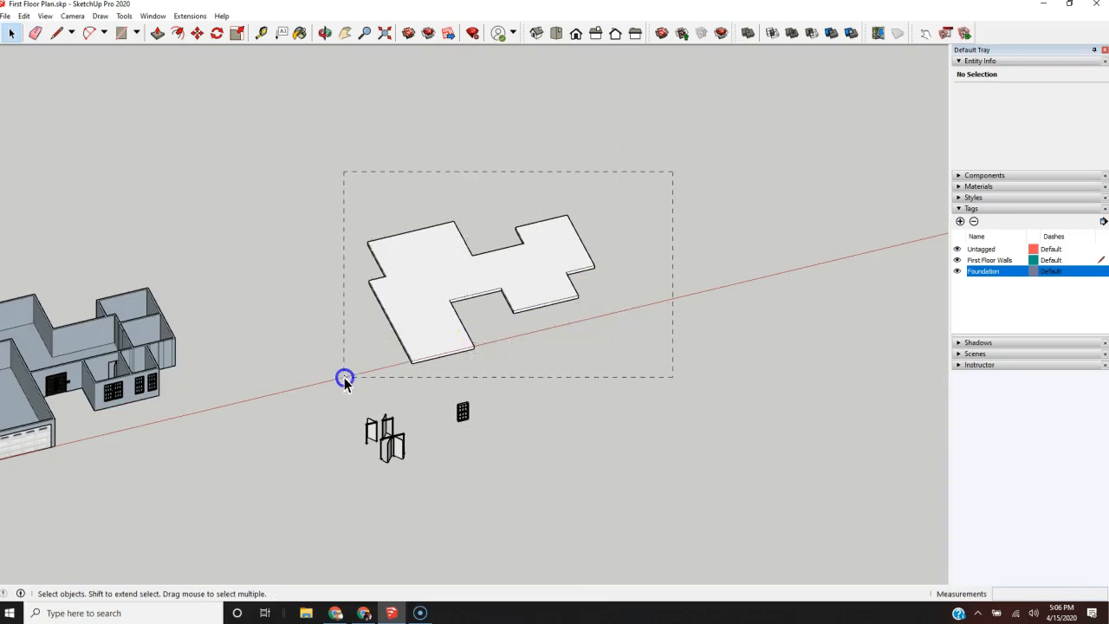
left_click_drag(344, 379, 344, 379)
left_click(1087, 93)
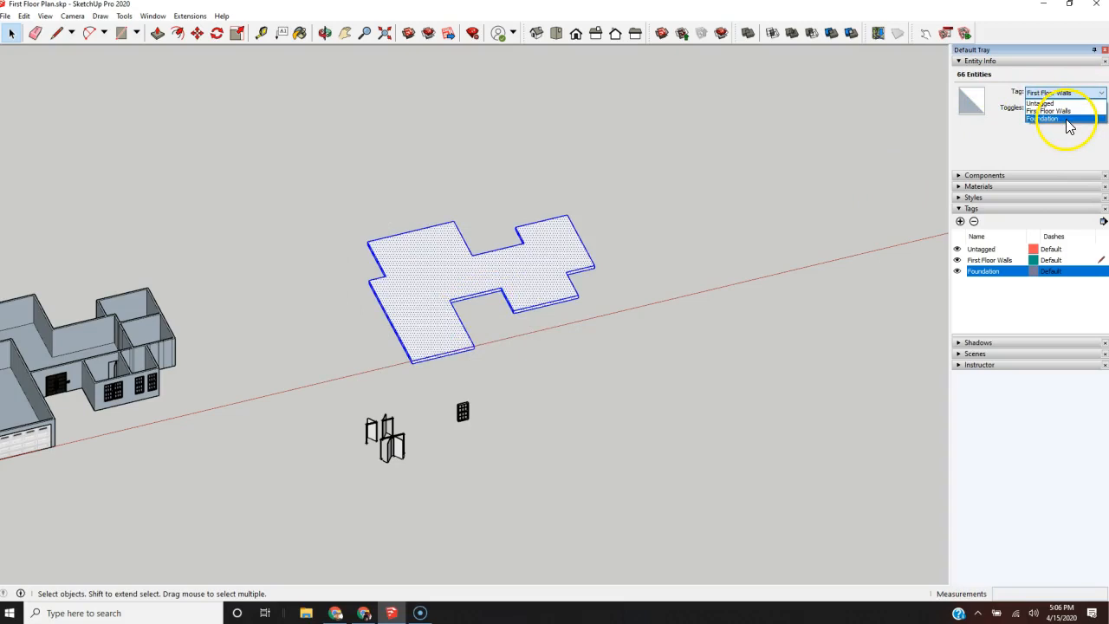
left_click(1061, 119)
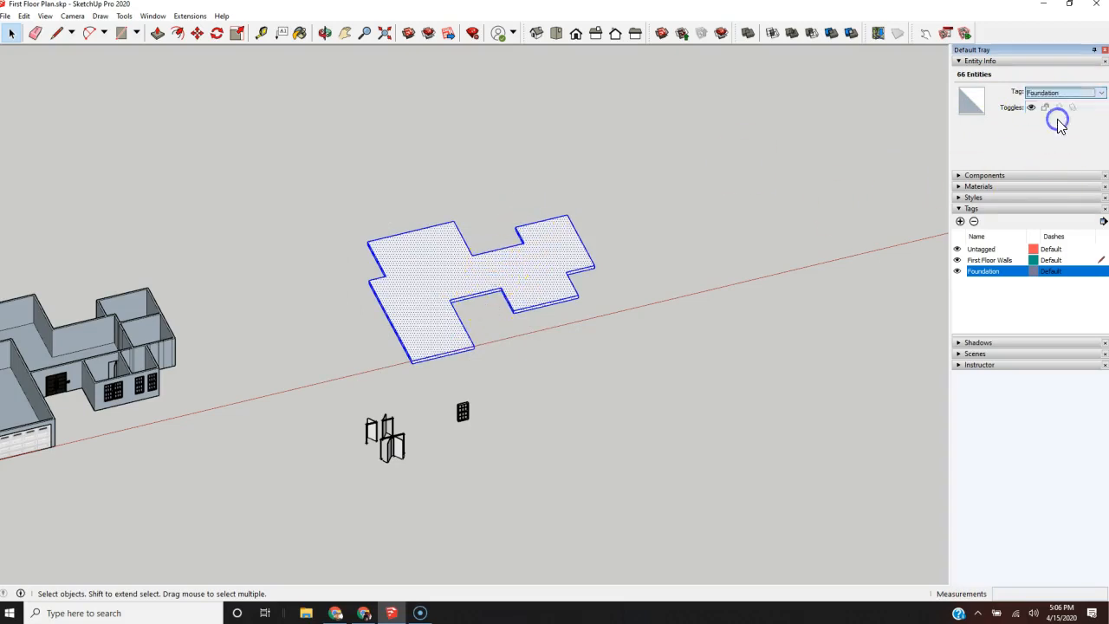
left_click(825, 206)
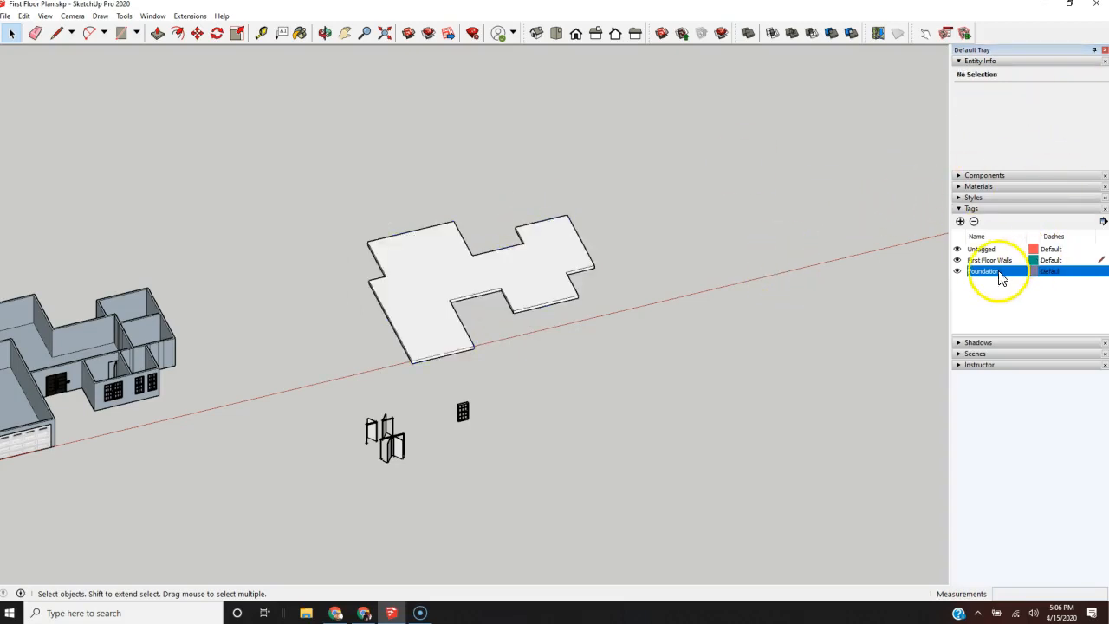
left_click(958, 272)
left_click(958, 272)
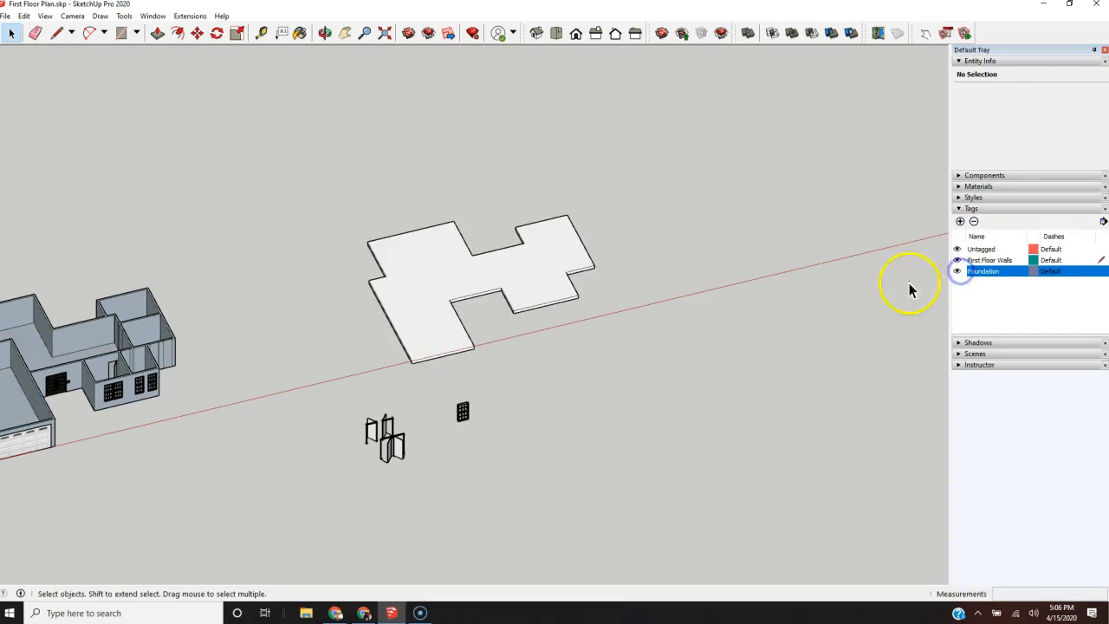
Step: Make the entire foundation slab a component with the definition name Foundation
left_click_drag(693, 142, 338, 387)
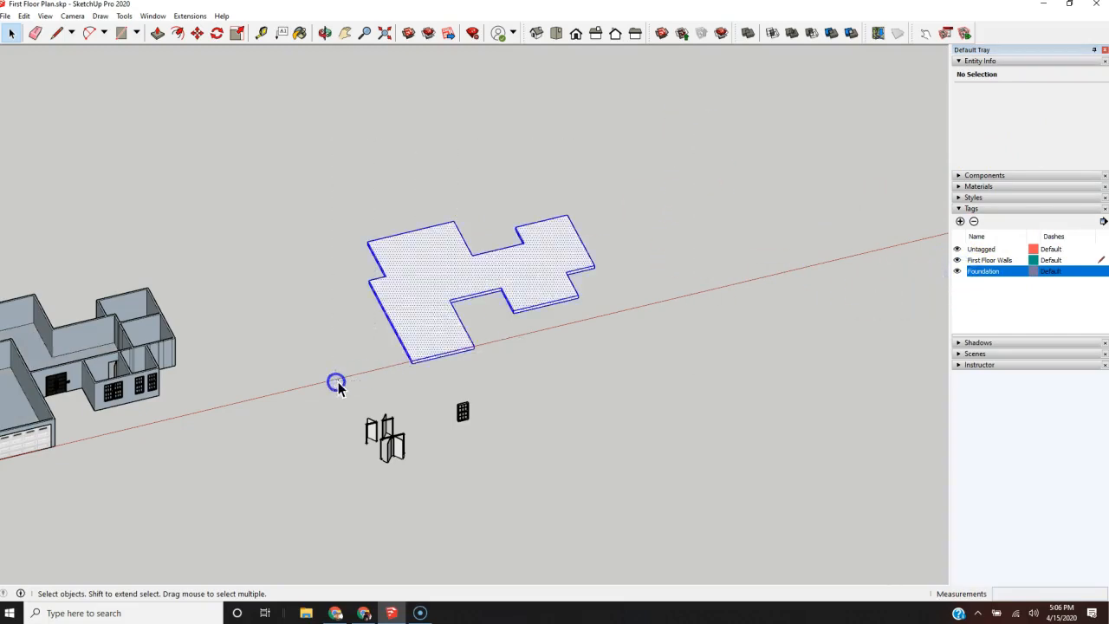
right_click(401, 305)
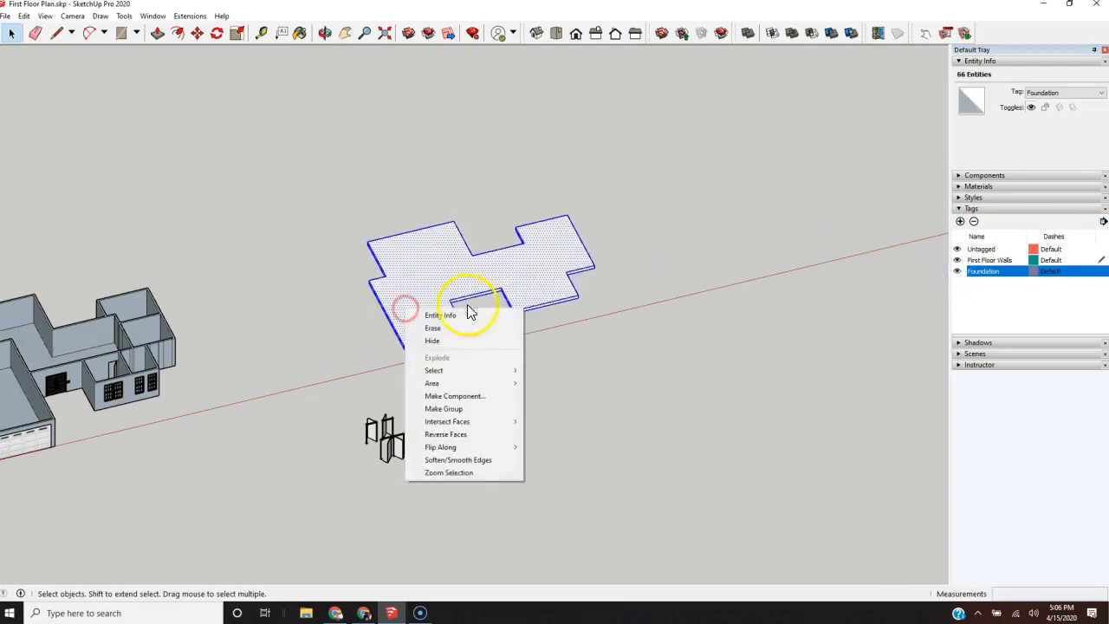
left_click(488, 396)
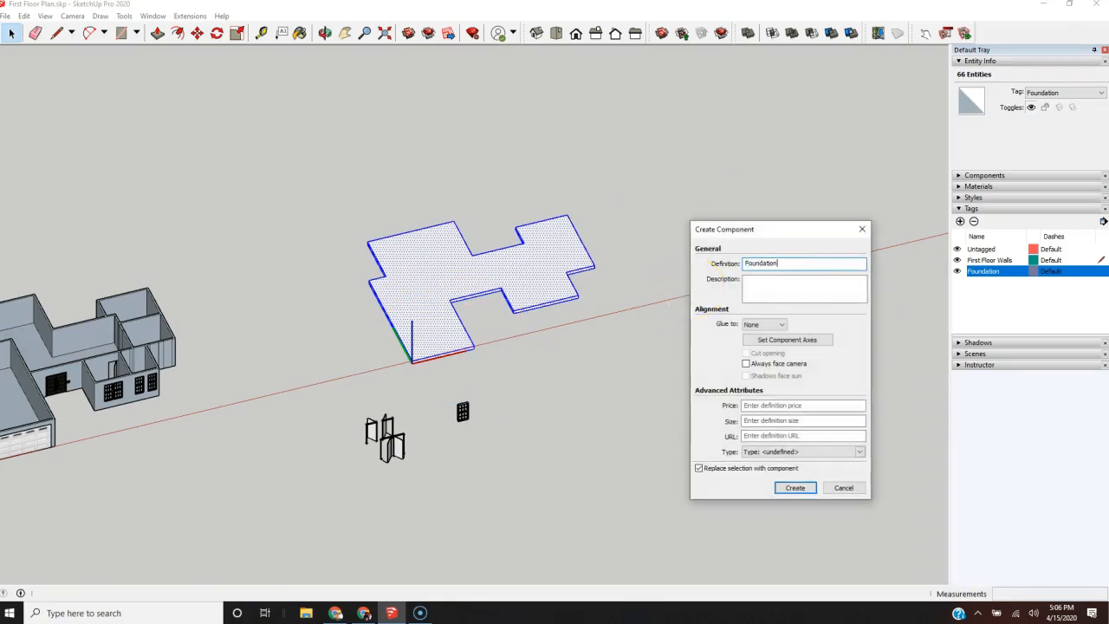
left_click(795, 488)
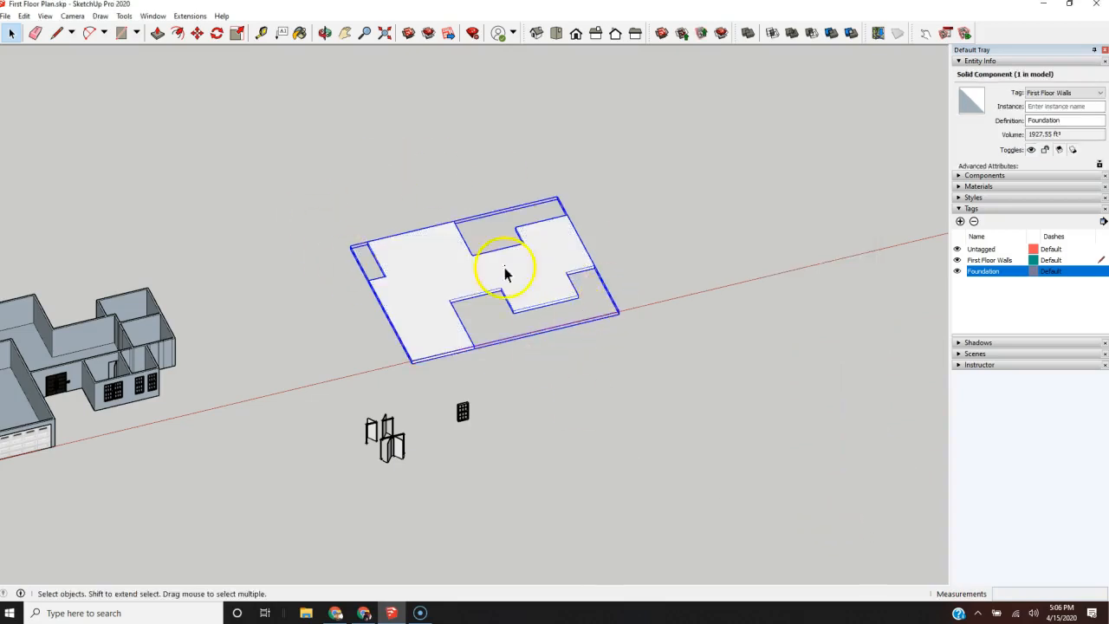
Step: Examine the slab component's outline and corners from close up and from a distance
scroll(633, 314, "up", 5)
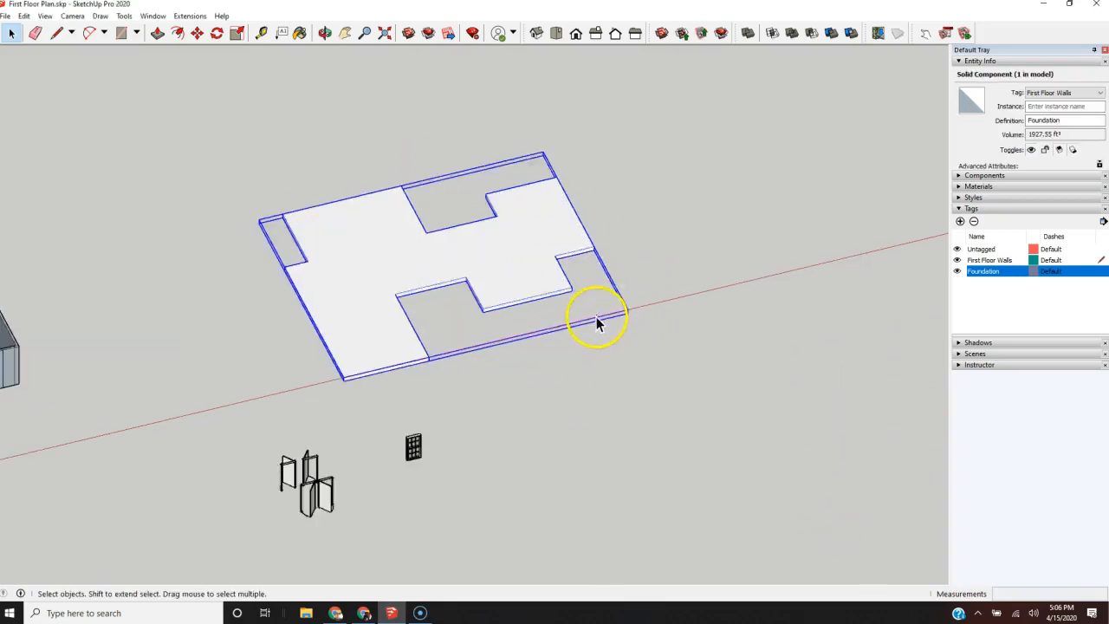
middle_click_drag(690, 352, 742, 322)
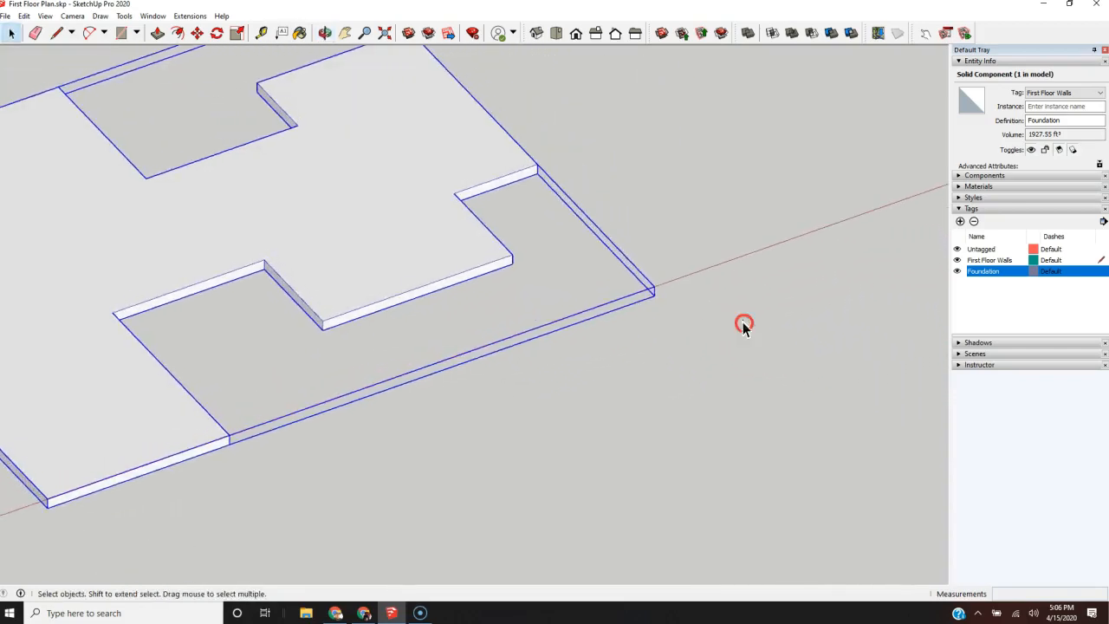
scroll(706, 303, "down", 3)
scroll(562, 308, "down", 2)
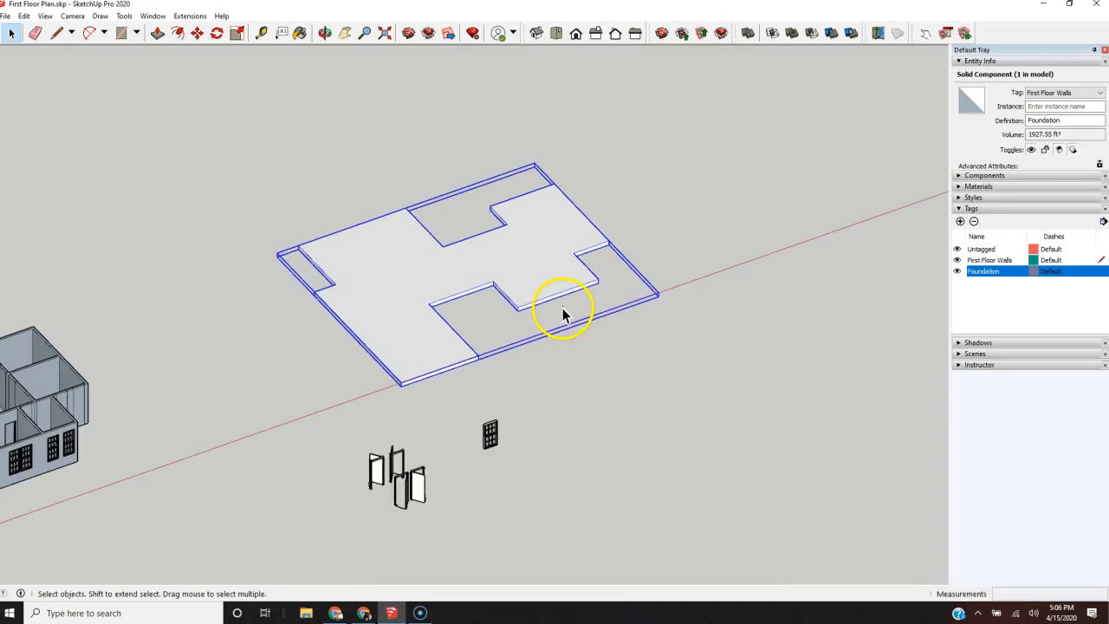
left_click_drag(403, 313, 527, 332)
left_click(366, 362)
left_click(396, 350)
left_click(447, 380)
left_click(448, 368)
scroll(437, 373, "up", 3)
scroll(436, 374, "down", 2)
Step: Try to move the slab component by its front garage corner toward the house, and undo the component creation
key("m")
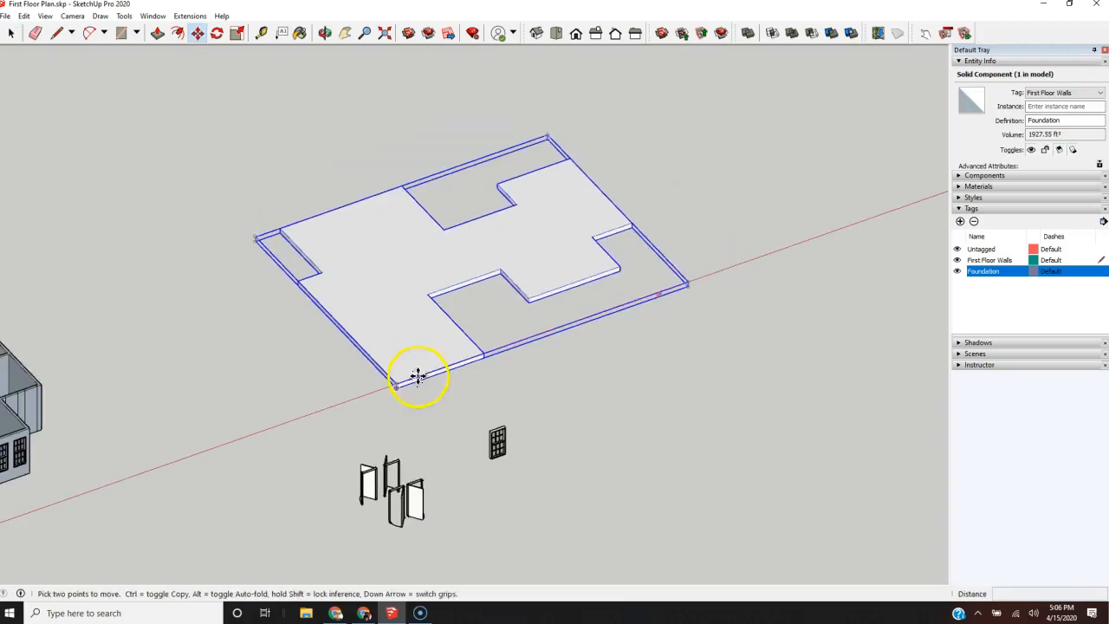
scroll(396, 389, "up", 4)
scroll(396, 392, "up", 1)
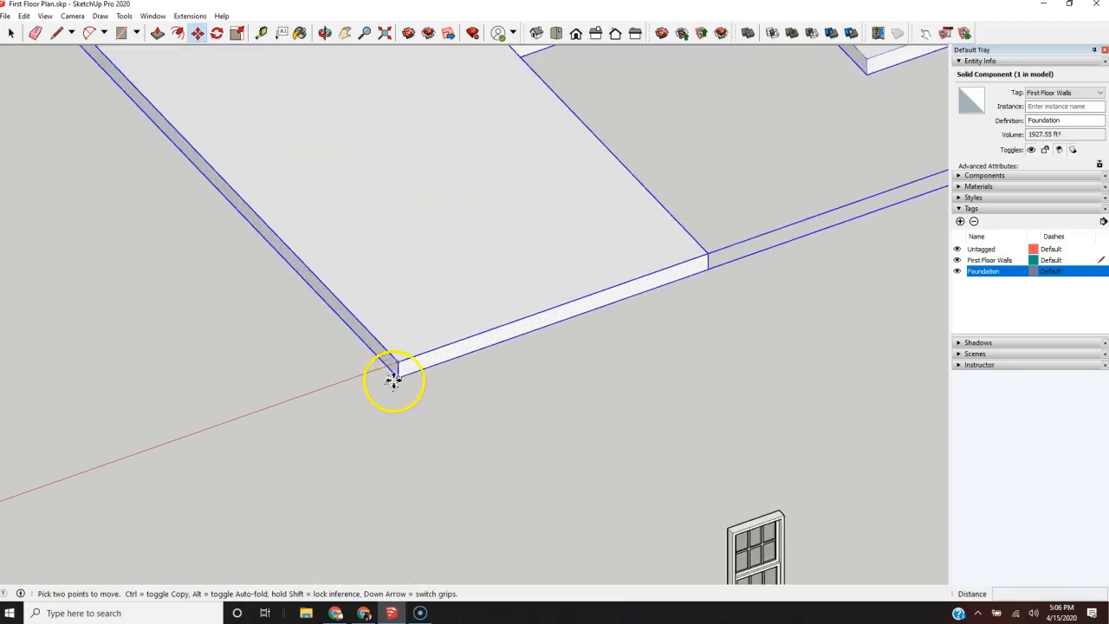
left_click(396, 364)
scroll(726, 332, "down", 10)
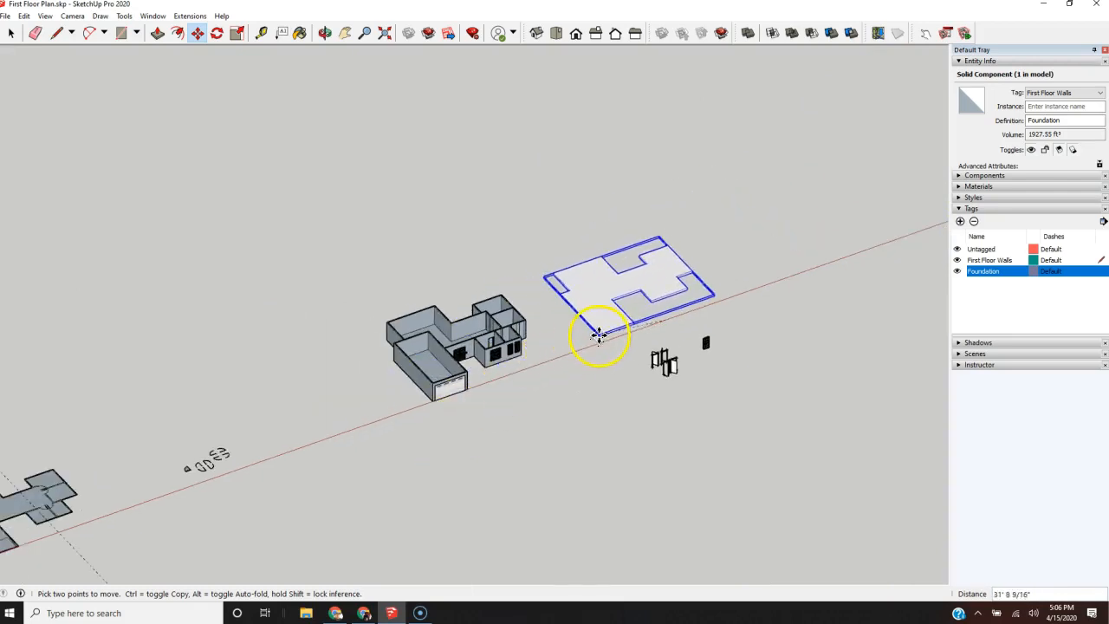
key("Escape")
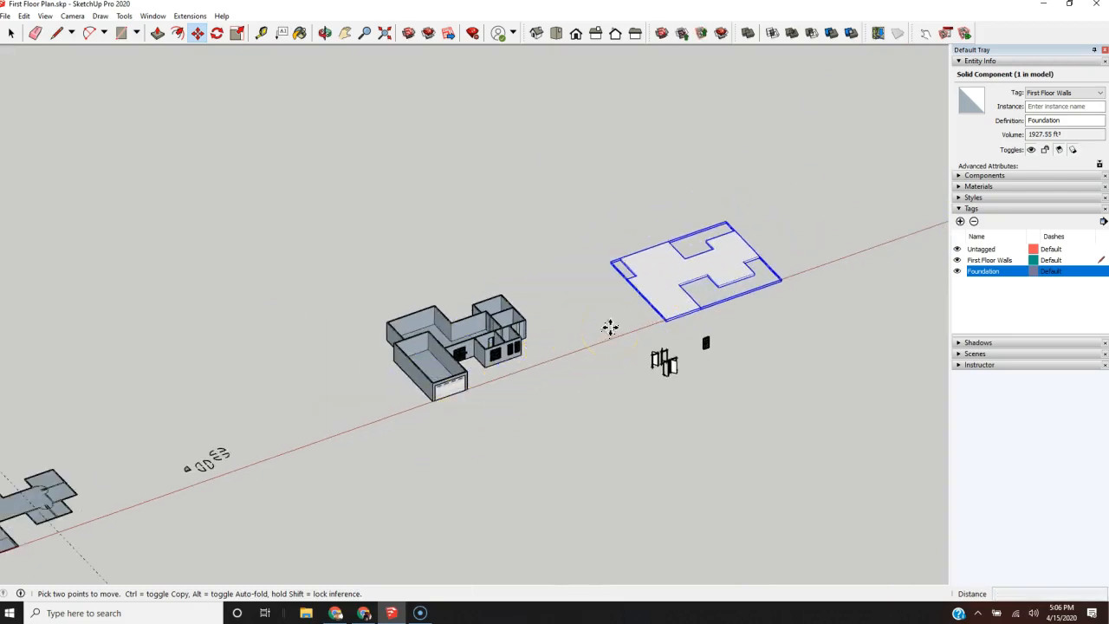
key("ctrl+z")
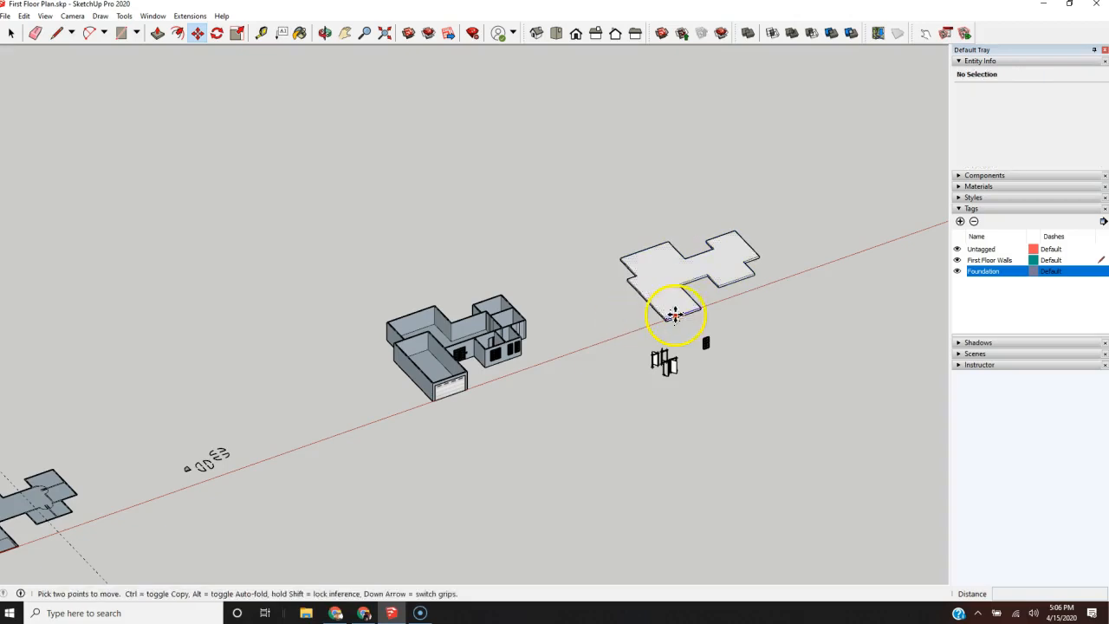
Step: Try to move the ungrouped slab geometry by its front garage corner
scroll(674, 316, "up", 5)
scroll(674, 316, "up", 5)
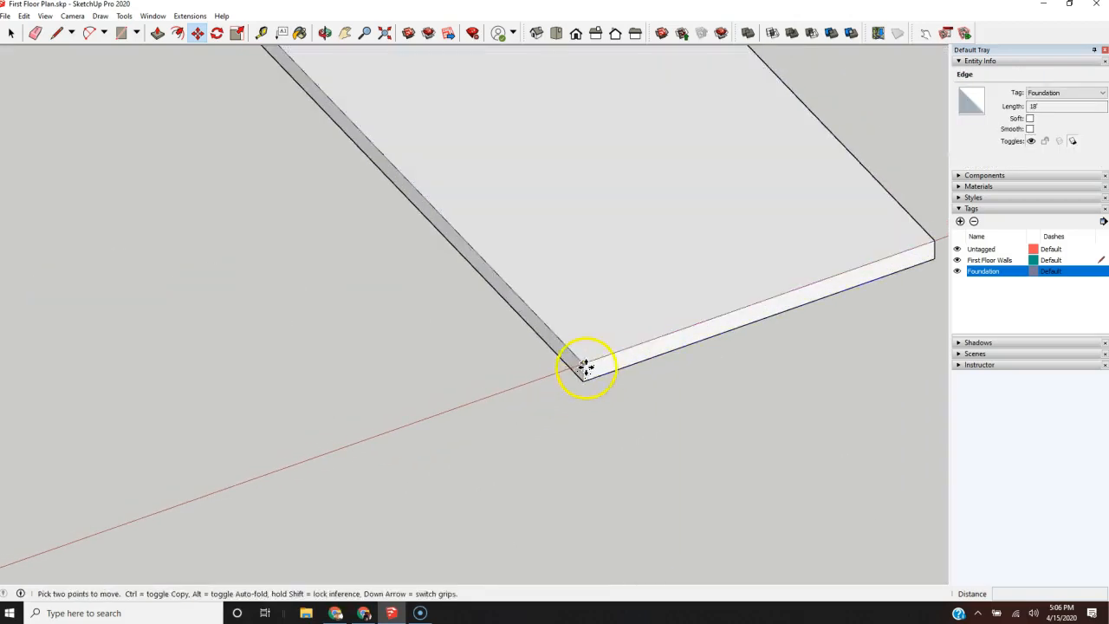
left_click(577, 391)
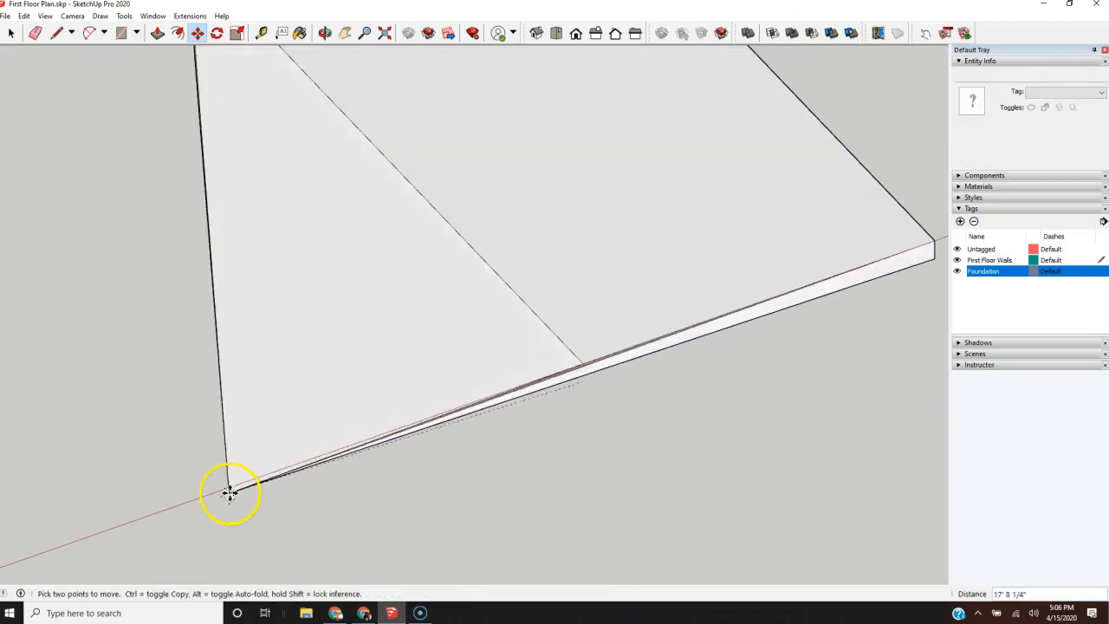
scroll(396, 478, "down", 8)
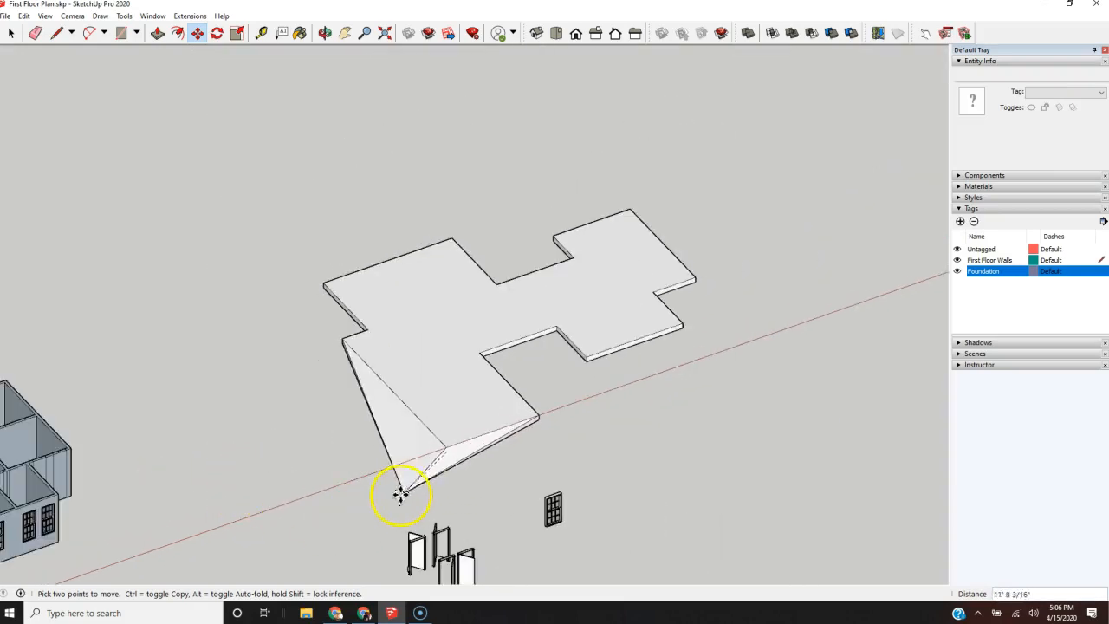
key("Escape")
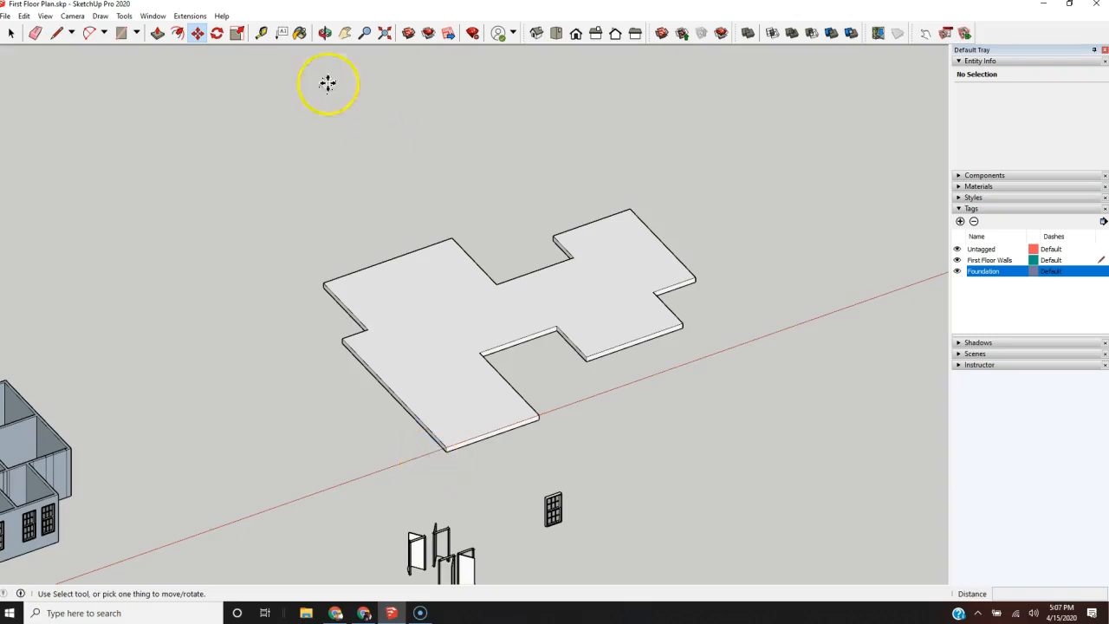
left_click(23, 16)
left_click(48, 32)
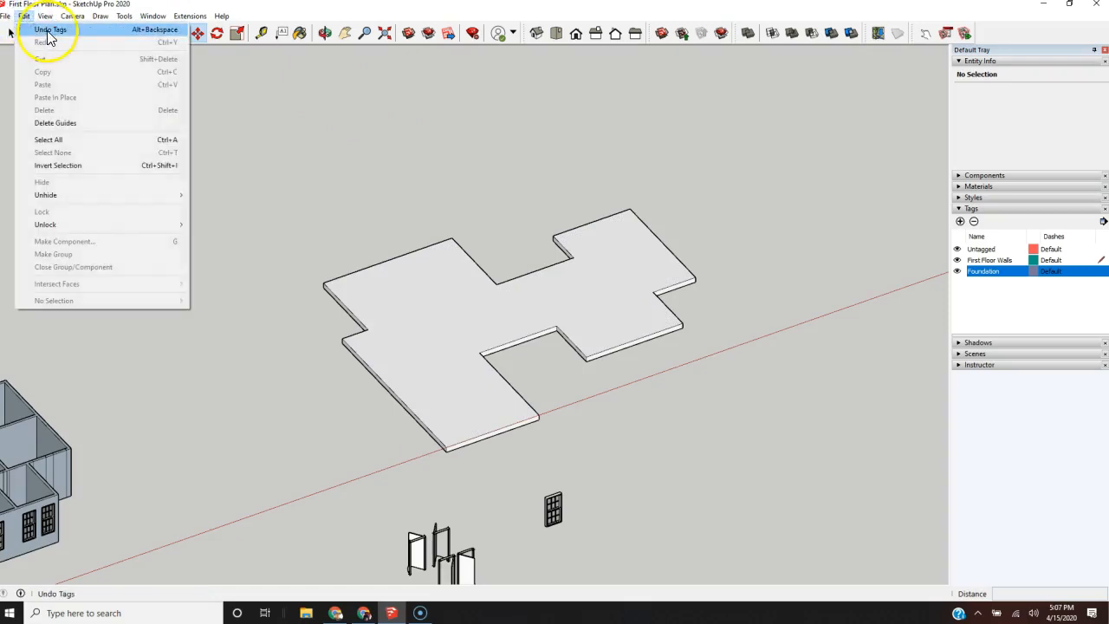
mouse_move(124, 16)
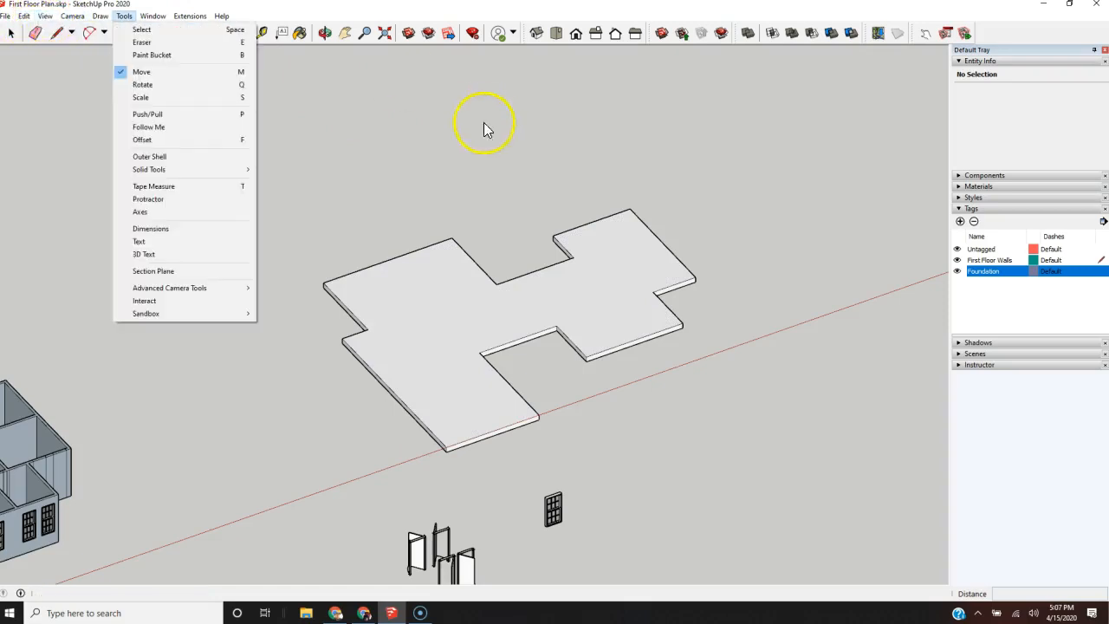
left_click(360, 138)
Step: Select all of the slab's geometry and turn it into a component with the definition name Foundation
key("space")
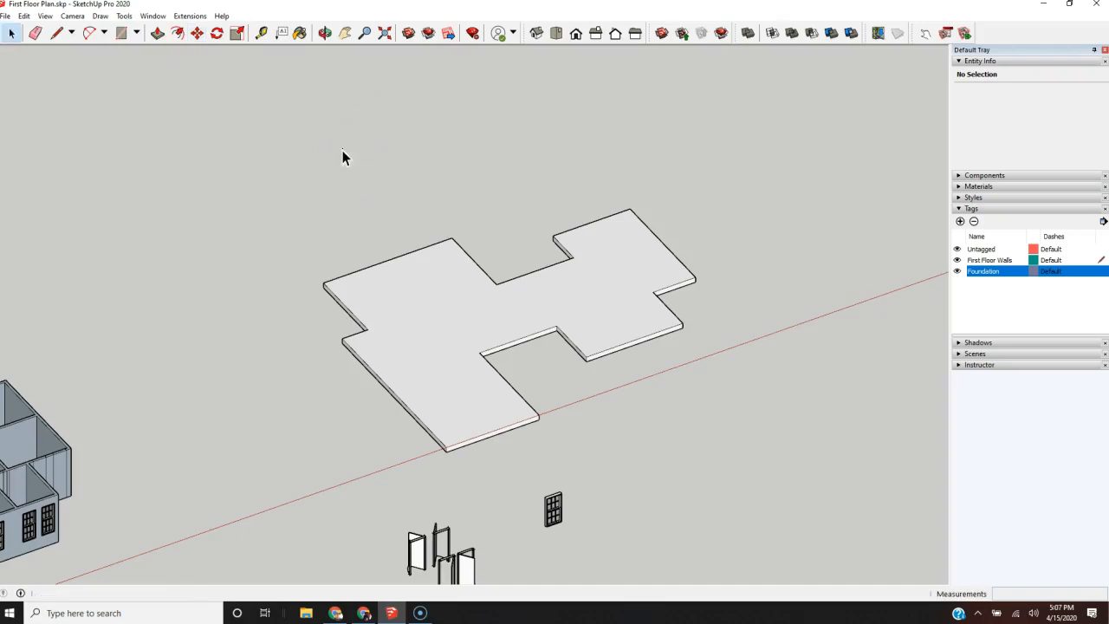
scroll(431, 309, "down", 3)
middle_click_drag(430, 311, 537, 338)
left_click_drag(716, 170, 355, 351)
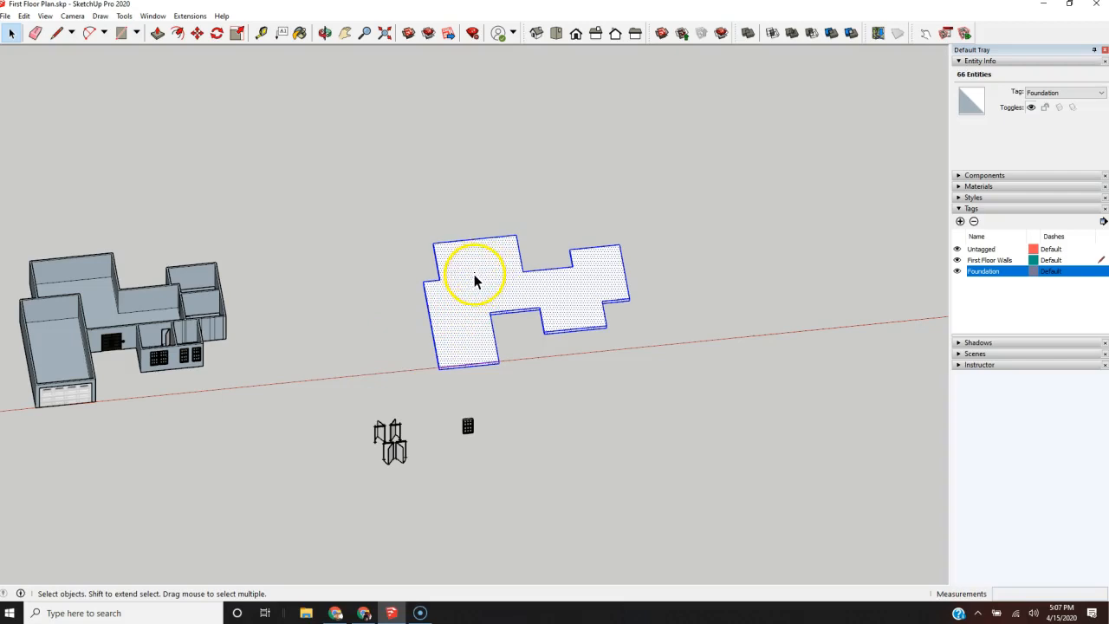
right_click(475, 279)
left_click(541, 364)
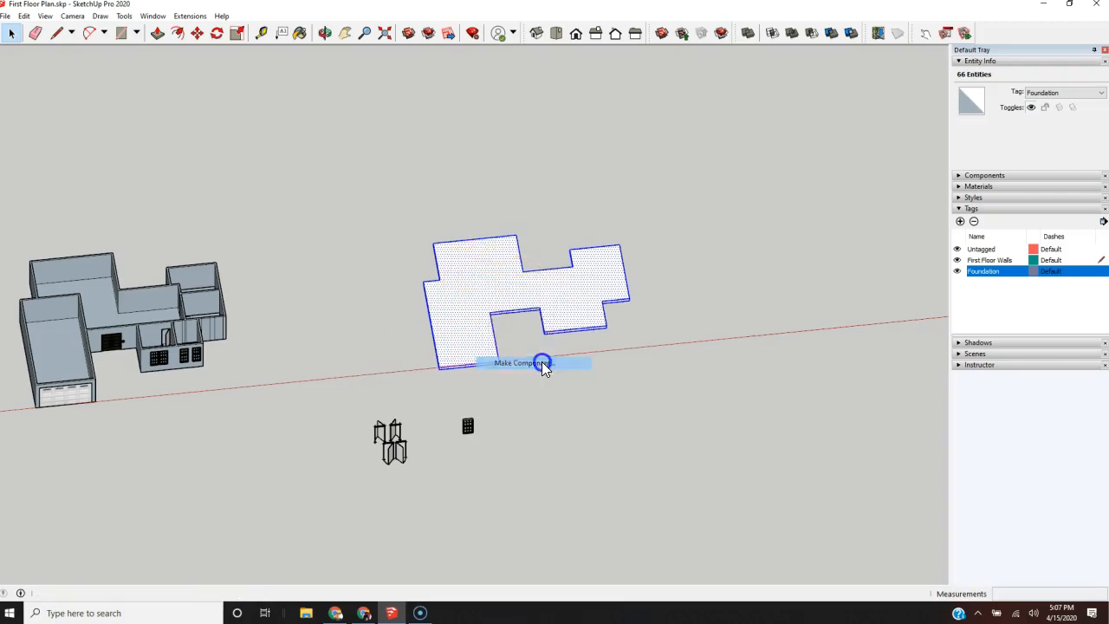
type("Foundation")
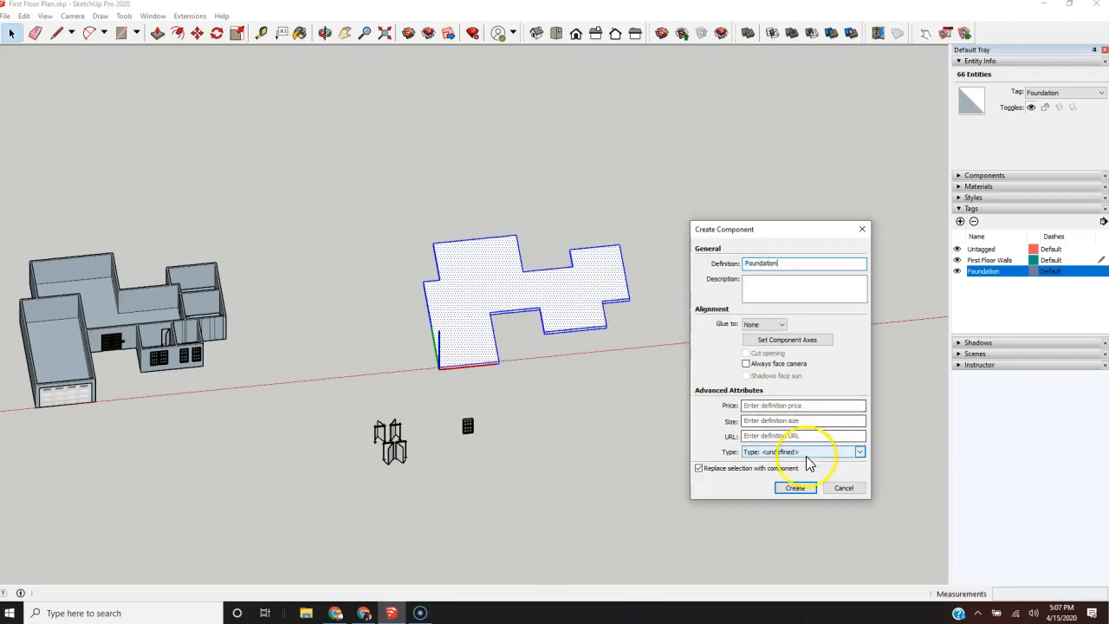
left_click(795, 488)
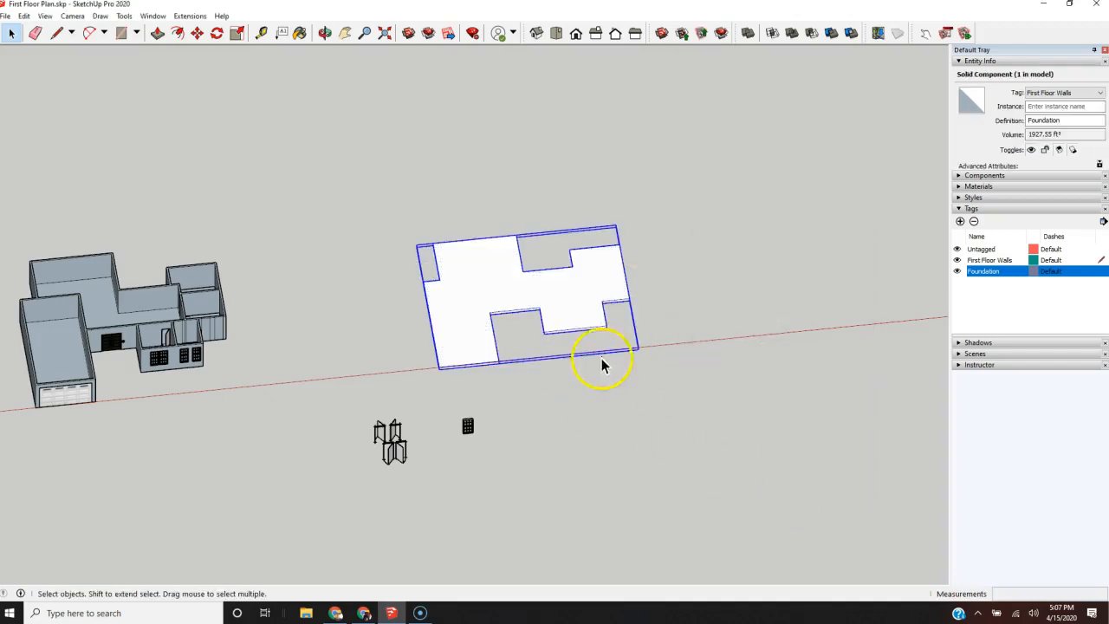
Step: Move the Foundation component by its upper front garage corner onto the matching base corner of the house's garage walls
scroll(443, 377, "up", 3)
key("m")
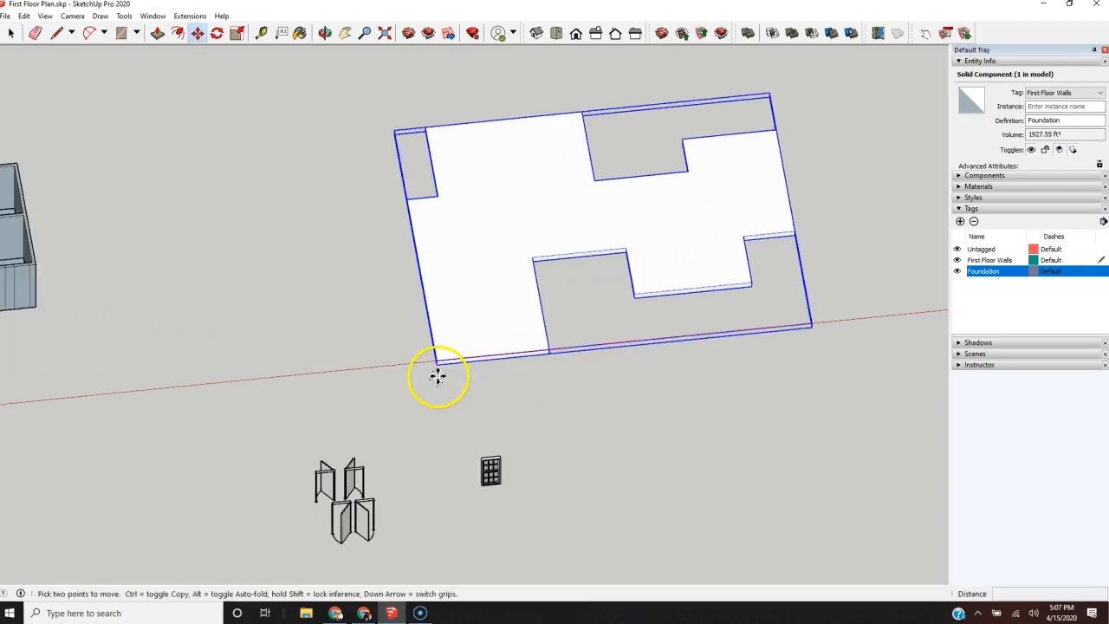
scroll(439, 368, "up", 3)
left_click(434, 331)
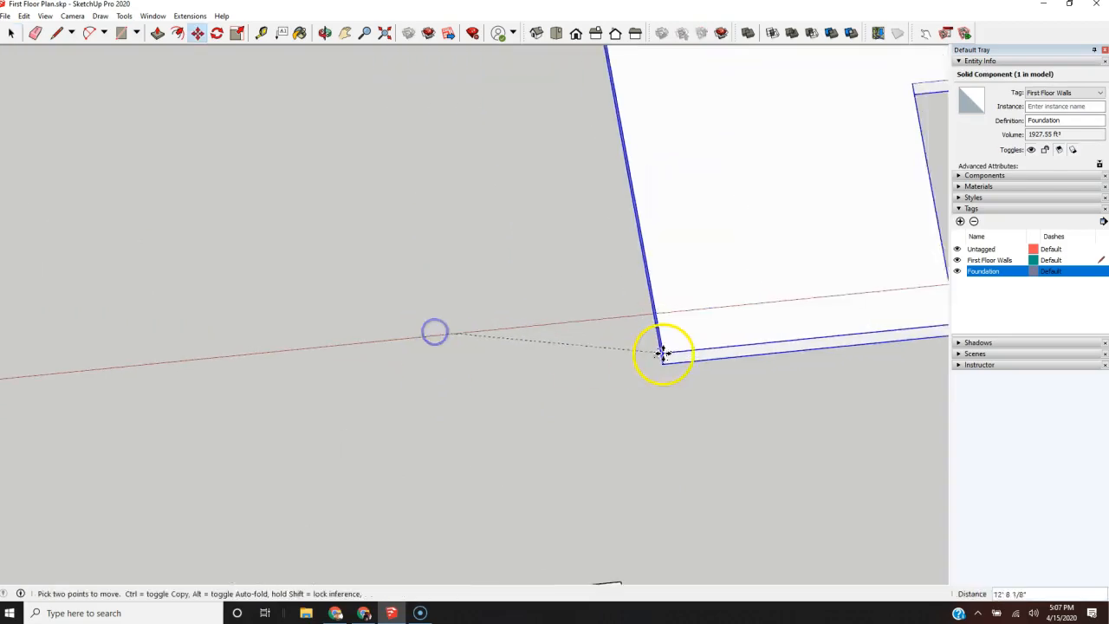
scroll(544, 309, "down", 8)
scroll(317, 368, "up", 8)
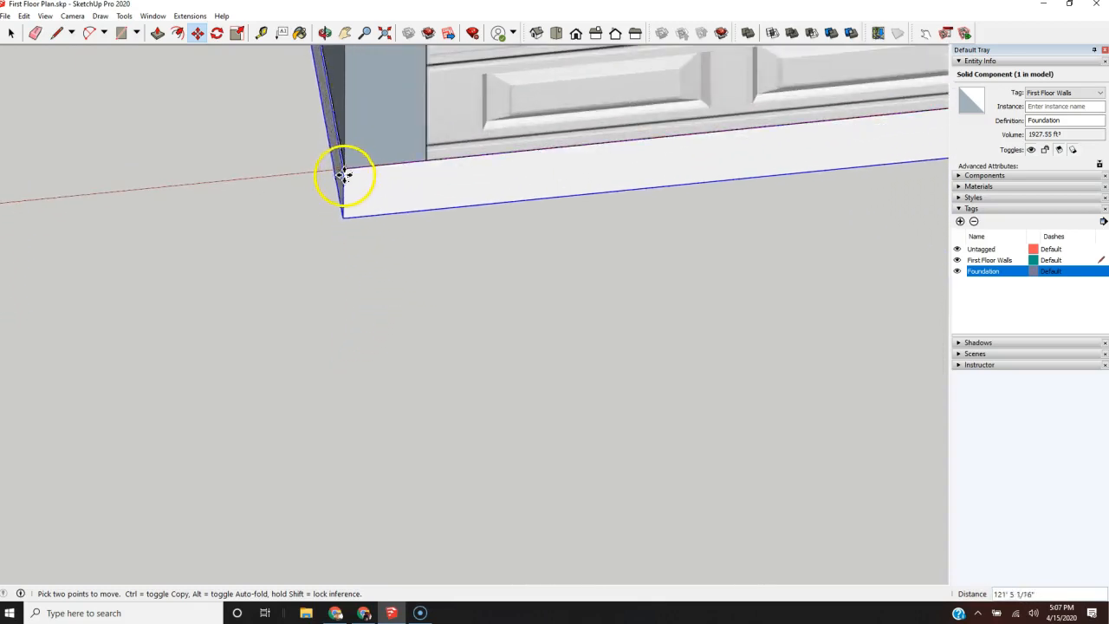
left_click(347, 172)
Step: Deselect the foundation and examine its fit beneath the house walls from the front, side and above
scroll(318, 261, "down", 6)
scroll(318, 261, "down", 3)
middle_click_drag(337, 259, 312, 136)
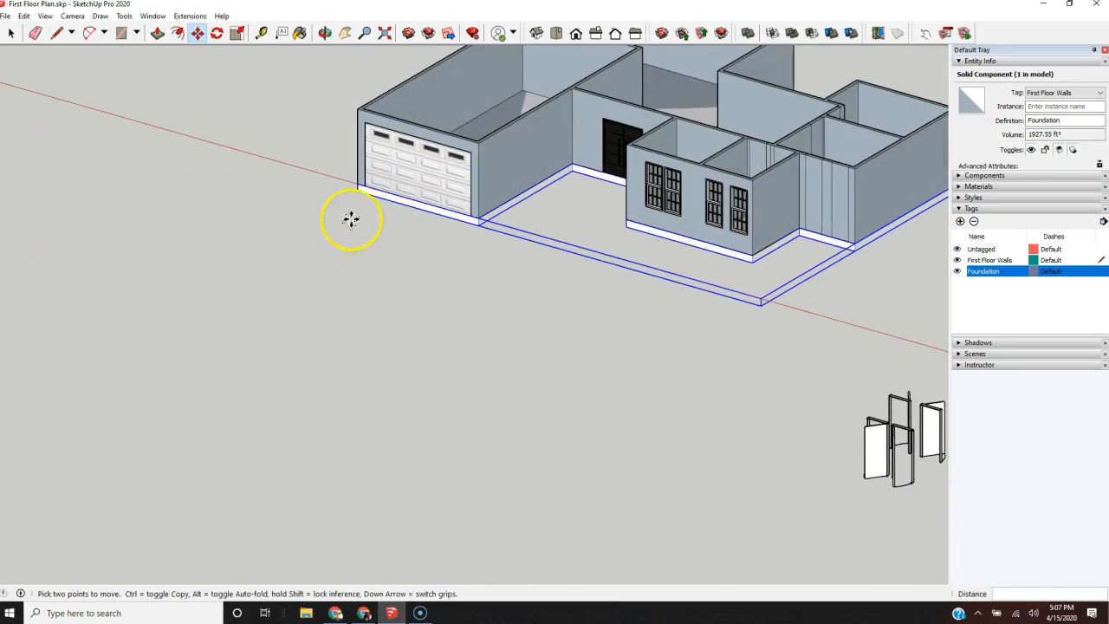
key("space")
scroll(329, 247, "down", 5)
left_click(567, 321)
middle_click_drag(567, 321, 909, 395)
scroll(528, 326, "down", 2)
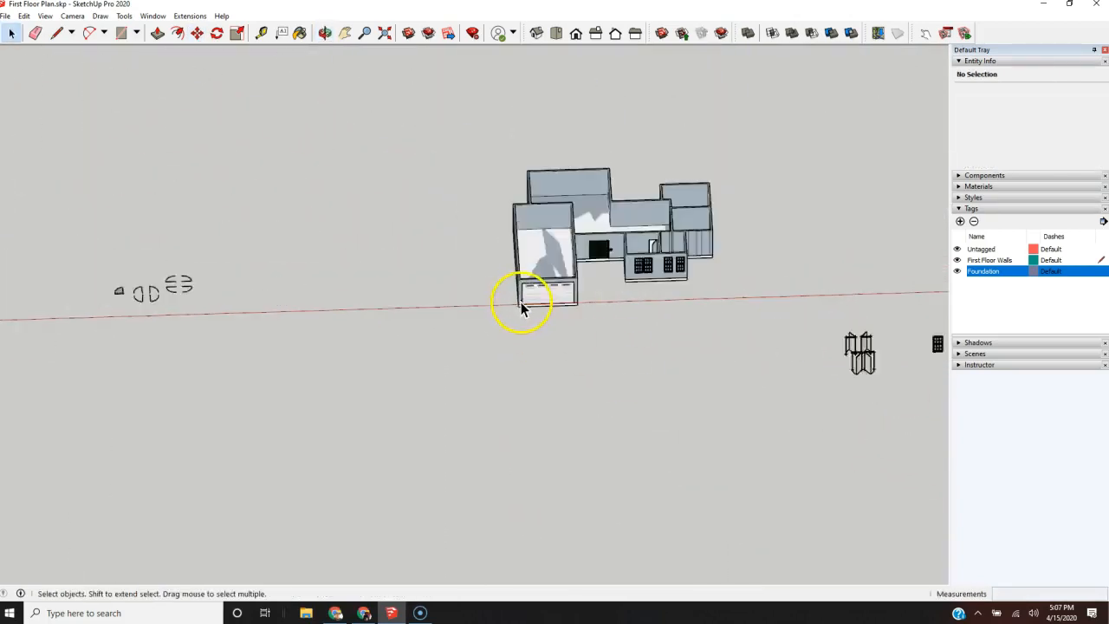
scroll(522, 303, "up", 3)
middle_click_drag(520, 304, 931, 195)
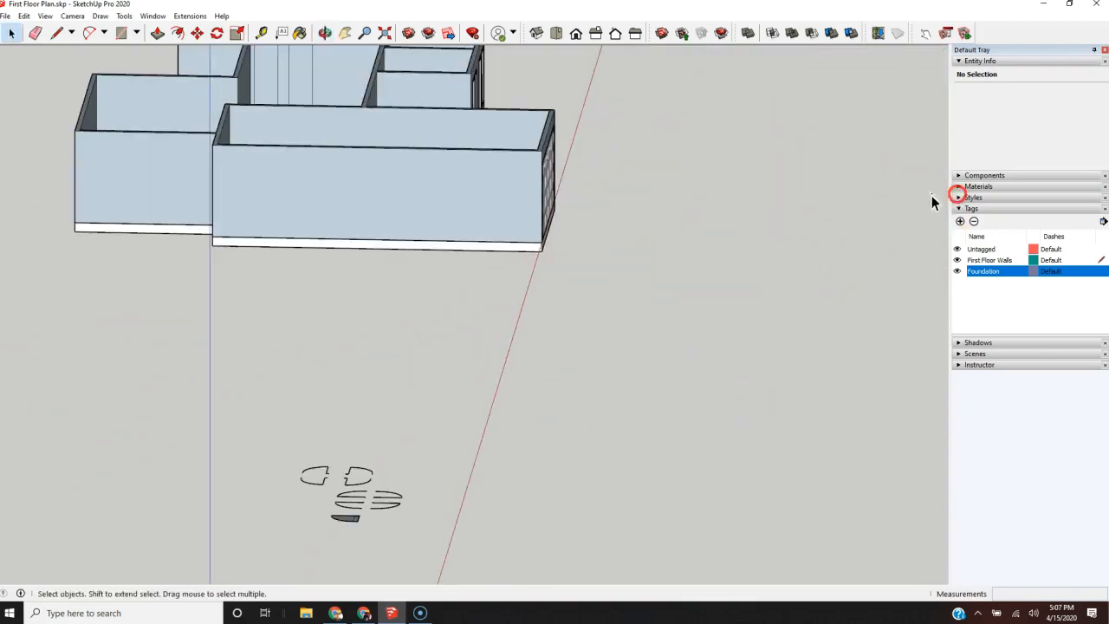
scroll(415, 254, "up", 1)
scroll(537, 264, "up", 1)
scroll(541, 273, "down", 3)
middle_click_drag(531, 272, 315, 278)
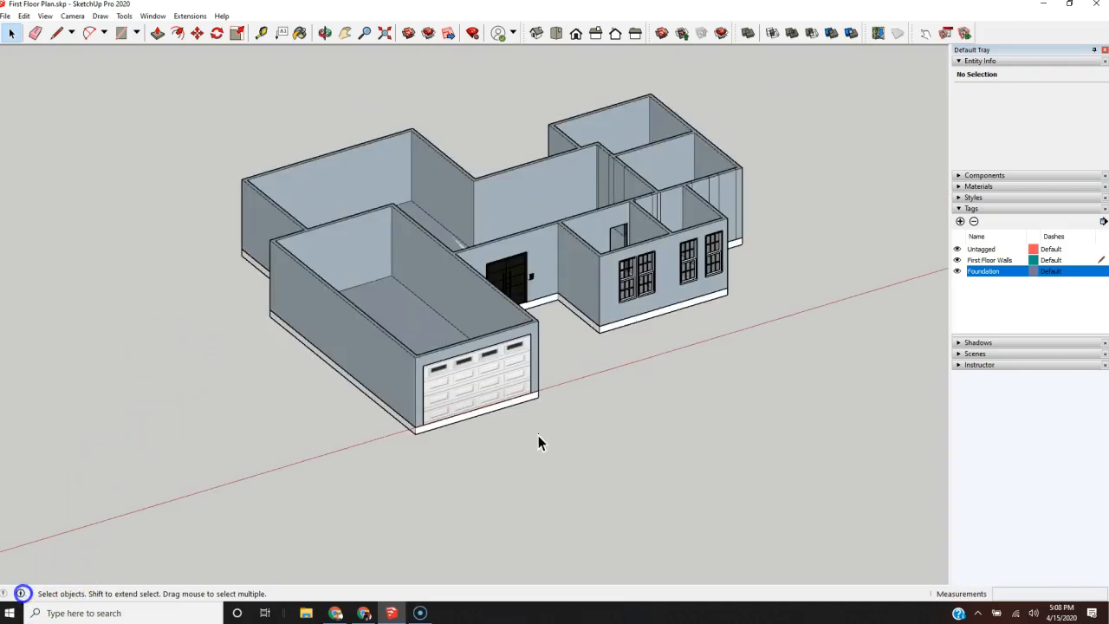
Step: Copy the Foundation component from its front garage corner along the red axis to about 119' beyond the house
left_click(418, 431)
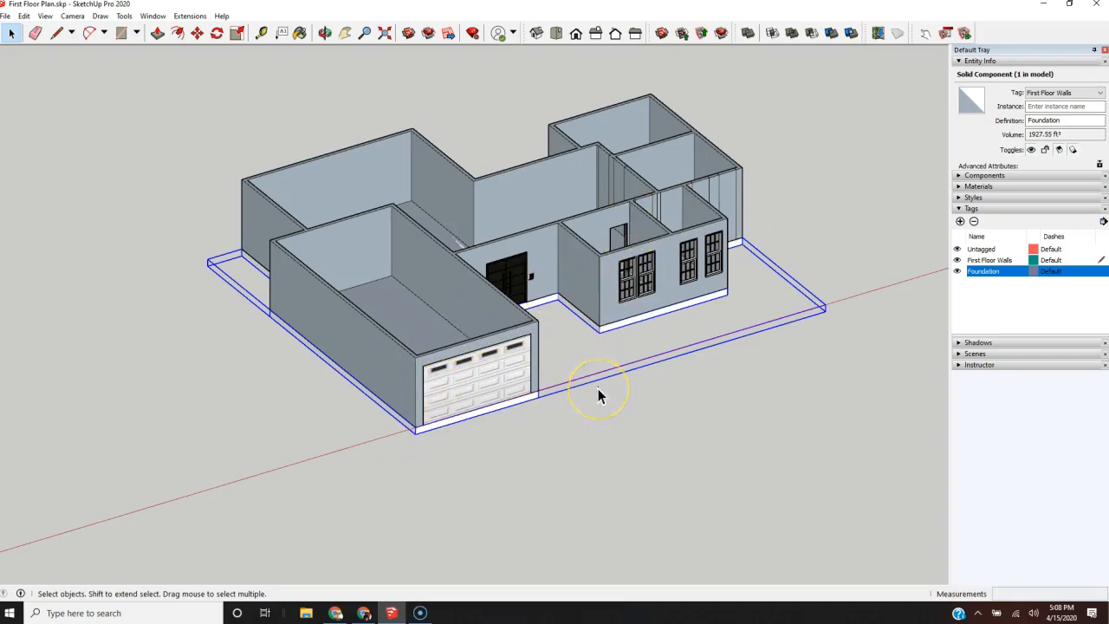
key("m")
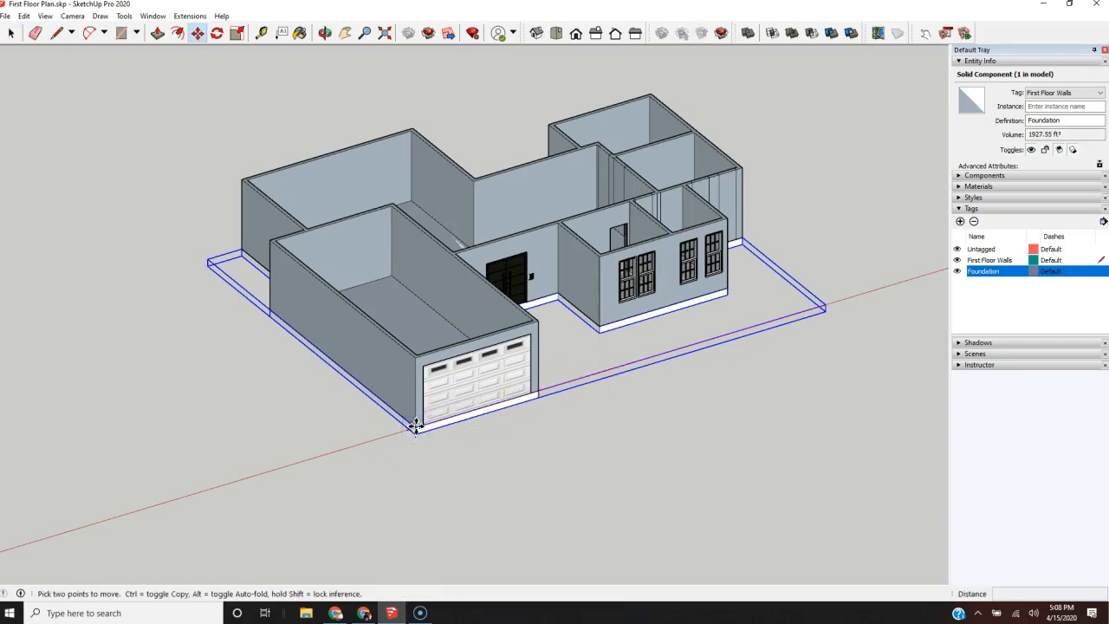
key("ctrl")
left_click(416, 425)
scroll(173, 450, "down", 5)
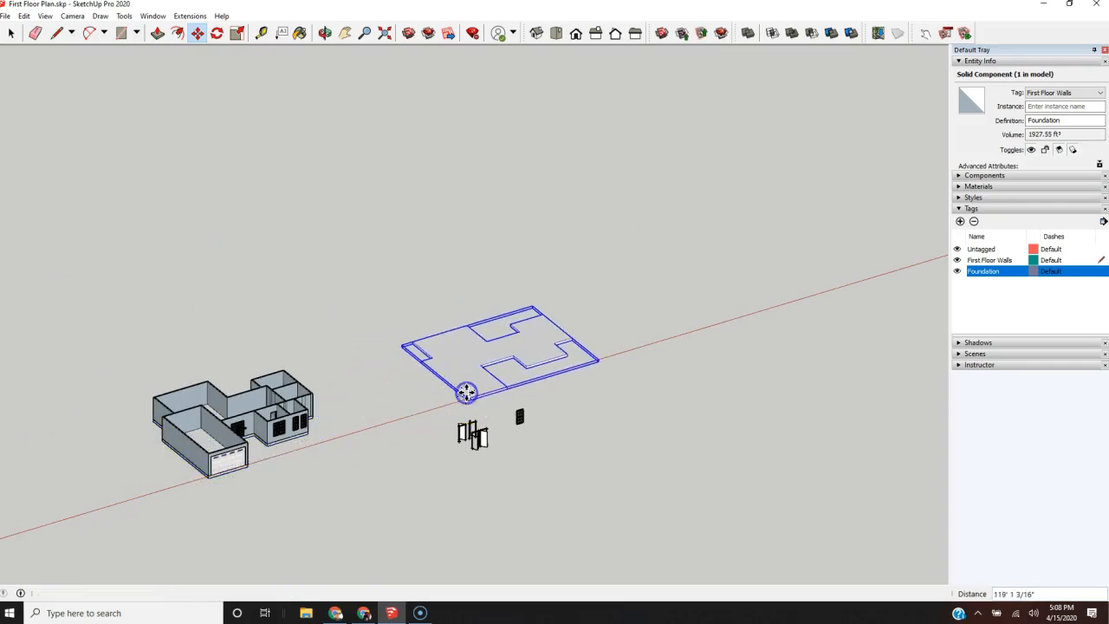
left_click(467, 392)
Step: Raise the copied Foundation component 11' along the blue axis from its front garage corner
scroll(470, 389, "up", 4)
scroll(468, 397, "up", 5)
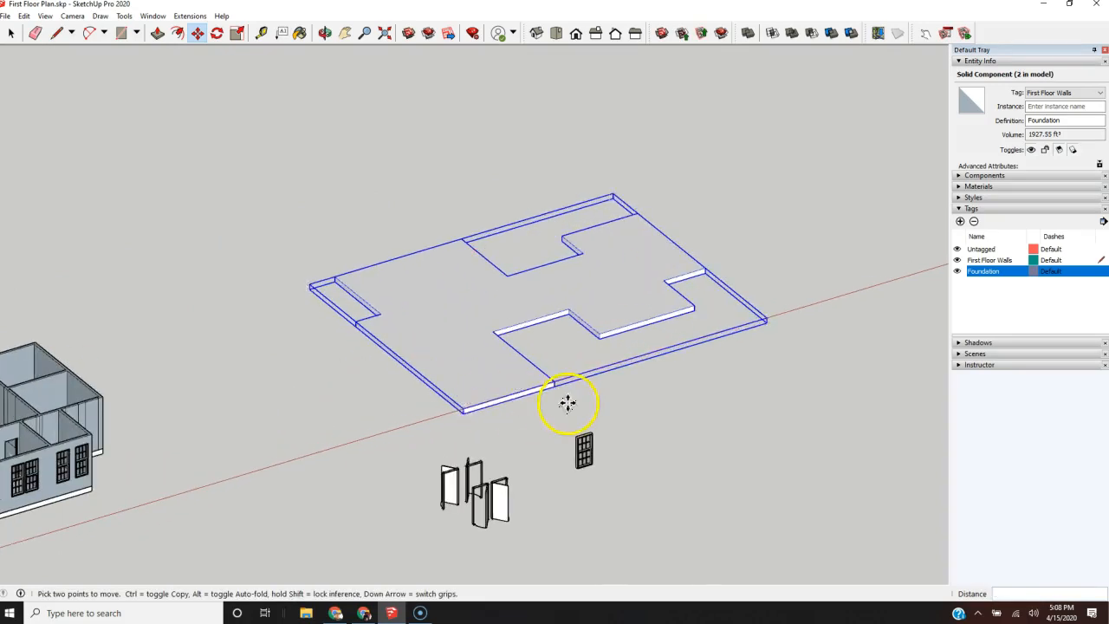
left_click(447, 402)
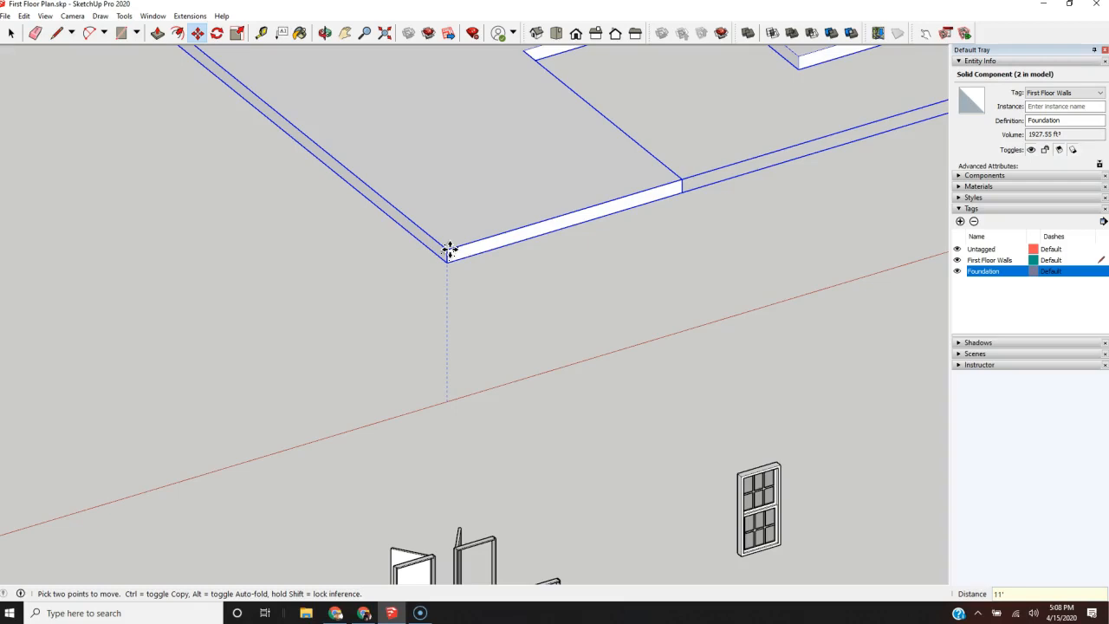
left_click(448, 252)
Step: Explode the raised Foundation copy into loose geometry and clear the selection
scroll(441, 264, "down", 5)
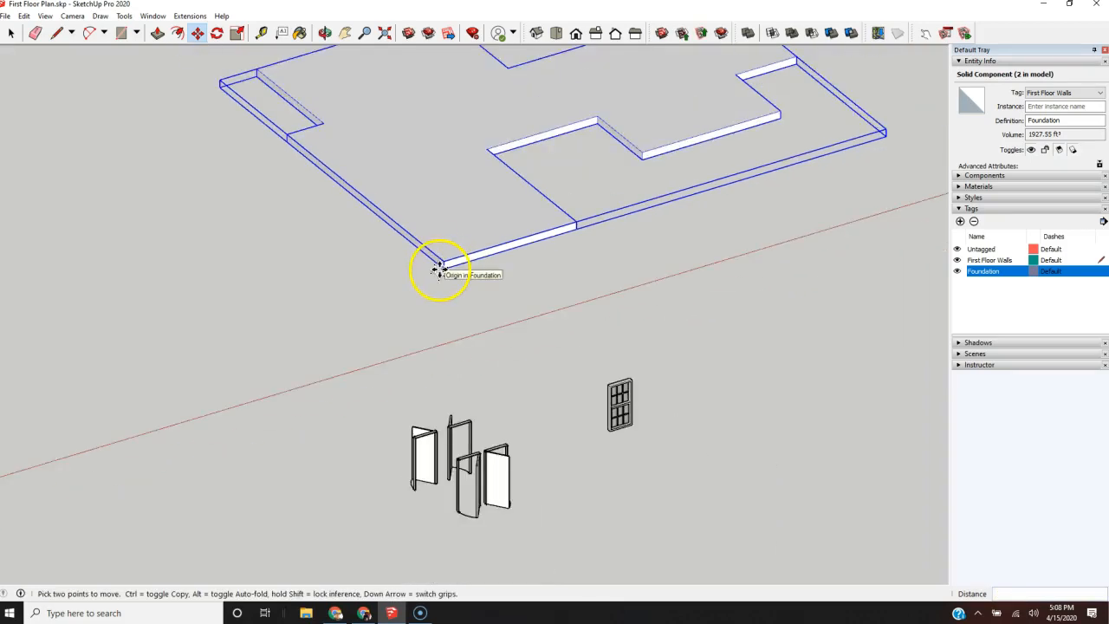
scroll(565, 265, "down", 2)
scroll(515, 250, "up", 6)
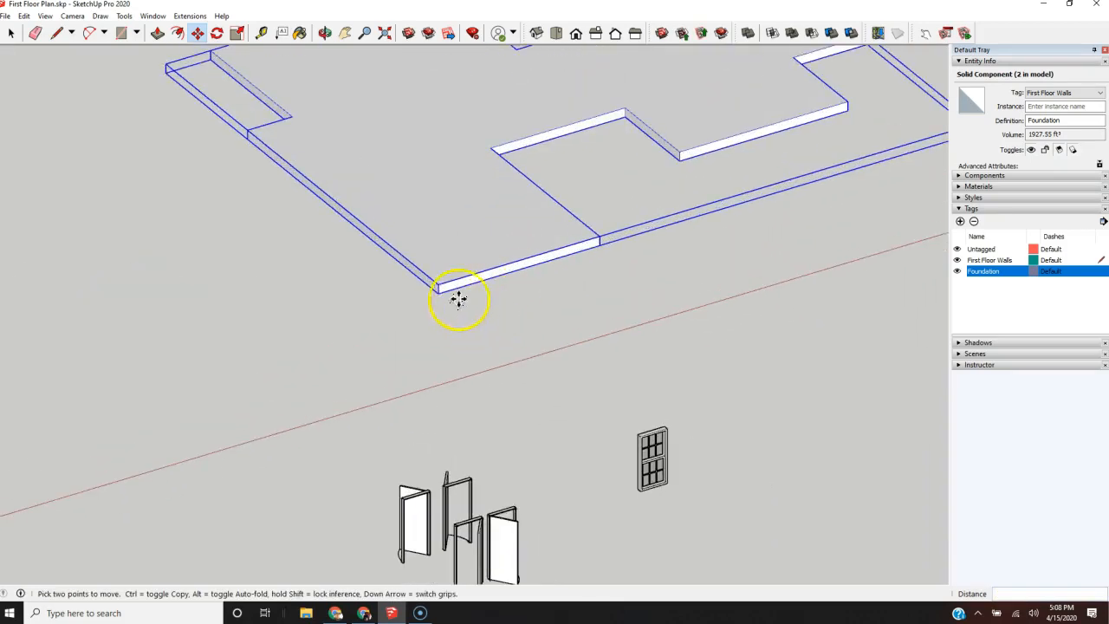
scroll(455, 275, "down", 5)
scroll(491, 315, "down", 2)
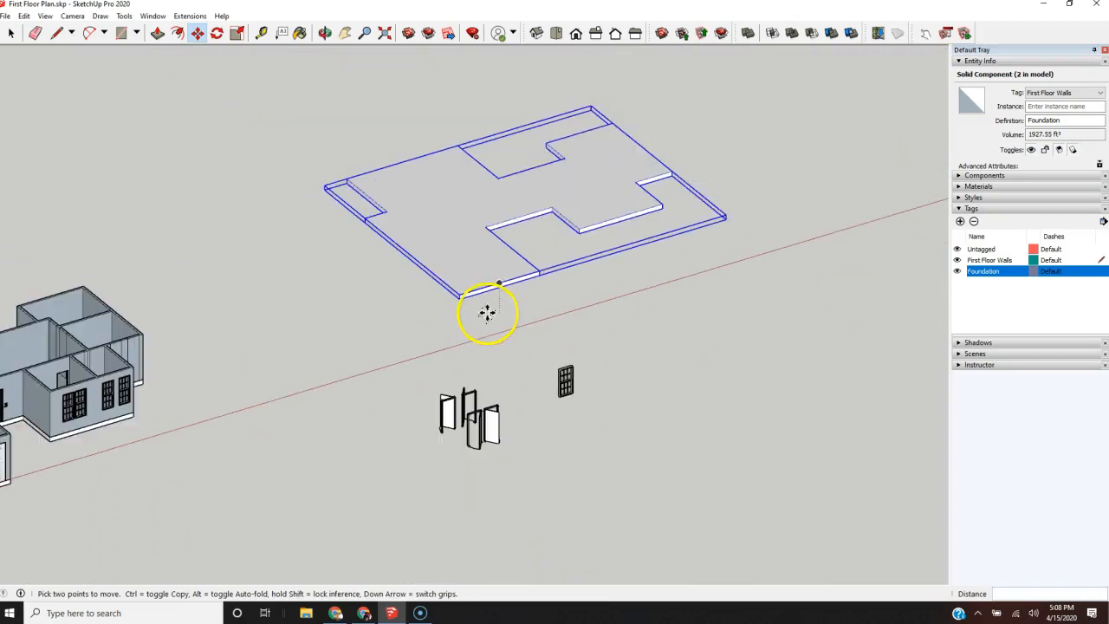
key("space")
right_click(478, 256)
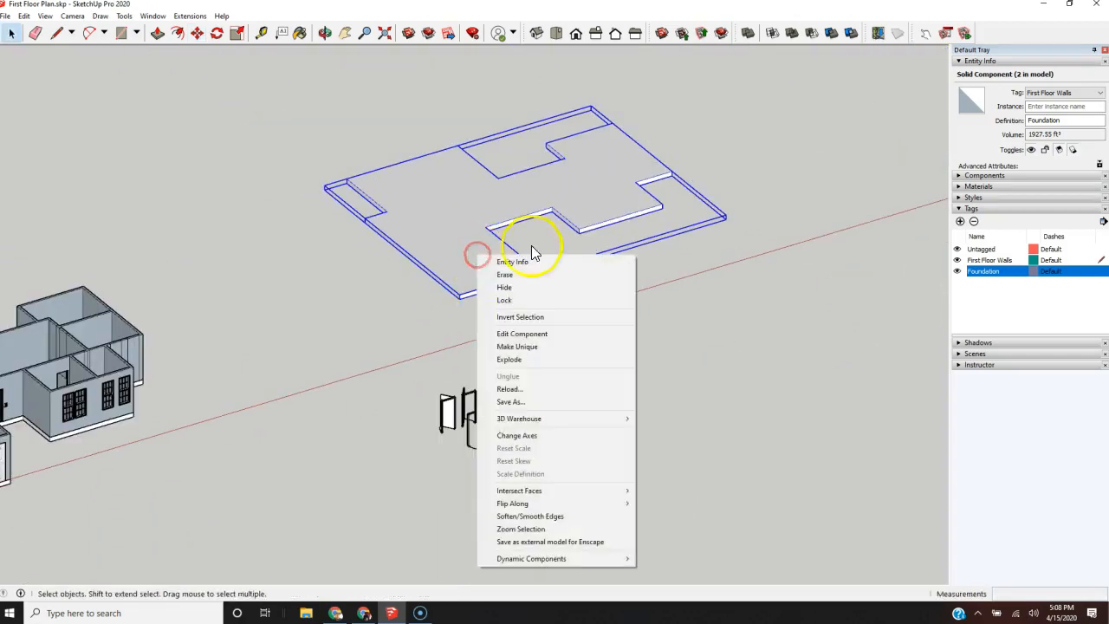
left_click(547, 359)
scroll(463, 251, "up", 2)
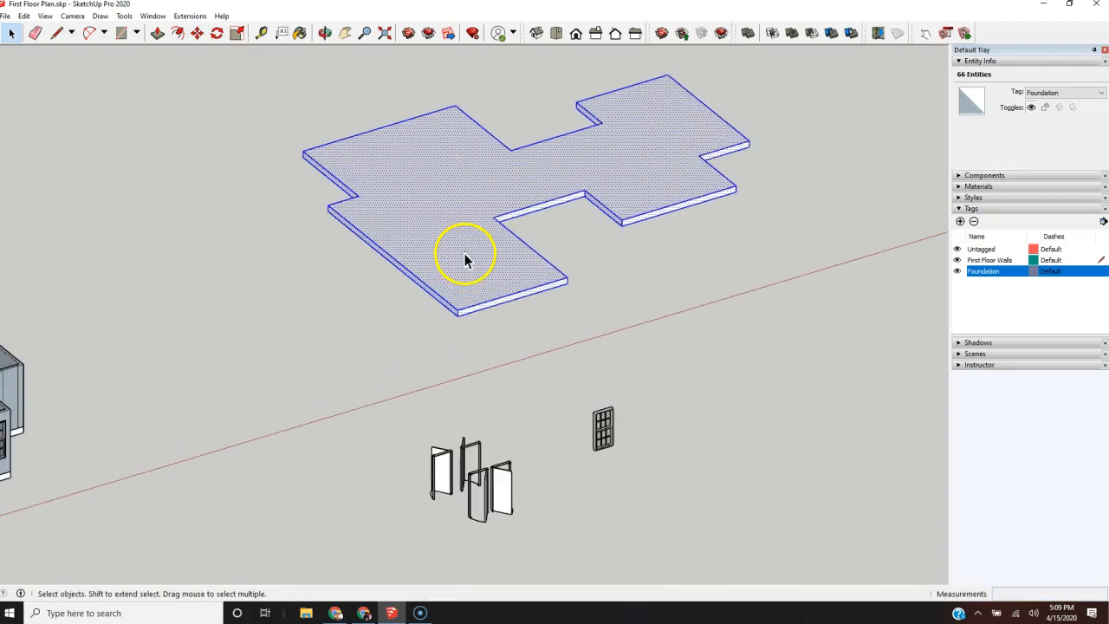
left_click(666, 288)
Step: Push the underside face of the raised slab inward by 8" to thin it
scroll(515, 309, "up", 2)
middle_click_drag(514, 309, 480, 104)
scroll(491, 275, "up", 2)
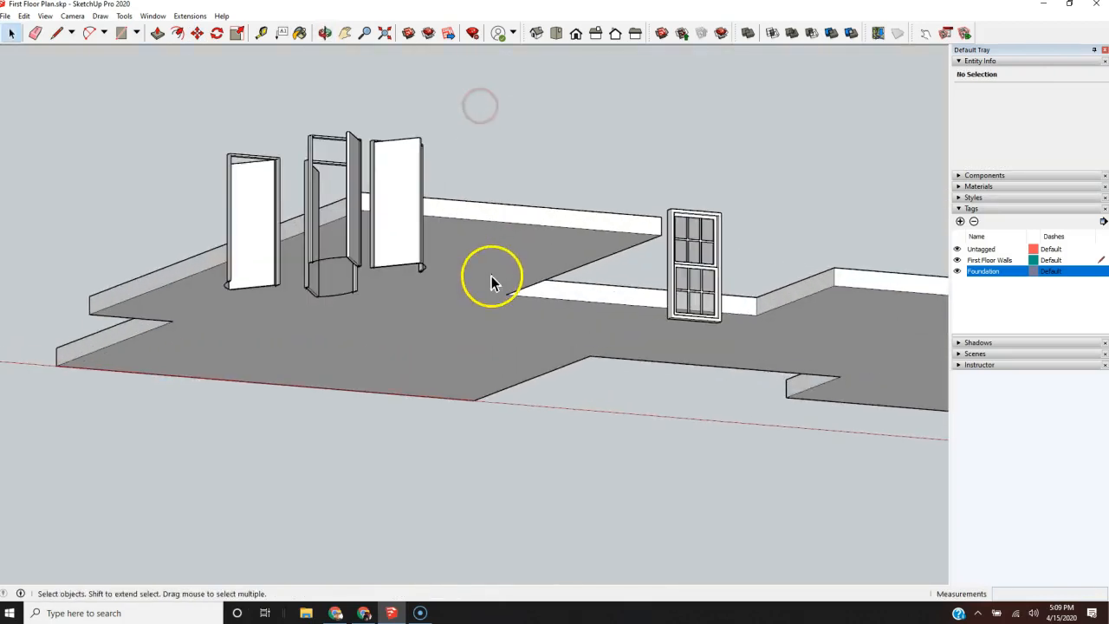
key("p")
left_click(499, 334)
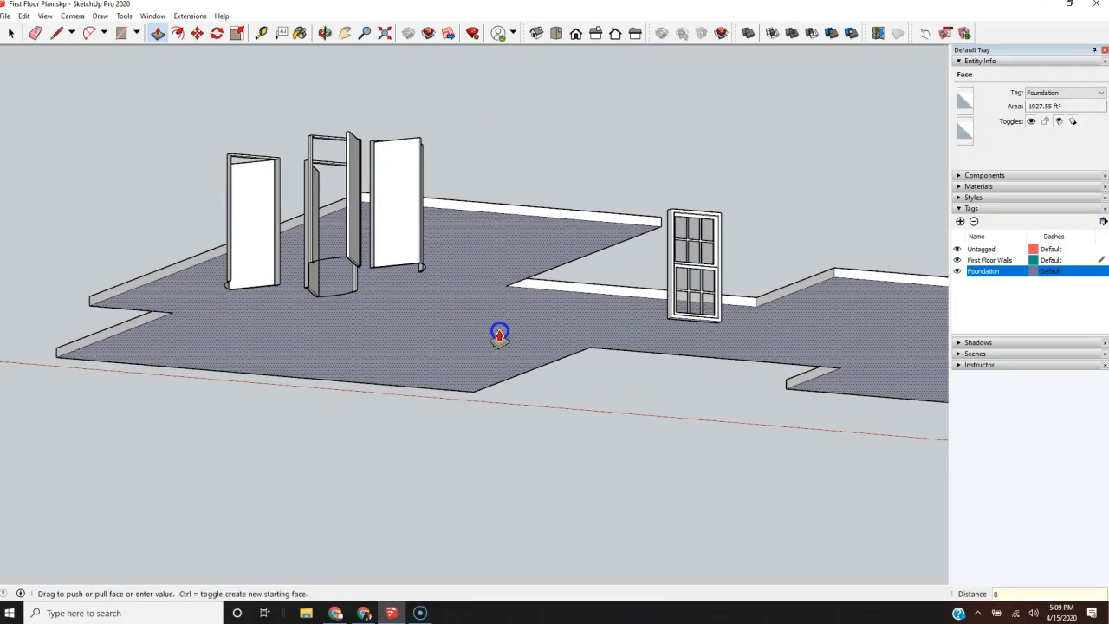
key("Return")
Step: Select all geometry of the thinned slab and make it a component with the definition name Celing and 2n Finish Floor
scroll(651, 330, "down", 3)
middle_click_drag(720, 274, 731, 483)
scroll(447, 494, "down", 3)
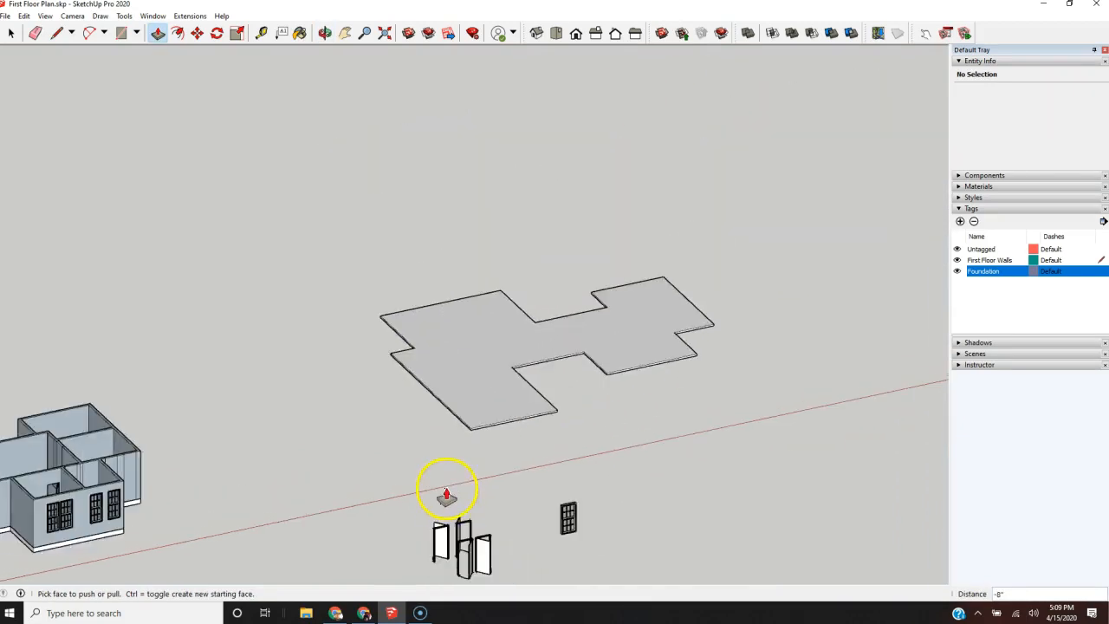
scroll(446, 495, "down", 2)
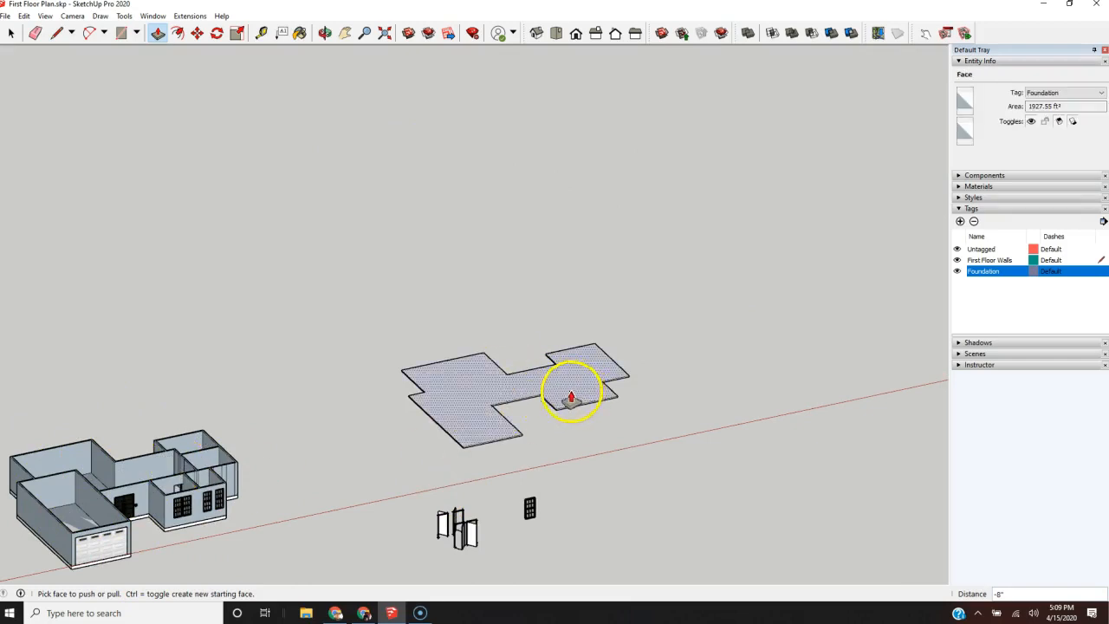
key("space")
left_click_drag(374, 459, 373, 460)
right_click(438, 418)
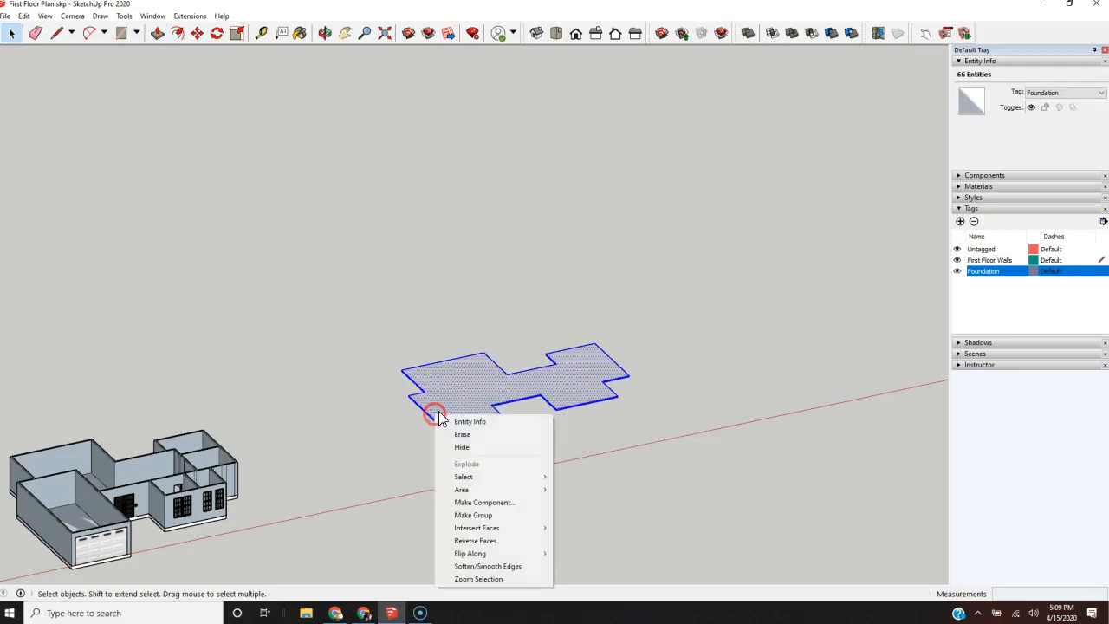
left_click(484, 503)
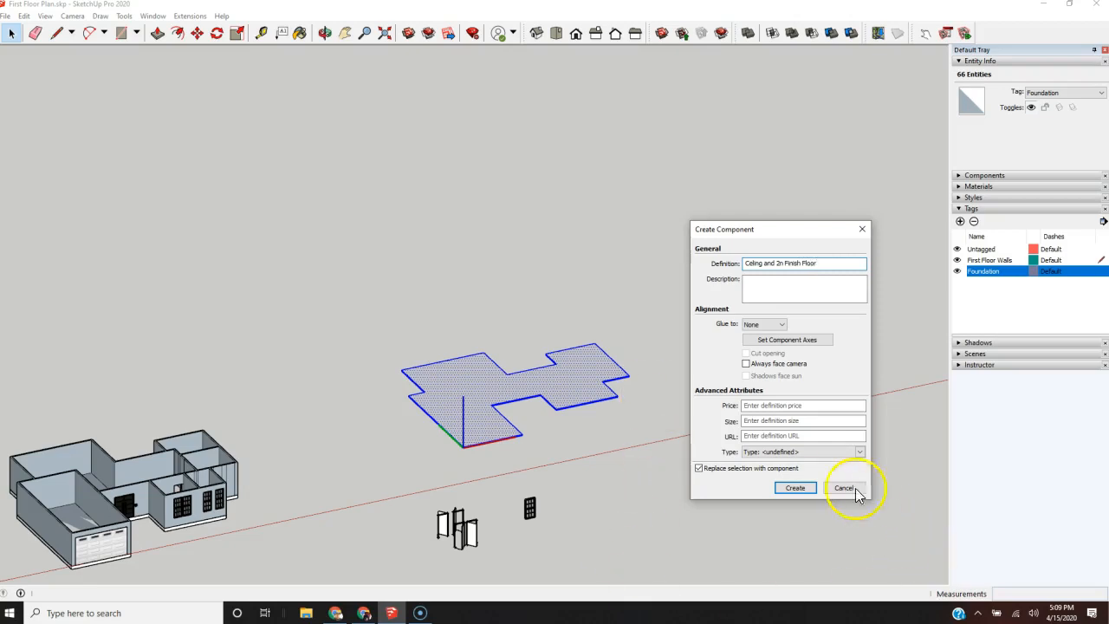
left_click(795, 488)
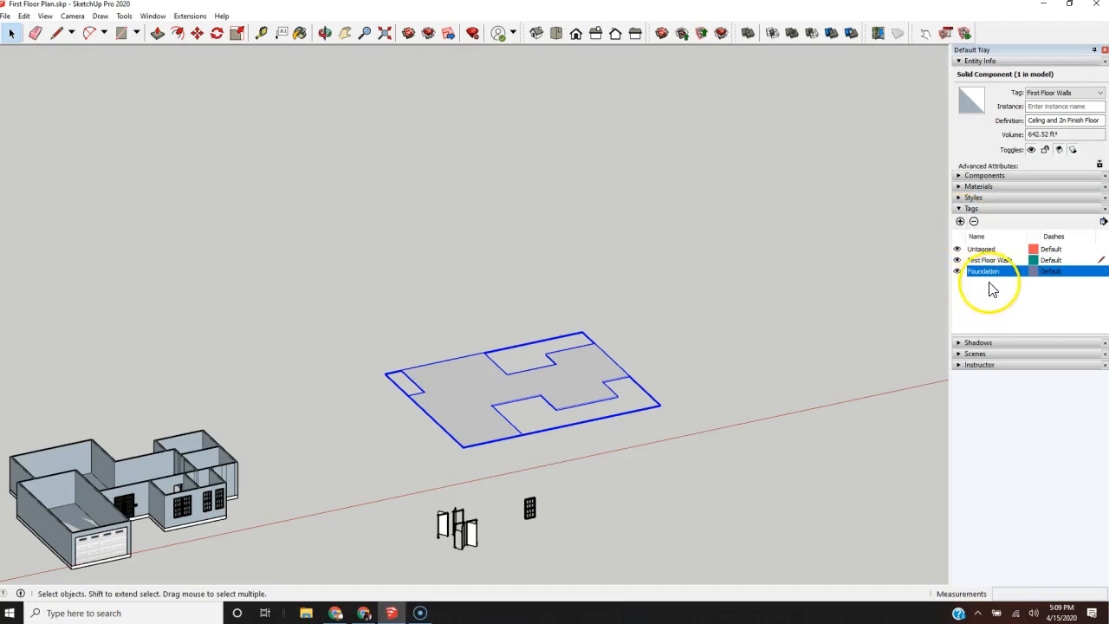
Step: Add a new tag named Celing and 2n Finish Floor
left_click(959, 222)
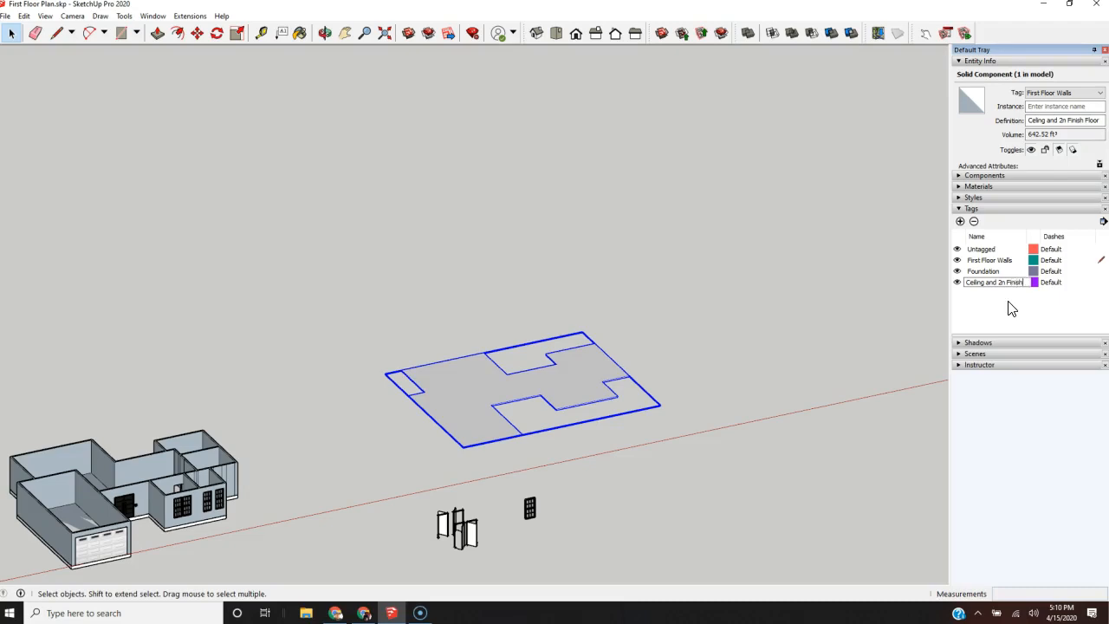
type("loor")
left_click(1011, 308)
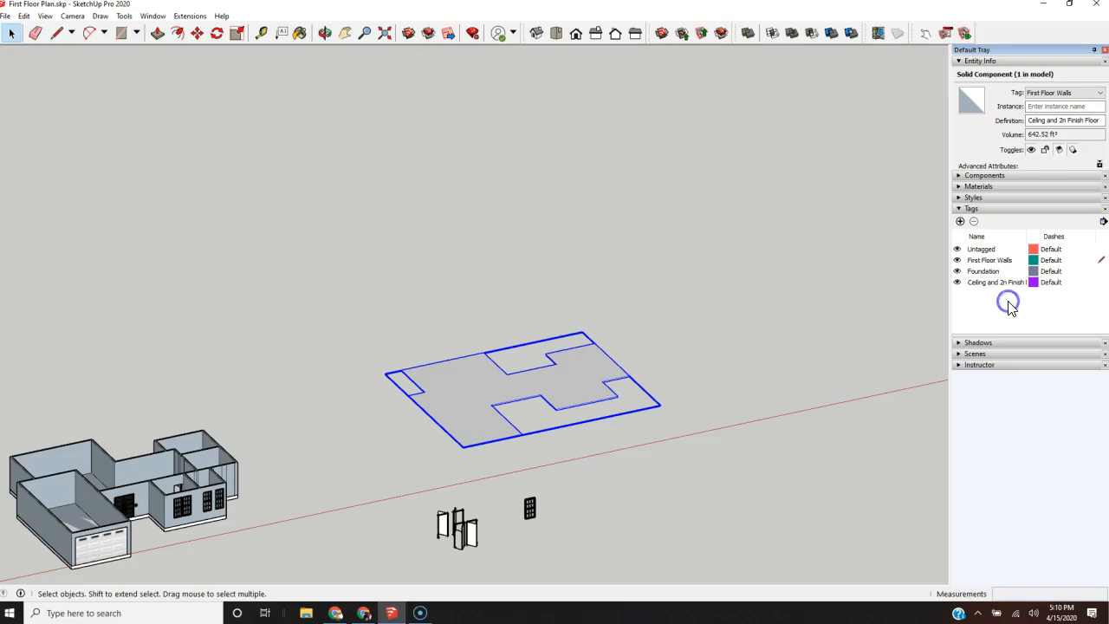
Step: Open the raised slab component for editing and pull its underside down to an overall thickness of about 1' 1 3/16"
double_click(570, 417)
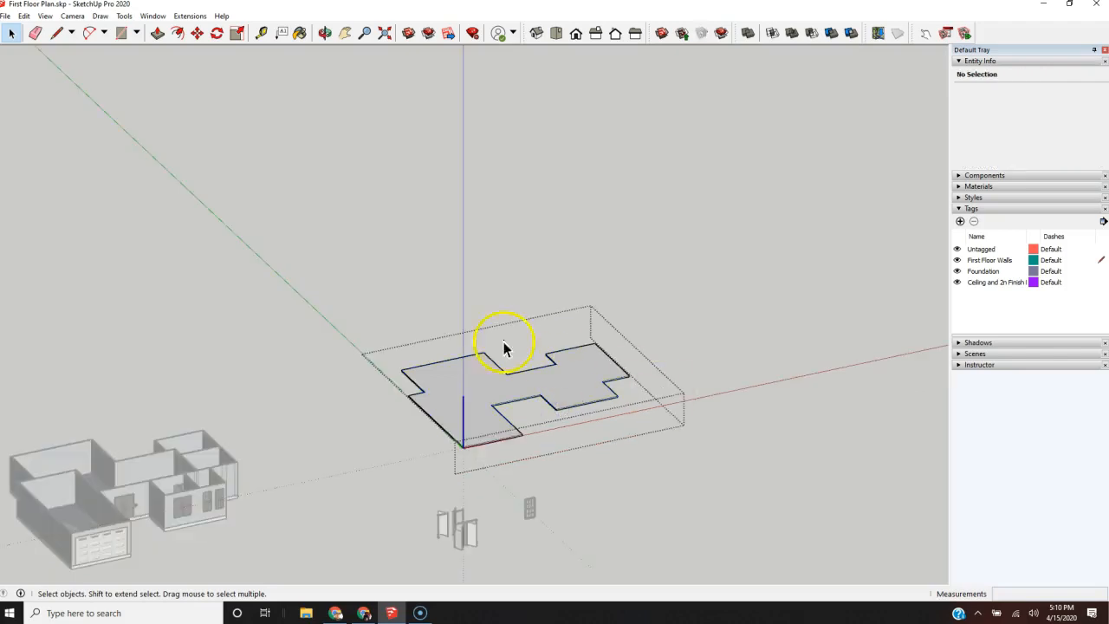
left_click(574, 375)
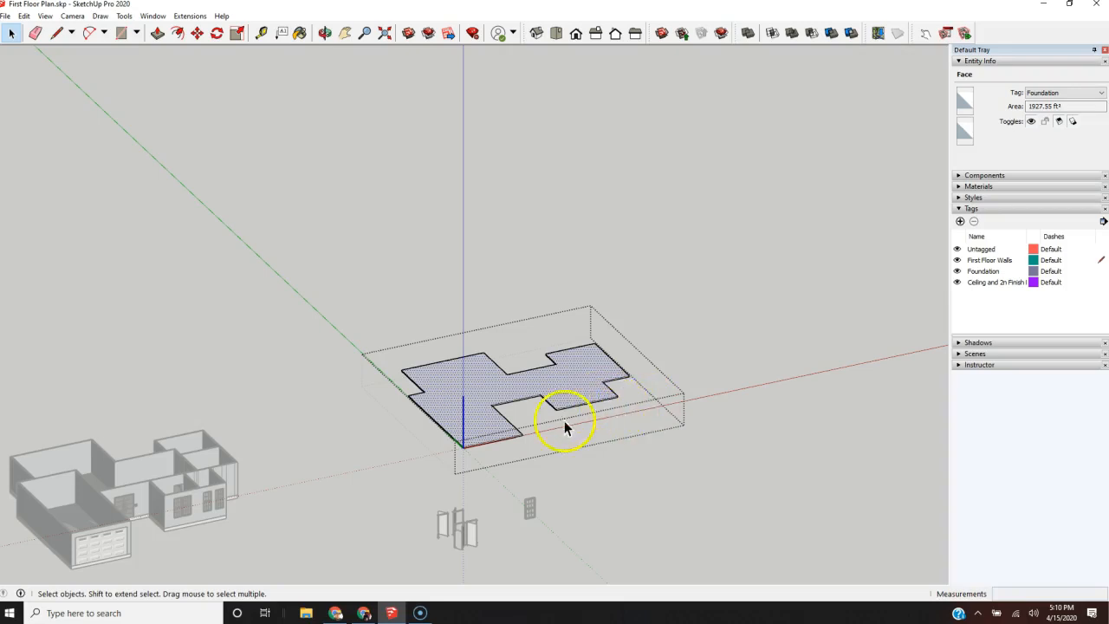
scroll(182, 494, "up", 1)
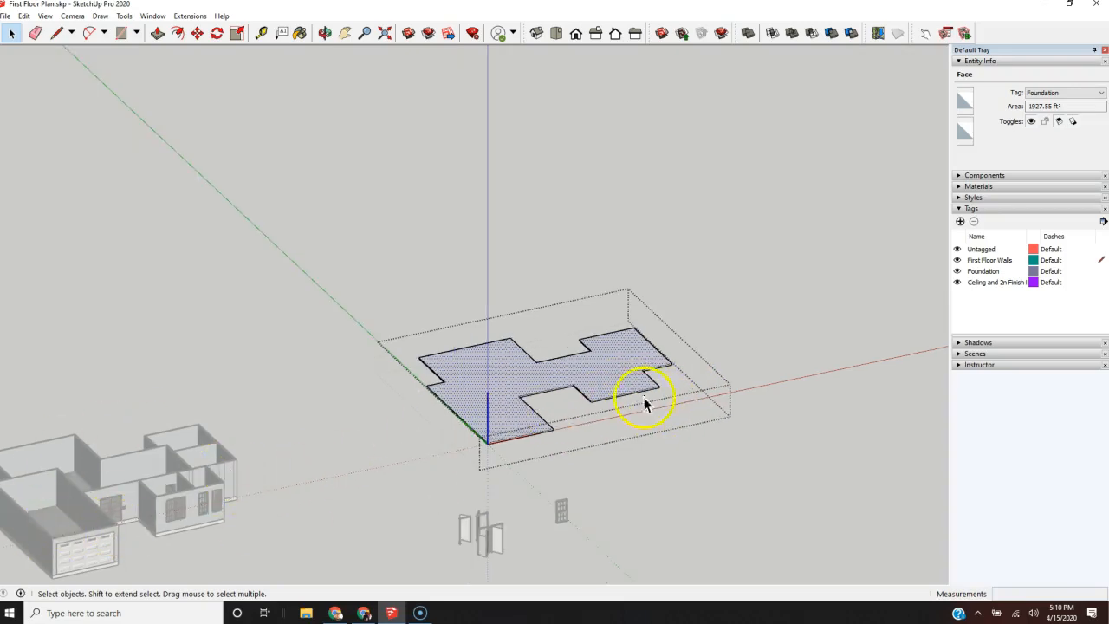
scroll(675, 324, "up", 3)
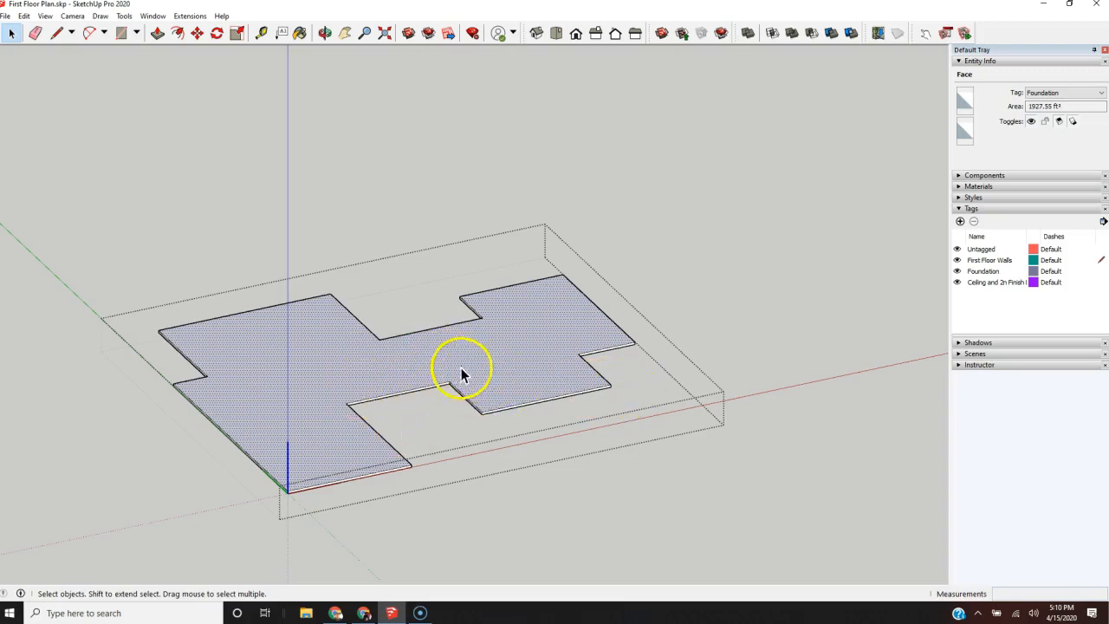
scroll(468, 411, "up", 1)
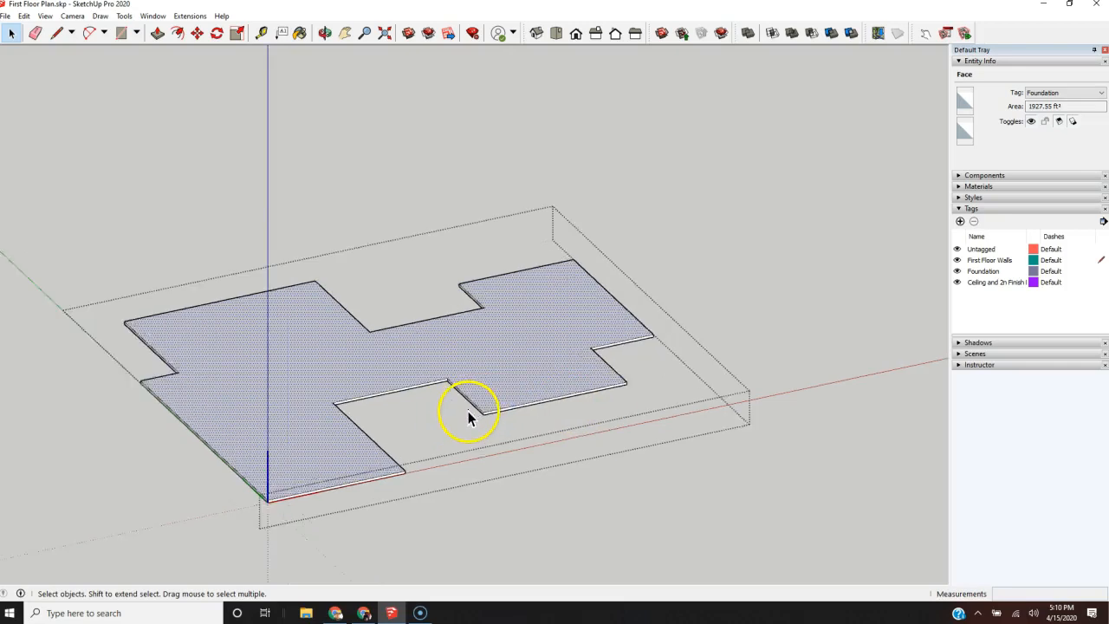
scroll(485, 433, "up", 2)
middle_click_drag(523, 477, 526, 274)
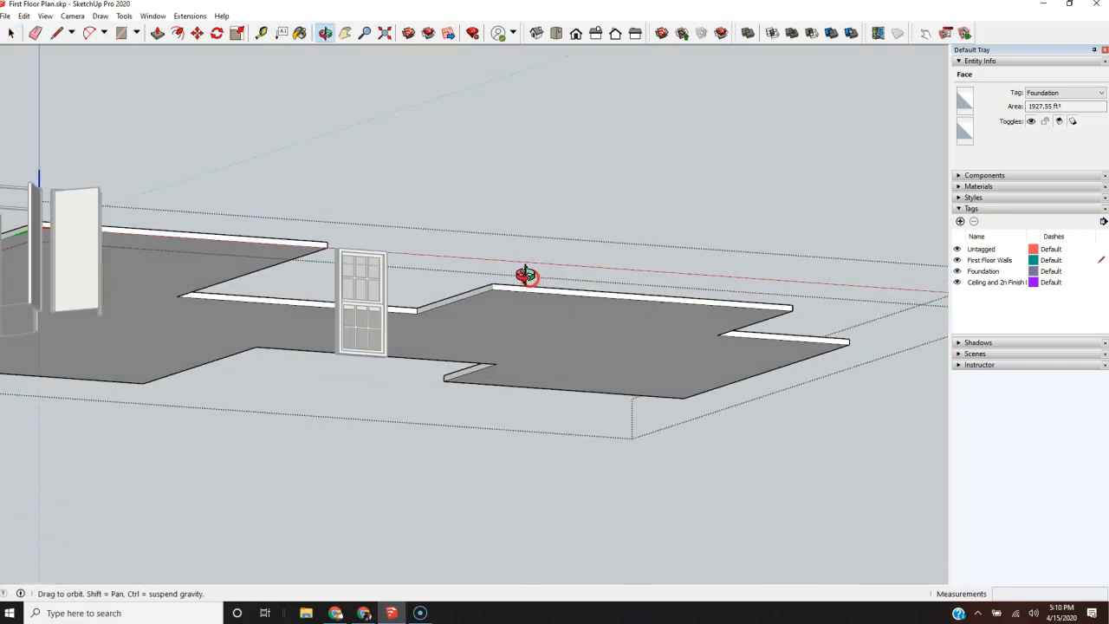
key("p")
left_click_drag(524, 332, 522, 323)
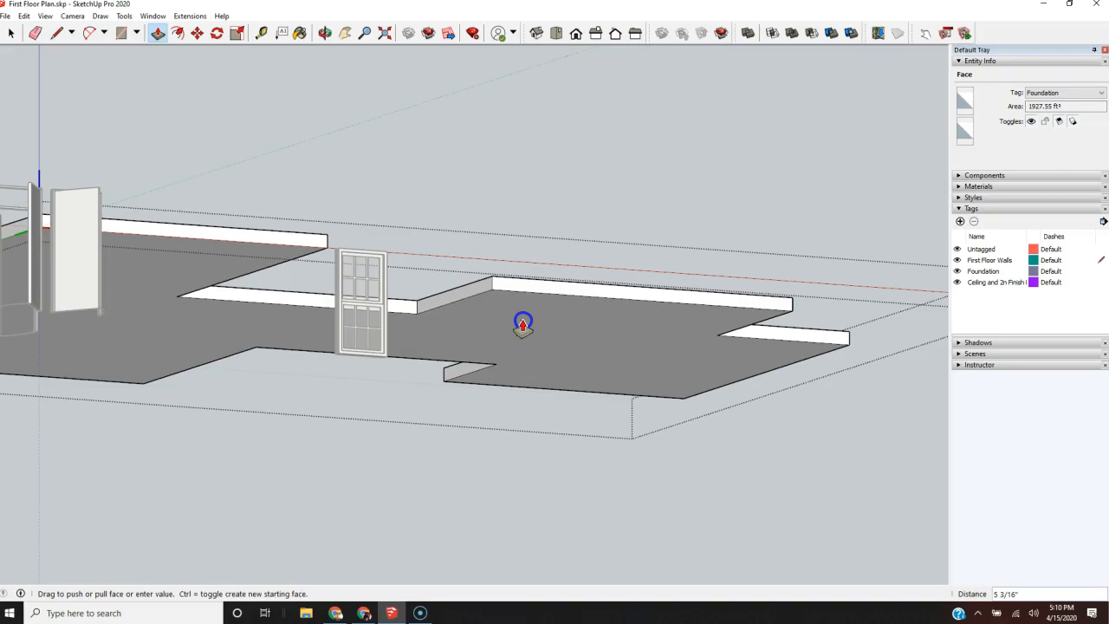
left_click_drag(522, 324, 523, 324)
left_click(560, 328)
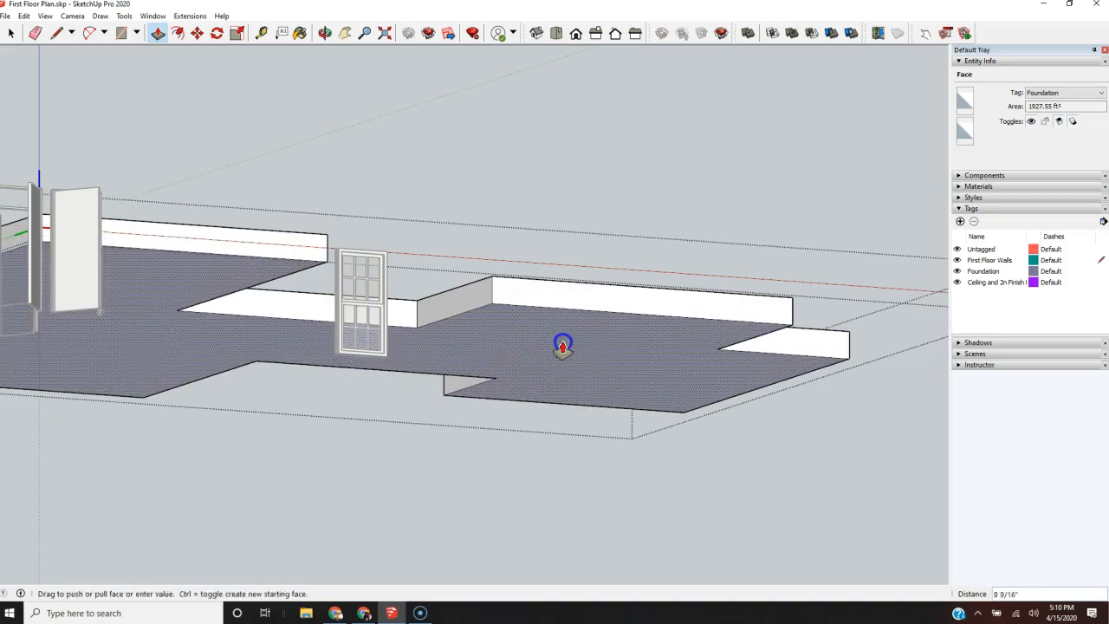
key("Return")
Step: Measure the slab's thickness along the vertical edge at the garage's front corner with the Tape Measure
scroll(577, 395, "down", 3)
middle_click_drag(595, 356, 601, 395)
key("p")
scroll(375, 199, "up", 4)
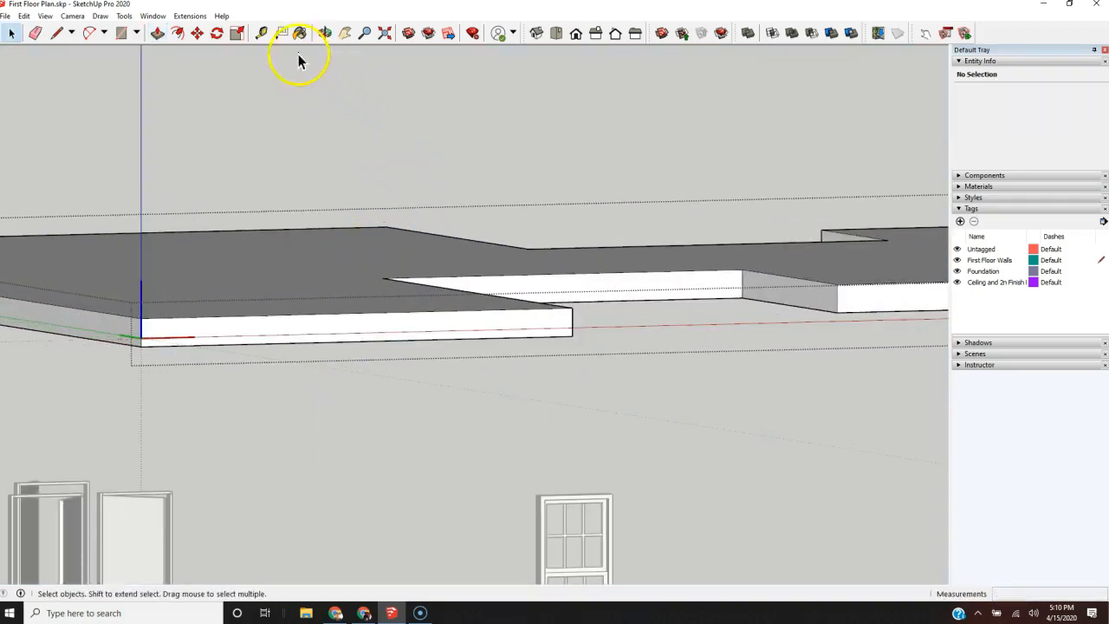
left_click(260, 33)
left_click(572, 308)
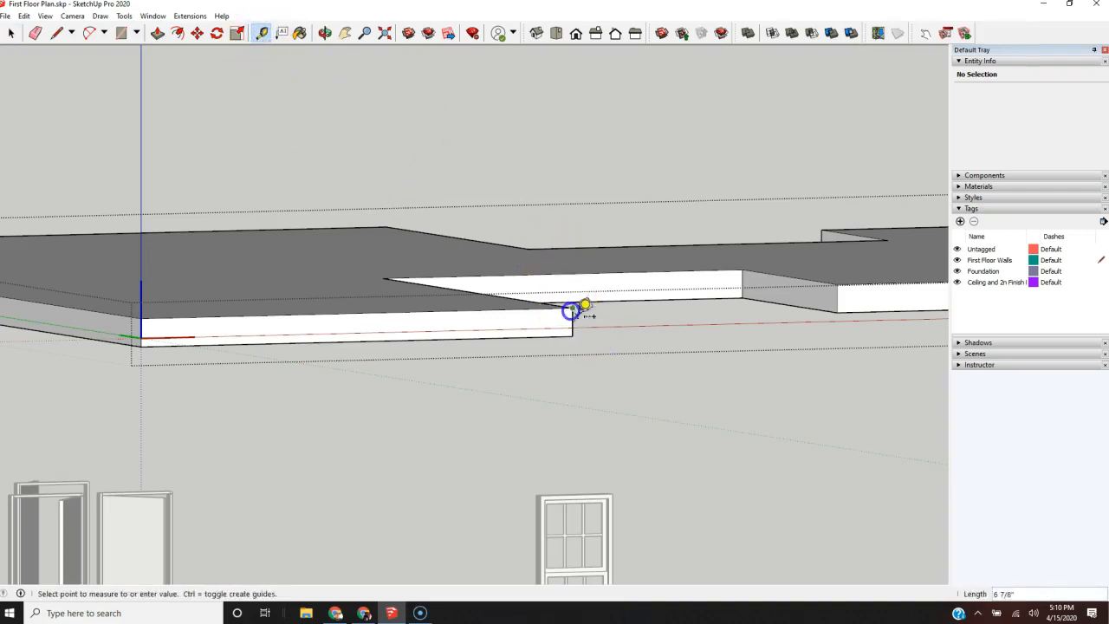
left_click(573, 337)
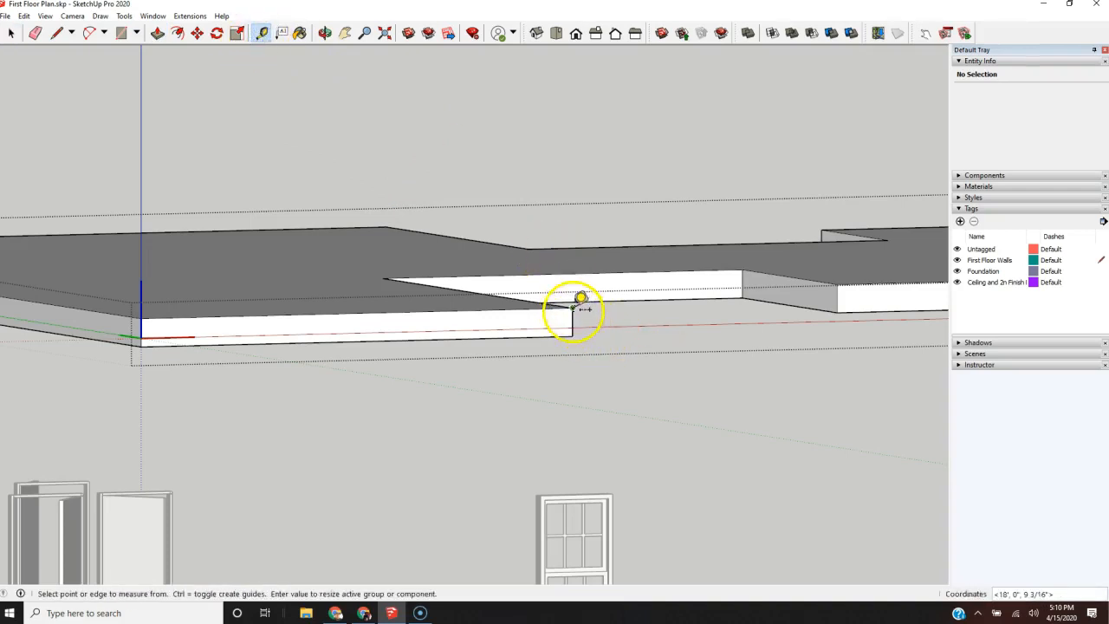
left_click(572, 307)
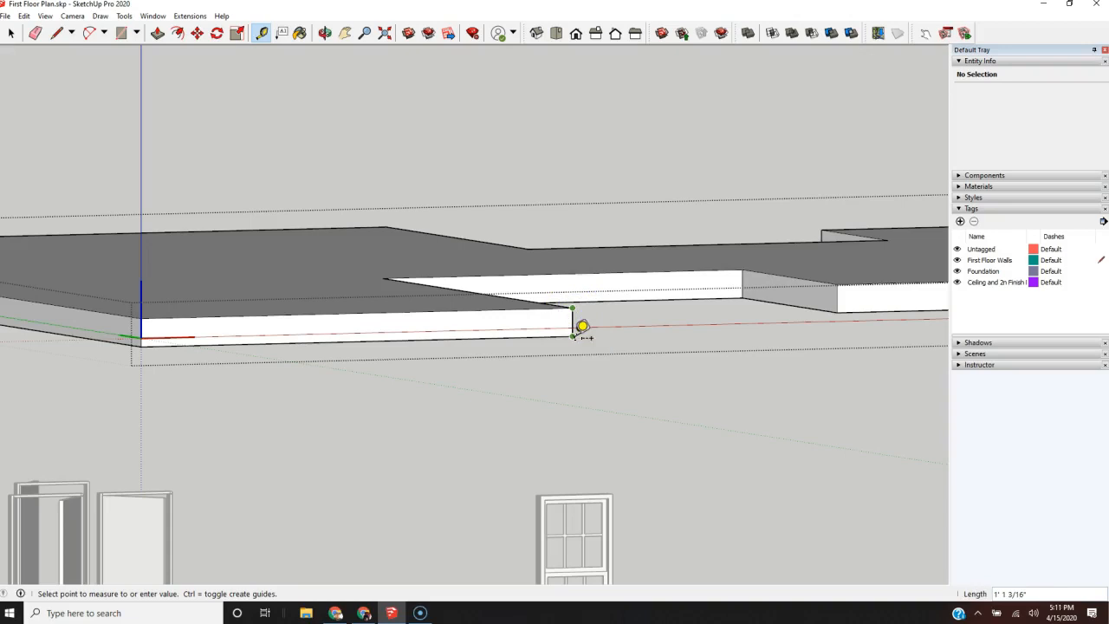
scroll(582, 326, "up", 2)
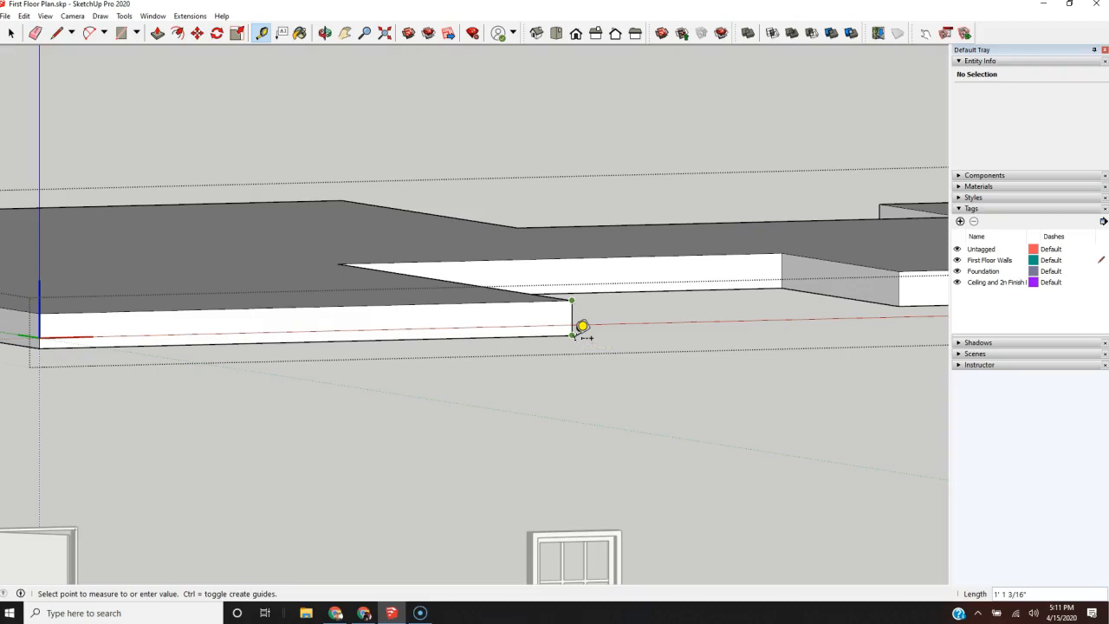
Step: Push the slab's underside face inward by 1 3/16"
key("space")
key("p")
middle_click_drag(707, 395, 720, 352)
left_click_drag(292, 502, 264, 483)
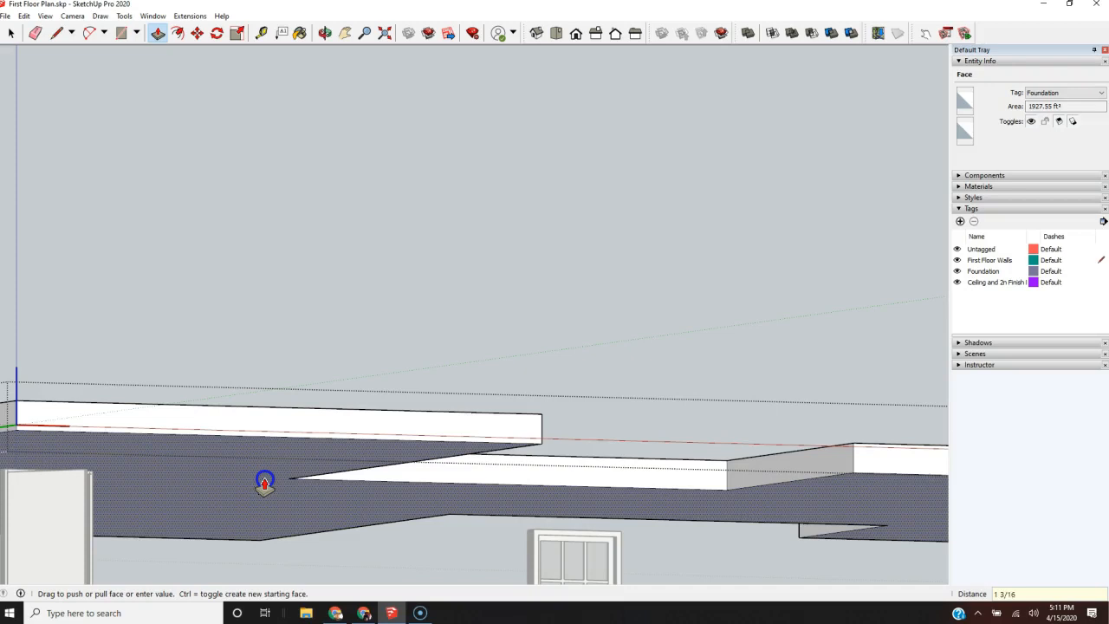
key("Return")
left_click(264, 481)
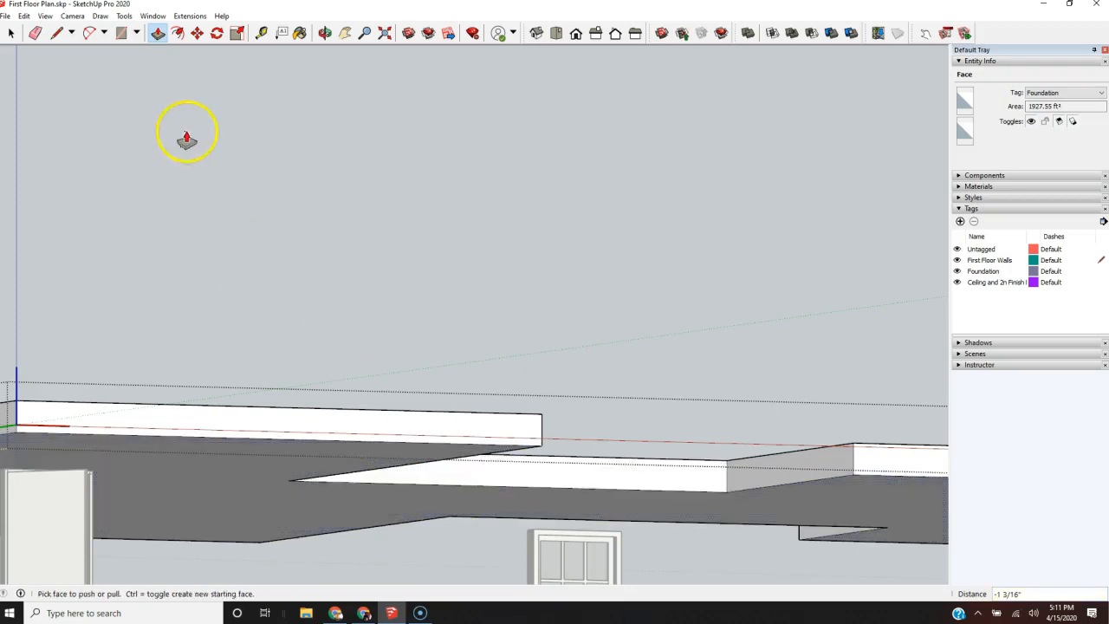
Step: Remeasure the vertical edge at the garage's front corner to check the slab's new thickness
left_click(263, 38)
left_click(553, 405)
left_click(546, 443)
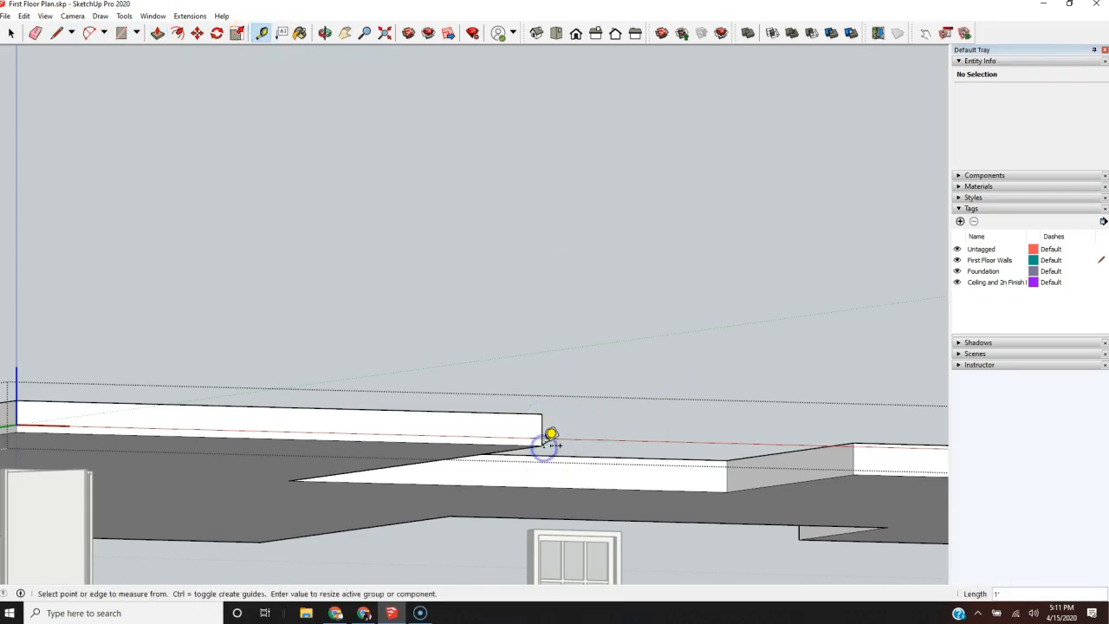
left_click(542, 414)
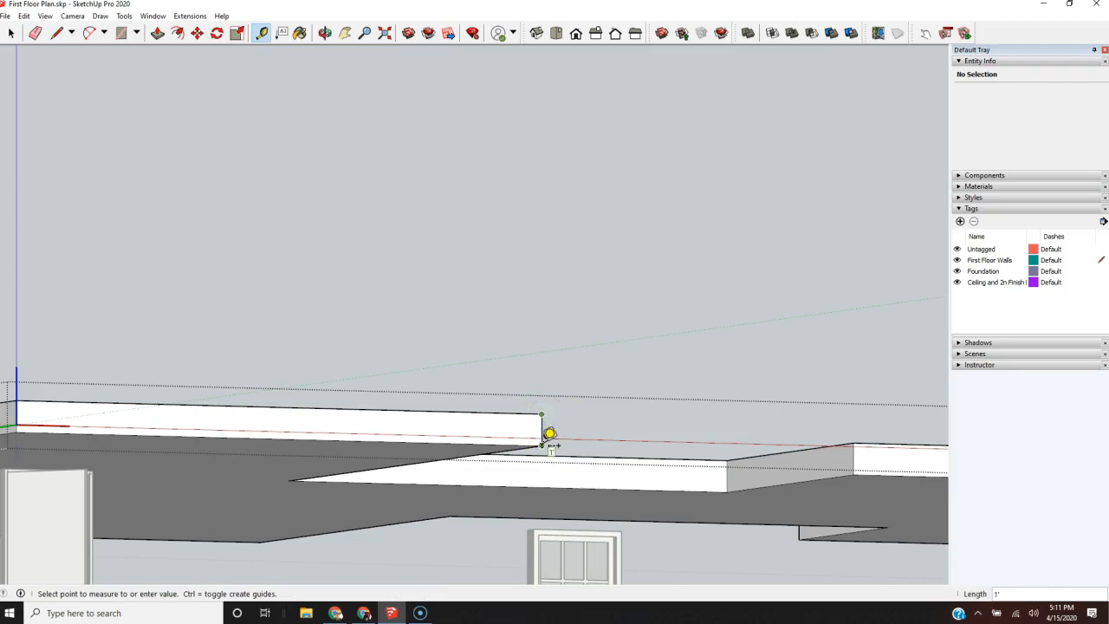
left_click(542, 445)
Step: Finish editing the slab component and return to the whole model
scroll(478, 520, "down", 4)
middle_click_drag(554, 435, 502, 503)
scroll(388, 415, "down", 3)
scroll(549, 390, "up", 1)
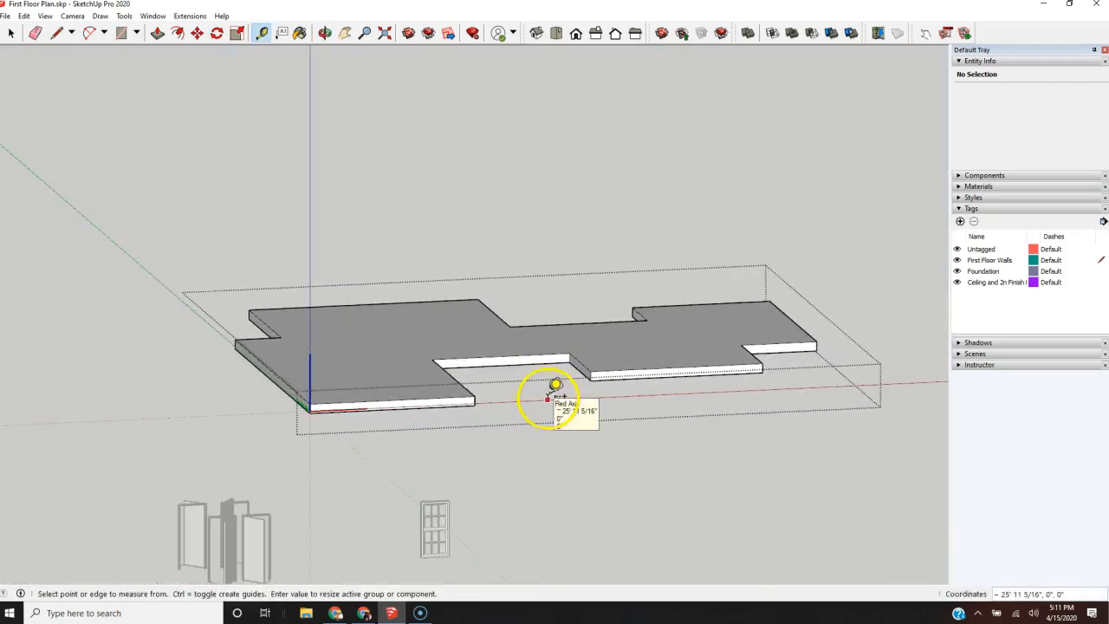
key("space")
left_click(560, 289)
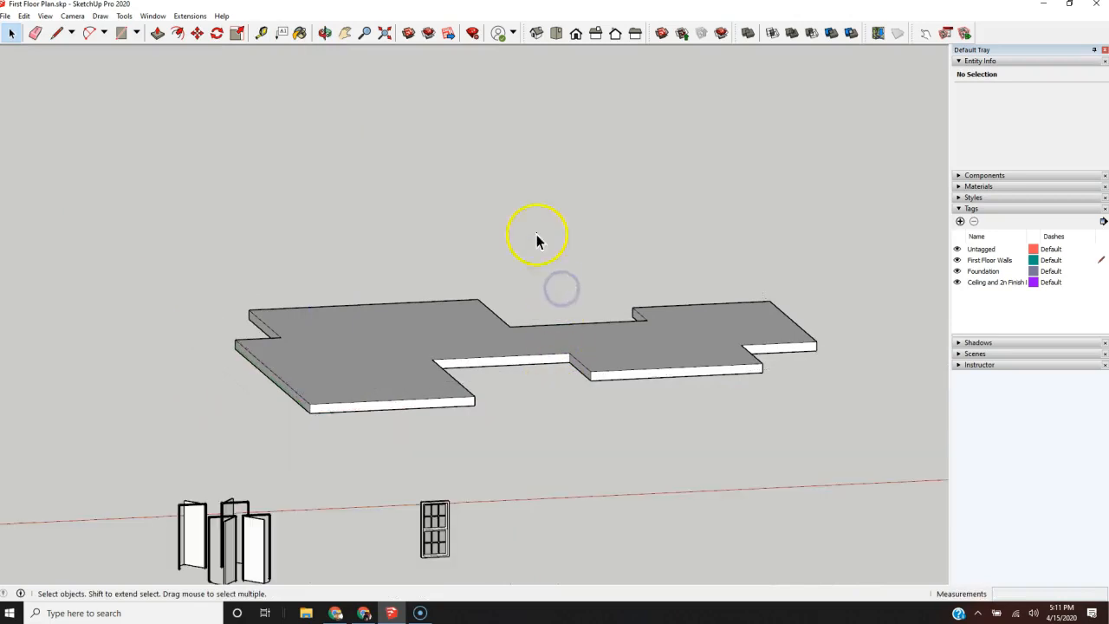
Step: Open the detached slab component to inspect its top face and return to the whole model
double_click(448, 338)
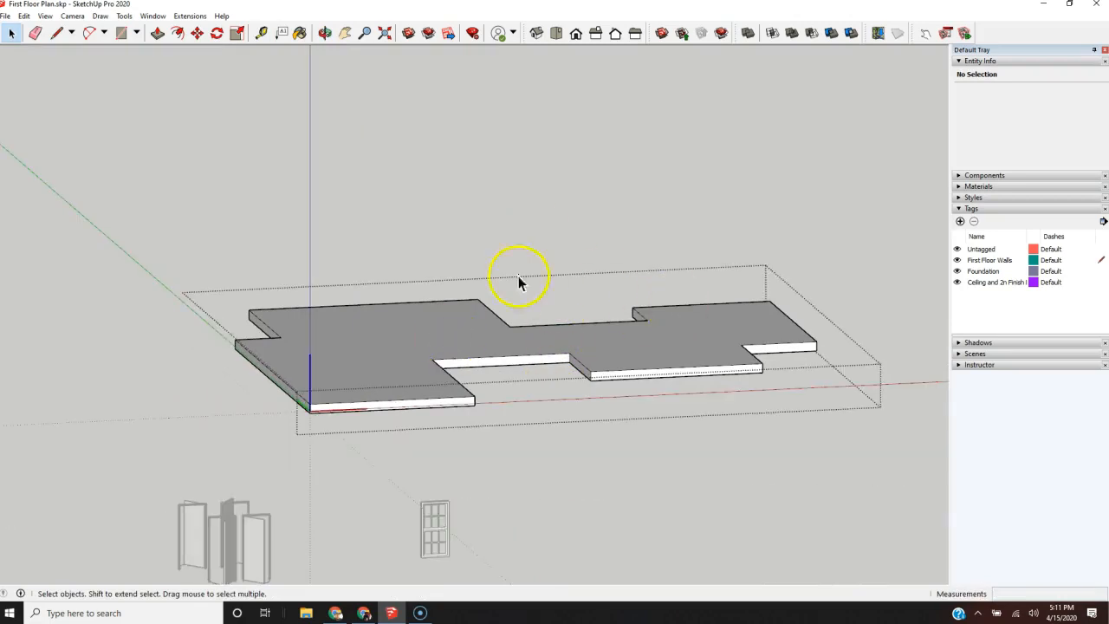
middle_click_drag(548, 424, 625, 533)
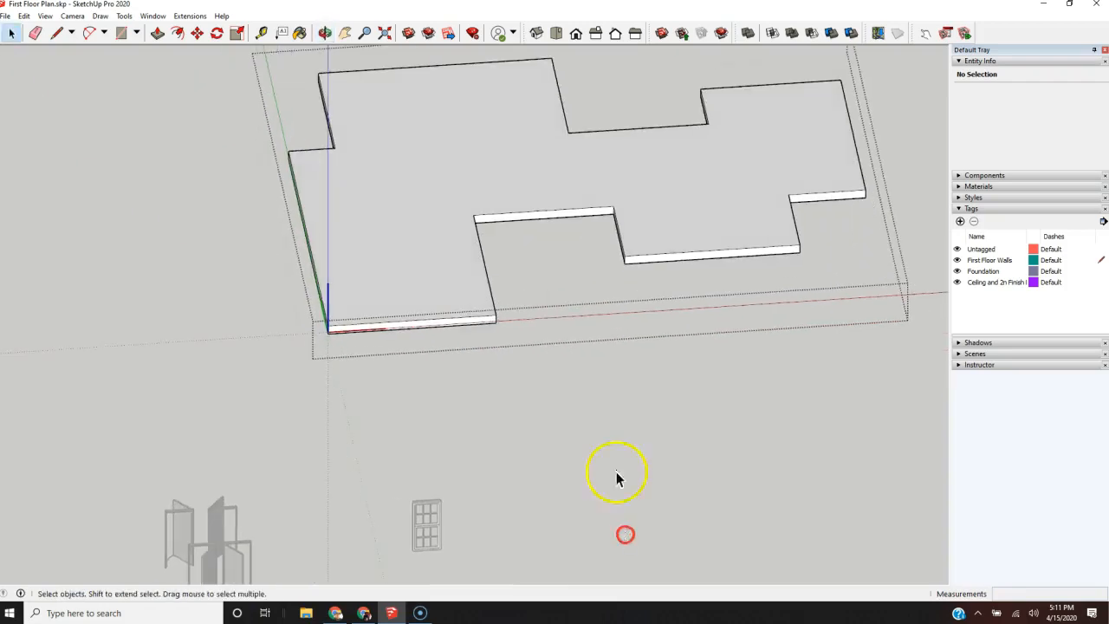
scroll(312, 378, "down", 4)
scroll(431, 239, "up", 1)
scroll(431, 239, "up", 2)
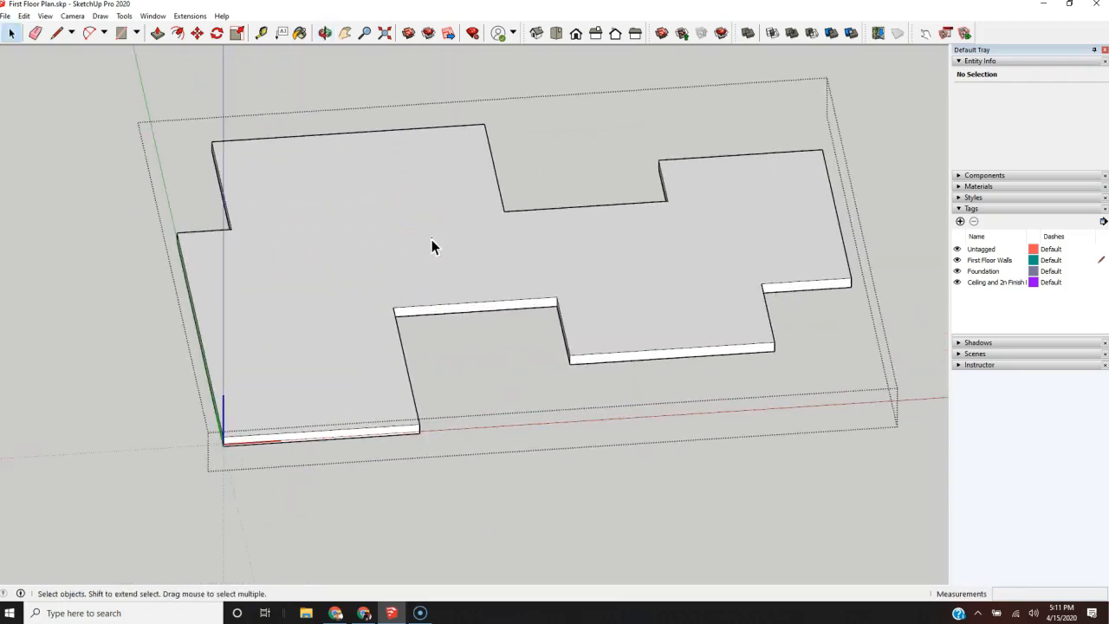
scroll(464, 306, "down", 3)
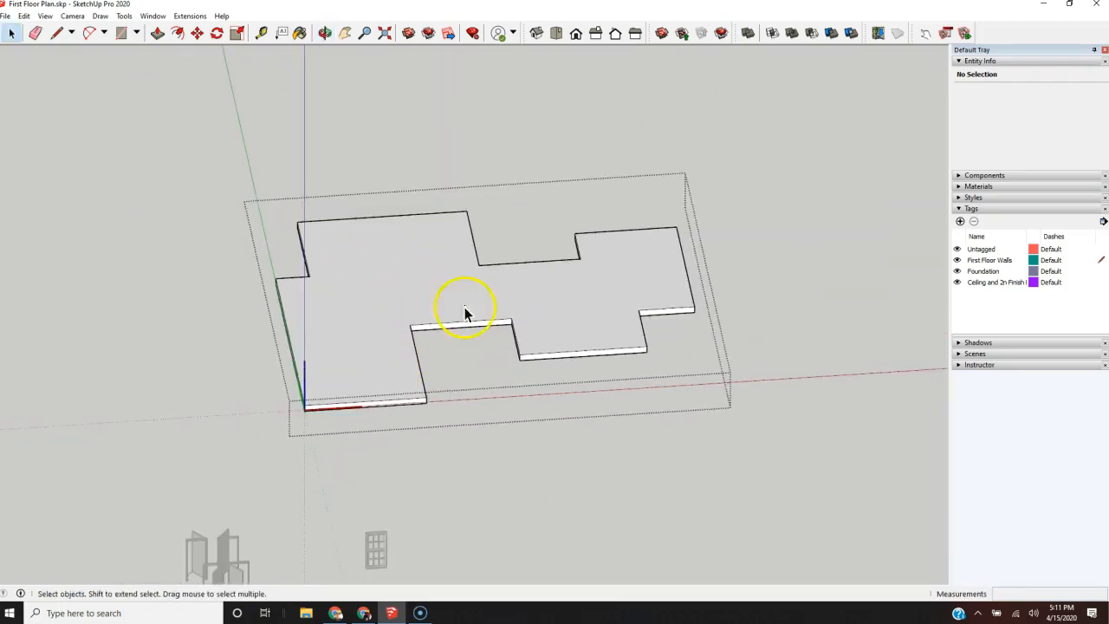
scroll(507, 256, "down", 5)
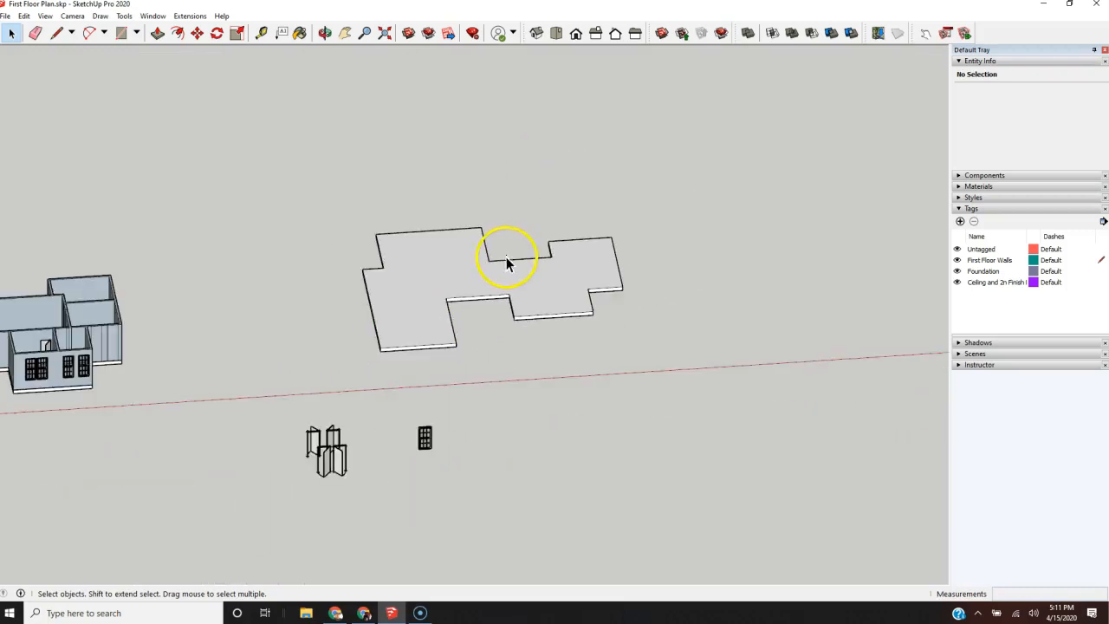
Step: Move the detached slab component by its lower front corner onto the top front corner of the garage walls
scroll(424, 321, "up", 1)
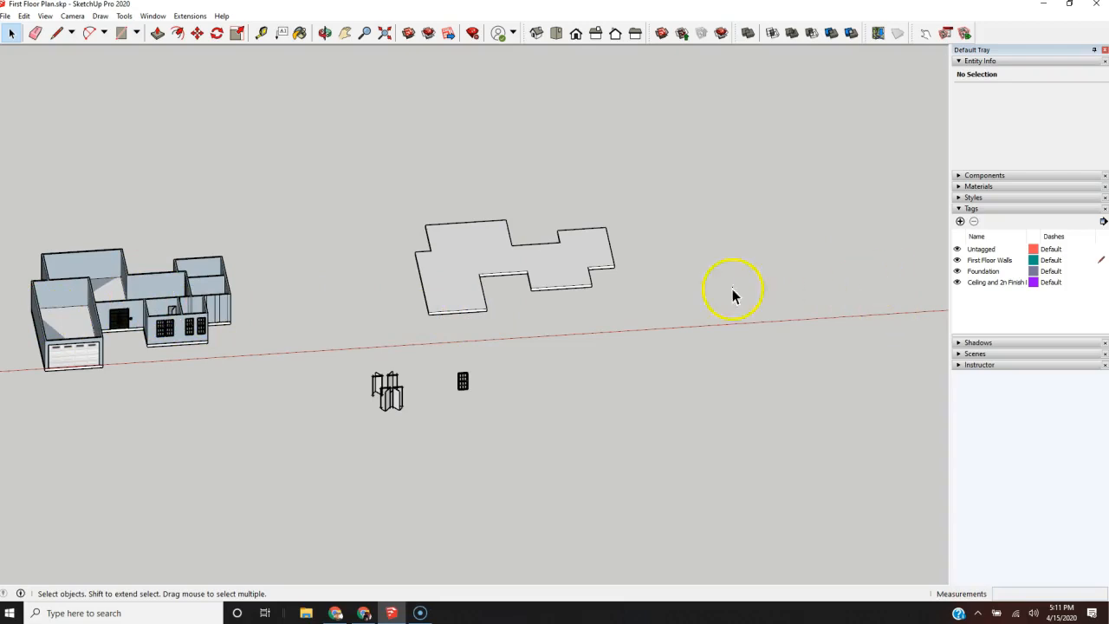
scroll(437, 279, "up", 1)
left_click(427, 277)
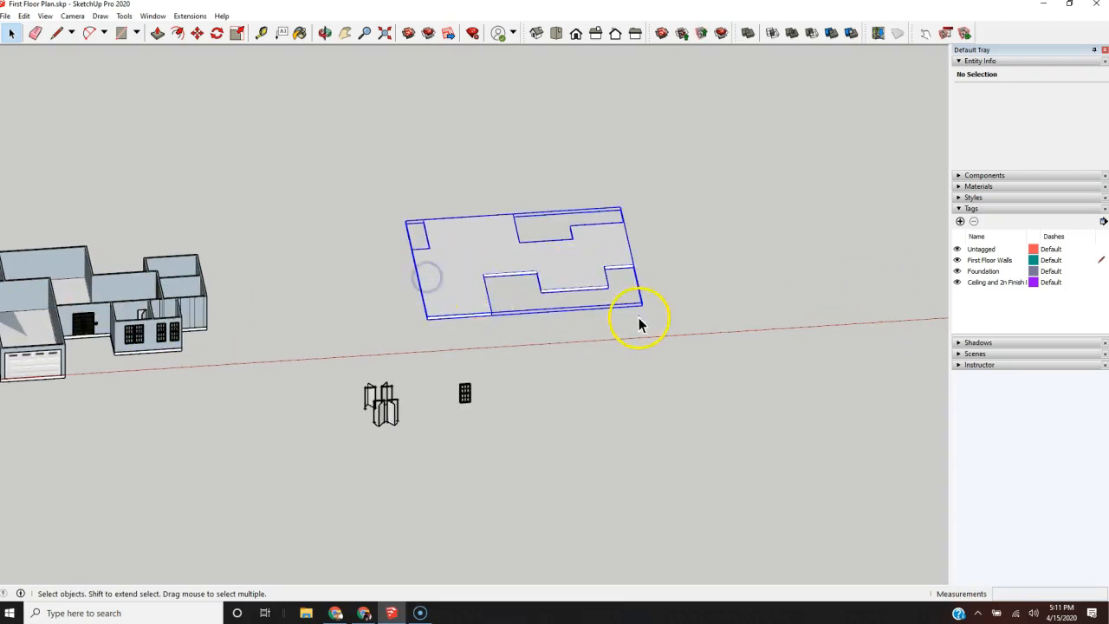
key("m")
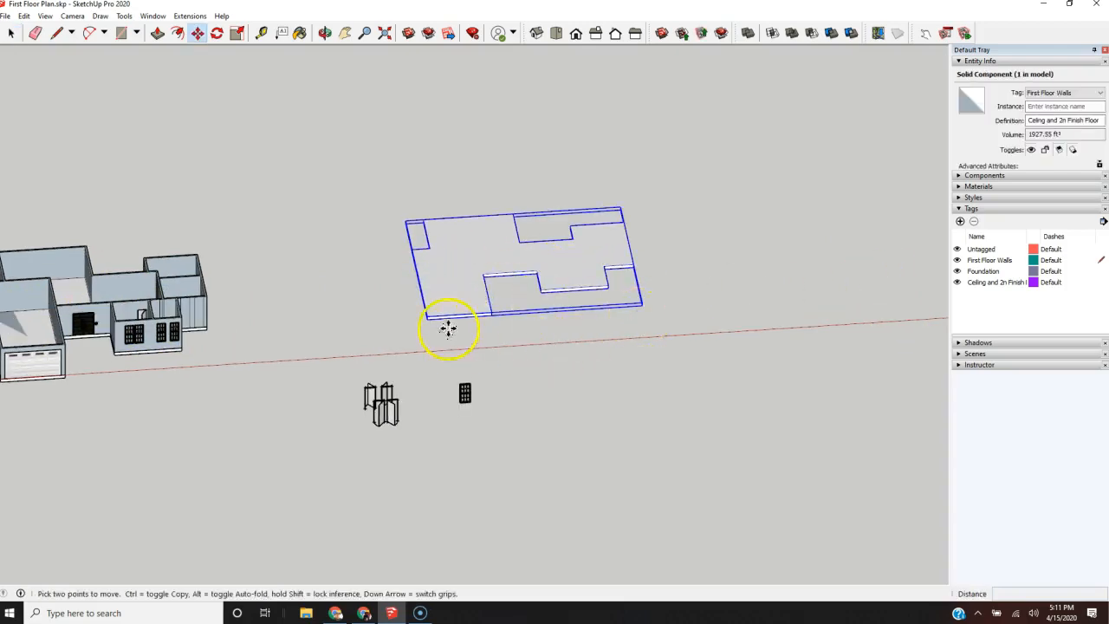
scroll(445, 321, "up", 5)
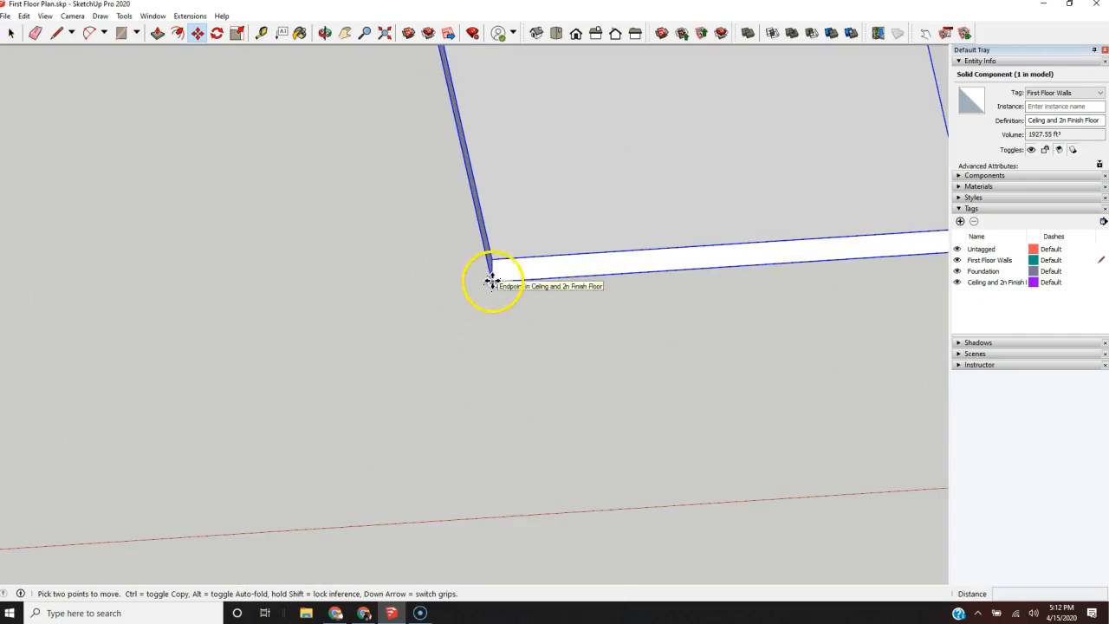
left_click(491, 279)
scroll(750, 329, "down", 6)
scroll(497, 335, "up", 6)
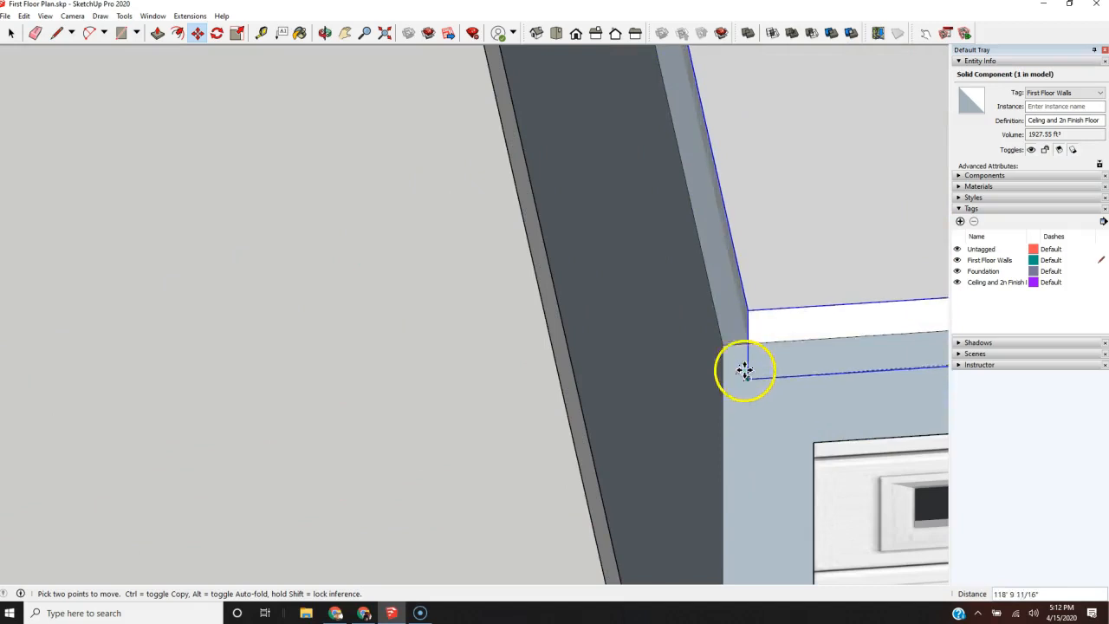
left_click(720, 338)
scroll(223, 422, "down", 5)
scroll(224, 422, "down", 5)
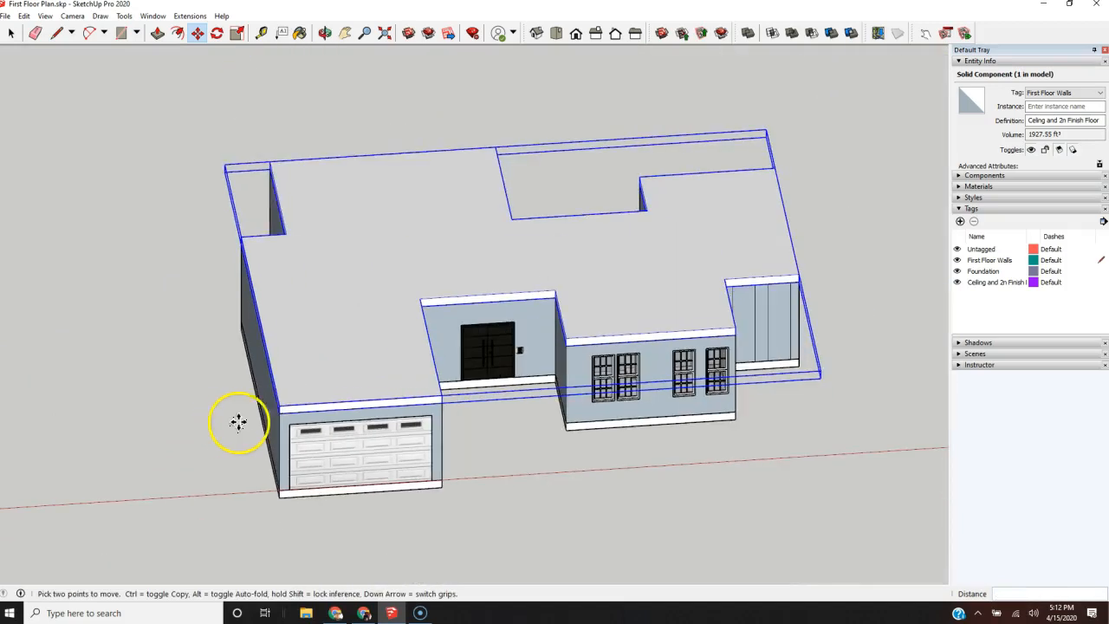
Step: Check from several sides how the slab sits on the first floor walls, and deselect it
middle_click_drag(656, 458, 158, 324)
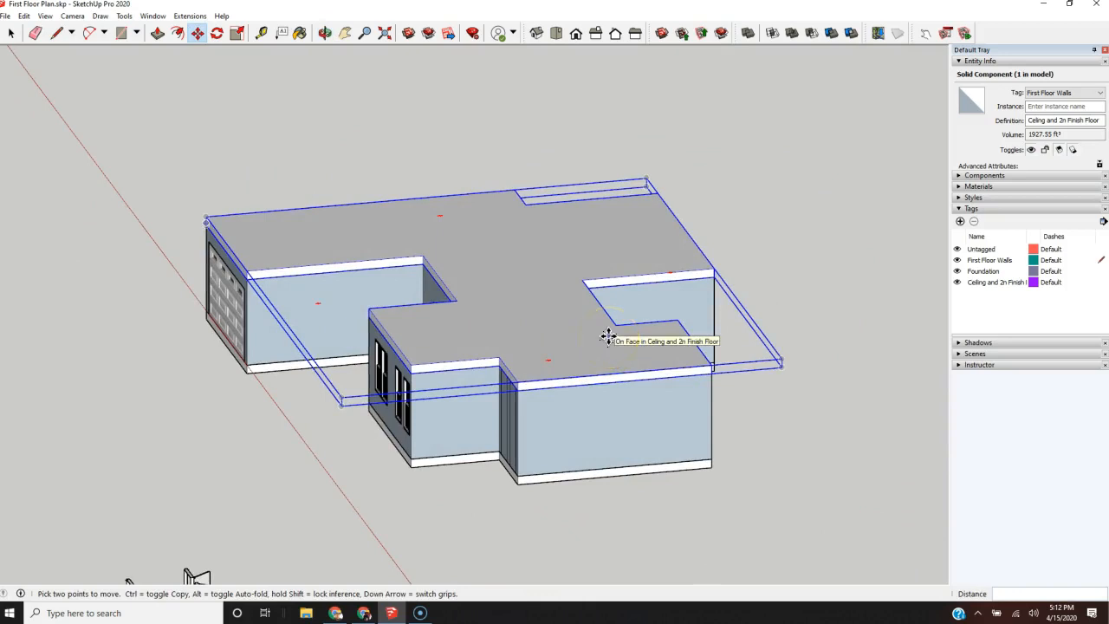
key("o")
middle_click_drag(499, 297, 988, 512)
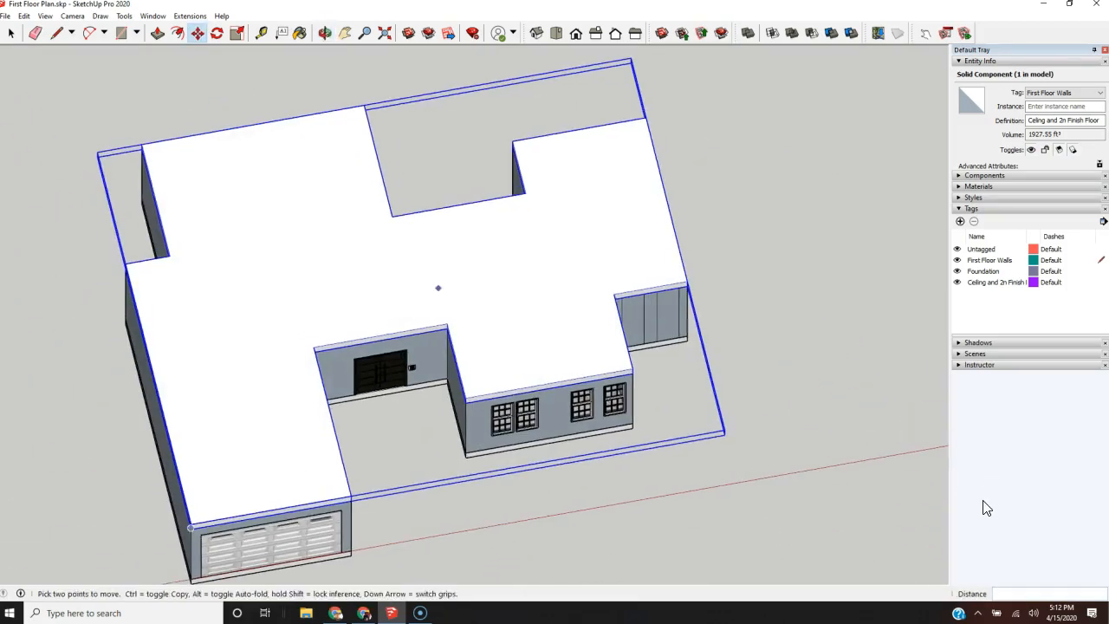
key("space")
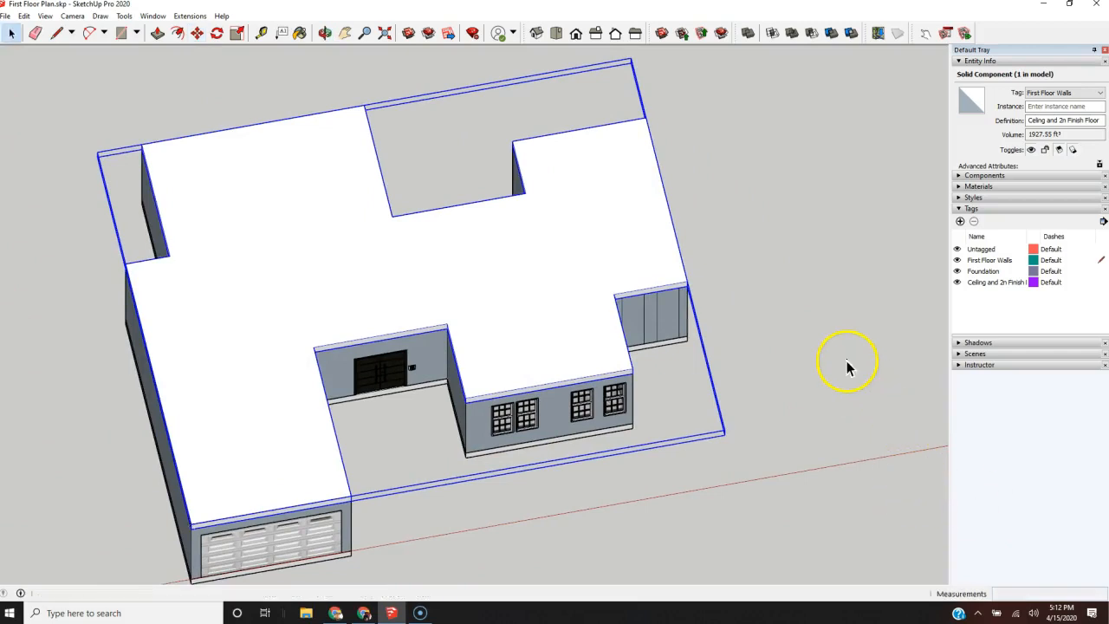
left_click(846, 354)
Step: Show the hidden back edges to examine the wall layout beneath the slab, and turn them off again
key("k")
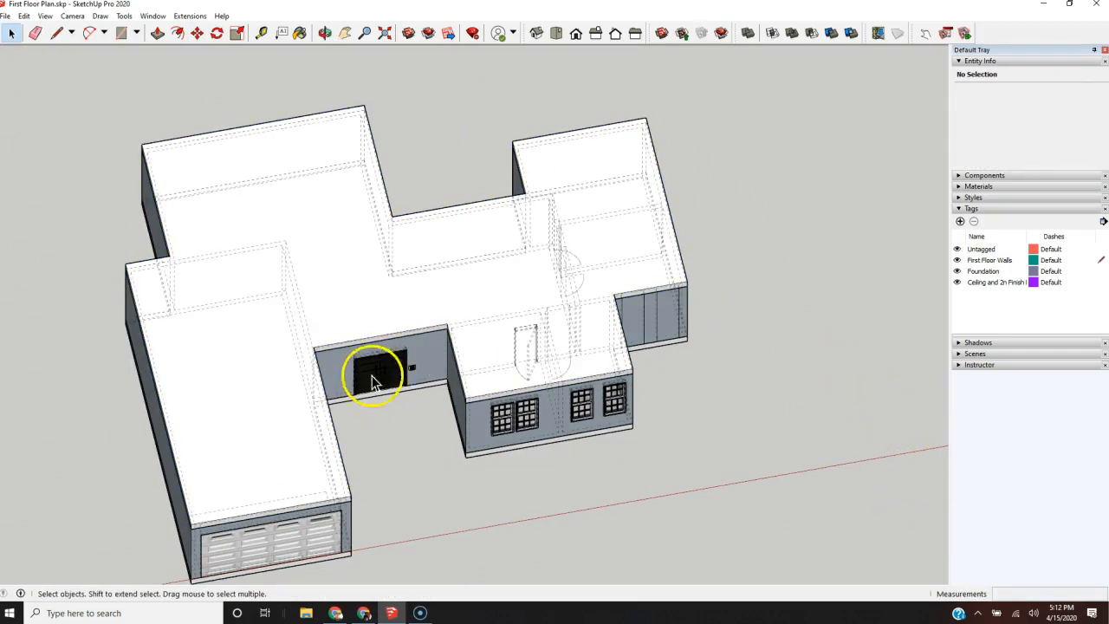
middle_click_drag(468, 364, 230, 255)
scroll(453, 217, "up", 3)
middle_click_drag(364, 255, 492, 440)
scroll(571, 462, "down", 3)
middle_click_drag(467, 377, 384, 424)
scroll(312, 277, "up", 3)
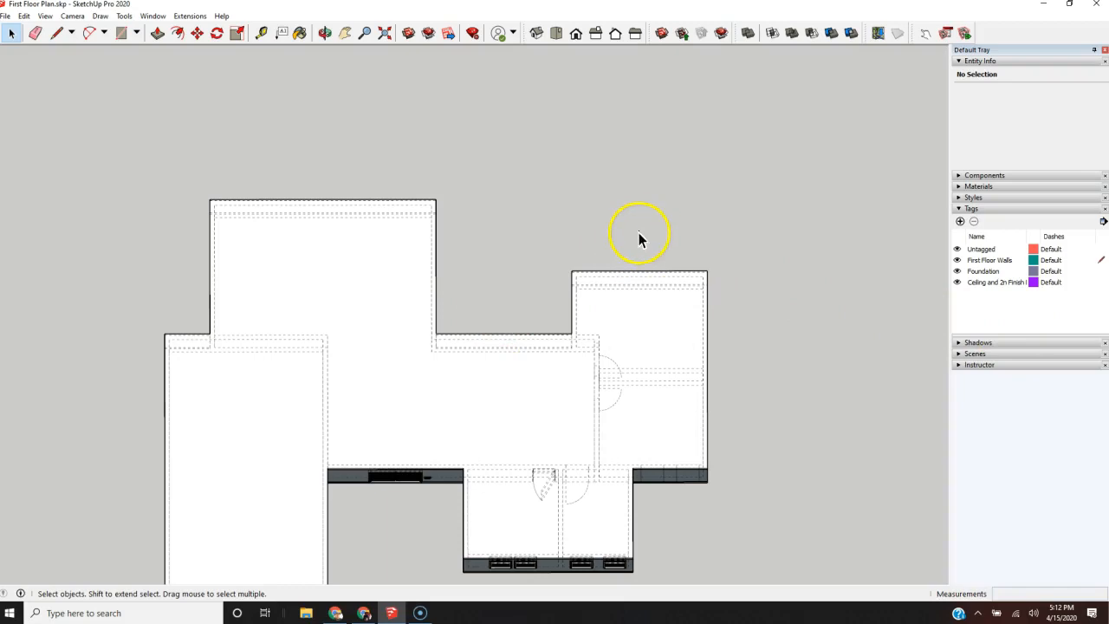
key("k")
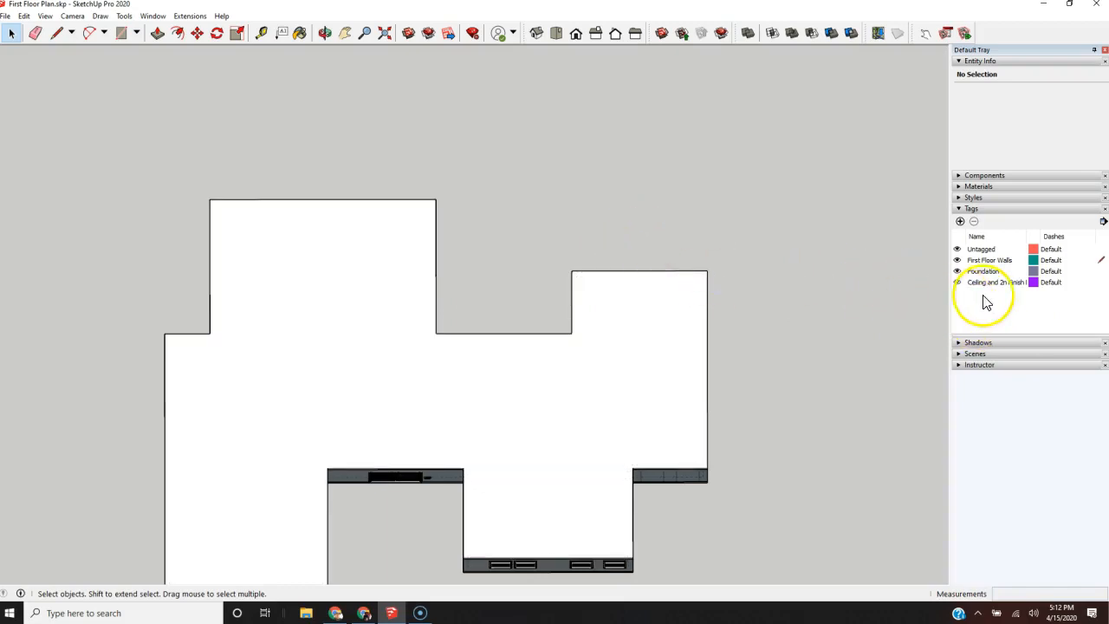
Step: Try to hide the slab by toggling the visibility of the Ceiling and 2n Finish Floor tag
left_click(957, 284)
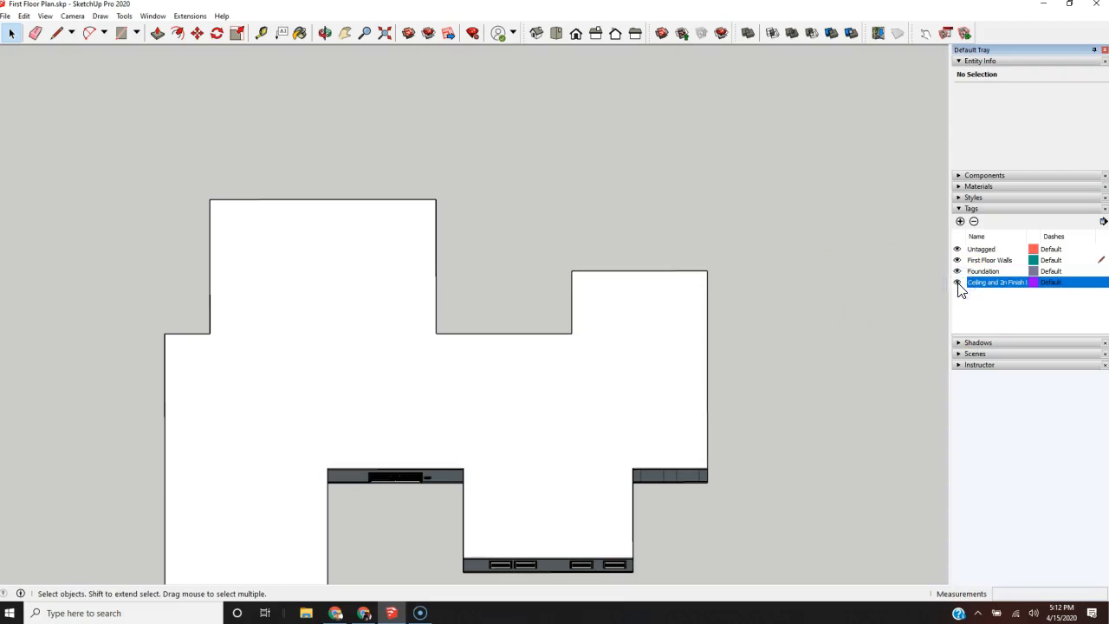
left_click(957, 284)
left_click(957, 284)
Step: Assign the slab component on top of the walls to the Ceiling and 2n Finish Floor tag
left_click(508, 379)
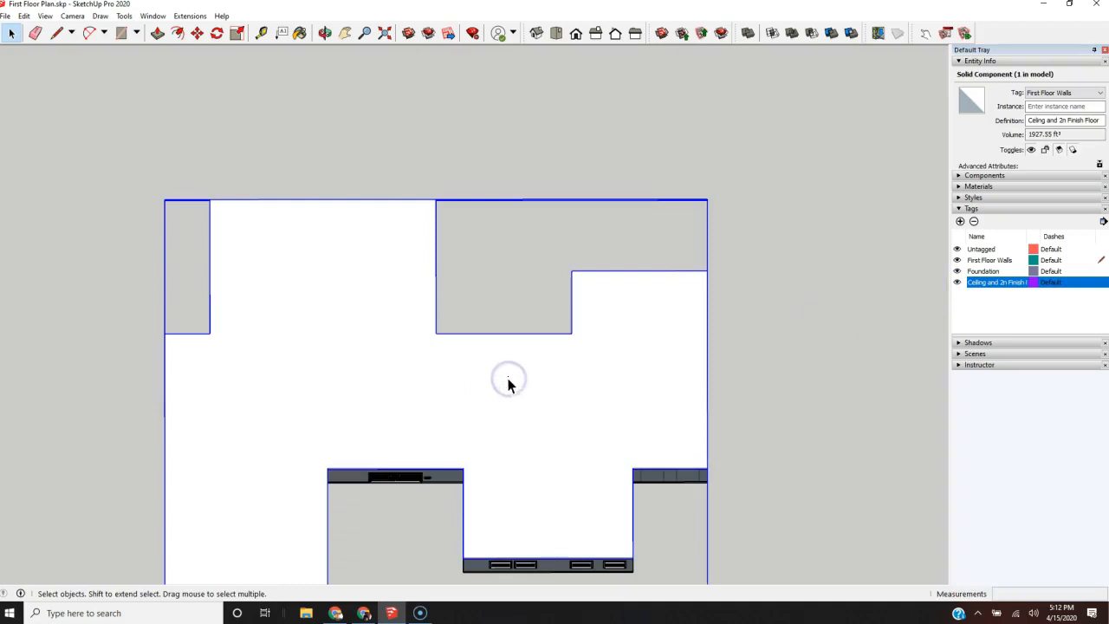
left_click(1099, 93)
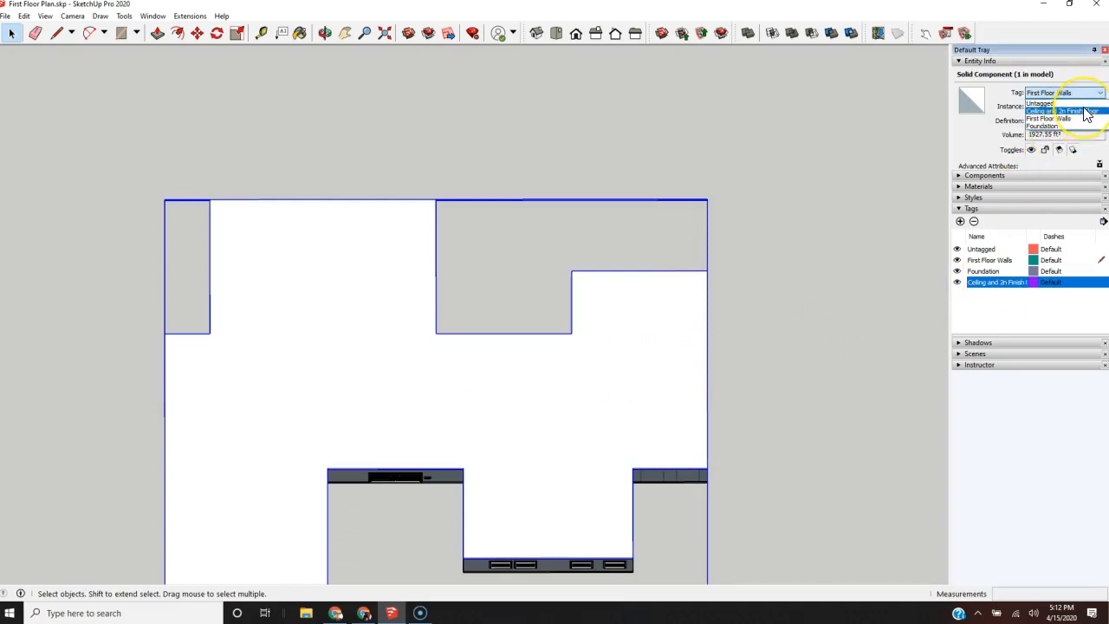
left_click(1088, 112)
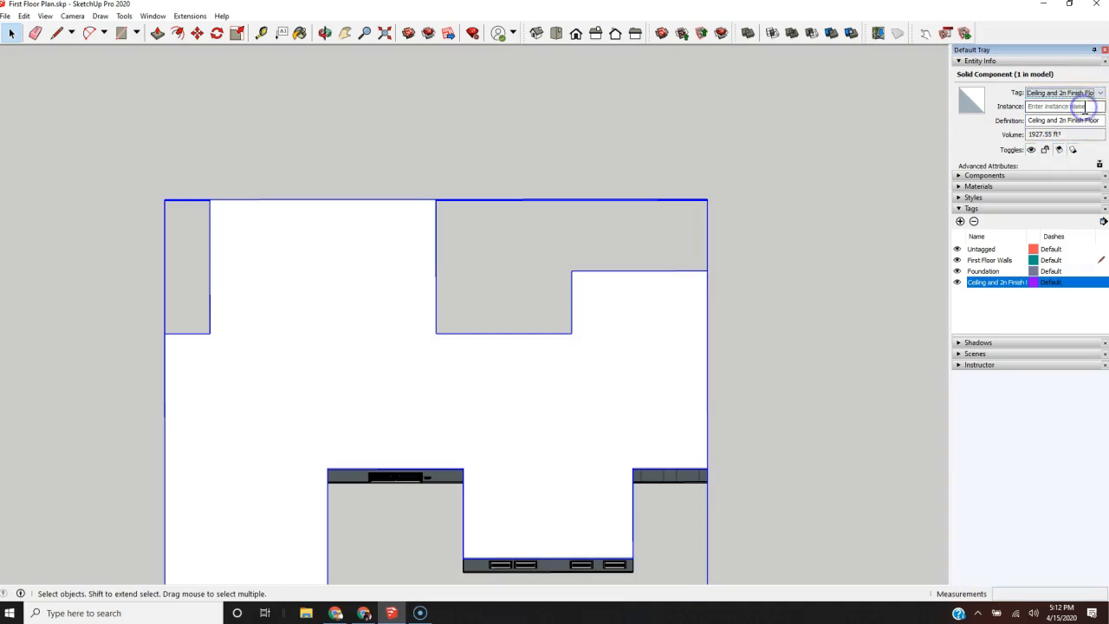
left_click(990, 309)
Step: Toggle the Ceiling and 2n Finish Floor tag's visibility and leave it hidden to expose the rooms
left_click(958, 284)
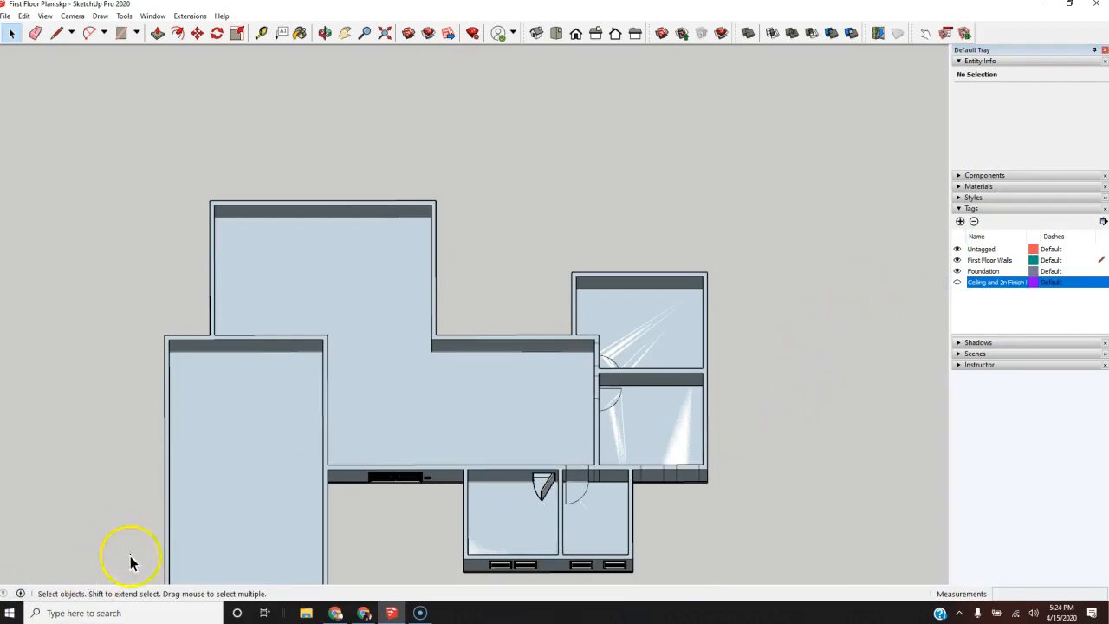
left_click(957, 283)
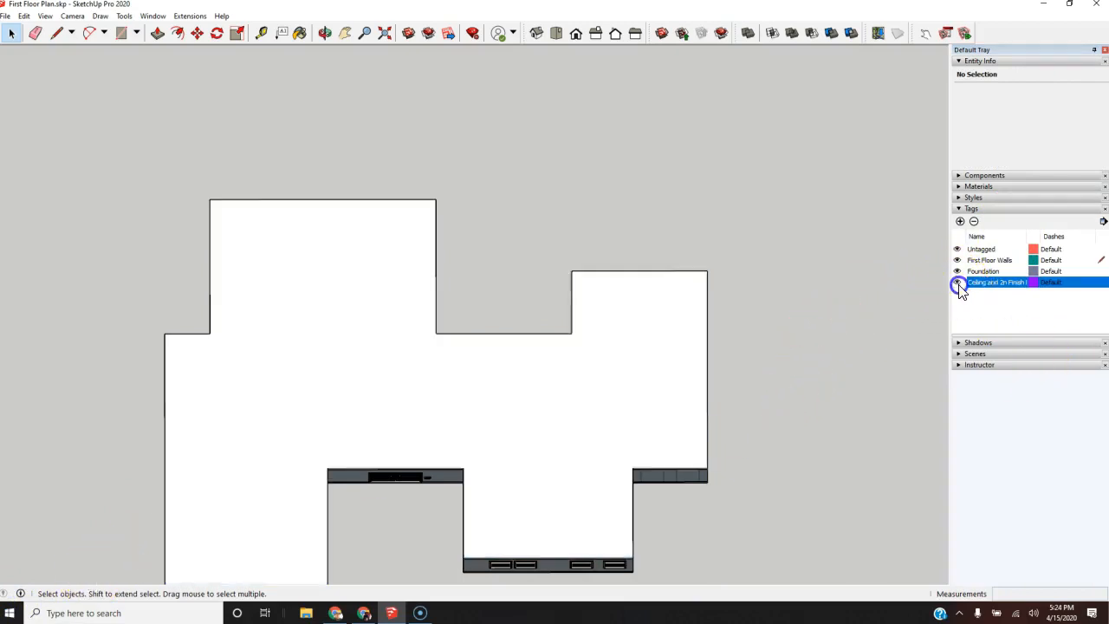
left_click(957, 283)
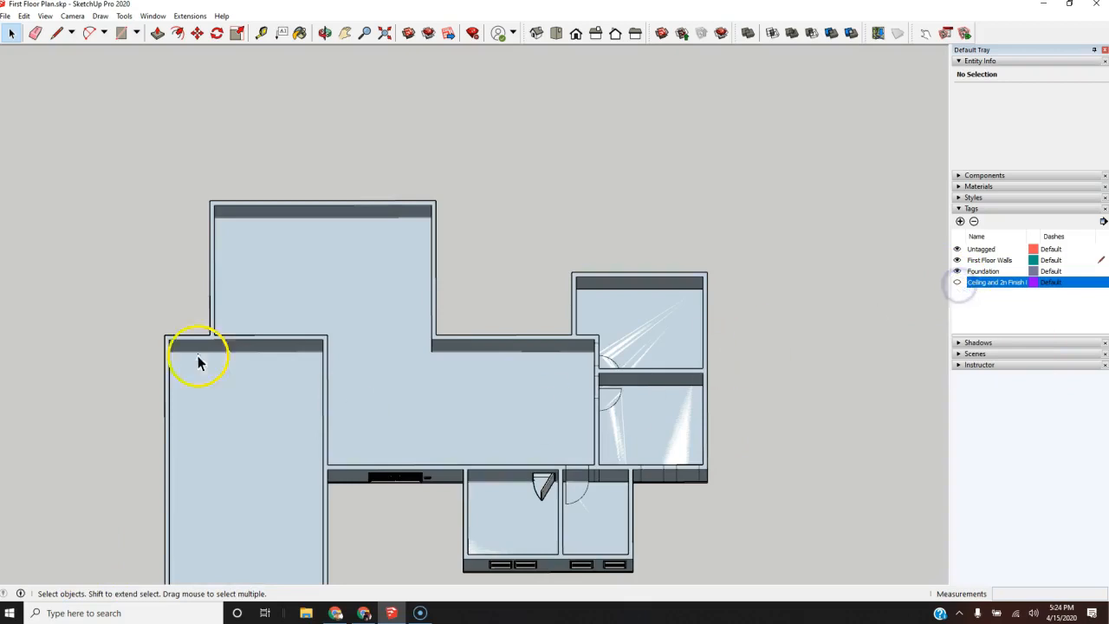
Step: Measure the distance from the interior corner at the garage wall to the near side of the double entry door
scroll(300, 224, "up", 5)
scroll(343, 214, "up", 1)
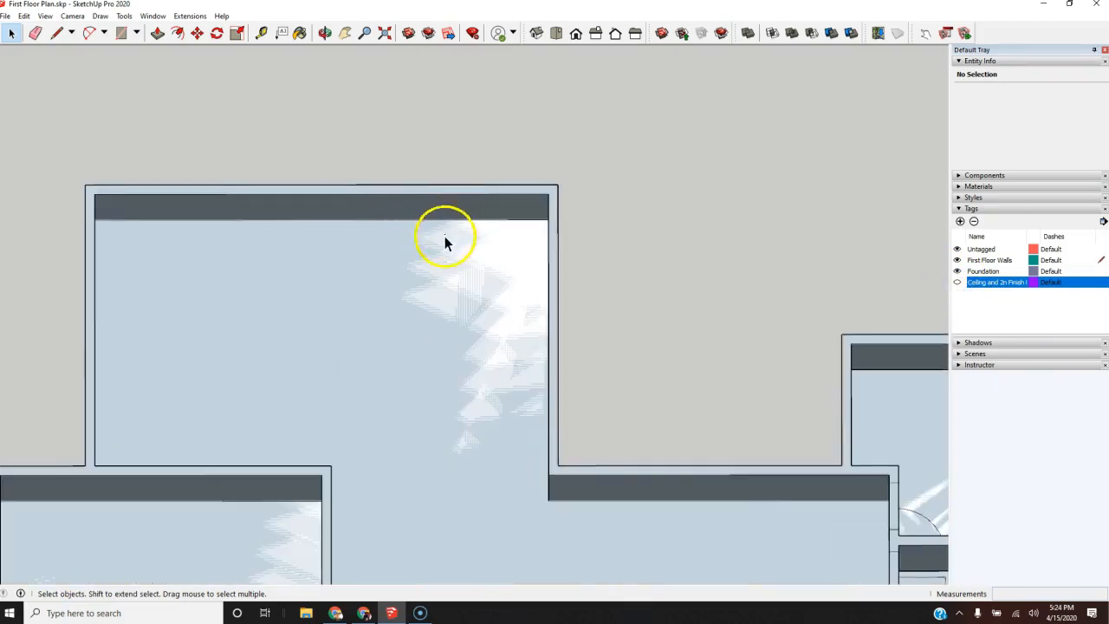
scroll(420, 289, "down", 5)
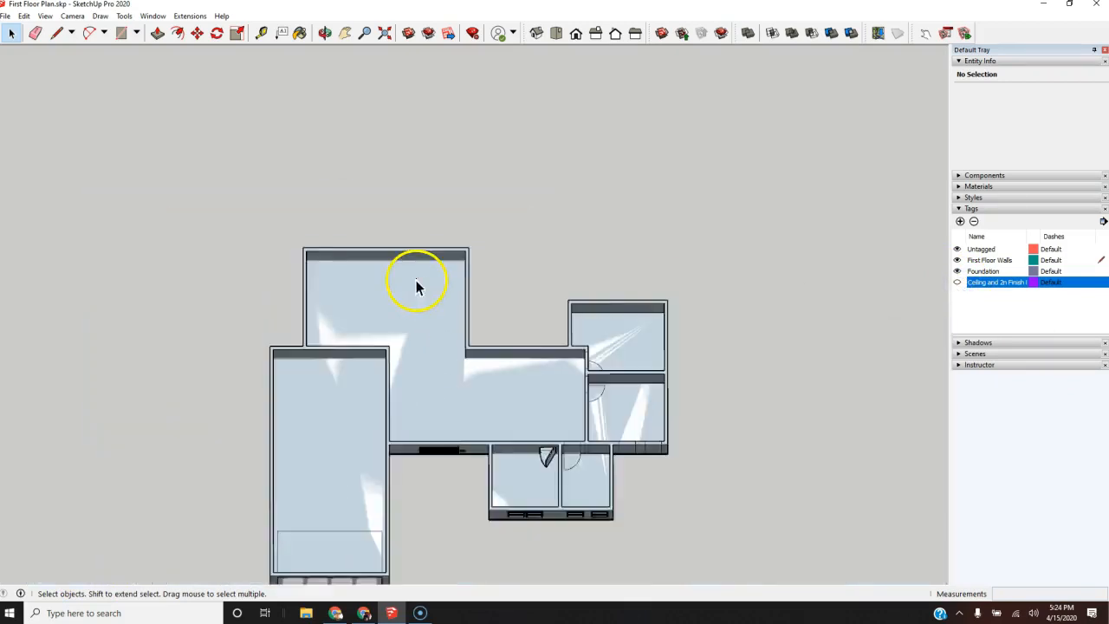
scroll(433, 373, "down", 2)
scroll(433, 385, "up", 4)
middle_click_drag(483, 376, 16, 358)
scroll(537, 255, "up", 4)
middle_click_drag(619, 282, 206, 245)
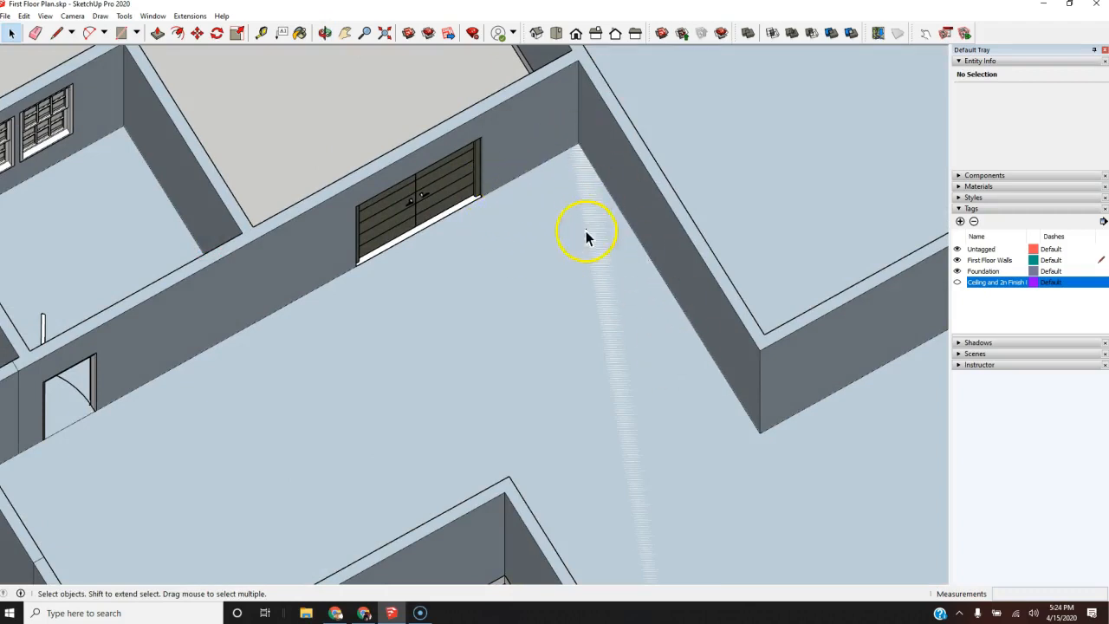
scroll(499, 183, "up", 3)
middle_click_drag(586, 228, 473, 264)
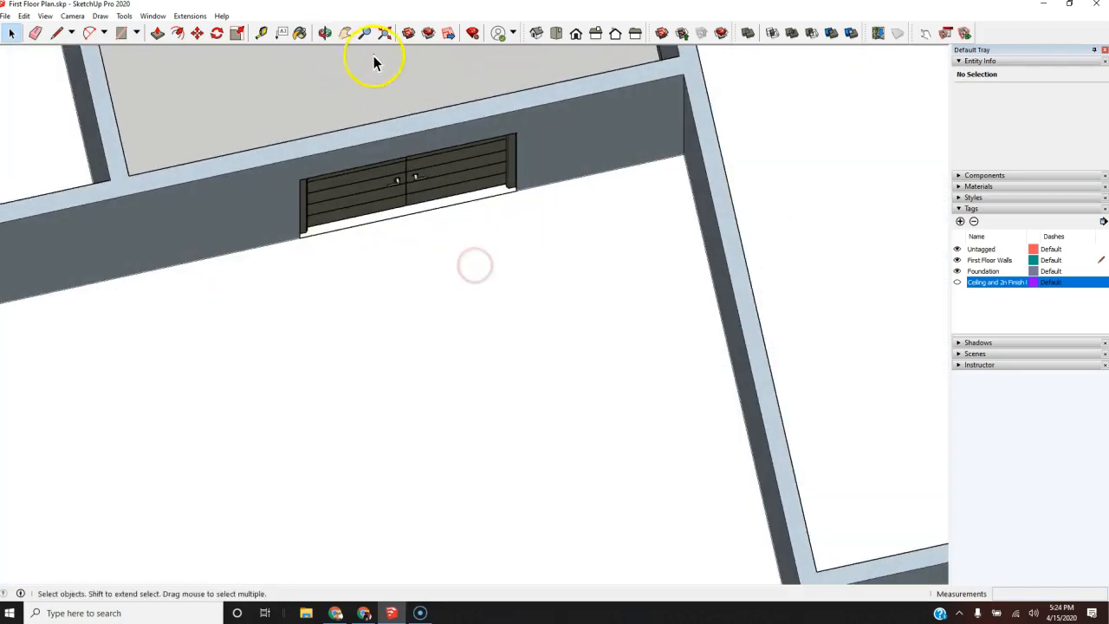
left_click(259, 35)
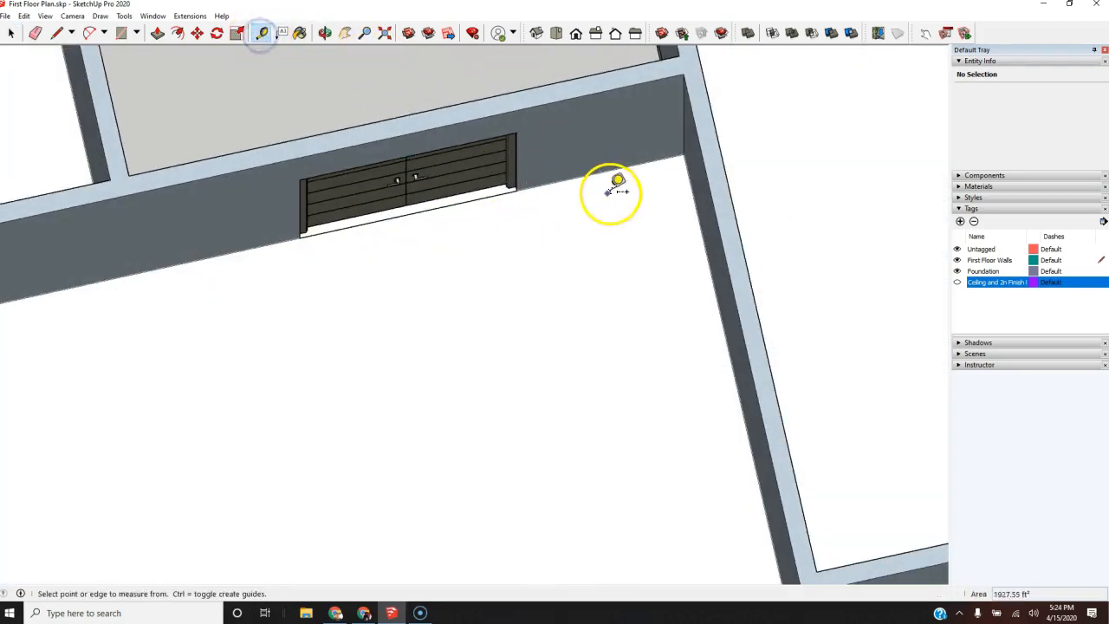
left_click(682, 154)
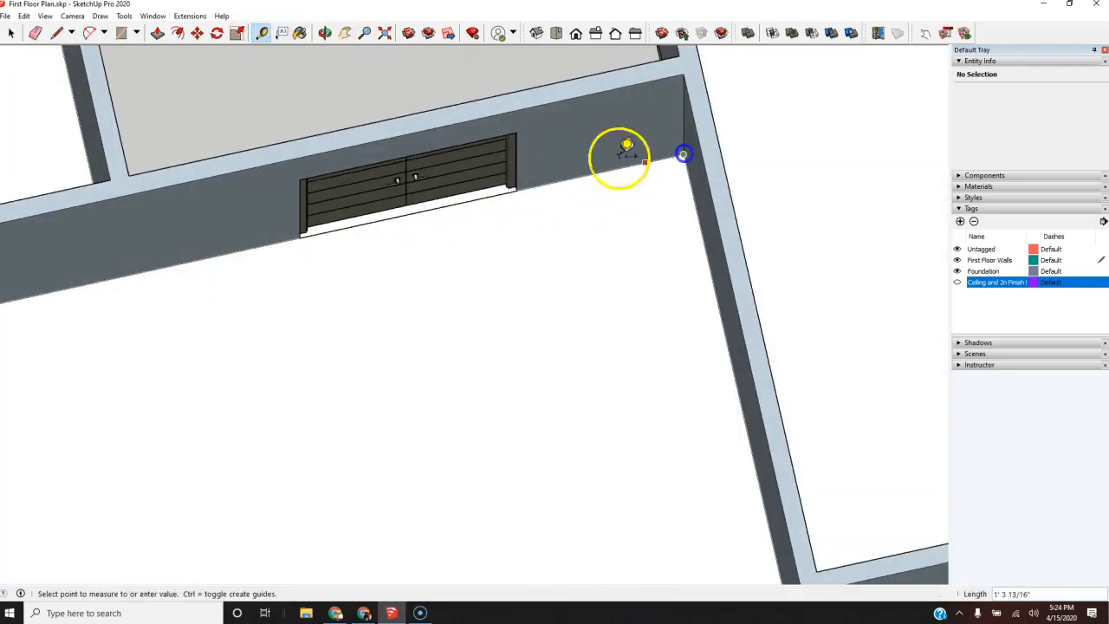
left_click(516, 189)
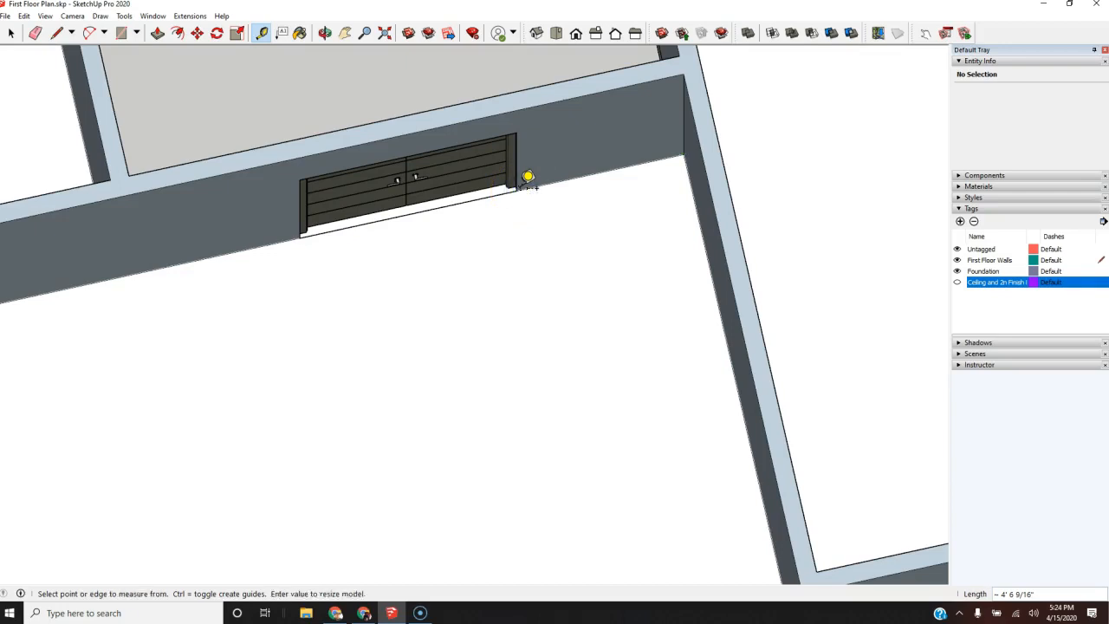
Step: Examine the room beside the double entry door and the blank wall it shares with the garage
scroll(527, 177, "down", 5)
left_click(522, 189)
scroll(519, 190, "up", 5)
middle_click_drag(508, 189, 715, 227)
scroll(286, 338, "down", 3)
middle_click_drag(304, 354, 480, 299)
scroll(409, 347, "up", 4)
scroll(409, 346, "up", 3)
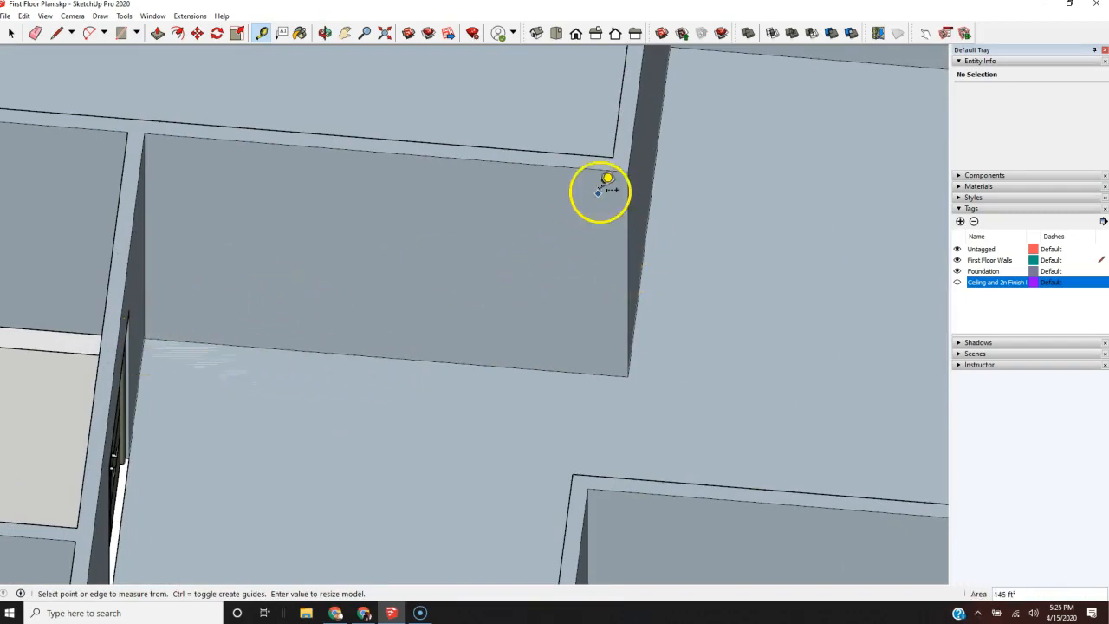
scroll(499, 303, "down", 1)
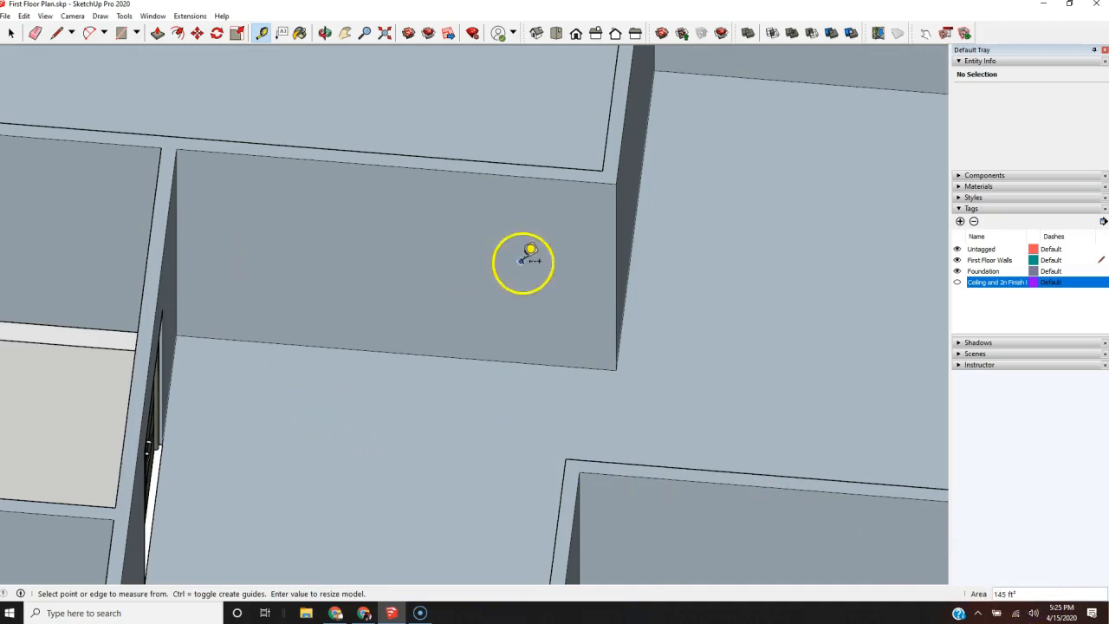
left_click(396, 352)
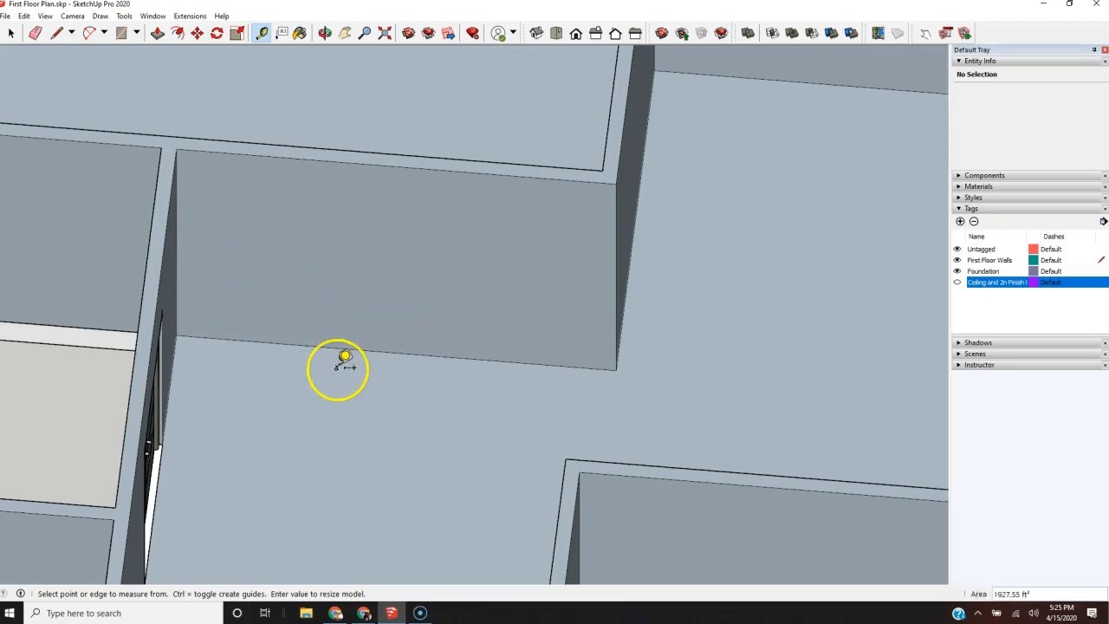
key("l")
left_click(294, 344)
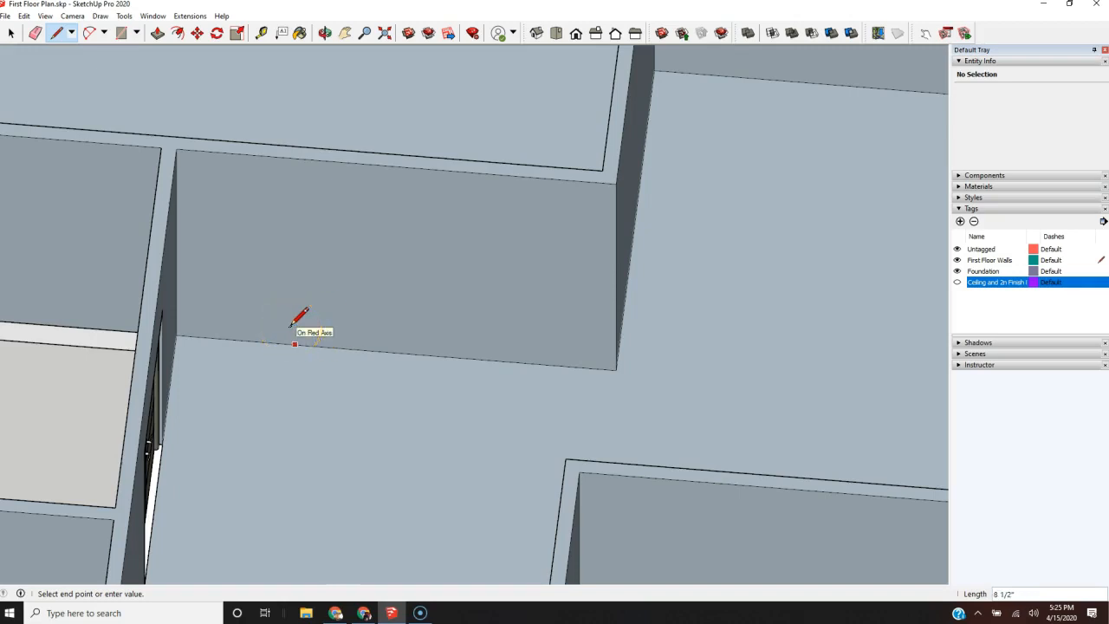
key("Escape")
Step: Measure the base of the garage-side wall from the interior corner near the double entry door to its outer corner
scroll(150, 358, "down", 5)
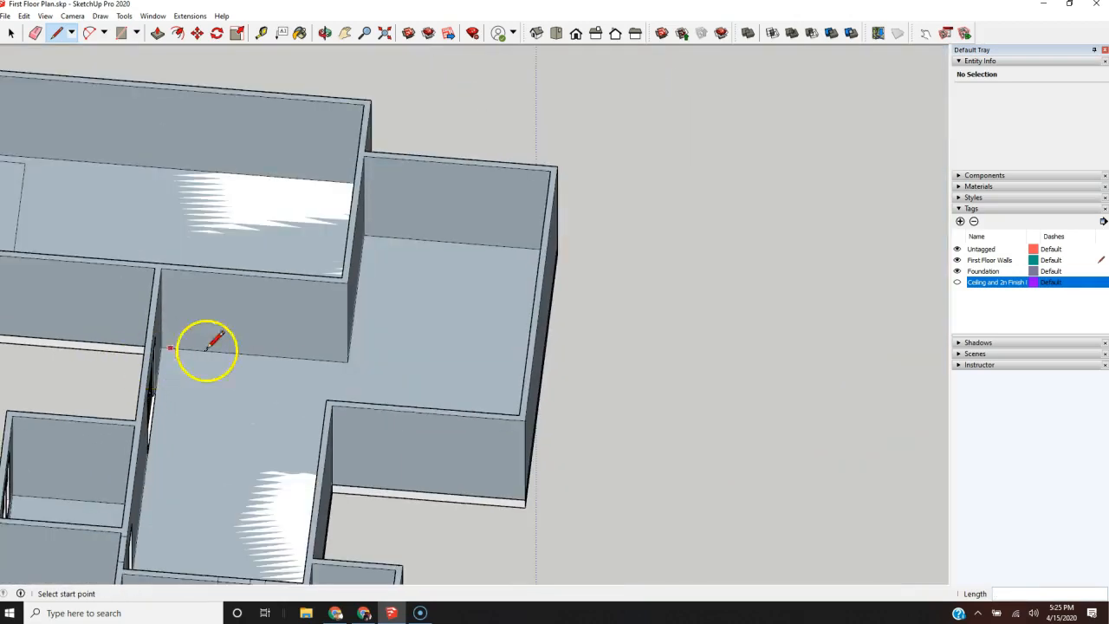
scroll(290, 345, "up", 3)
middle_click_drag(347, 347, 130, 371)
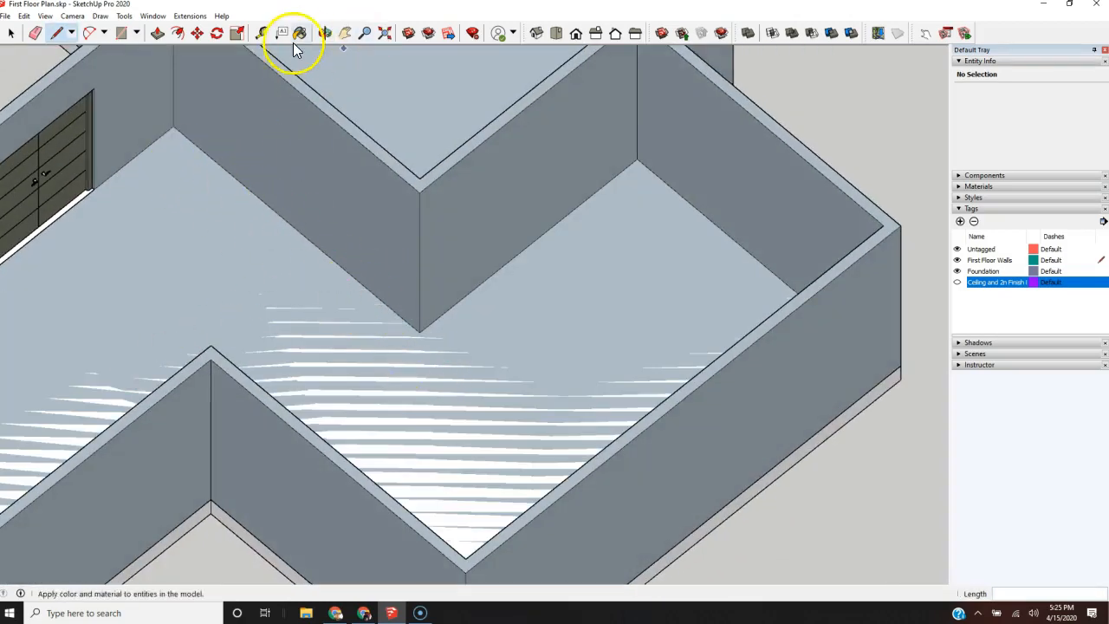
left_click(258, 35)
left_click(173, 128)
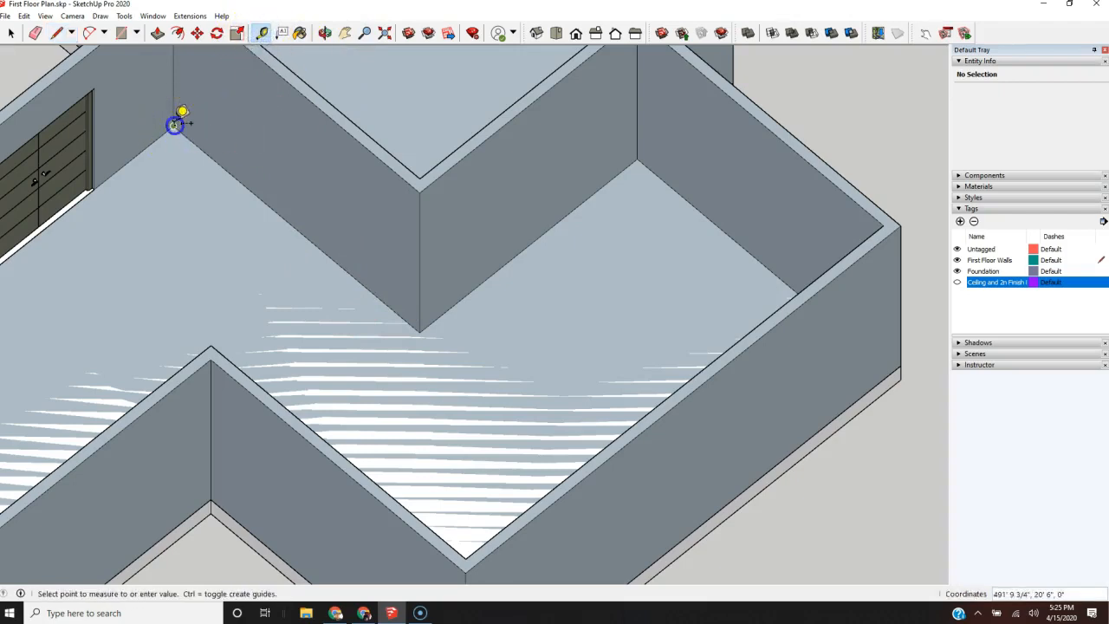
left_click(420, 330)
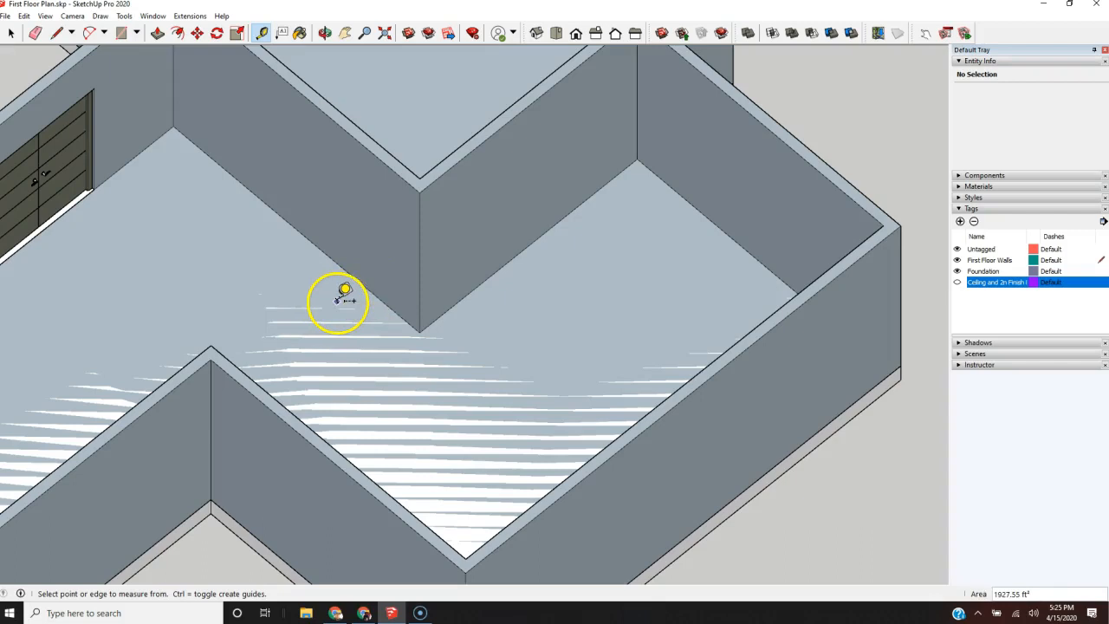
Step: Draw a stair outline on the floor from the garage wall's outer corner: 4' out, 11.5' parallel to the wall, and back to it
key("l")
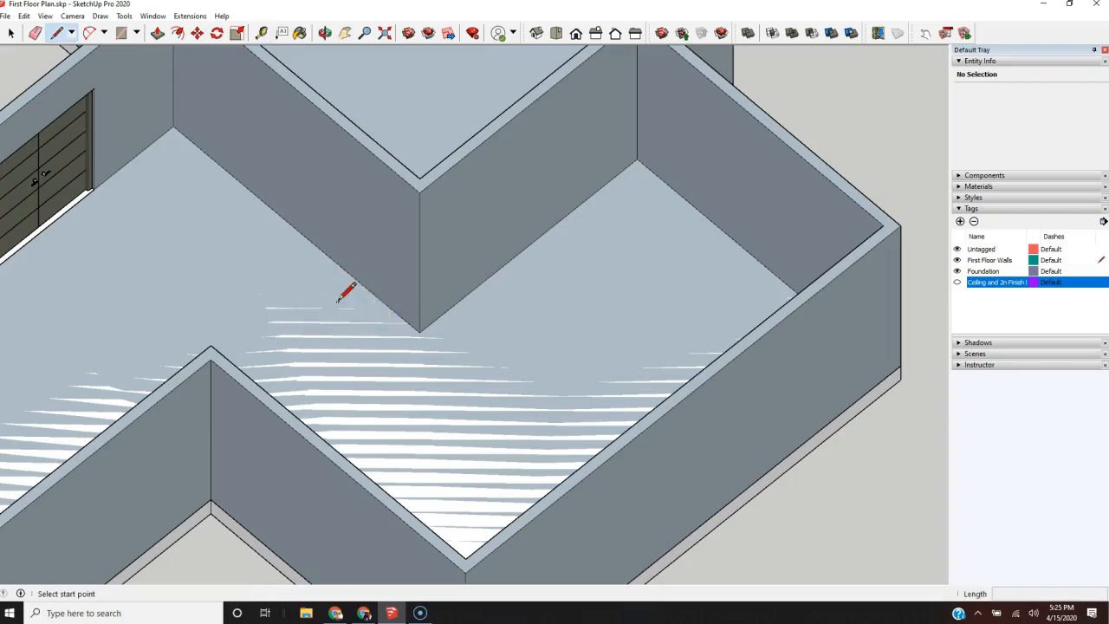
left_click(418, 333)
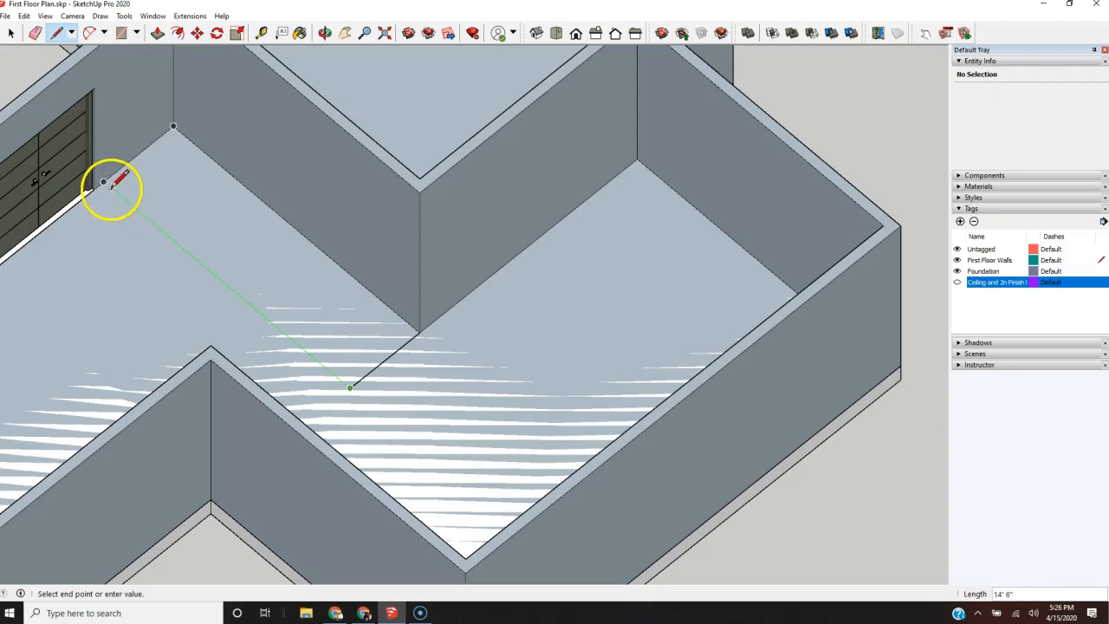
left_click(159, 236)
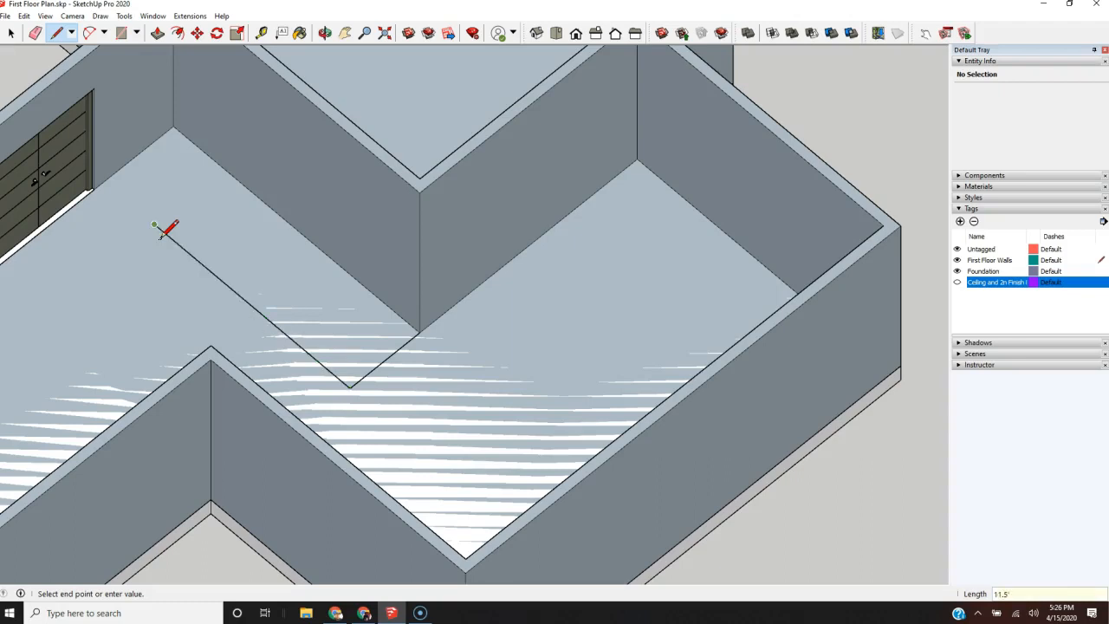
left_click(225, 168)
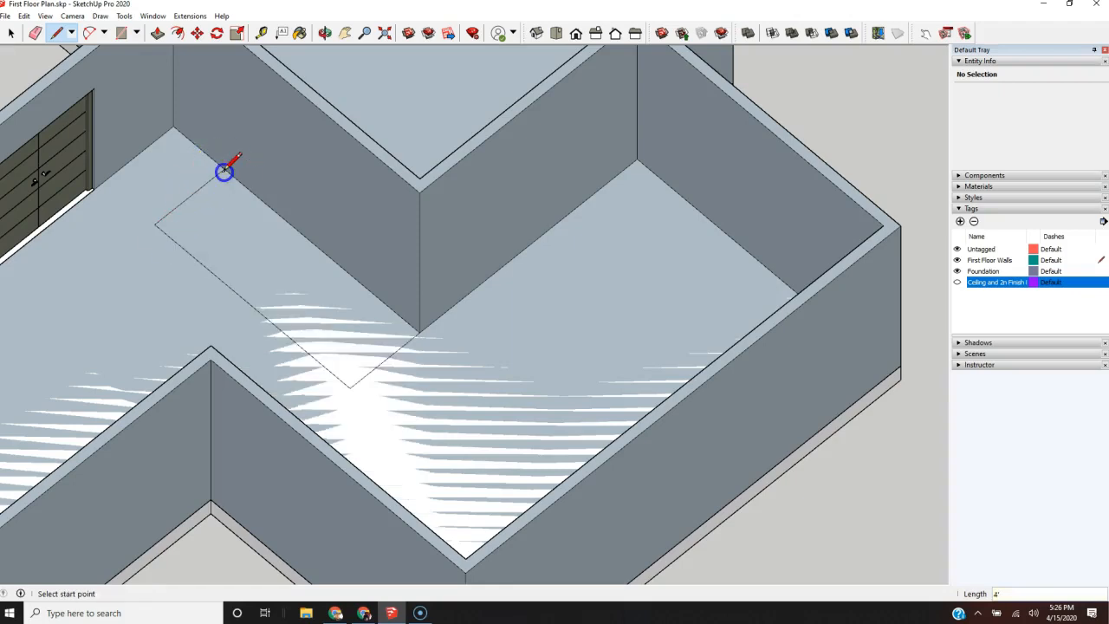
Step: Copy the three stair outline edges about 30' 4" along the green axis to open ground outside the house
key("space")
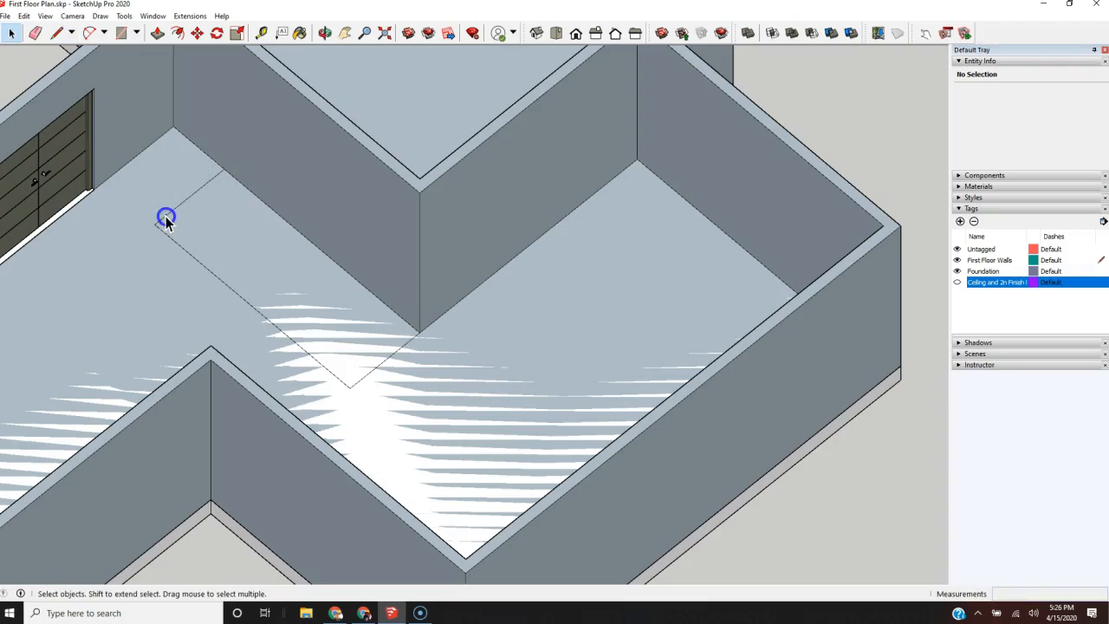
left_click(166, 216)
left_click(173, 240, "shift")
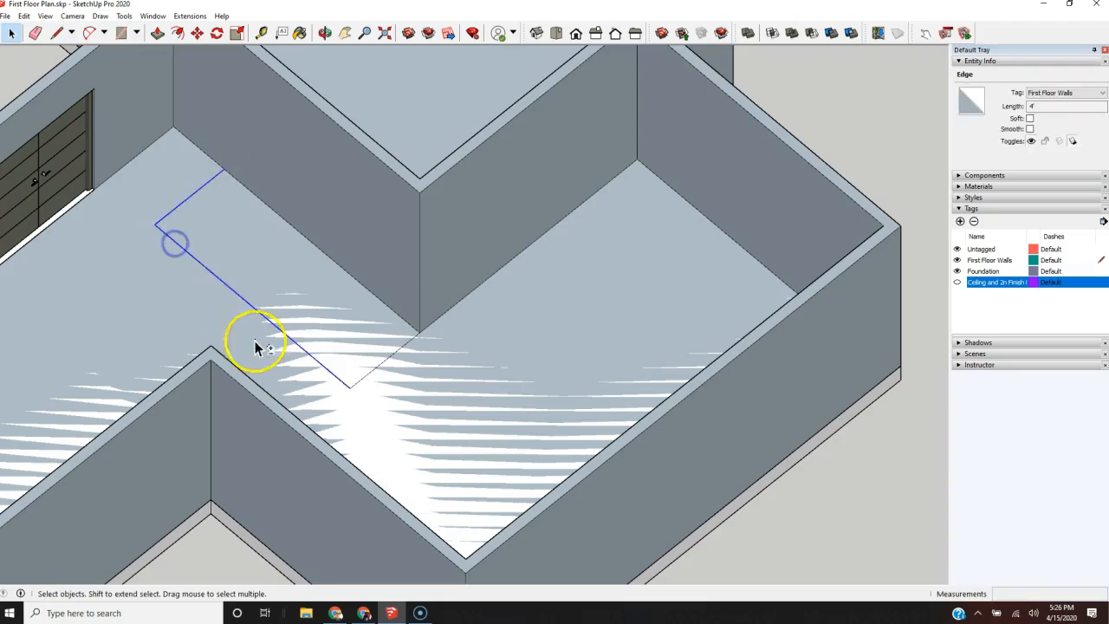
left_click(373, 371, "shift")
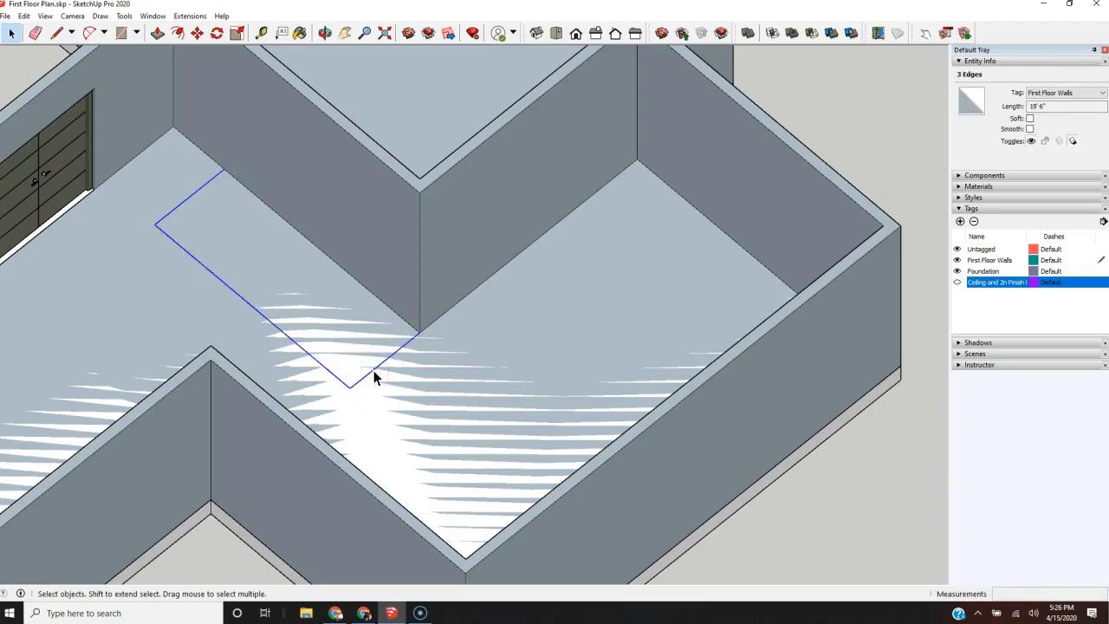
key("m")
left_click(156, 225)
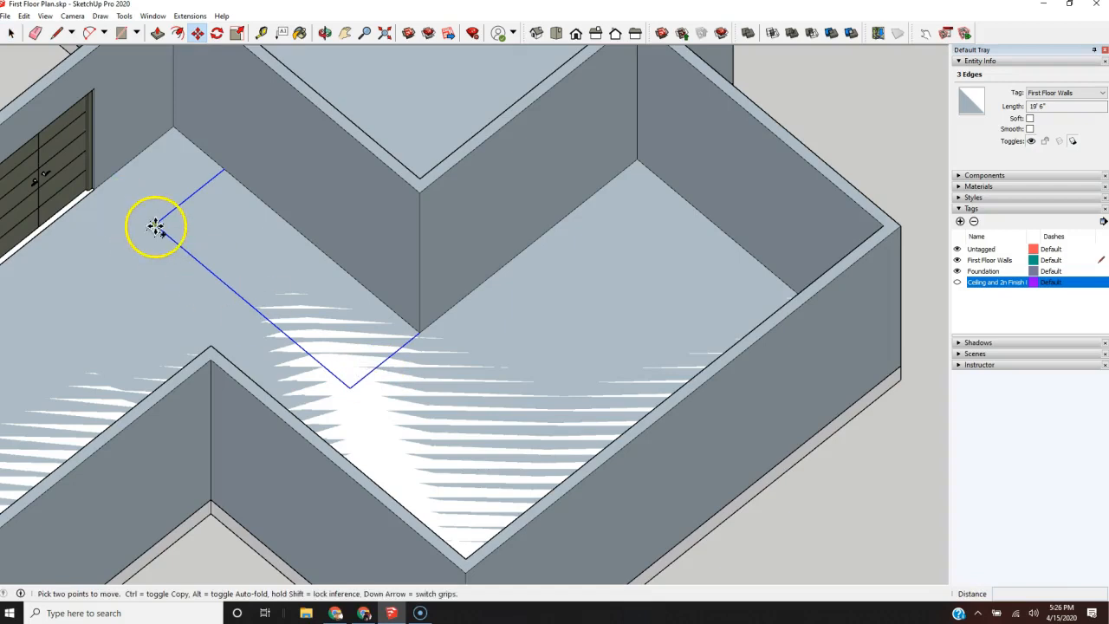
key("ctrl")
scroll(124, 260, "down", 5)
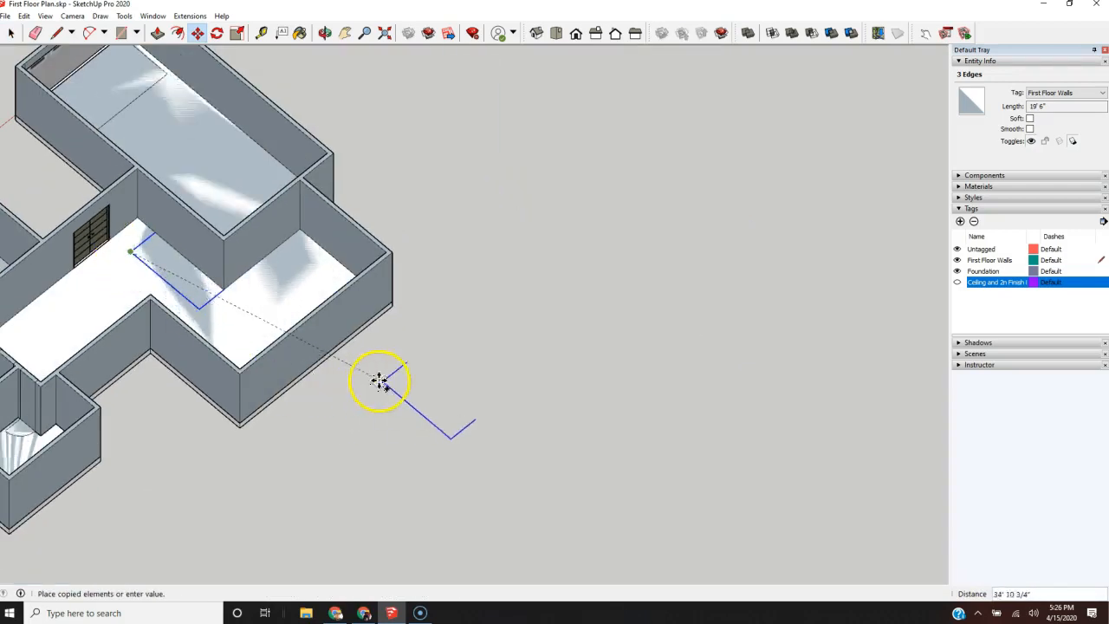
left_click(310, 410)
scroll(371, 425, "up", 3)
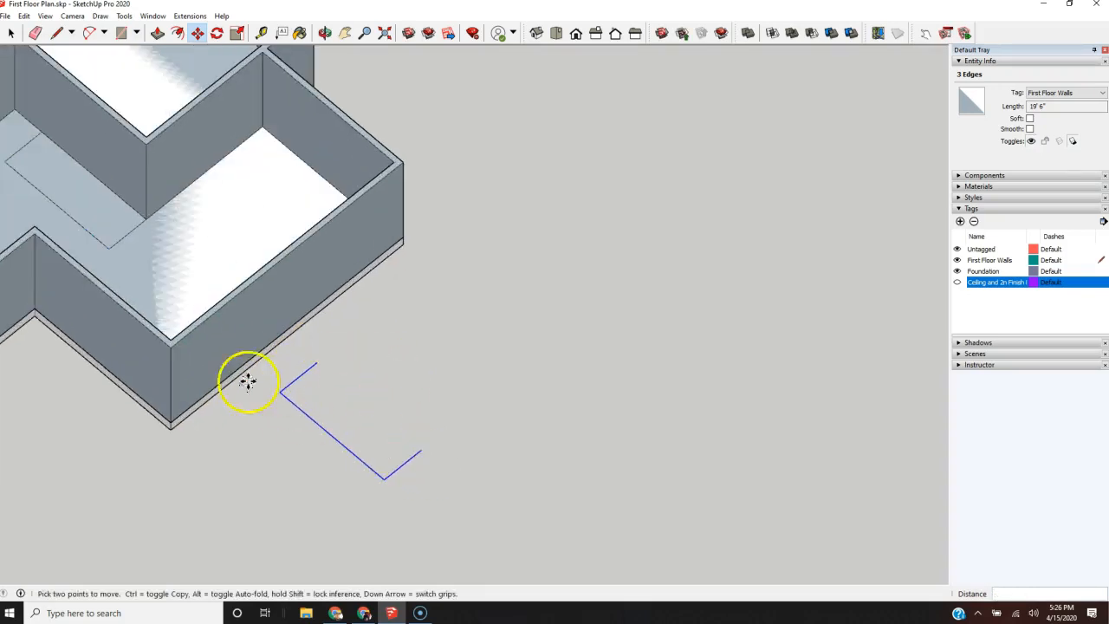
Step: From the copied outline's open end nearest the house, draw a 6" riser line along the red axis and an 11" tread line along the green axis
scroll(632, 441, "down", 3)
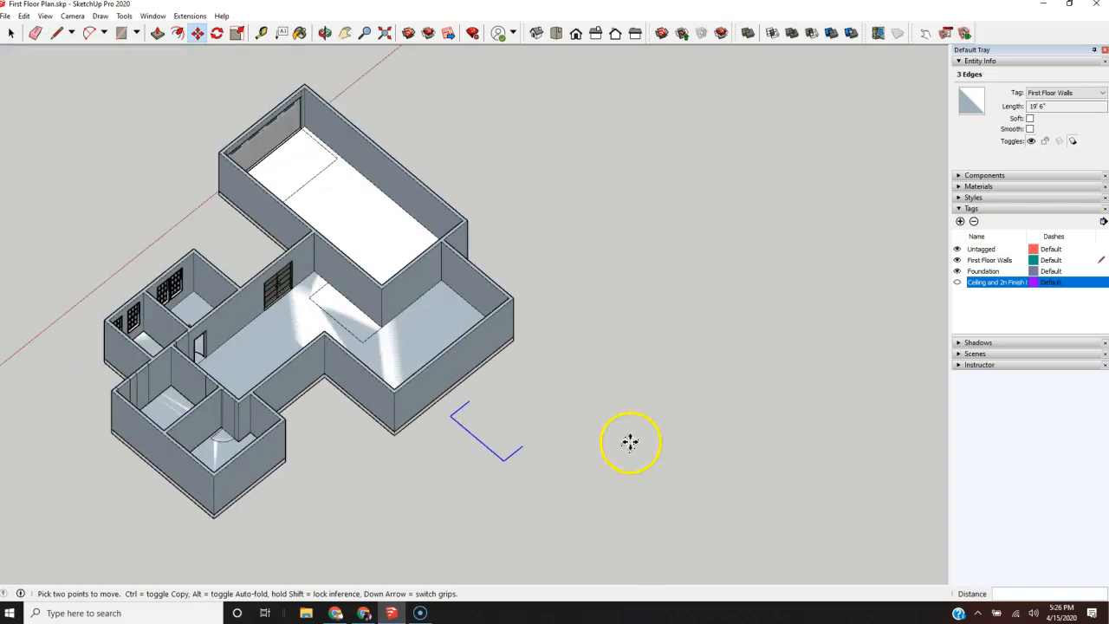
mouse_move(485, 468)
middle_mouse_down()
mouse_move(676, 329)
mouse_move(708, 364)
middle_mouse_up()
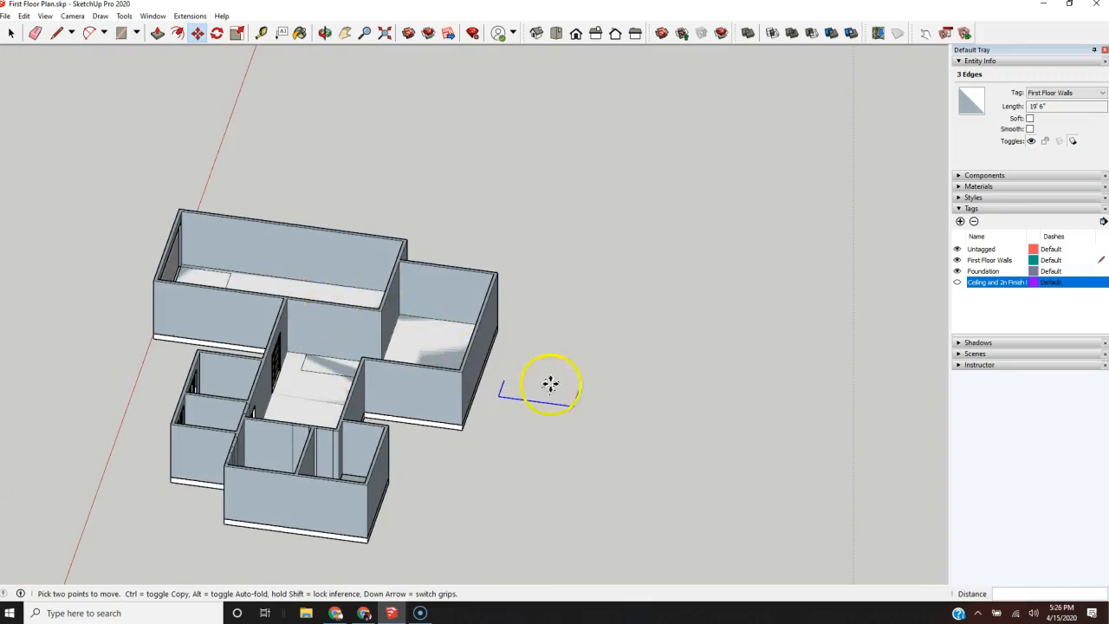
scroll(570, 405, "up", 5)
scroll(569, 408, "up", 3)
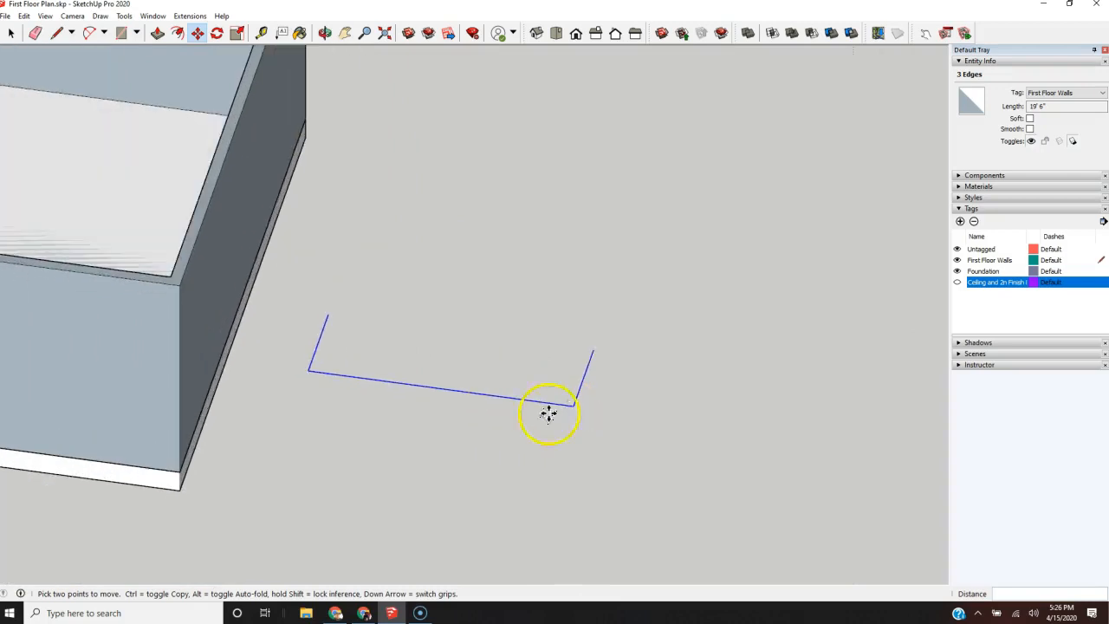
scroll(460, 445, "down", 5)
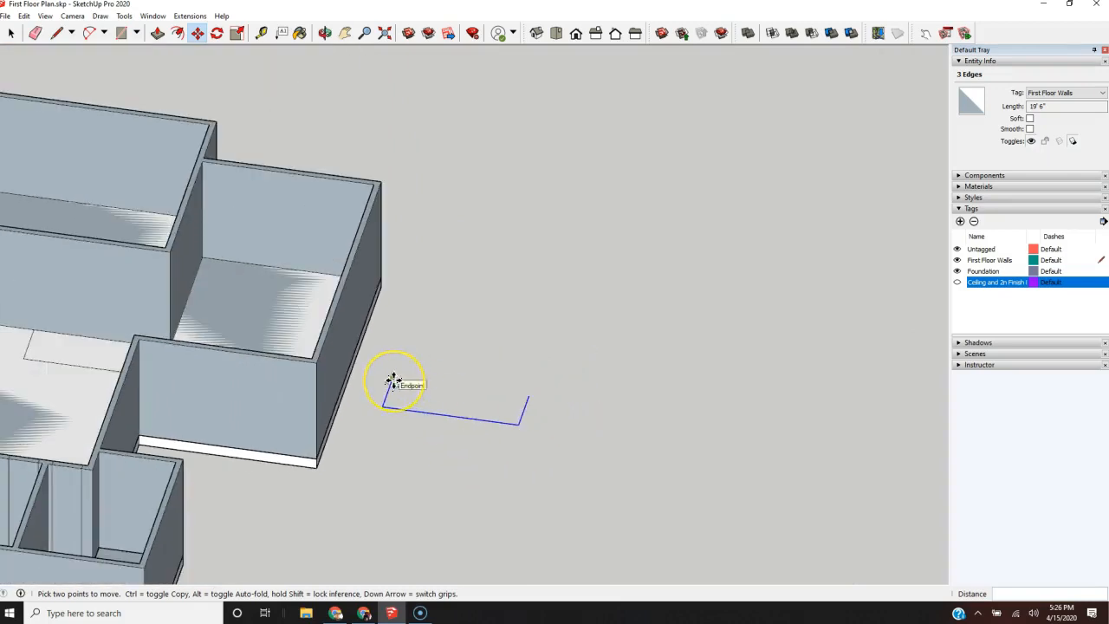
scroll(394, 383, "up", 3)
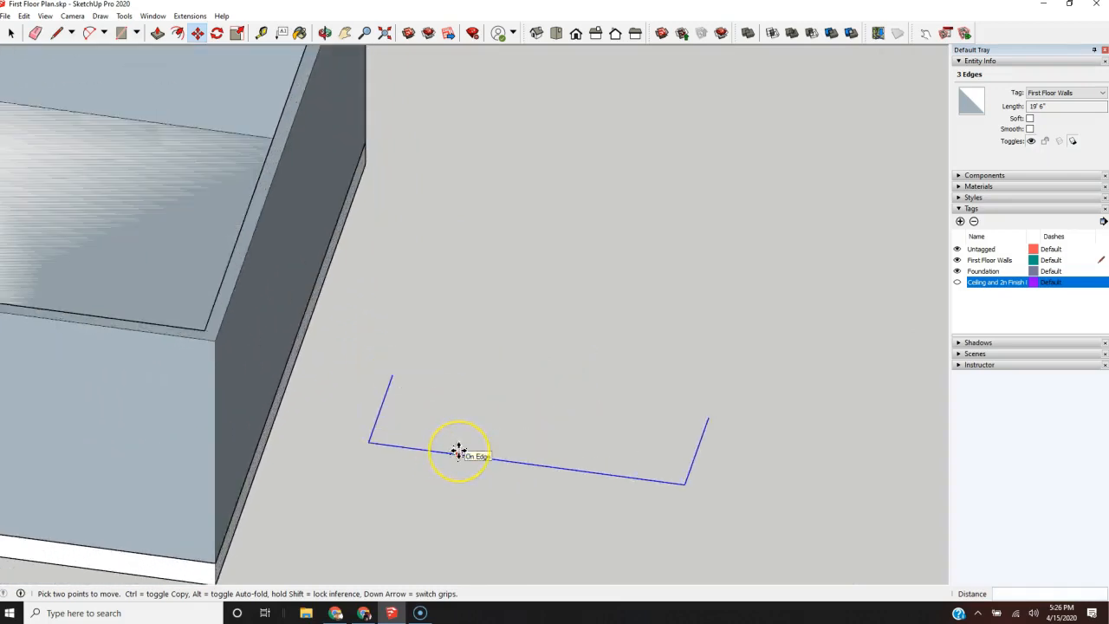
key("l")
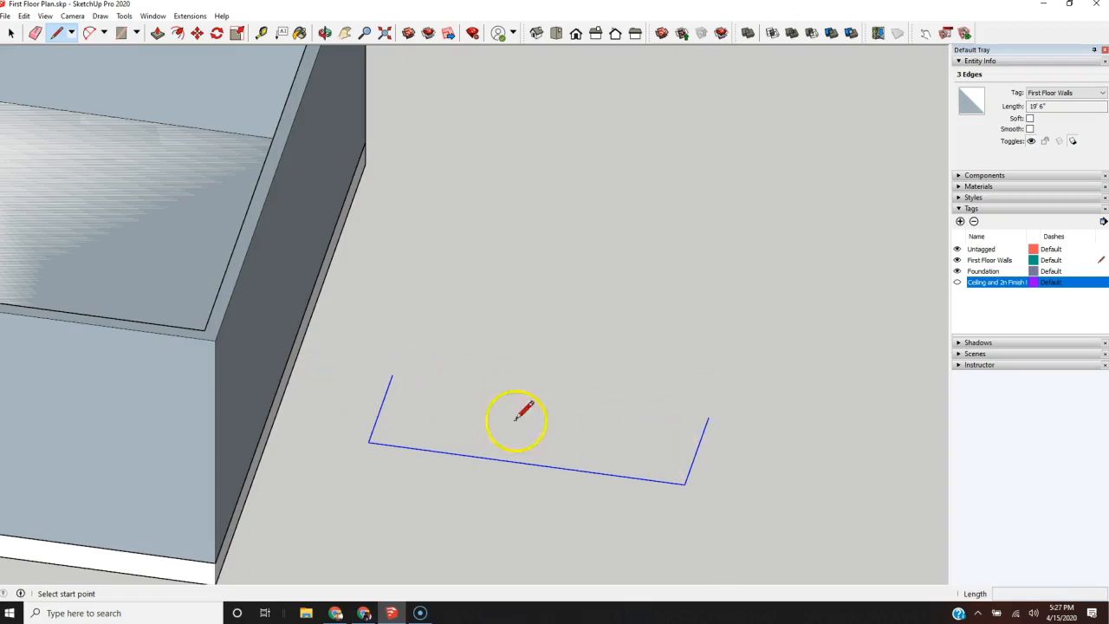
scroll(255, 465, "down", 3)
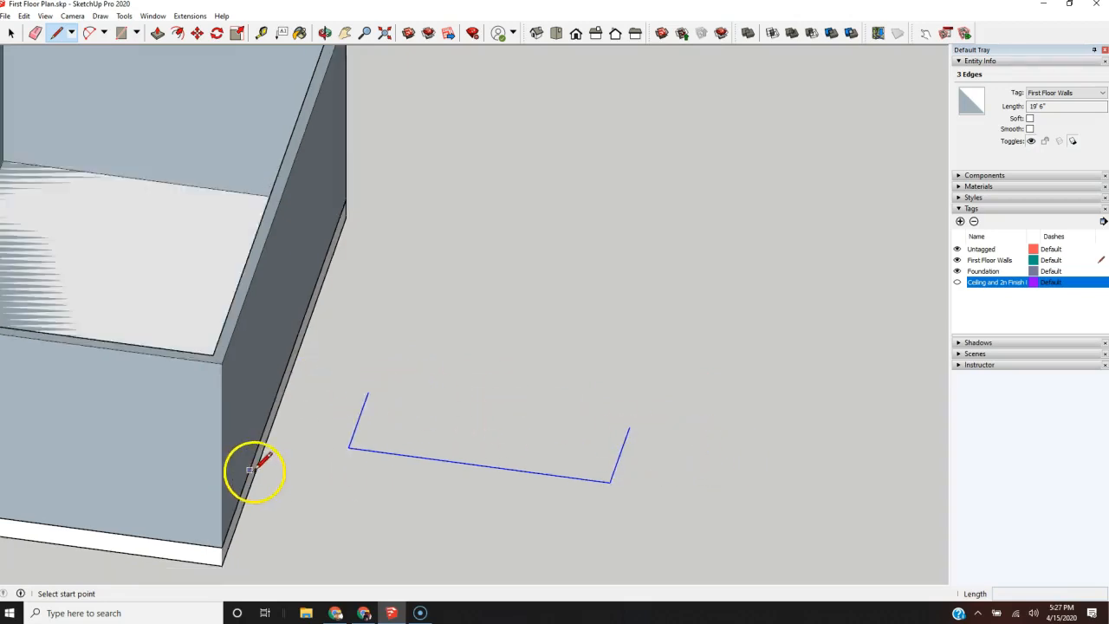
scroll(480, 421, "up", 3)
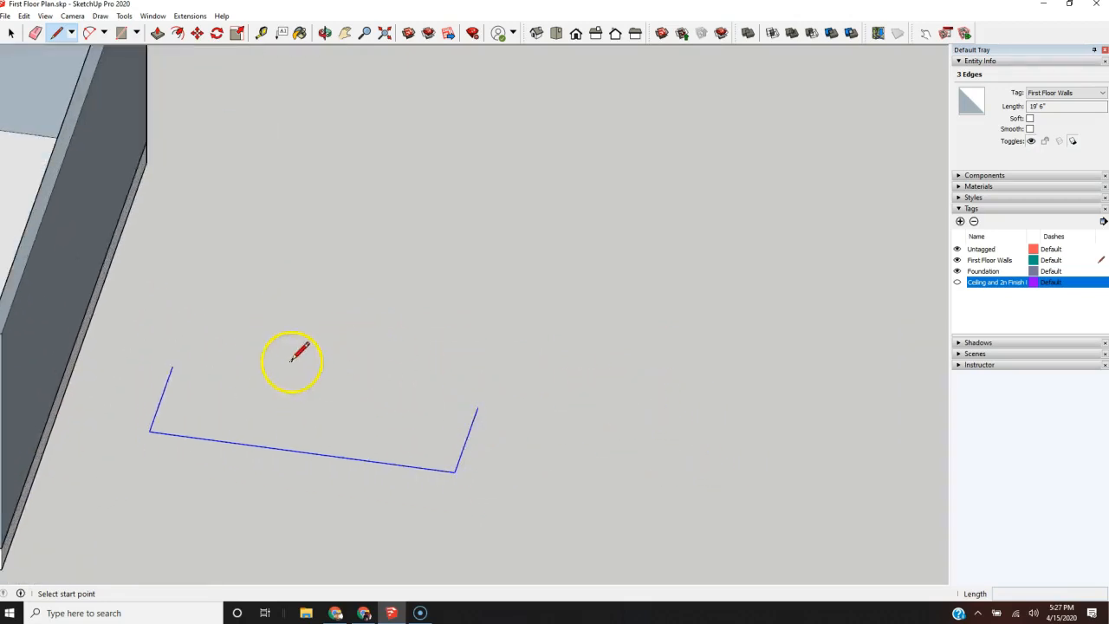
left_click(172, 365)
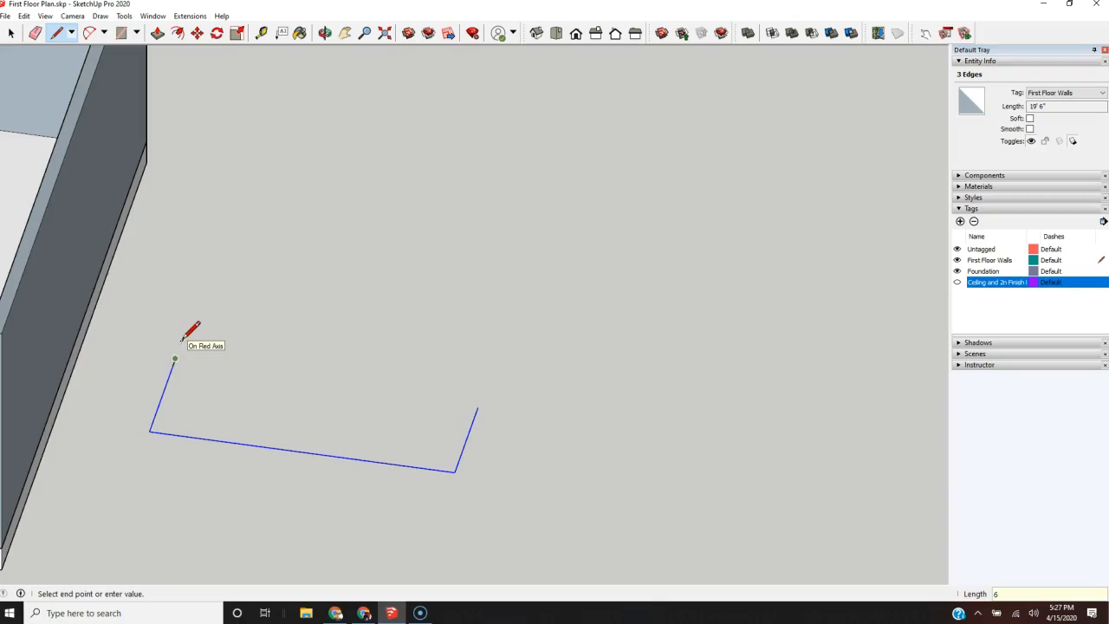
left_click(218, 361)
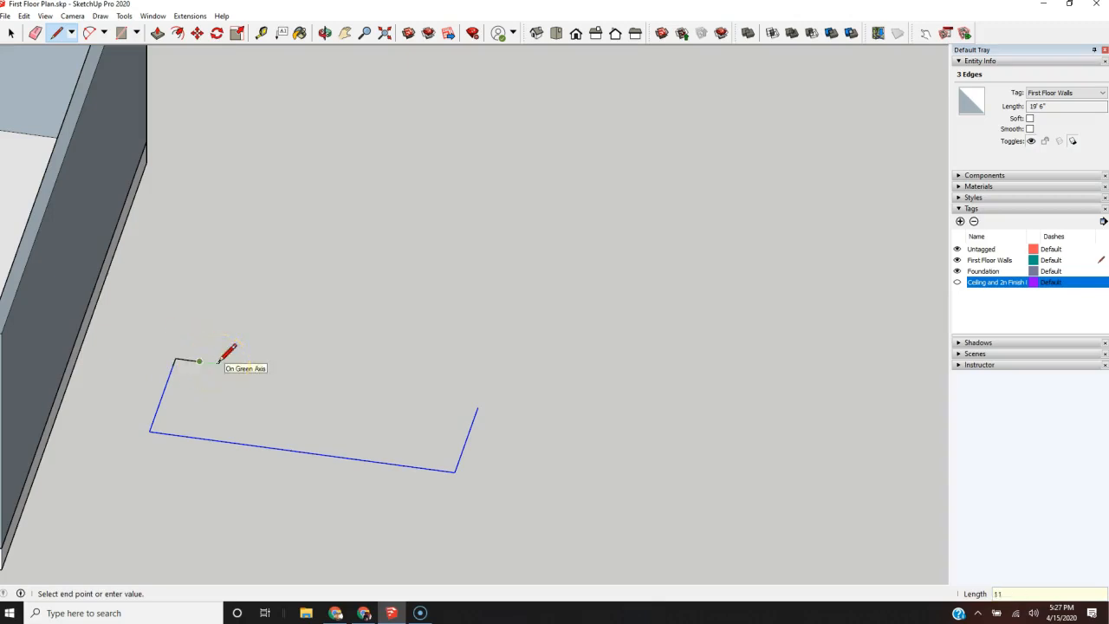
Step: Copy the riser and tread edges to the end of the tread and repeat the copy 20 times to form a stair profile
key("space")
left_click(189, 361)
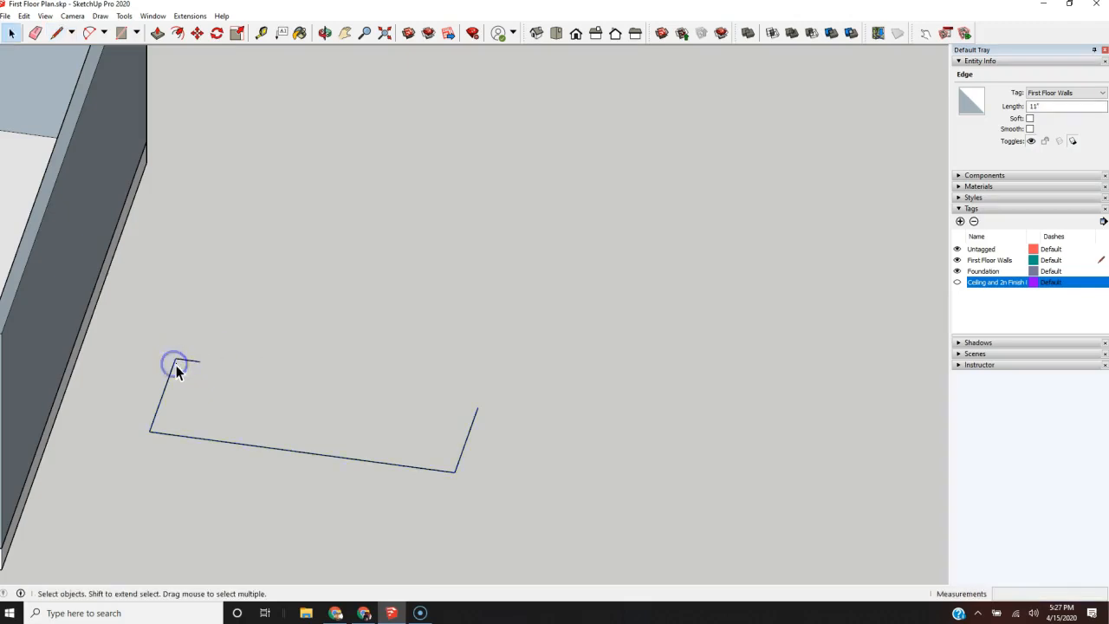
left_click(193, 360, "shift")
left_click(194, 362, "shift")
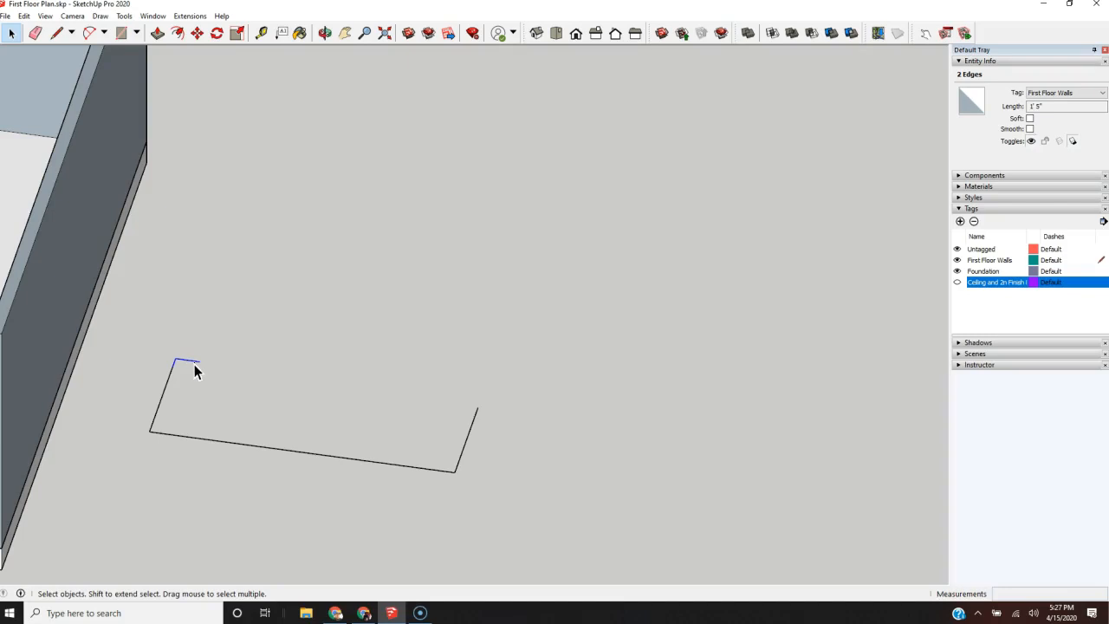
key("m")
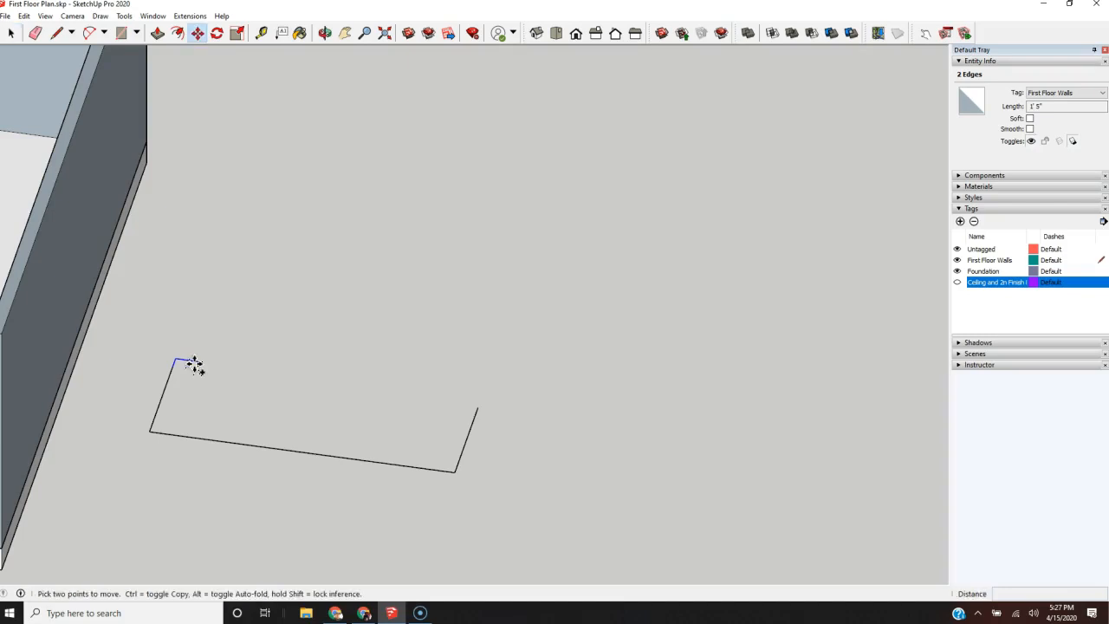
key("ctrl")
left_click(174, 365)
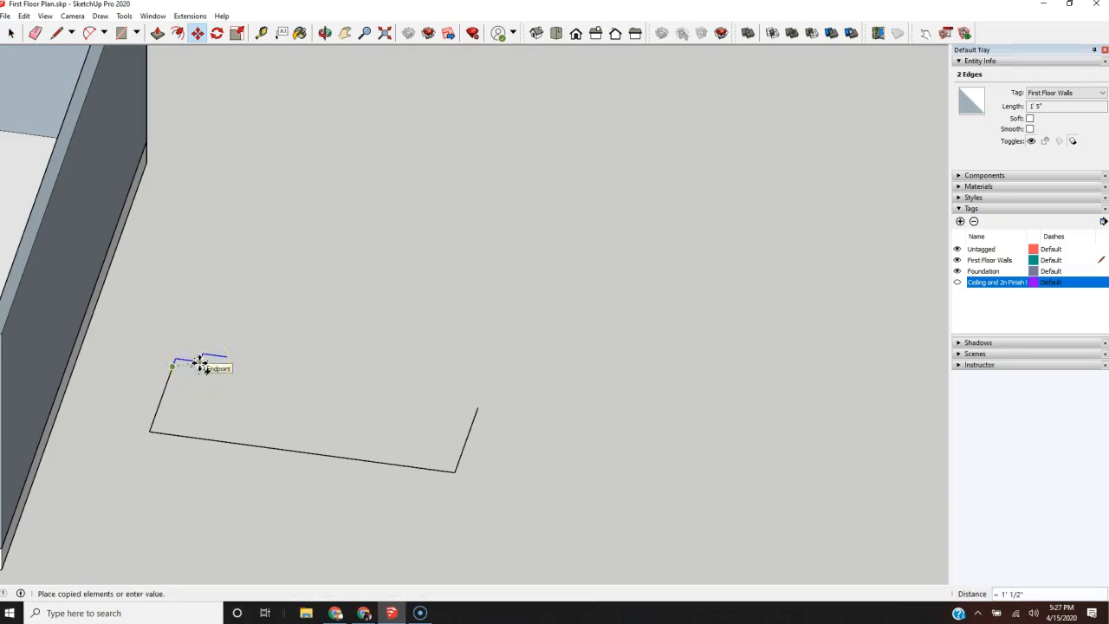
left_click(200, 364)
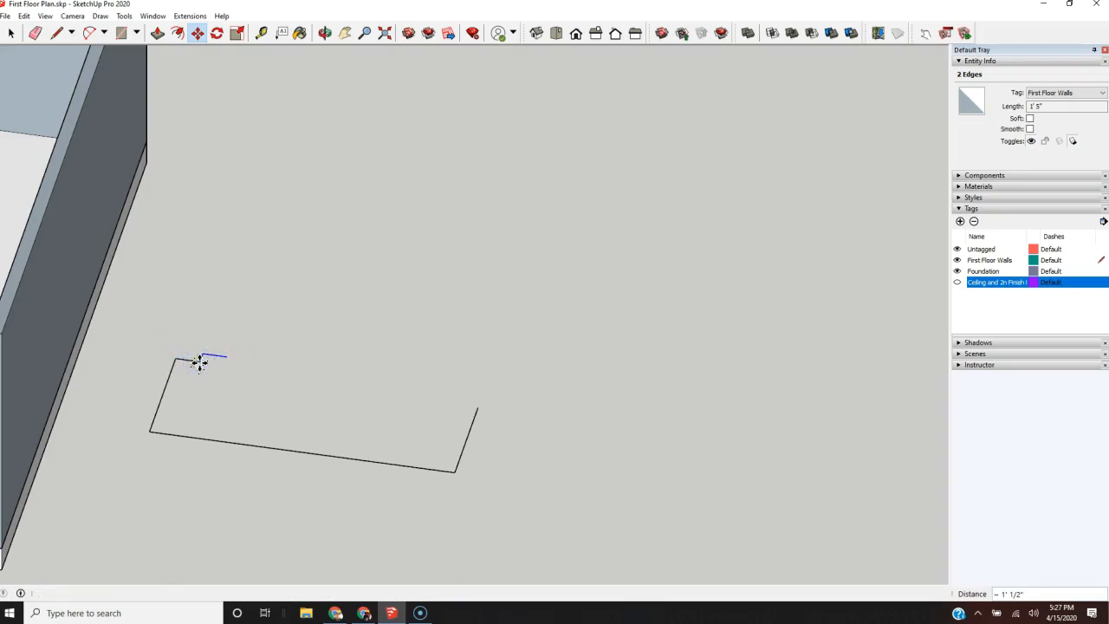
key("Return")
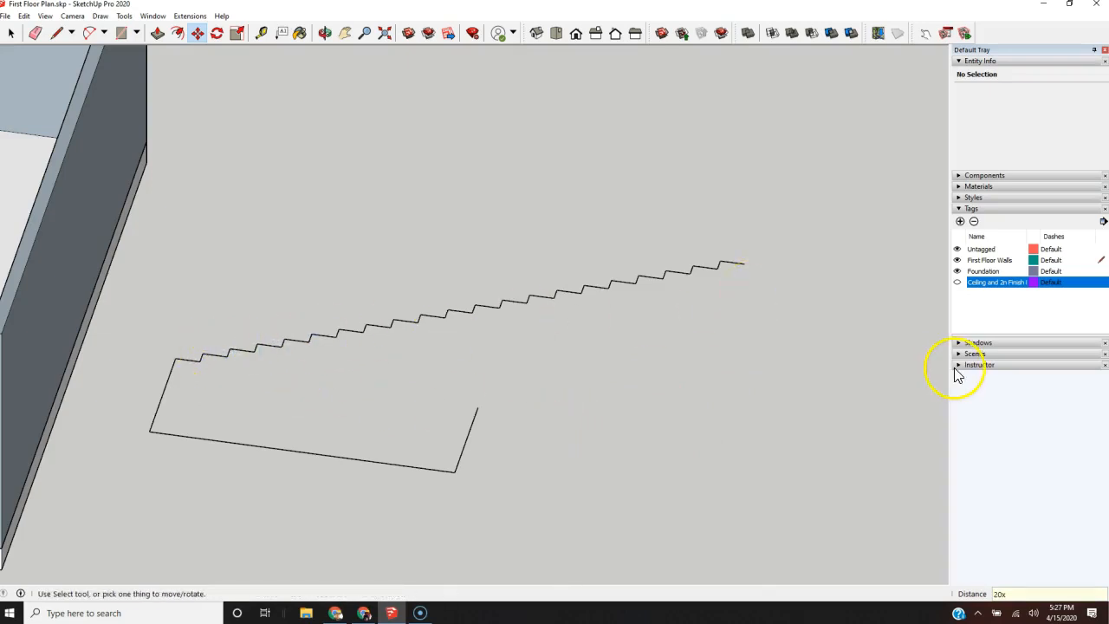
scroll(618, 330, "down", 5)
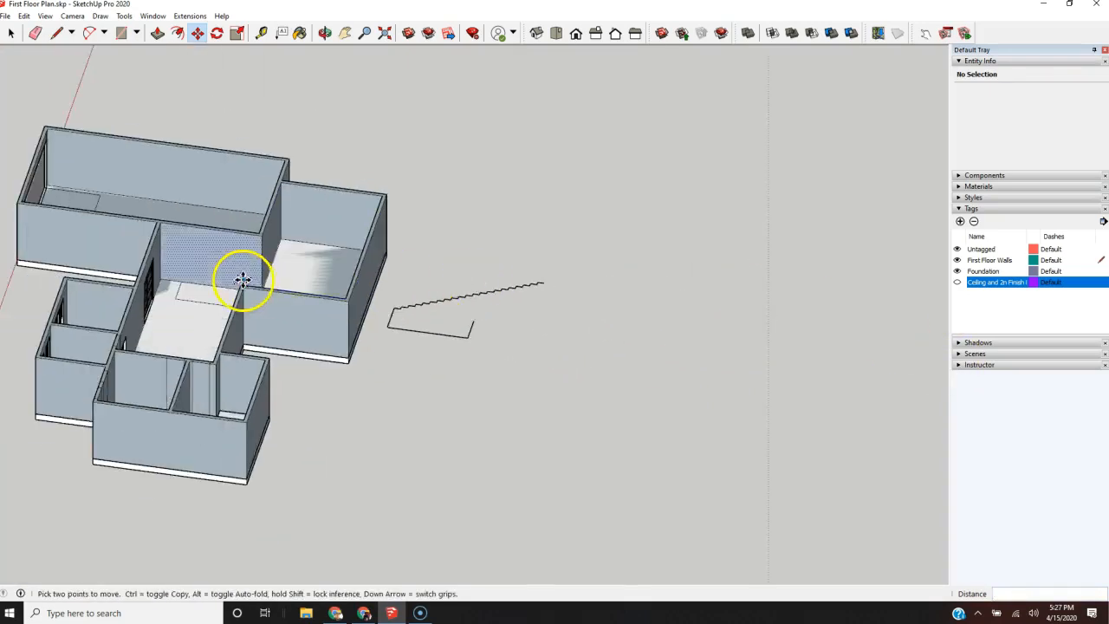
Step: Compare the stair outline inside the house with the copied outline and stair profile outside from several angles
scroll(217, 280, "up", 5)
mouse_move(165, 289)
middle_mouse_down()
mouse_move(304, 339)
mouse_move(217, 352)
middle_mouse_up()
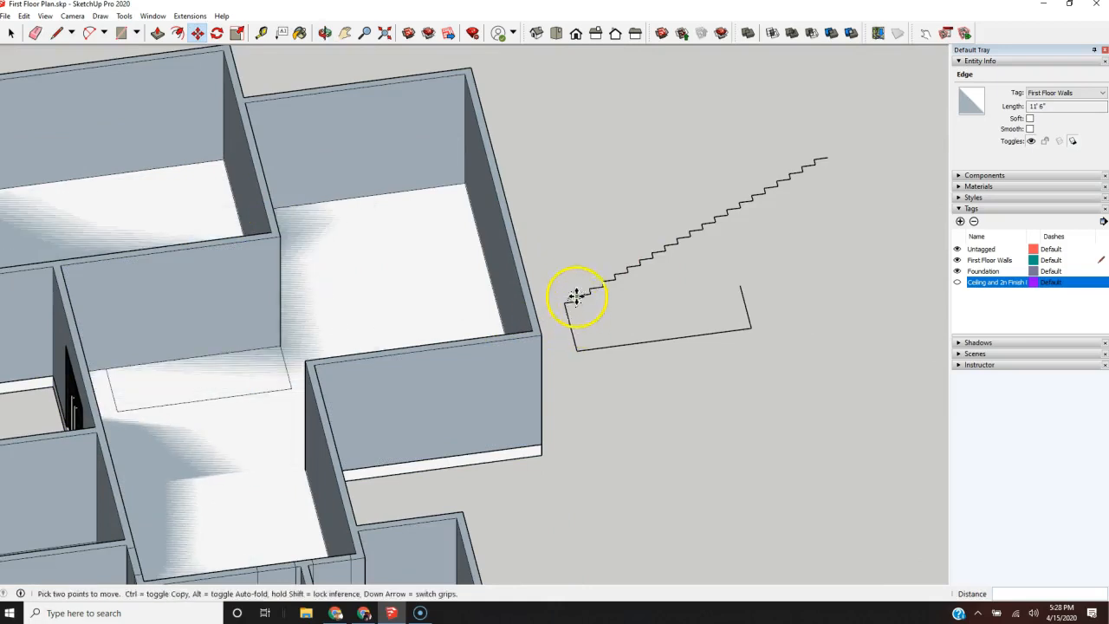
scroll(220, 387, "down", 2)
scroll(231, 398, "up", 2)
middle_click_drag(242, 410, 141, 476)
scroll(359, 470, "down", 3)
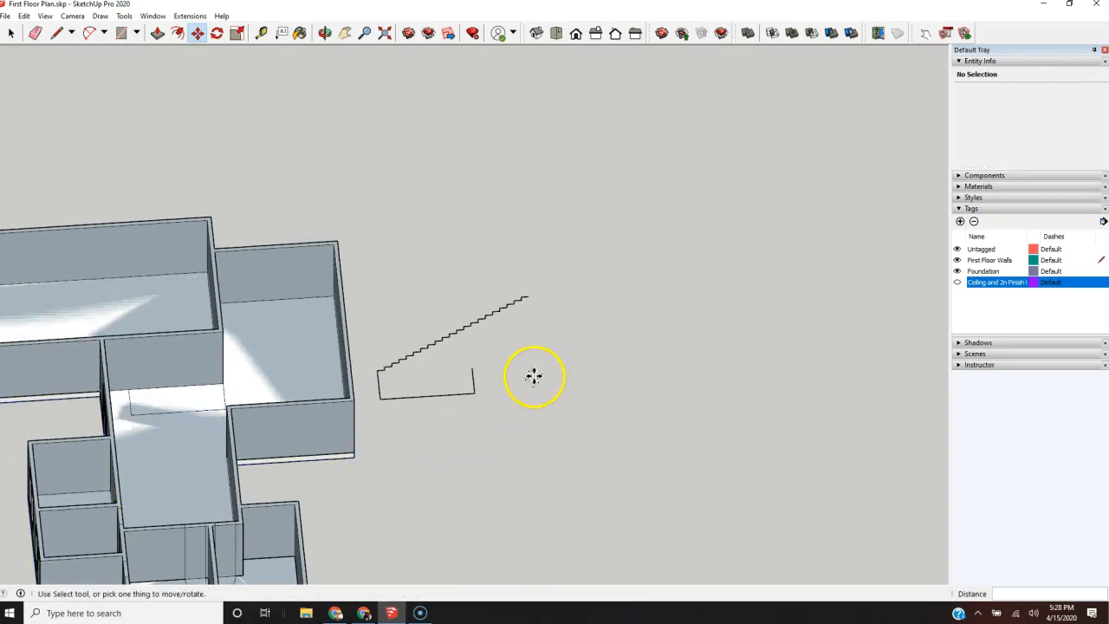
scroll(565, 368, "up", 1)
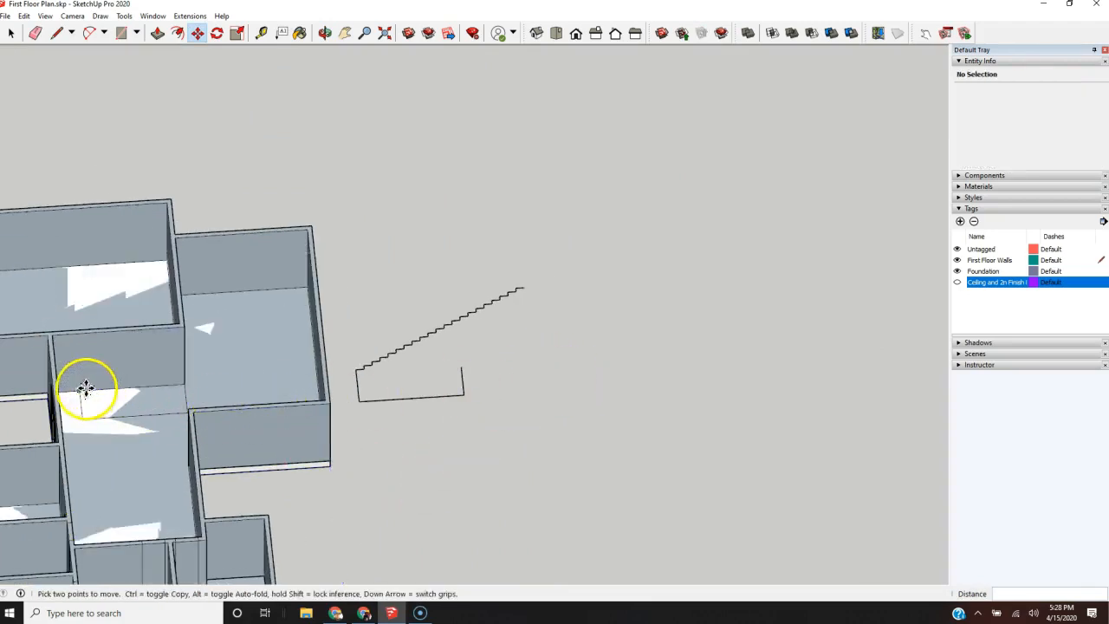
mouse_move(170, 371)
middle_mouse_down()
mouse_move(161, 339)
mouse_move(426, 379)
middle_mouse_up()
scroll(438, 355, "down", 3)
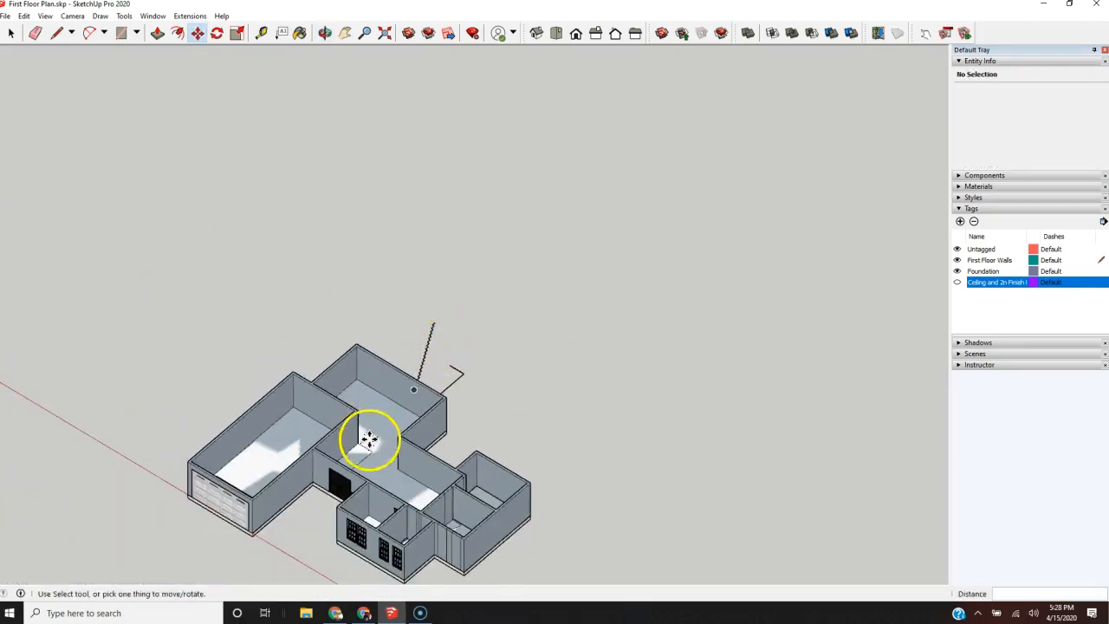
scroll(364, 437, "up", 3)
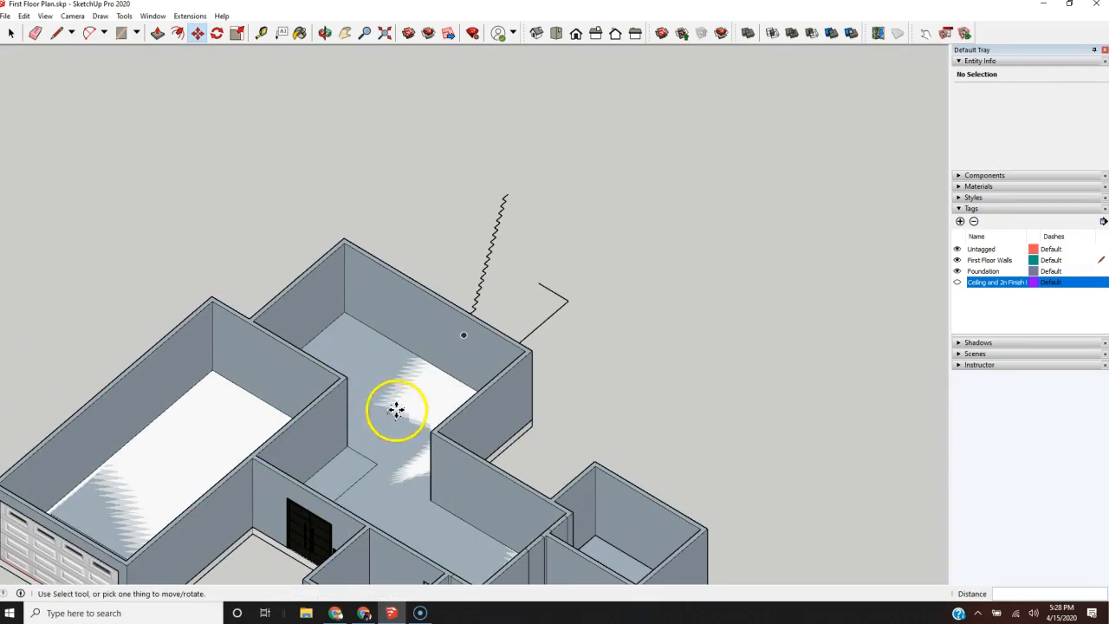
scroll(96, 485, "down", 2)
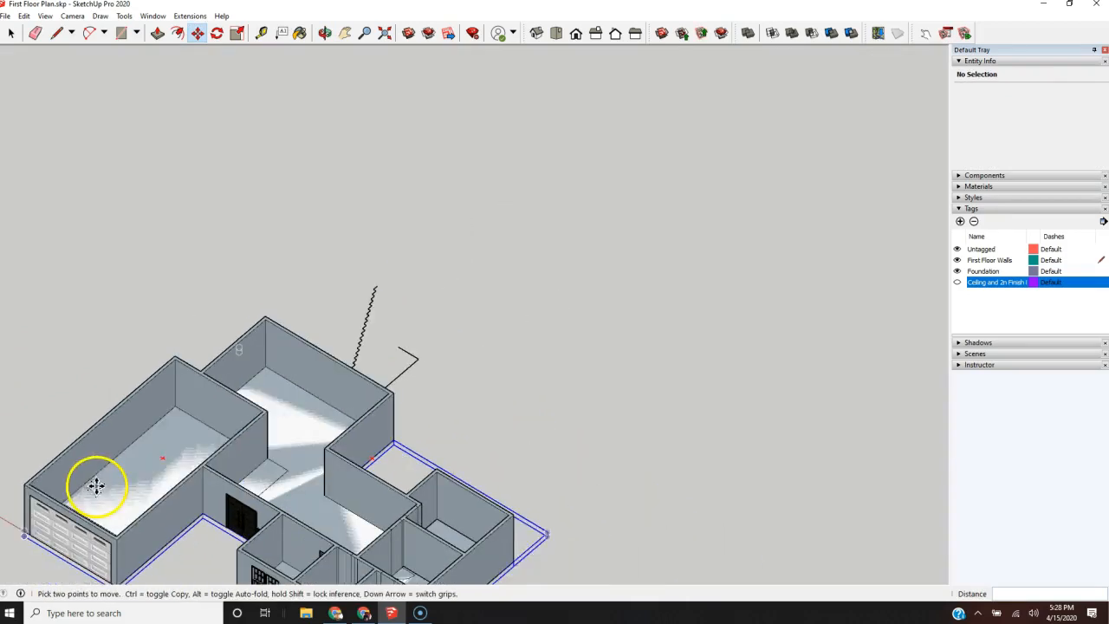
scroll(445, 343, "up", 3)
scroll(510, 333, "up", 1)
Step: Draw a line about 9' 6" long along the red axis from the copied outline's open far end across the stair profile
mouse_move(510, 332)
middle_mouse_down()
mouse_move(335, 453)
mouse_move(317, 547)
middle_mouse_up()
key("l")
left_click(371, 257)
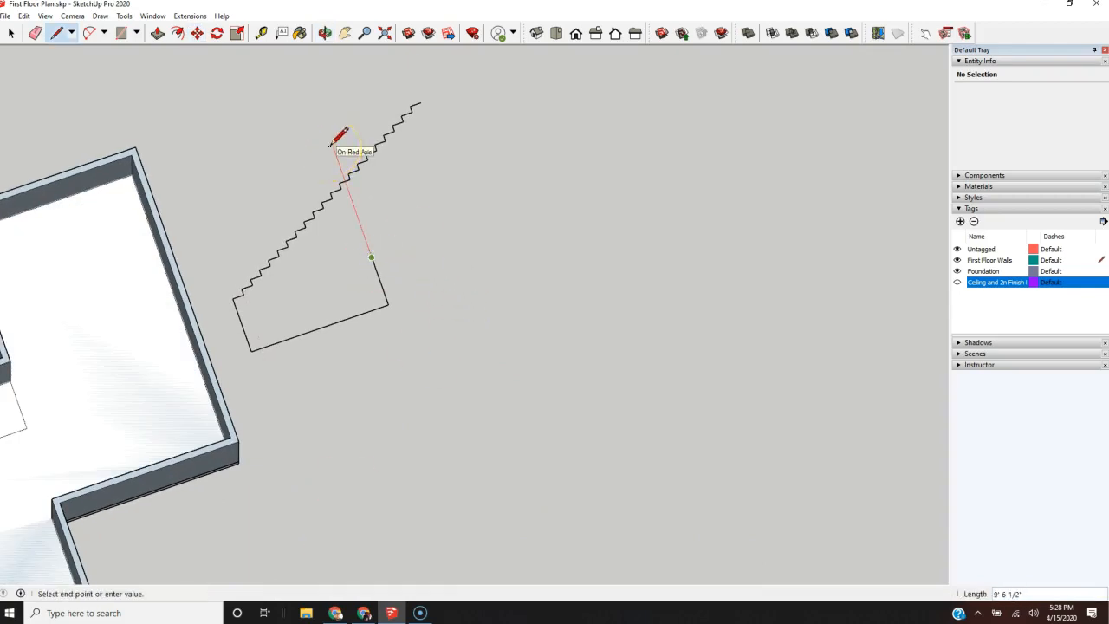
left_click(331, 145)
key("space")
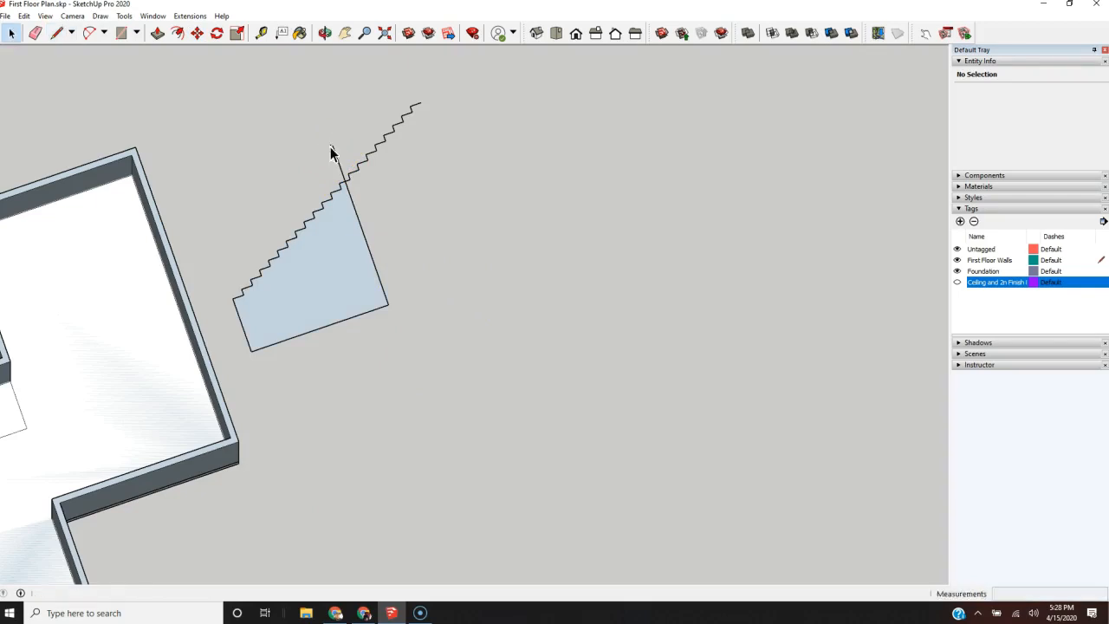
Step: Delete the face enclosed by the stair profile, the copied outline and the crossing line
scroll(334, 185, "up", 5)
left_click(362, 287)
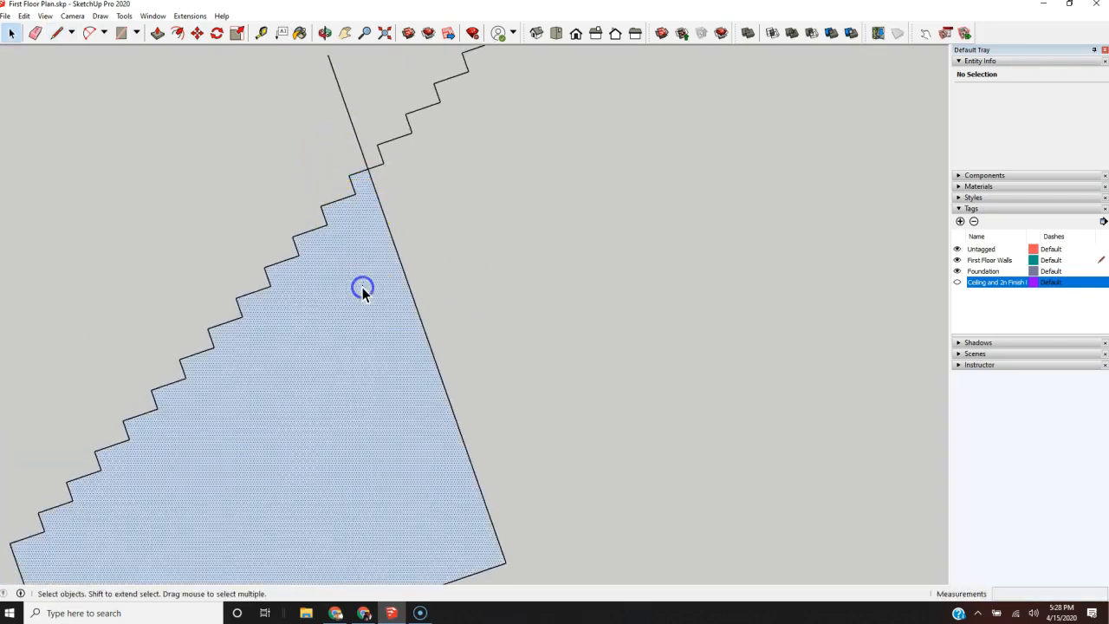
scroll(468, 207, "down", 1)
left_click(467, 208)
Step: Copy the riser and tread edges from the first step to the crossing line about 28' 11" along the green axis
scroll(468, 208, "down", 2)
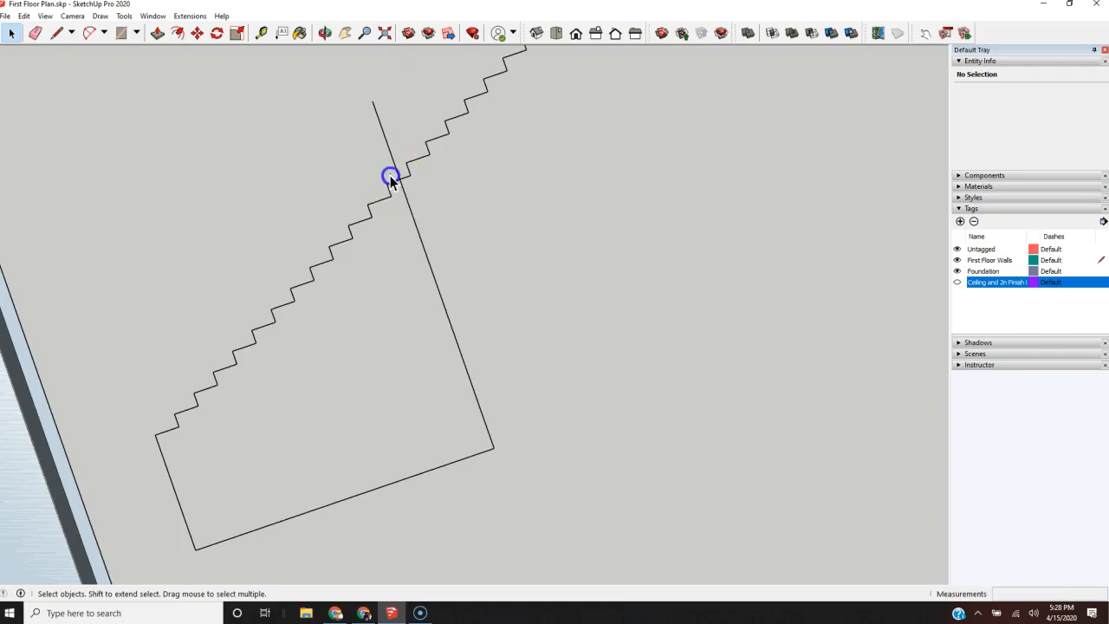
left_click(168, 436)
left_click(158, 440)
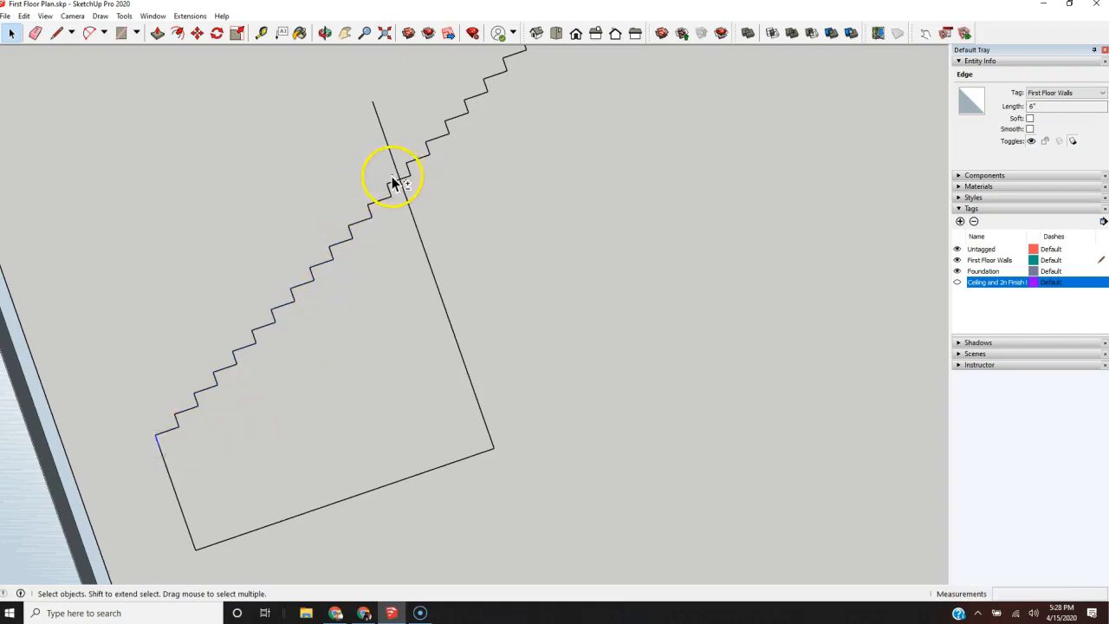
left_click_drag(389, 174, 243, 393)
left_click_drag(166, 438, 166, 437)
key("m")
key("ctrl")
left_click(158, 448)
scroll(98, 482, "down", 5)
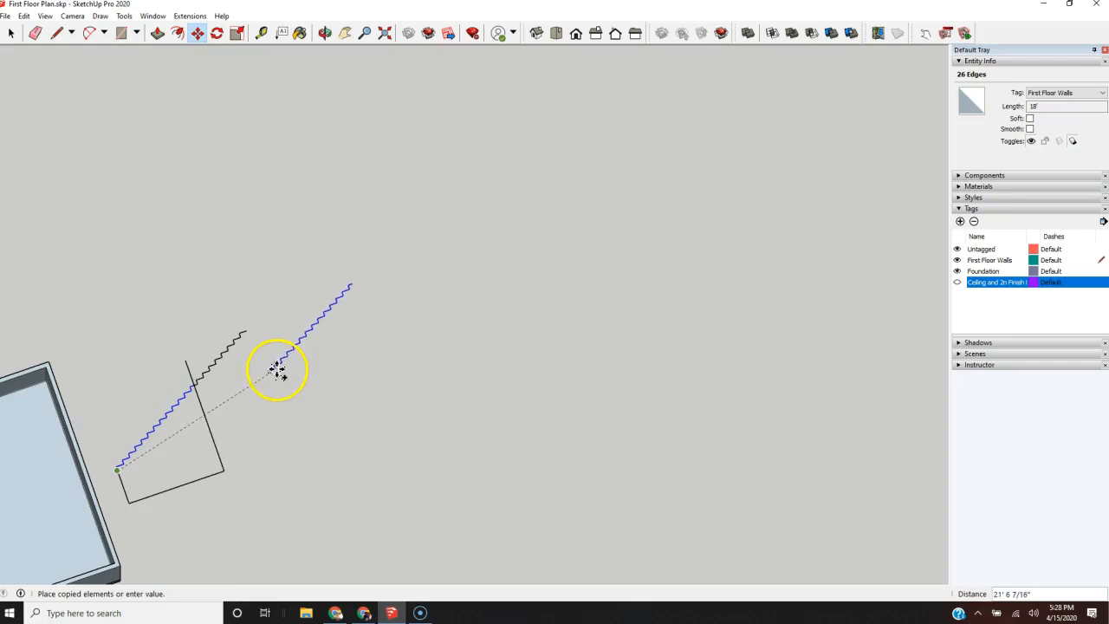
left_click(357, 388)
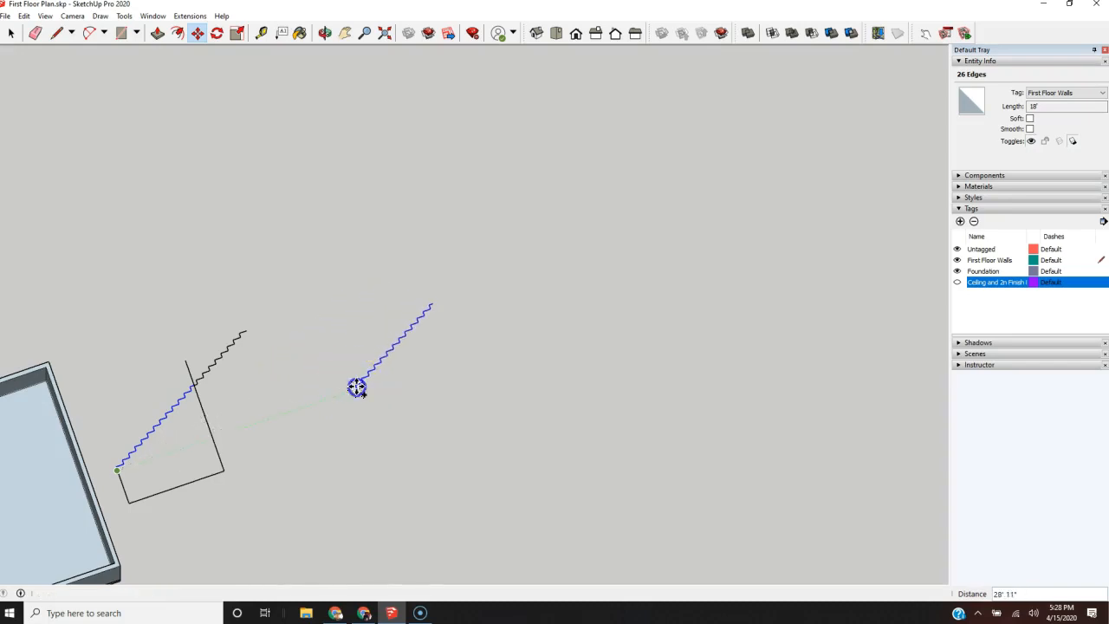
Step: Draw an 11" line along the green axis from the foot of the copied profile's first riser
scroll(394, 389, "up", 5)
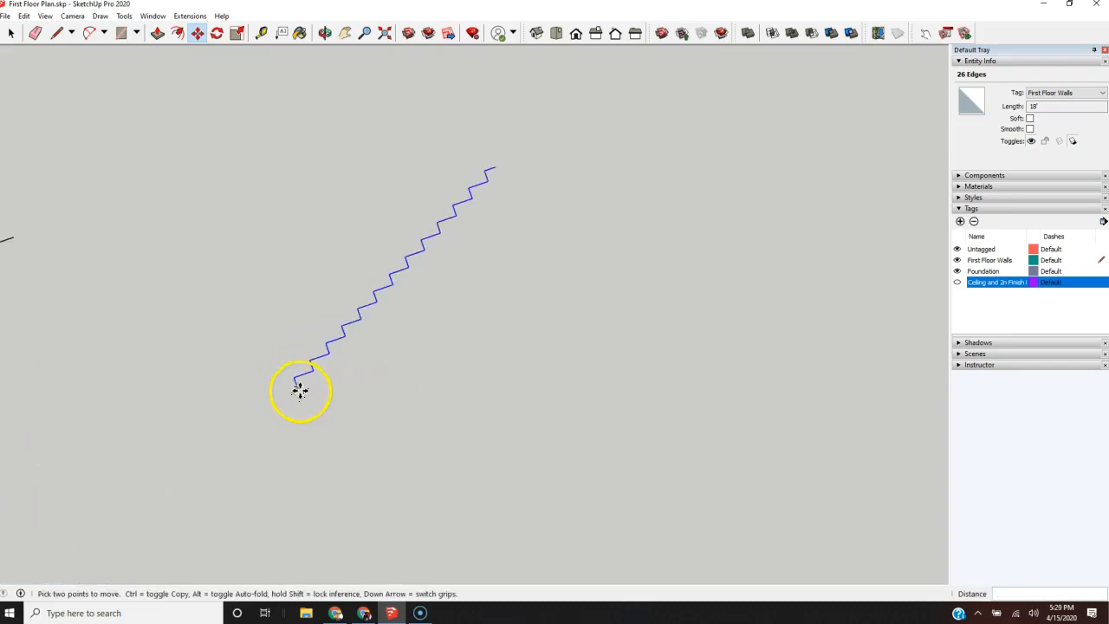
scroll(301, 388, "up", 2)
scroll(301, 387, "up", 2)
scroll(300, 387, "down", 2)
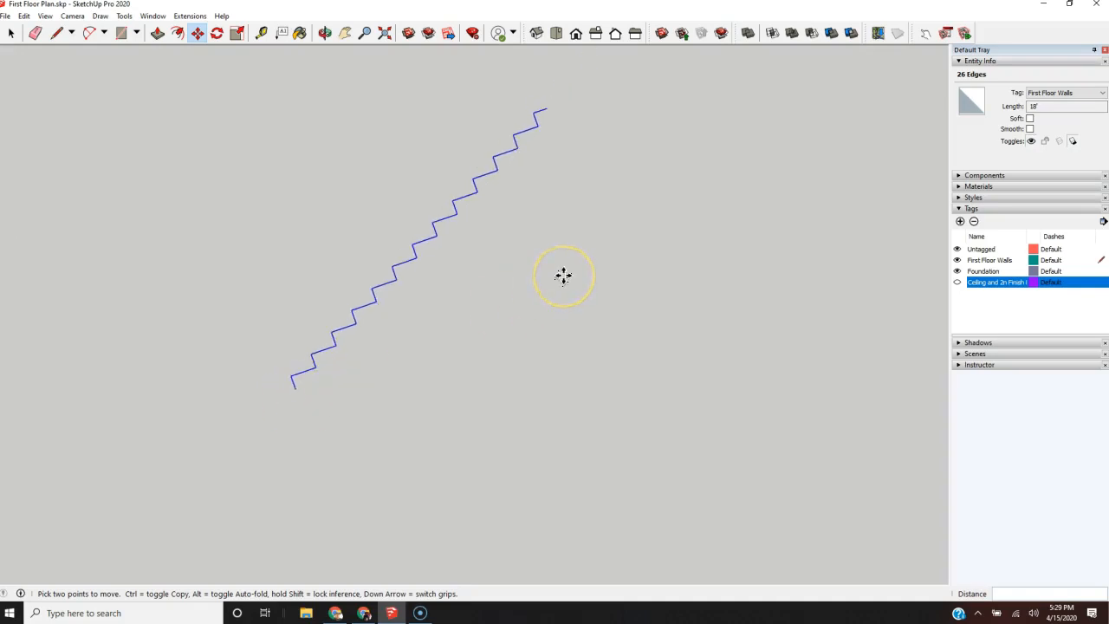
scroll(302, 391, "up", 4)
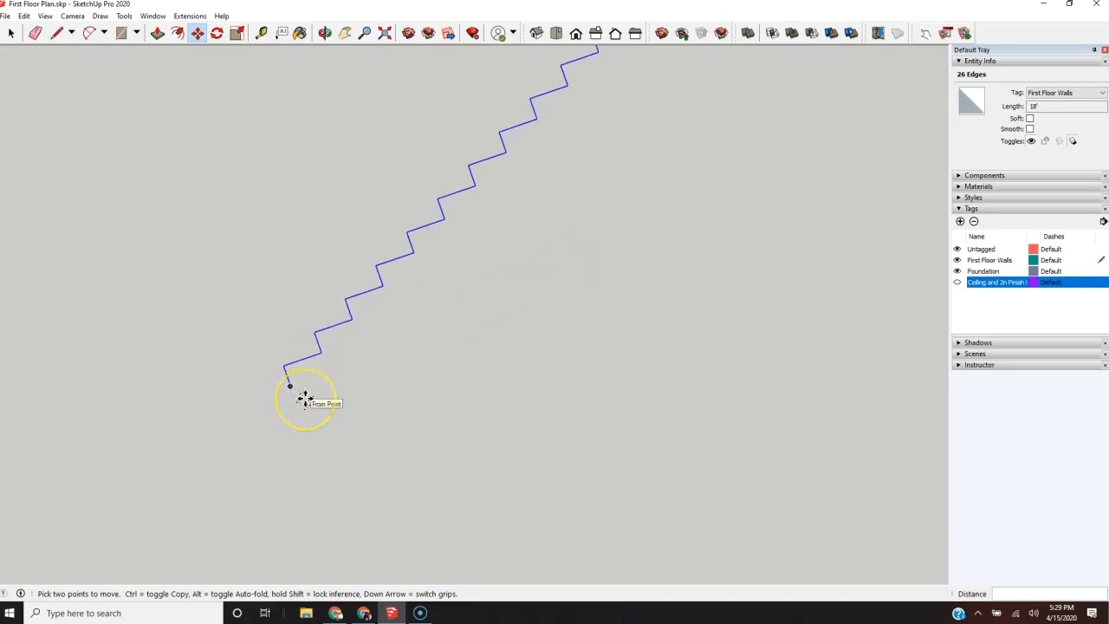
scroll(305, 398, "up", 1)
key("l")
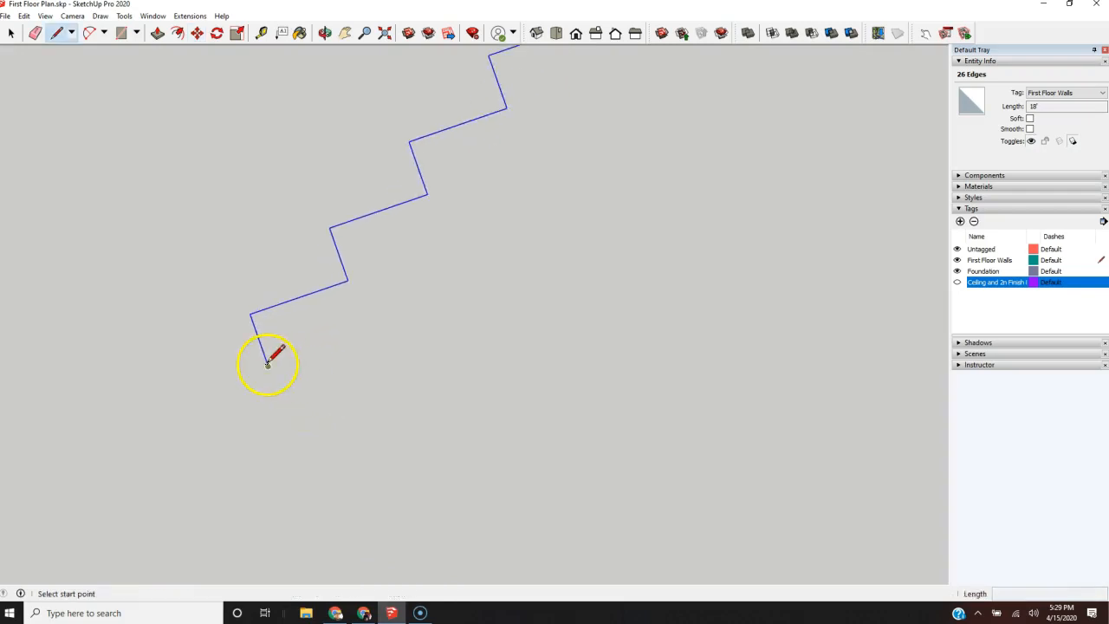
left_click(269, 365)
scroll(322, 386, "down", 2)
scroll(322, 387, "down", 1)
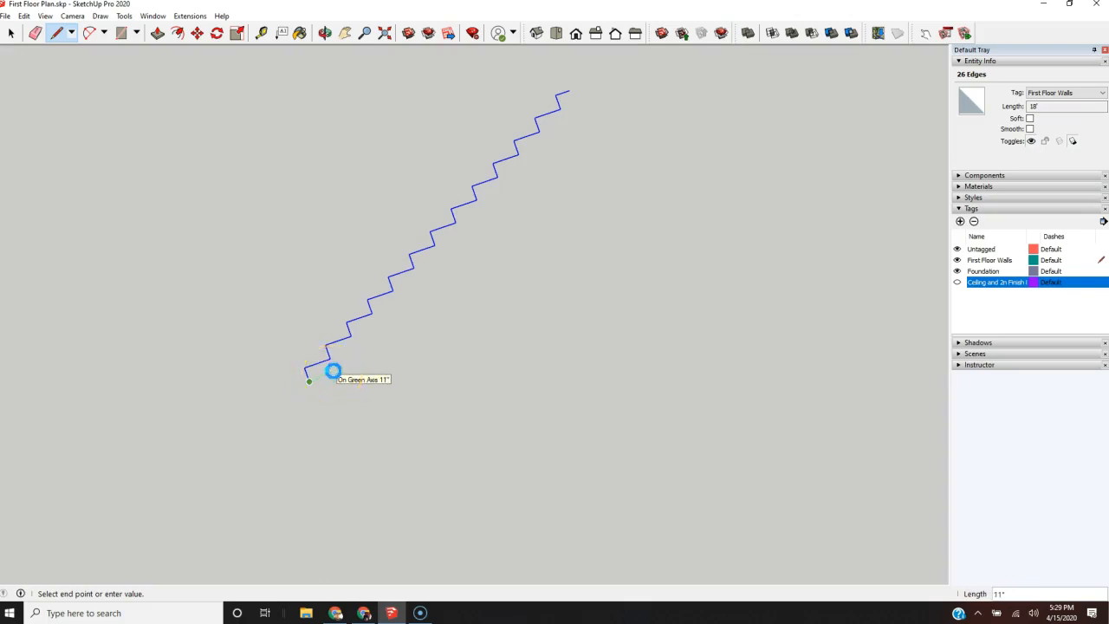
left_click(334, 370)
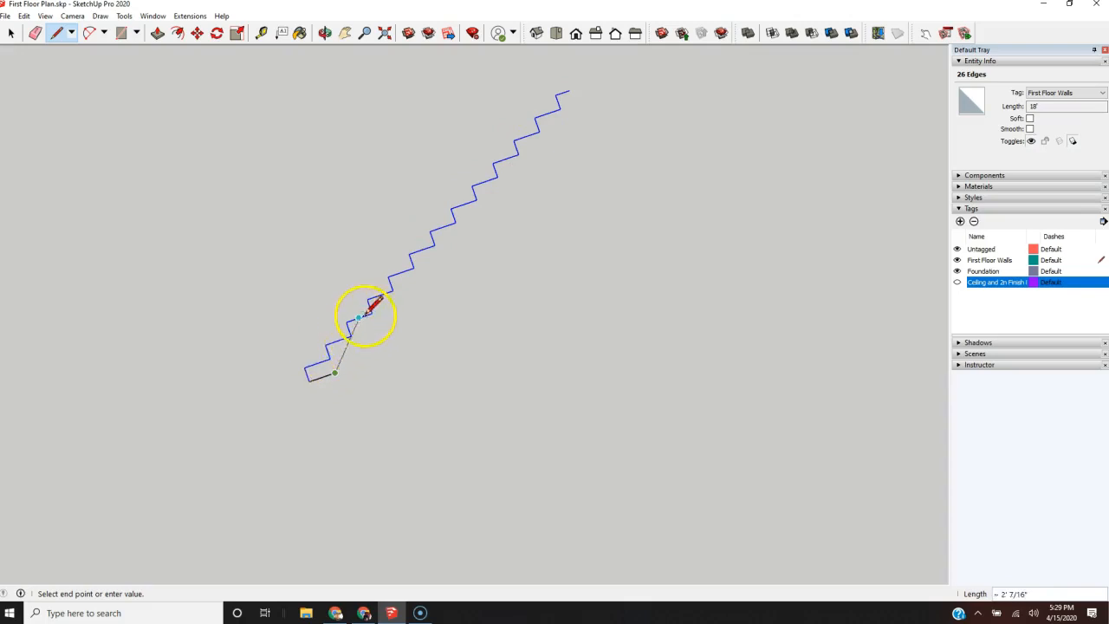
key("Escape")
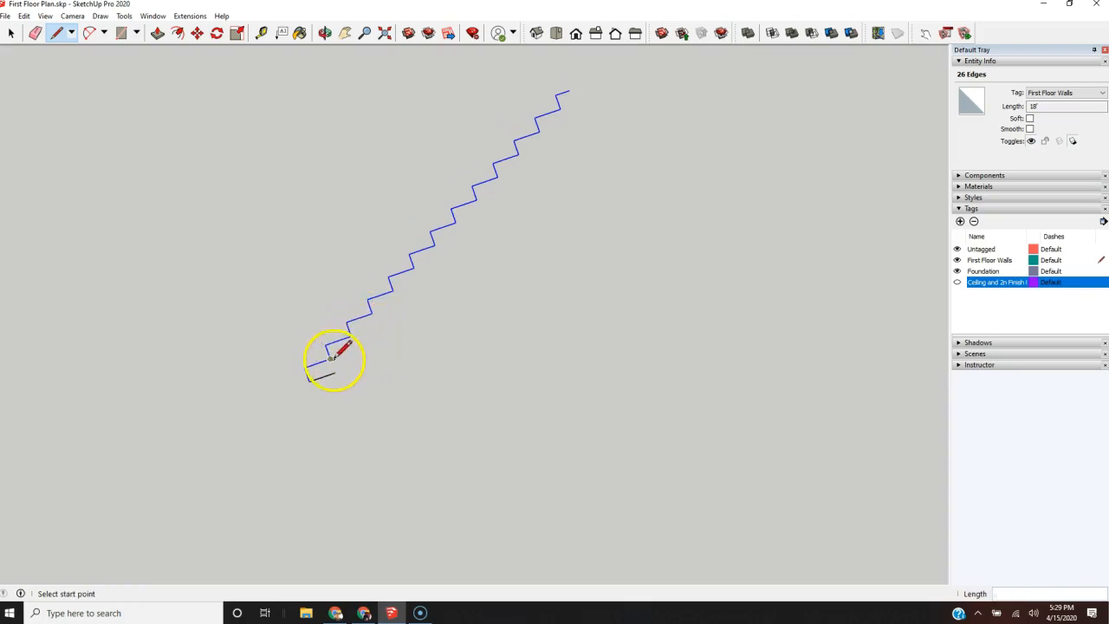
Step: Draw a diagonal line about 11' 6" long under the copied steps, from the second riser's foot to the last riser's foot
left_click(330, 357)
left_click(560, 110)
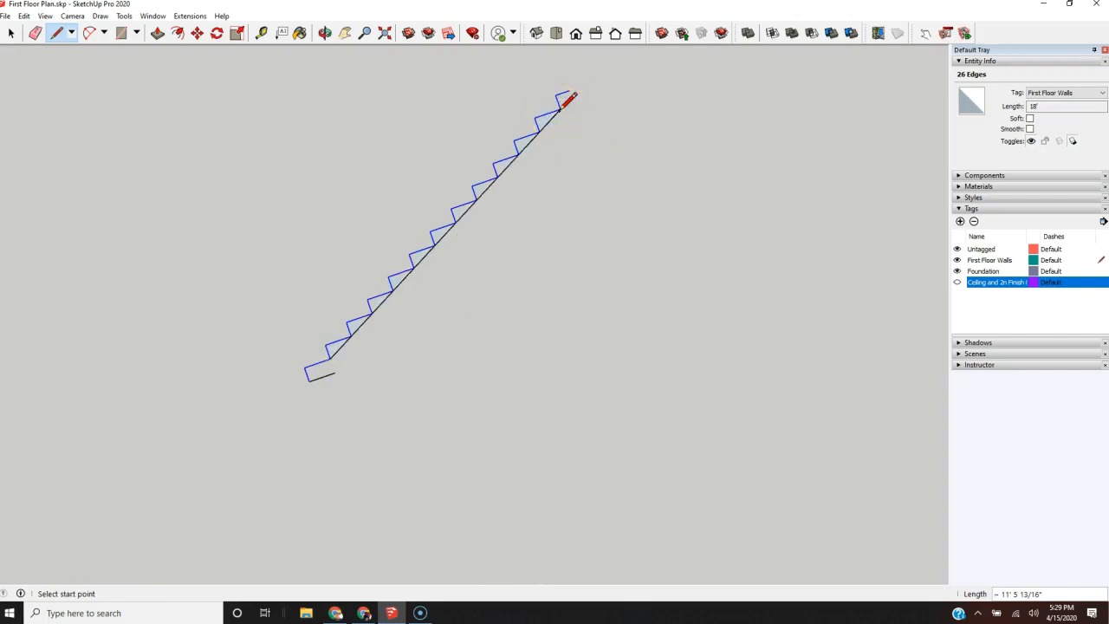
key("m")
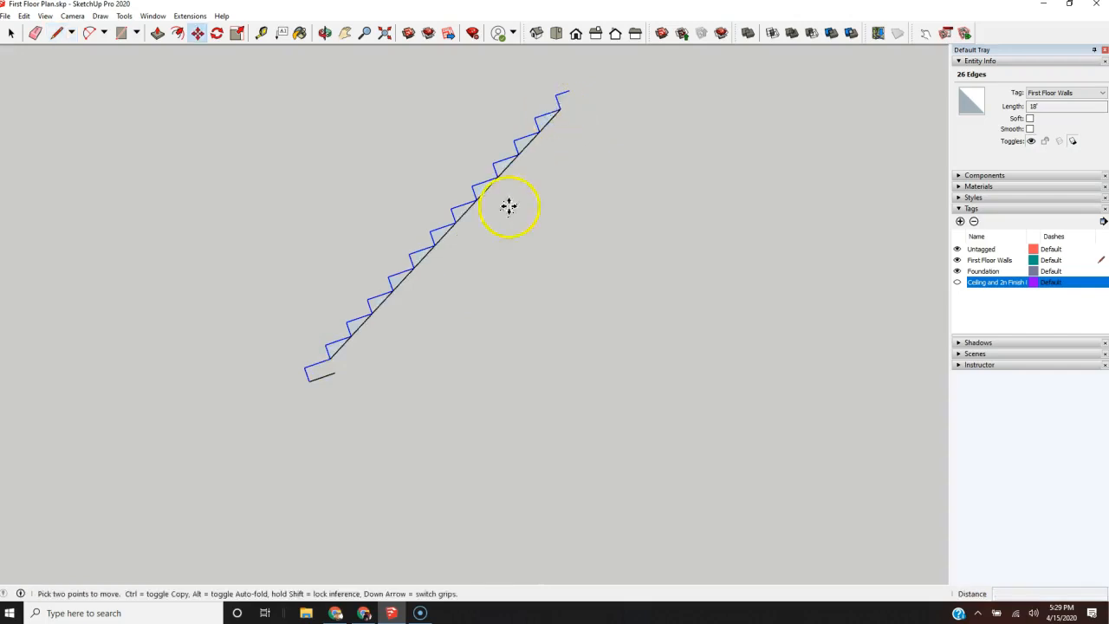
Step: Copy the diagonal's three lowest and two highest segments from the second riser's foot to the end of the 11" base line
key("space")
left_click(345, 345)
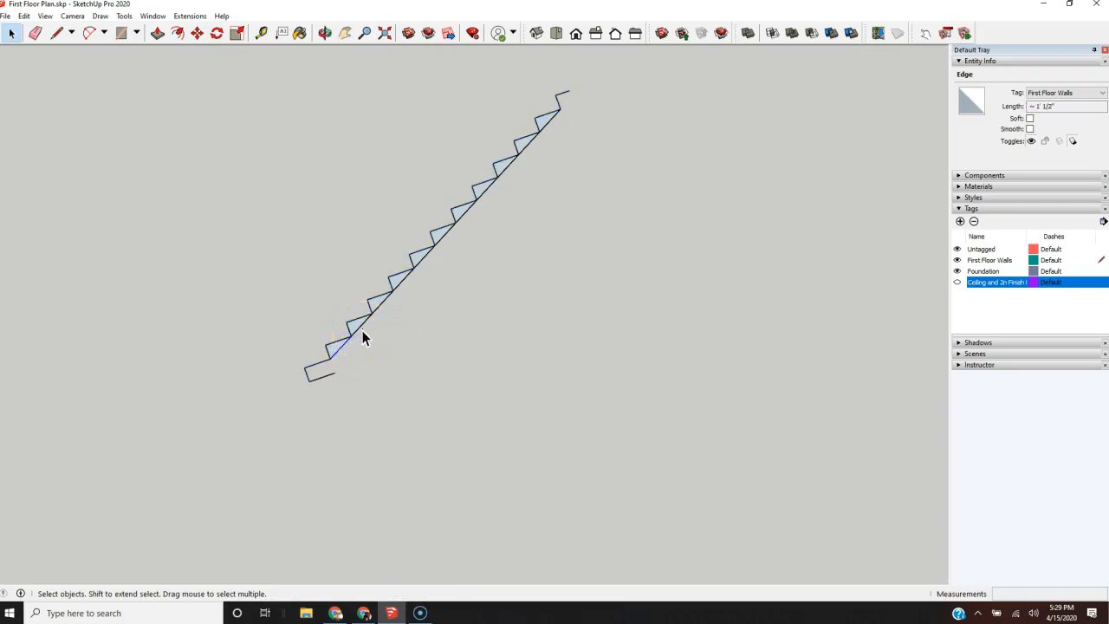
left_click(362, 330, "shift")
left_click(362, 325, "shift")
left_click(380, 306, "shift")
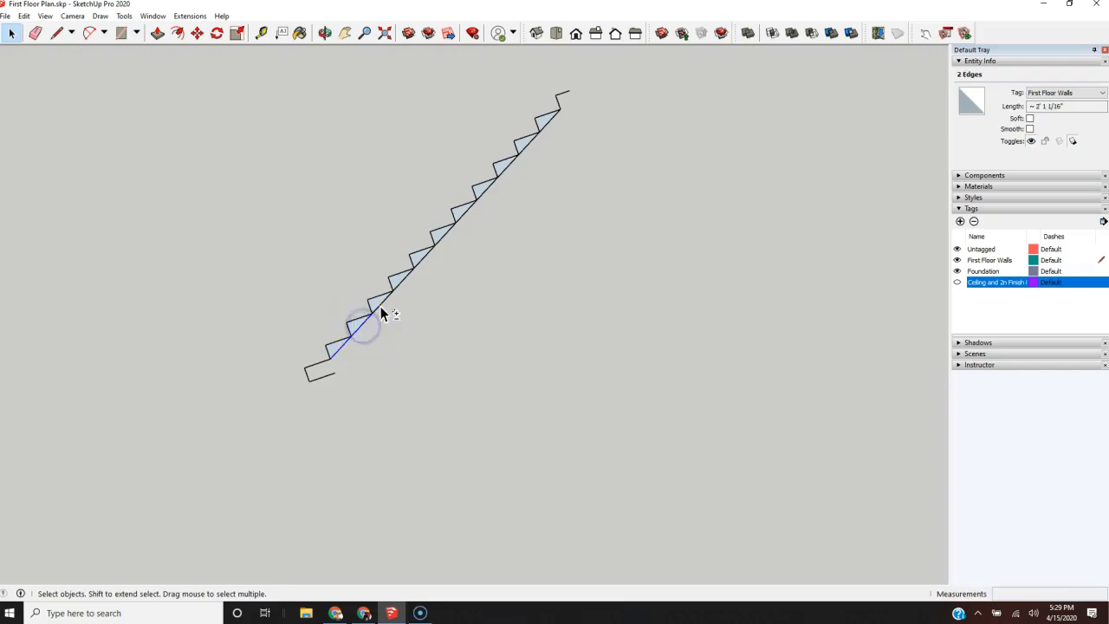
left_click(552, 122, "shift")
left_click(527, 147, "shift")
left_click(526, 160, "shift")
key("m")
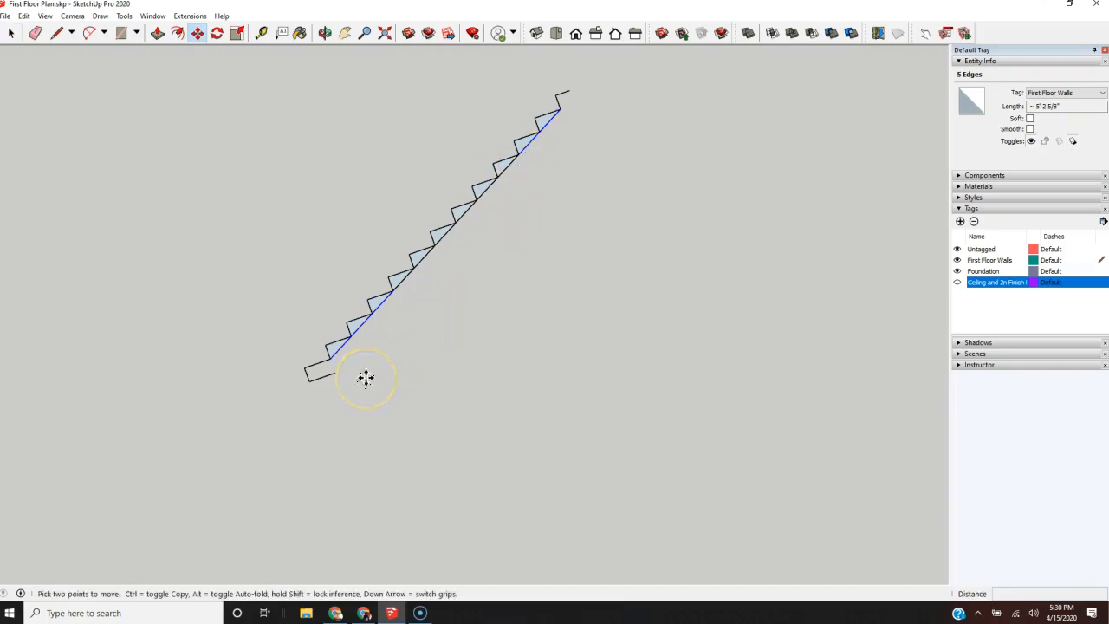
left_click(332, 357)
left_click(336, 372)
Step: Erase the original diagonal segments running directly against the undersides of the steps
key("space")
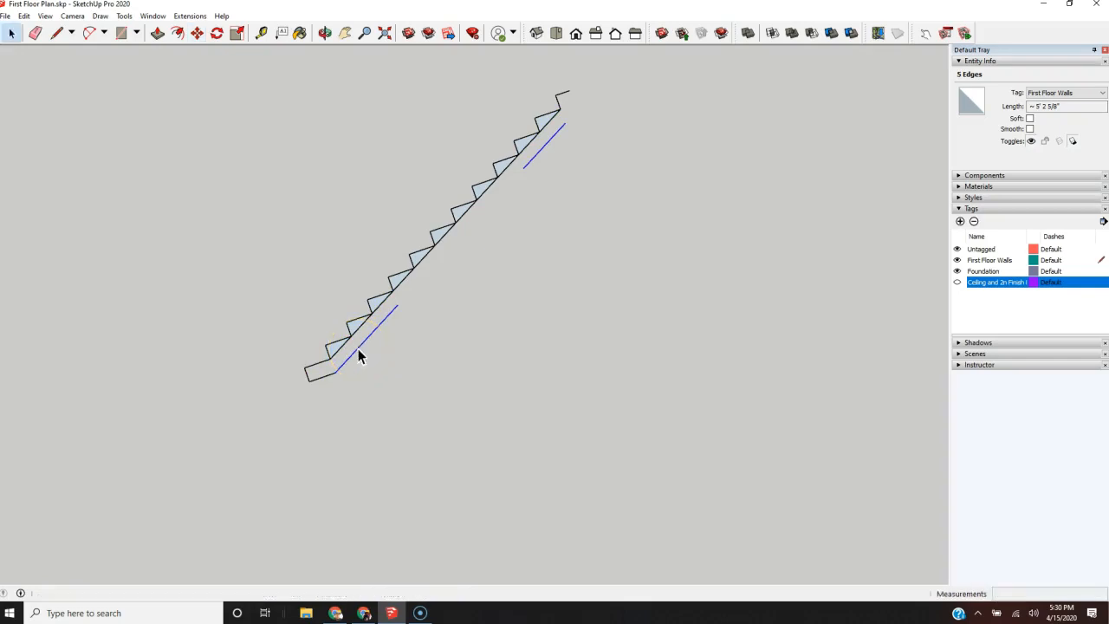
key("e")
left_click_drag(336, 347, 573, 103)
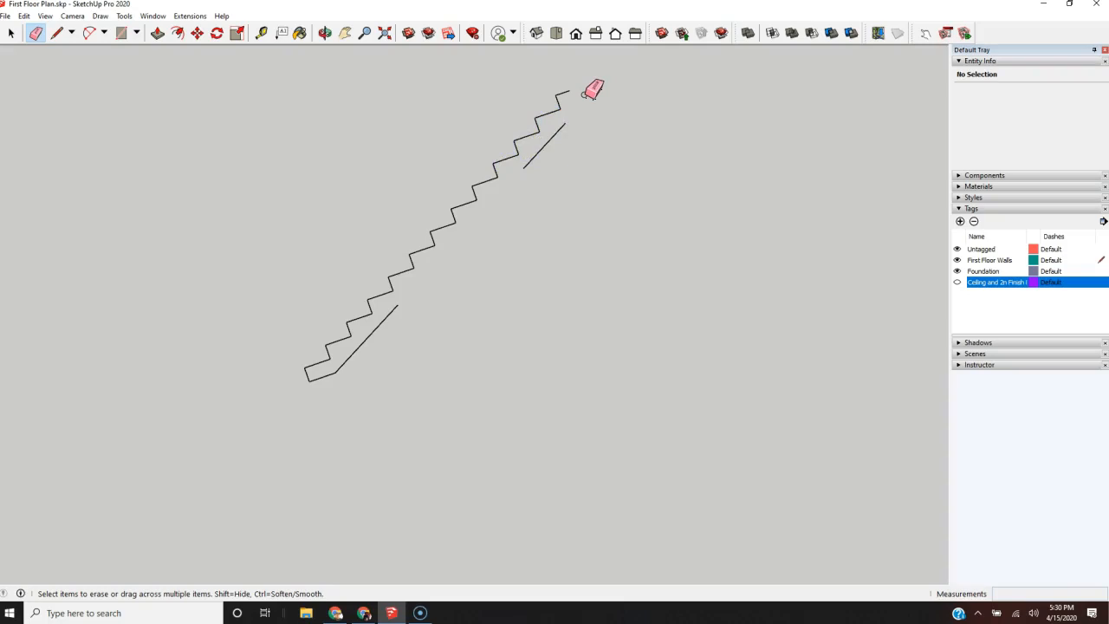
Step: Start a line from the free end of the top tread
key("l")
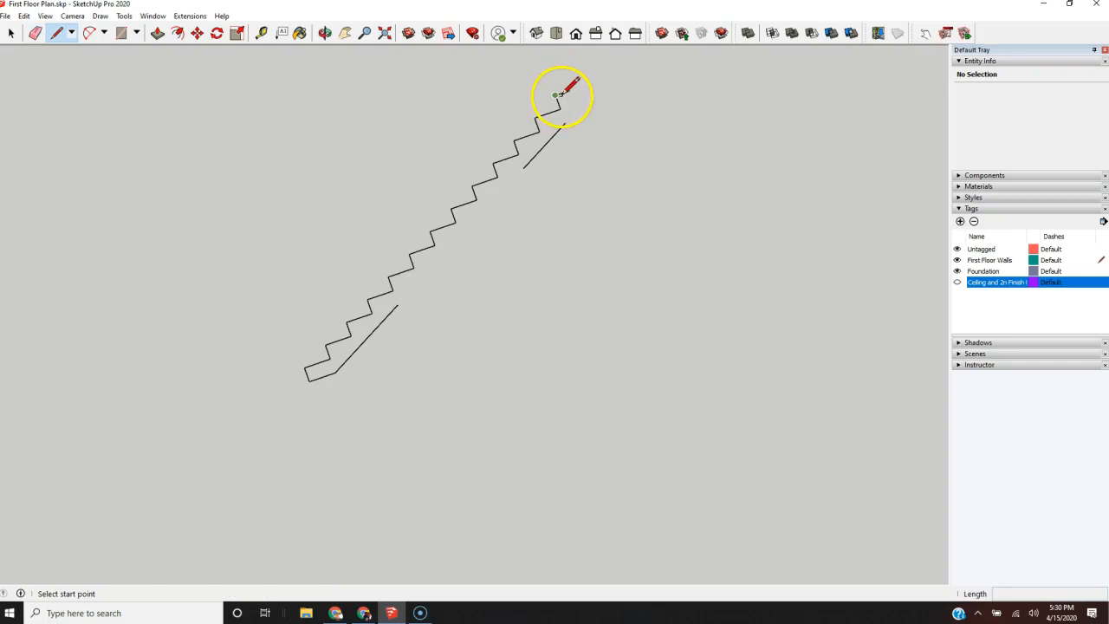
left_click(569, 90)
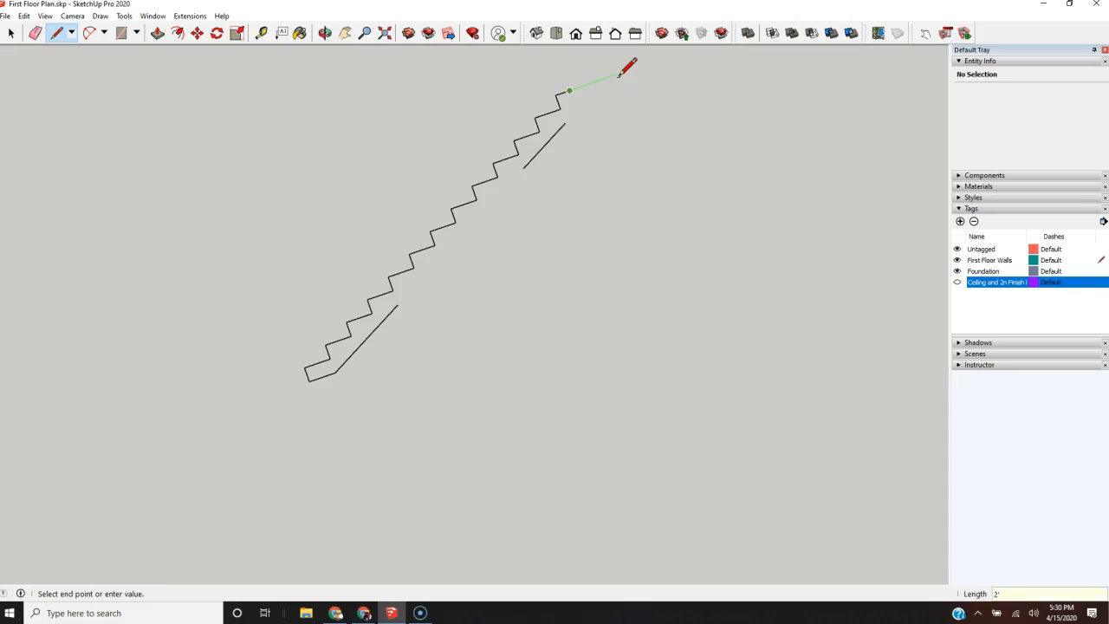
Step: Outline the top landing with a 2' extension, a 6" drop and a return line, and erase the detached upper diagonal
left_click(627, 70)
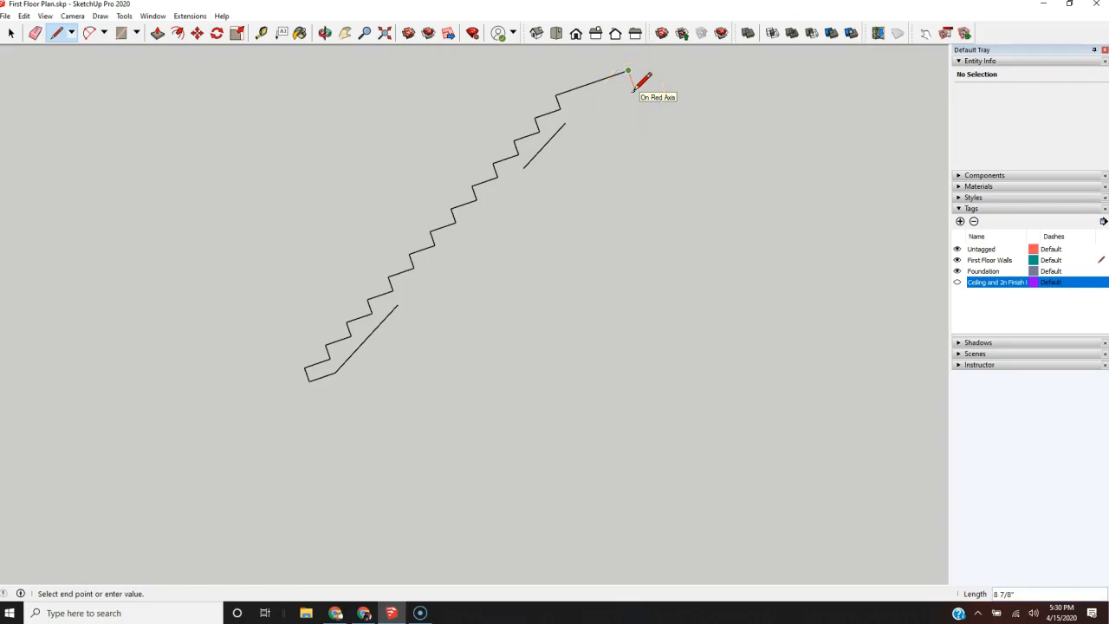
key("Return")
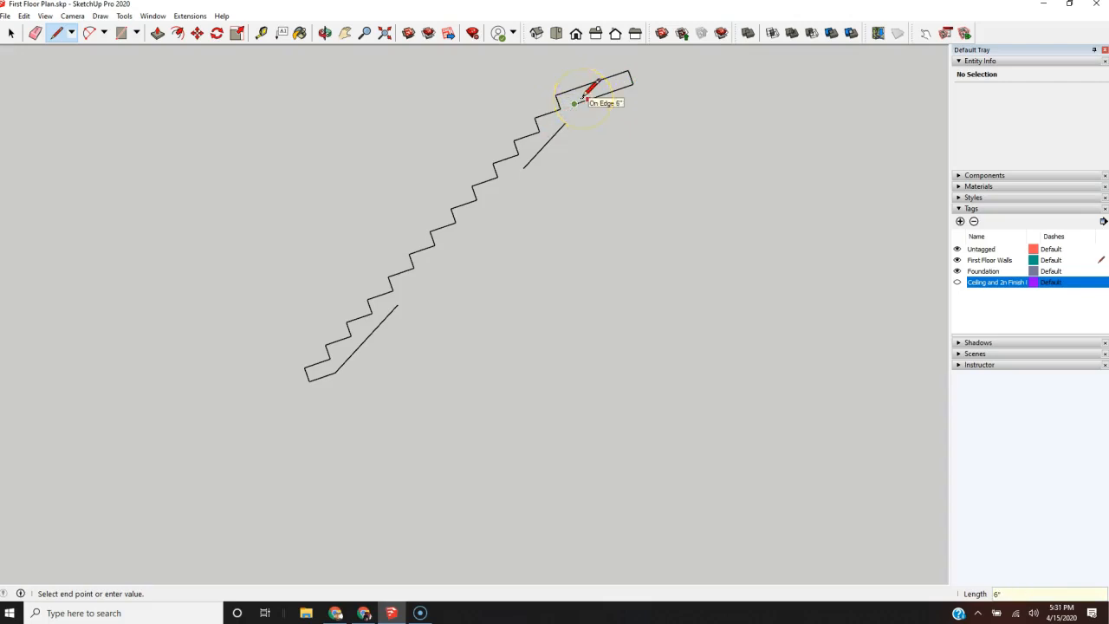
key("e")
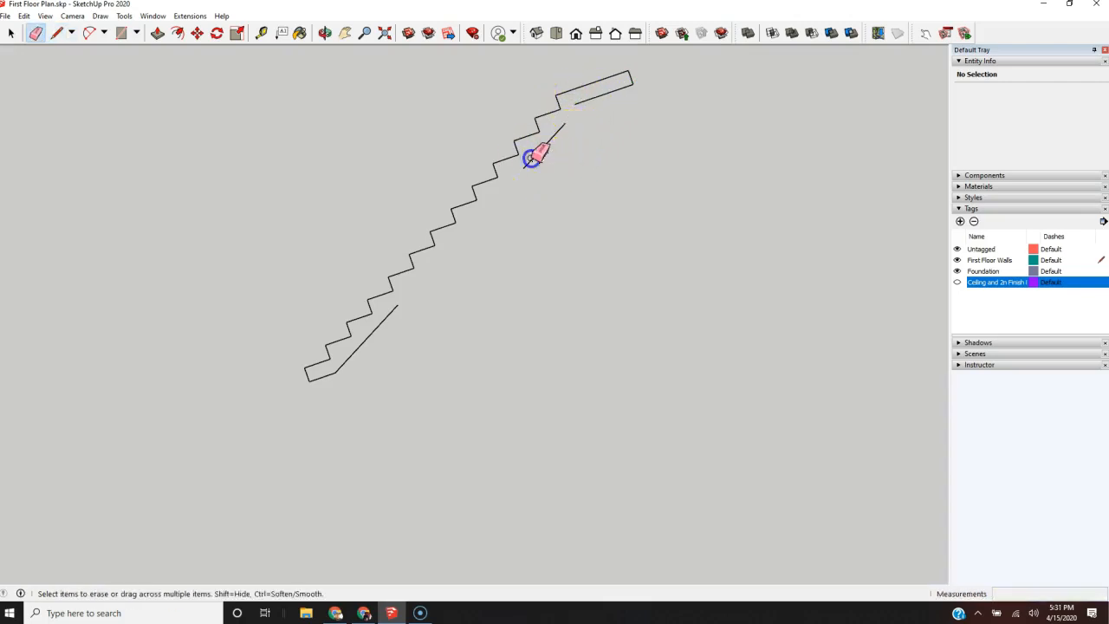
left_click_drag(563, 125, 490, 279)
Step: Close the stair profile with a line extending the lower diagonal to the landing's underside, and trim the leftover line end
key("l")
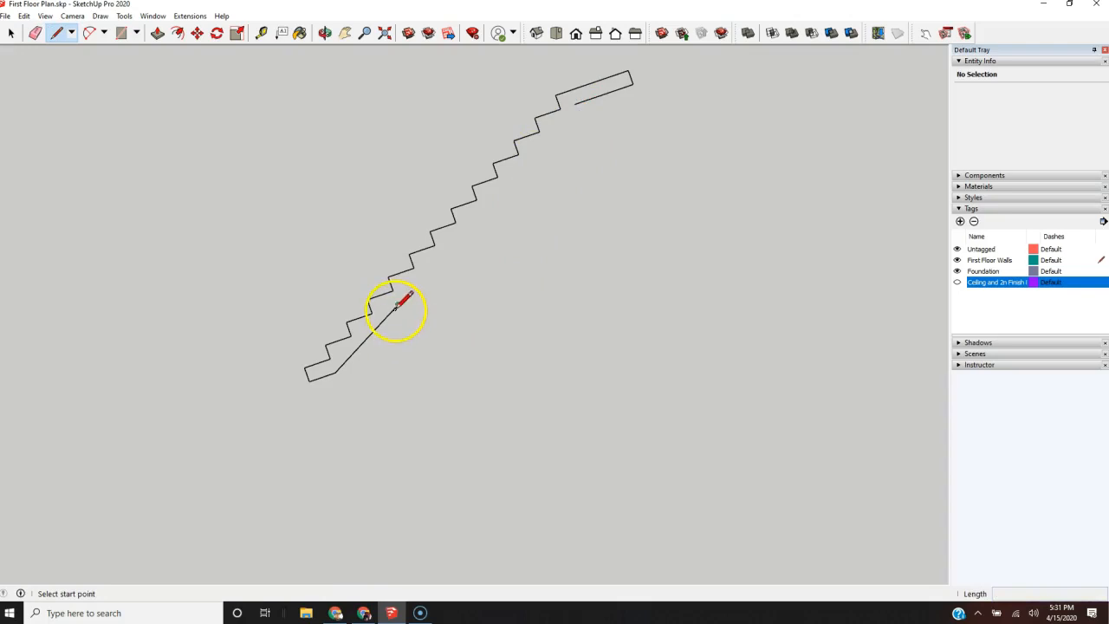
left_click(397, 304)
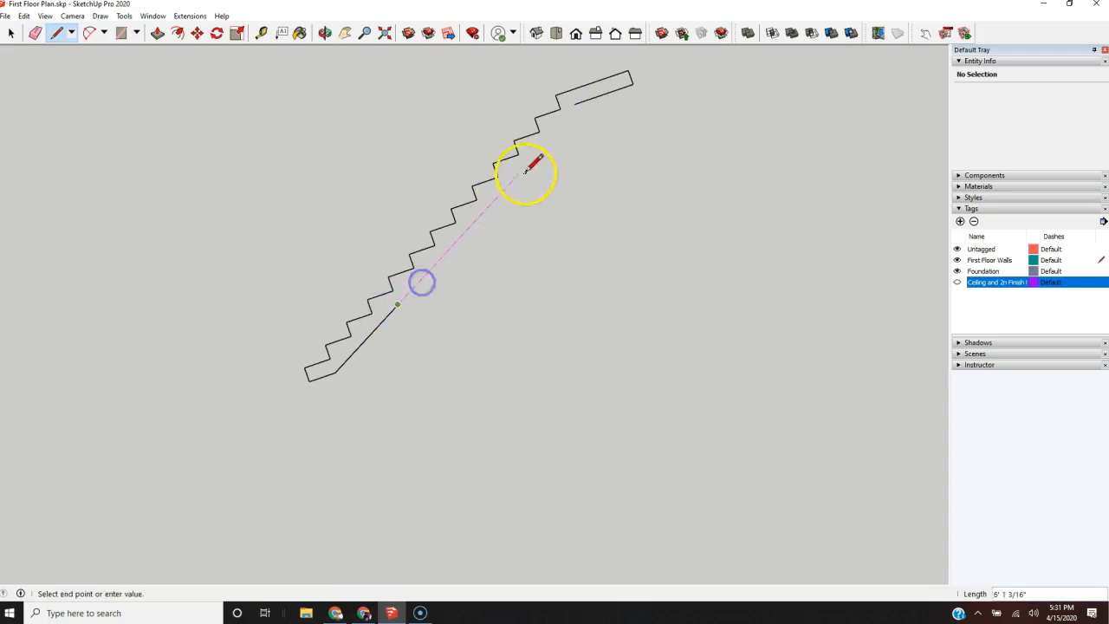
left_click(587, 102)
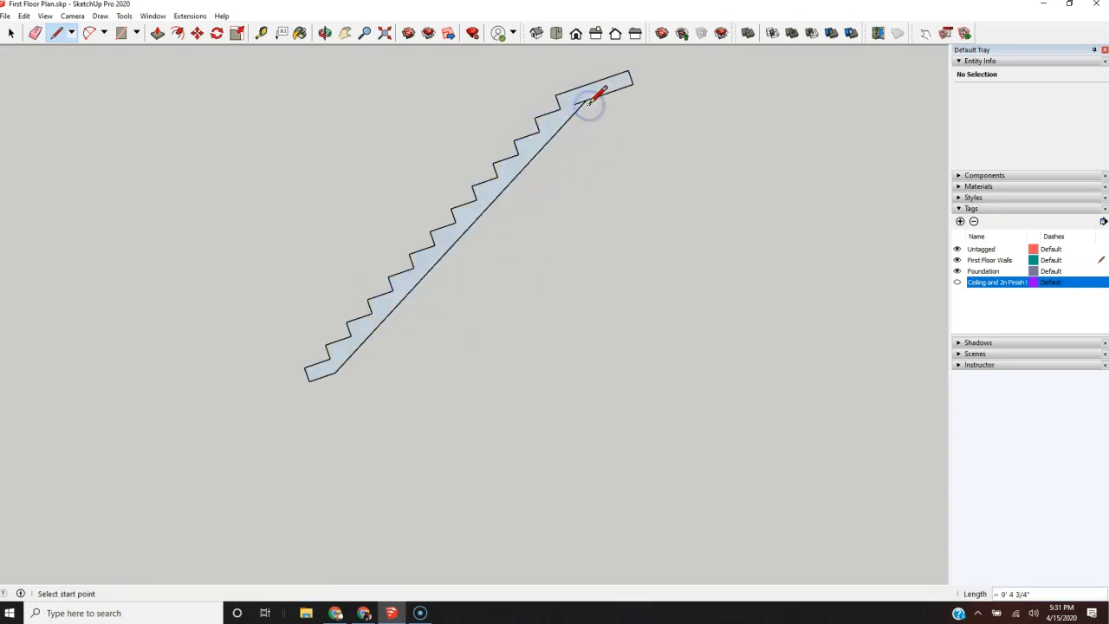
key("e")
Step: Extrude the closed stair profile 4'
scroll(562, 226, "down", 3)
key("p")
left_click_drag(477, 249, 484, 232)
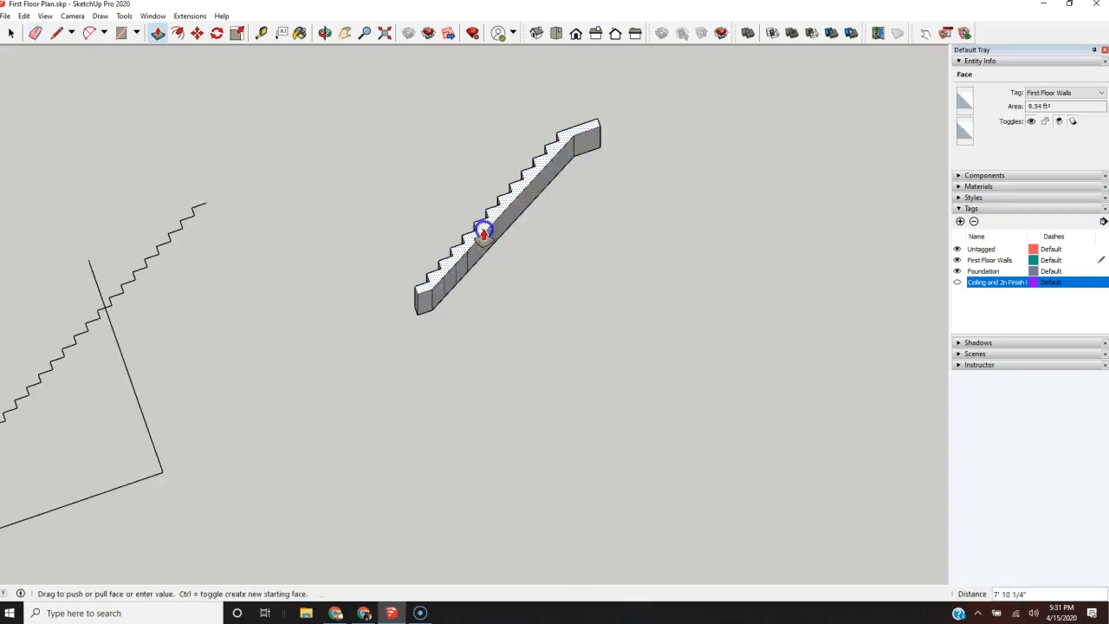
type("48")
key("Return")
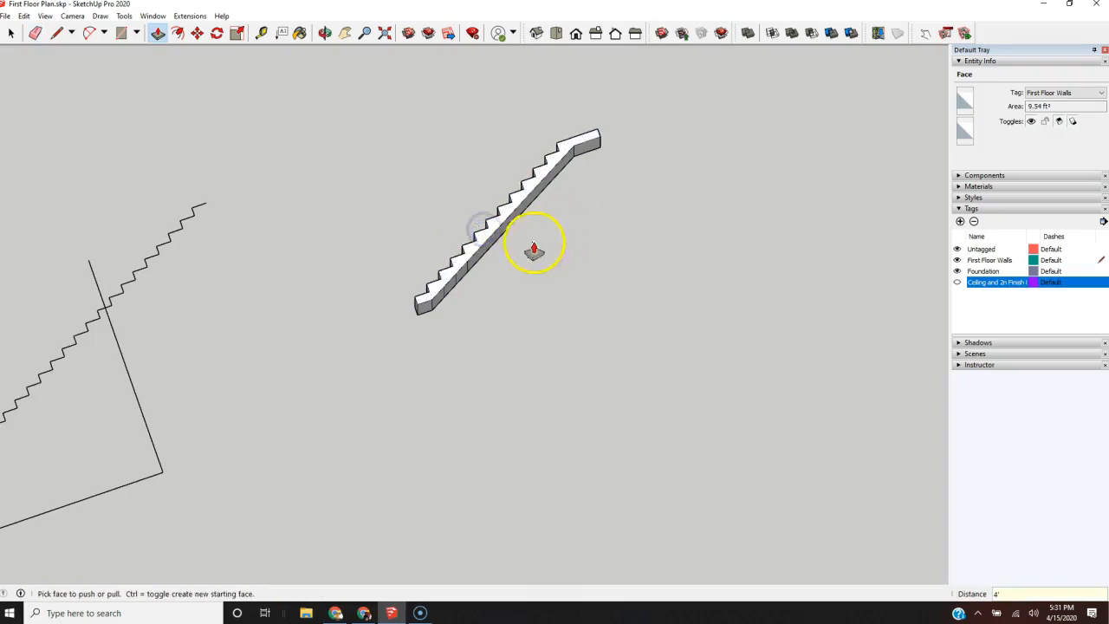
scroll(506, 248, "up", 3)
mouse_move(495, 254)
middle_mouse_down()
mouse_move(779, 144)
mouse_move(823, 40)
mouse_move(918, 25)
mouse_move(507, 203)
mouse_move(509, 436)
mouse_move(626, 207)
mouse_move(760, 121)
middle_mouse_up()
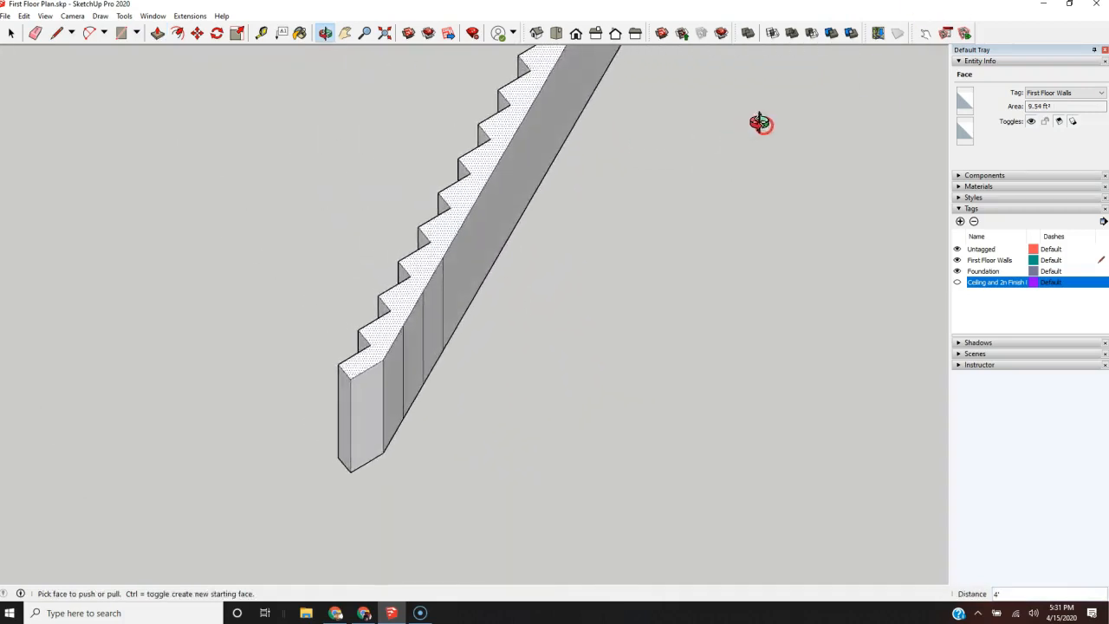
scroll(609, 258, "down", 5)
scroll(568, 290, "up", 1)
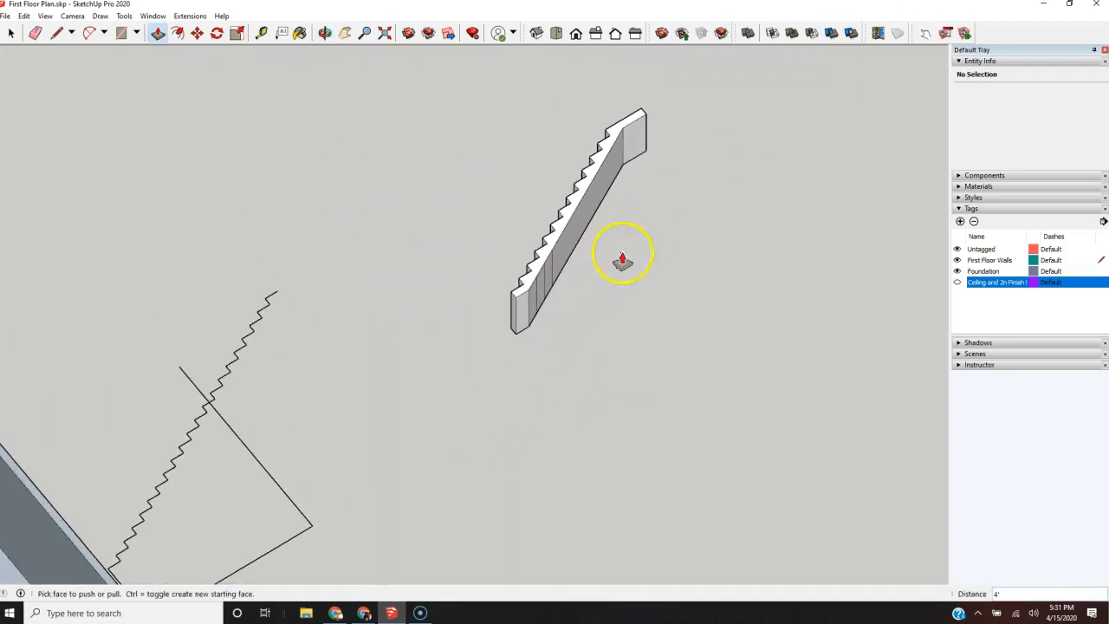
Step: Copy the upper eight steps of the original step line to the empty area beyond the extruded flight, about 37' 9" away
key("space")
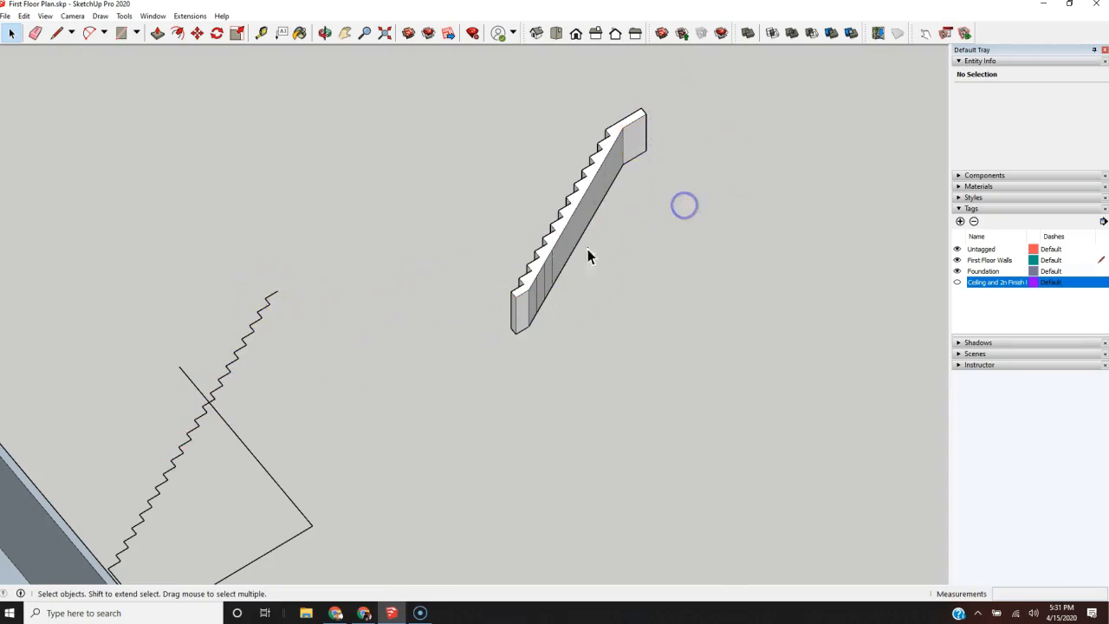
scroll(371, 297, "down", 3)
mouse_move(371, 298)
middle_mouse_down()
mouse_move(502, 366)
mouse_move(359, 460)
middle_mouse_up()
scroll(293, 269, "up", 3)
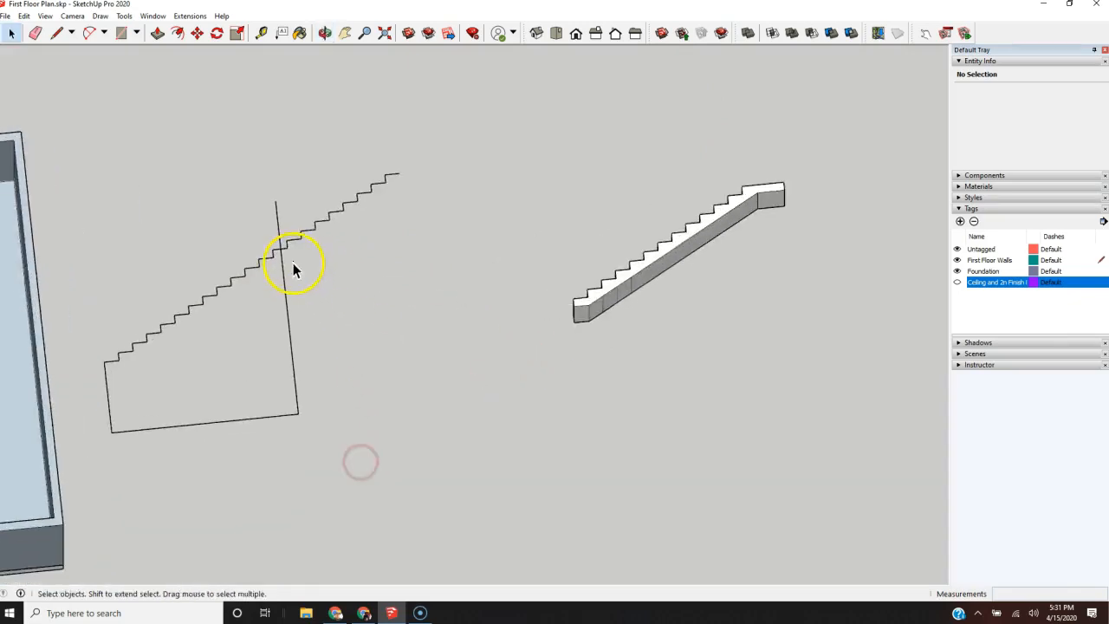
scroll(293, 262, "up", 2)
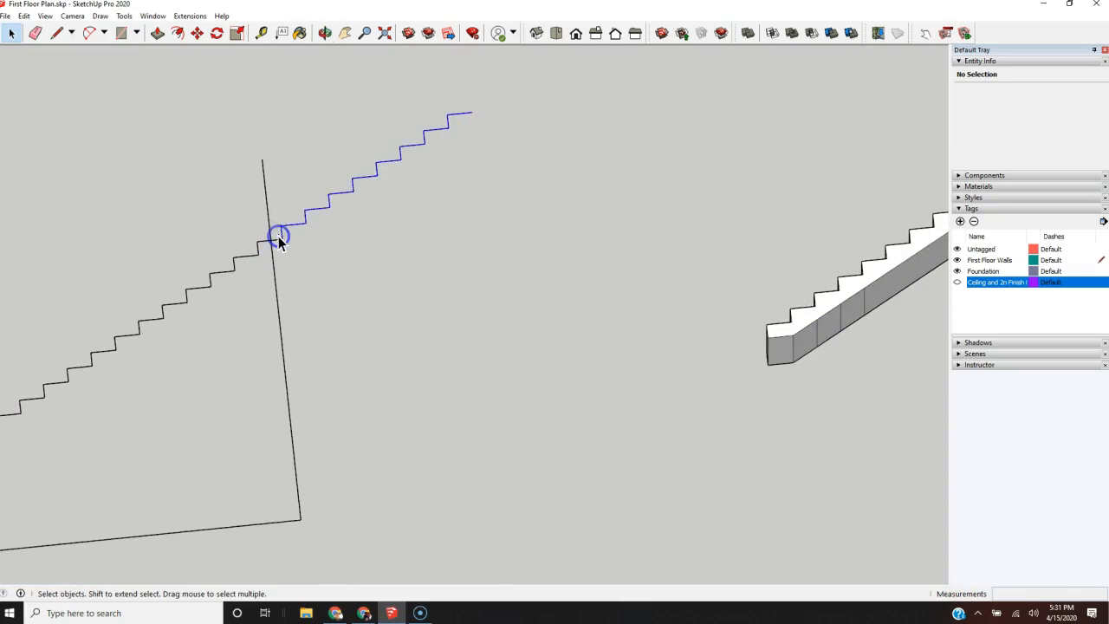
triple_click(278, 236)
key("m")
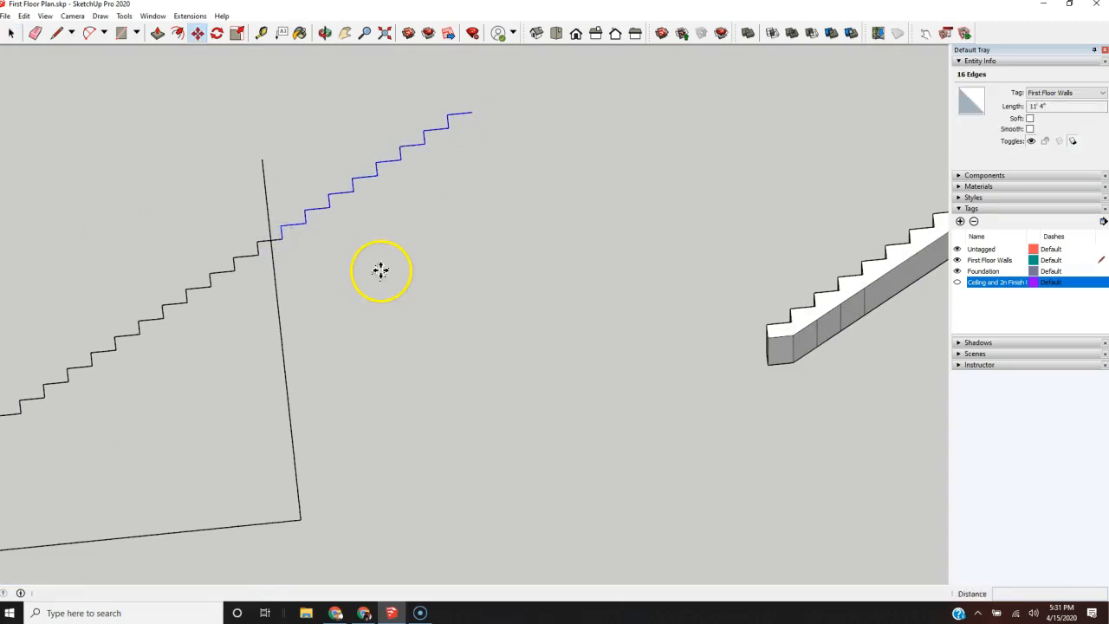
key("ctrl")
left_click(281, 239)
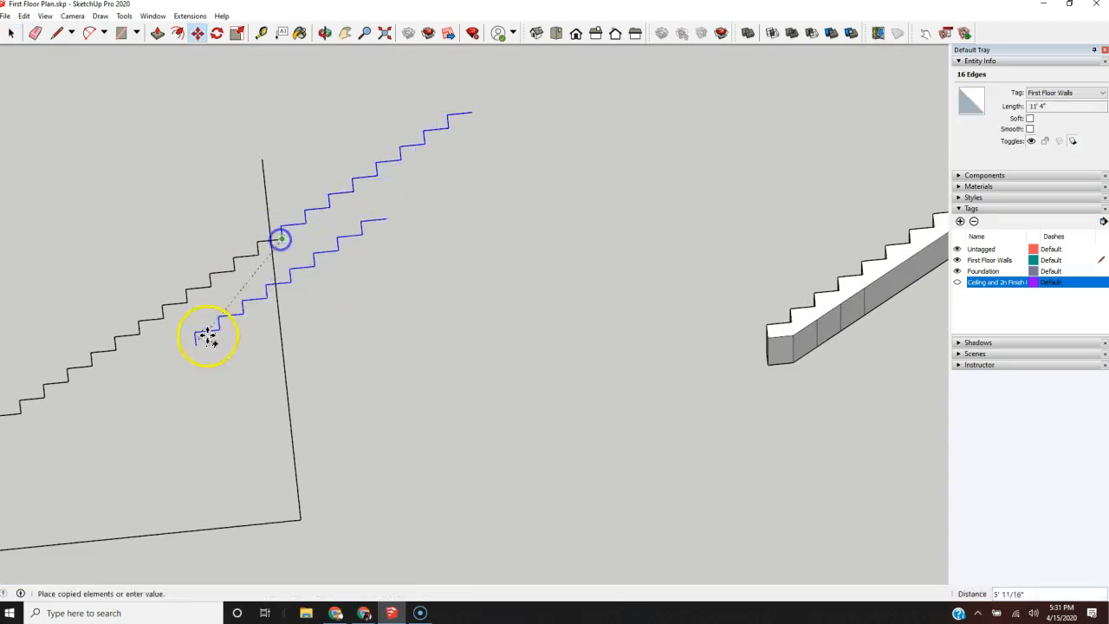
scroll(174, 356, "down", 3)
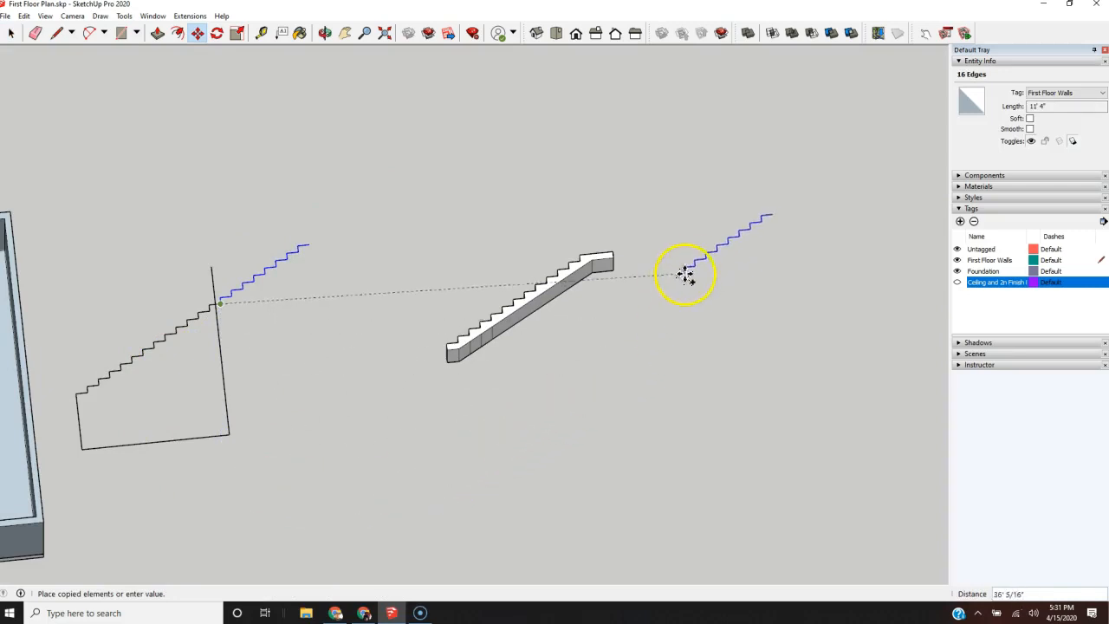
left_click(705, 256)
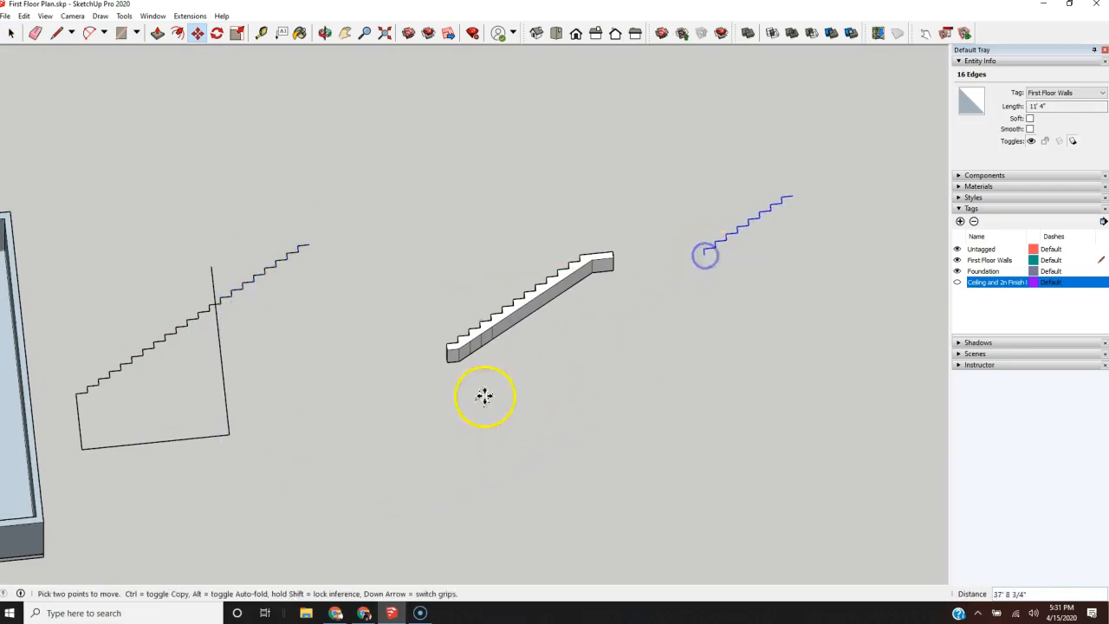
Step: Draw an 11" base line along the green axis from the copied bottom riser's foot and a diagonal to the second riser's foot
scroll(416, 335, "down", 3)
scroll(629, 300, "up", 5)
scroll(629, 299, "up", 4)
key("l")
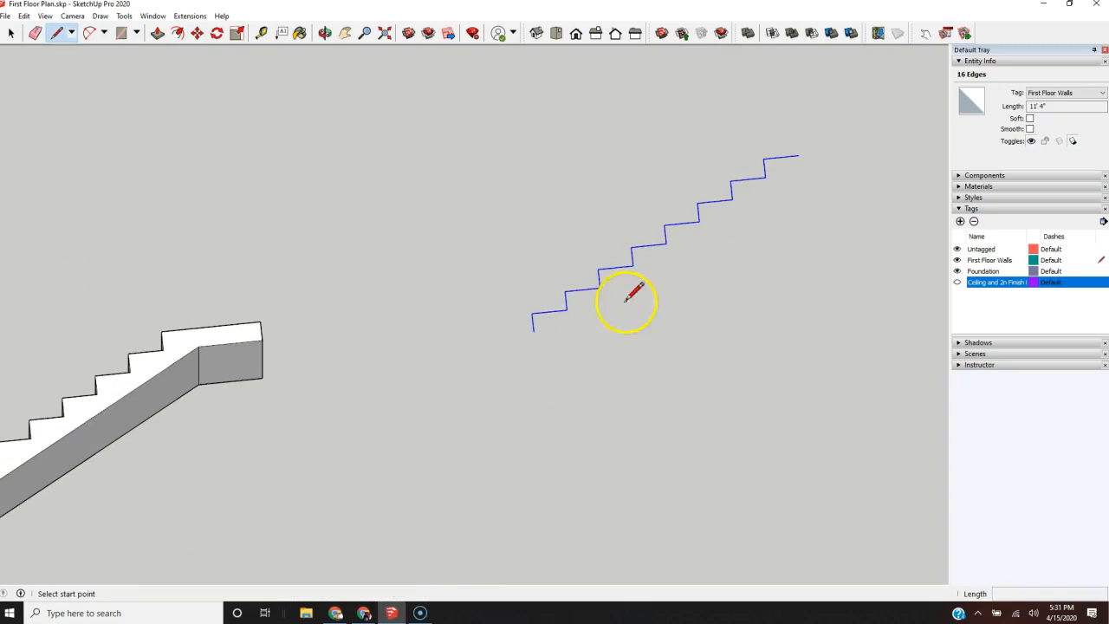
left_click(534, 332)
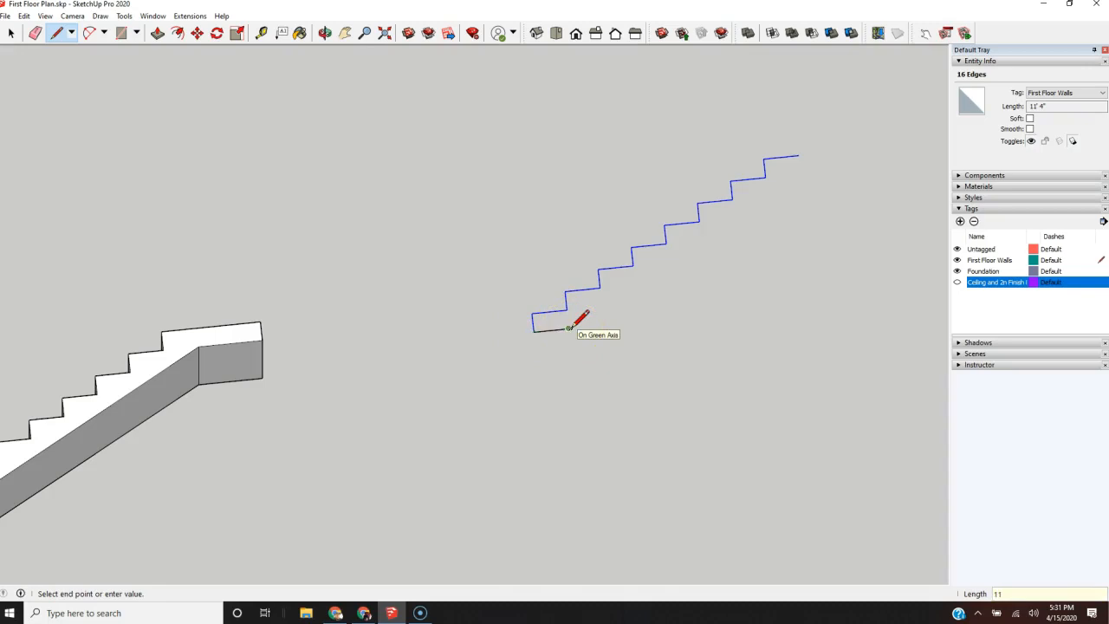
left_click(535, 330)
left_click(565, 309)
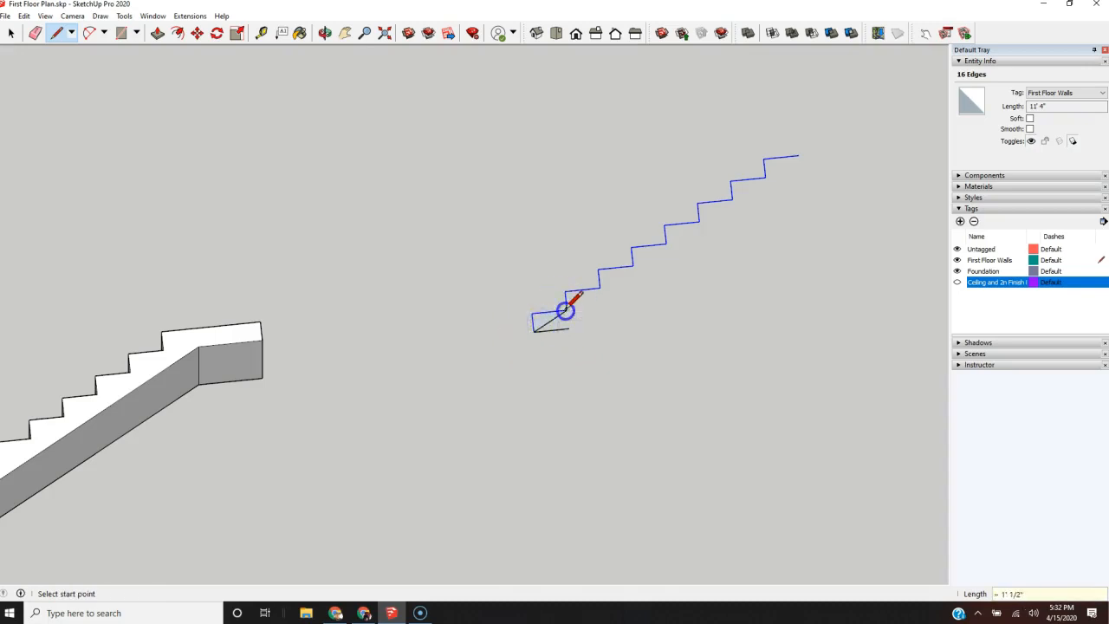
Step: Copy the short diagonal to the end of the 11" base line and erase the original diagonal
key("m")
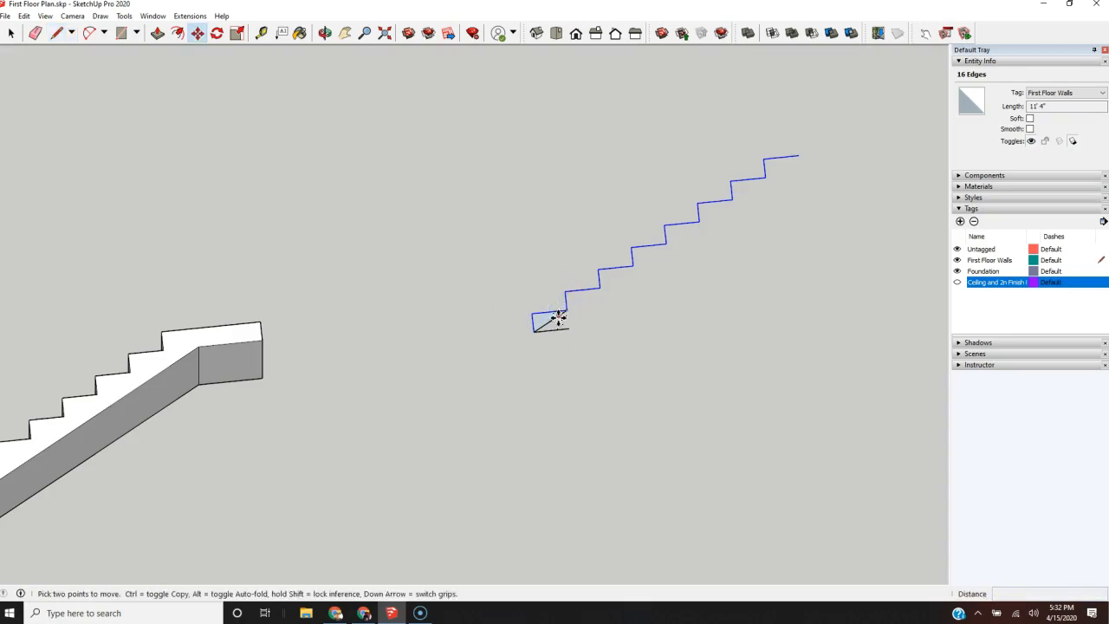
key("ctrl+t")
key("space")
left_click(549, 321)
key("m")
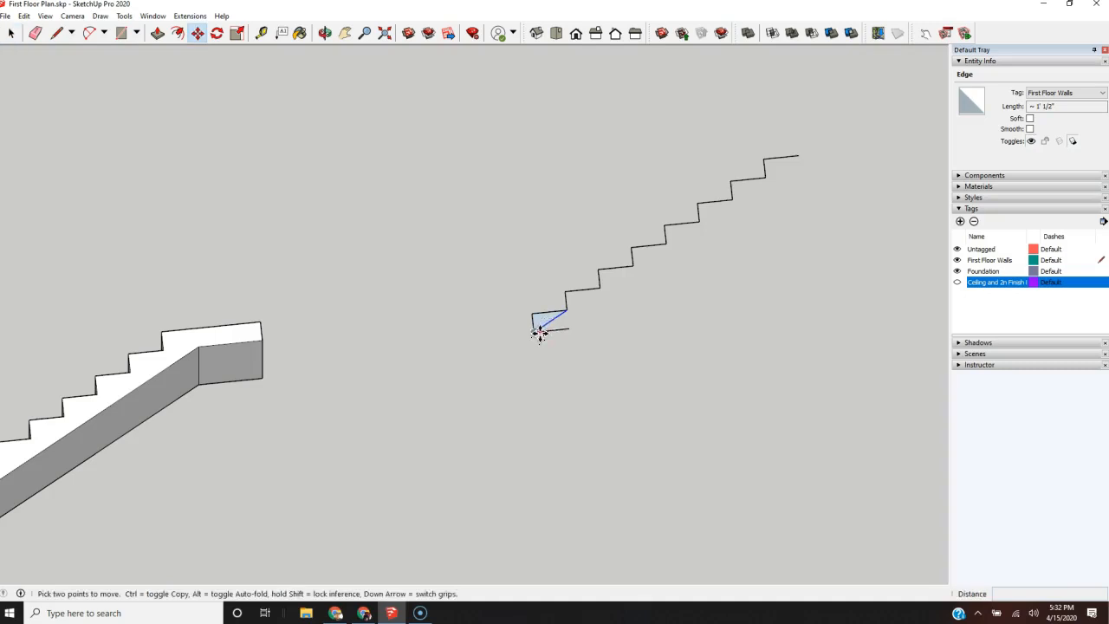
key("ctrl")
left_click(537, 334)
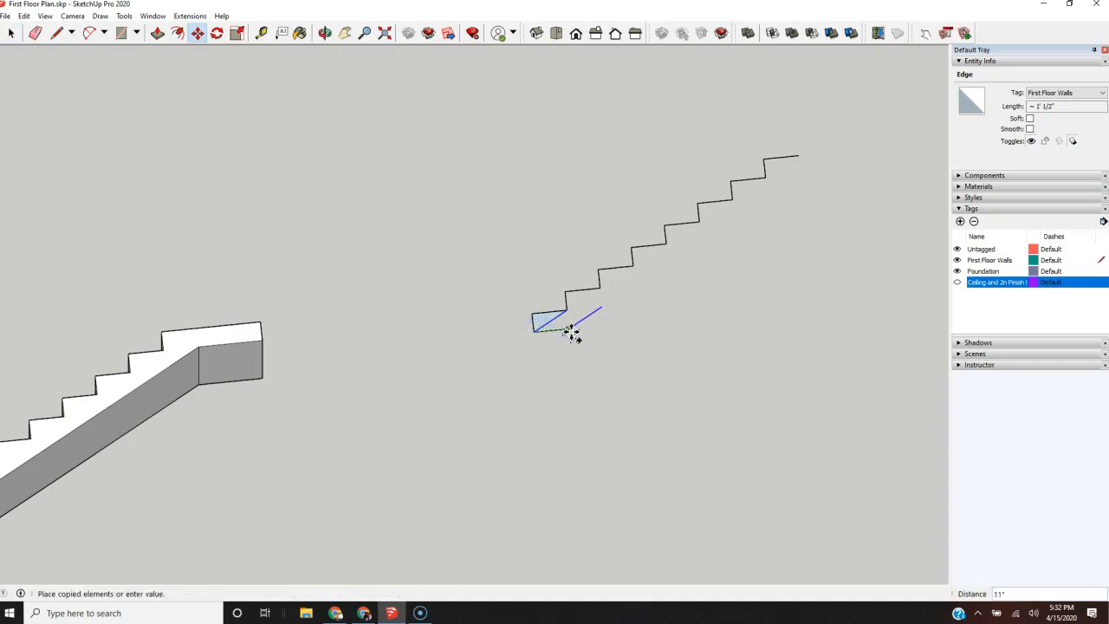
left_click(571, 331)
key("e")
mouse_move(575, 326)
left_mouse_down()
mouse_move(549, 312)
mouse_move(691, 323)
mouse_move(673, 327)
left_mouse_up()
Step: Extend the copied diagonal past the top tread and draw a line about 11" long down from the tread's free end
key("l")
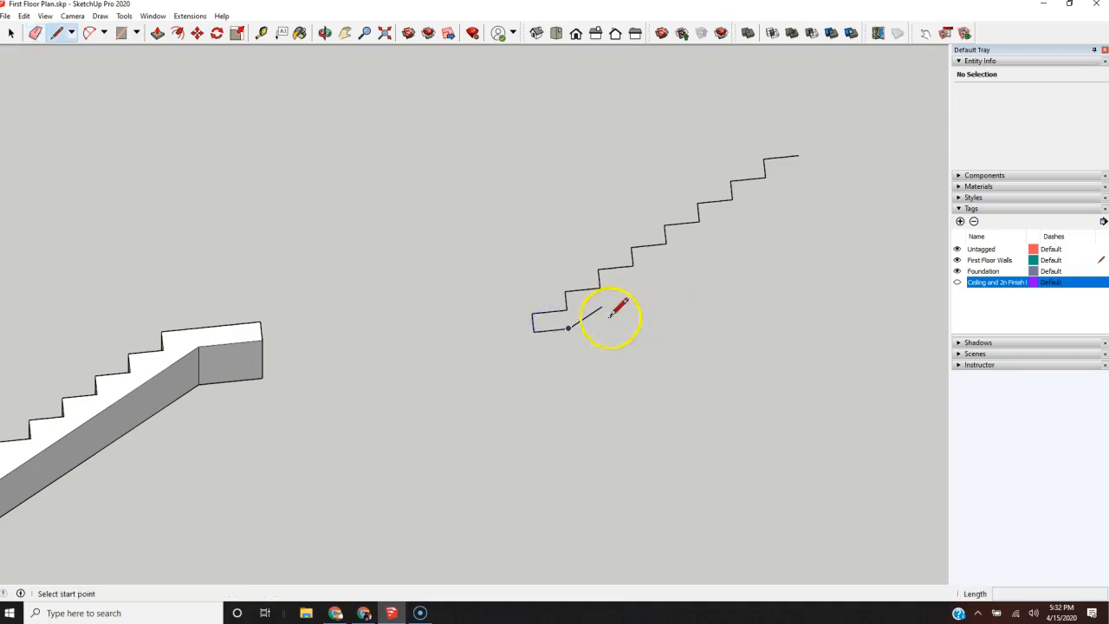
left_click(601, 305)
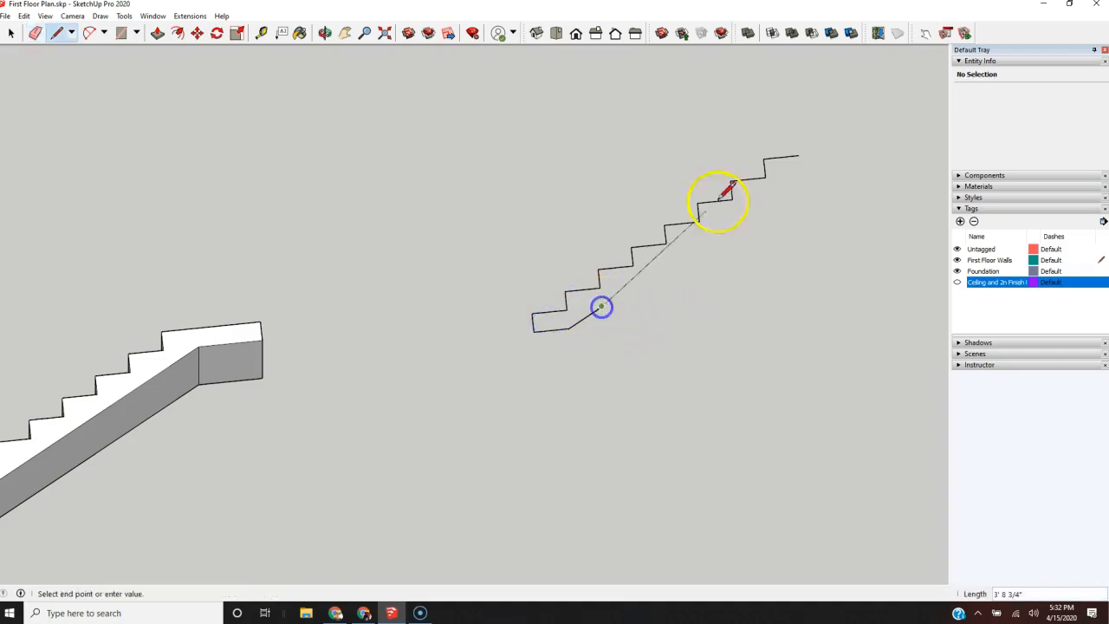
left_click(803, 164)
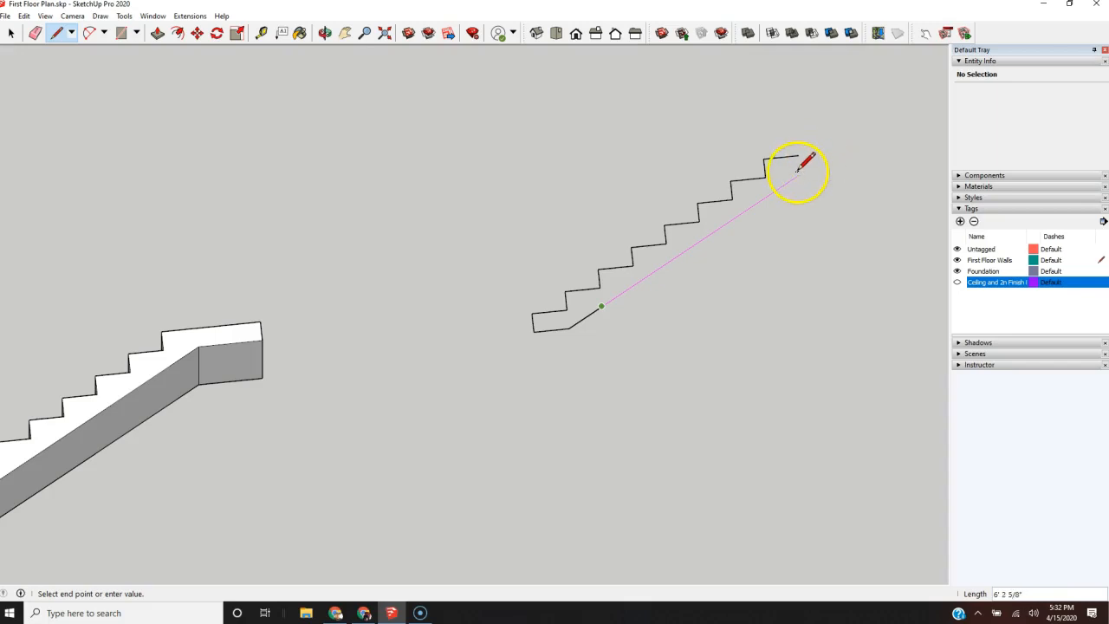
left_click(809, 162)
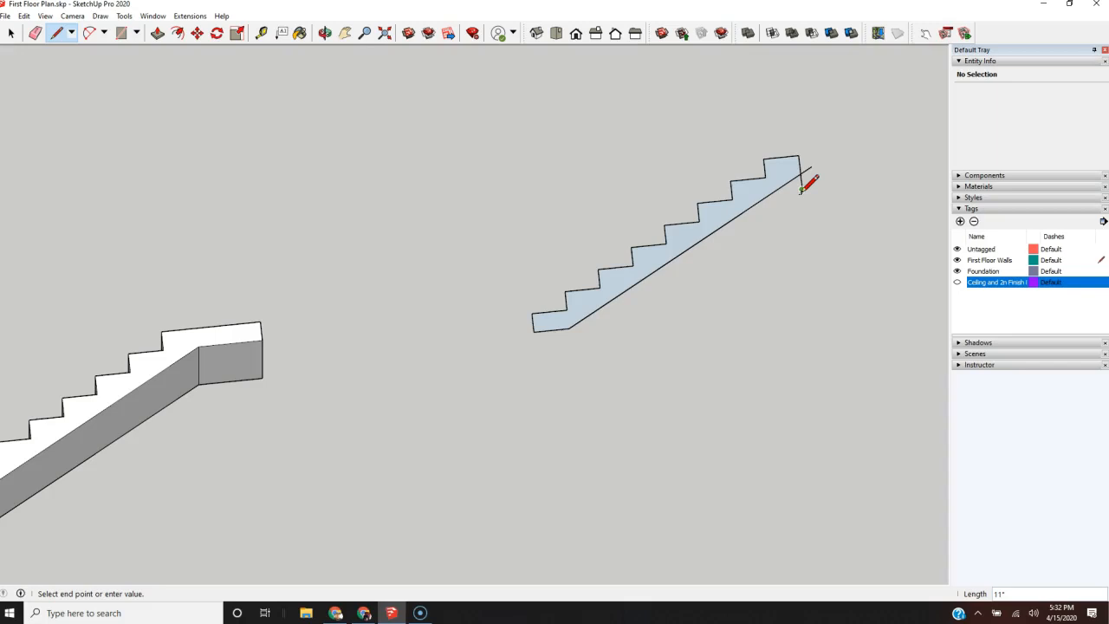
Step: Erase the line ends projecting beyond the upper corner of the second stair profile
key("e")
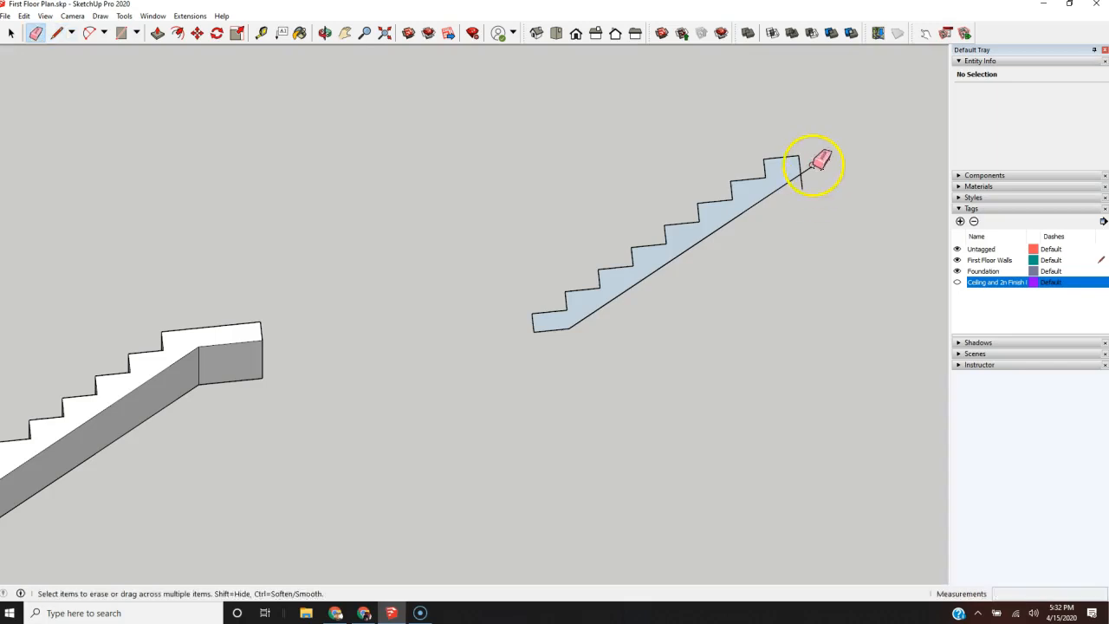
left_click(802, 187)
Step: Extrude the second, shorter stair profile 4'
scroll(678, 358, "down", 2)
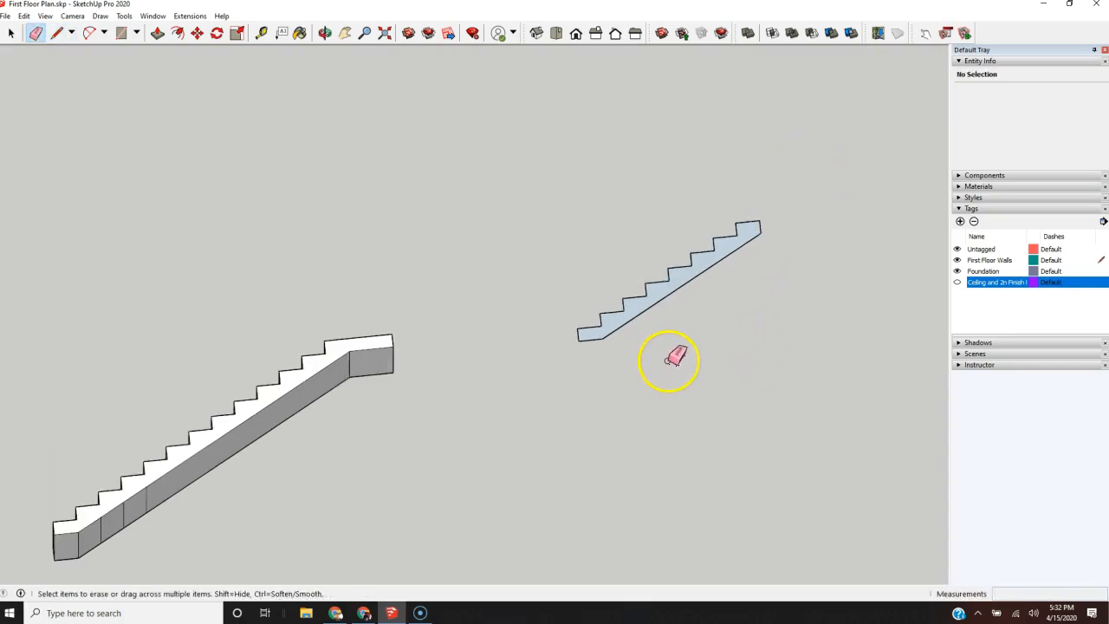
key("p")
left_click_drag(628, 318, 626, 274)
key("Return")
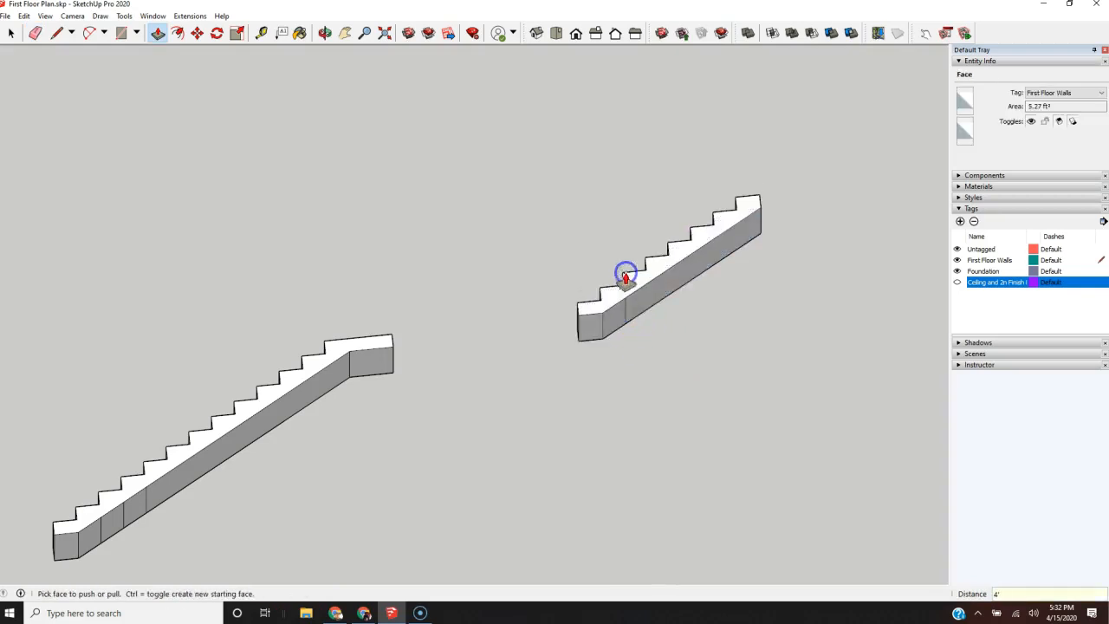
scroll(668, 321, "down", 3)
scroll(526, 356, "up", 2)
scroll(617, 326, "down", 2)
scroll(406, 399, "up", 2)
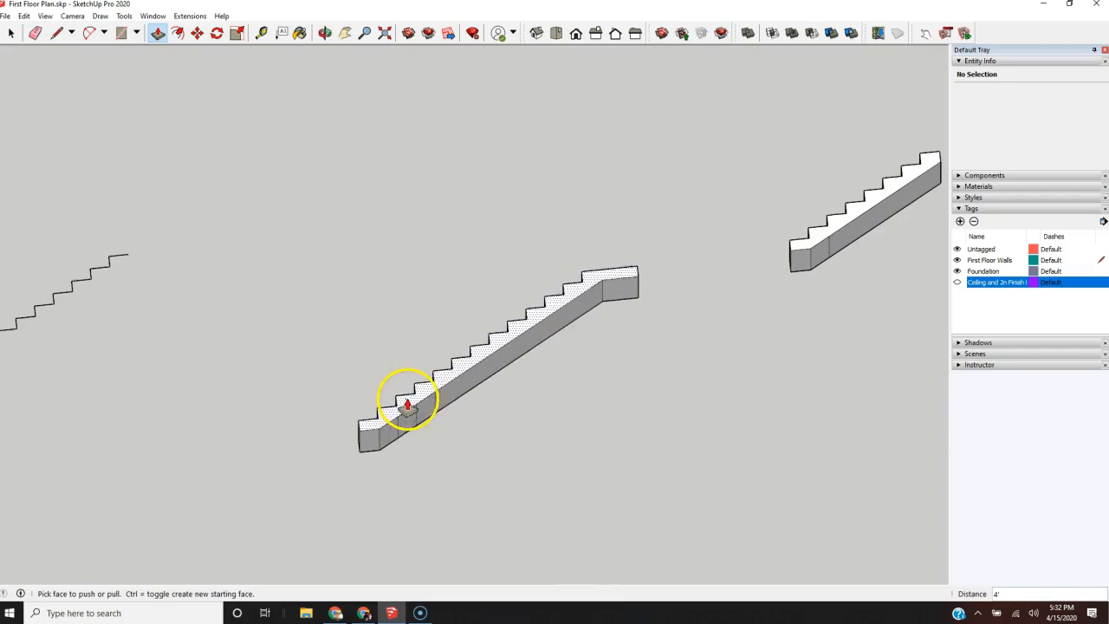
key("q")
middle_click_drag(374, 464, 487, 445)
key("space")
left_click_drag(667, 170, 344, 512)
middle_click_drag(361, 511, 793, 309)
scroll(523, 432, "up", 4)
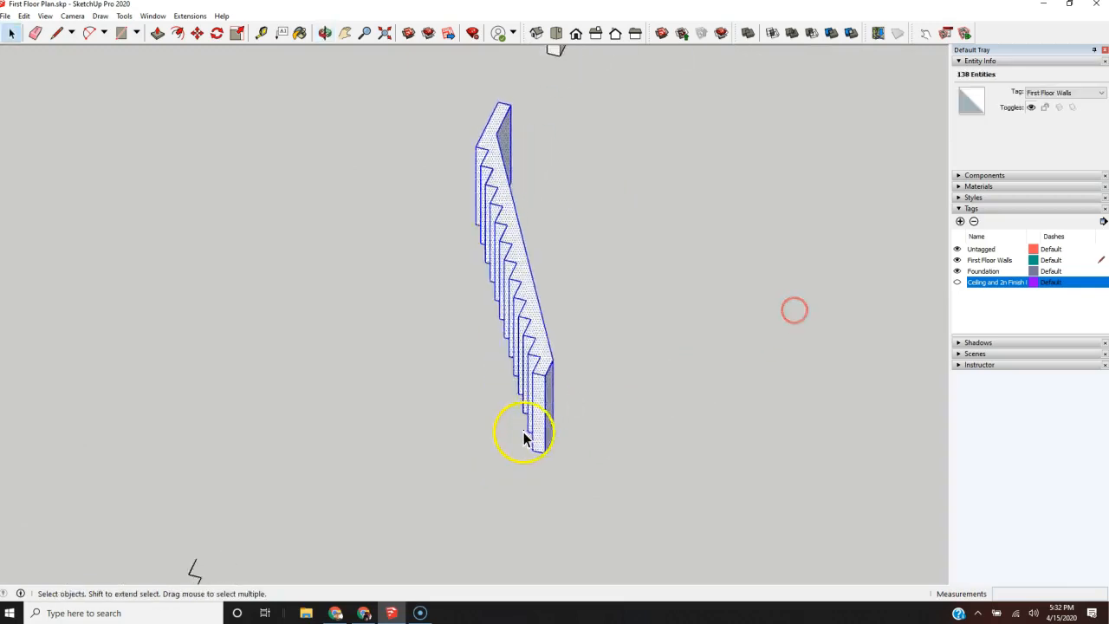
Step: Erase the three stray vertical lines on the sloping underside of the longer stair flight
scroll(537, 434, "down", 3)
mouse_move(626, 436)
middle_mouse_down()
mouse_move(366, 418)
mouse_move(272, 362)
mouse_move(240, 473)
middle_mouse_up()
key("e")
left_click(433, 419)
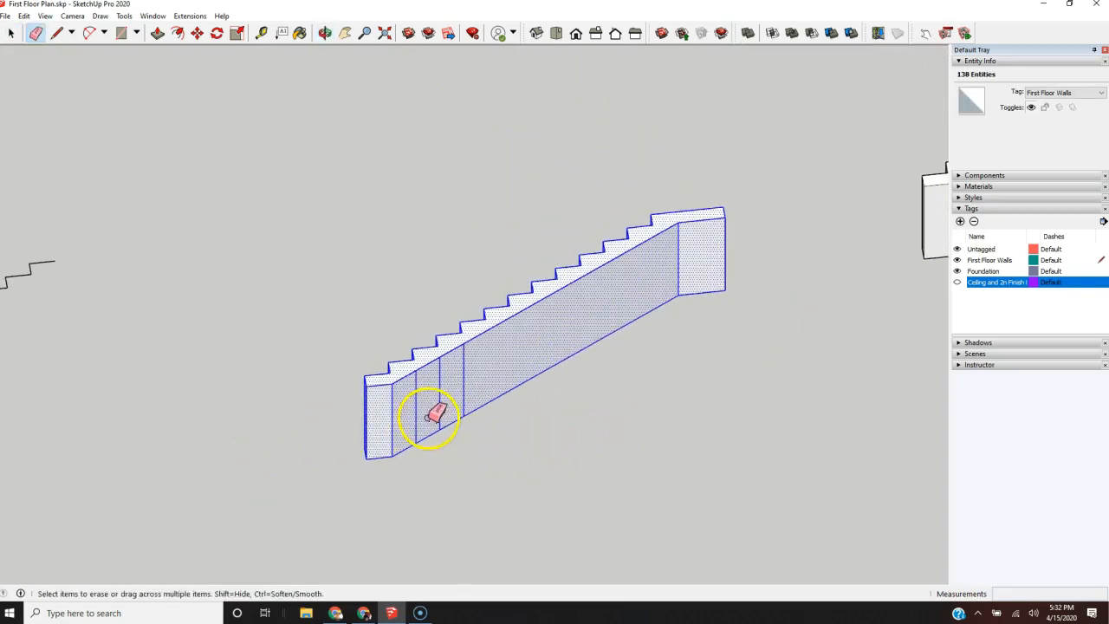
key("space")
left_click(472, 449)
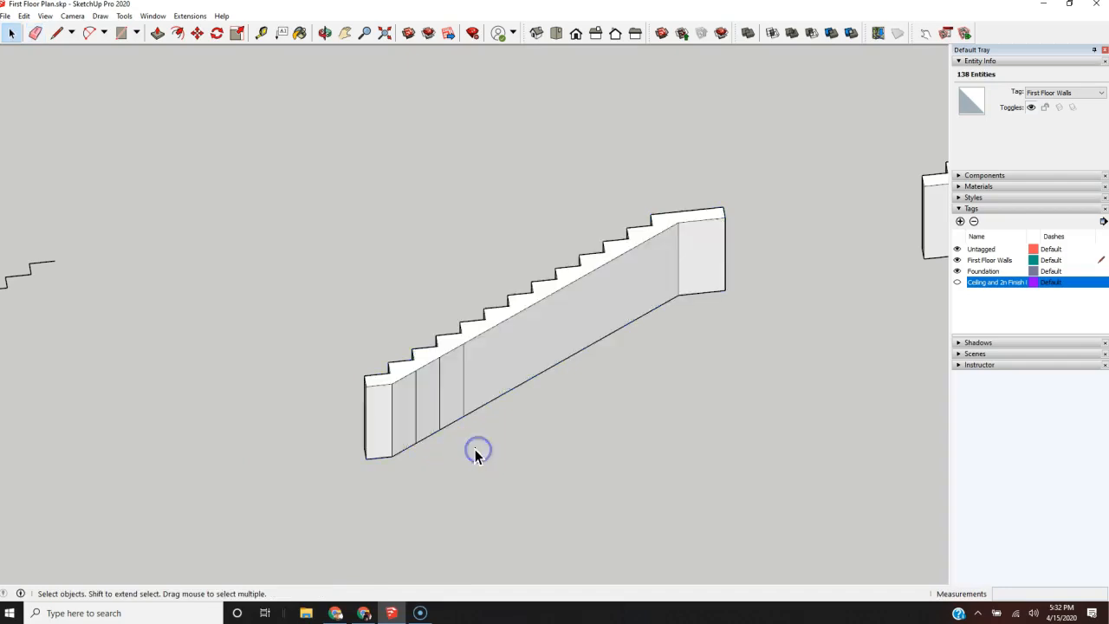
key("e")
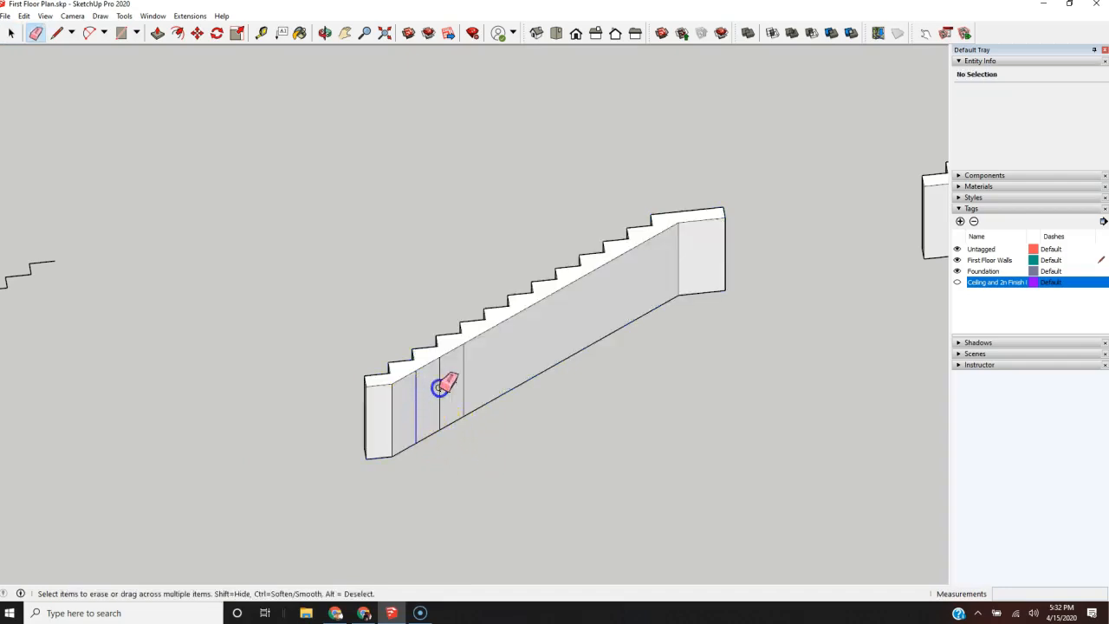
left_click_drag(468, 371, 470, 371)
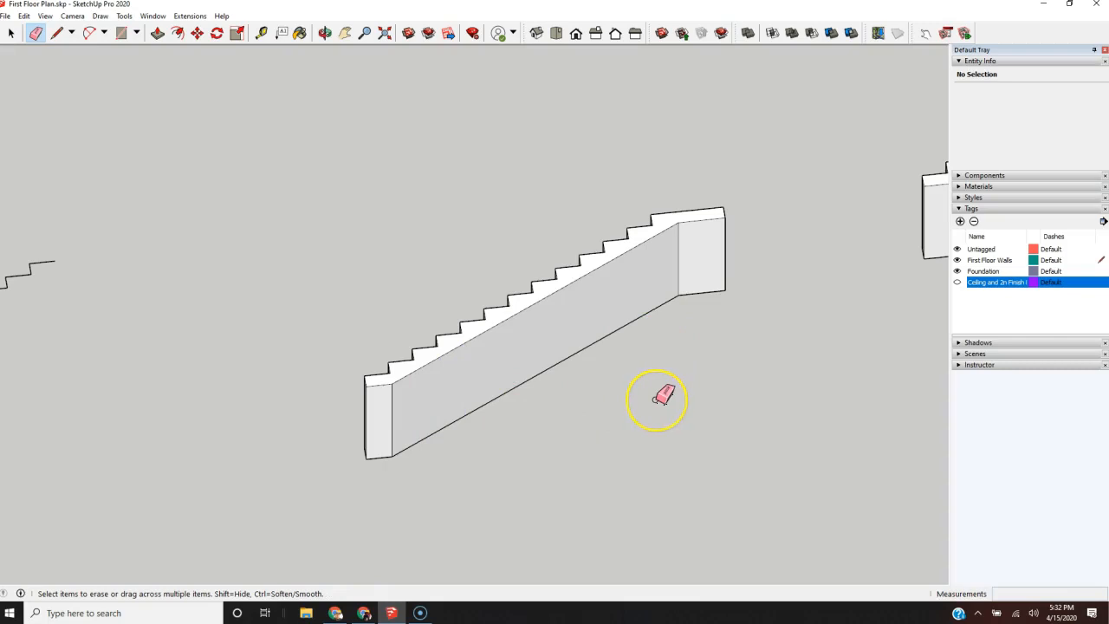
Step: Rotate the whole longer flight 90° about its lower outer corner, turning its 4' width horizontal
key("space")
left_click_drag(290, 514, 631, 483)
key("o")
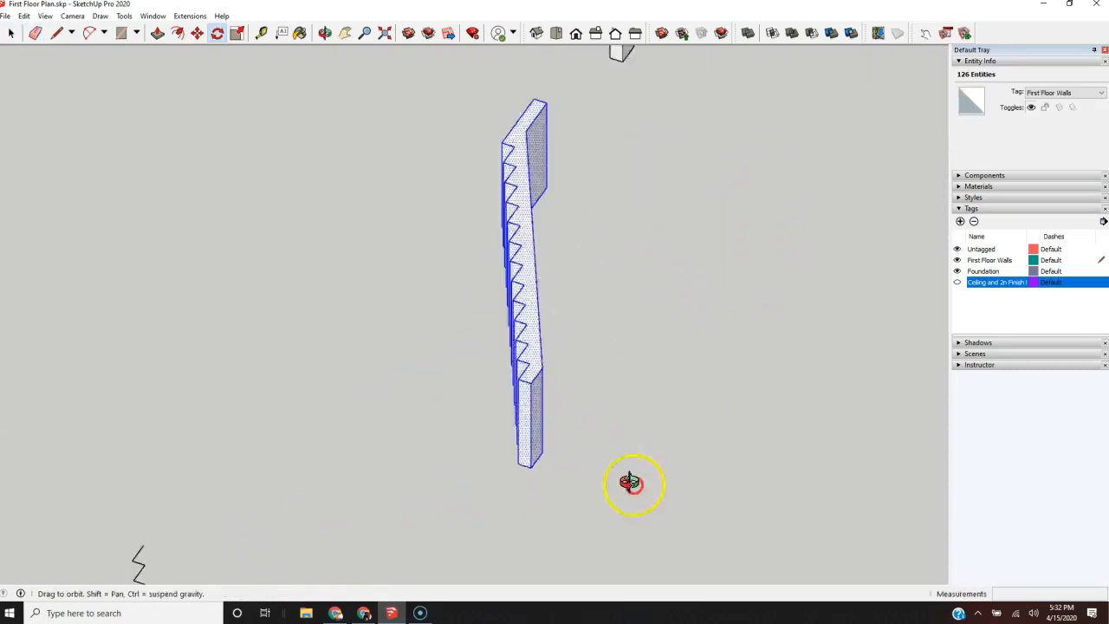
middle_click_drag(632, 483, 781, 441)
scroll(614, 456, "up", 5)
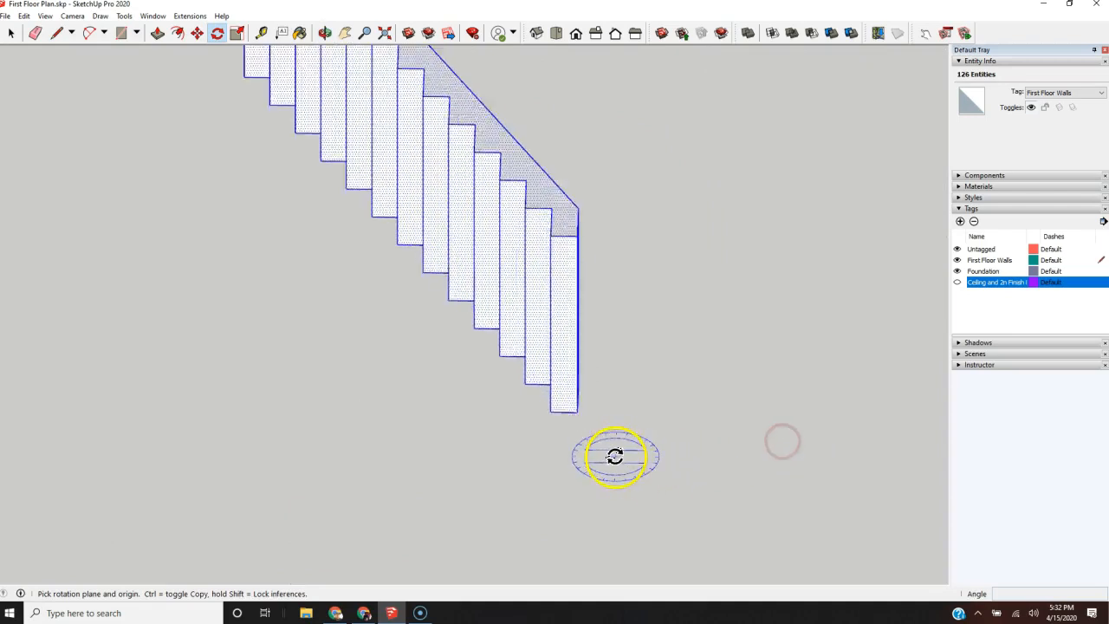
left_click(568, 401)
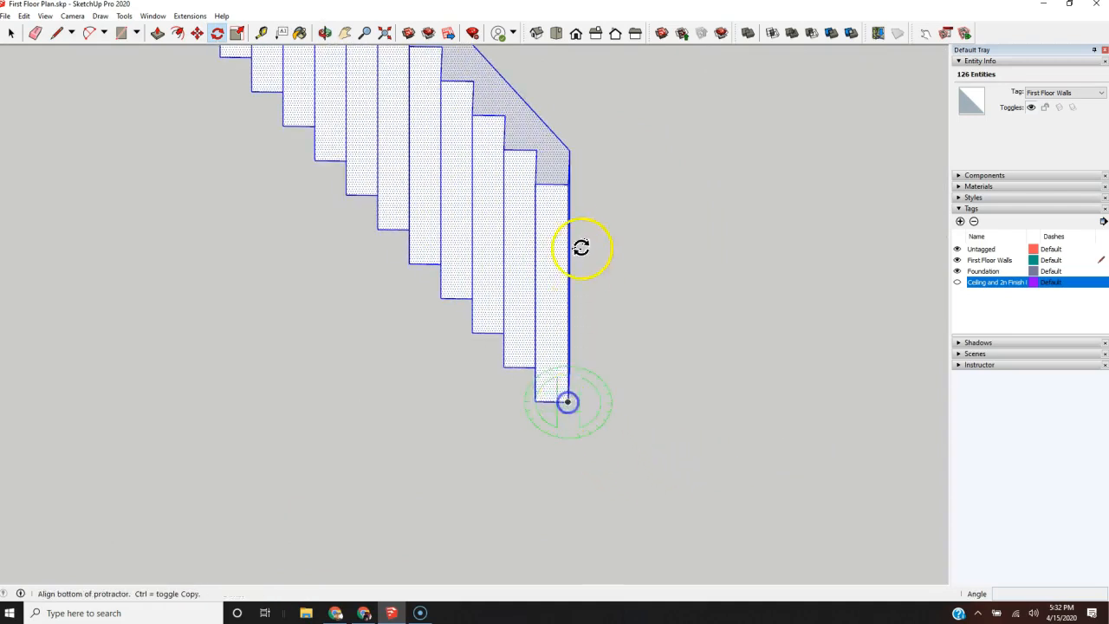
left_click(565, 182)
left_click(856, 411)
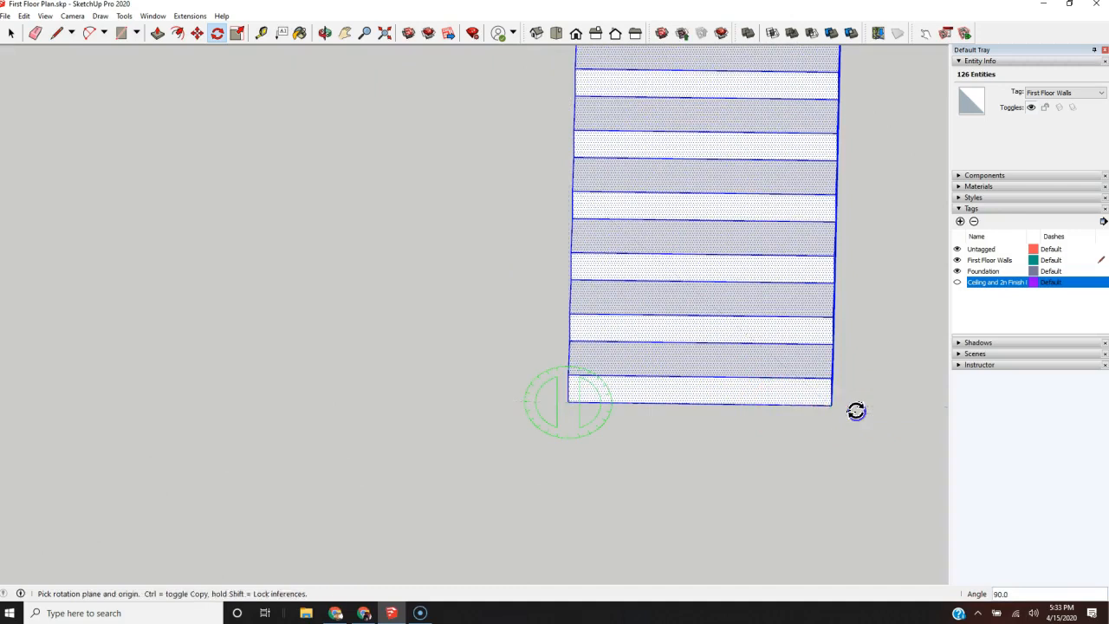
Step: Rotate the whole shorter flight about its lower outer corner into the same upright orientation as the longer flight
scroll(237, 491, "down", 5)
scroll(161, 100, "up", 3)
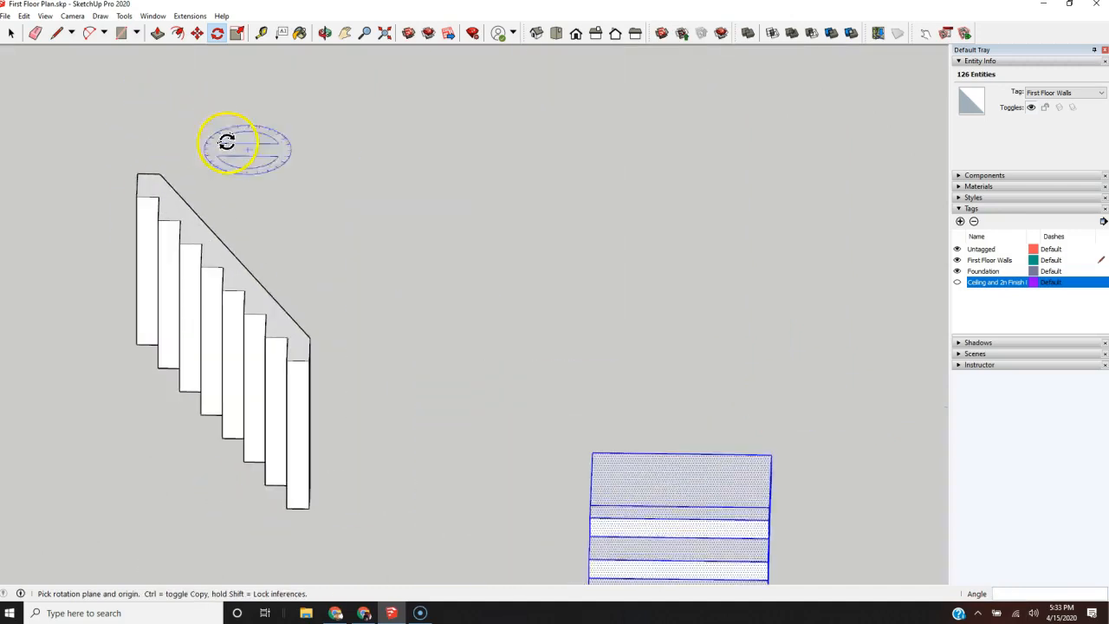
scroll(356, 188, "down", 3)
key("space")
left_click_drag(371, 50, 196, 408)
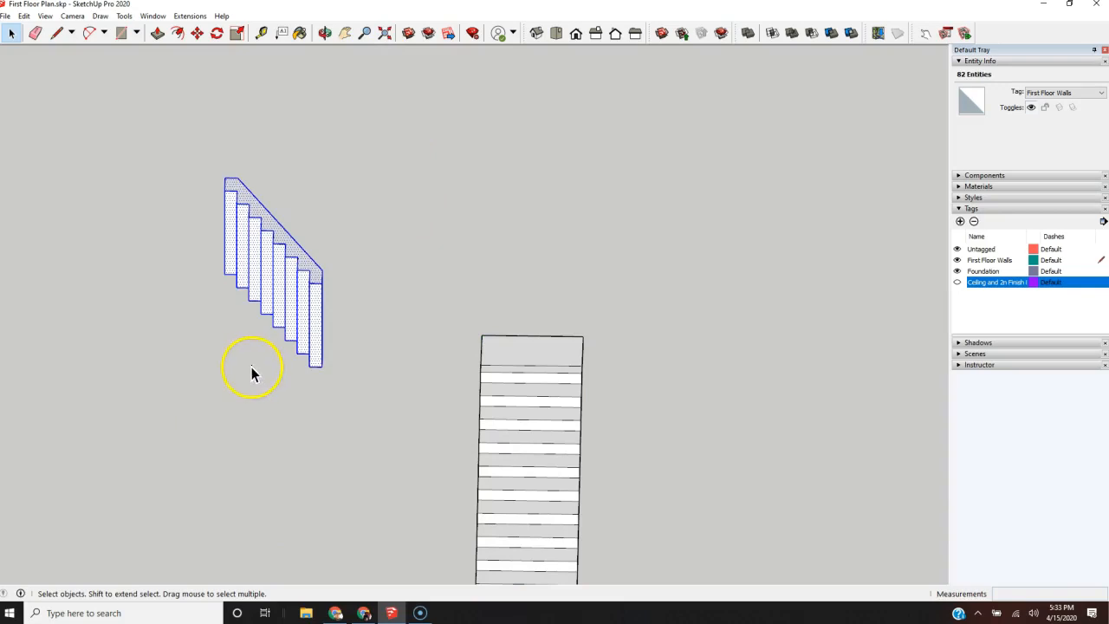
key("q")
scroll(307, 371, "up", 3)
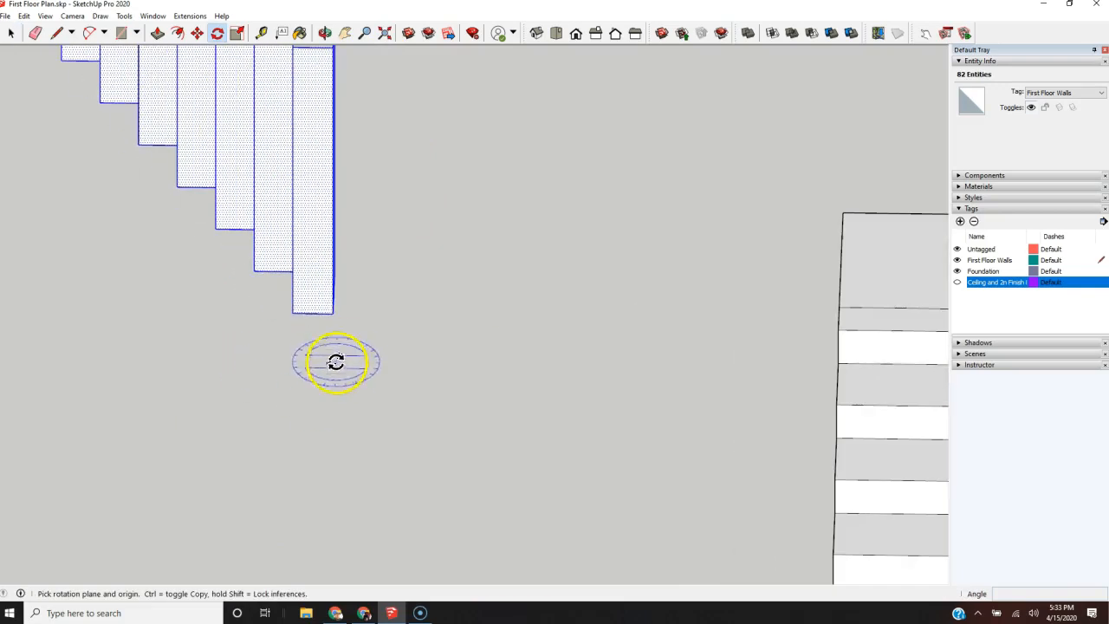
left_click(330, 314)
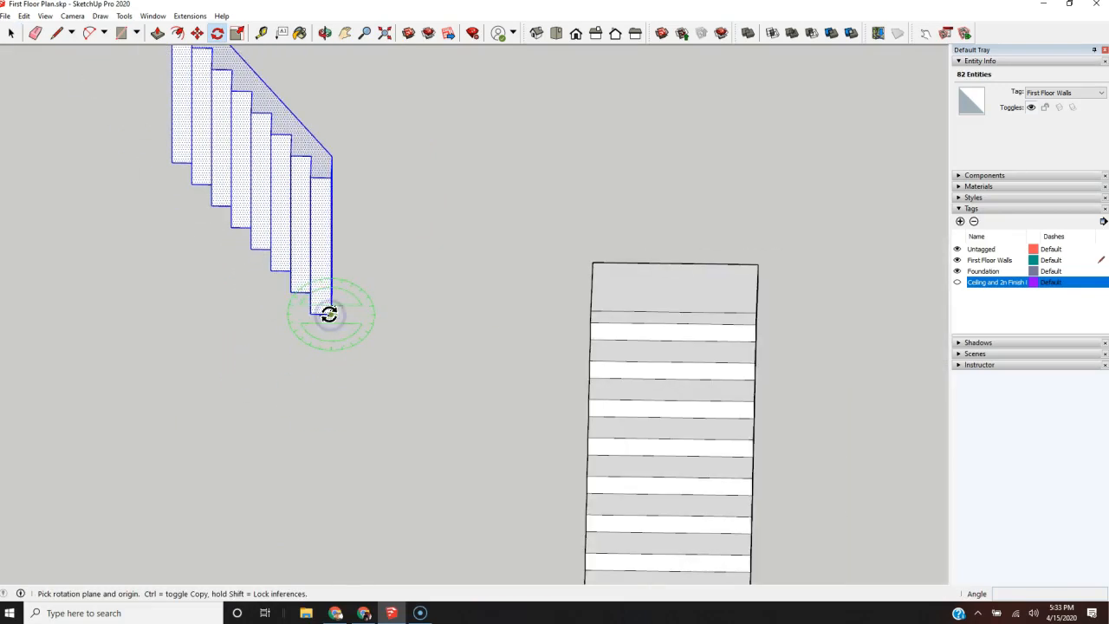
left_click(330, 178)
left_click_drag(368, 177, 519, 314)
left_click(520, 315)
Step: Rotate the shorter flight 90° in plan about its bottom-step corner, making it perpendicular to the longer flight
scroll(254, 425, "down", 5)
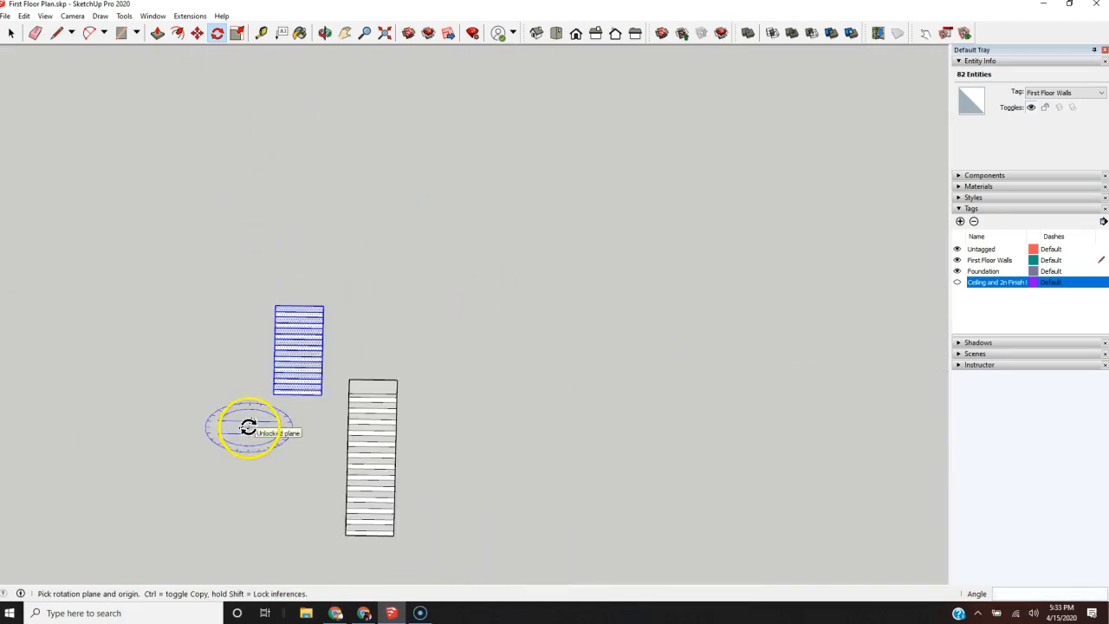
middle_click_drag(517, 309, 525, 482)
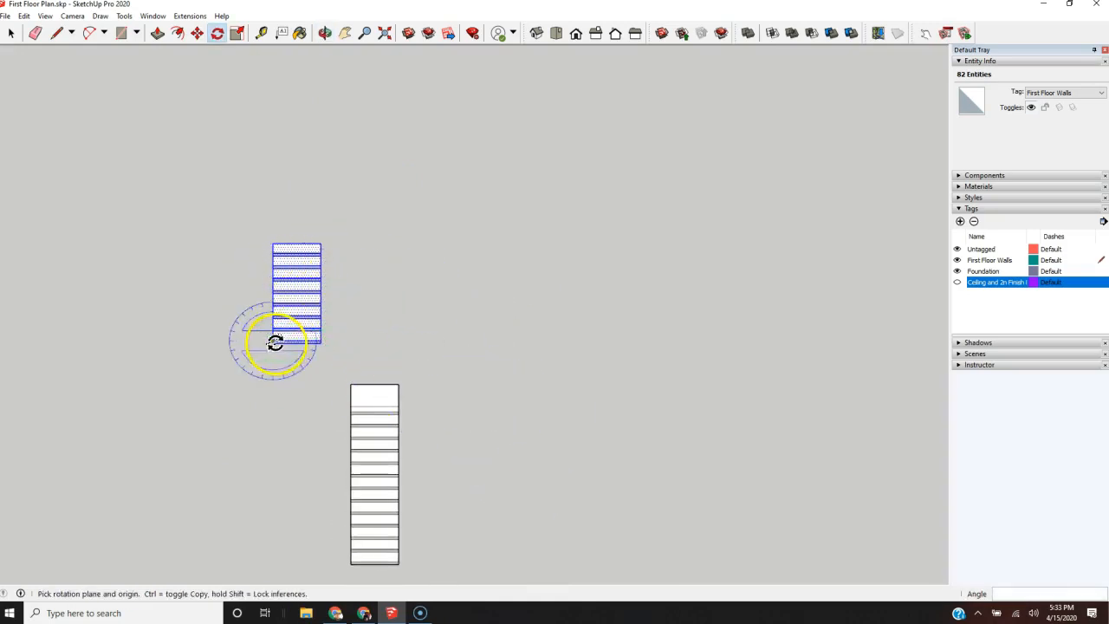
scroll(258, 362, "up", 1)
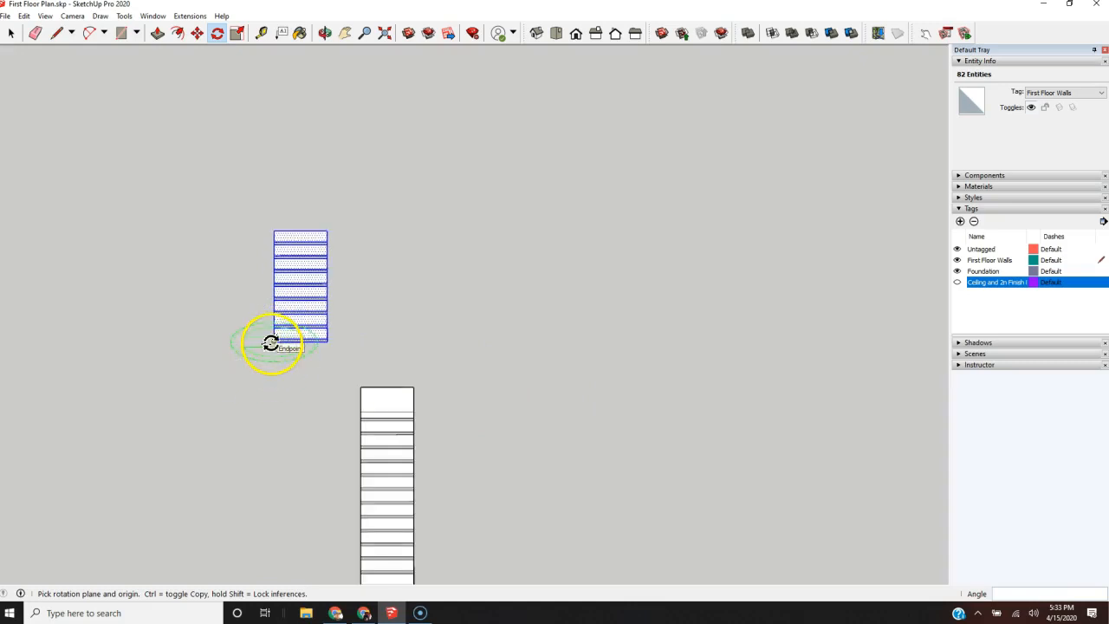
left_click(272, 346)
left_click_drag(272, 346, 338, 353)
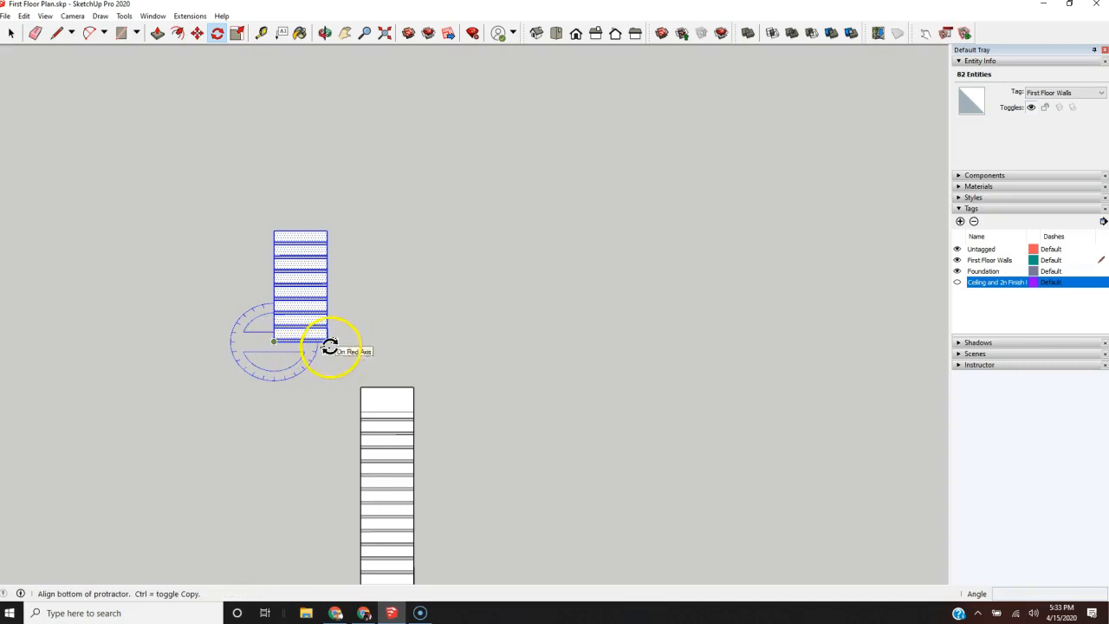
scroll(328, 345, "up", 4)
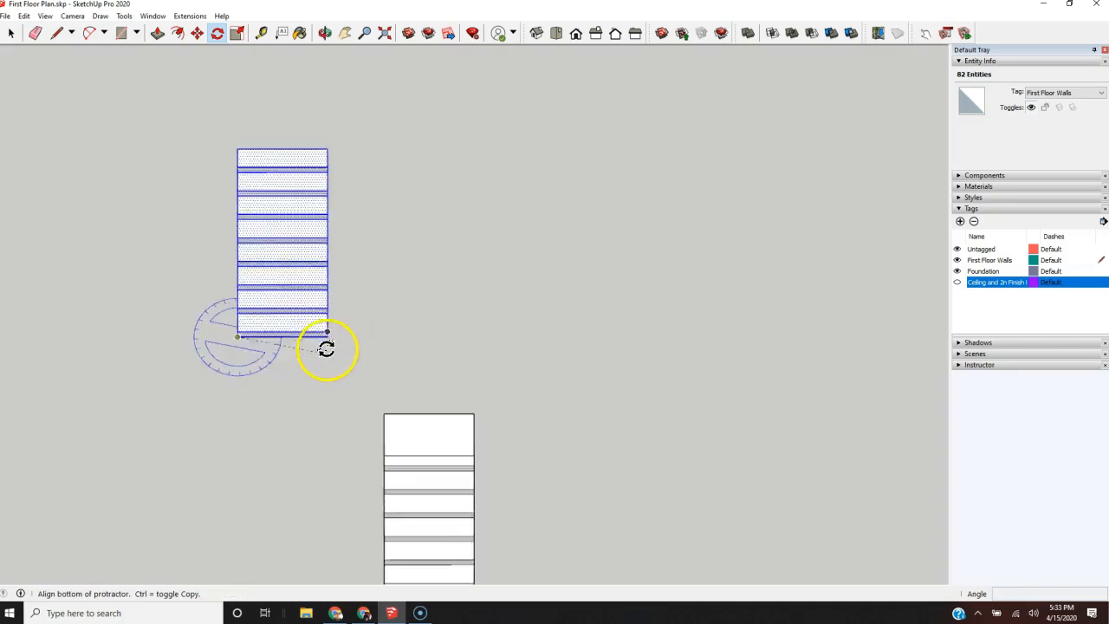
left_click(328, 337)
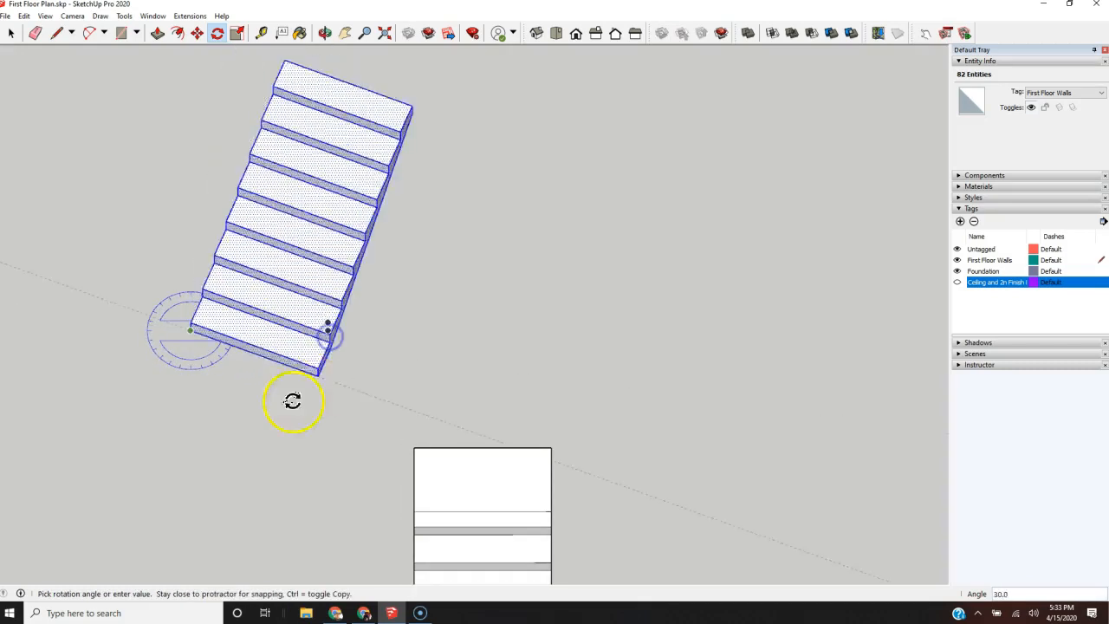
left_click(191, 469)
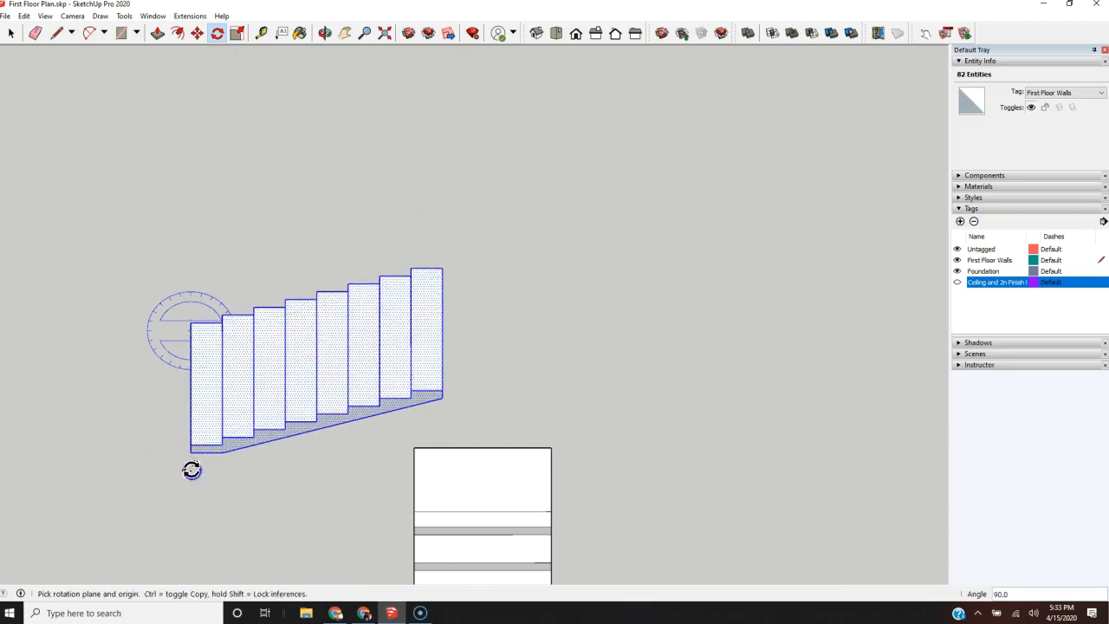
Step: Move the shorter flight by its bottom-step corner to a spot just beside the longer flight's landing
scroll(198, 446, "down", 3)
key("m")
scroll(234, 366, "up", 6)
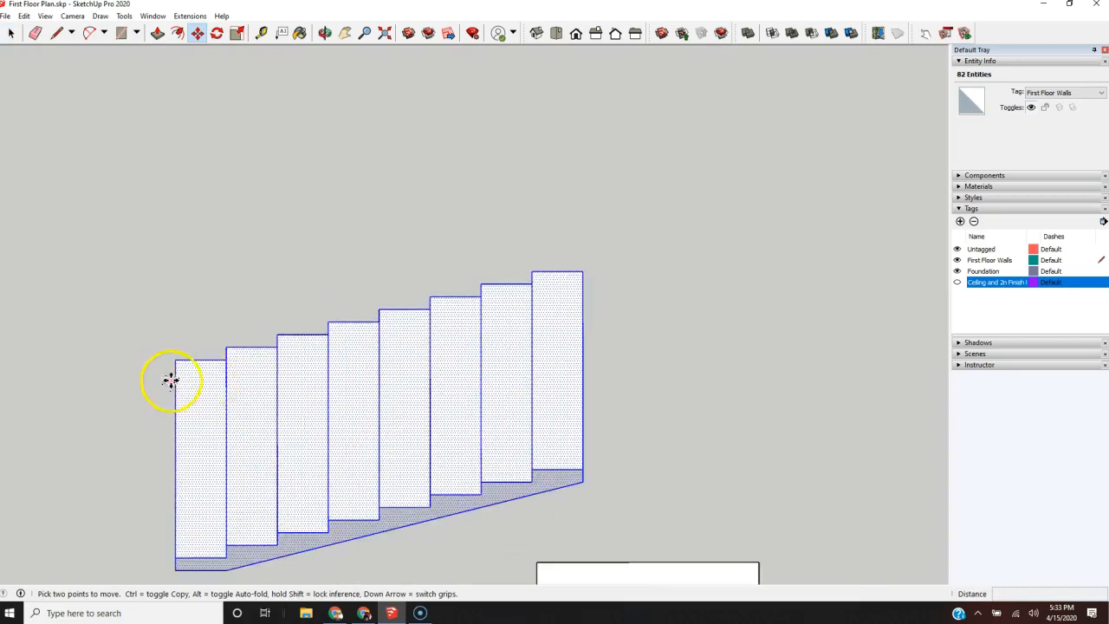
scroll(499, 222, "down", 3)
scroll(347, 321, "up", 6)
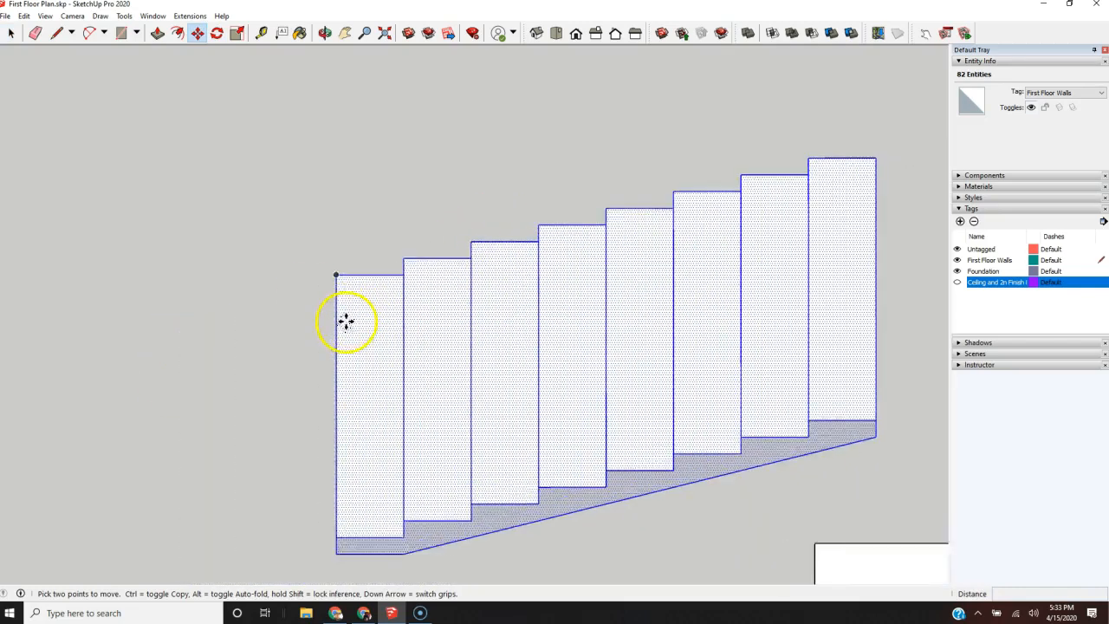
scroll(640, 347, "down", 6)
scroll(581, 482, "up", 5)
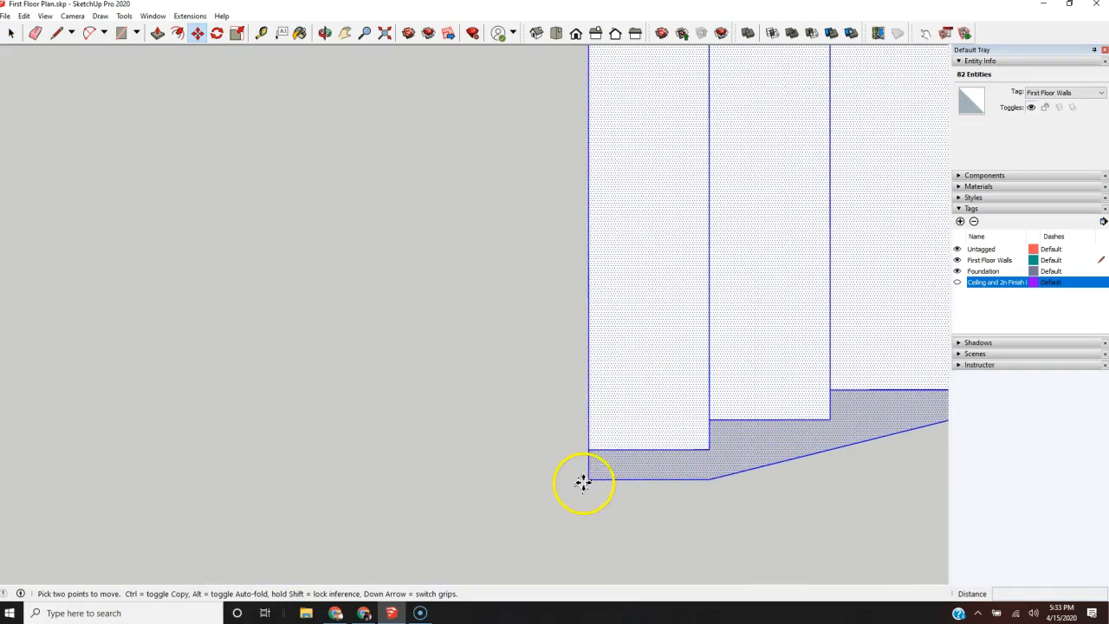
scroll(861, 537, "down", 4)
middle_click_drag(511, 445, 1103, 418)
scroll(828, 404, "down", 4)
scroll(606, 329, "up", 3)
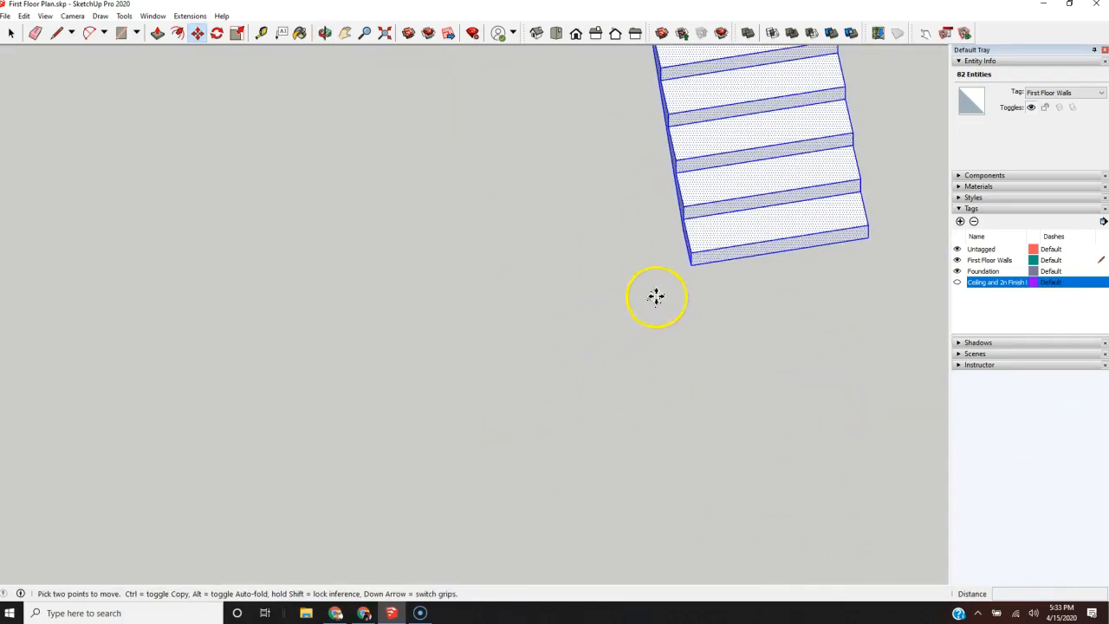
left_click(684, 259)
scroll(486, 342, "down", 3)
scroll(437, 348, "down", 3)
middle_click_drag(396, 232, 750, 317)
scroll(405, 172, "up", 2)
scroll(405, 172, "up", 6)
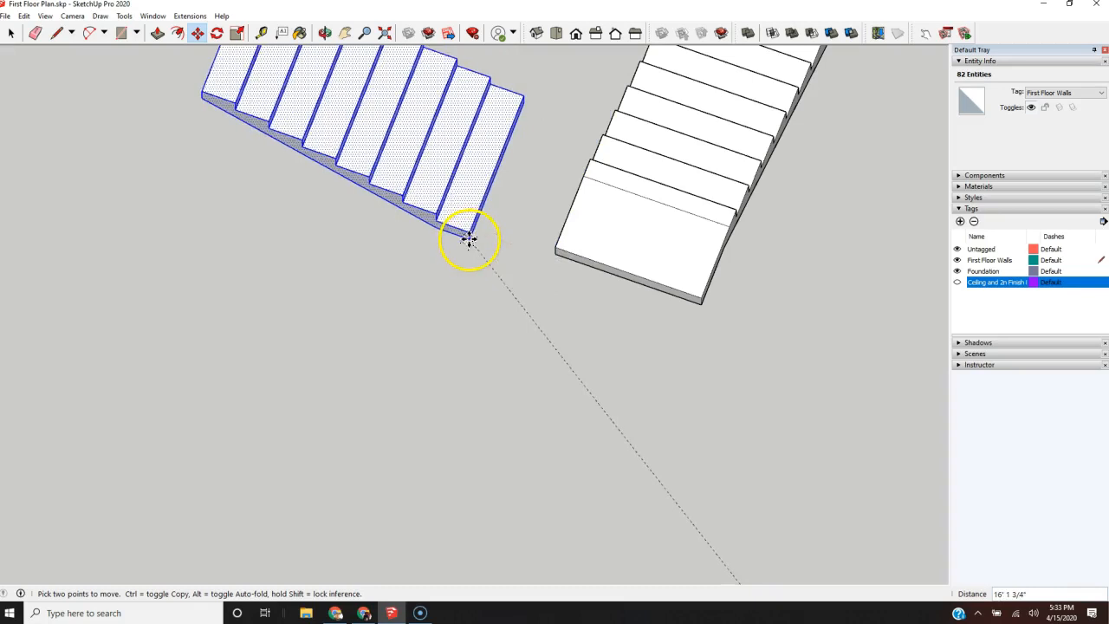
left_click(514, 249)
Step: Push/Pull the end face of the longer flight's landing outward to deepen the landing
scroll(513, 249, "down", 3)
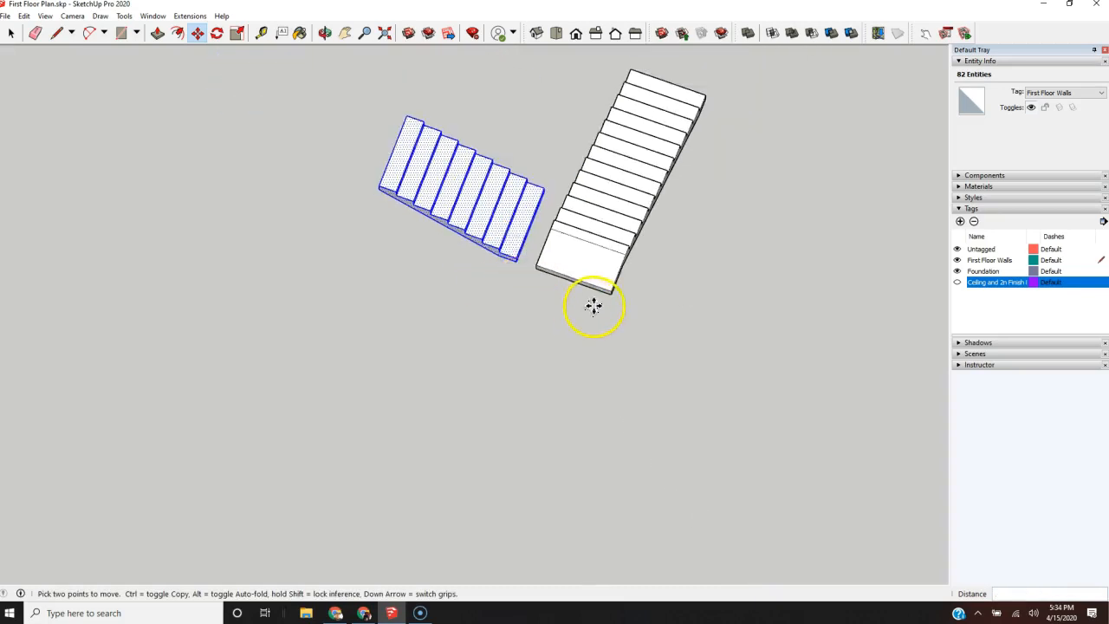
scroll(593, 305, "up", 4)
key("p")
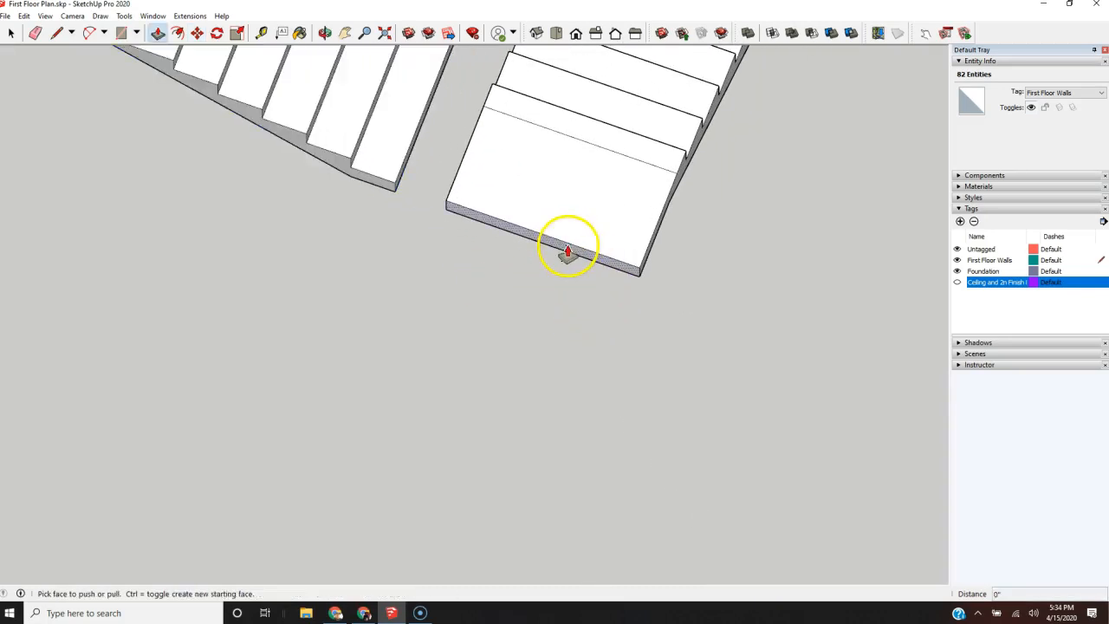
left_click(565, 248)
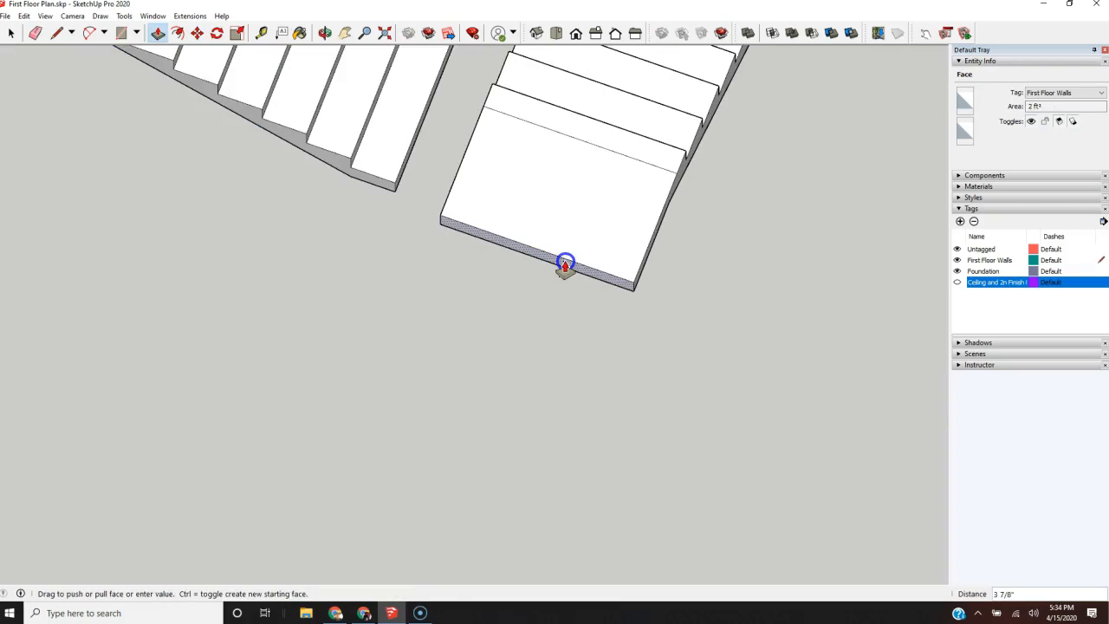
left_click(565, 261)
Step: Erase the leftover line running across the landing's top face near the first riser
key("e")
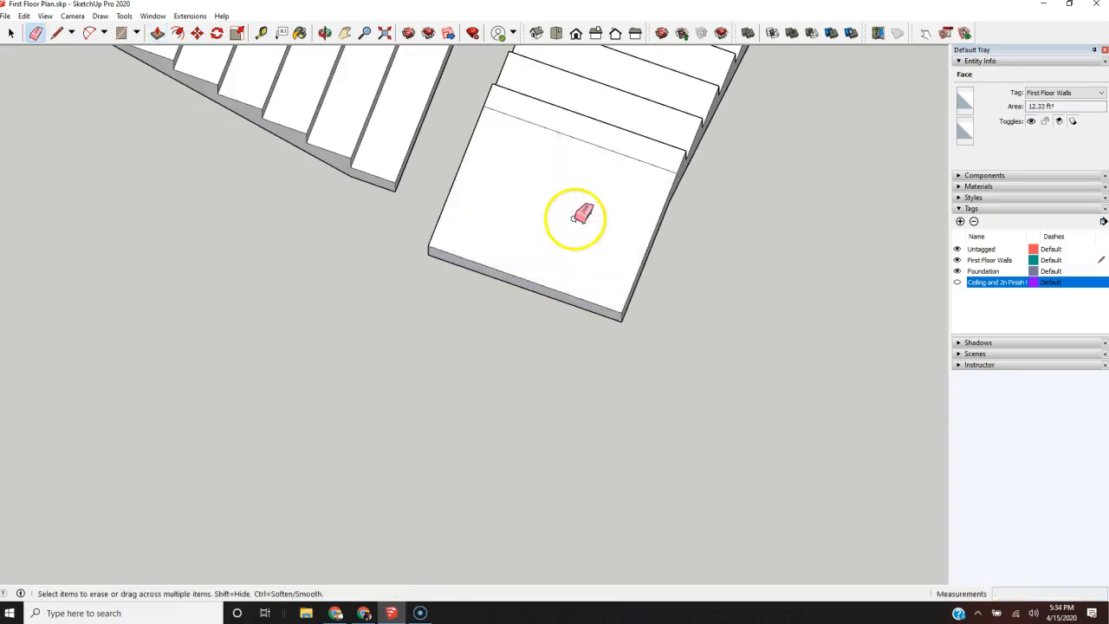
scroll(502, 317, "down", 2)
scroll(632, 285, "down", 2)
mouse_move(631, 285)
middle_mouse_down()
mouse_move(482, 235)
mouse_move(350, 135)
mouse_move(383, 168)
middle_mouse_up()
scroll(611, 278, "up", 3)
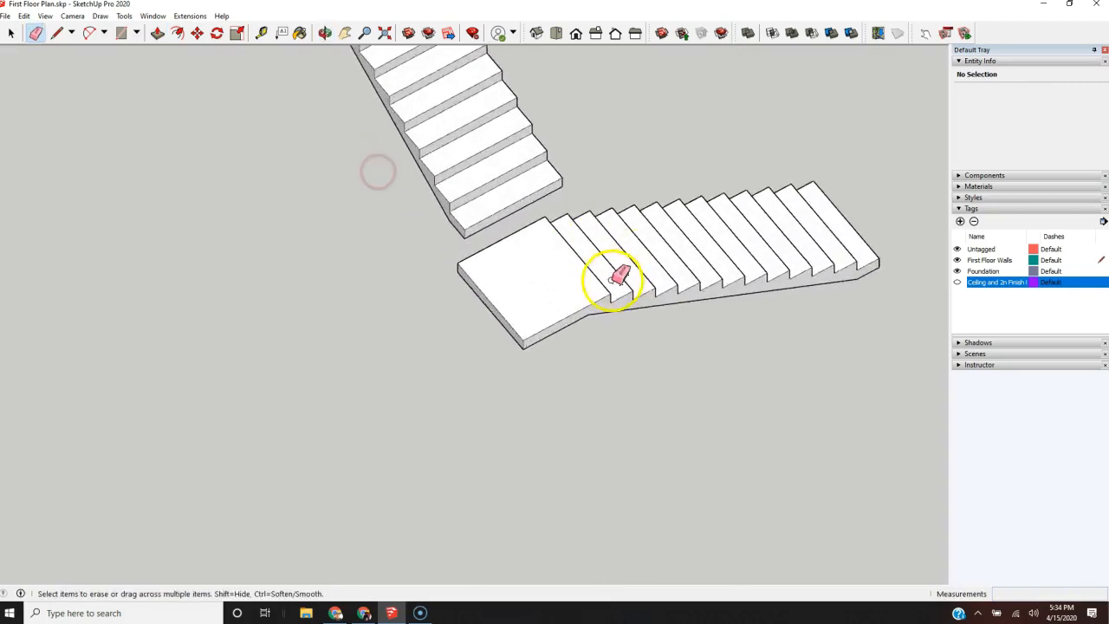
Step: Move the shorter flight so the inner corner of its bottom step meets the landing's back corner at the longer flight's first riser
key("m")
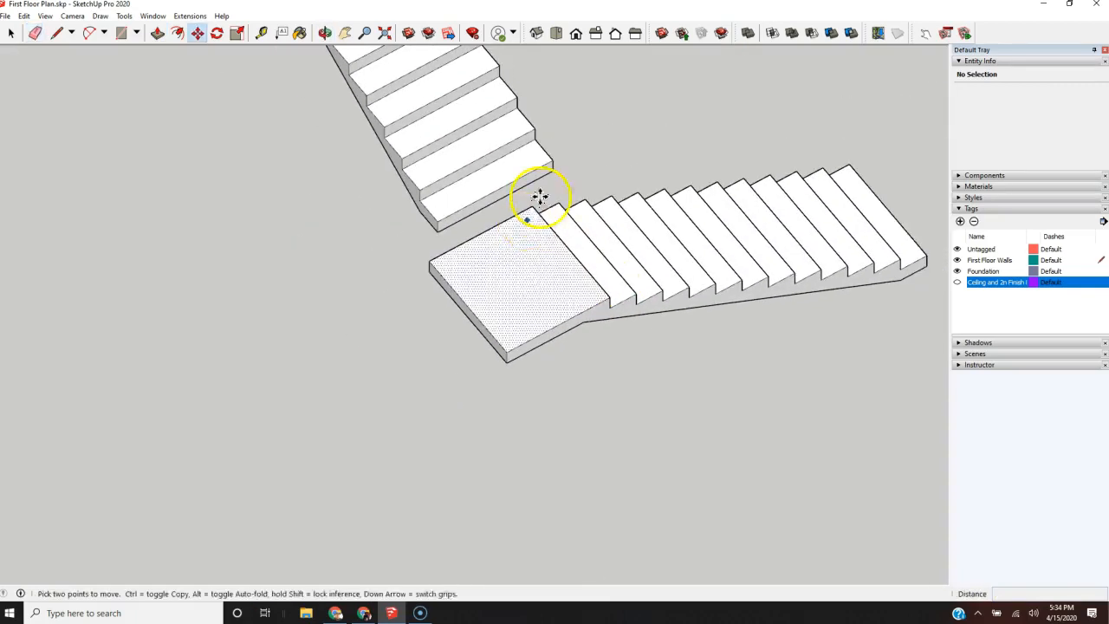
scroll(486, 322, "down", 3)
key("space")
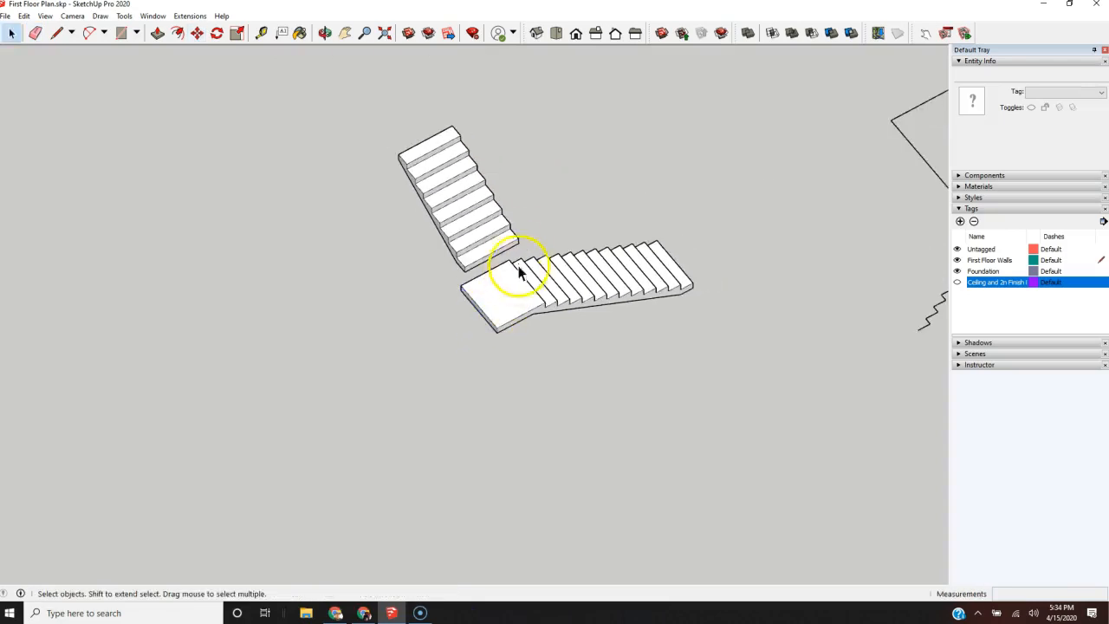
left_click(584, 198)
middle_click_drag(584, 198, 483, 439)
left_click(575, 130)
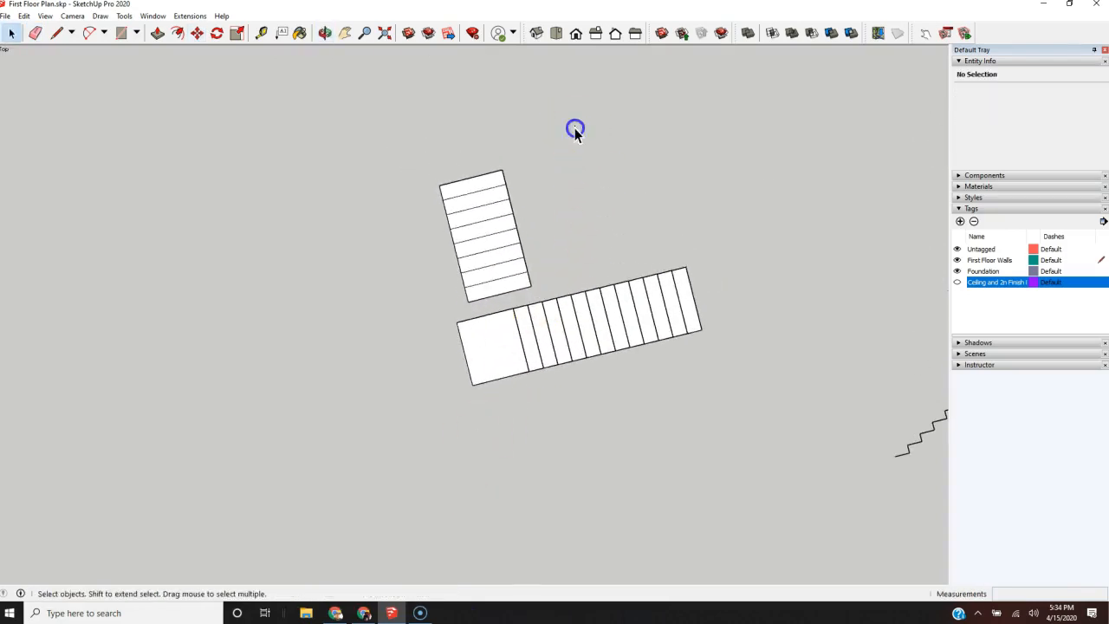
middle_click_drag(739, 280, 571, 293)
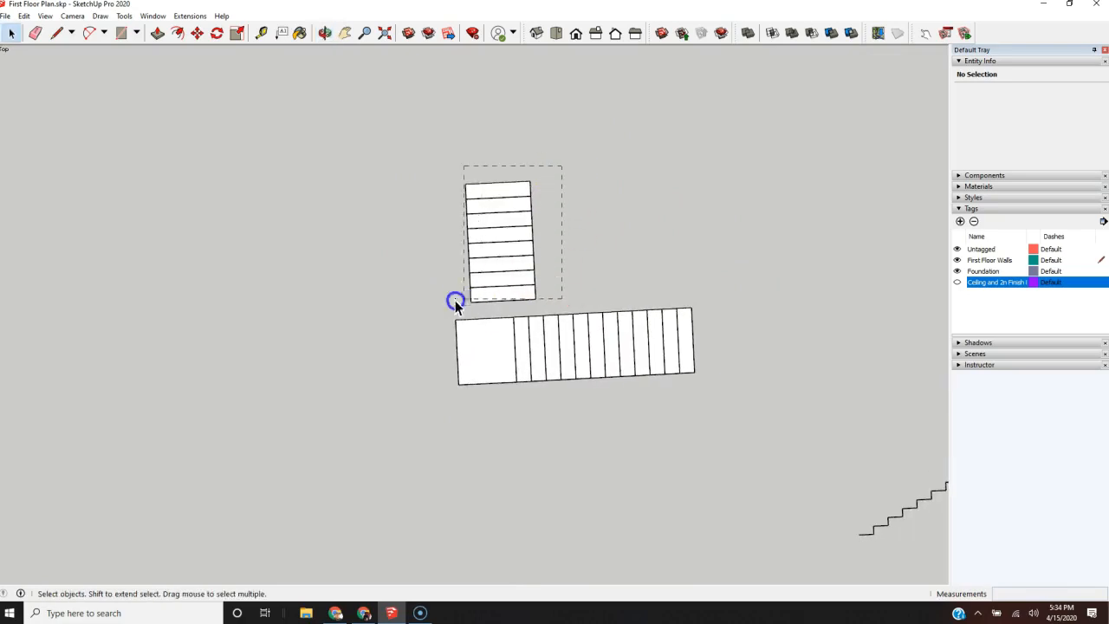
left_click_drag(406, 307, 403, 309)
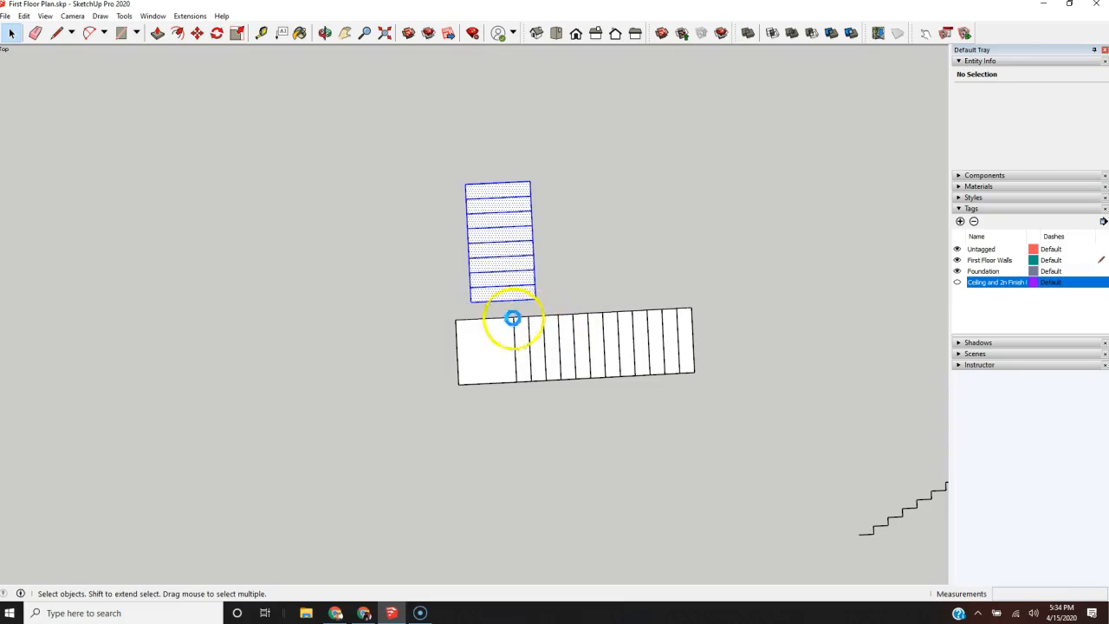
scroll(508, 321, "up", 5)
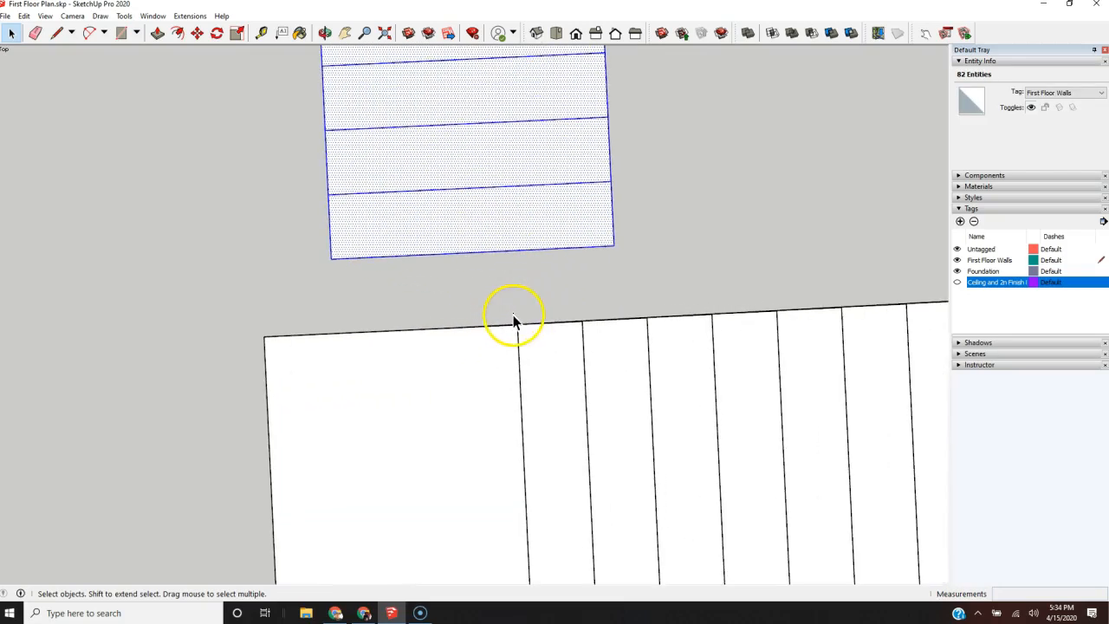
key("m")
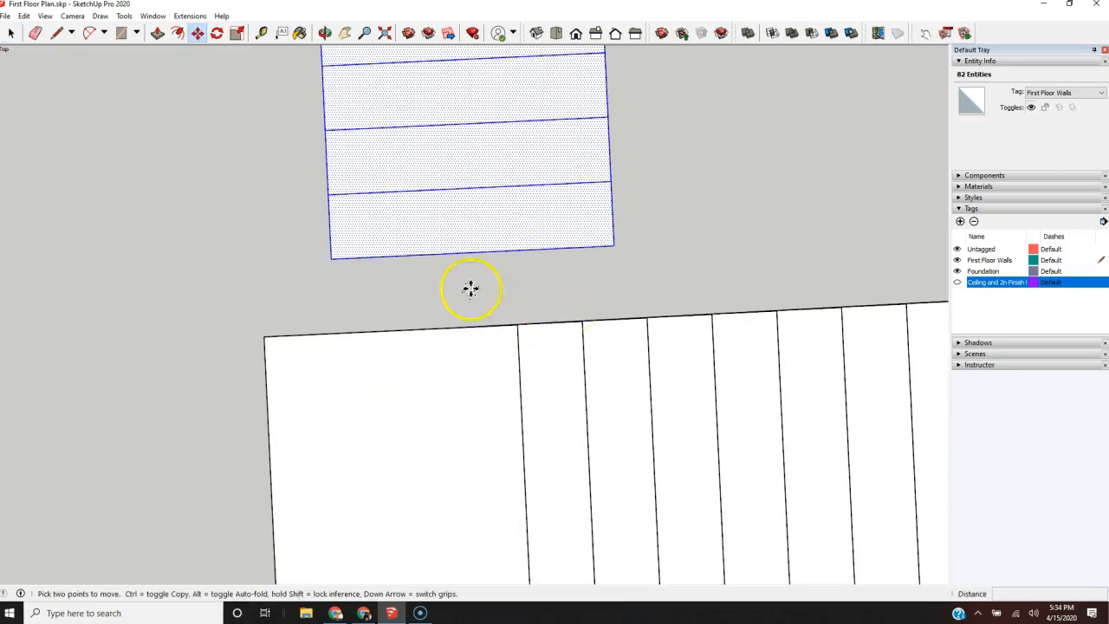
left_click(332, 259)
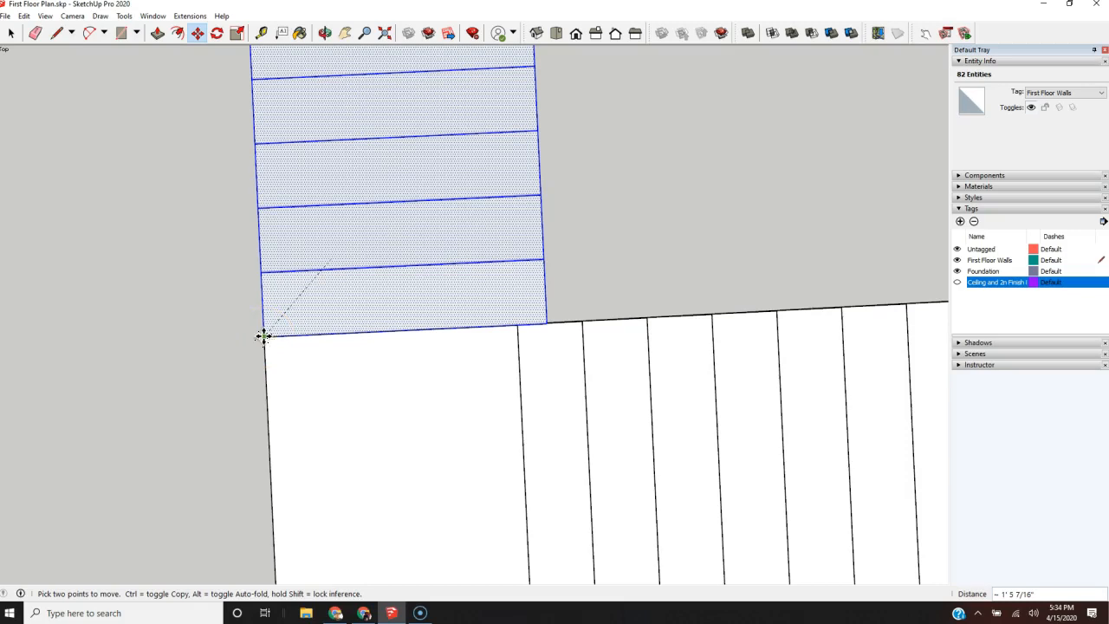
scroll(262, 336, "down", 2)
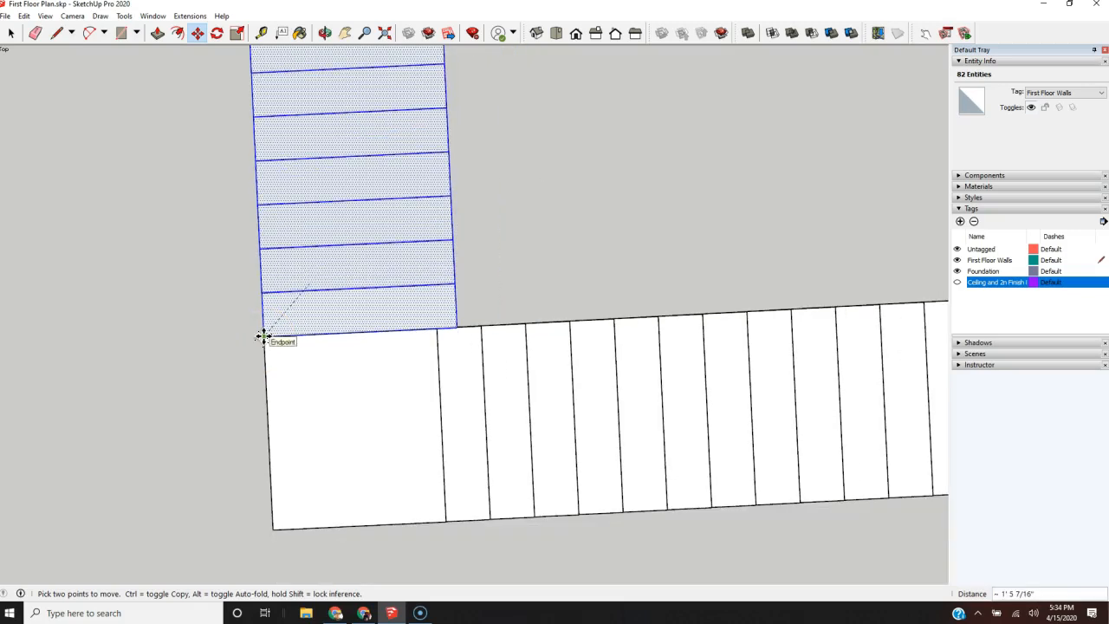
left_click_drag(262, 336, 267, 247)
left_click(459, 239)
left_click(437, 320)
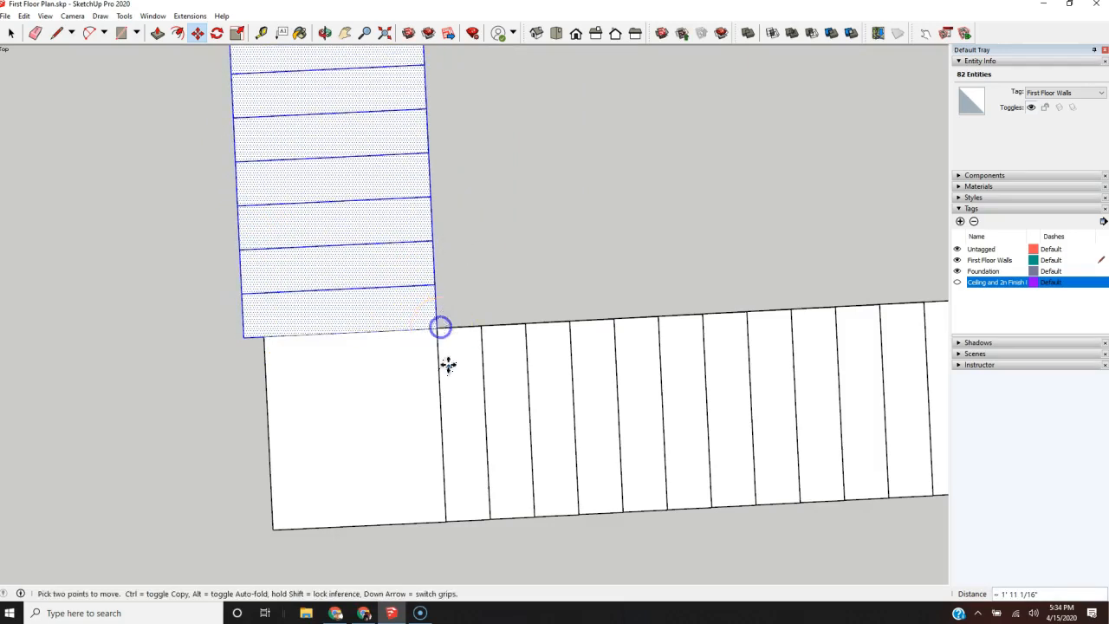
Step: Push/Pull the landing's outer end face 5" outward until it is flush with the side of the shorter flight
scroll(447, 365, "down", 4)
middle_click_drag(425, 391, 906, 216)
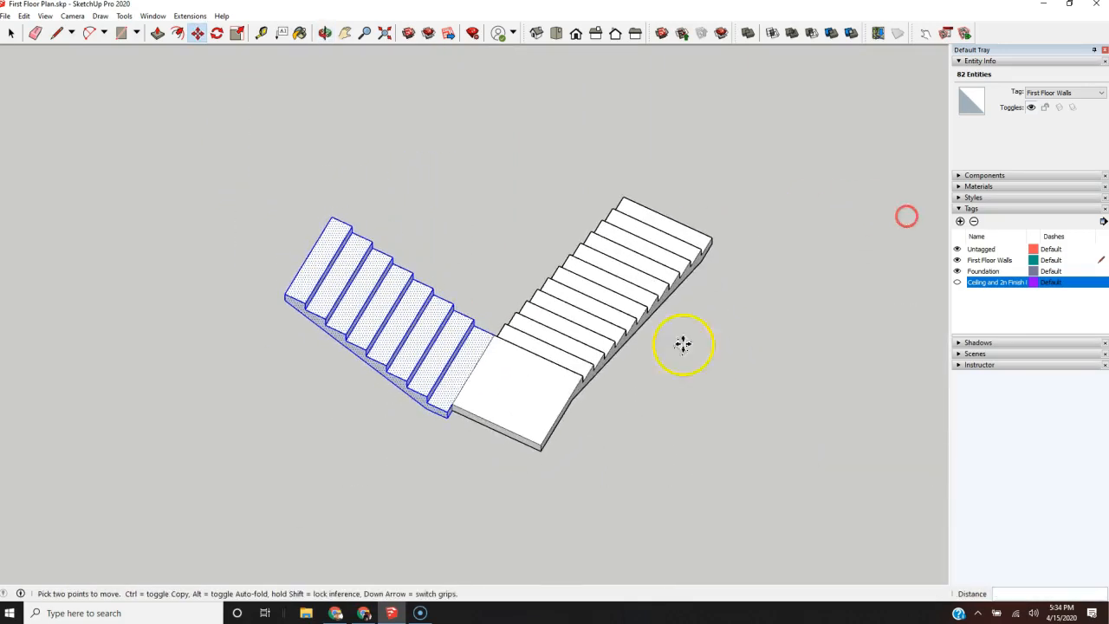
scroll(408, 425, "up", 3)
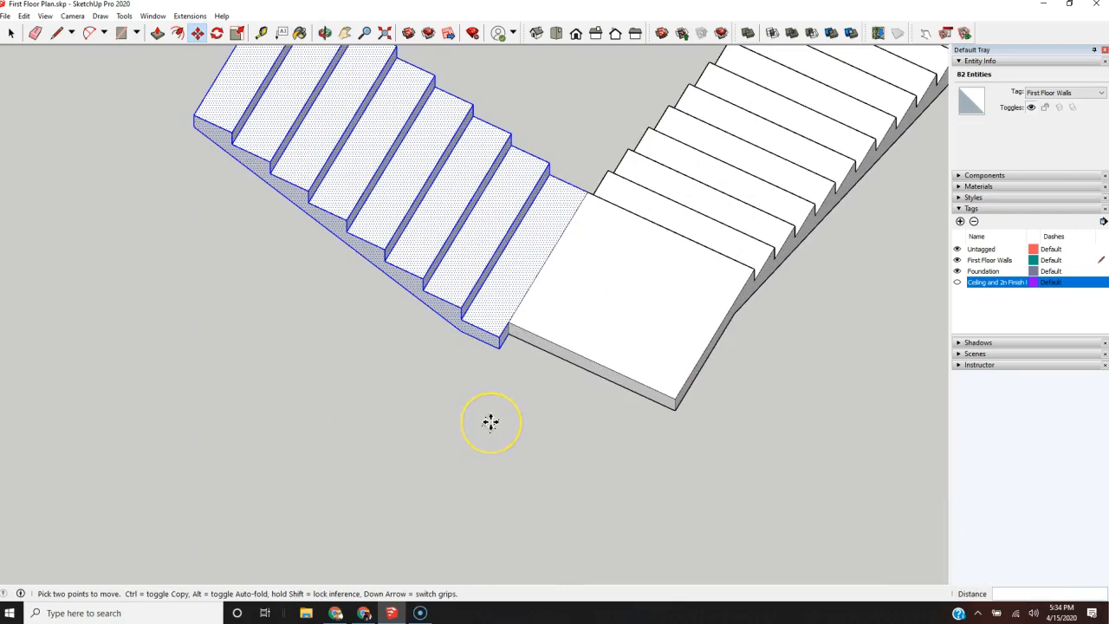
key("space")
left_click(512, 458)
key("p")
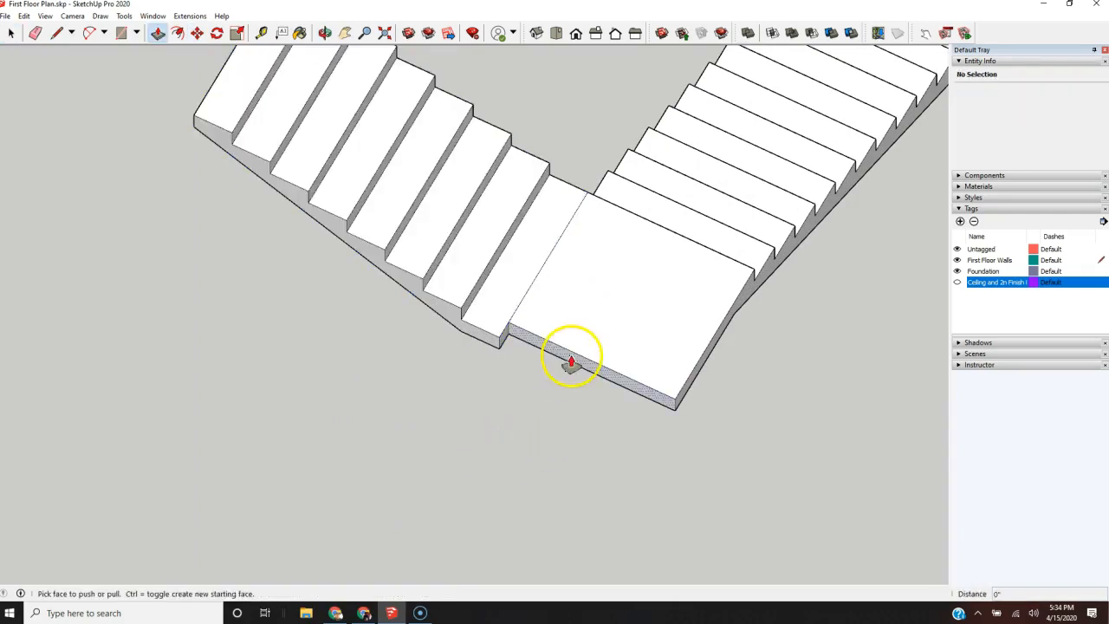
left_click(569, 362)
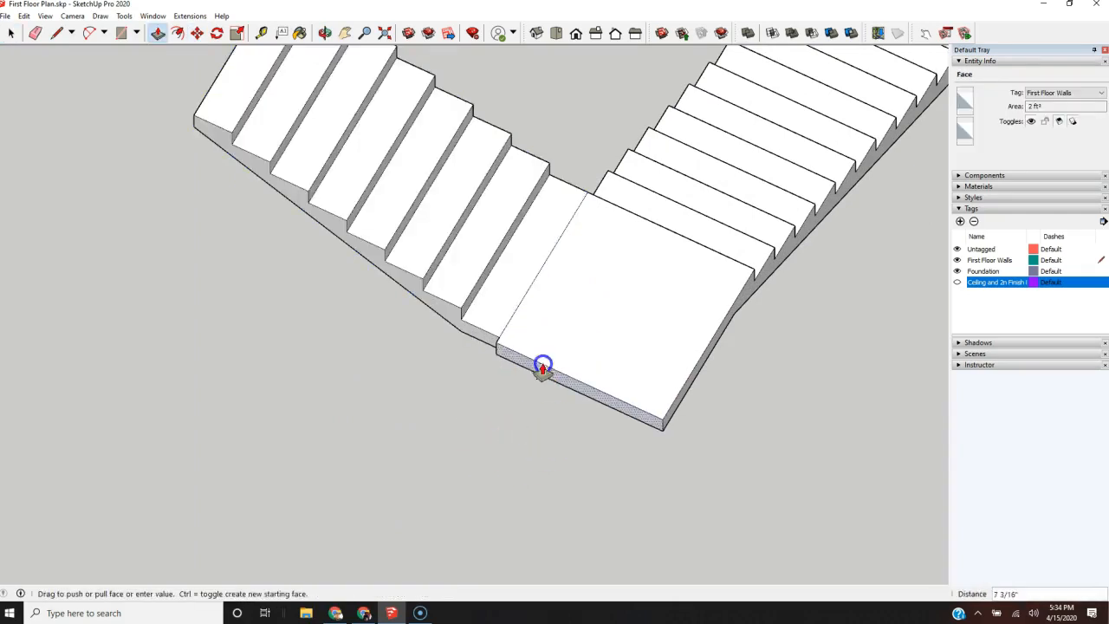
left_click(488, 341)
Step: Erase the seam line on the top face between the landing and the shorter flight's bottom step
key("e")
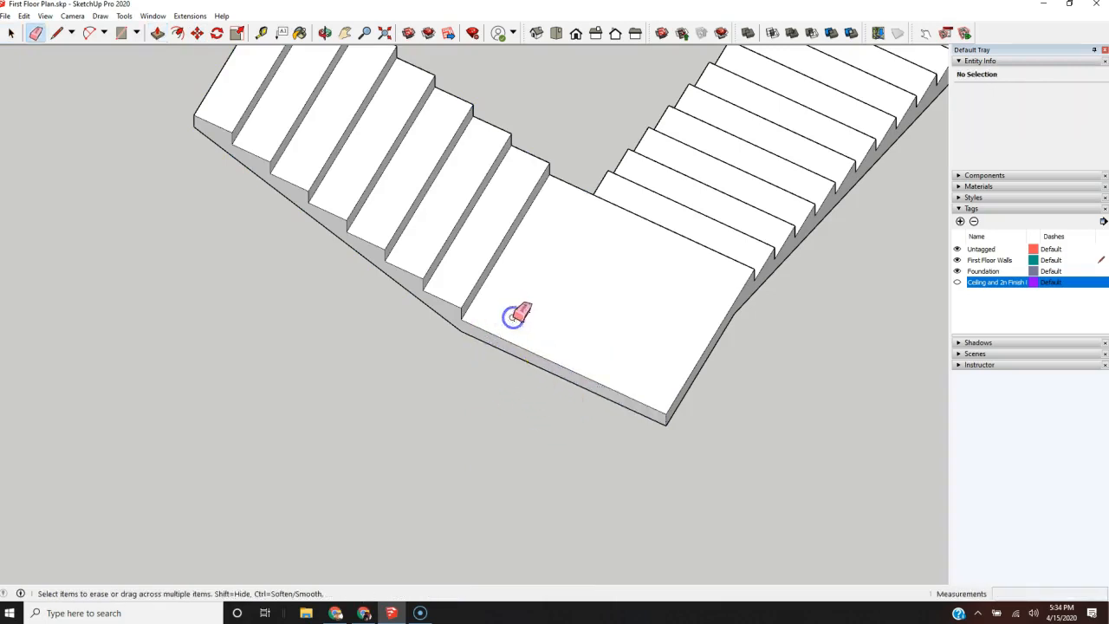
scroll(518, 316, "down", 4)
mouse_move(525, 376)
middle_mouse_down()
mouse_move(534, 441)
mouse_move(743, 134)
mouse_move(768, 172)
mouse_move(773, 104)
mouse_move(906, 42)
middle_mouse_up()
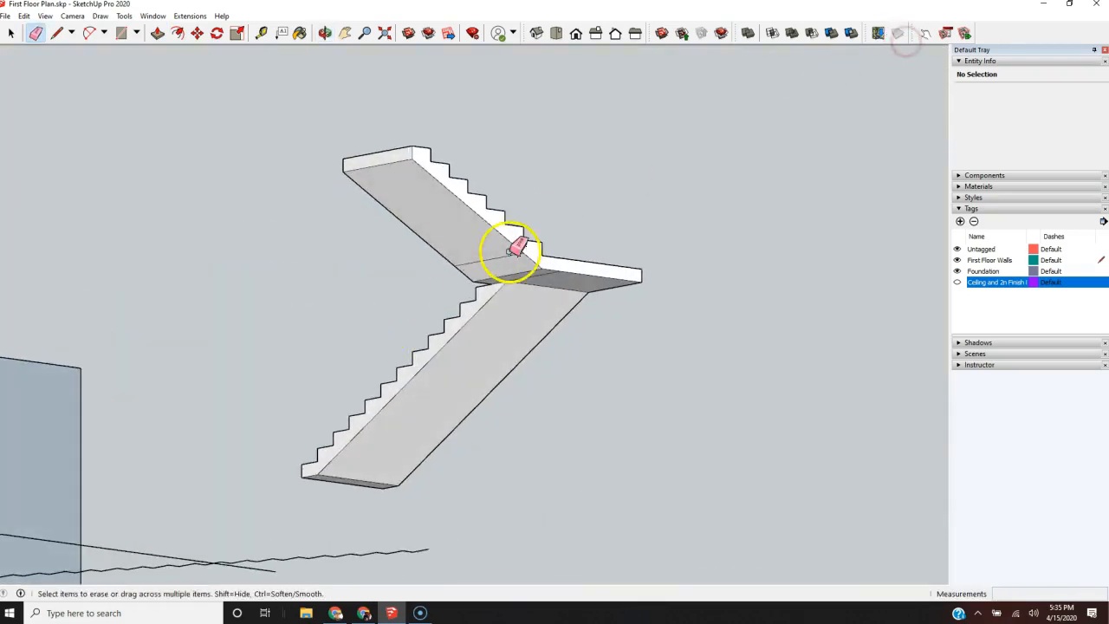
scroll(499, 259, "up", 3)
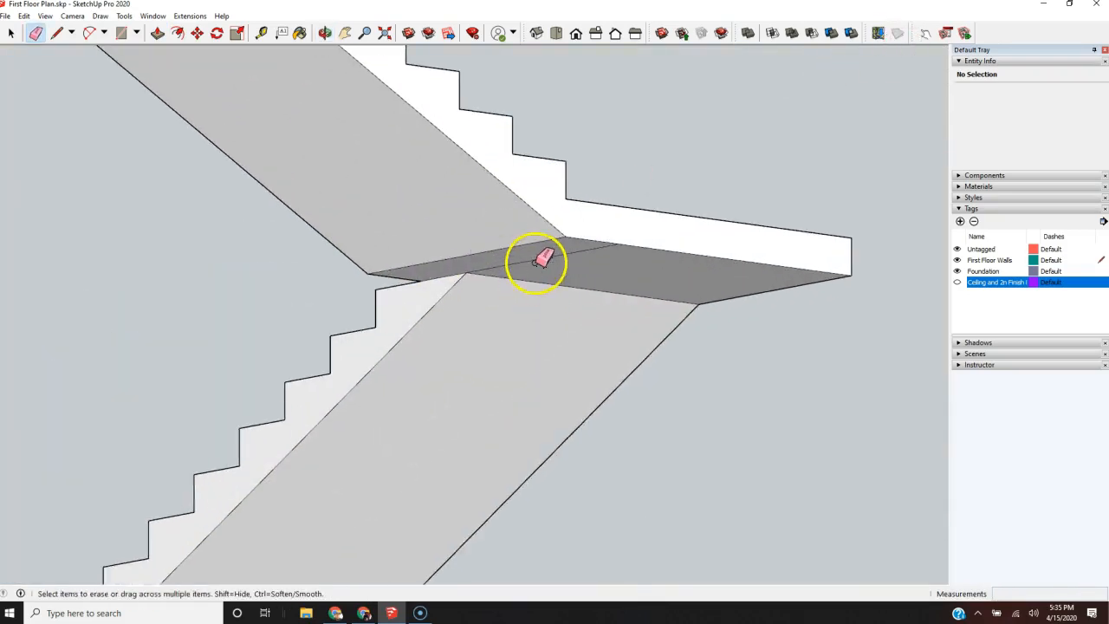
Step: Turn the complete L-shaped staircase into a component with the definition name Stairs
scroll(453, 354, "down", 3)
middle_click_drag(466, 321, 940, 501)
scroll(643, 452, "down", 3)
middle_click_drag(473, 431, 829, 460)
scroll(347, 255, "down", 3)
mouse_move(520, 364)
middle_mouse_down()
mouse_move(565, 396)
mouse_move(181, 440)
middle_mouse_up()
key("space")
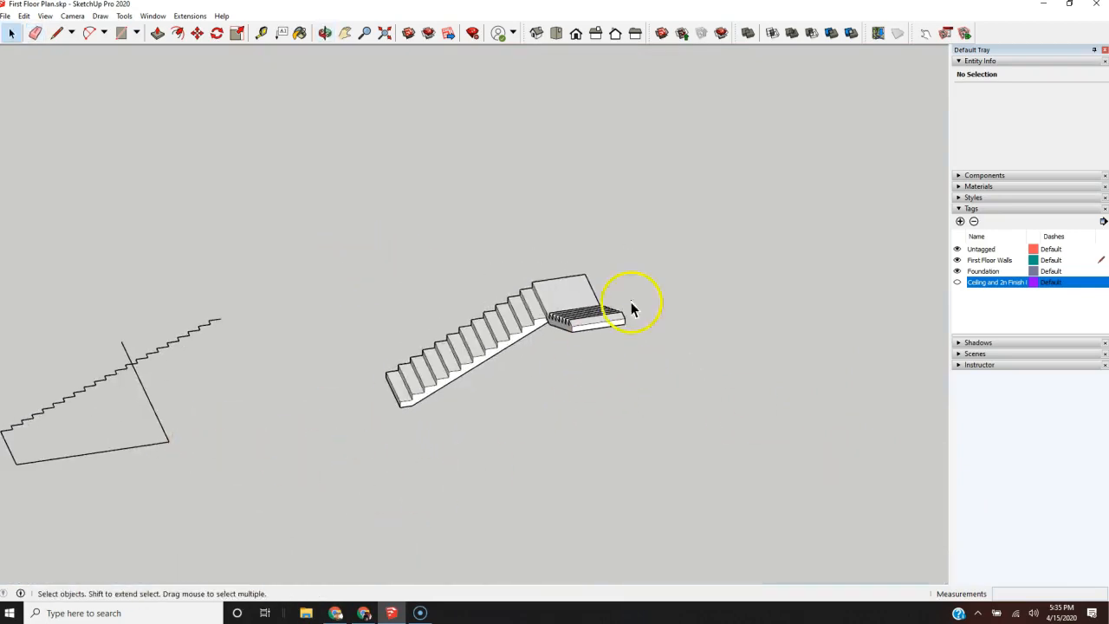
left_click_drag(348, 476, 347, 476)
right_click(431, 357)
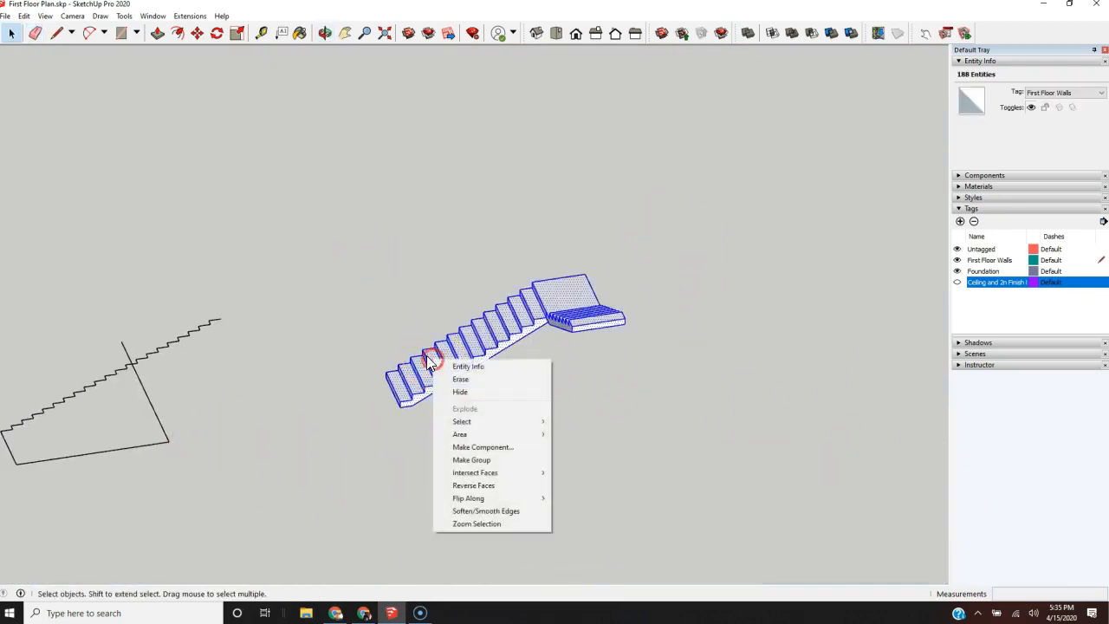
left_click(502, 447)
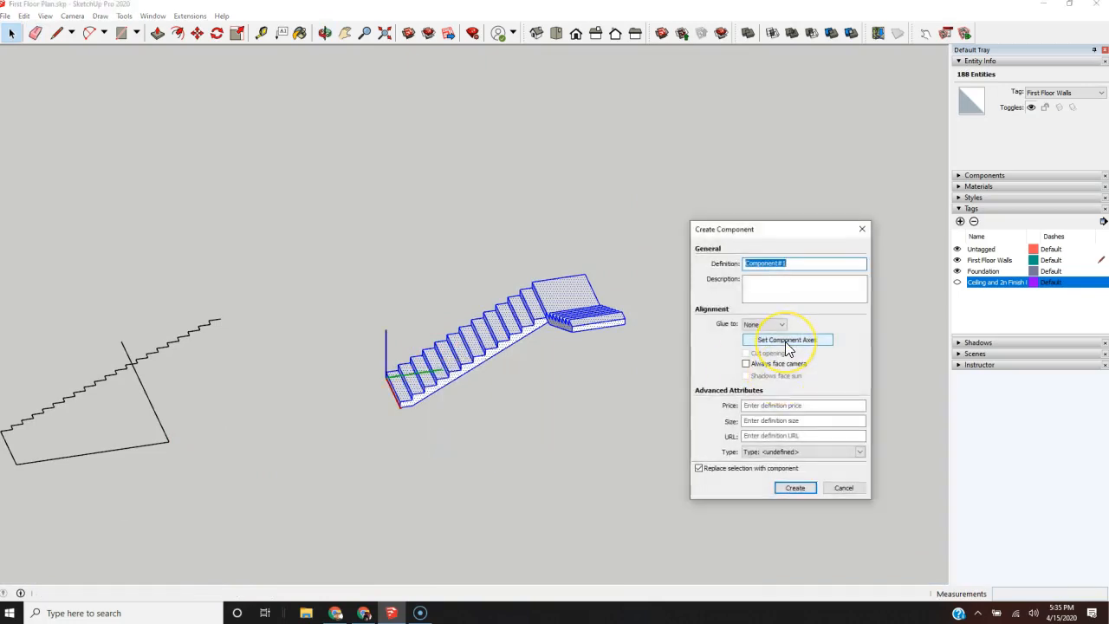
type("Stairs")
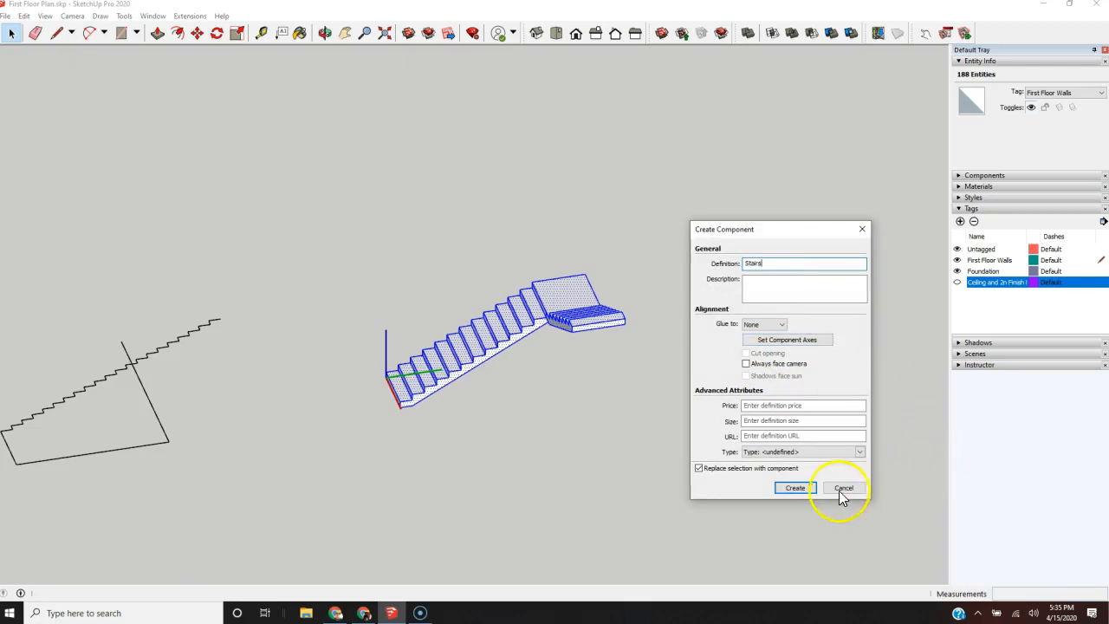
left_click(794, 488)
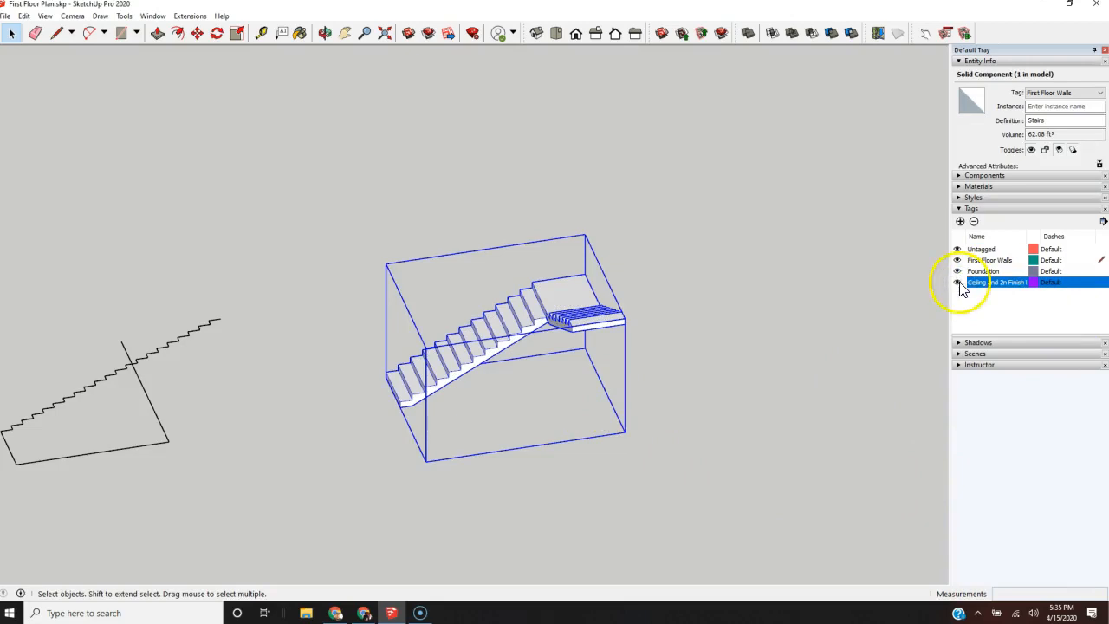
Step: Add a tag named Stairs, assign it to all geometry inside the staircase component, and test the tag by hiding and showing it
left_click(960, 222)
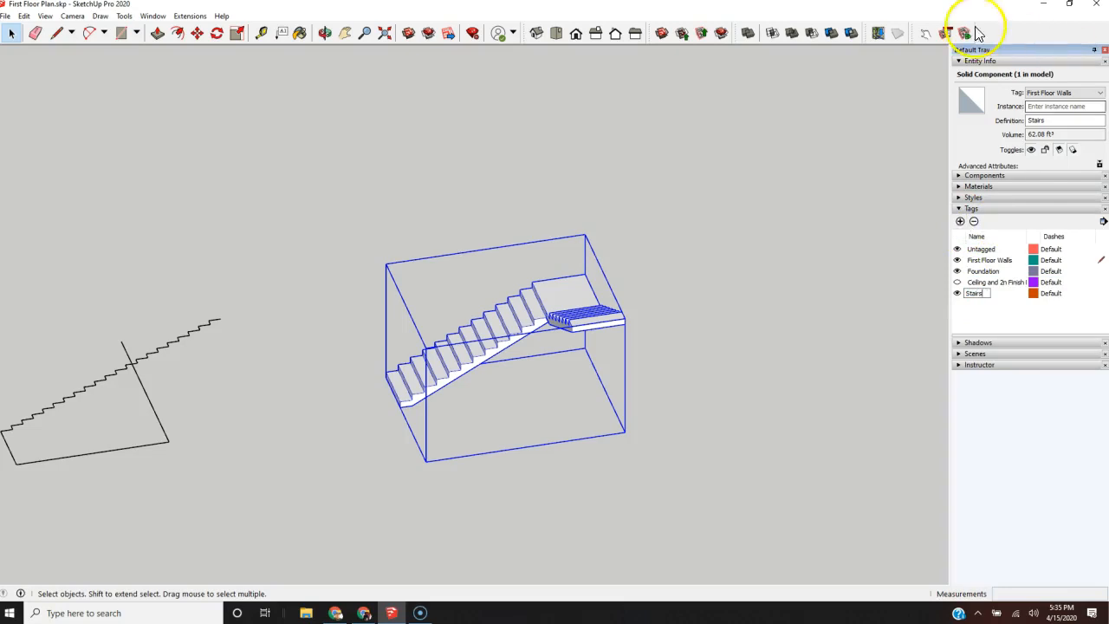
left_click(767, 317)
double_click(568, 314)
left_click_drag(711, 249, 548, 381)
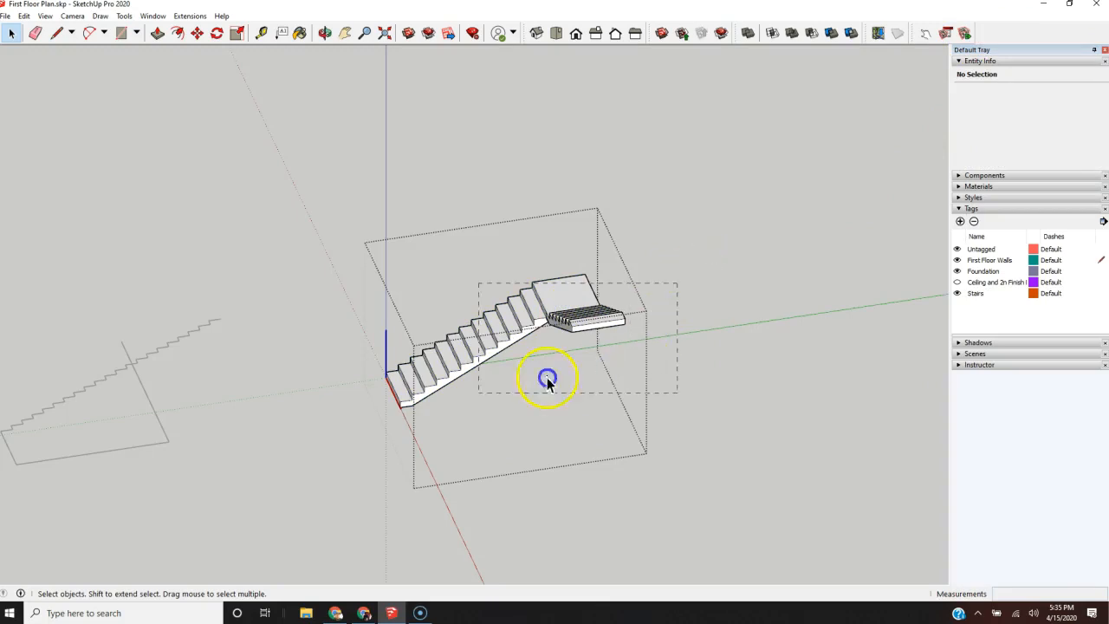
left_click_drag(338, 444, 338, 444)
left_click_drag(745, 150, 576, 473)
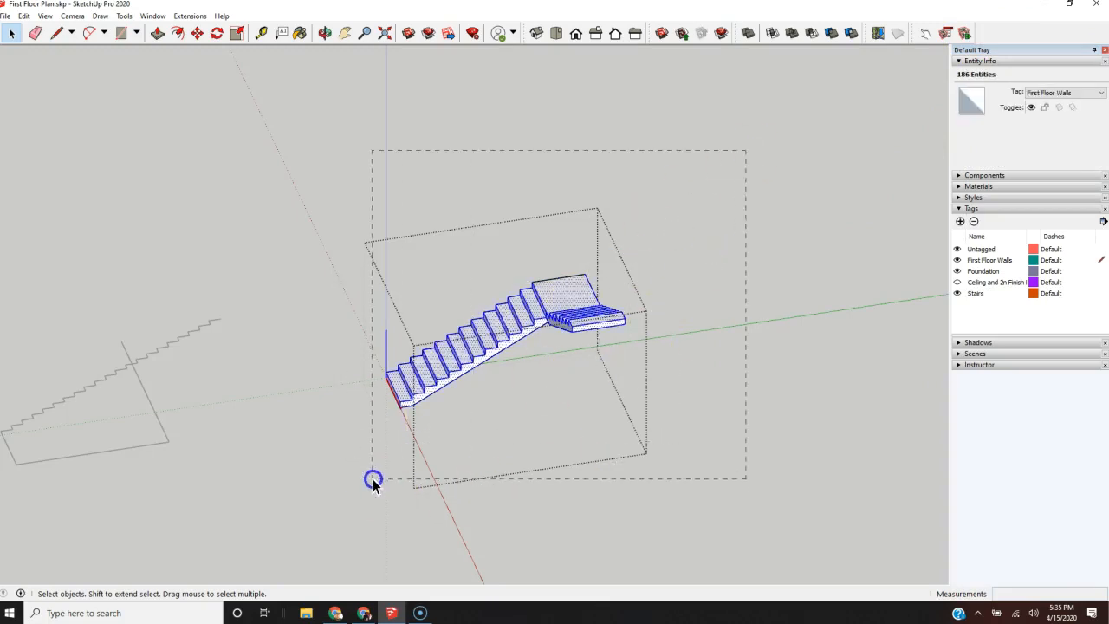
left_click(1078, 94)
left_click(1050, 135)
left_click(741, 294)
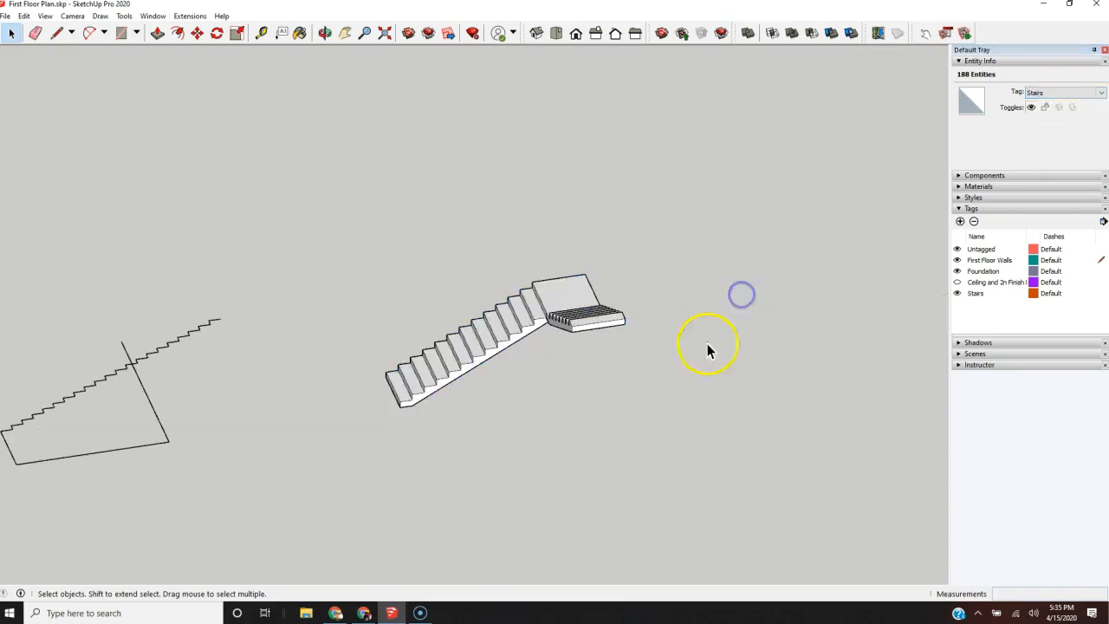
left_click(958, 294)
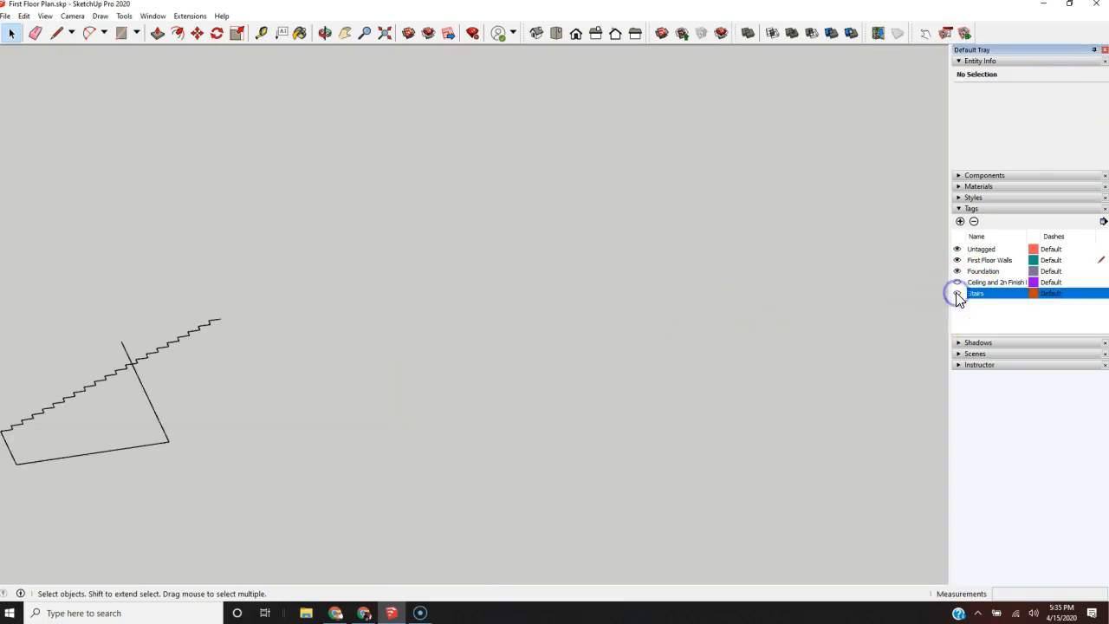
left_click(957, 294)
Step: Copy the staircase component by its landing's back corner about 59' into the house, placing it alongside the garage wall
scroll(675, 370, "down", 3)
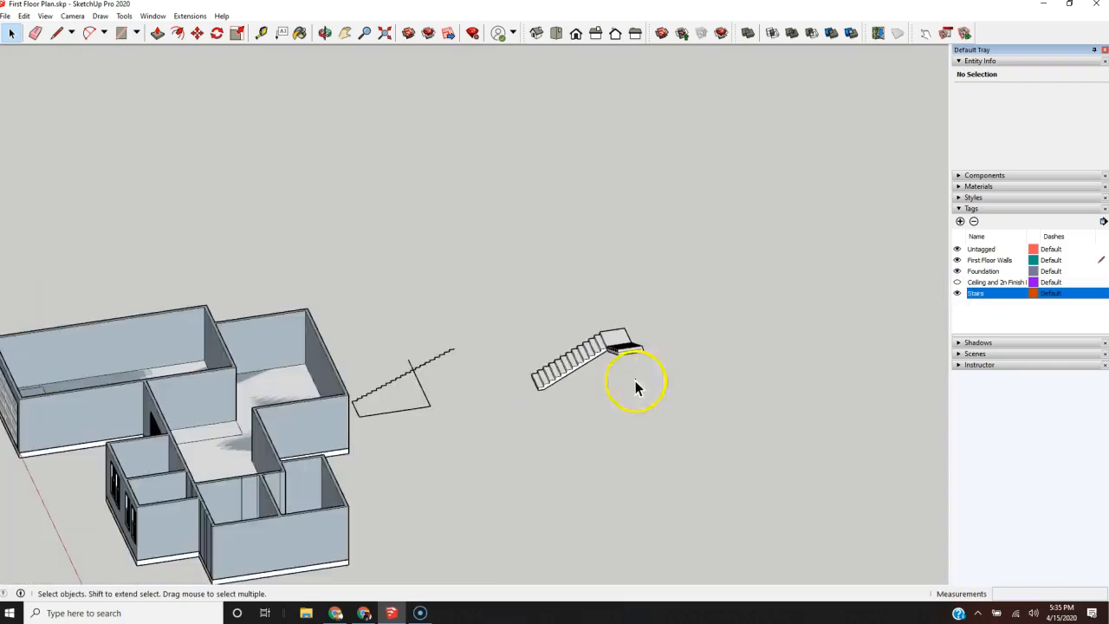
scroll(368, 406, "up", 3)
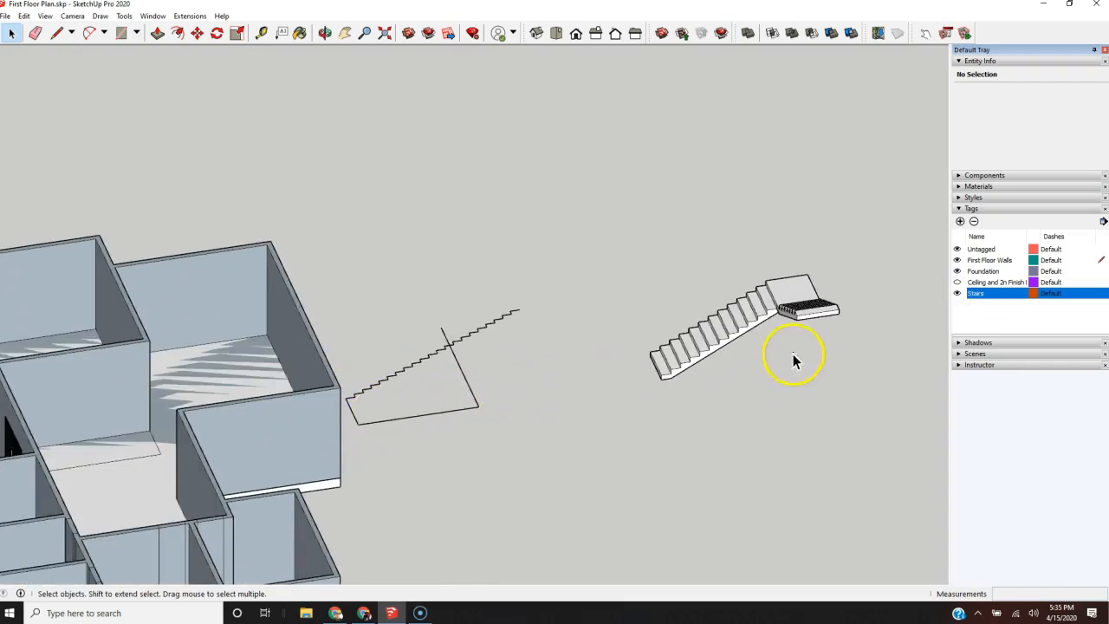
scroll(725, 358, "down", 1)
left_click_drag(852, 275, 632, 411)
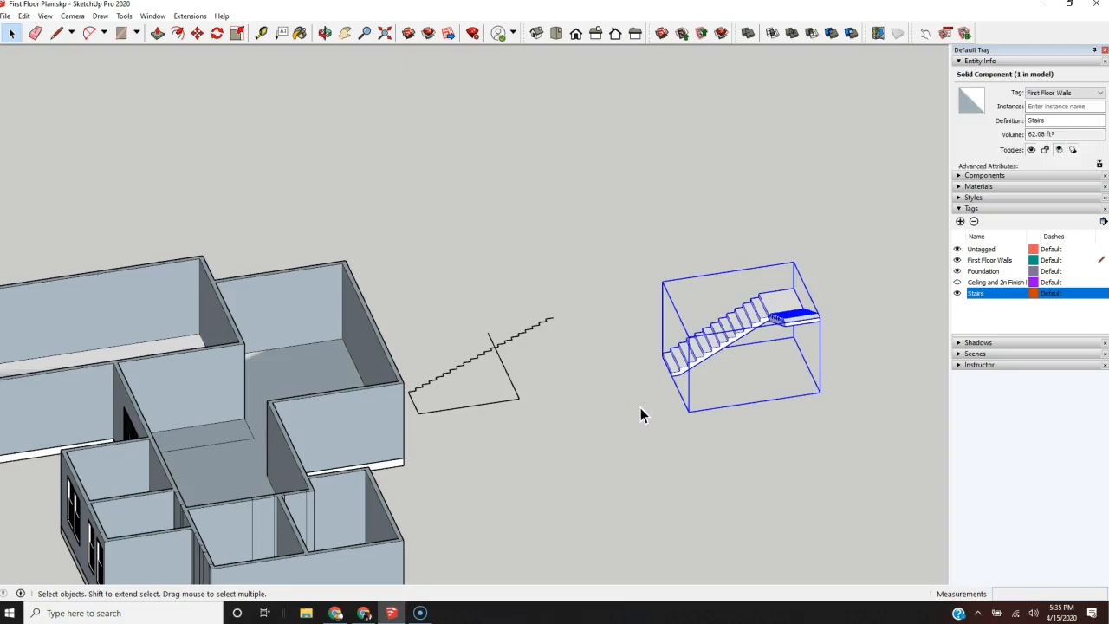
key("m")
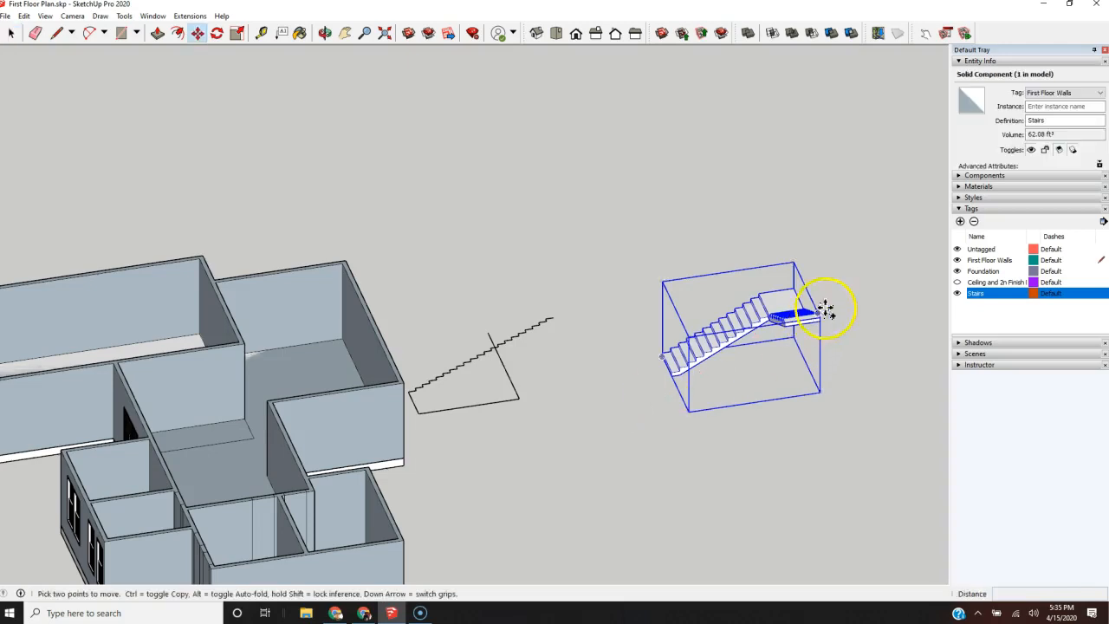
left_click(792, 290)
scroll(895, 355, "down", 3)
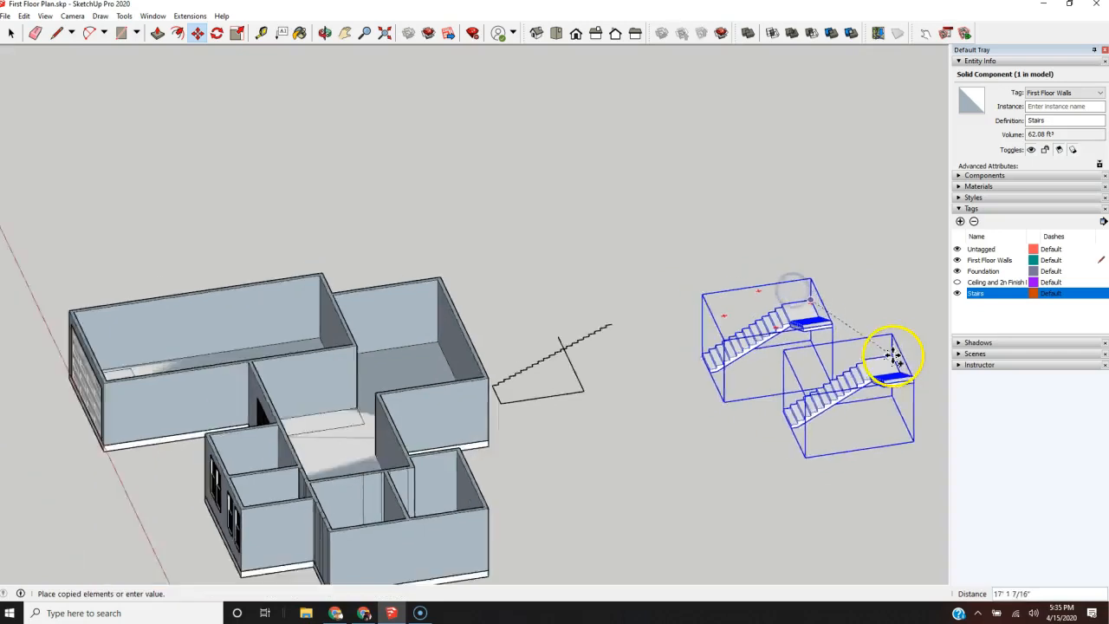
middle_click_drag(742, 365, 647, 485)
scroll(519, 333, "up", 3)
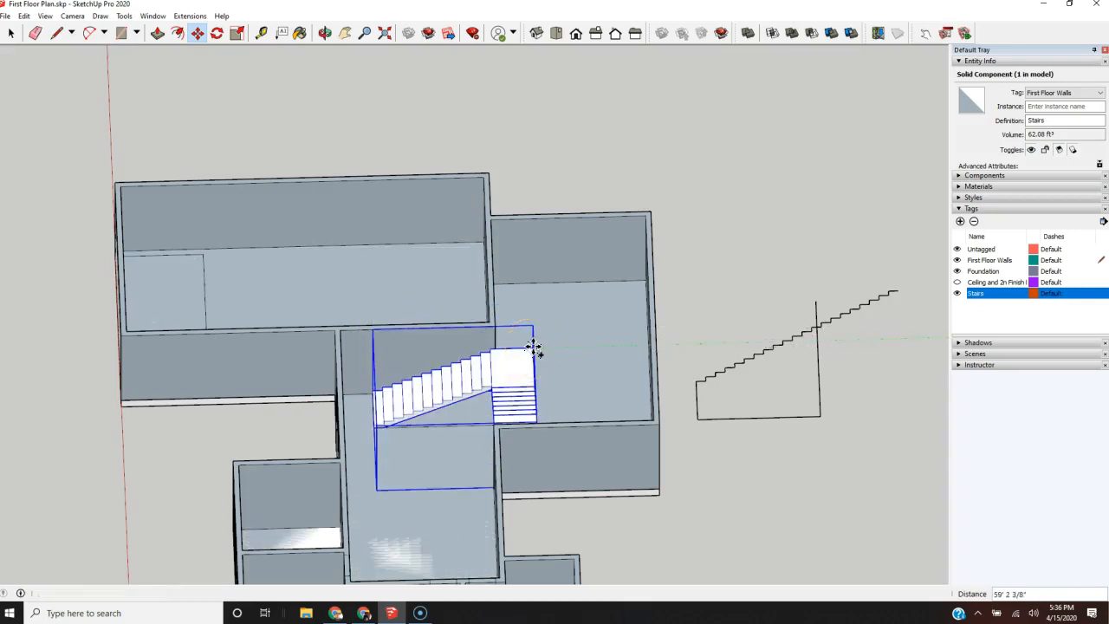
left_click(534, 348)
middle_click_drag(537, 346, 969, 331)
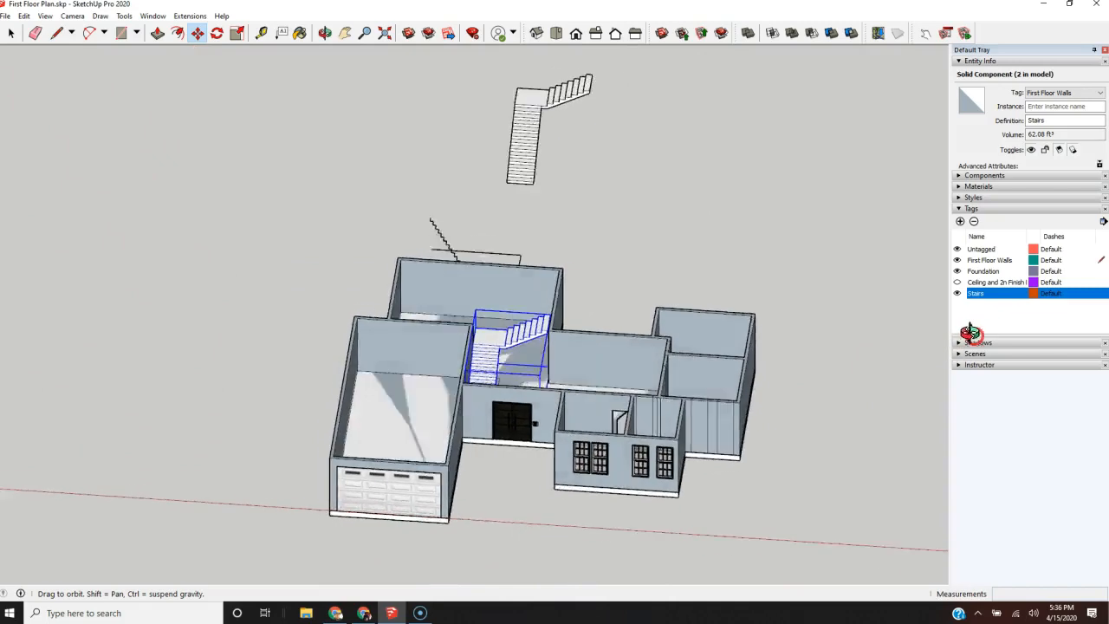
scroll(495, 347, "up", 8)
scroll(466, 360, "down", 2)
middle_click_drag(466, 360, 119, 408)
scroll(121, 412, "down", 4)
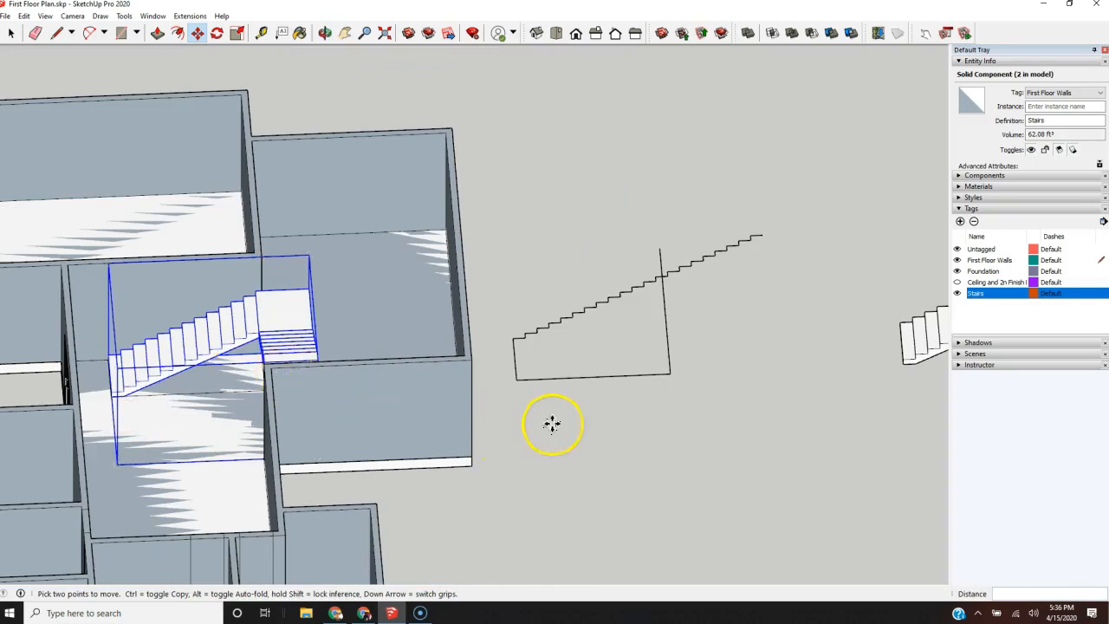
Step: Delete the leftover stair profile lines lying between the house and the original staircase
key("space")
left_click(704, 397)
scroll(525, 477, "down", 3)
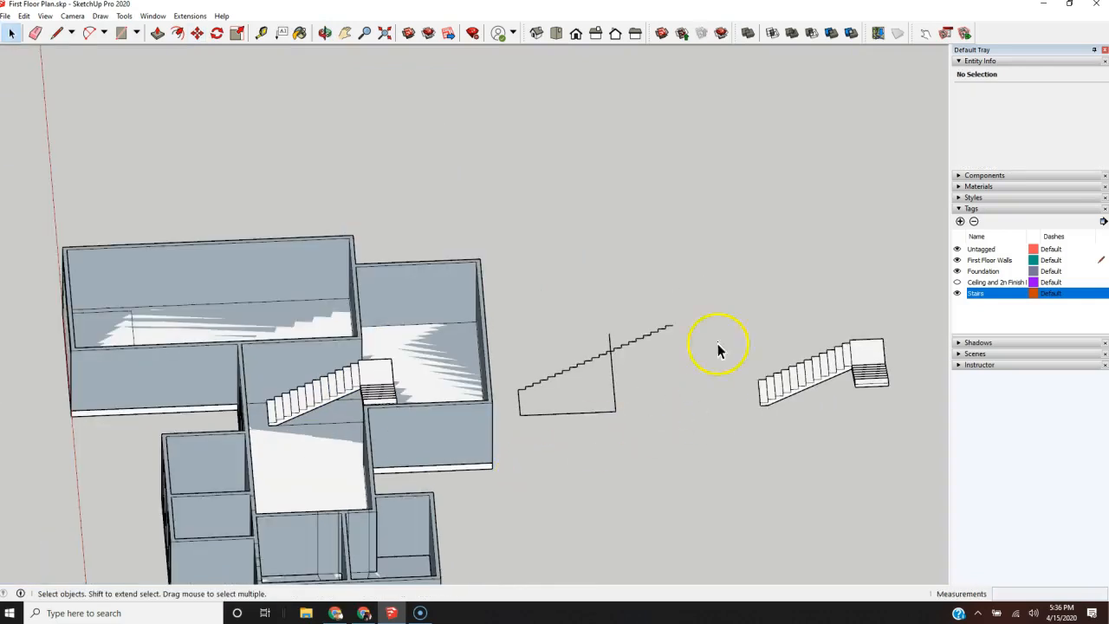
left_click(513, 442)
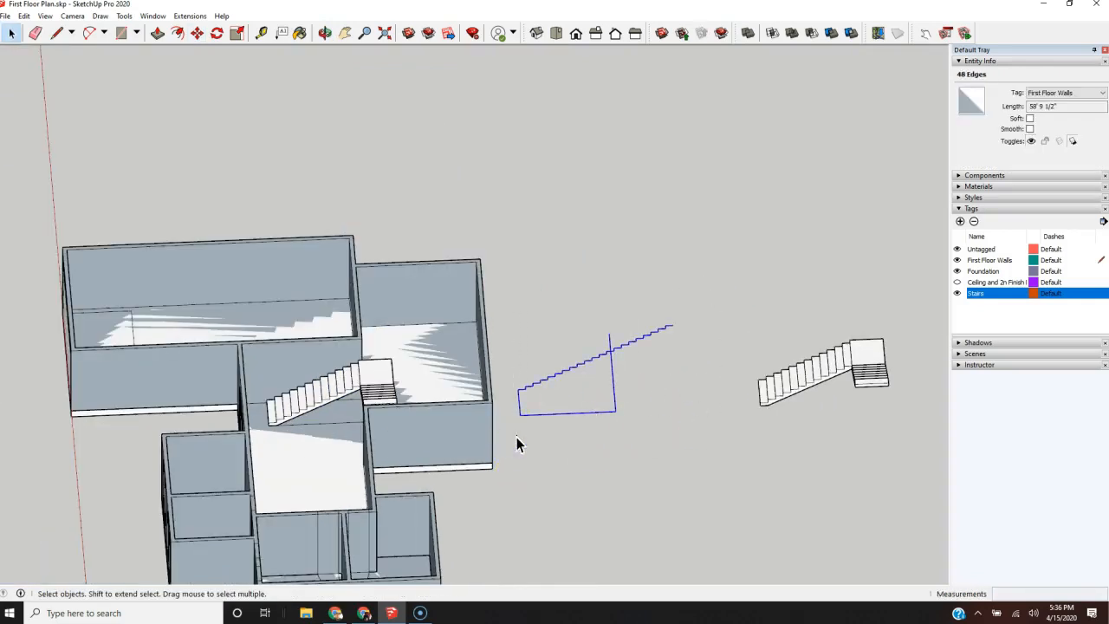
key("Delete")
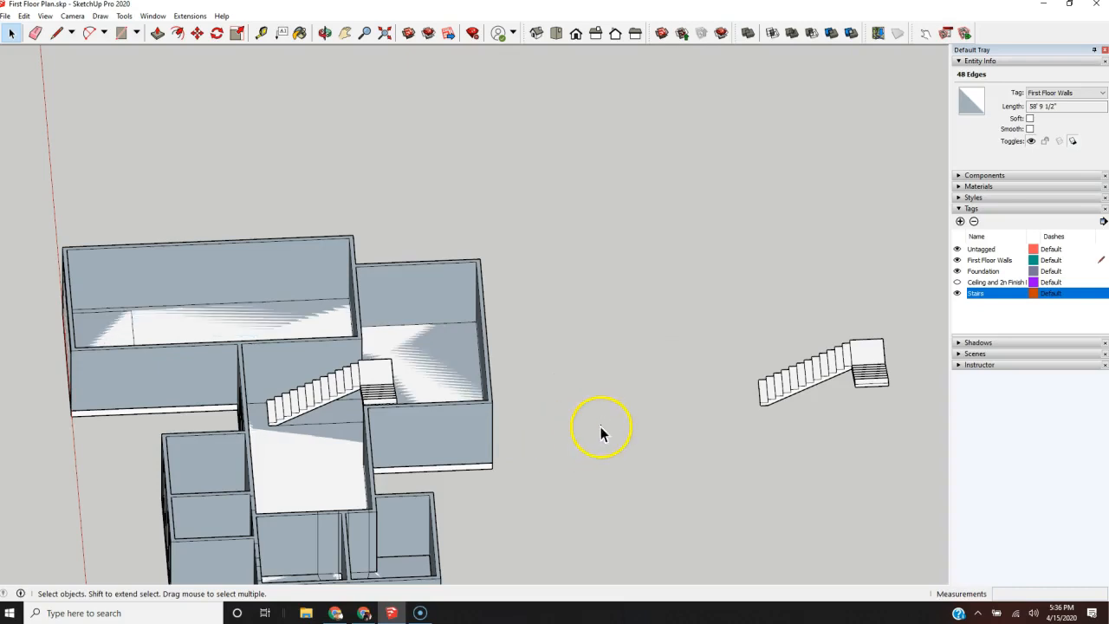
Step: Move the original staircase component outside the house about 27' 6" farther away from the building
scroll(599, 425, "down", 3)
left_click_drag(658, 463, 663, 462)
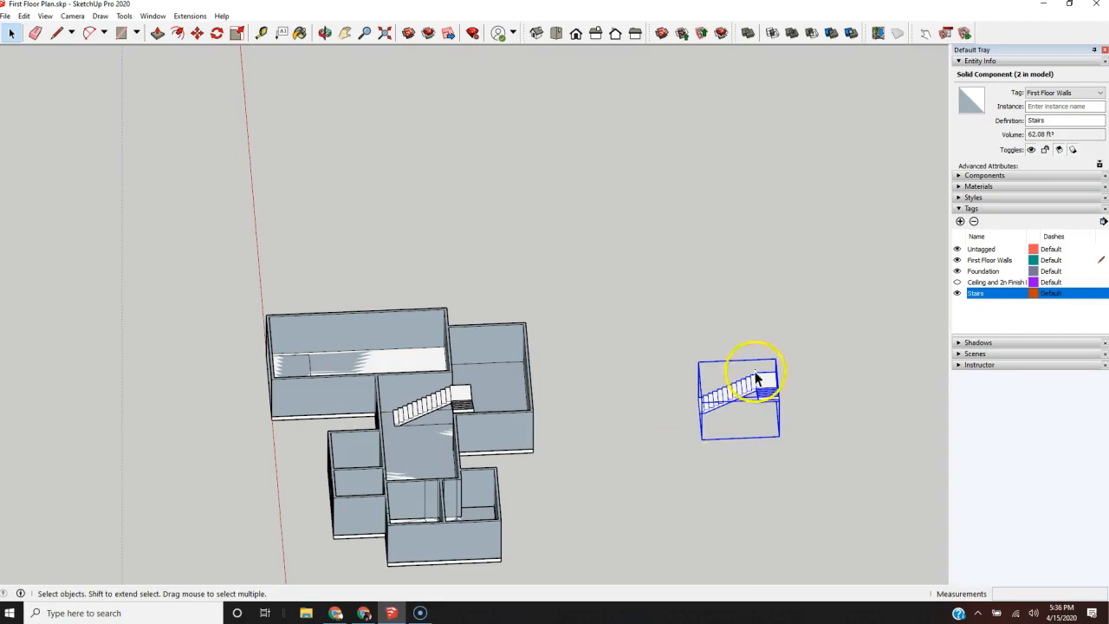
scroll(743, 358, "up", 4)
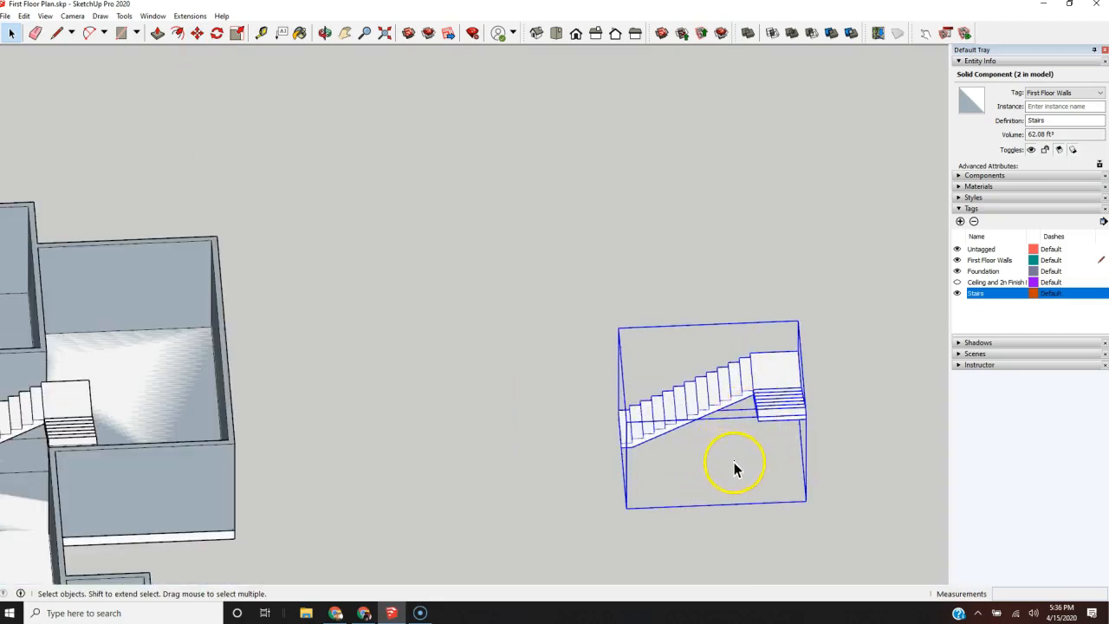
scroll(756, 450, "up", 1)
key("m")
left_click(607, 450)
scroll(372, 482, "down", 4)
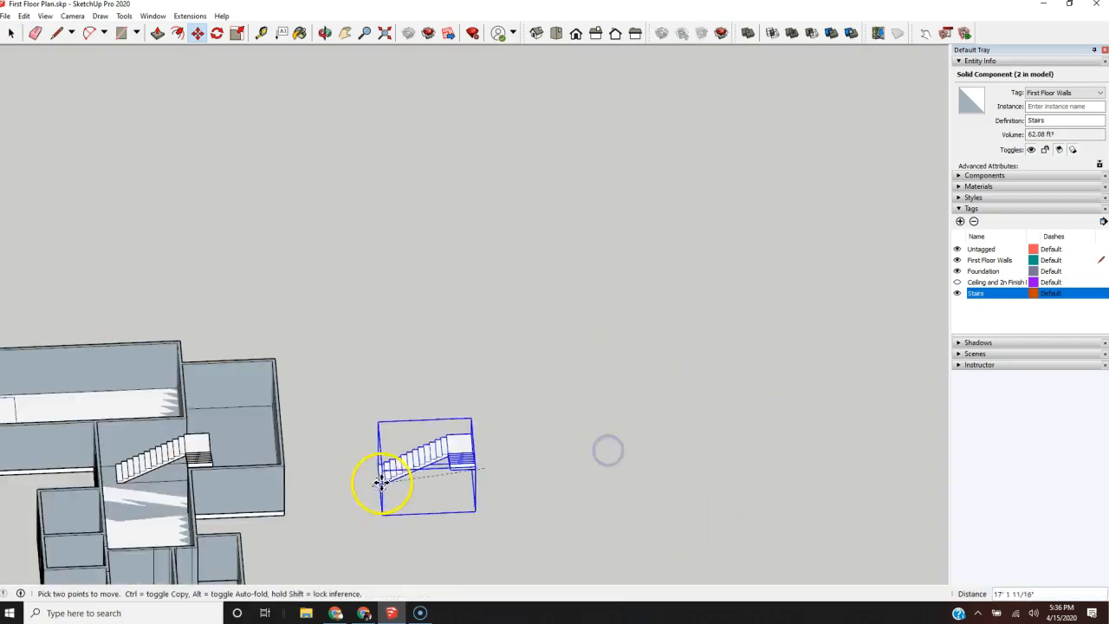
left_click(624, 442)
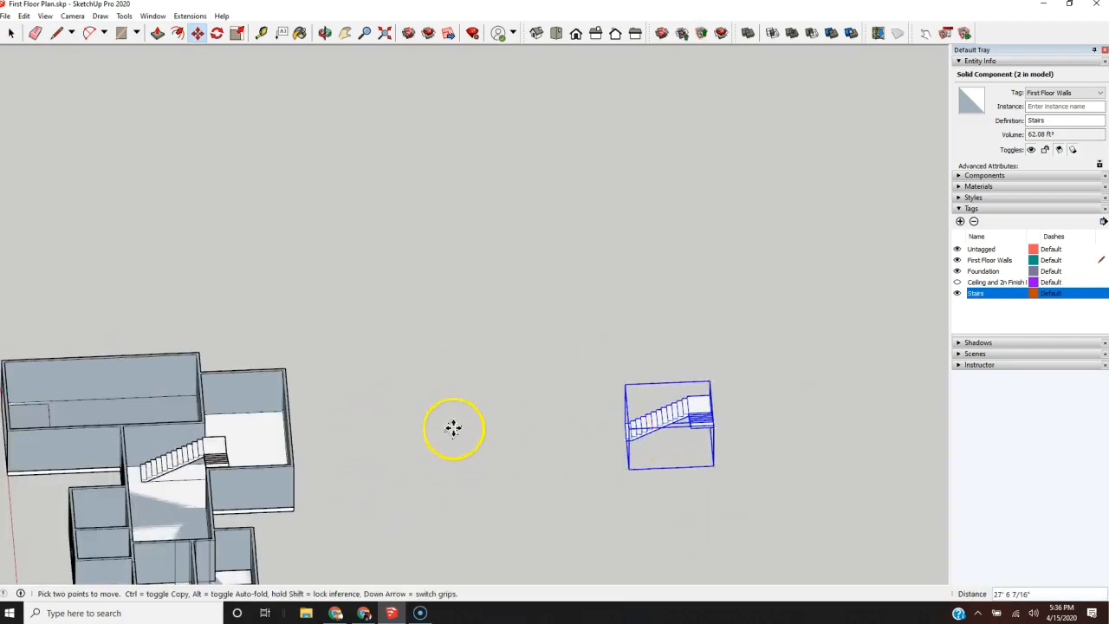
Step: Examine how the staircase copy fits inside the house relative to the garage wall, the entry door and the adjoining room
key("space")
middle_click_drag(367, 396, 615, 389)
scroll(772, 176, "down", 5)
scroll(574, 337, "up", 4)
middle_click_drag(574, 337, 693, 520)
scroll(713, 178, "up", 3)
scroll(681, 217, "down", 3)
middle_click_drag(426, 372, 716, 156)
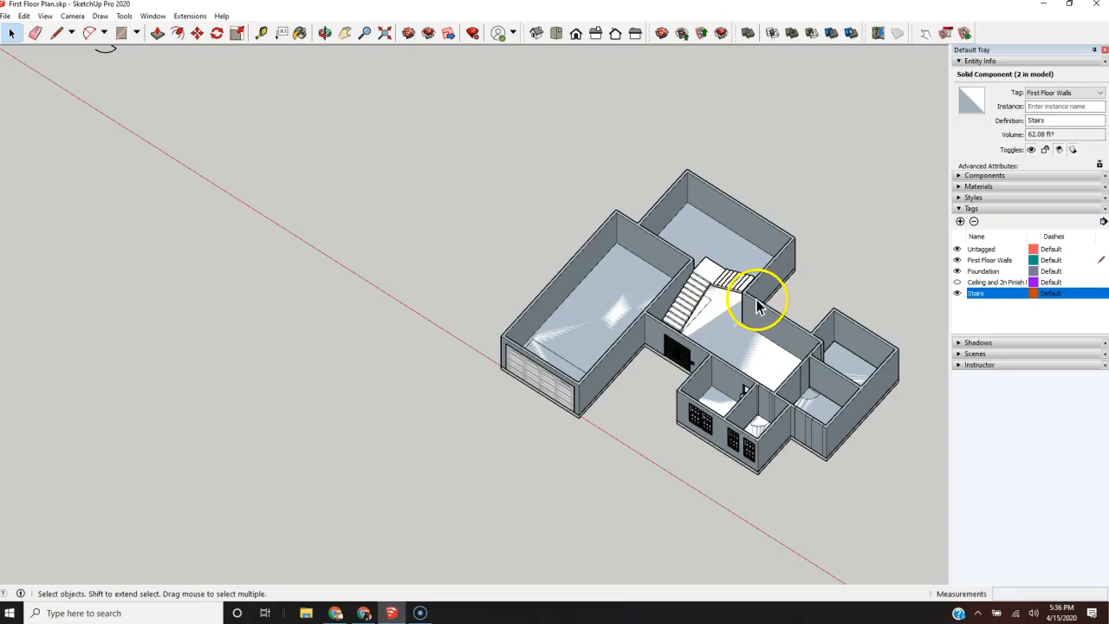
scroll(756, 305, "up", 10)
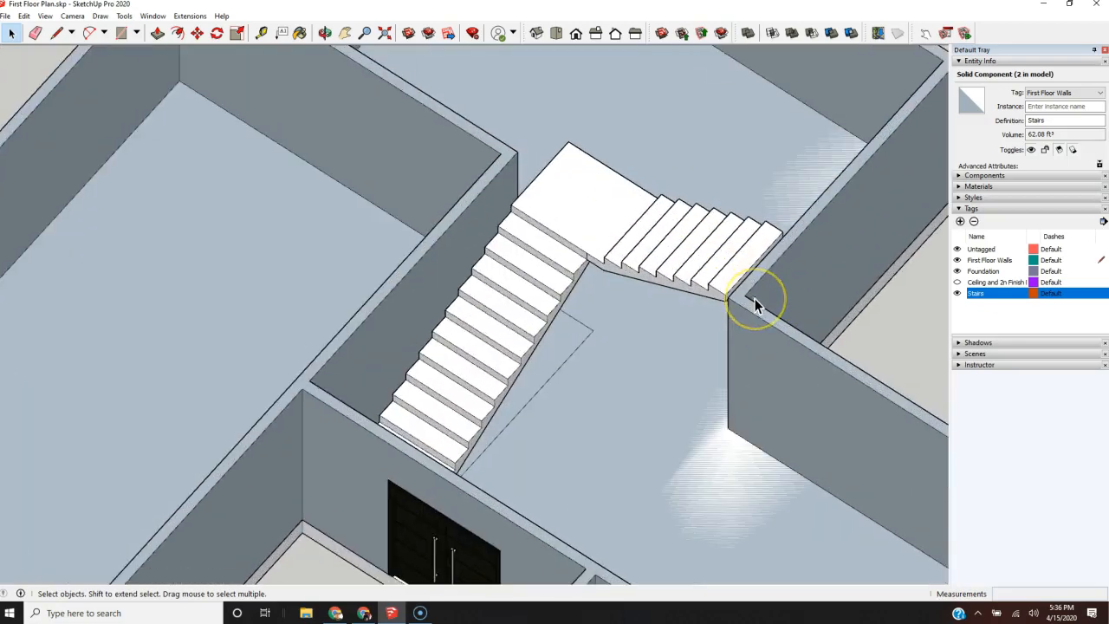
scroll(747, 295, "down", 10)
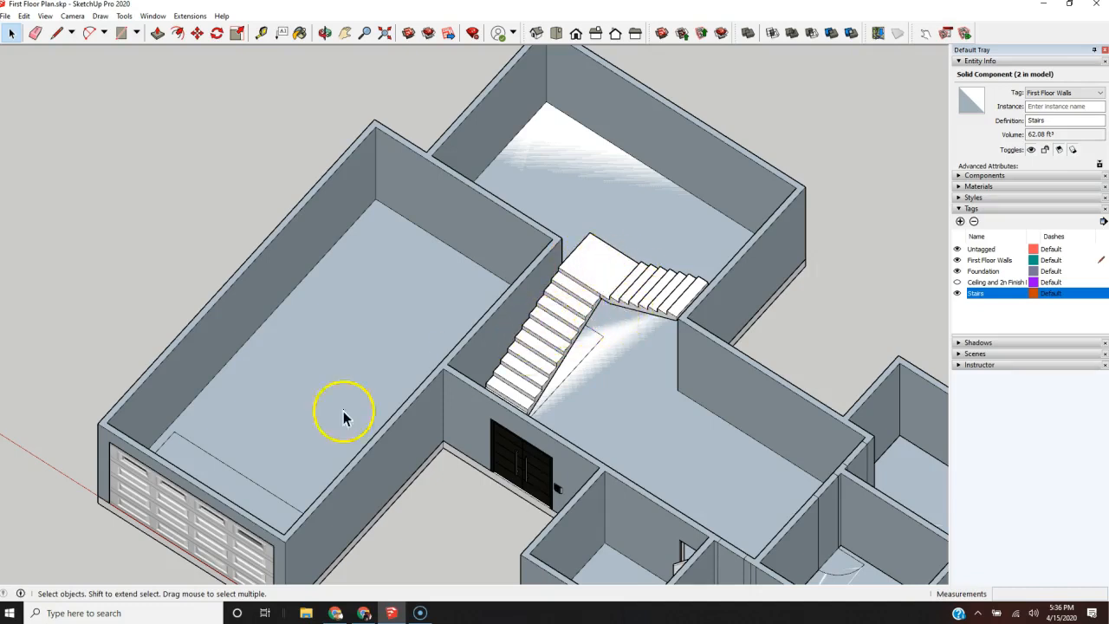
scroll(343, 417, "down", 5)
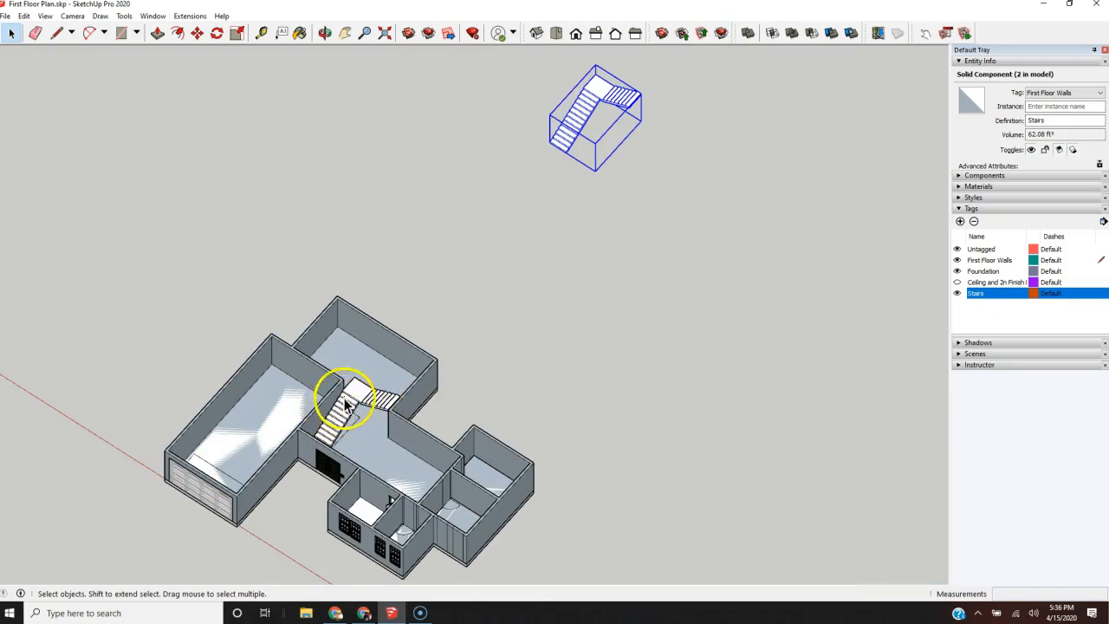
scroll(589, 125, "up", 4)
scroll(401, 469, "down", 3)
scroll(520, 260, "up", 4)
Step: Open the outside staircase component for editing and draw a 4' line across the landing's top from the inner corner
double_click(502, 269)
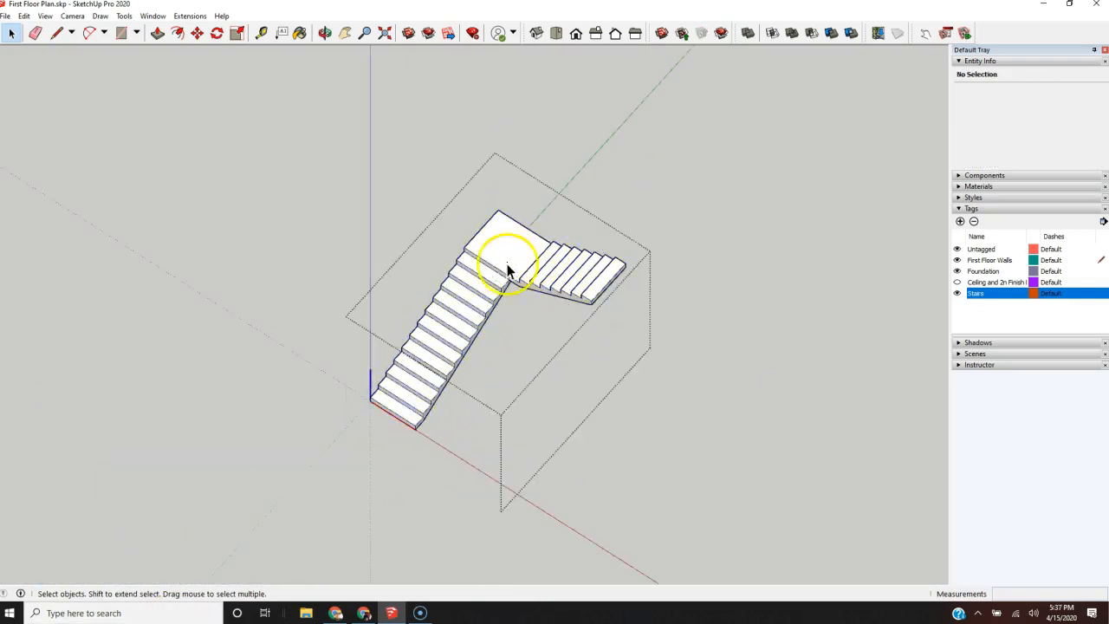
scroll(506, 281, "up", 4)
middle_click_drag(512, 416, 702, 349)
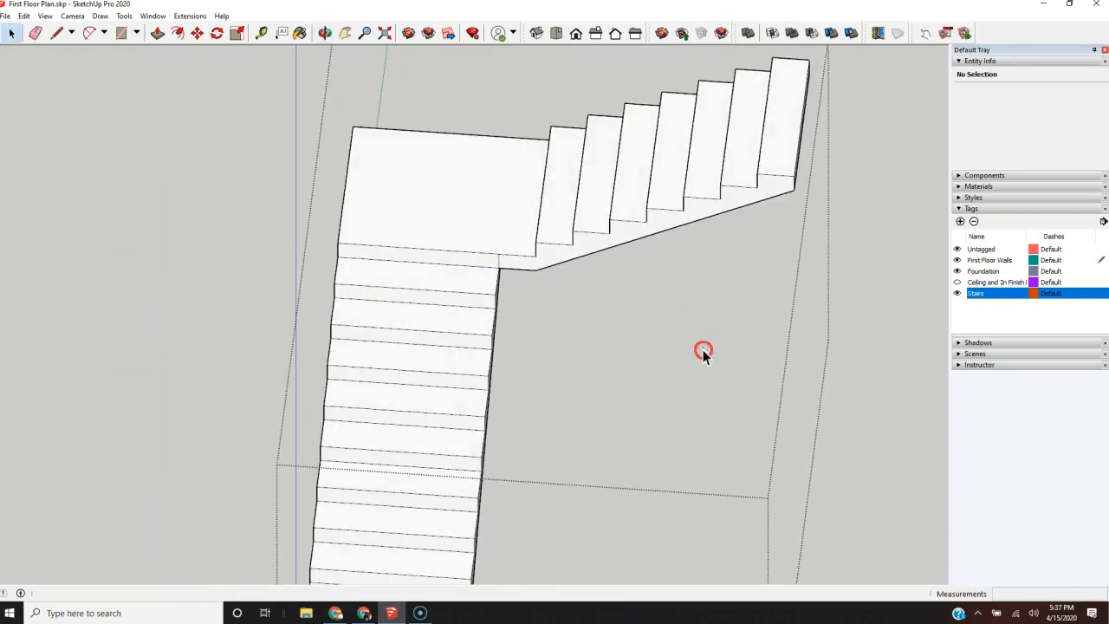
key("l")
left_click(499, 253)
left_click(515, 137)
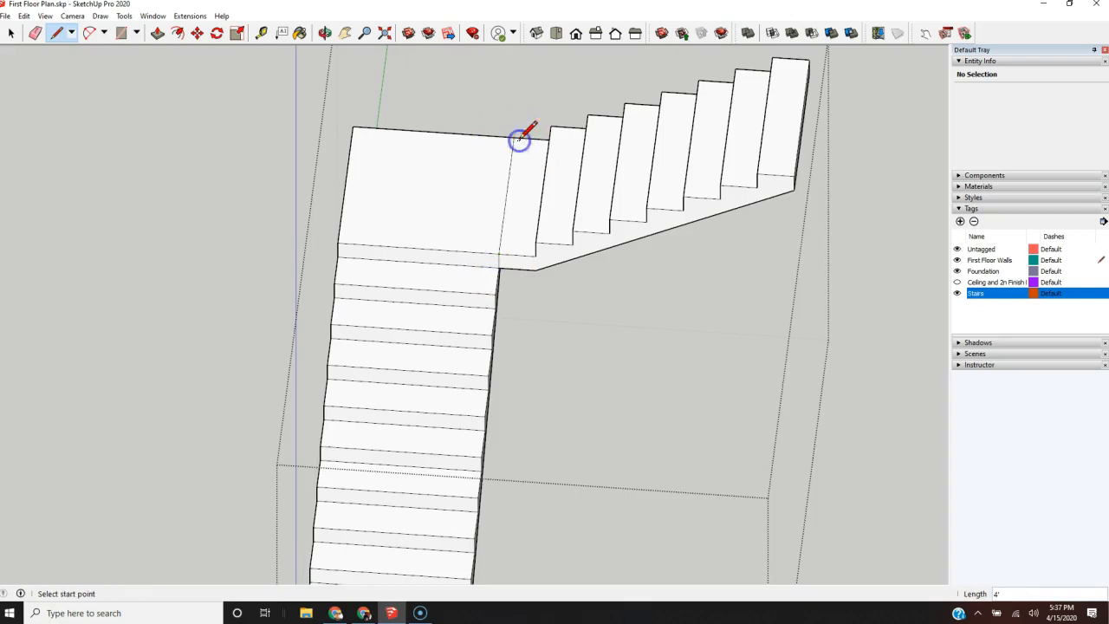
Step: Continue the landing's dividing line 6" down its back face and across its underside to the inner corner
middle_click_drag(531, 260, 485, 446)
scroll(480, 449, "up", 4)
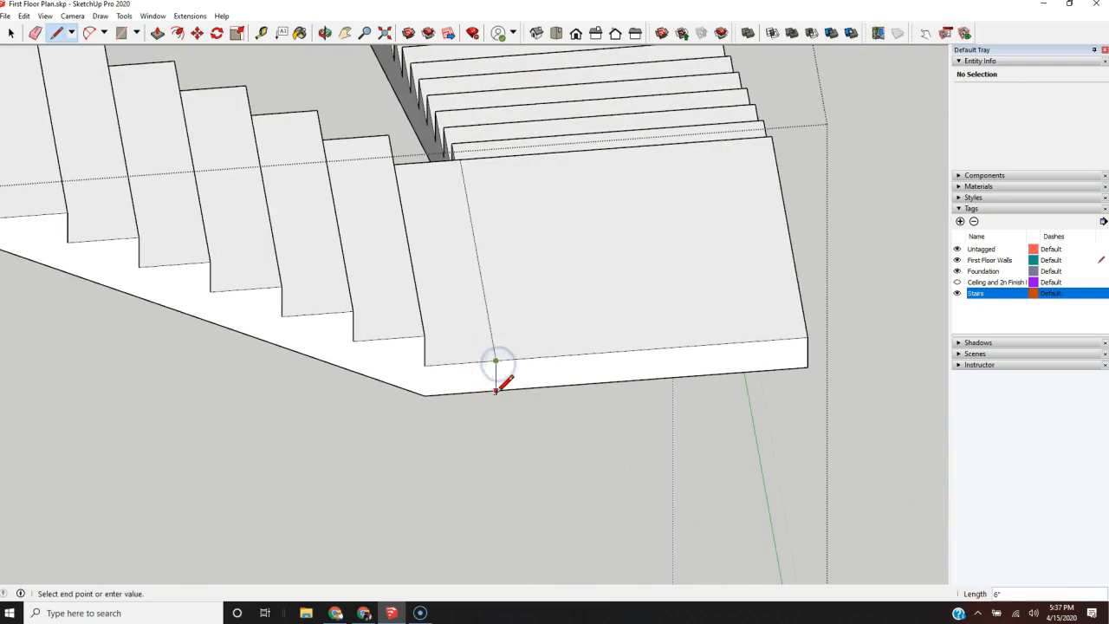
scroll(525, 486, "down", 4)
middle_click_drag(525, 475, 569, 191)
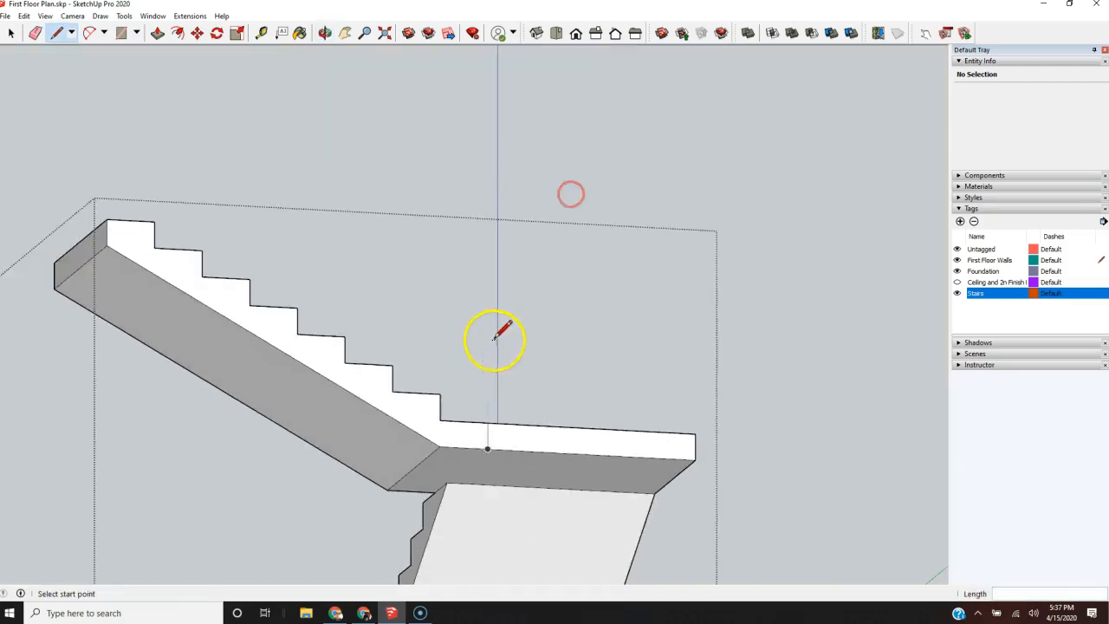
scroll(472, 416, "up", 3)
scroll(457, 497, "up", 2)
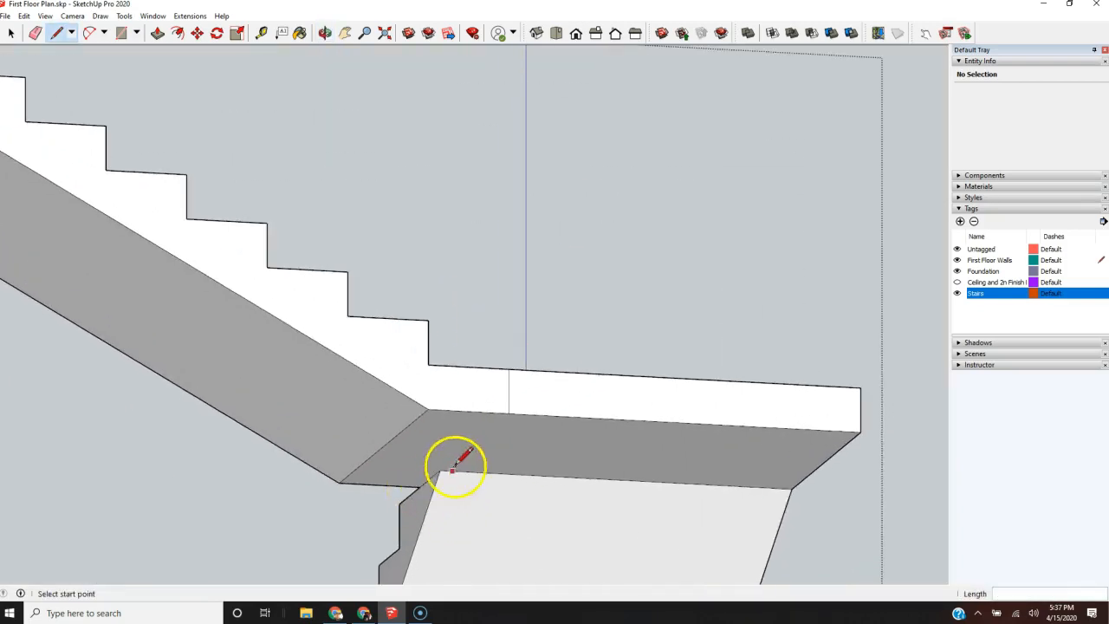
left_click(508, 413)
left_click(419, 485)
Step: Copy the shorter flight, up to the dividing line, about 7' 8" horizontally away from the landing
scroll(373, 456, "down", 2)
scroll(372, 457, "down", 2)
middle_click_drag(468, 438, 364, 539)
scroll(364, 539, "up", 4)
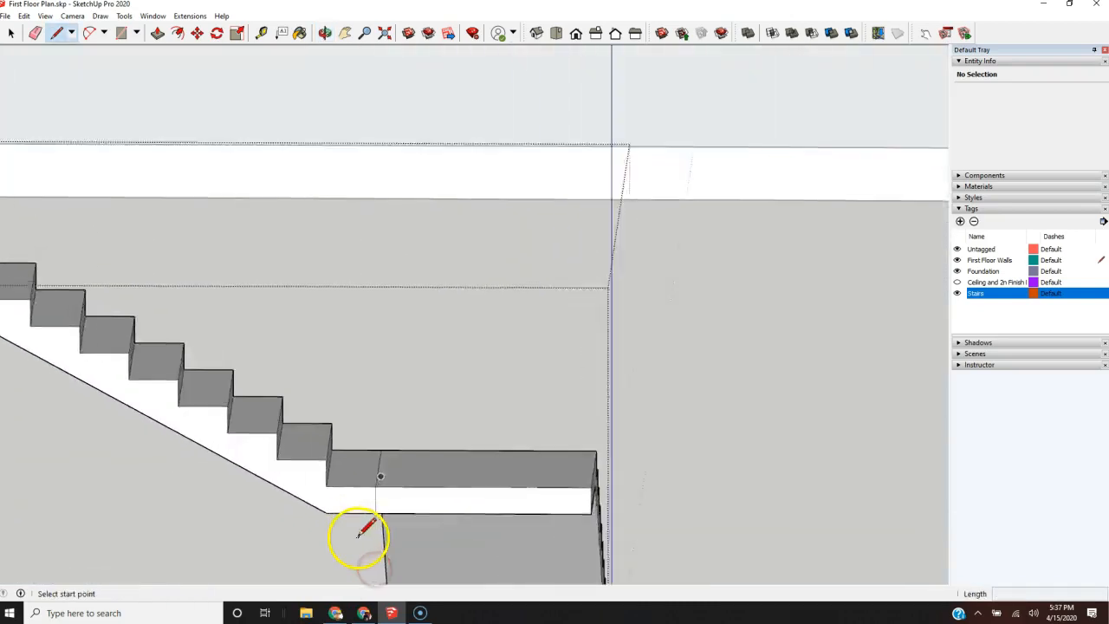
scroll(375, 490, "down", 1)
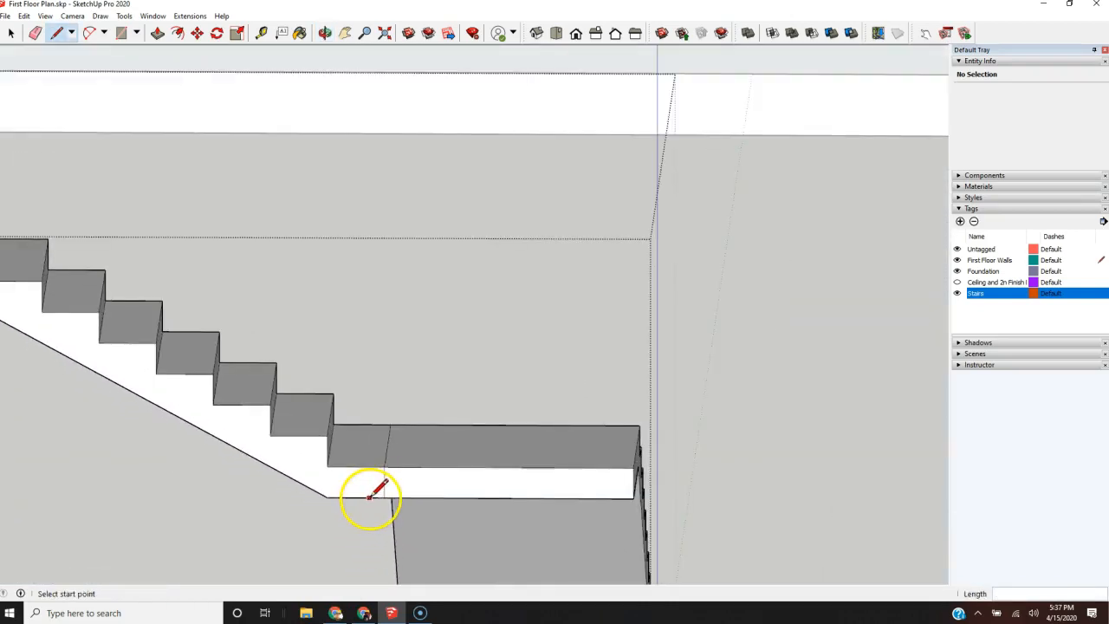
scroll(371, 495, "down", 3)
scroll(378, 487, "down", 2)
mouse_move(426, 440)
middle_mouse_down()
mouse_move(455, 468)
mouse_move(441, 453)
middle_mouse_up()
scroll(338, 428, "down", 3)
scroll(364, 481, "up", 4)
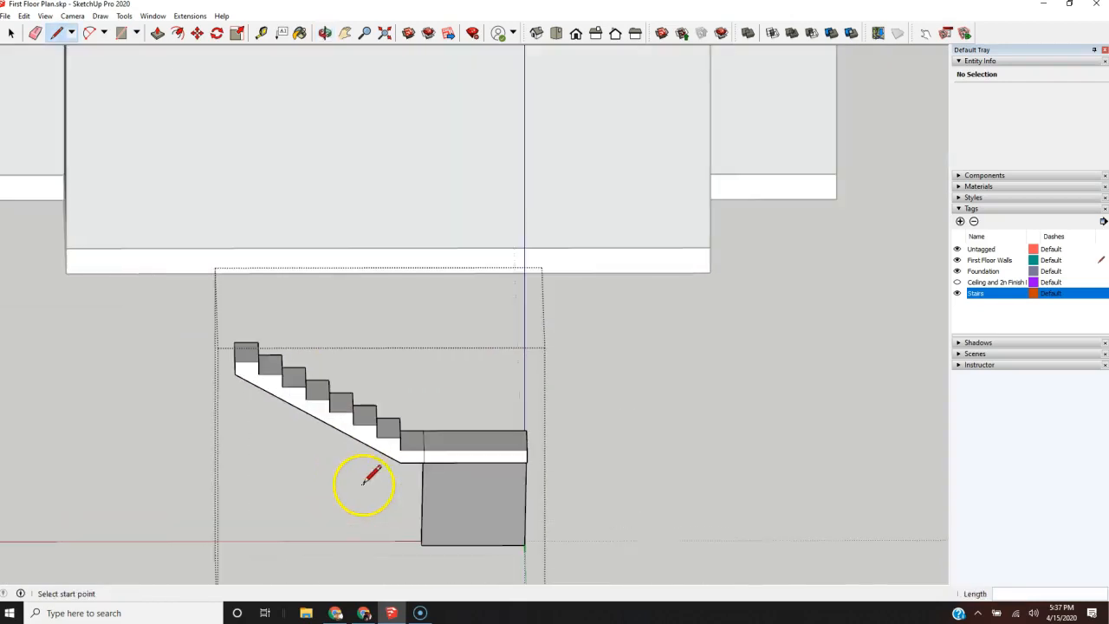
key("space")
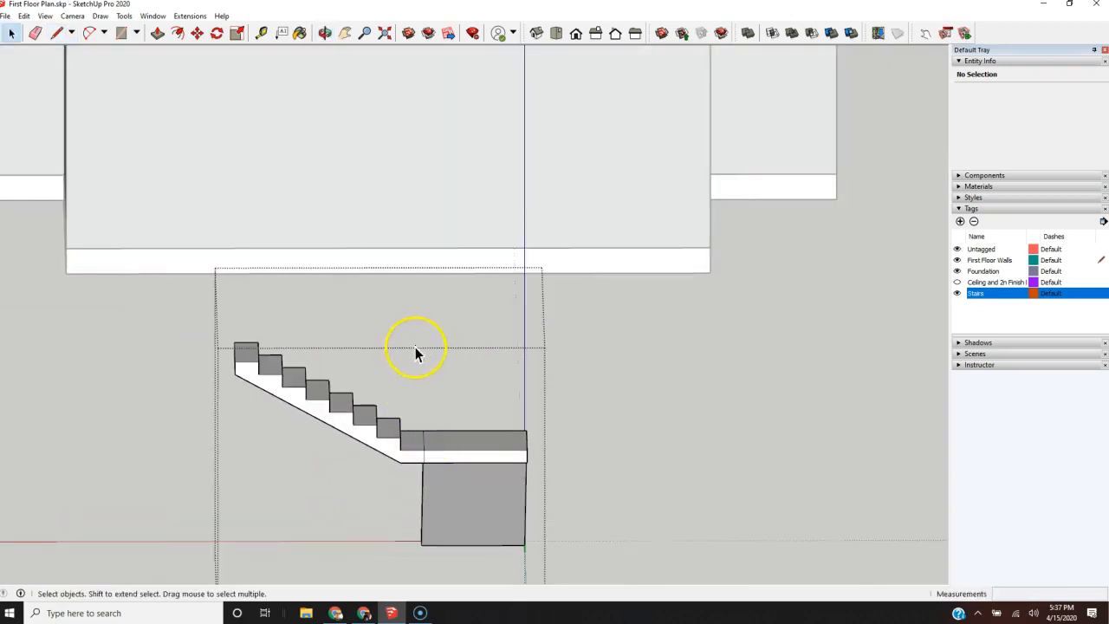
left_click_drag(407, 325, 310, 476)
left_click_drag(213, 486, 214, 486)
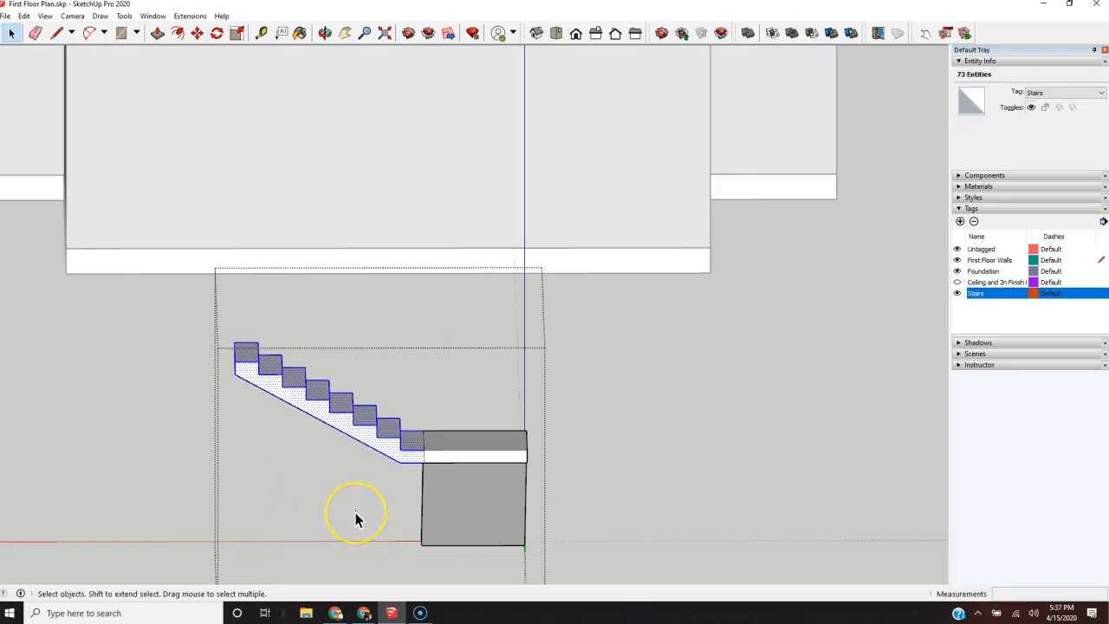
key("m")
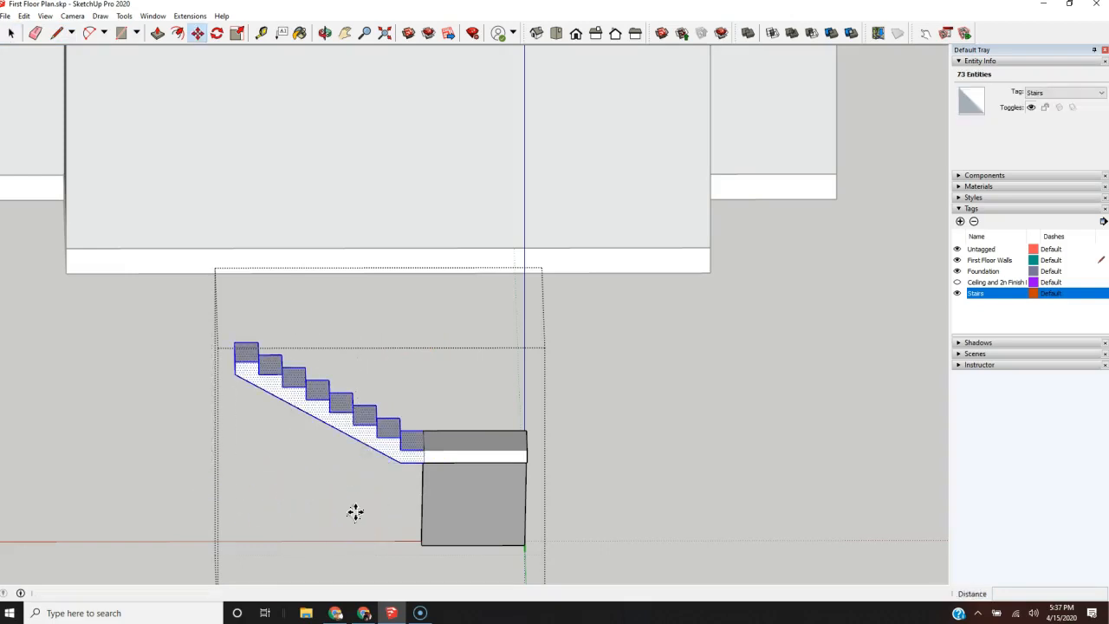
key("ctrl")
left_click_drag(422, 468, 227, 466)
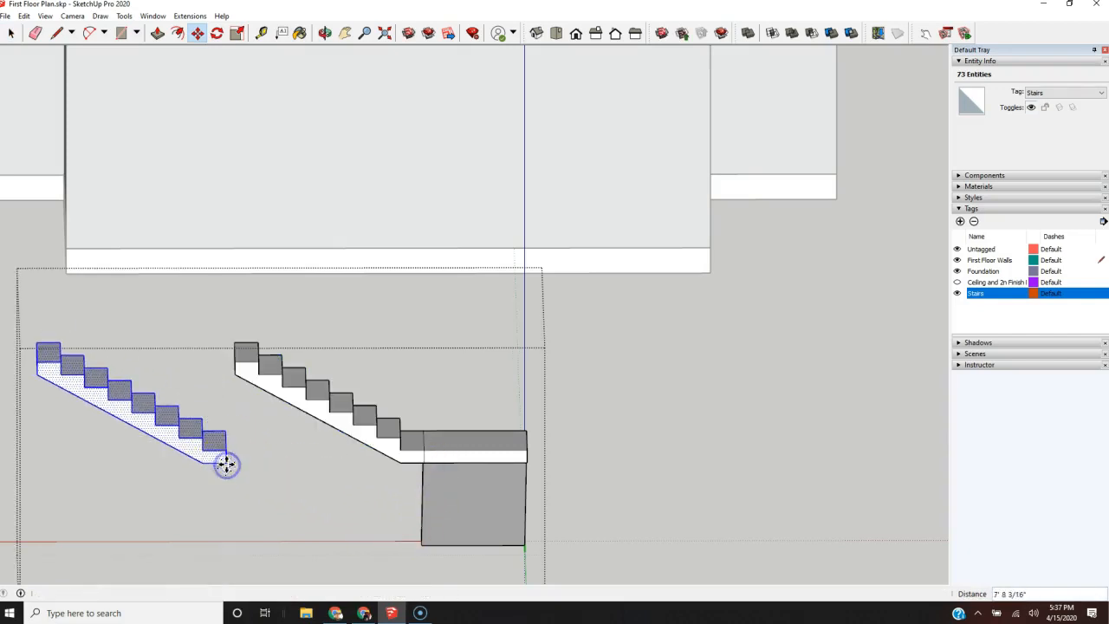
Step: Delete the original shorter flight attached to the landing, including its remaining upper steps
key("space")
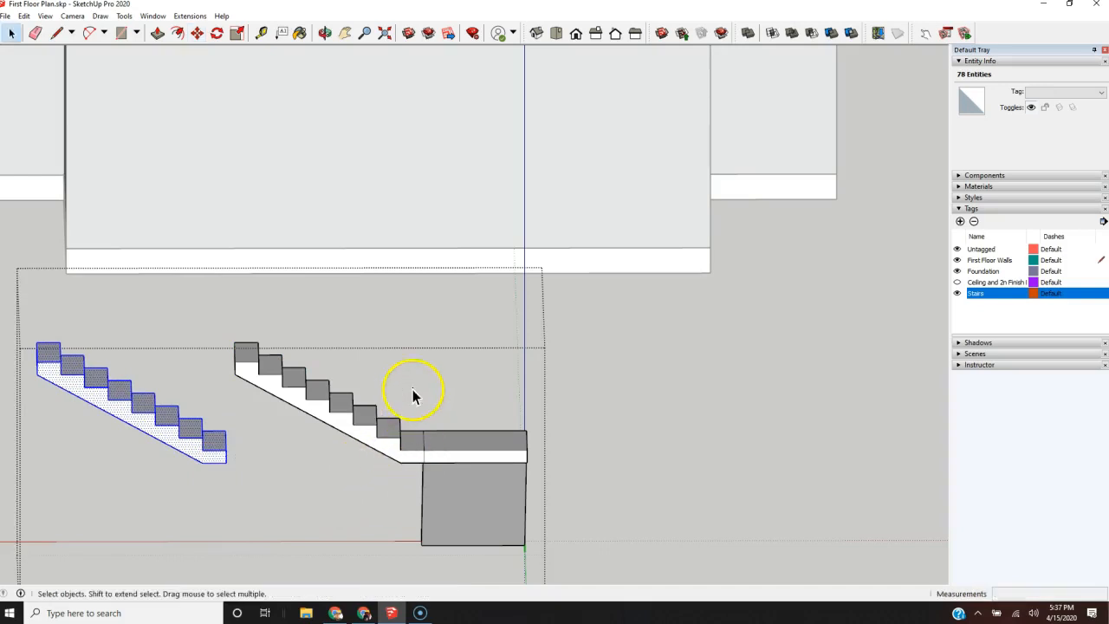
left_click_drag(348, 492, 349, 492)
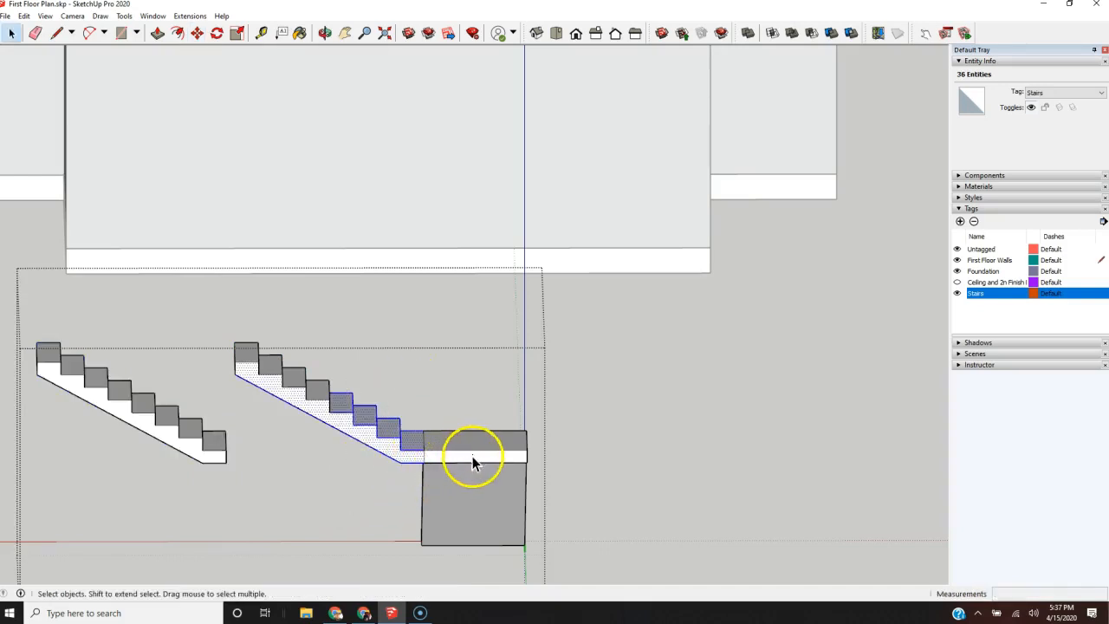
key("Delete")
left_click(360, 312)
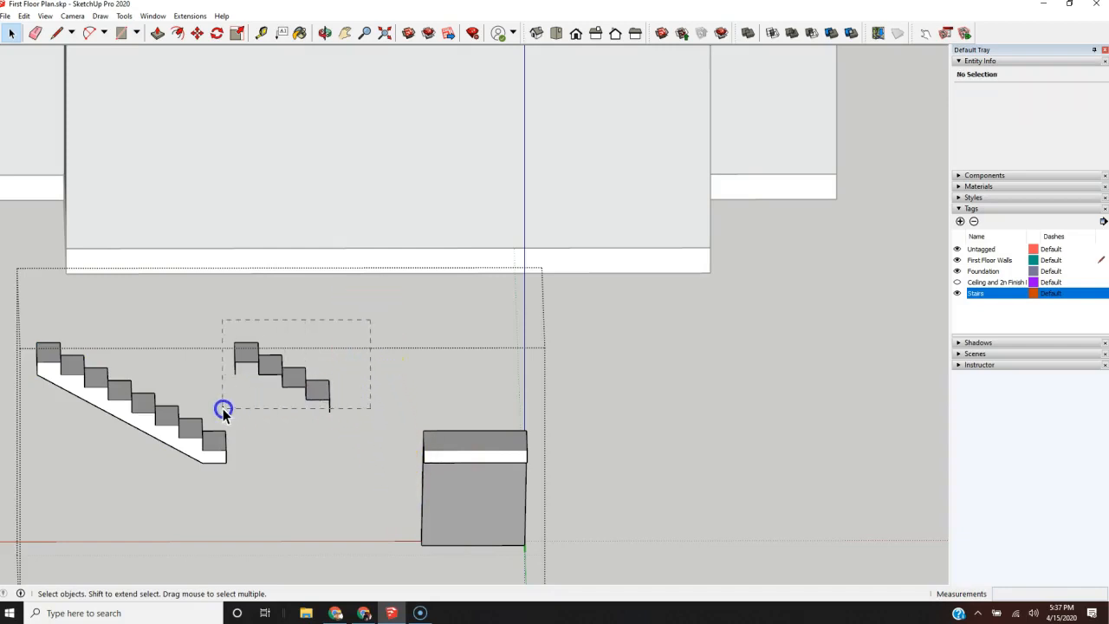
key("Delete")
Step: Check how the shortened landing and the detached flight sit in the staircase copy inside the house
scroll(333, 457, "down", 2)
middle_click_drag(330, 456, 509, 511)
scroll(337, 337, "down", 3)
scroll(221, 450, "down", 2)
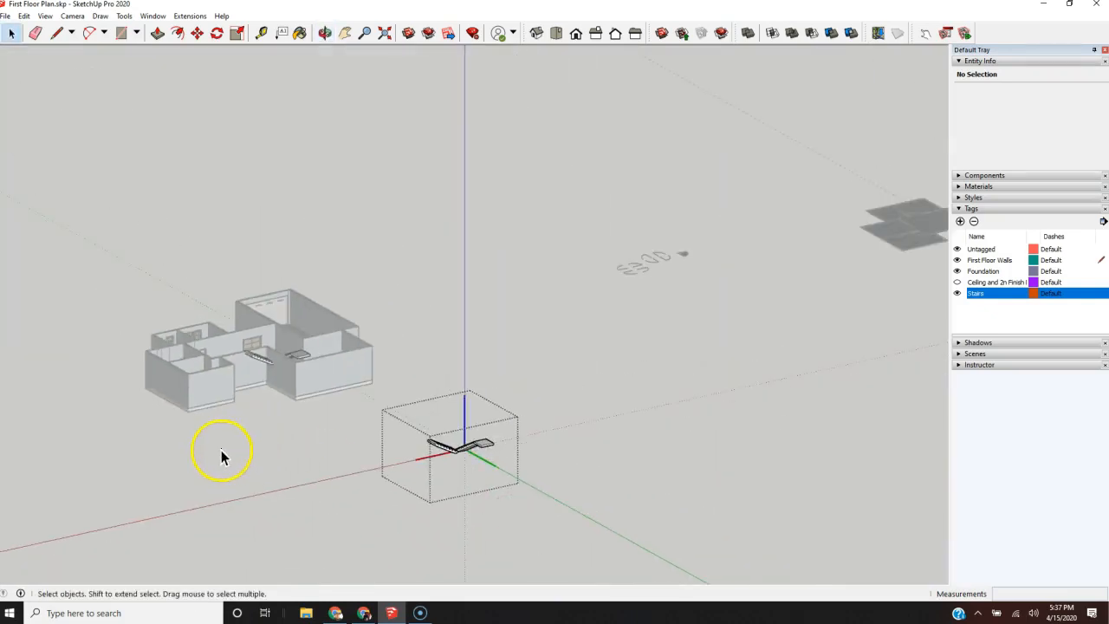
middle_click_drag(221, 449, 372, 550)
scroll(409, 482, "up", 5)
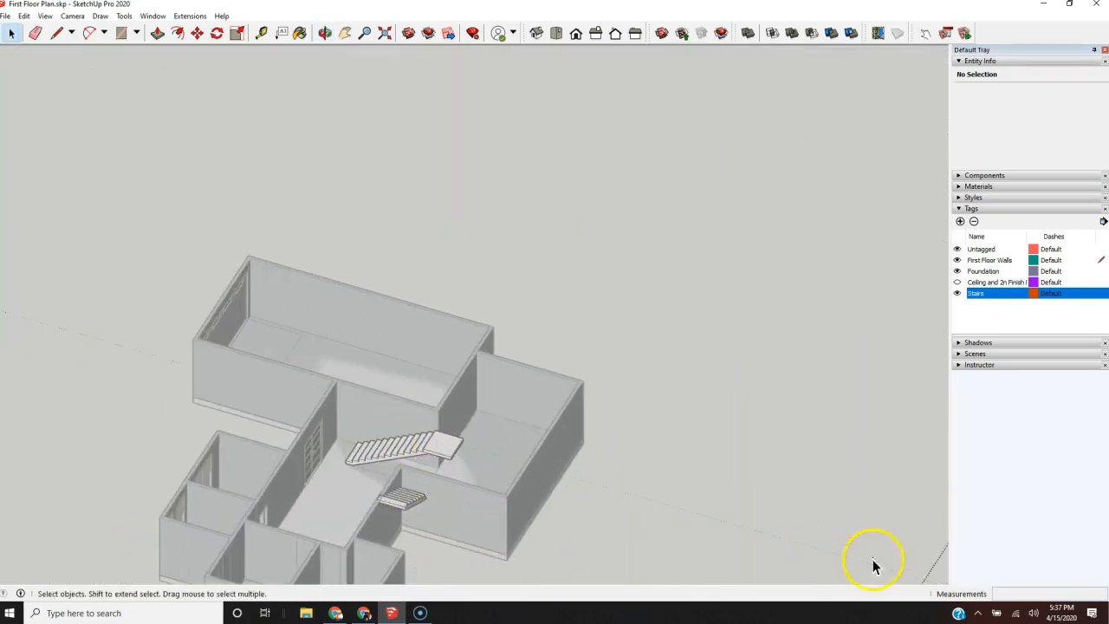
scroll(75, 371, "down", 2)
middle_click_drag(347, 494, 788, 525)
scroll(703, 367, "up", 3)
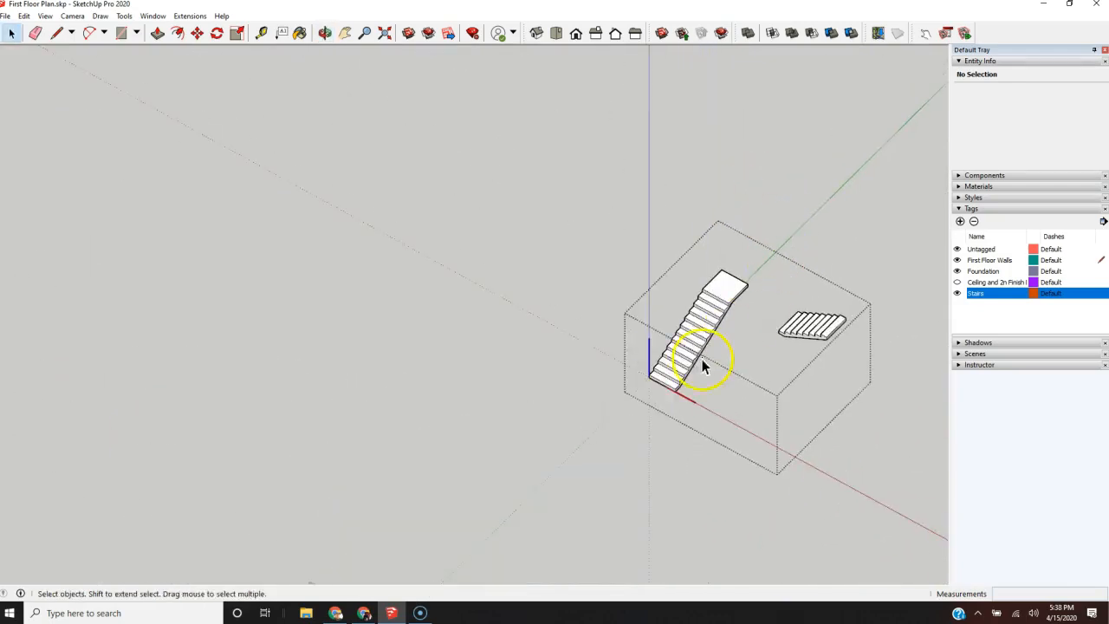
Step: Rotate the whole detached shorter flight 90° horizontally about its lowest step's corner so that it runs parallel to the longer flight
scroll(702, 366, "down", 2)
middle_click_drag(503, 475, 733, 540)
scroll(655, 163, "up", 3)
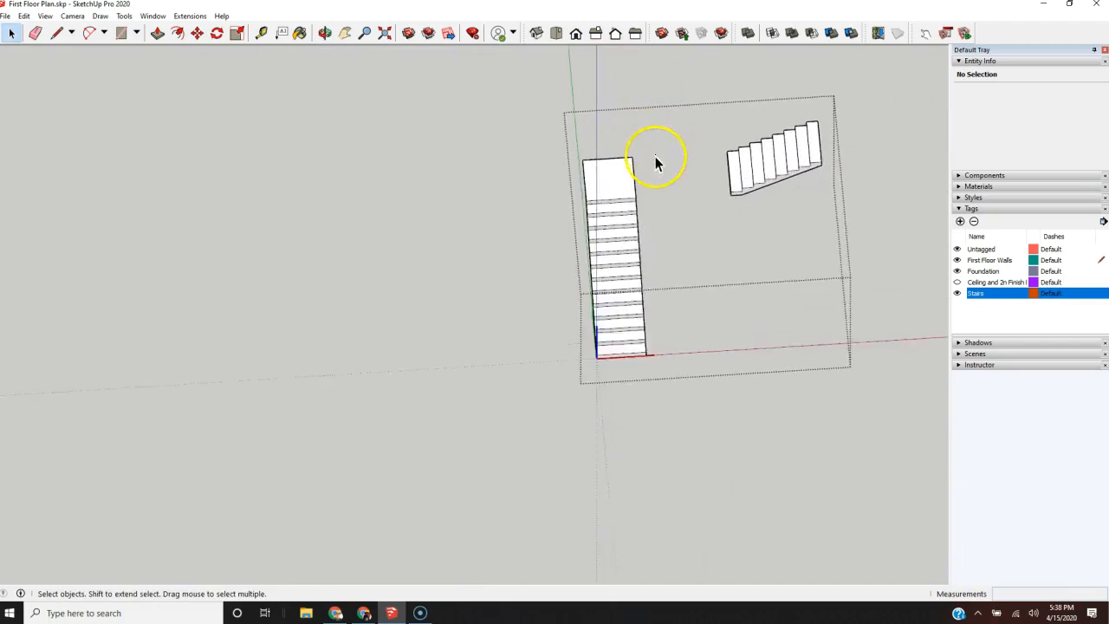
scroll(656, 163, "up", 4)
scroll(532, 235, "down", 4)
middle_click_drag(609, 329, 610, 332)
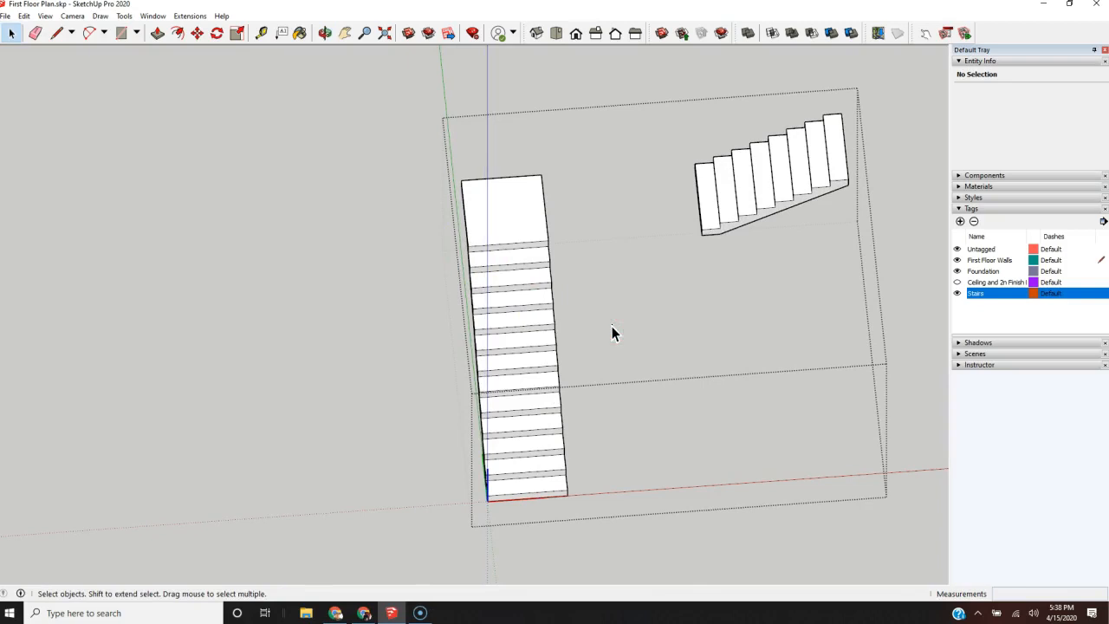
middle_click_drag(622, 249, 602, 260)
scroll(666, 288, "down", 2)
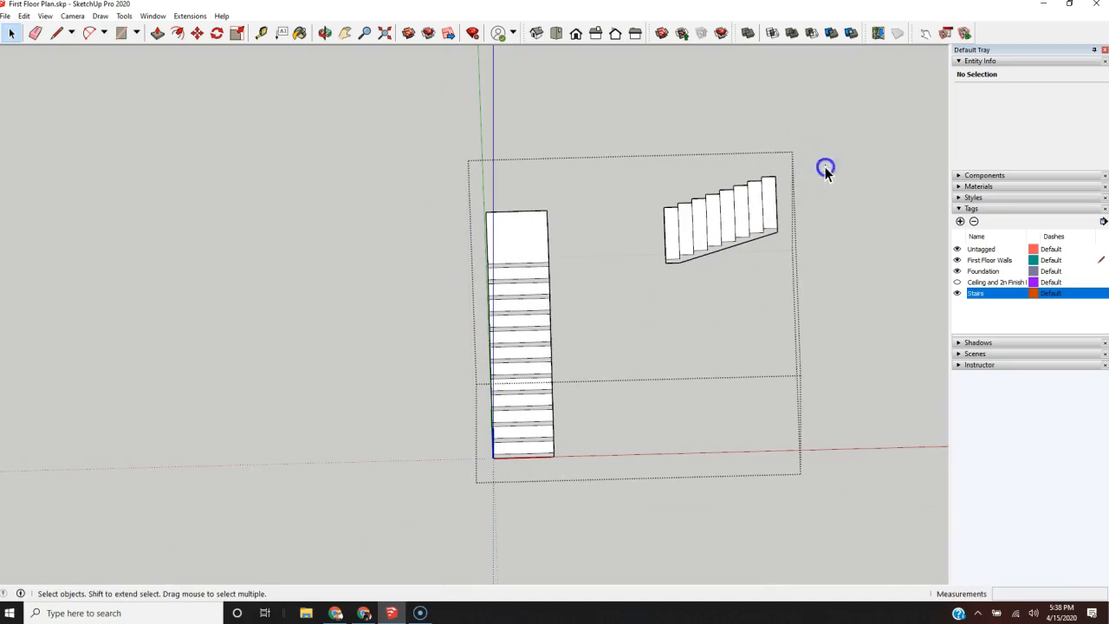
left_click_drag(627, 301, 627, 301)
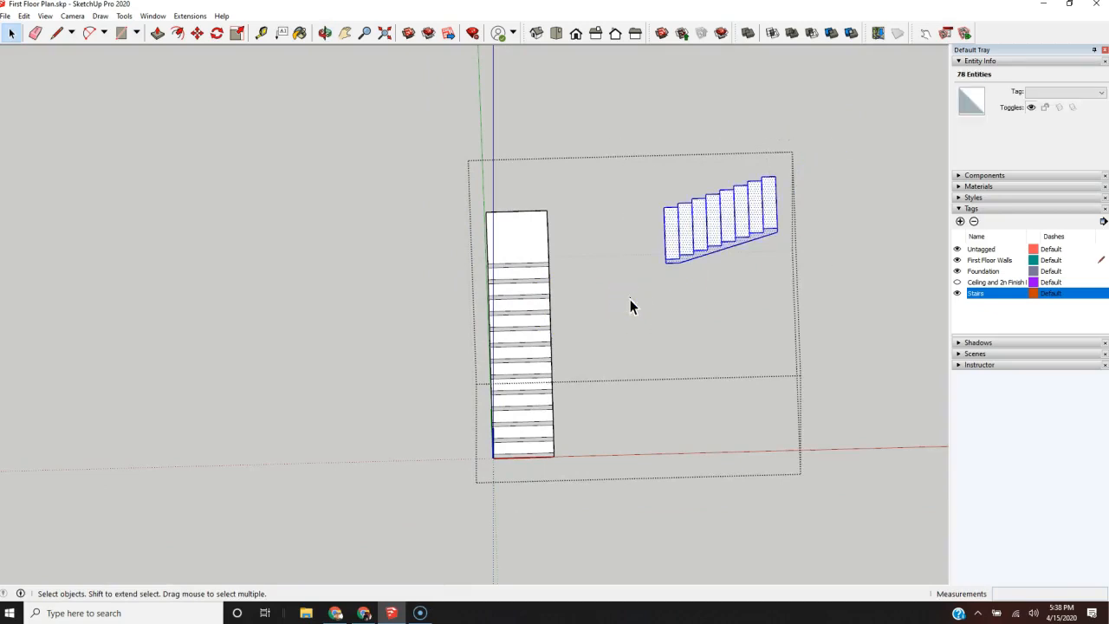
key("q")
scroll(665, 258, "up", 3)
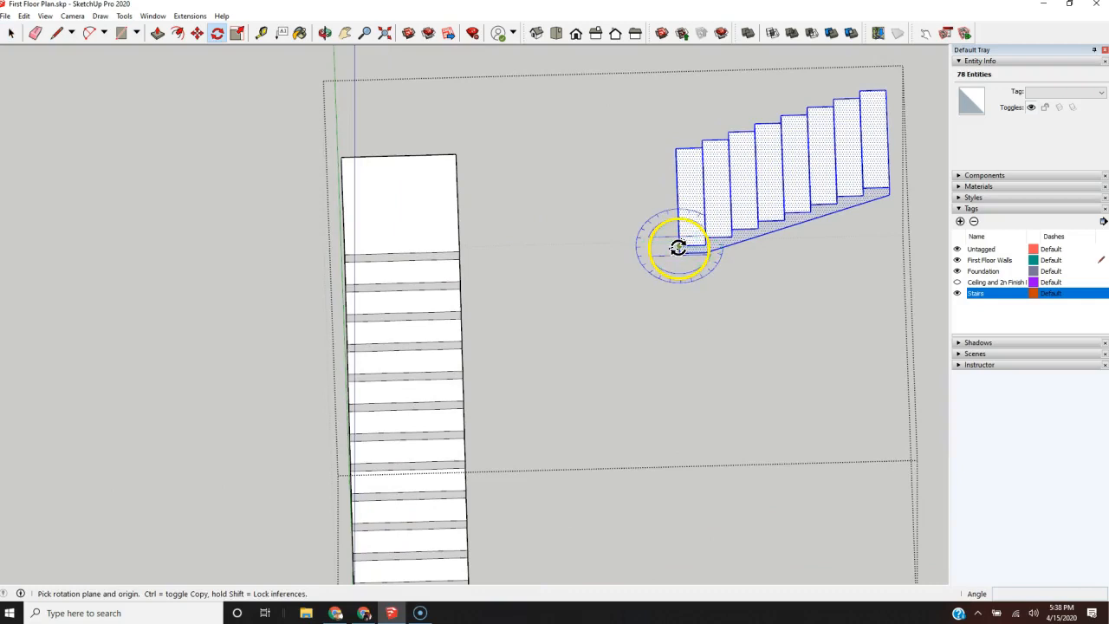
left_click(677, 248)
left_click(675, 153)
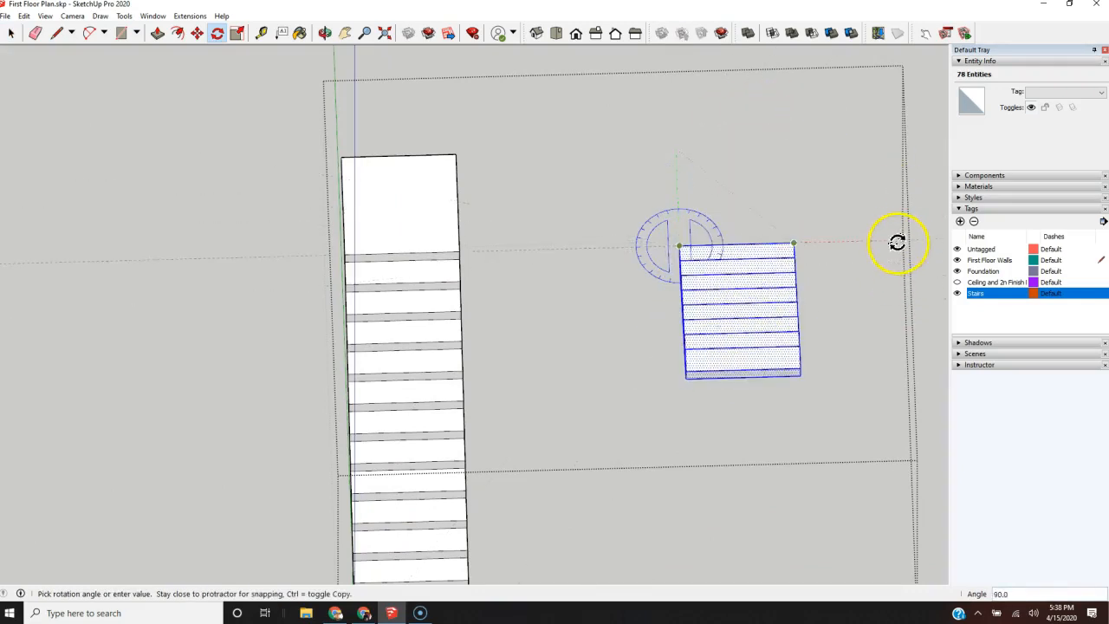
left_click(899, 236)
Step: Move the rotated flight by its inner corner onto the landing's inner corner, alongside the longer flight
scroll(567, 302, "down", 2)
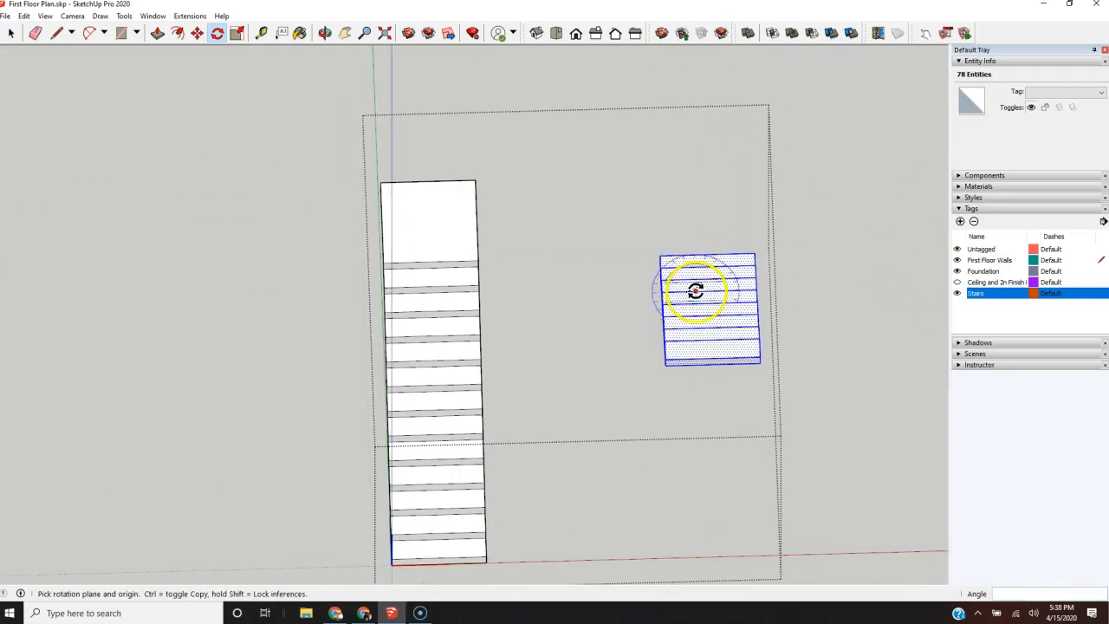
key("m")
scroll(659, 251, "up", 3)
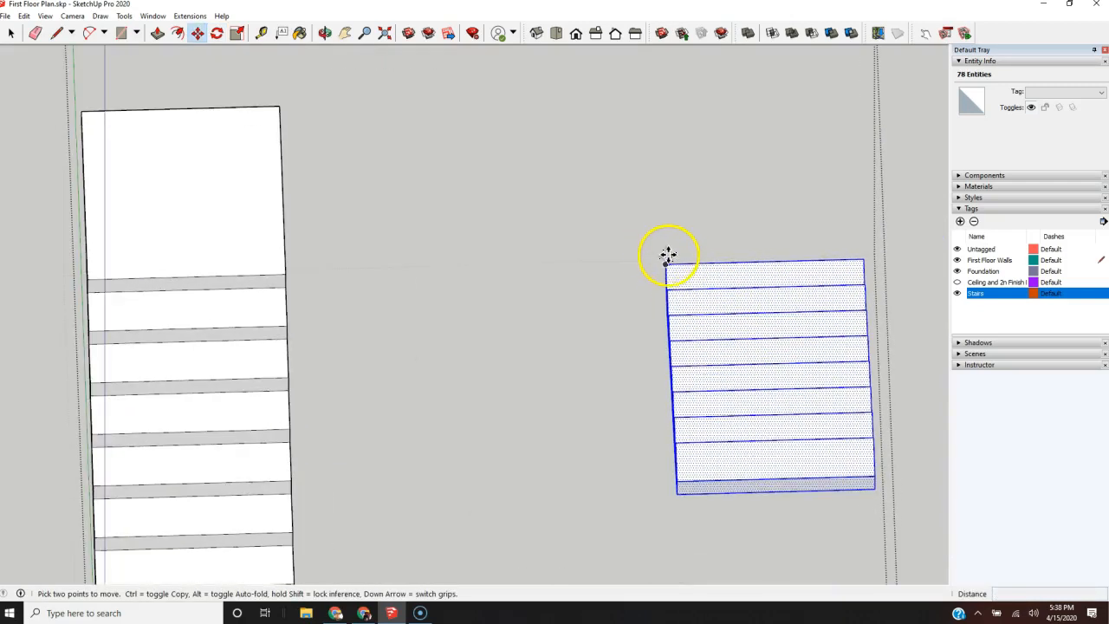
left_click(664, 261)
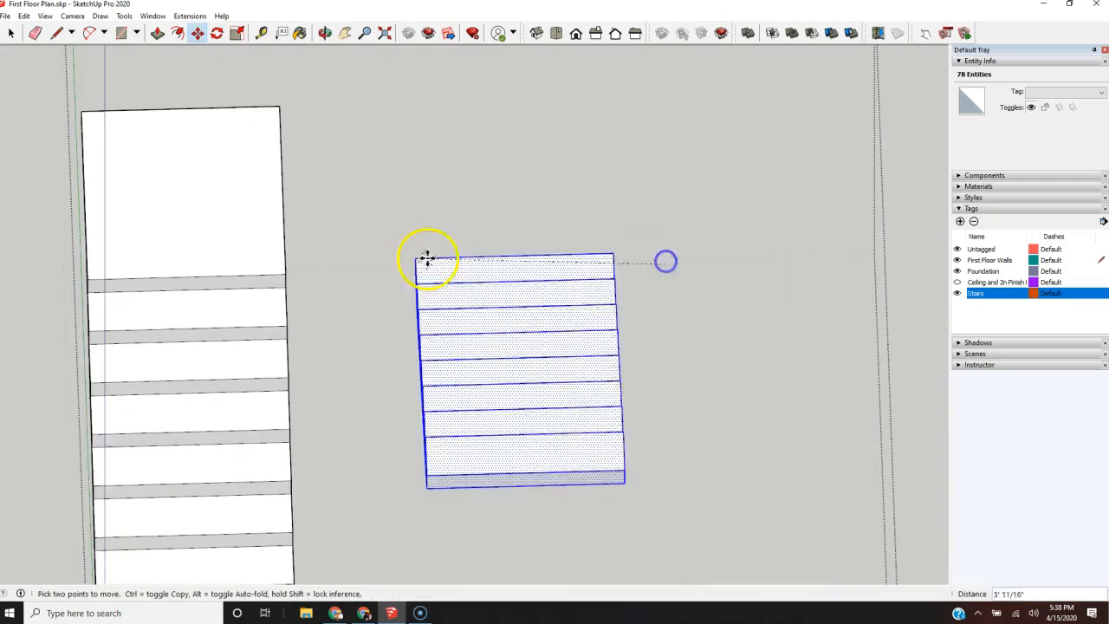
left_click(286, 271)
Step: Push/Pull the landing's side face outward beneath the rotated flight to line up with the flight's outer edge
middle_click_drag(527, 299, 87, 208)
scroll(2, 336, "down", 3)
scroll(197, 123, "up", 4)
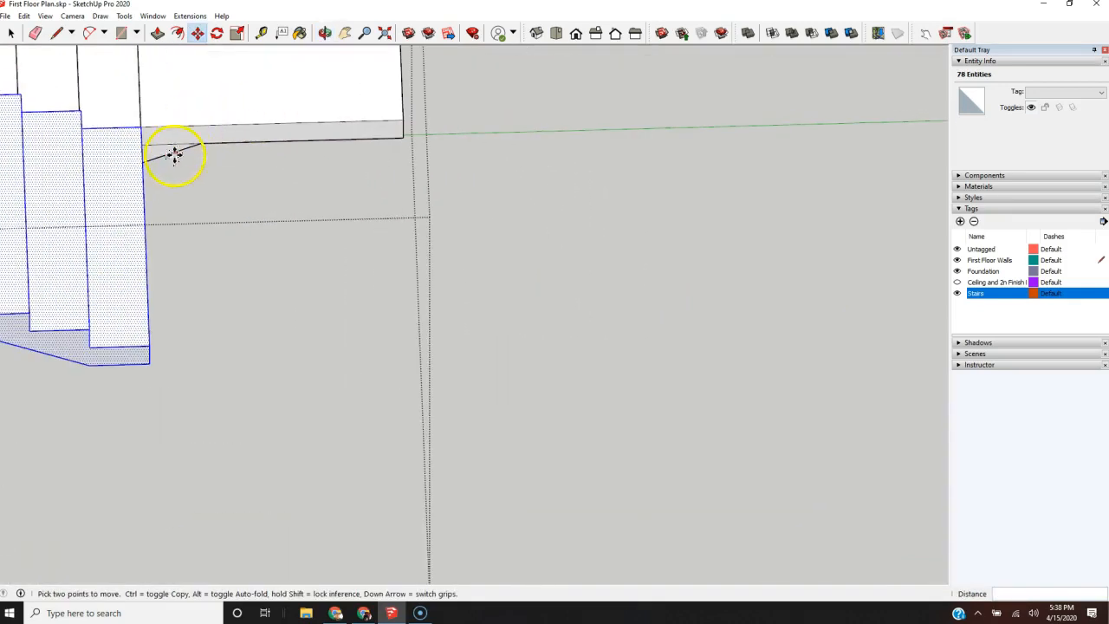
scroll(96, 366, "down", 3)
mouse_move(96, 366)
middle_mouse_down()
mouse_move(389, 373)
mouse_move(61, 269)
mouse_move(125, 271)
middle_mouse_up()
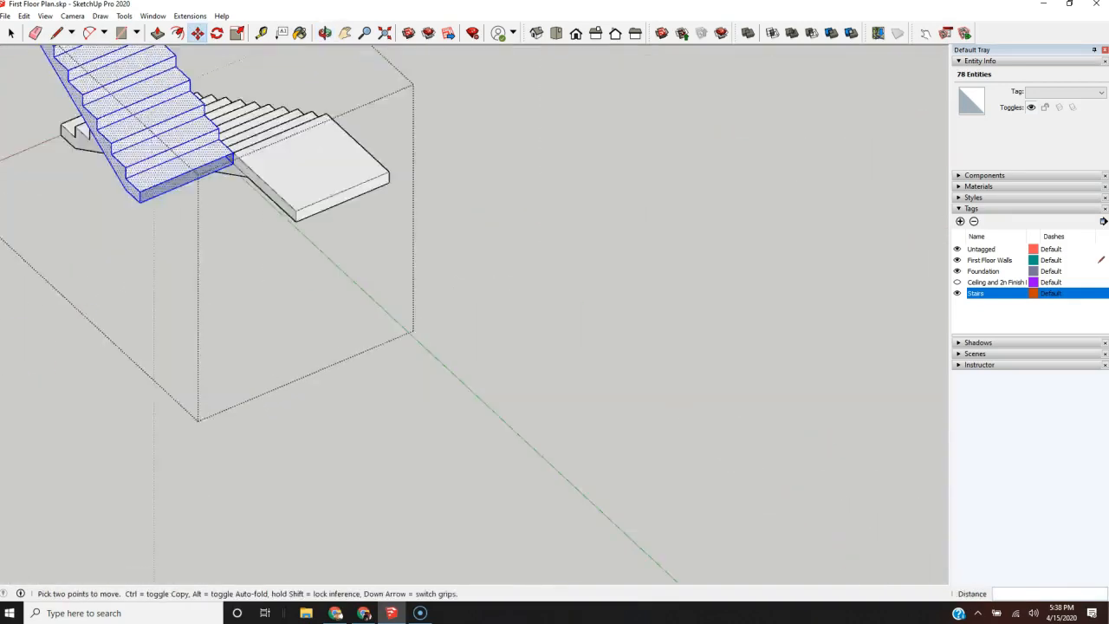
scroll(125, 271, "down", 1)
scroll(187, 273, "up", 3)
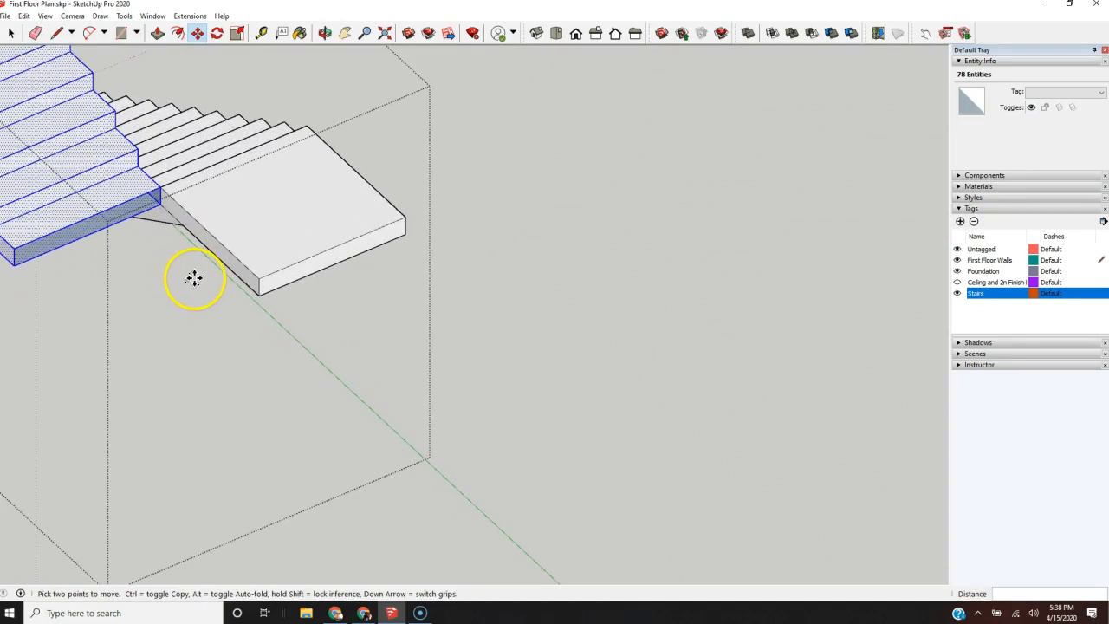
key("space")
left_click(208, 246)
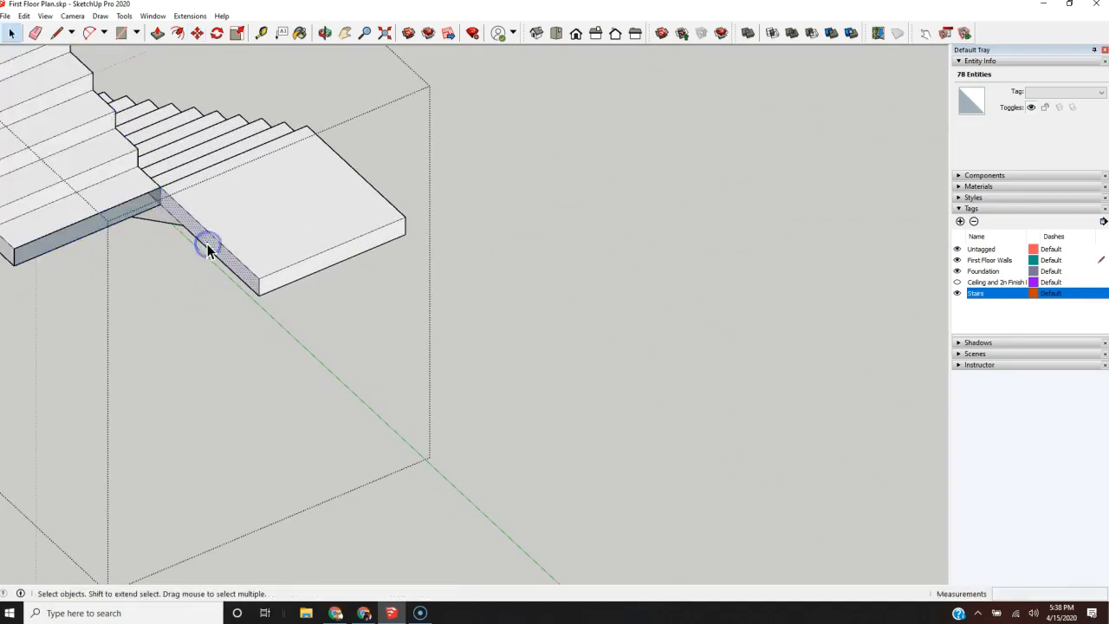
scroll(354, 263, "down", 3)
key("p")
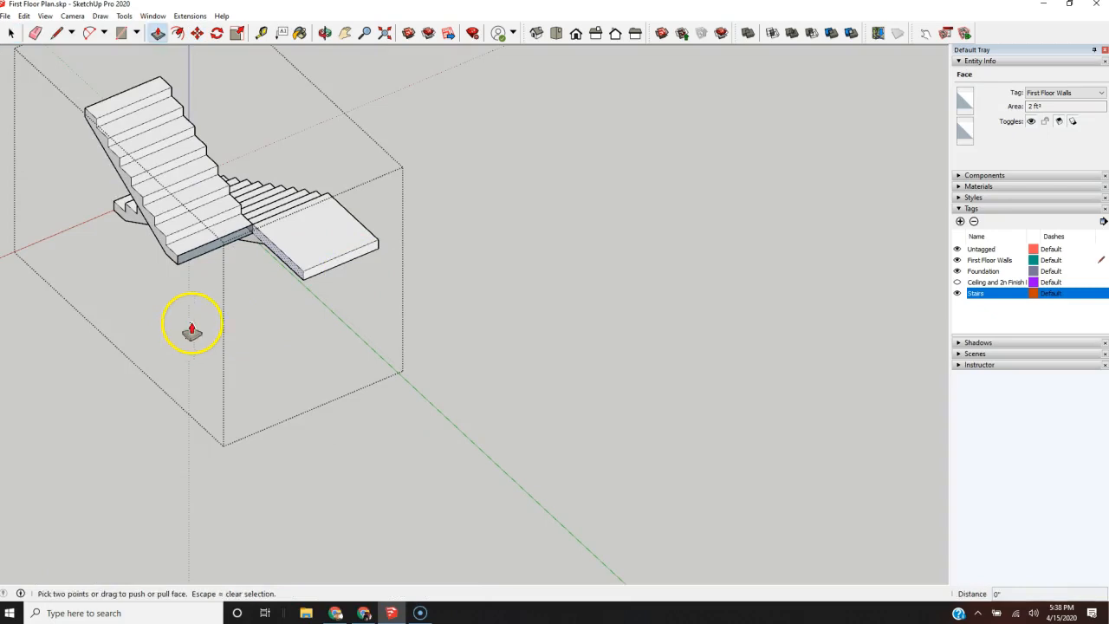
scroll(262, 251, "up", 3)
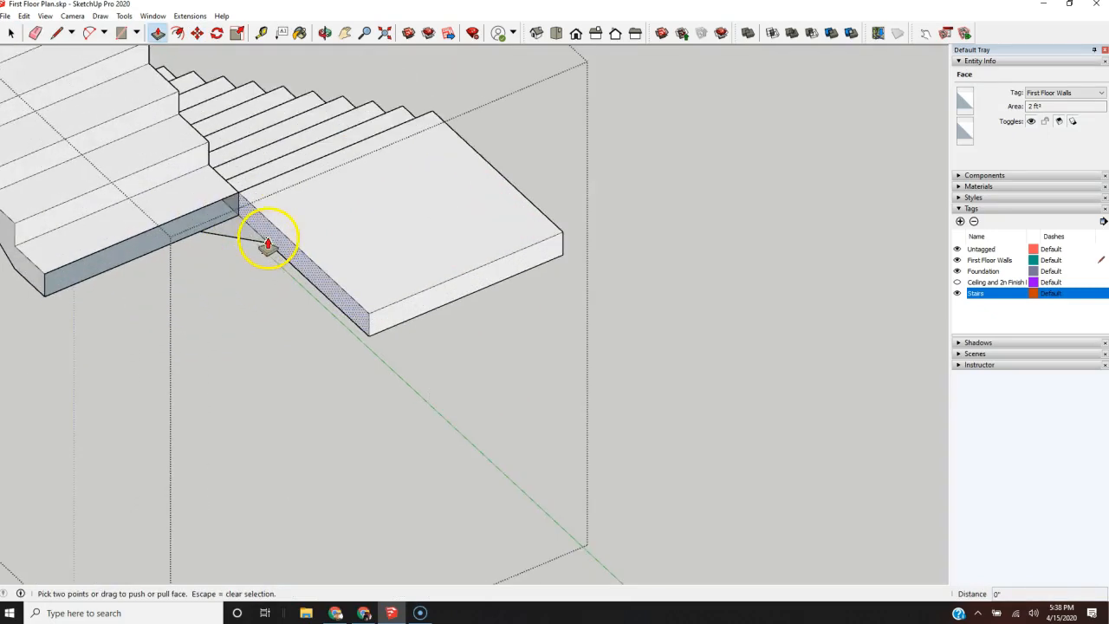
left_click(272, 244)
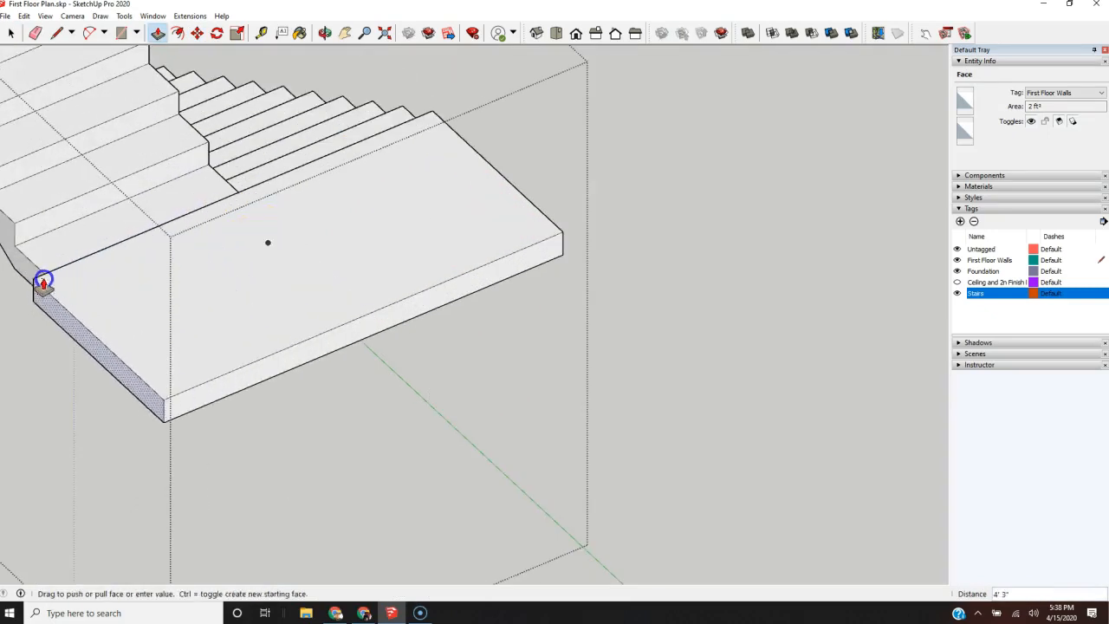
left_click(584, 347)
Step: Erase the leftover seam between the rotated flight and the widened landing, and finish editing the staircase component
middle_click_drag(584, 347, 492, 445)
key("e")
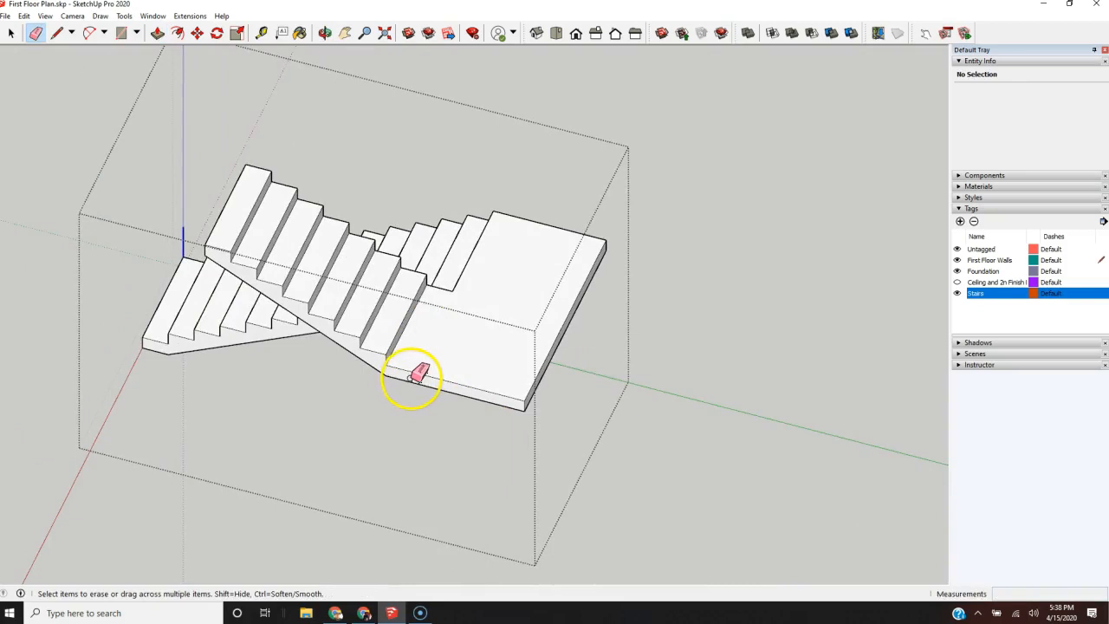
scroll(413, 381, "down", 3)
middle_click_drag(374, 402, 962, 253)
mouse_move(568, 386)
middle_mouse_down()
mouse_move(598, 385)
mouse_move(875, 485)
mouse_move(341, 410)
mouse_move(149, 401)
middle_mouse_up()
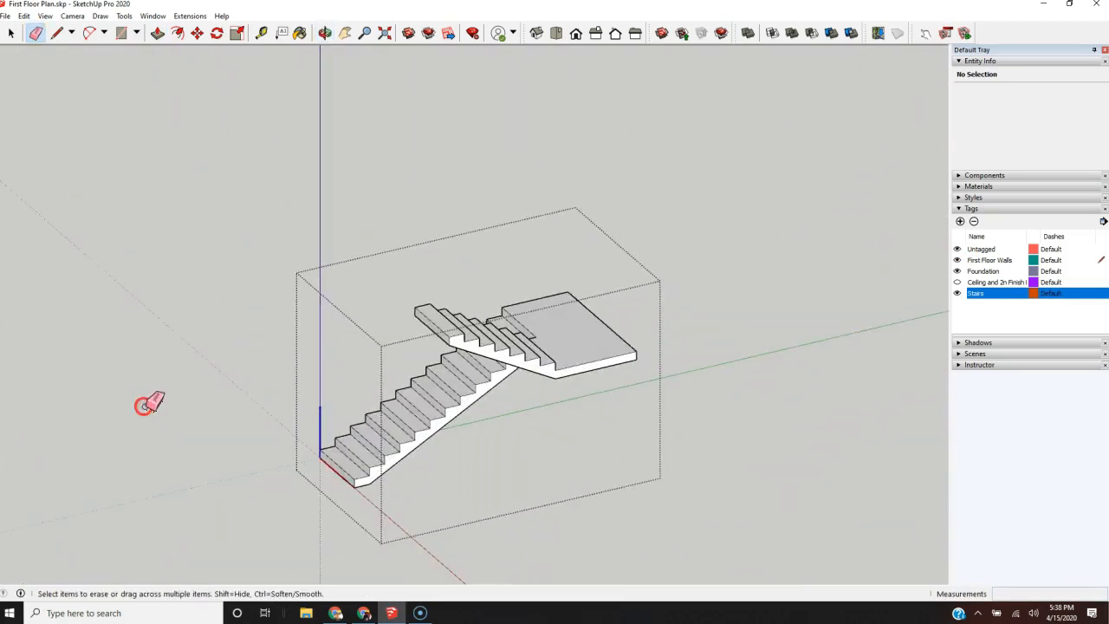
scroll(173, 400, "down", 3)
key("space")
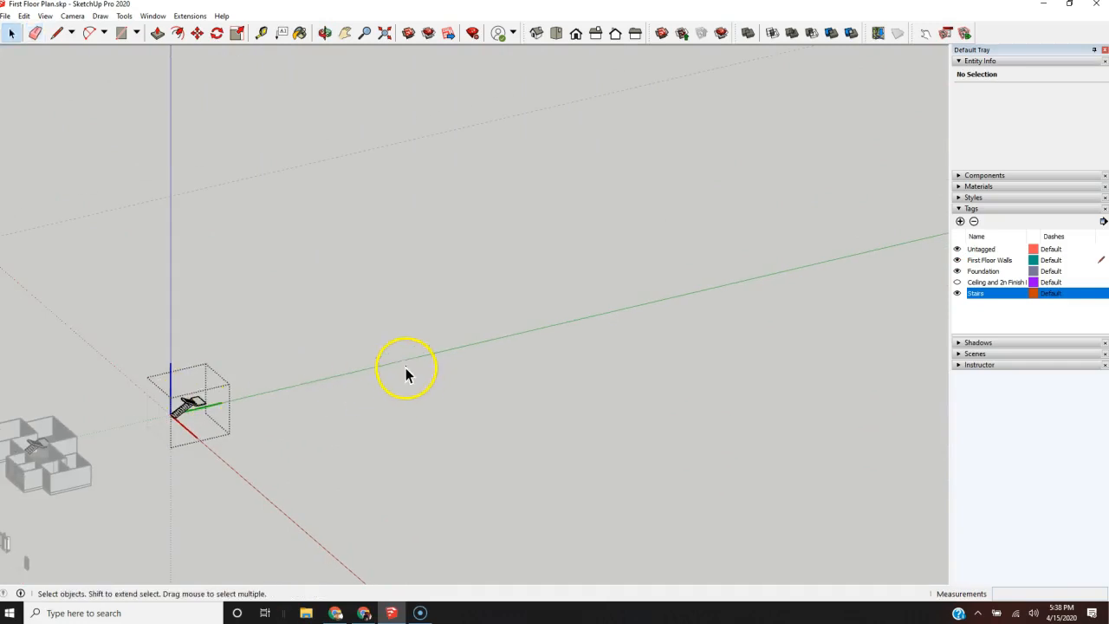
left_click(404, 367)
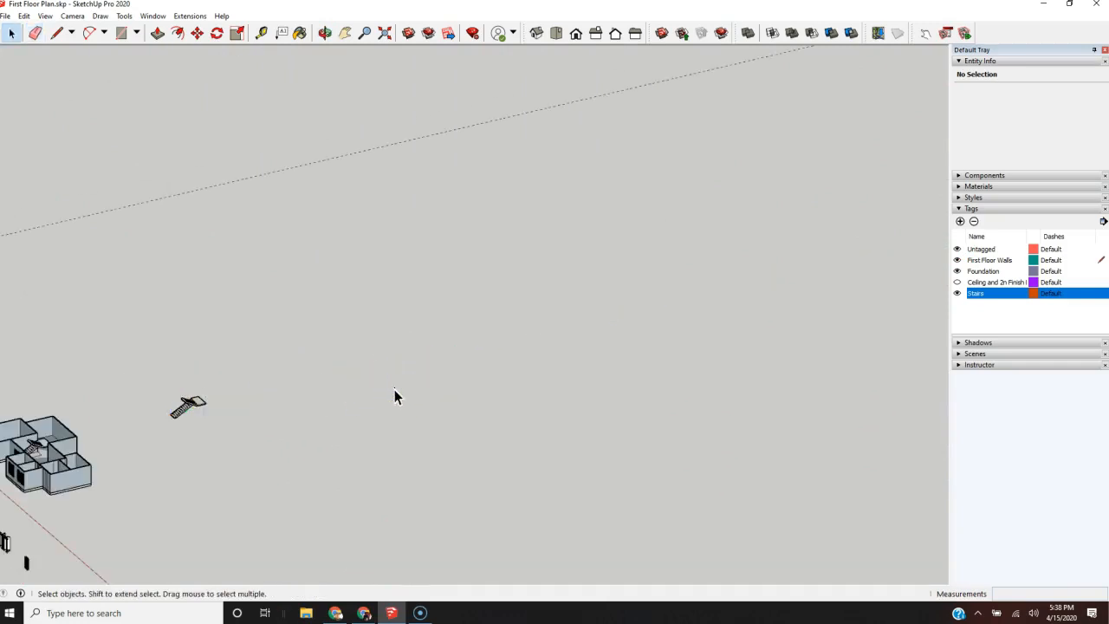
Step: Examine from several angles how the reworked U-shaped staircase copy fits between the walls inside the house
scroll(469, 390, "down", 2)
scroll(194, 438, "up", 6)
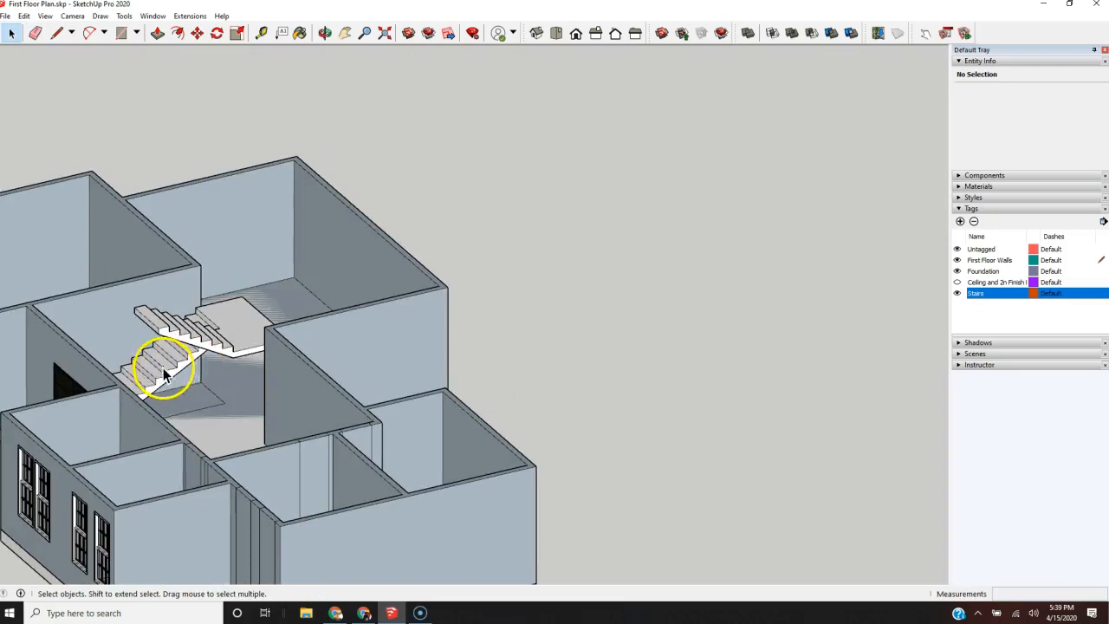
middle_click_drag(156, 367, 483, 403)
scroll(191, 487, "up", 5)
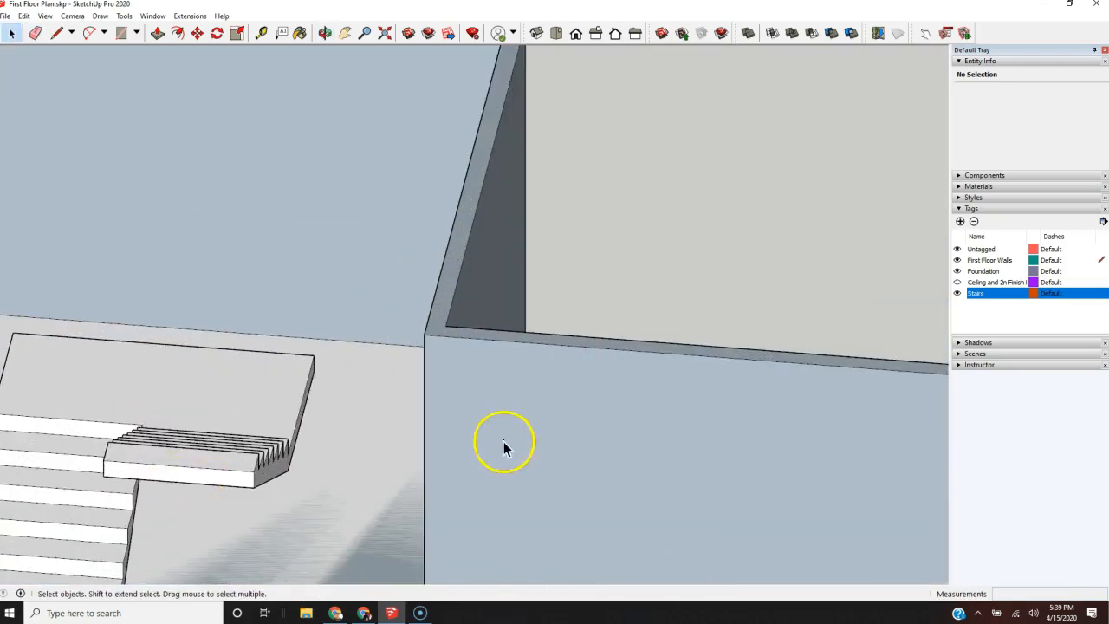
middle_click_drag(503, 441, 294, 466)
scroll(307, 475, "down", 5)
middle_click_drag(469, 404, 230, 493)
scroll(200, 492, "down", 4)
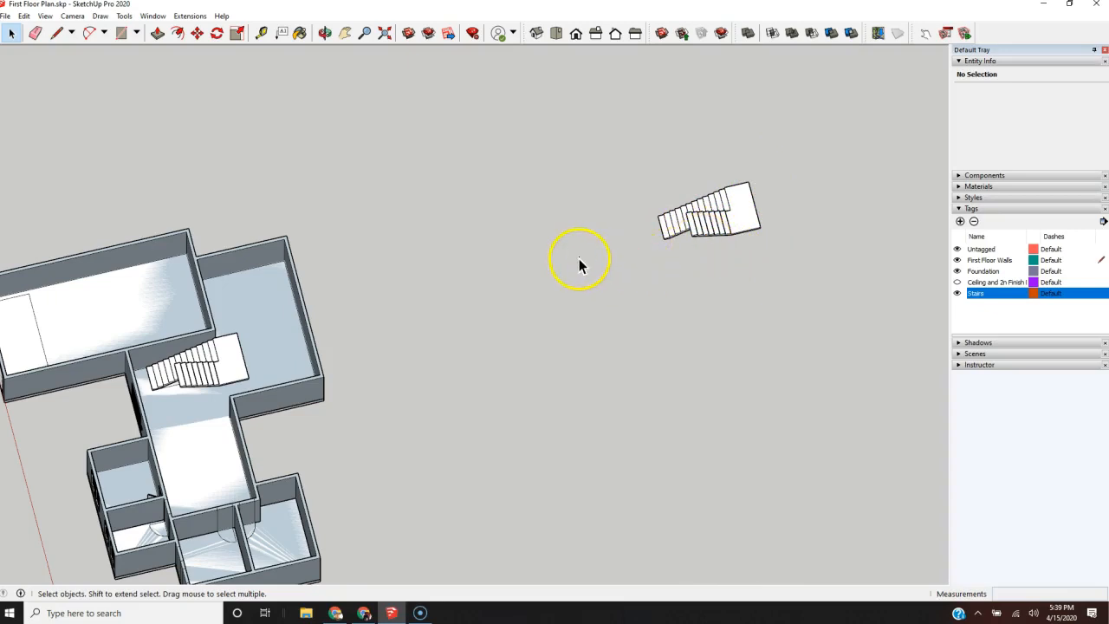
Step: Draw a ground-level rectangle of about 17' 7" by 15' from the separate staircase's bottom step corner, reaching past the landing
scroll(693, 250, "up", 5)
middle_click_drag(625, 270, 621, 69)
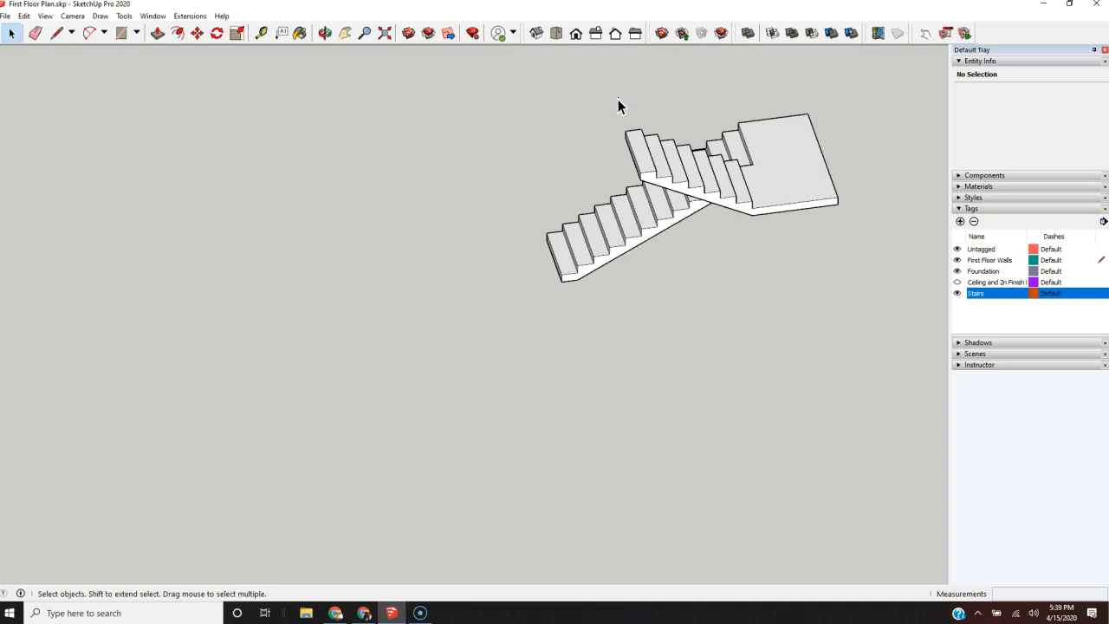
key("r")
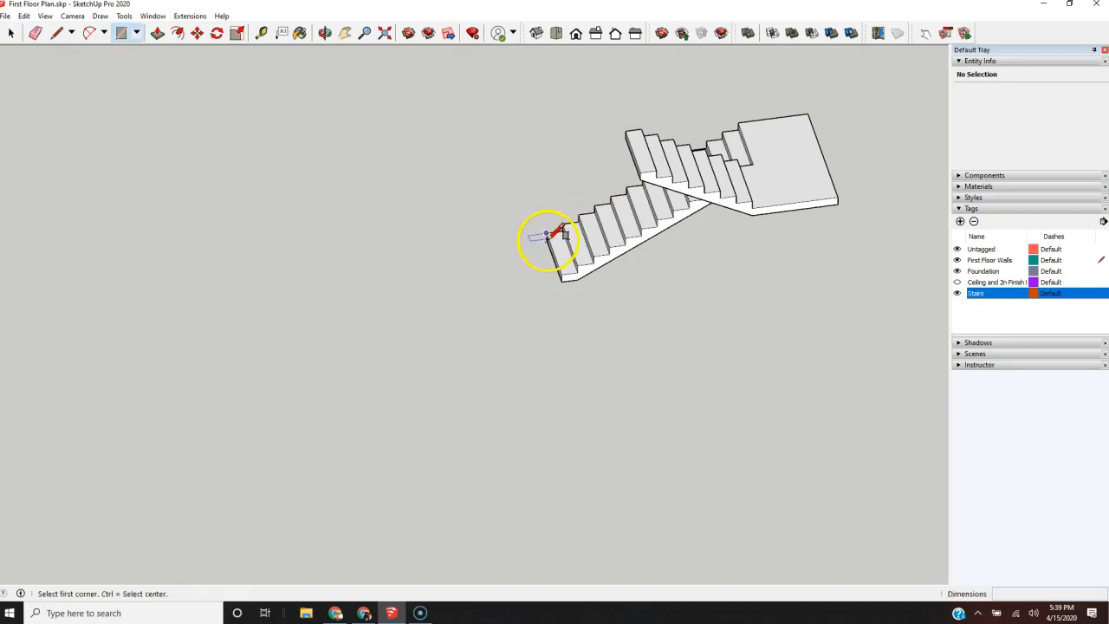
scroll(519, 244, "up", 5)
left_click(624, 215)
scroll(346, 312, "down", 5)
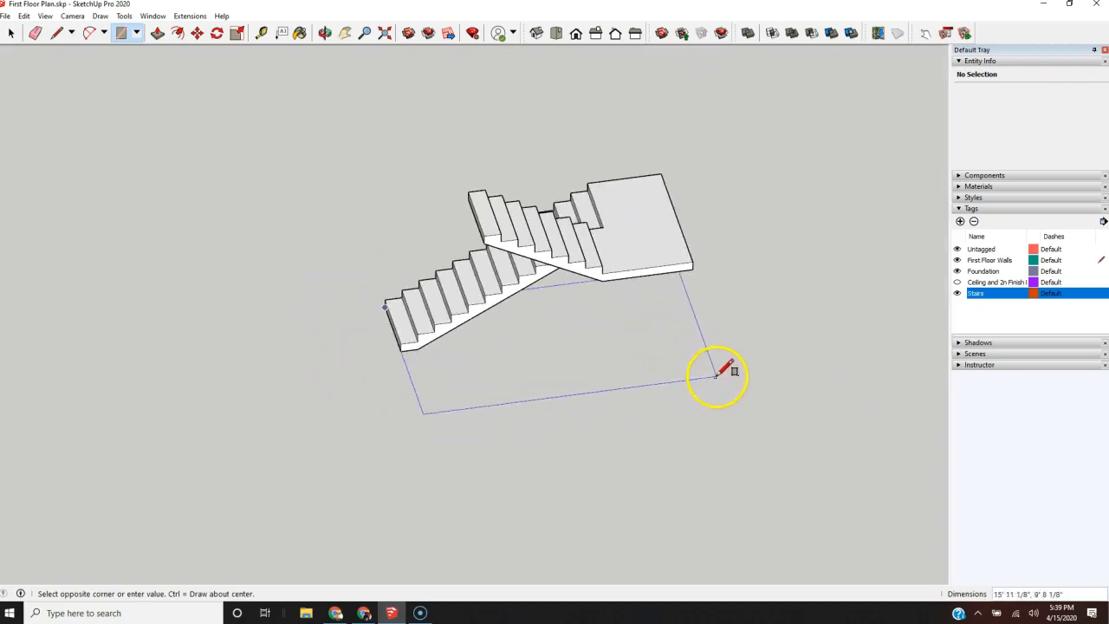
left_click(767, 432)
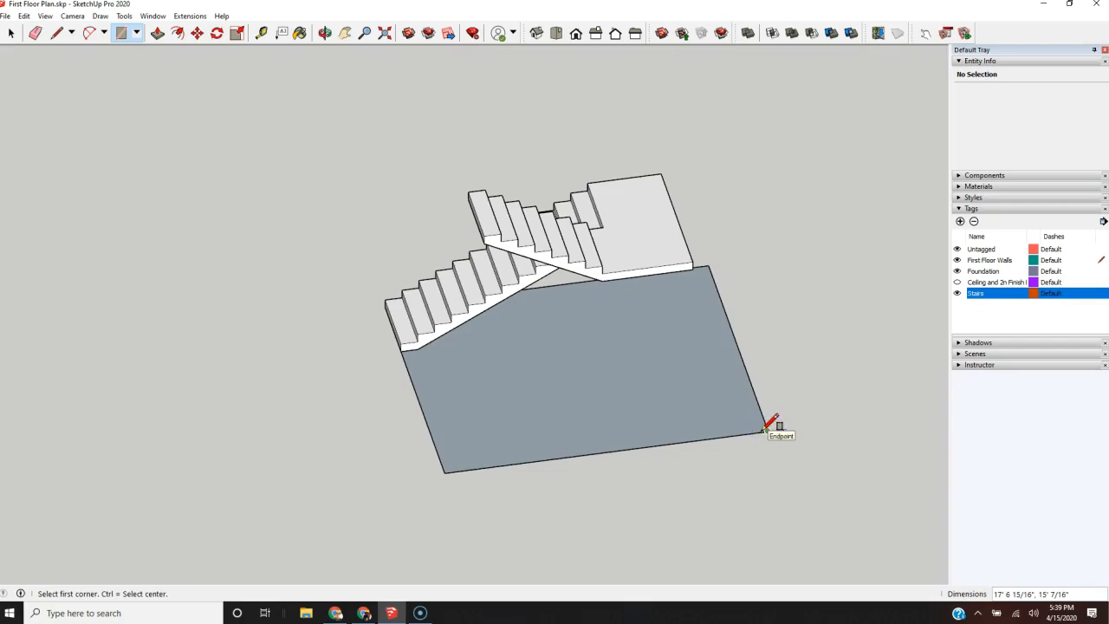
Step: Draw a vertical line from the landing's outer corner to the rectangle, then lines from its foot to two rectangle edges, one 8' long
key("l")
left_click(693, 269)
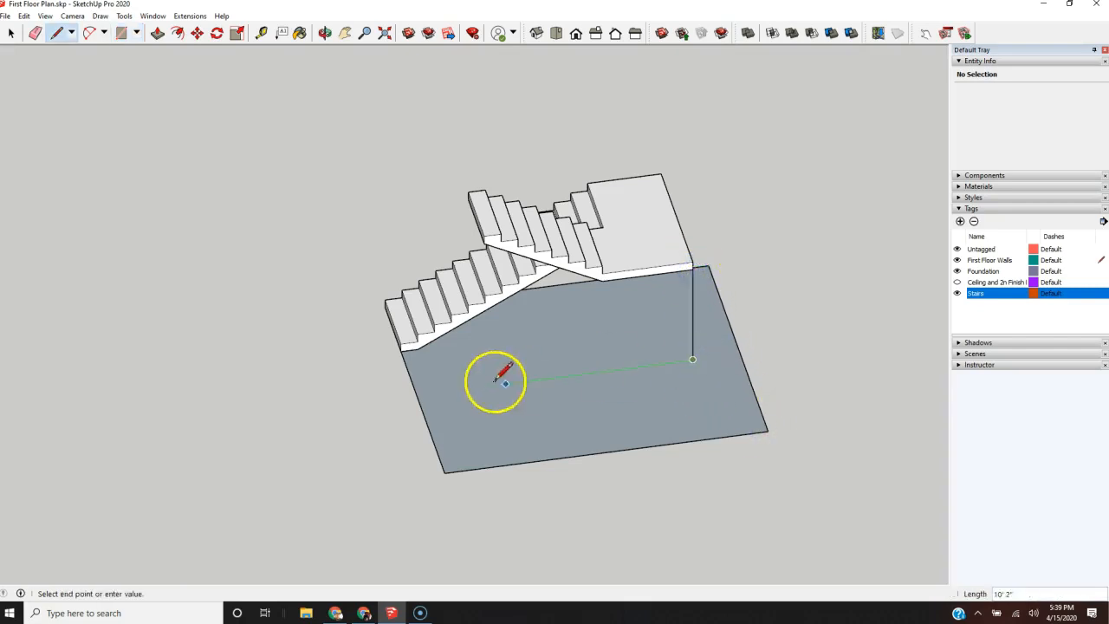
left_click(416, 395)
left_click(753, 390)
middle_click_drag(690, 355, 230, 309)
left_click(625, 450)
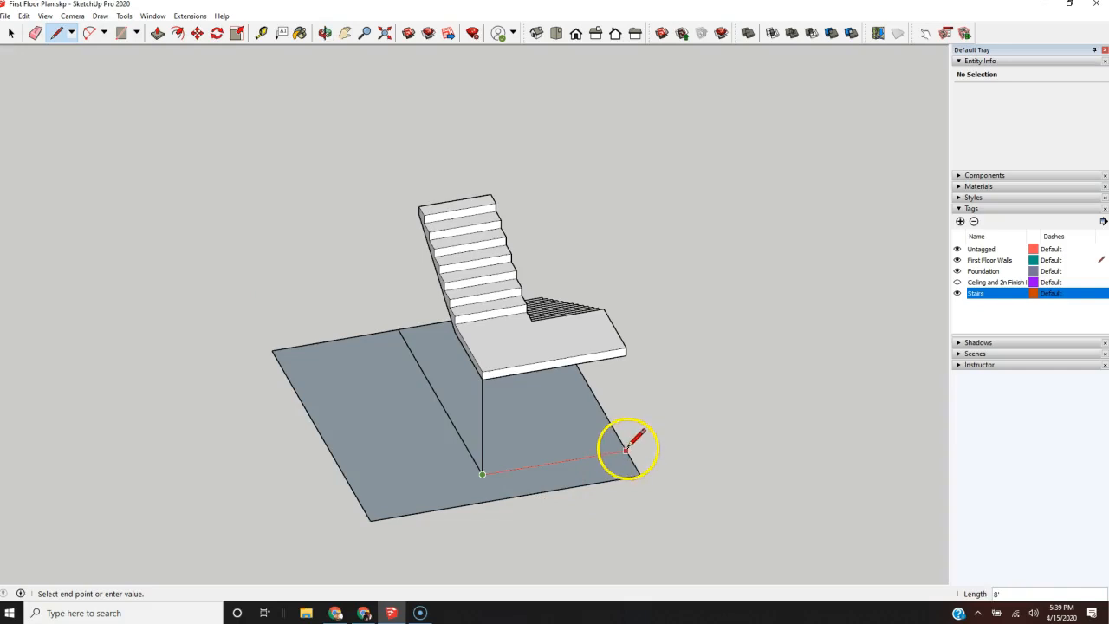
Step: Erase the rectangle's excess edges outside the stair footprint and the vertical helper line under the landing's corner
key("e")
mouse_move(650, 463)
left_mouse_down()
mouse_move(367, 548)
mouse_move(364, 386)
left_mouse_up()
left_click_drag(333, 320, 332, 319)
scroll(657, 511, "down", 3)
middle_click_drag(487, 513, 668, 568)
scroll(315, 403, "down", 4)
scroll(529, 471, "up", 6)
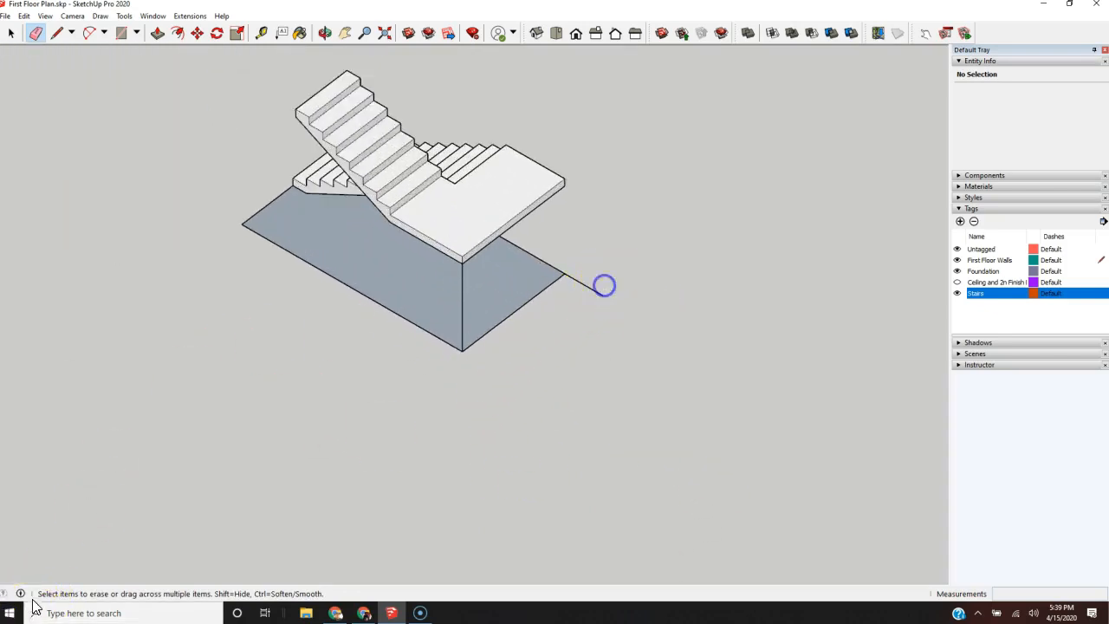
left_click(594, 289)
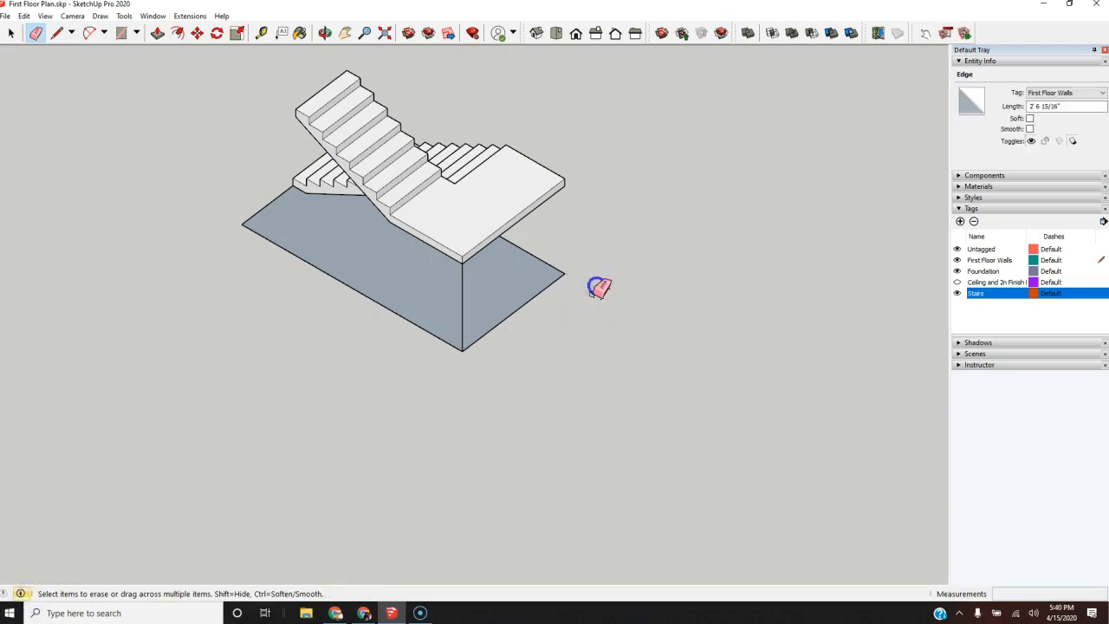
left_click_drag(482, 321, 462, 298)
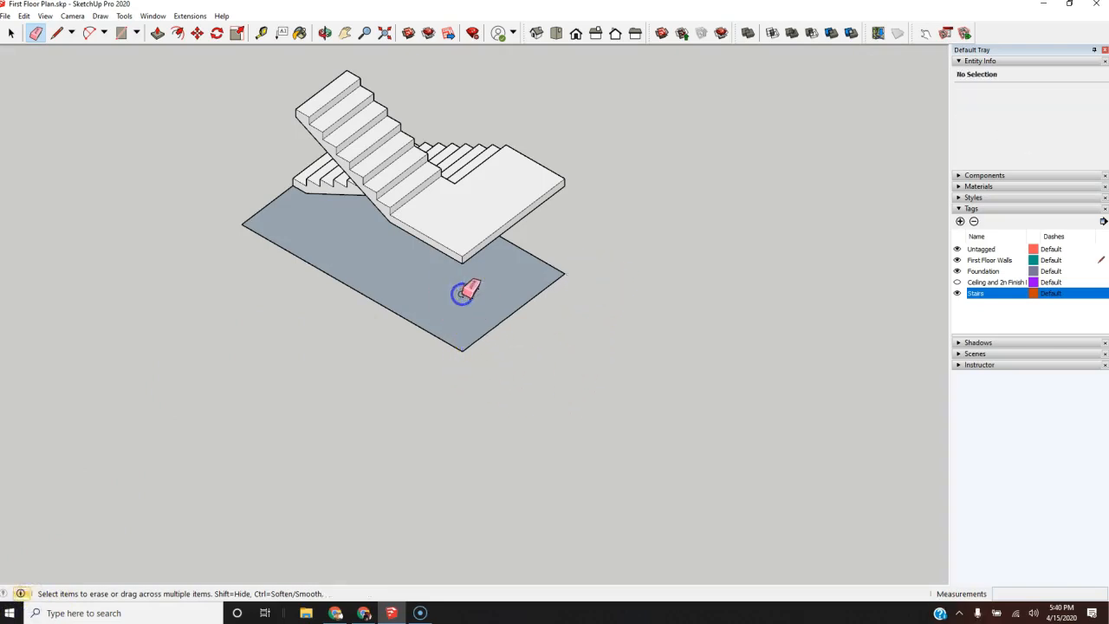
Step: Select the footprint face under the separate staircase and make the tag for the ceiling and second finish floor visible
scroll(797, 388, "down", 5)
scroll(579, 357, "up", 6)
middle_click_drag(537, 366, 606, 280)
left_click(675, 282)
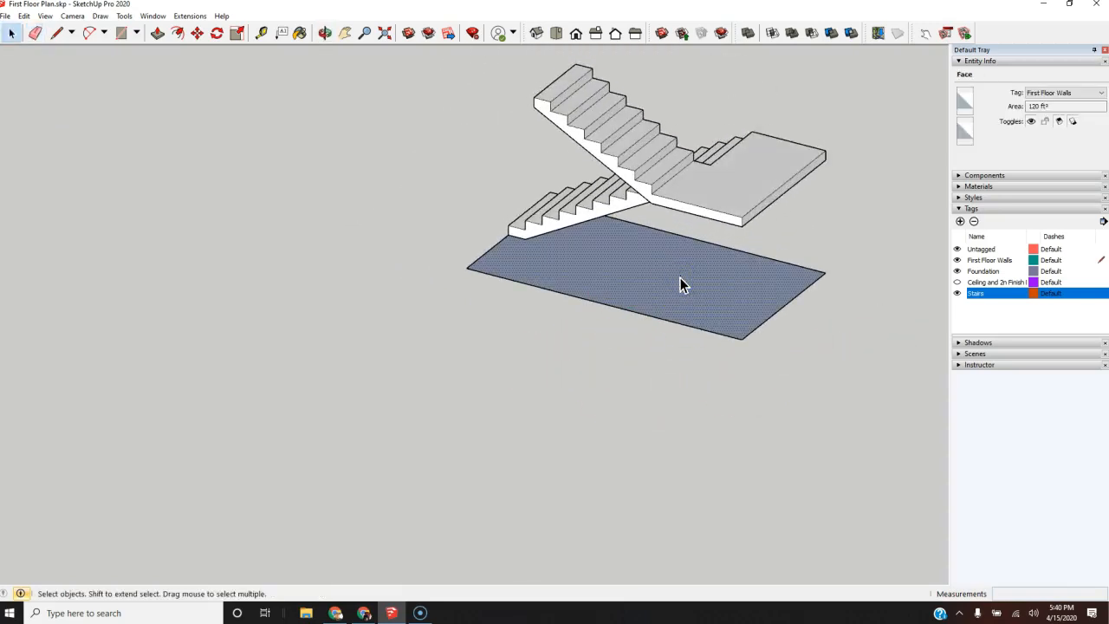
key("m")
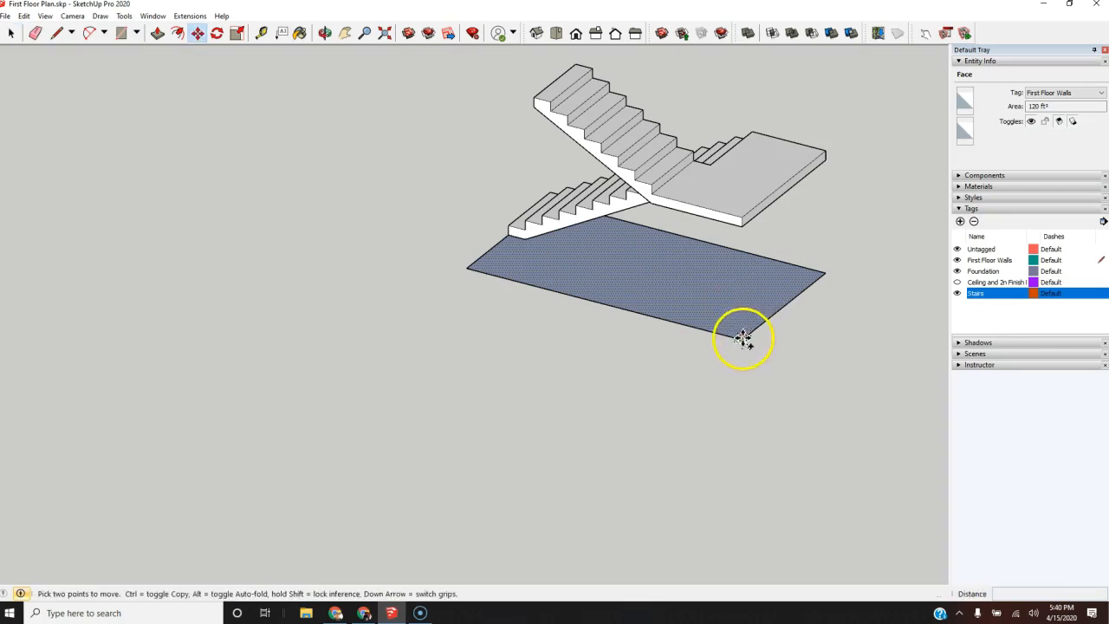
left_click(959, 283)
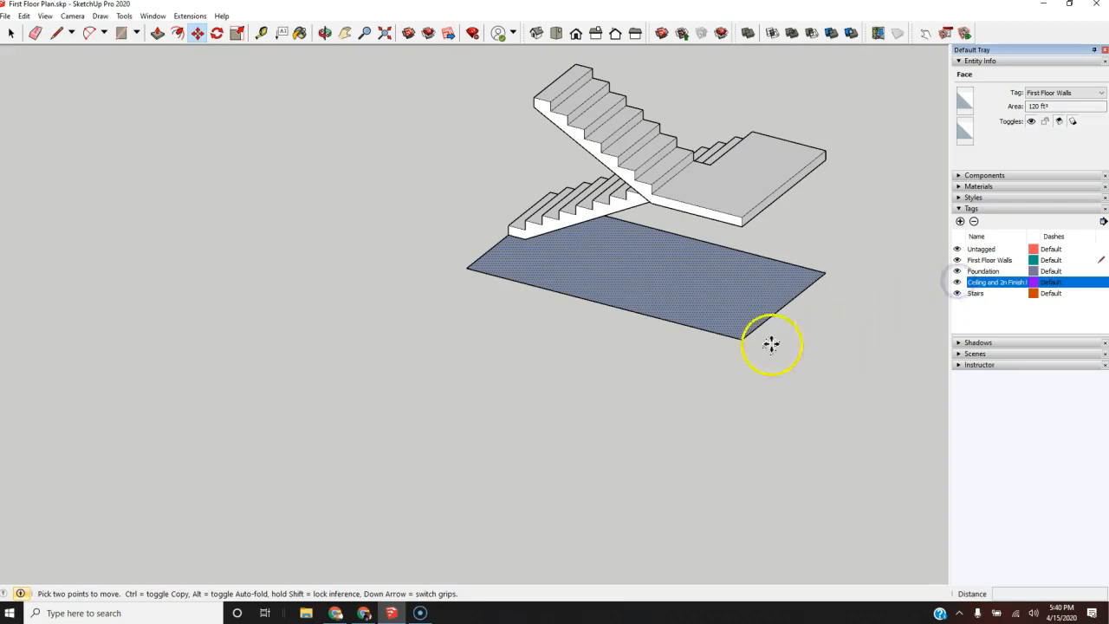
Step: Copy the selected stair footprint from its outer corner to open ground beside the house
left_click_drag(743, 341, 790, 422)
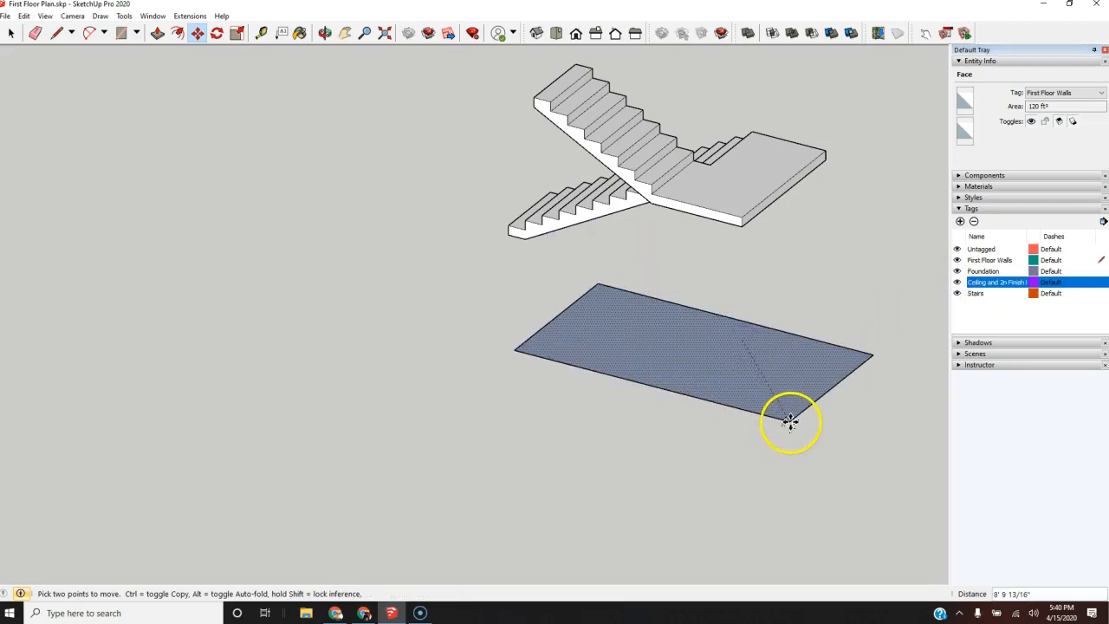
key("ctrl")
scroll(738, 401, "down", 6)
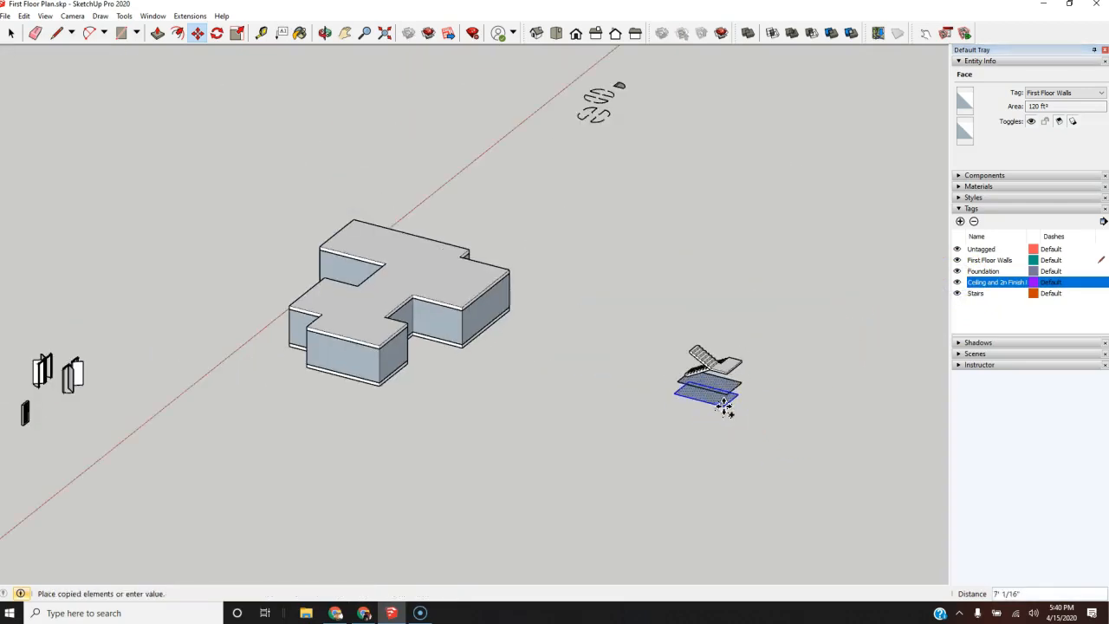
middle_click_drag(713, 407, 666, 582)
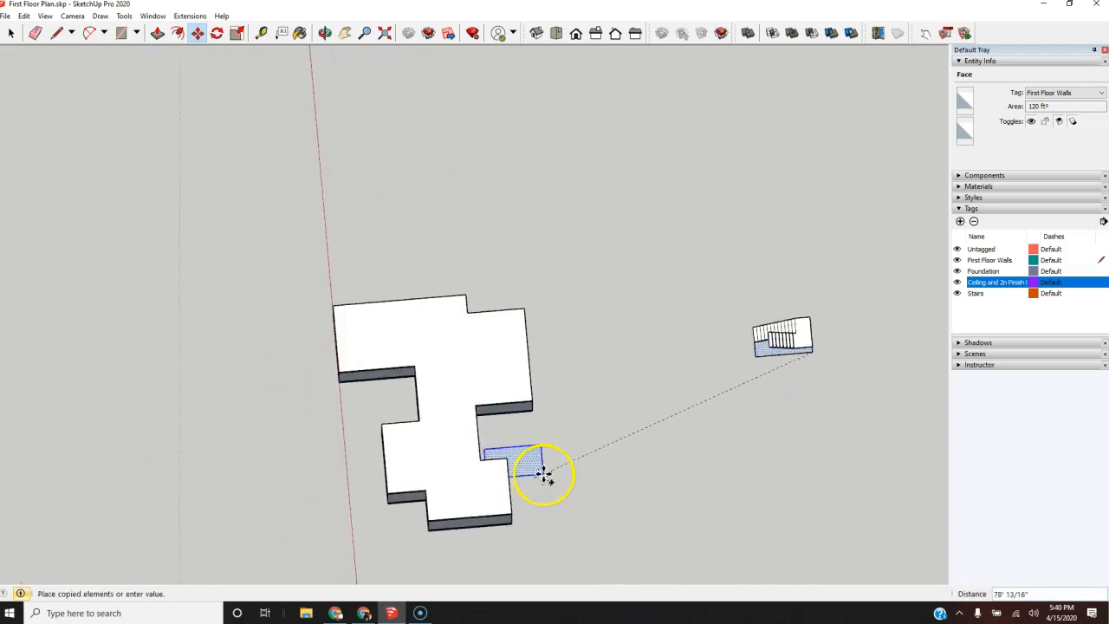
scroll(489, 373, "up", 5)
scroll(491, 312, "up", 3)
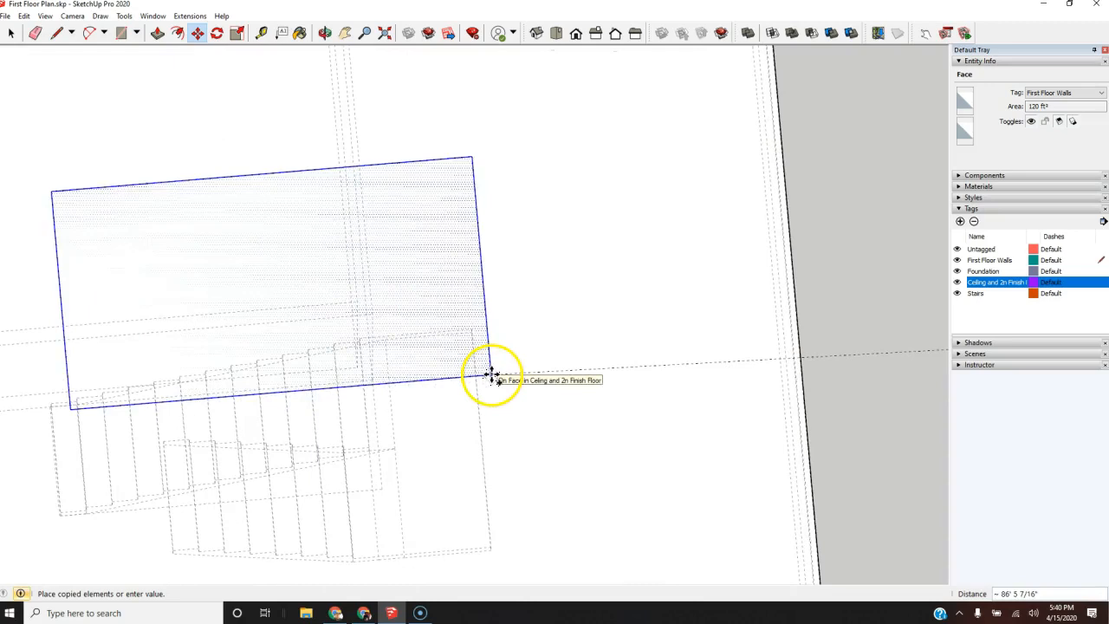
scroll(545, 381, "down", 1)
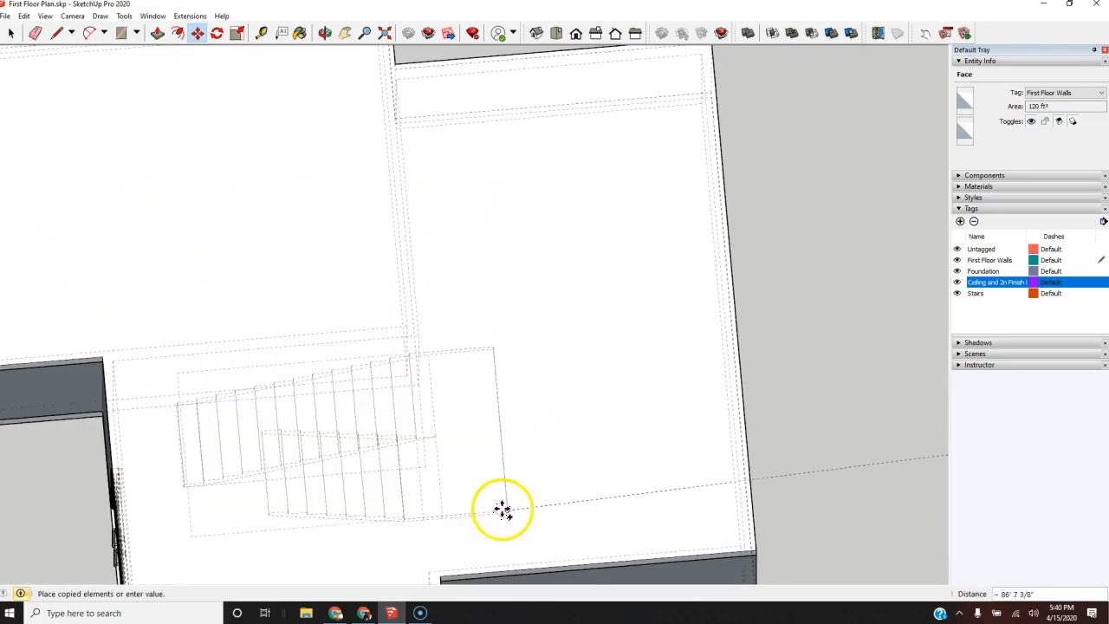
scroll(502, 510, "down", 1)
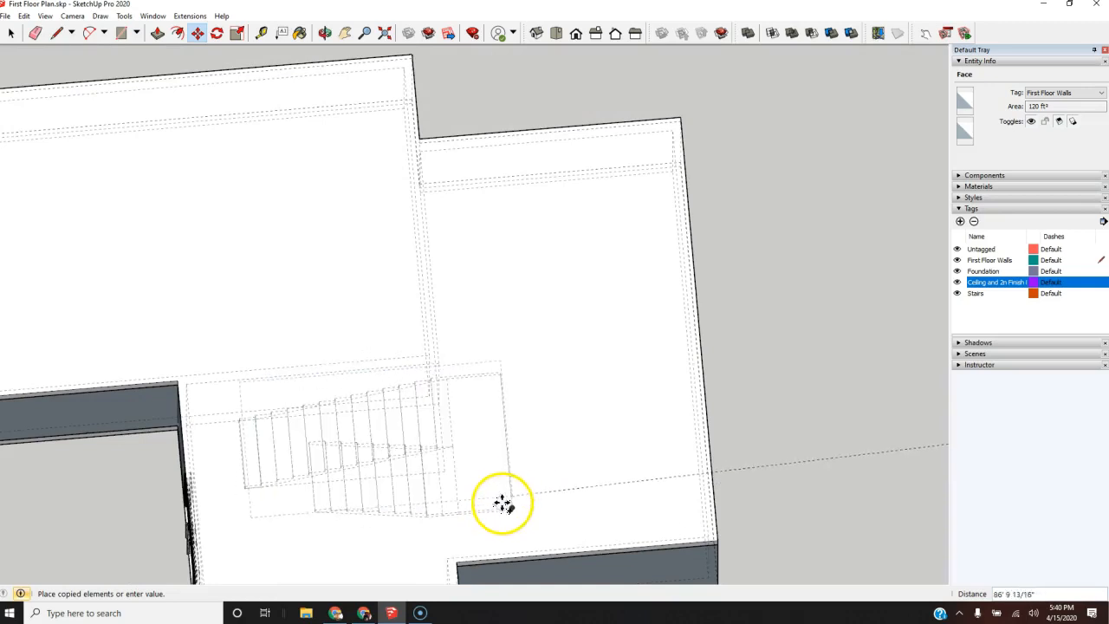
middle_click_drag(528, 445, 499, 332)
scroll(248, 384, "down", 3)
left_click(749, 422)
Step: Move the copied footprint by its corner onto the matching bottom step corner of the staircase inside the house
left_click(601, 363)
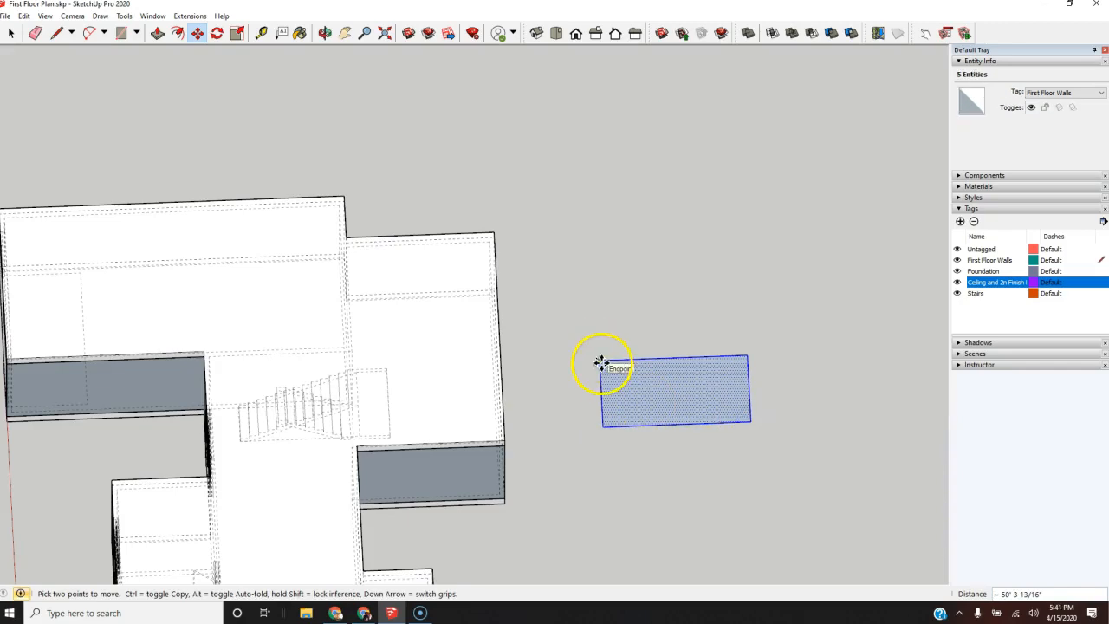
scroll(217, 423, "up", 6)
mouse_move(282, 430)
middle_mouse_down()
mouse_move(321, 376)
mouse_move(358, 371)
middle_mouse_up()
scroll(361, 364, "down", 5)
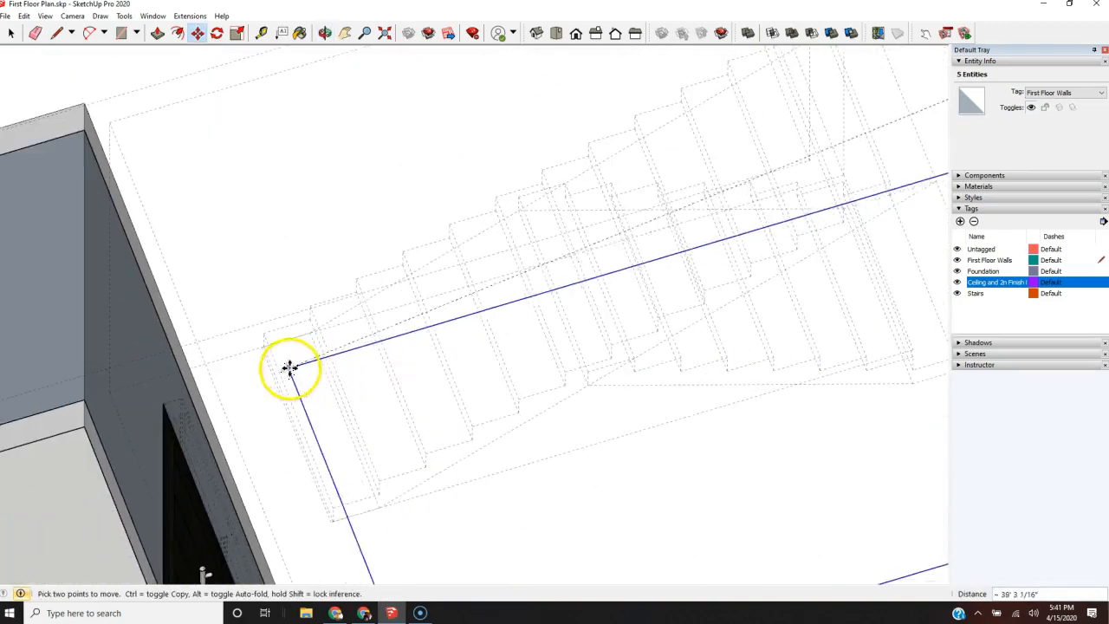
scroll(264, 367, "up", 3)
scroll(285, 297, "up", 3)
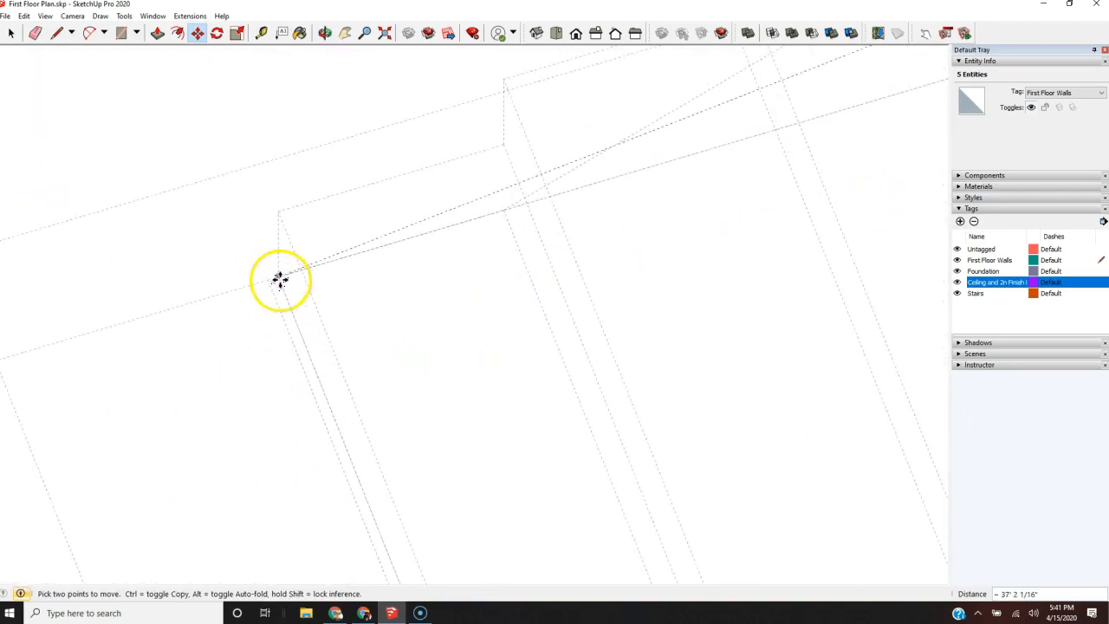
left_click(279, 278)
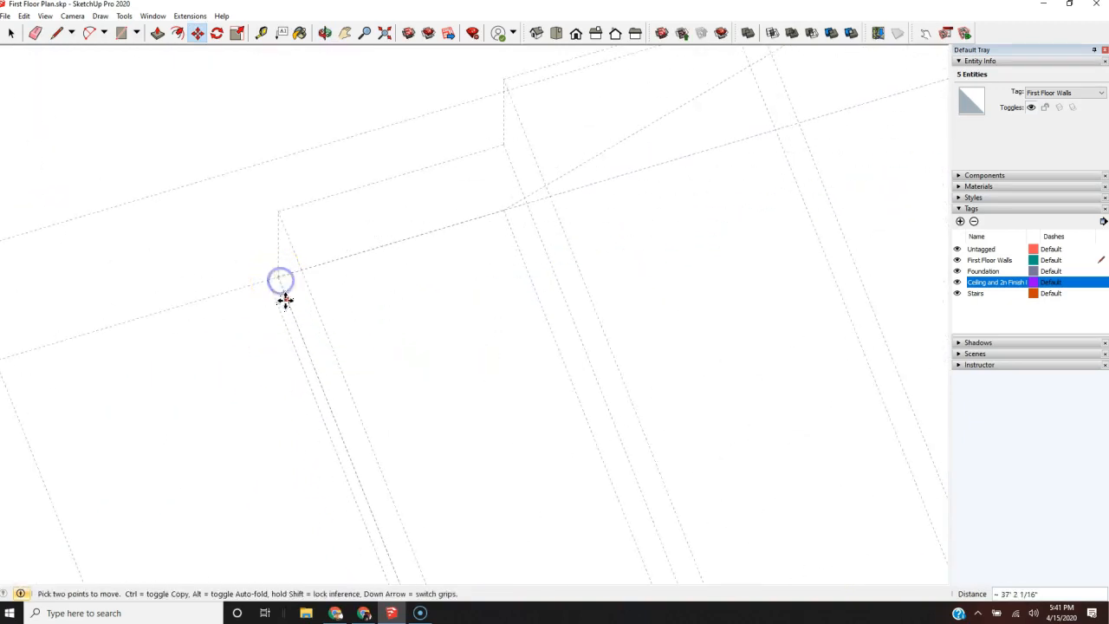
Step: Copy the footprint 11' straight up from the staircase onto the ceiling and second-floor slab
scroll(208, 320, "down", 5)
scroll(198, 333, "down", 2)
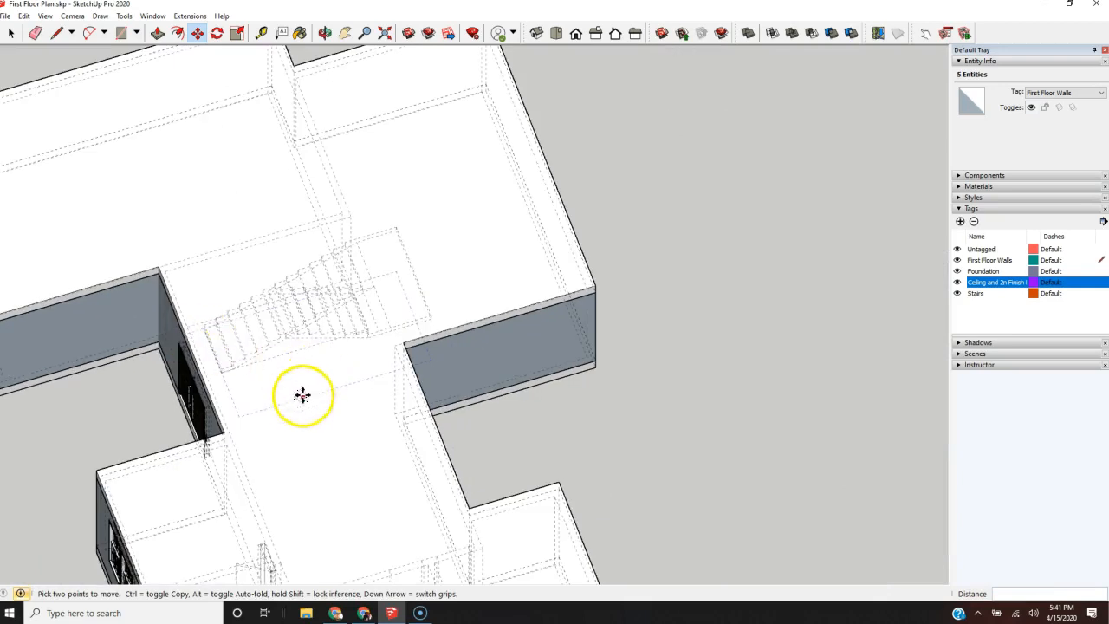
left_click(241, 415)
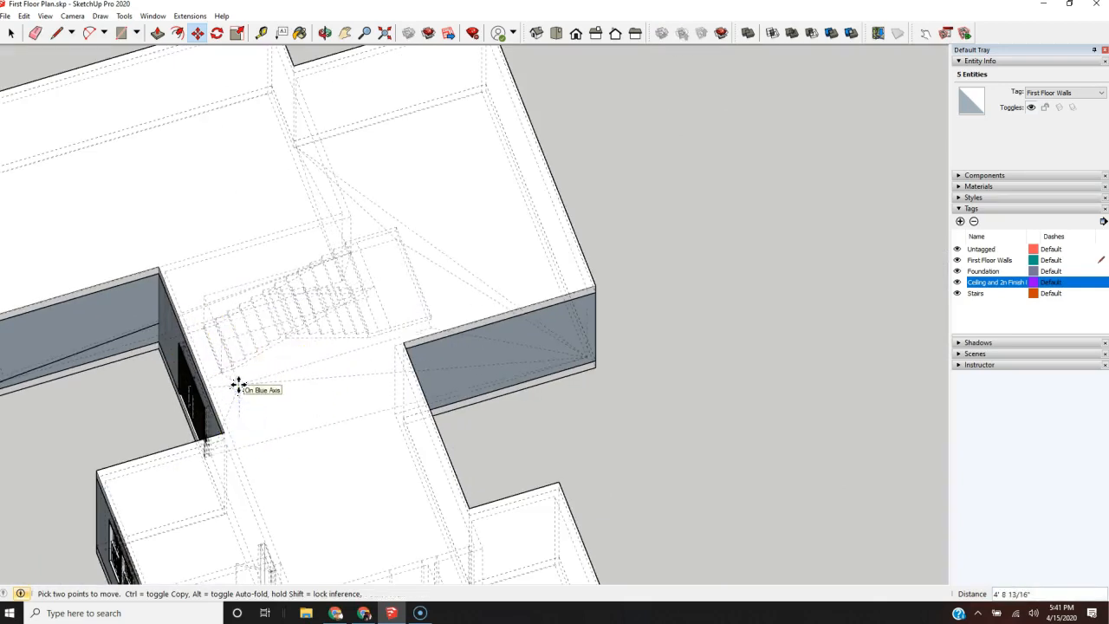
key("ctrl")
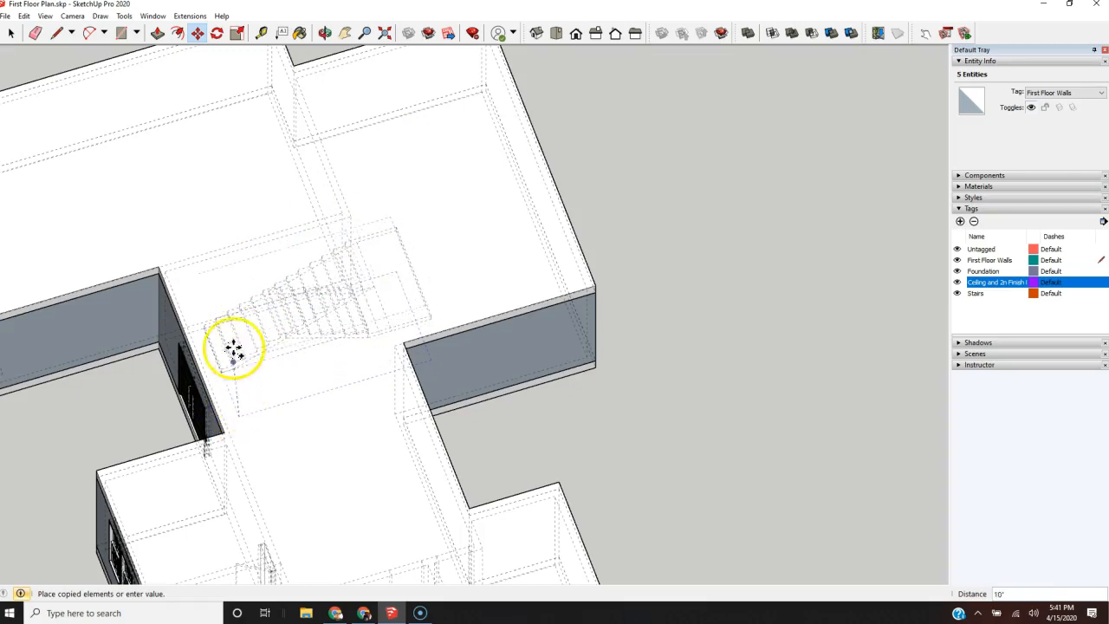
middle_click_drag(243, 297, 495, 216)
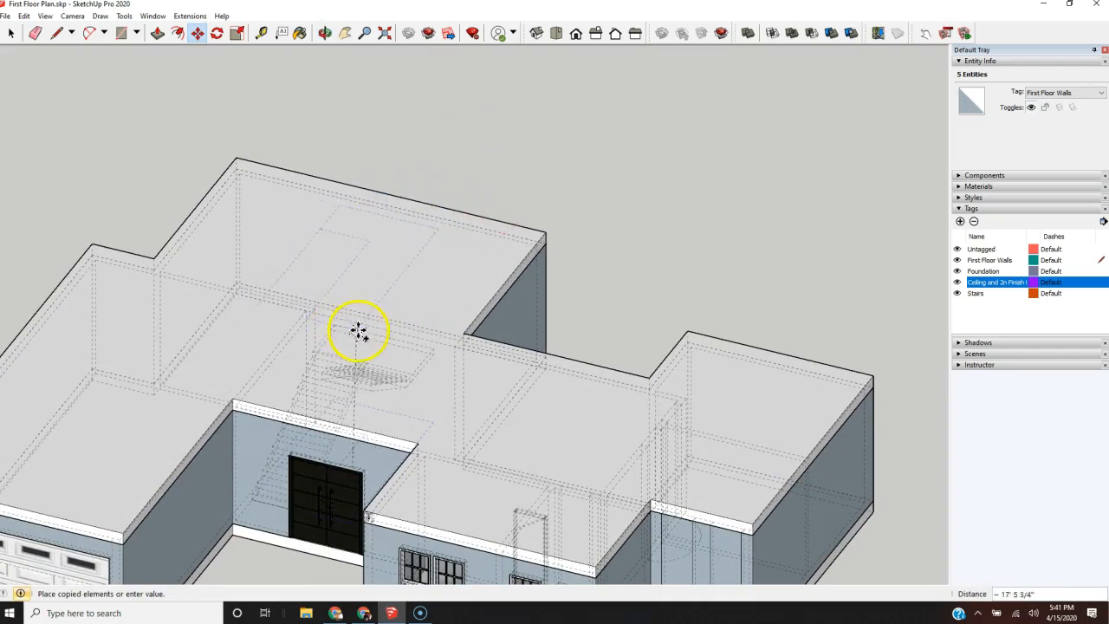
scroll(357, 330, "down", 5)
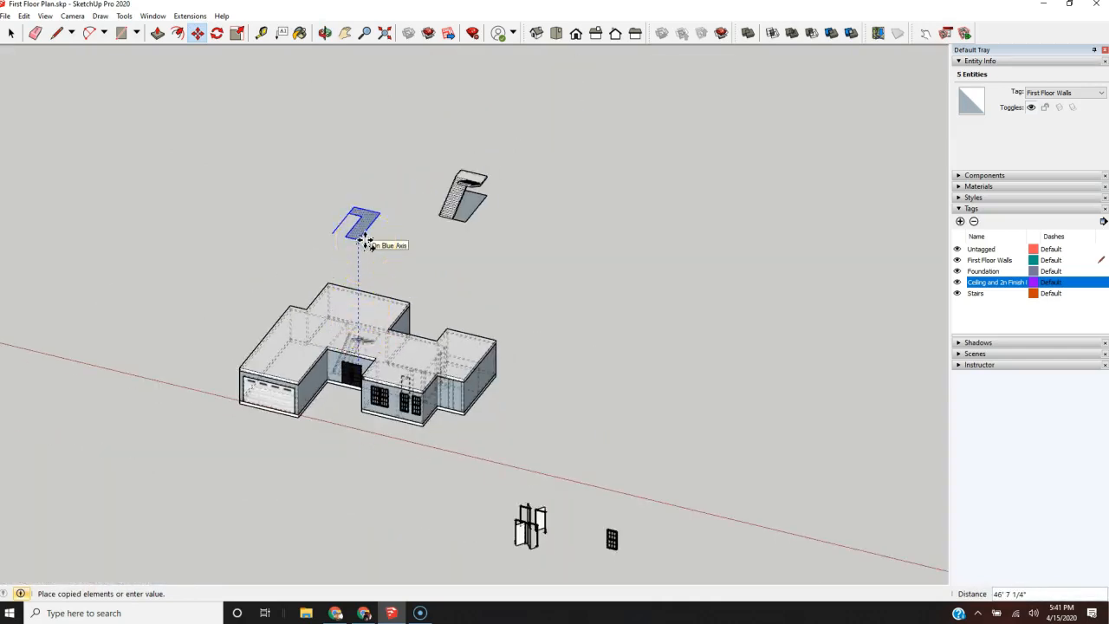
key("Return")
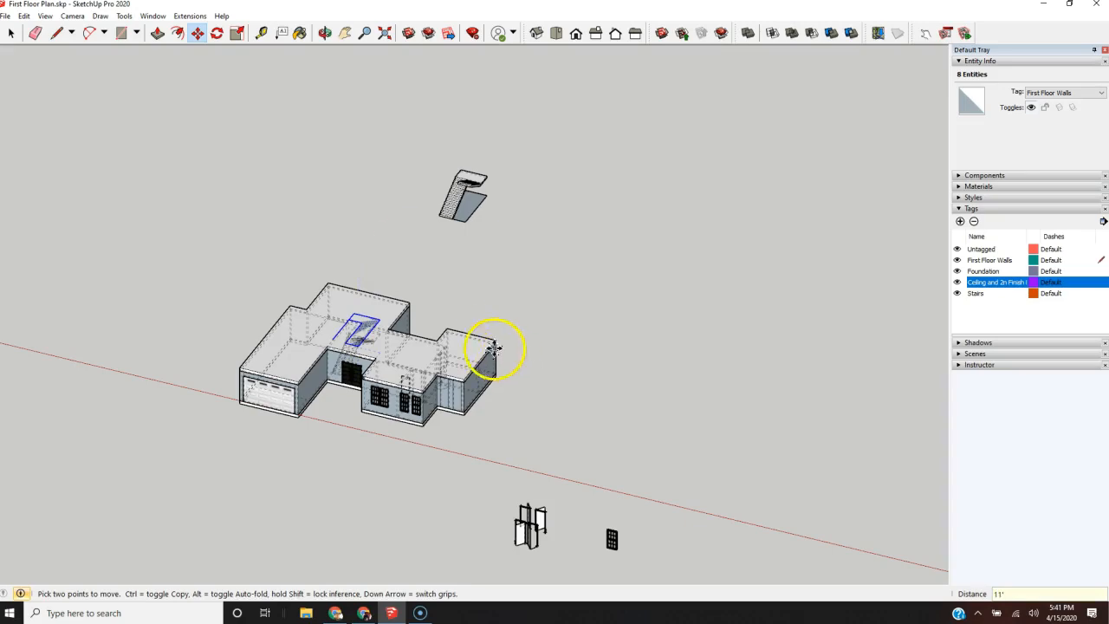
Step: Close the raised footprint with a 4' line, erase its interior edges to leave one rectangle, and turn off back edges
scroll(495, 350, "up", 5)
middle_click_drag(607, 334, 287, 488)
scroll(569, 349, "up", 3)
scroll(569, 349, "up", 1)
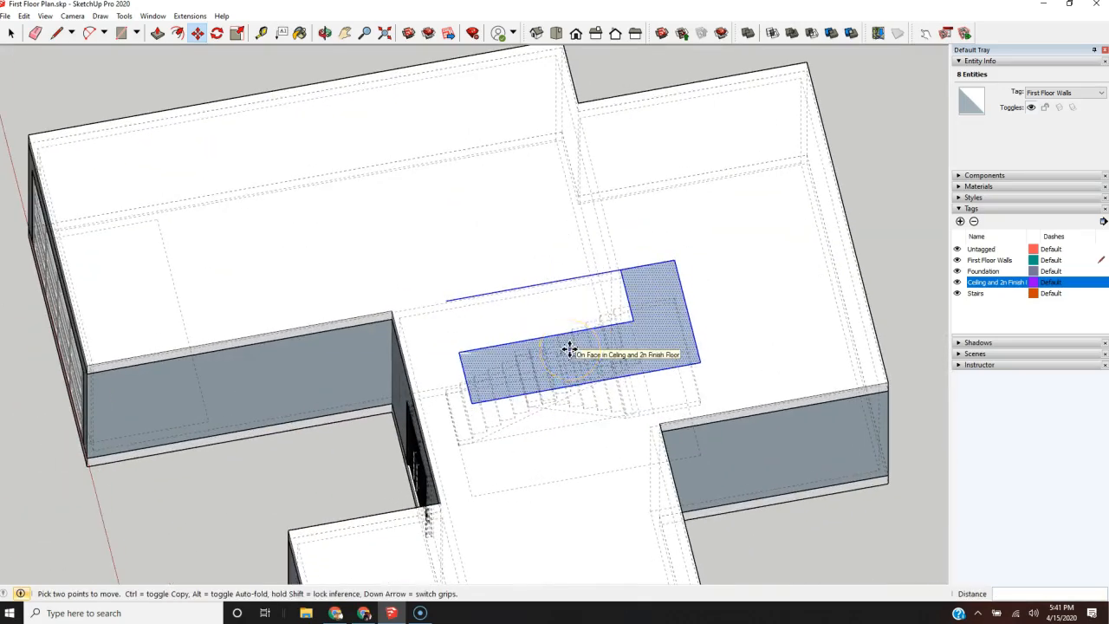
key("l")
left_click(445, 300)
left_click(458, 354)
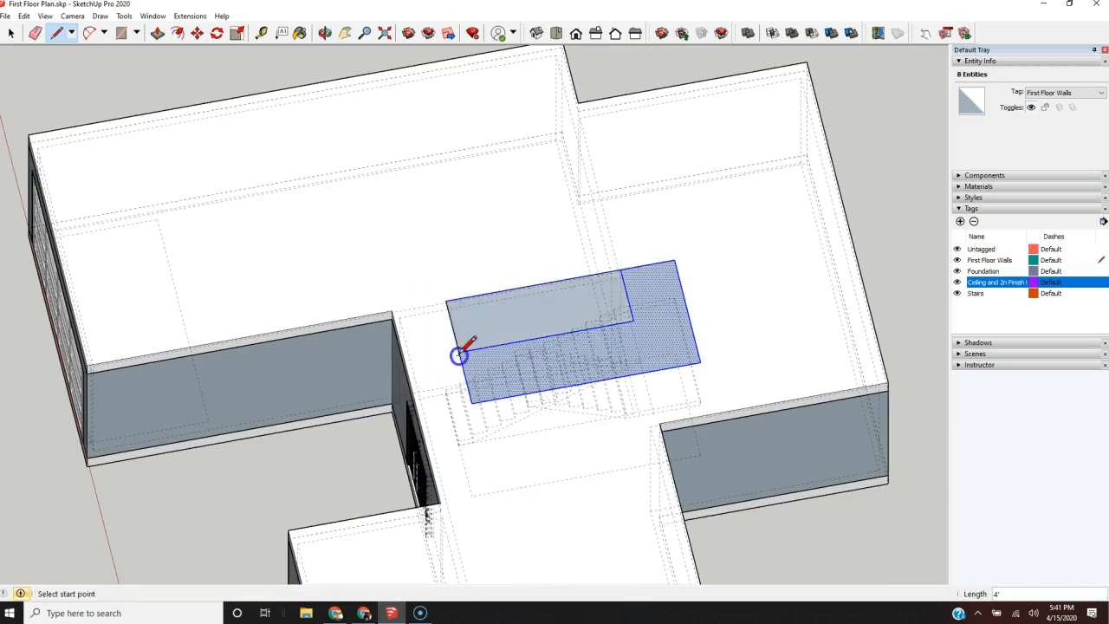
key("e")
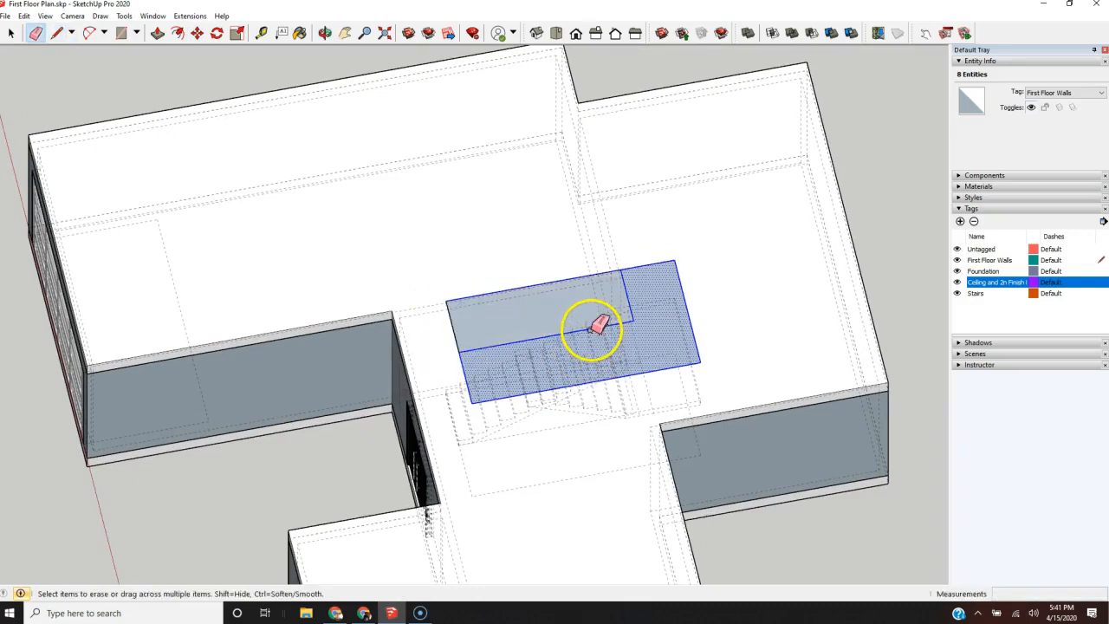
left_click(591, 329)
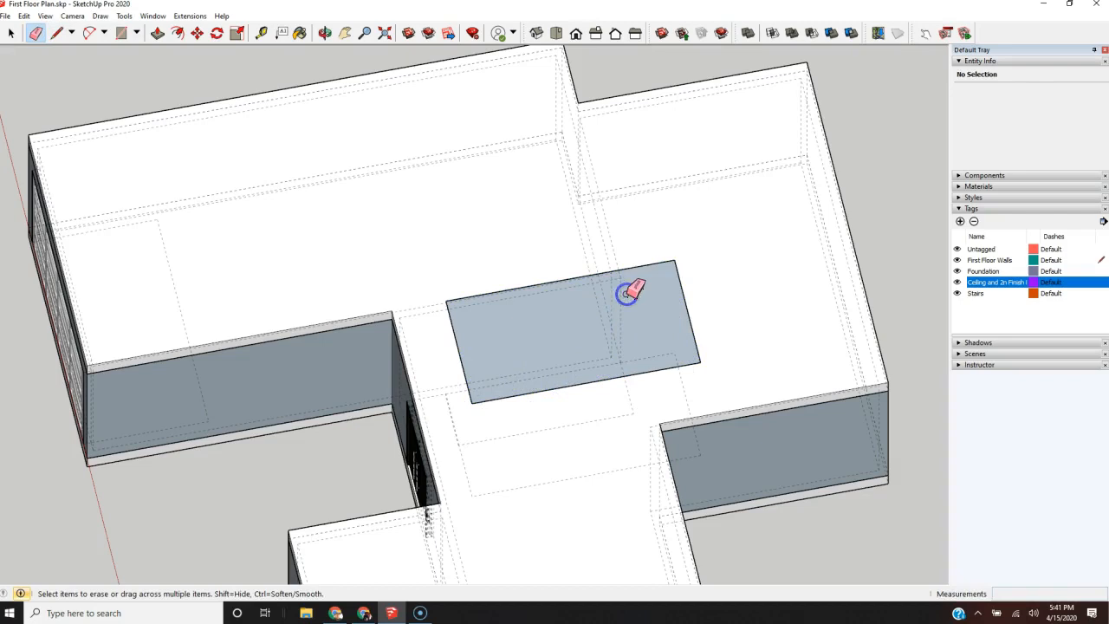
key("k")
Step: Delete the face of the rectangle on top of the slab, keeping its outline edges
scroll(498, 366, "down", 3)
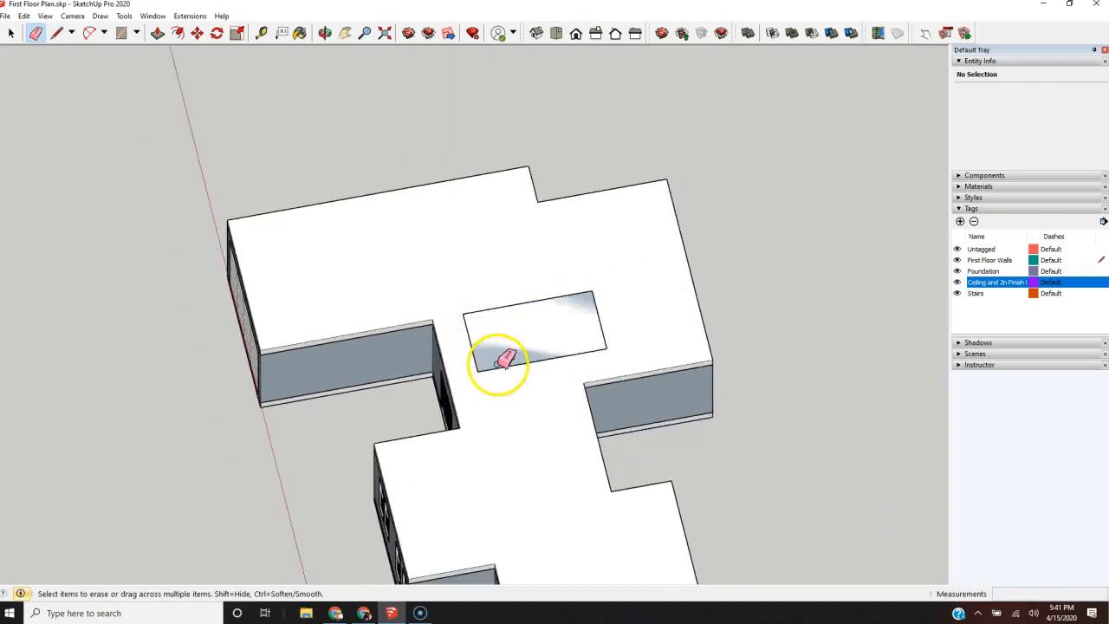
scroll(497, 365, "up", 5)
middle_click_drag(474, 386, 754, 315)
scroll(668, 372, "down", 2)
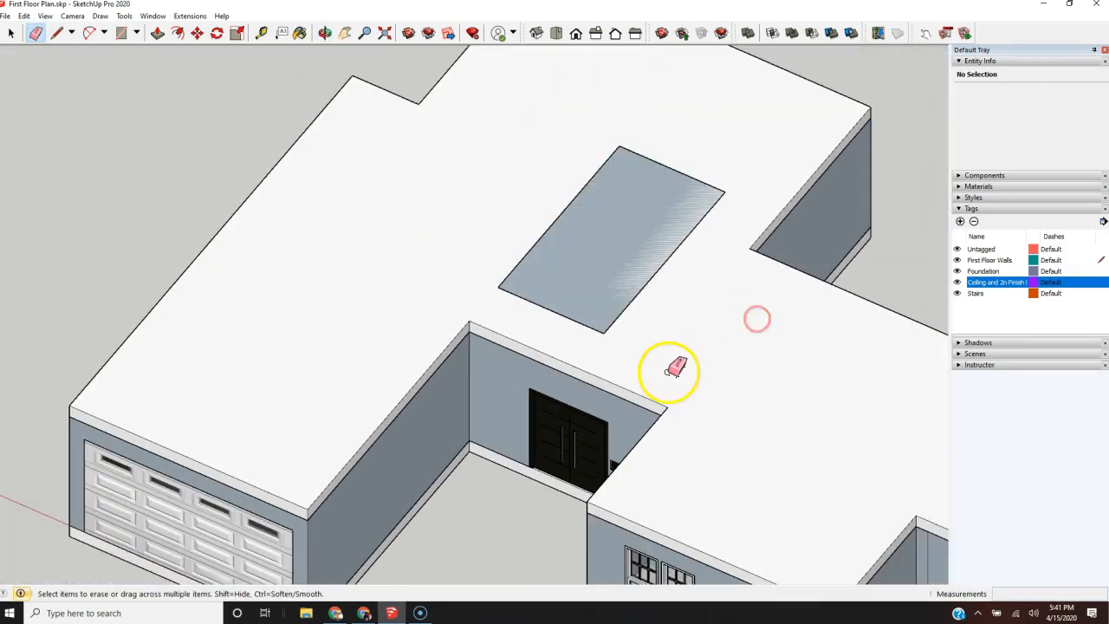
key("space")
left_click(618, 263)
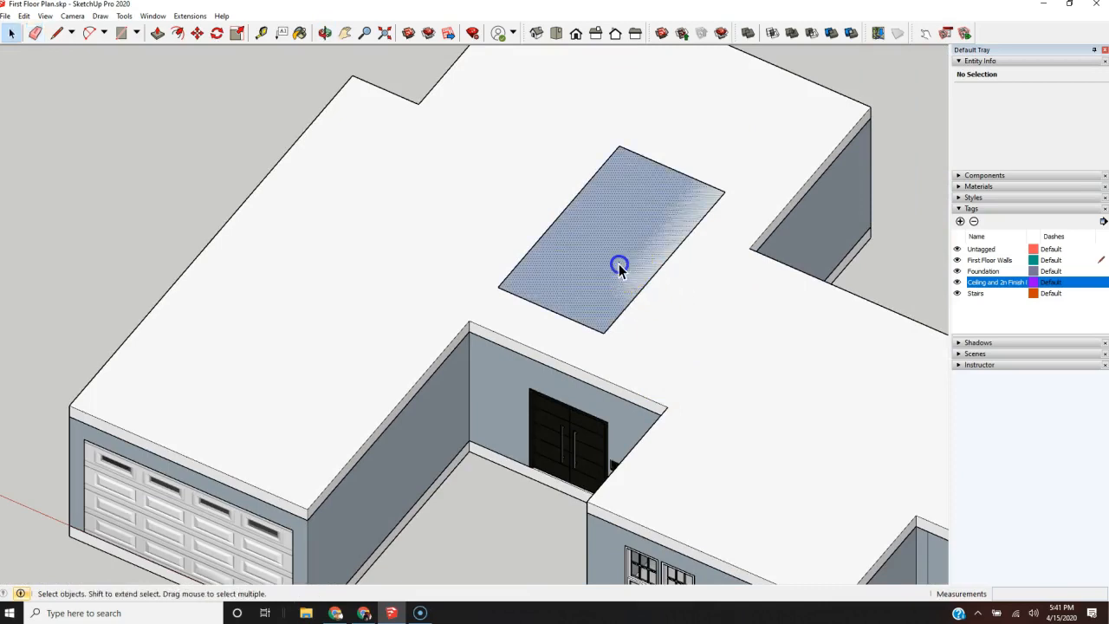
key("Delete")
left_click(641, 270)
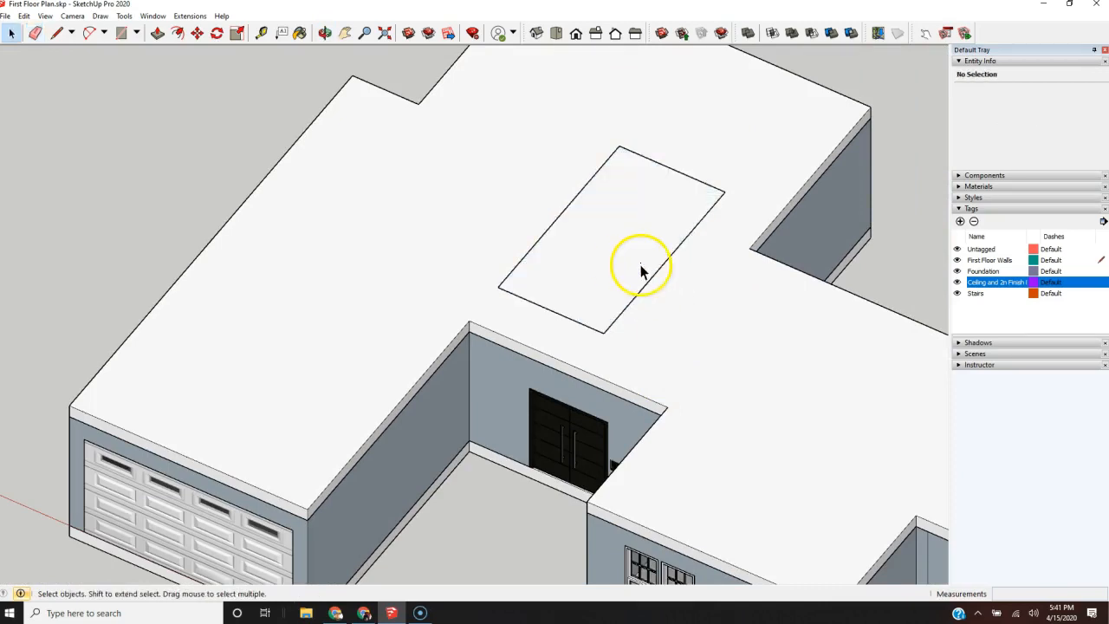
key("p")
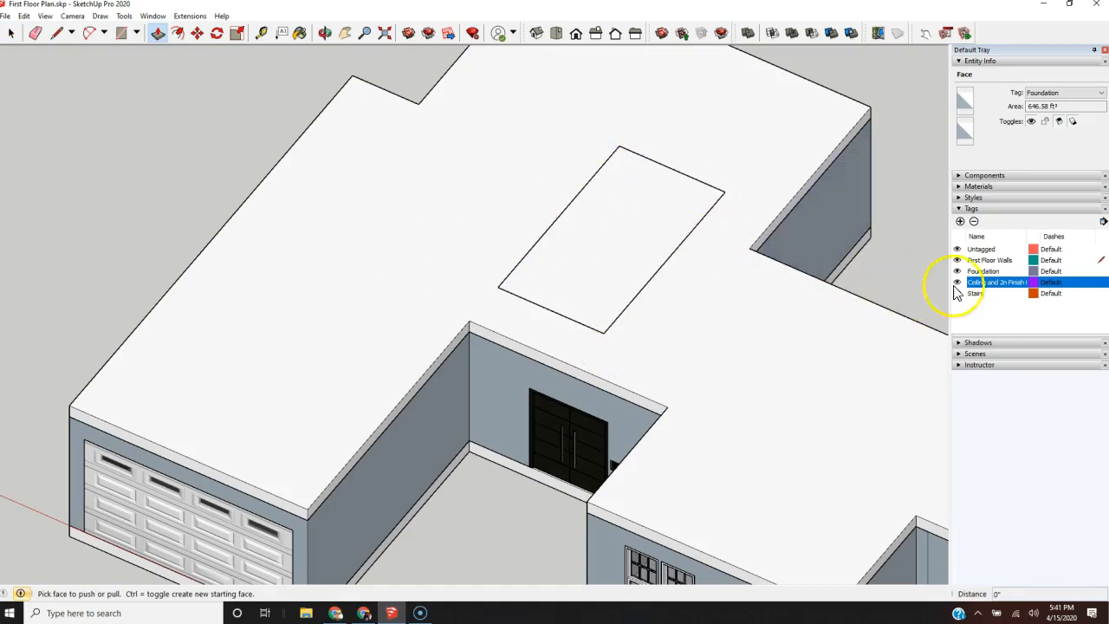
key("space")
Step: Copy the rectangle's four outline edges, open the ceiling slab for editing, and paste them exactly over the original outline
left_click(634, 301)
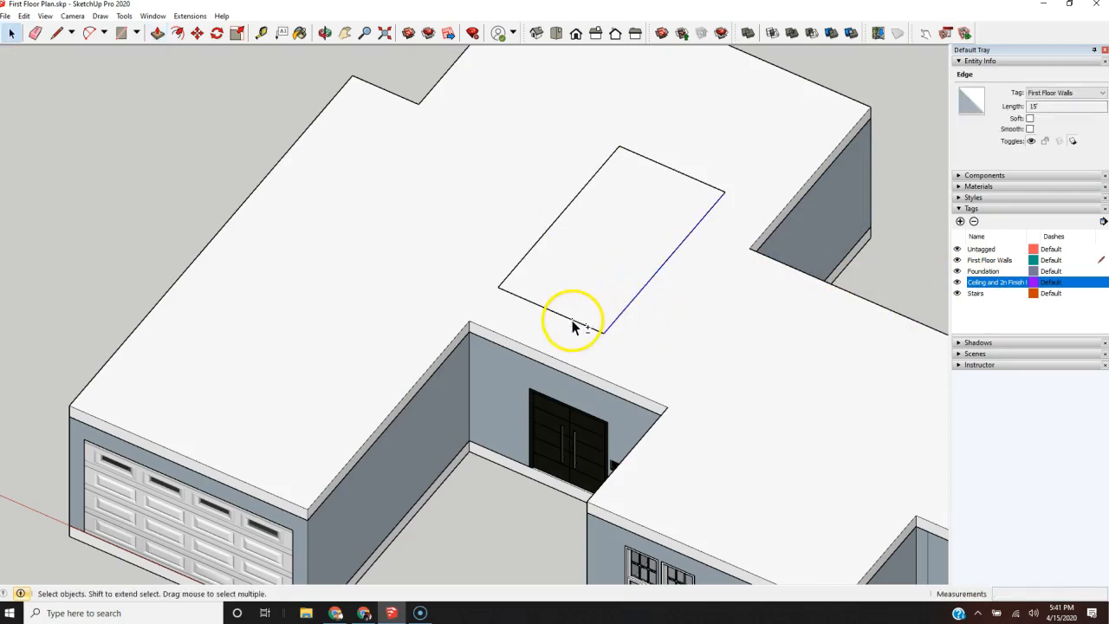
left_click(523, 257, "shift")
left_click(670, 168, "shift")
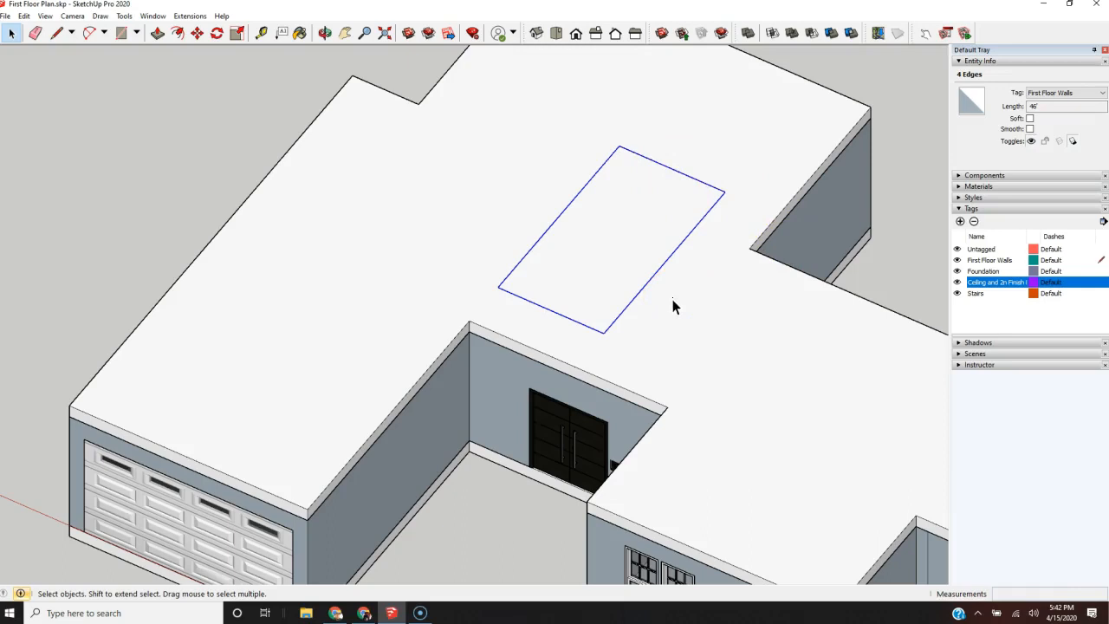
double_click(659, 326)
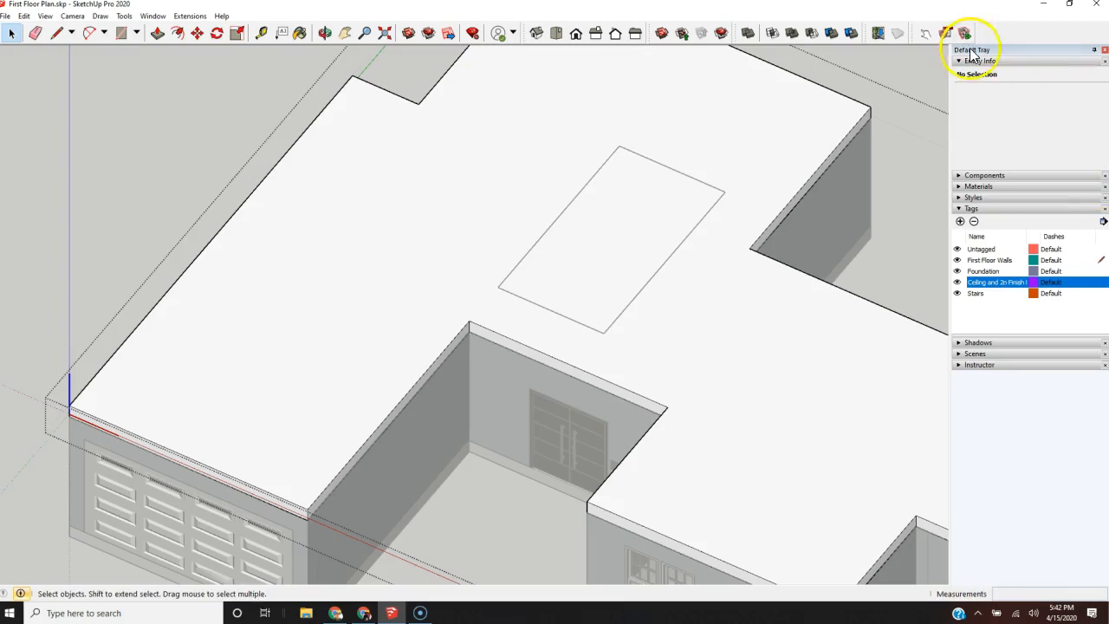
scroll(603, 234, "up", 2)
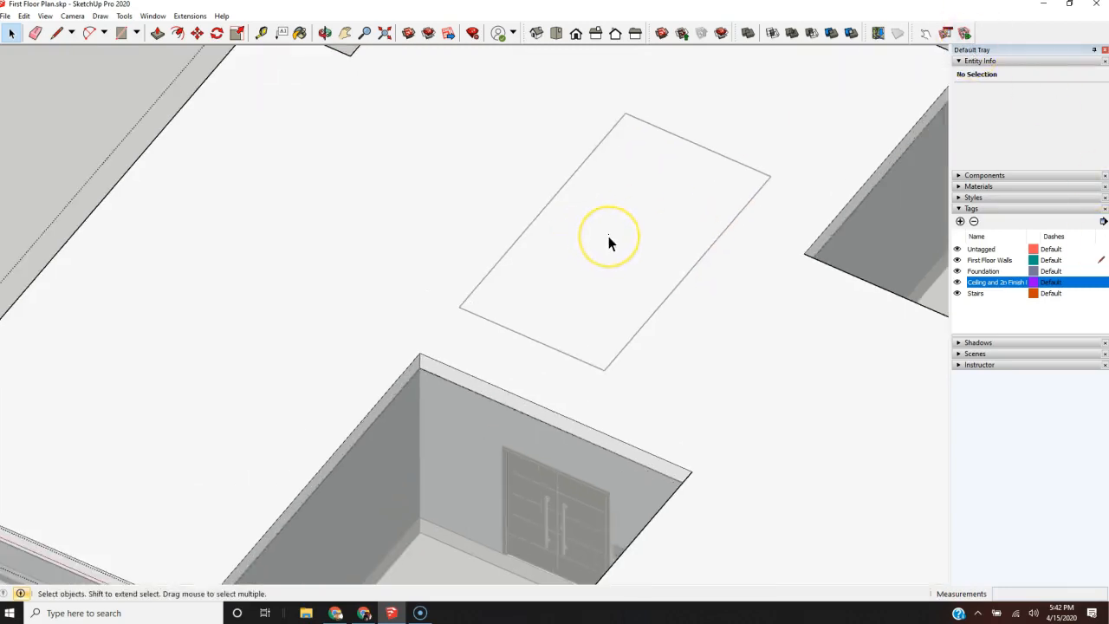
key("ctrl+v")
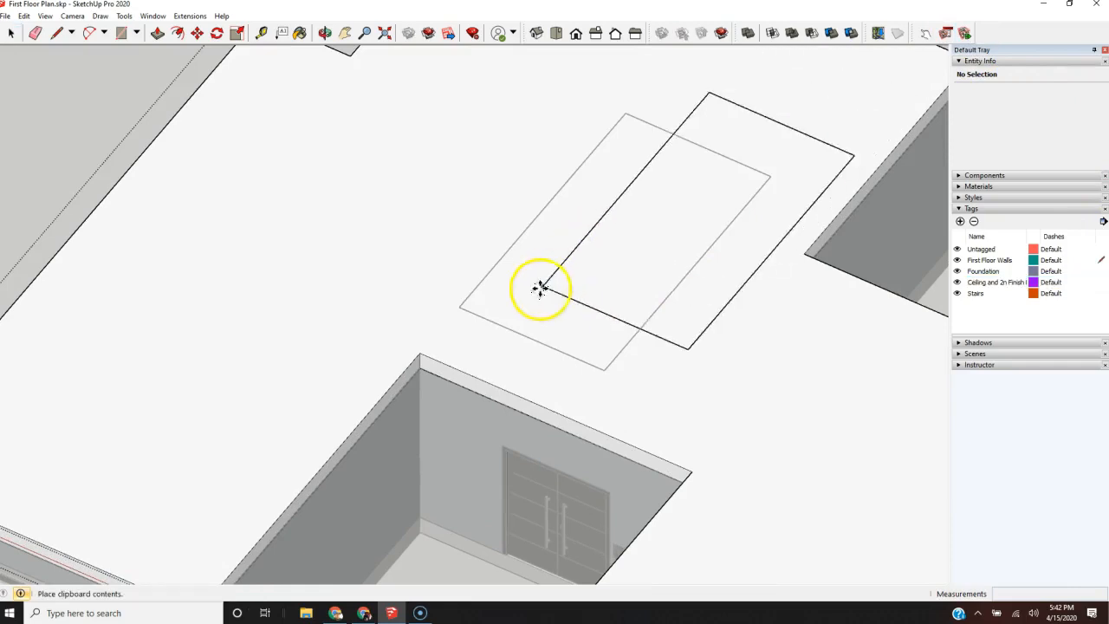
left_click(460, 305)
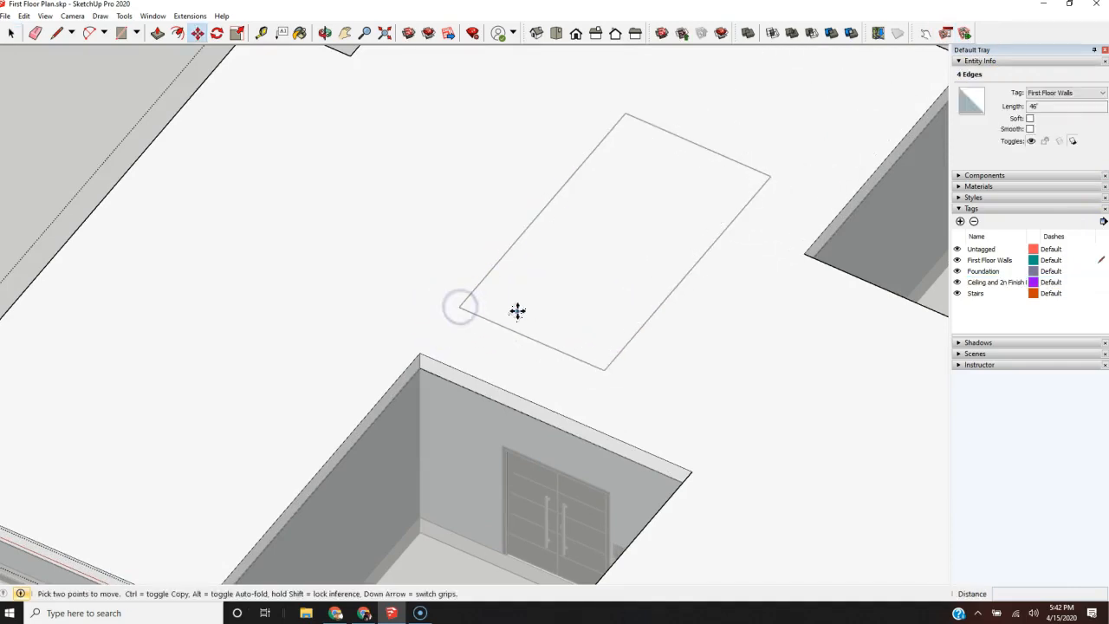
Step: Push the stair rectangle down 1' through the ceiling slab to cut the opening, and finish editing the slab
scroll(514, 310, "down", 3)
key("p")
left_click(603, 257)
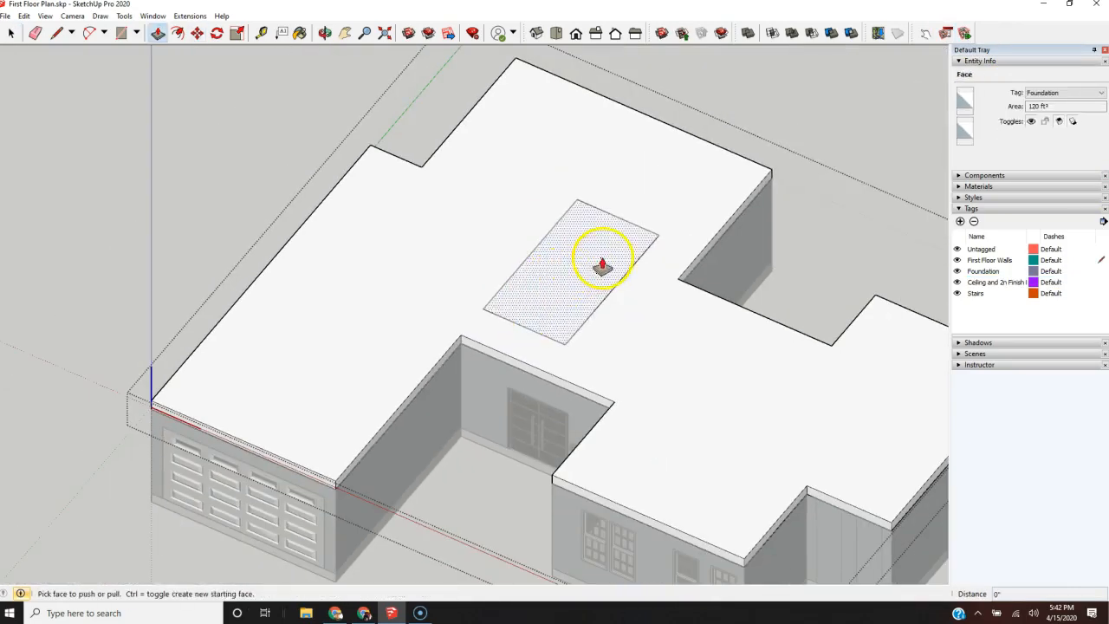
left_click(564, 289)
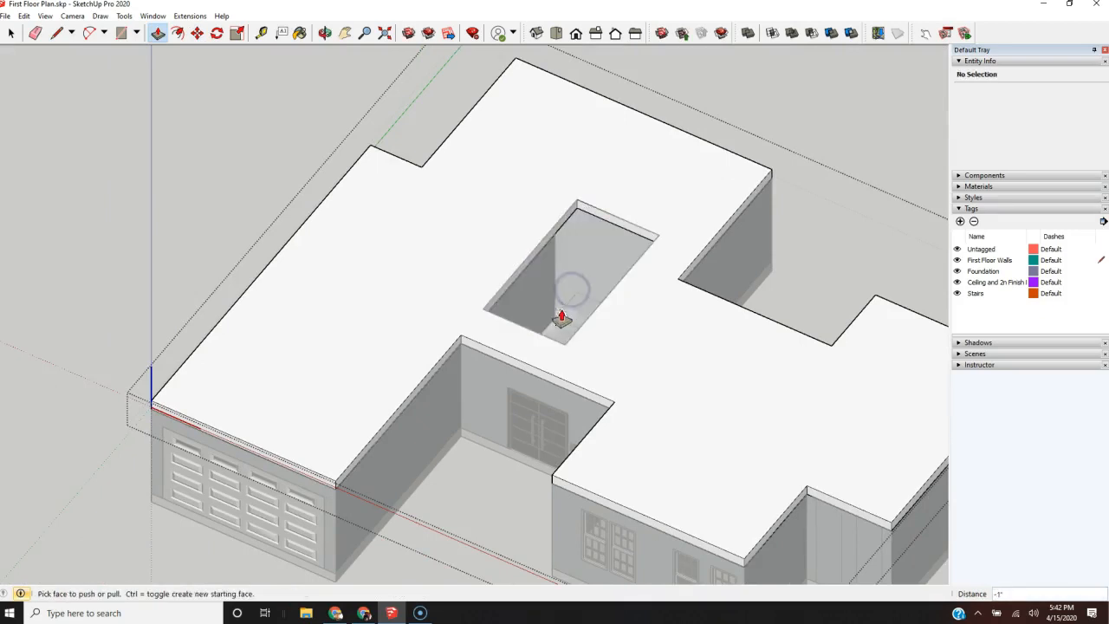
scroll(549, 340, "down", 3)
middle_click_drag(681, 292, 193, 292)
scroll(468, 371, "up", 4)
scroll(485, 372, "down", 4)
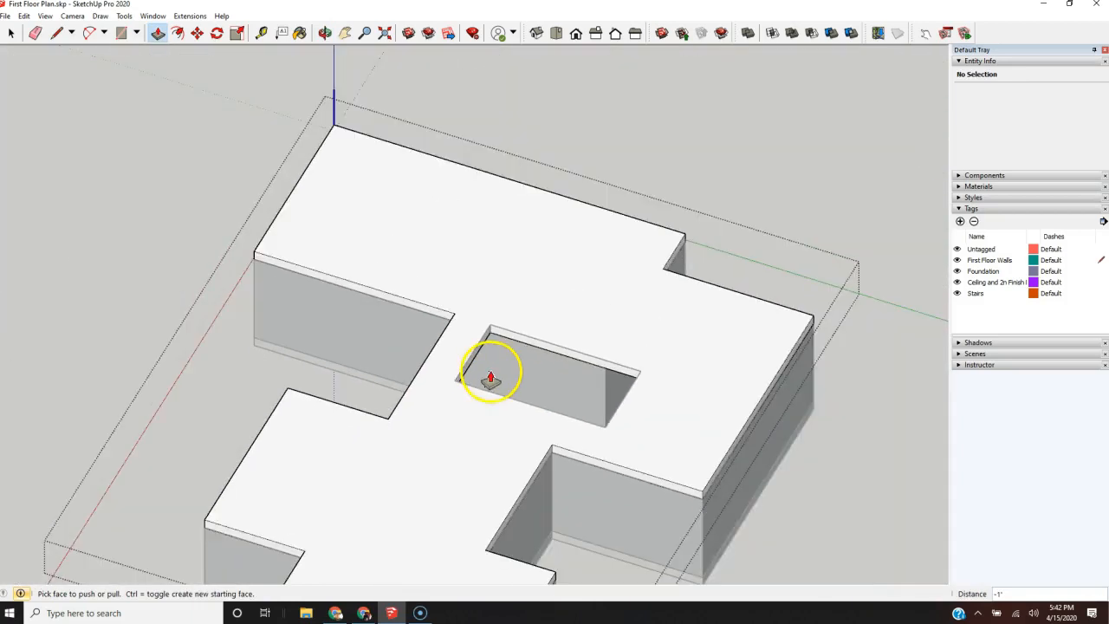
scroll(619, 368, "down", 2)
scroll(624, 368, "up", 3)
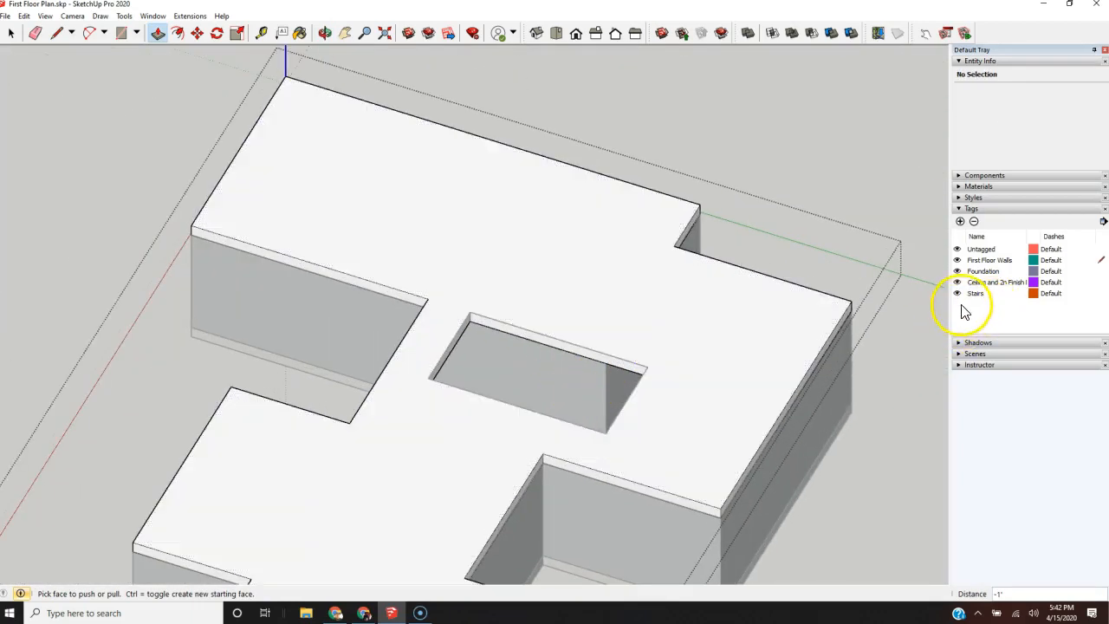
key("space")
scroll(822, 154, "down", 5)
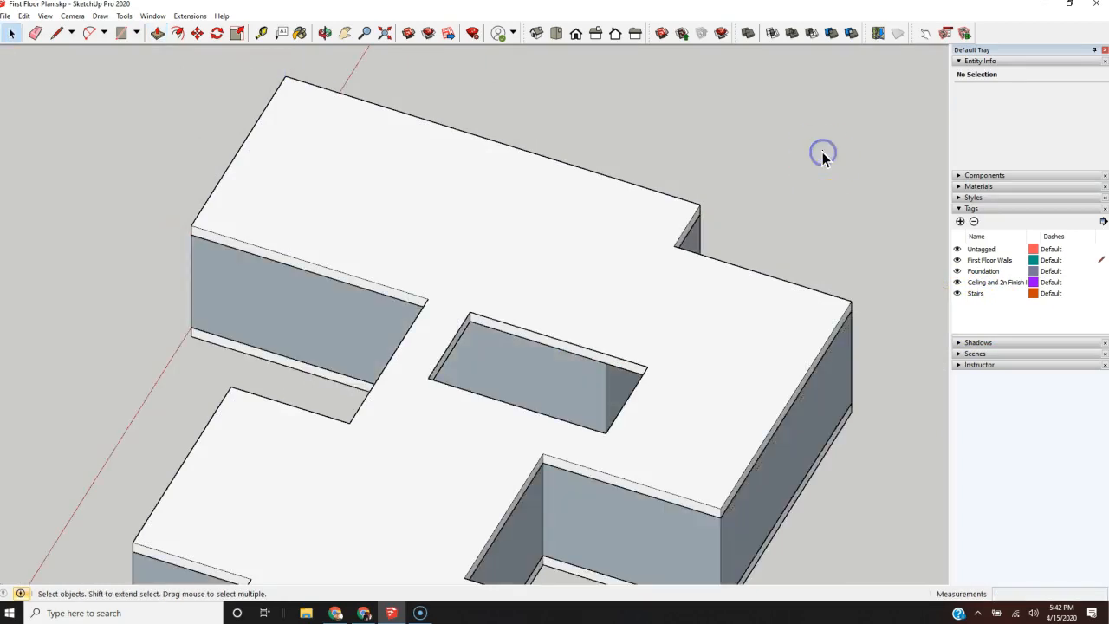
Step: Examine the stair opening in the slab and the separate staircase's position from several angles around the house
middle_click_drag(555, 178, 973, 358)
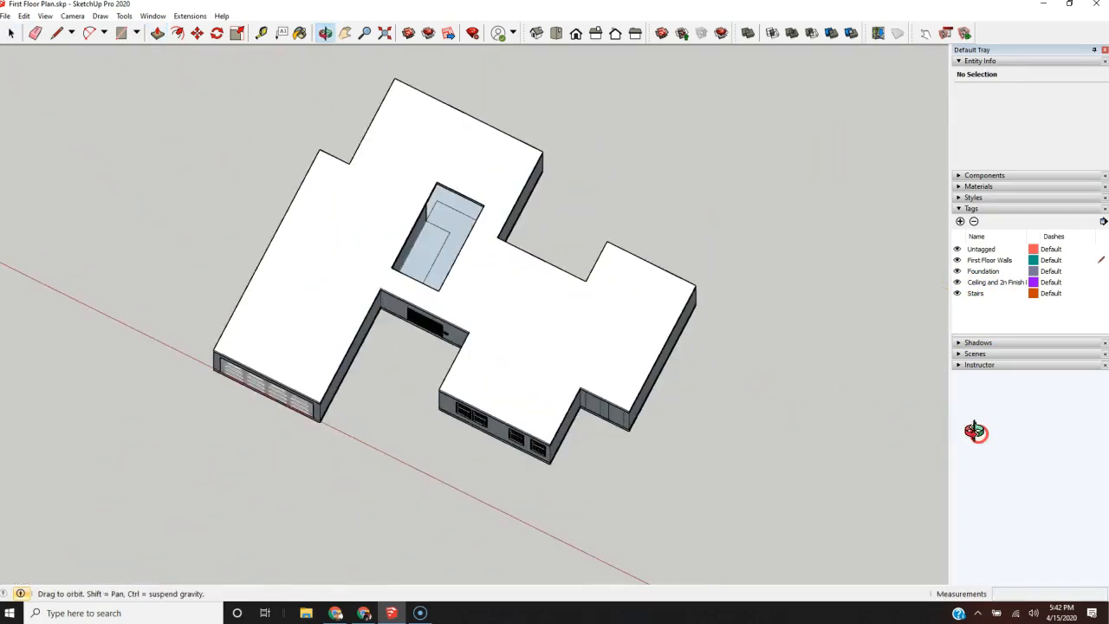
scroll(438, 258, "up", 5)
scroll(438, 258, "down", 10)
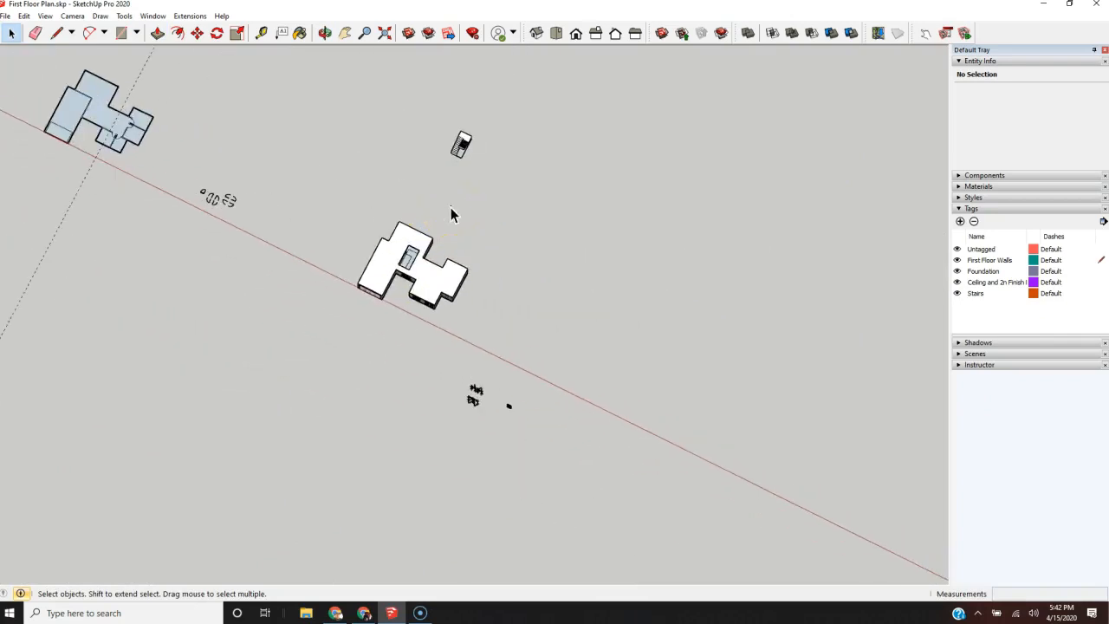
scroll(621, 295, "up", 1)
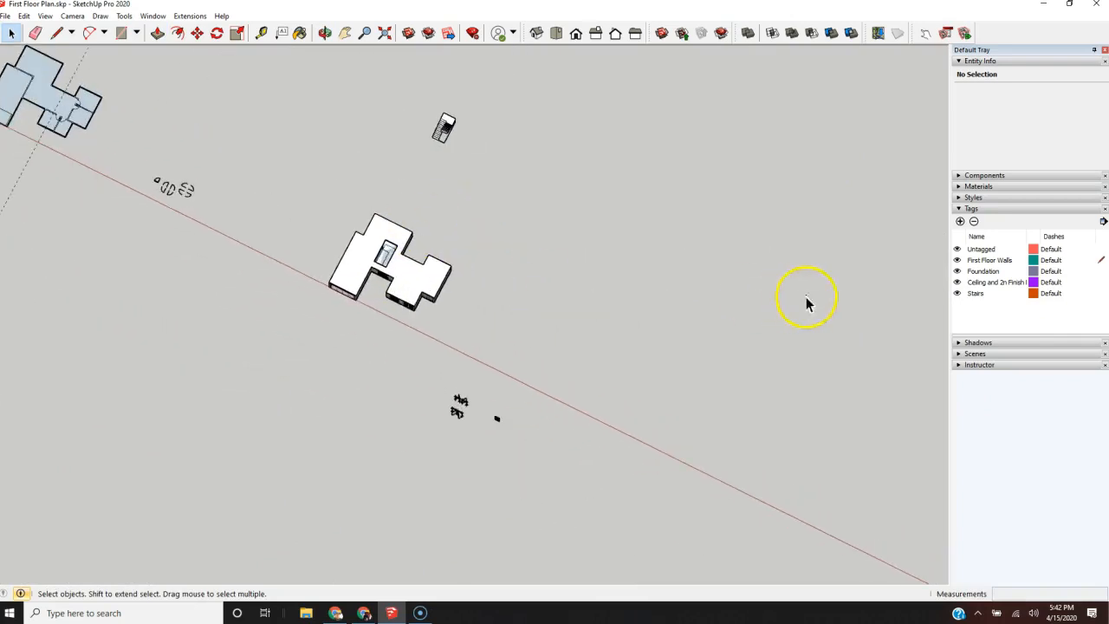
left_click(957, 294)
scroll(387, 260, "up", 10)
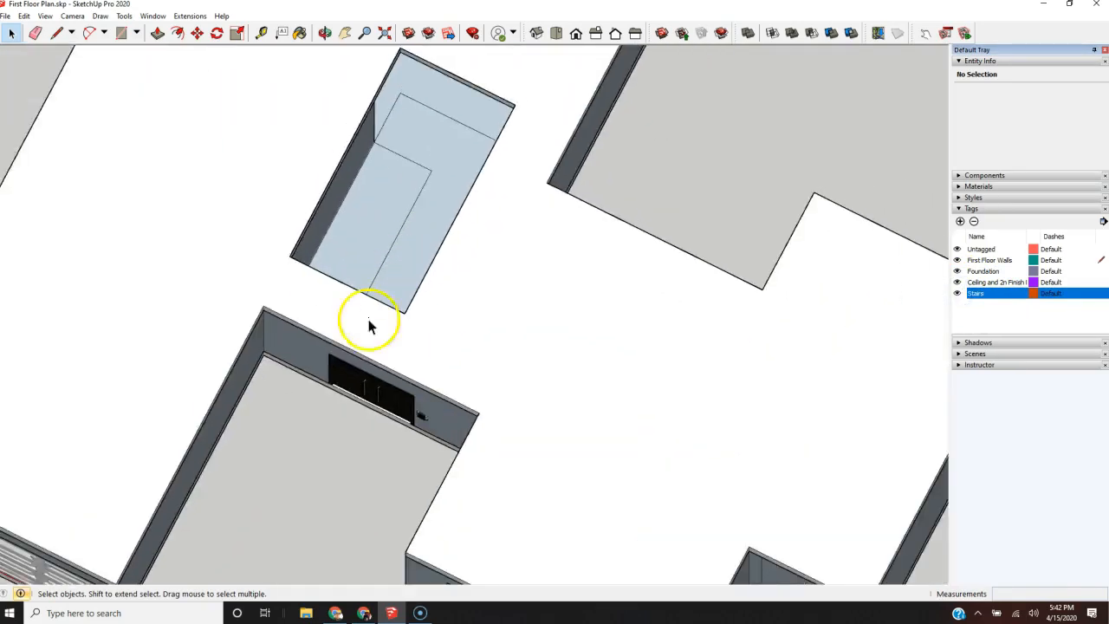
scroll(369, 320, "up", 1)
middle_click_drag(368, 321, 351, 43)
scroll(373, 448, "down", 8)
middle_click_drag(373, 446, 300, 593)
scroll(555, 230, "down", 3)
middle_click_drag(577, 235, 476, 439)
scroll(470, 274, "up", 5)
scroll(470, 274, "up", 4)
middle_click_drag(552, 297, 383, 208)
scroll(335, 227, "down", 2)
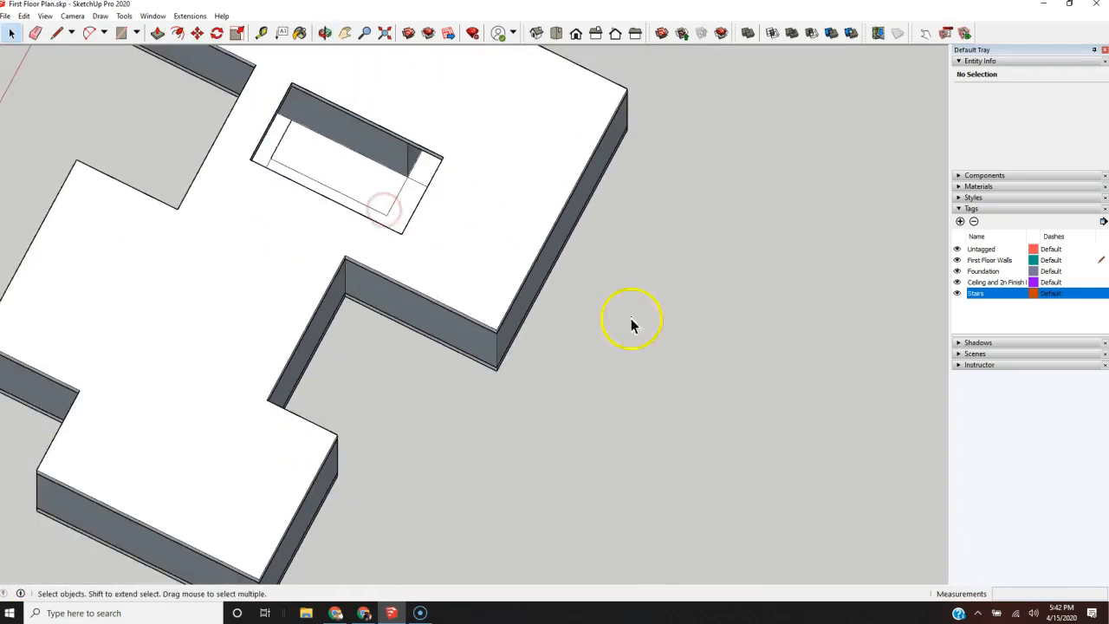
Step: Hide the ceiling and second-floor slab tag to expose the first-floor rooms
left_click(957, 282)
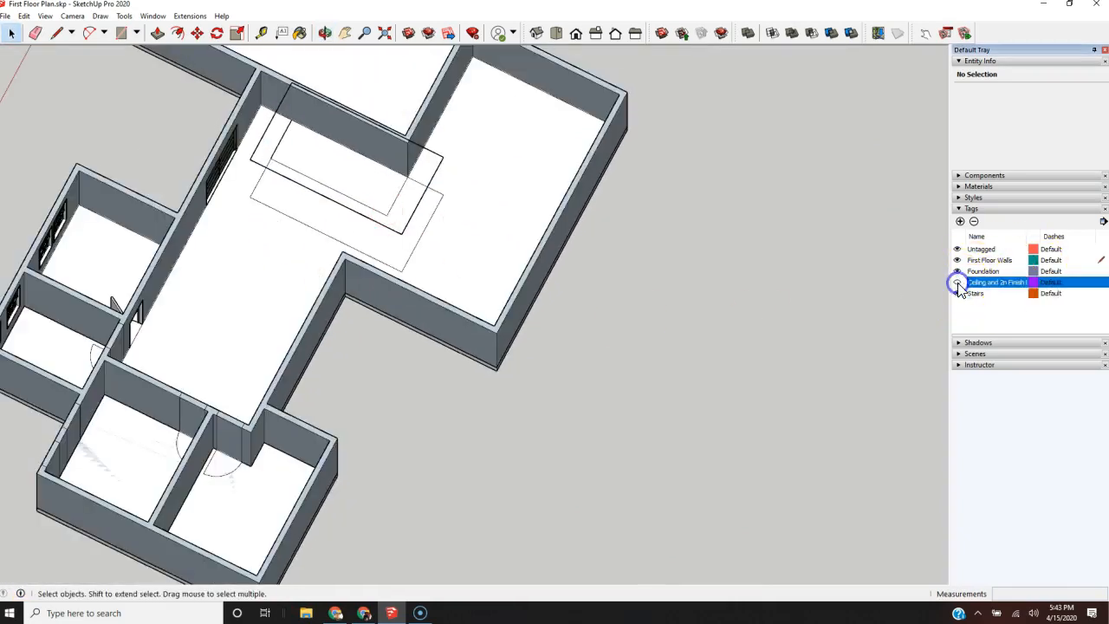
scroll(310, 240, "up", 1)
scroll(277, 188, "down", 1)
scroll(278, 188, "up", 3)
middle_click_drag(248, 222, 736, 75)
scroll(499, 170, "down", 5)
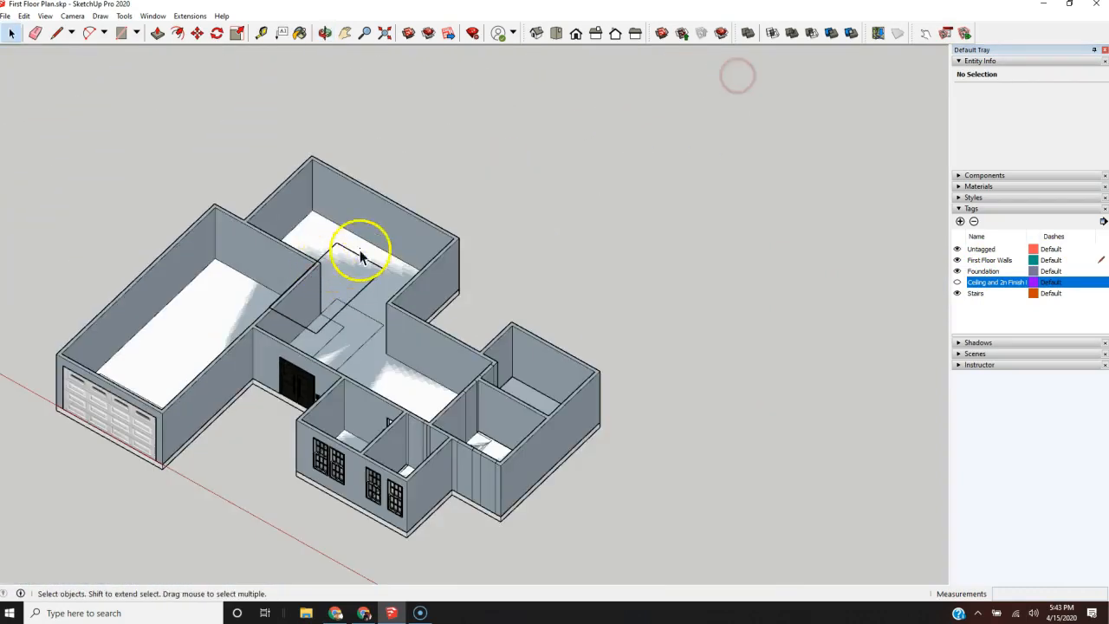
scroll(299, 324, "up", 5)
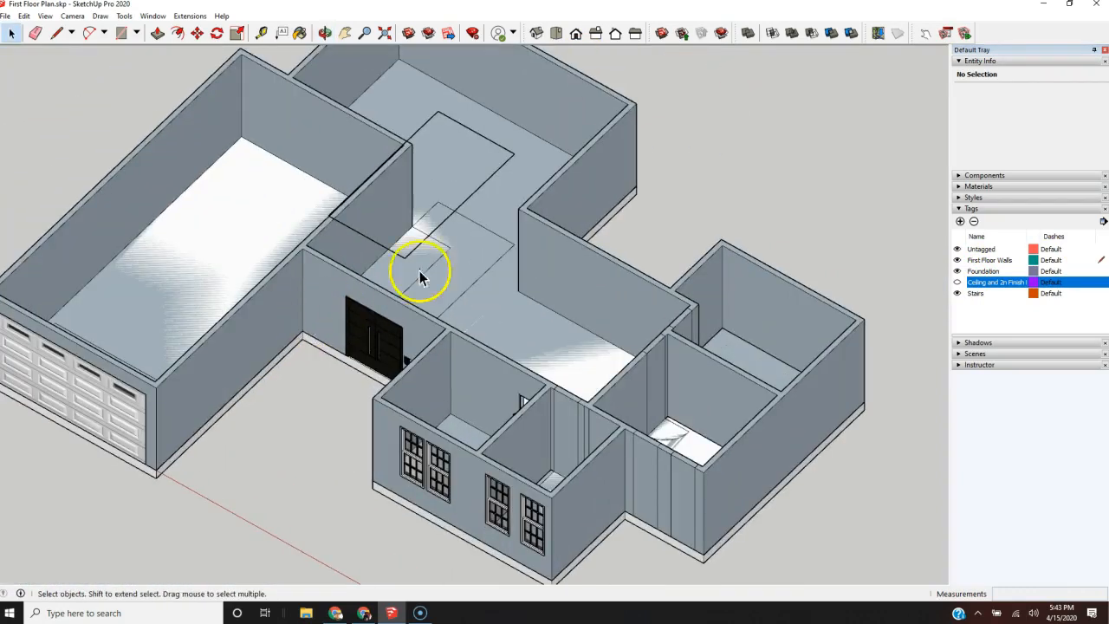
Step: Delete the four loose edges of the raised stair outline above the first-floor walls
left_click(491, 141)
left_click(490, 180, "shift")
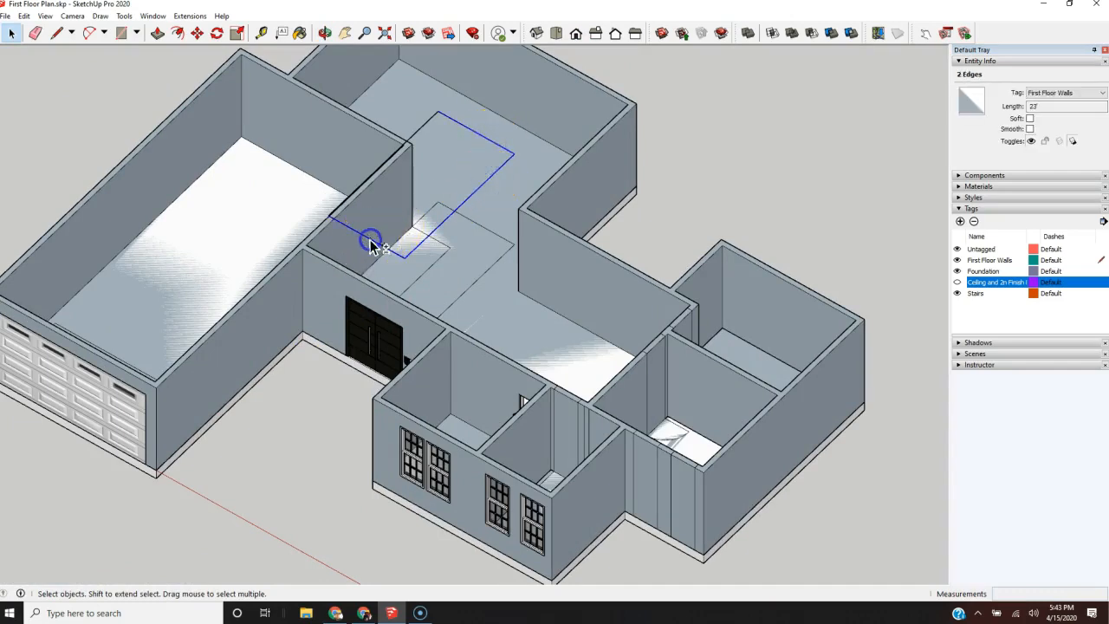
left_click(370, 243, "shift")
scroll(355, 234, "up", 4)
scroll(326, 208, "up", 3)
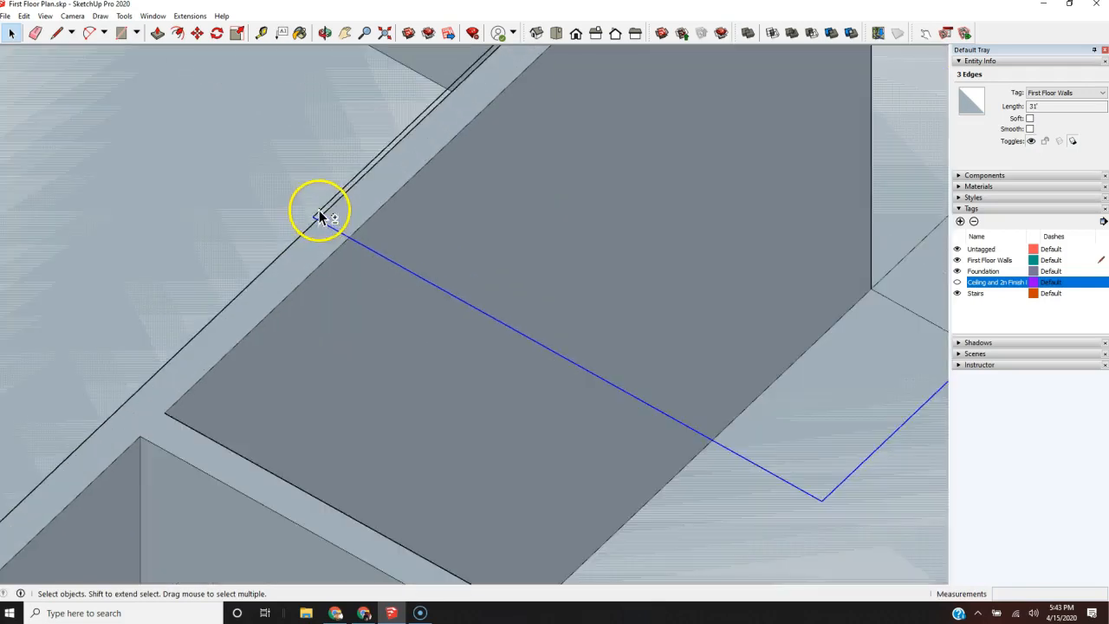
left_click(321, 217, "shift")
scroll(114, 437, "down", 3)
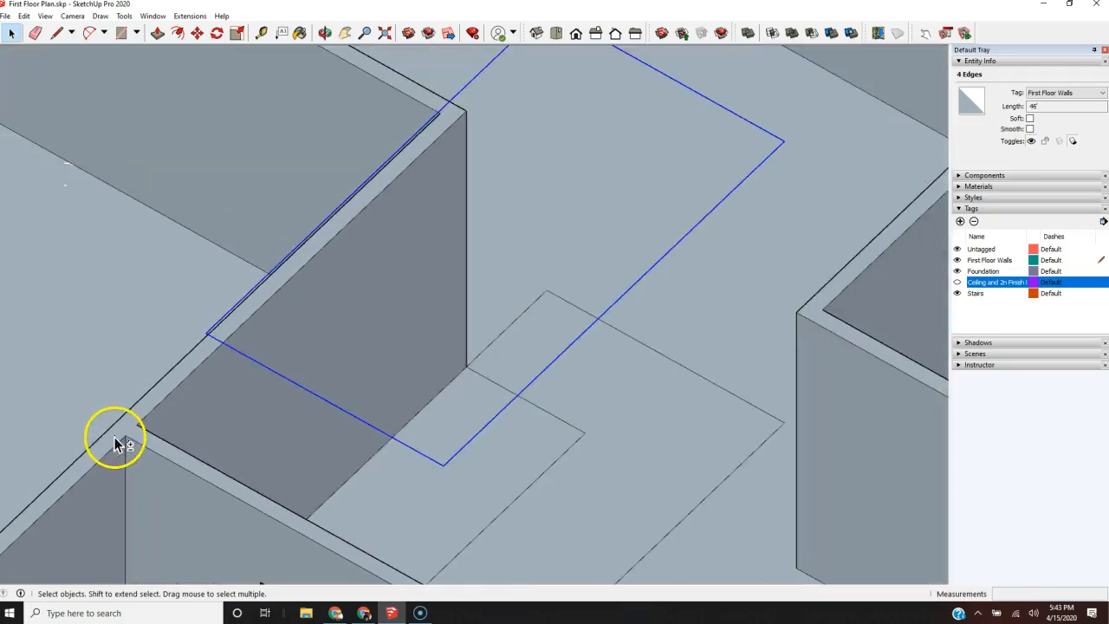
scroll(115, 437, "down", 1)
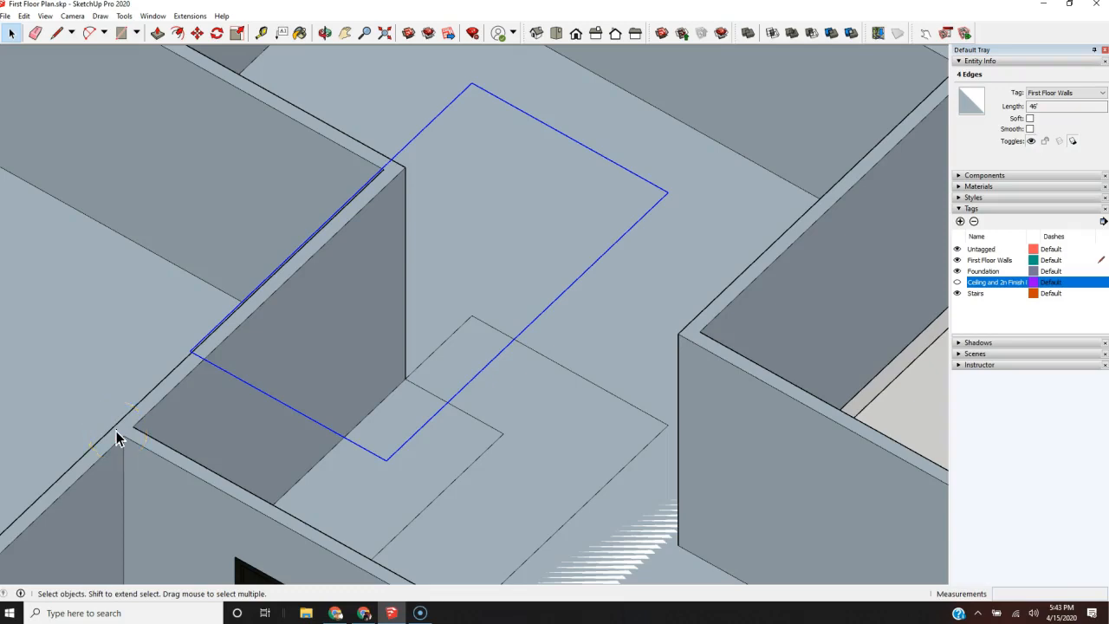
scroll(116, 431, "down", 6)
Step: Copy the Stairs component from its bottom front corner onto the matching corner of the footprint on the house floor
middle_click_drag(180, 424, 354, 460)
scroll(545, 107, "up", 3)
left_click(501, 76)
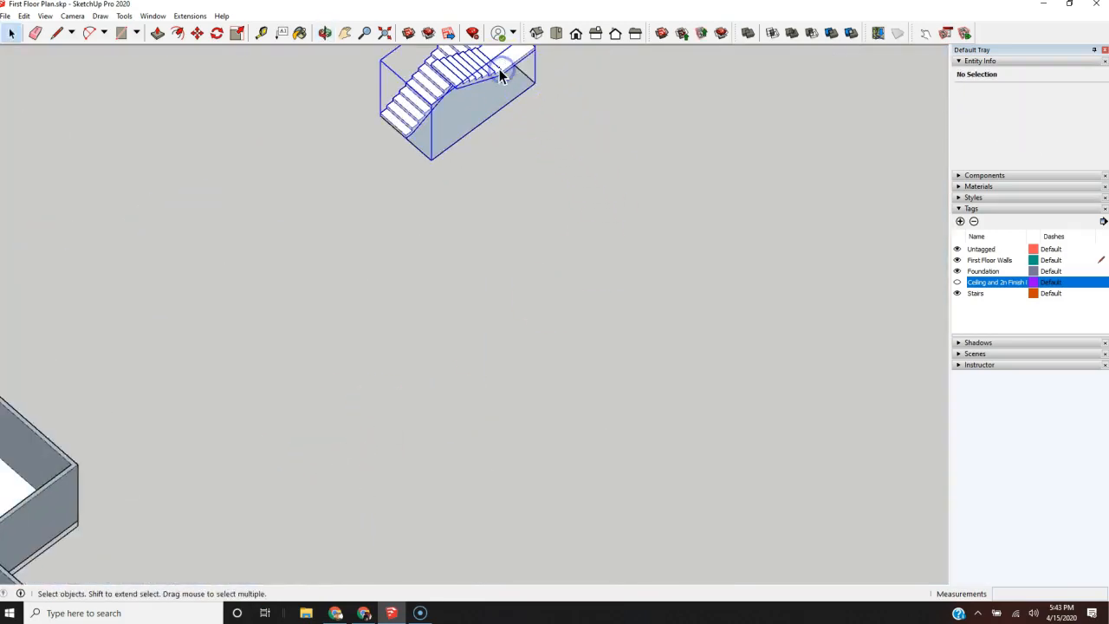
key("m")
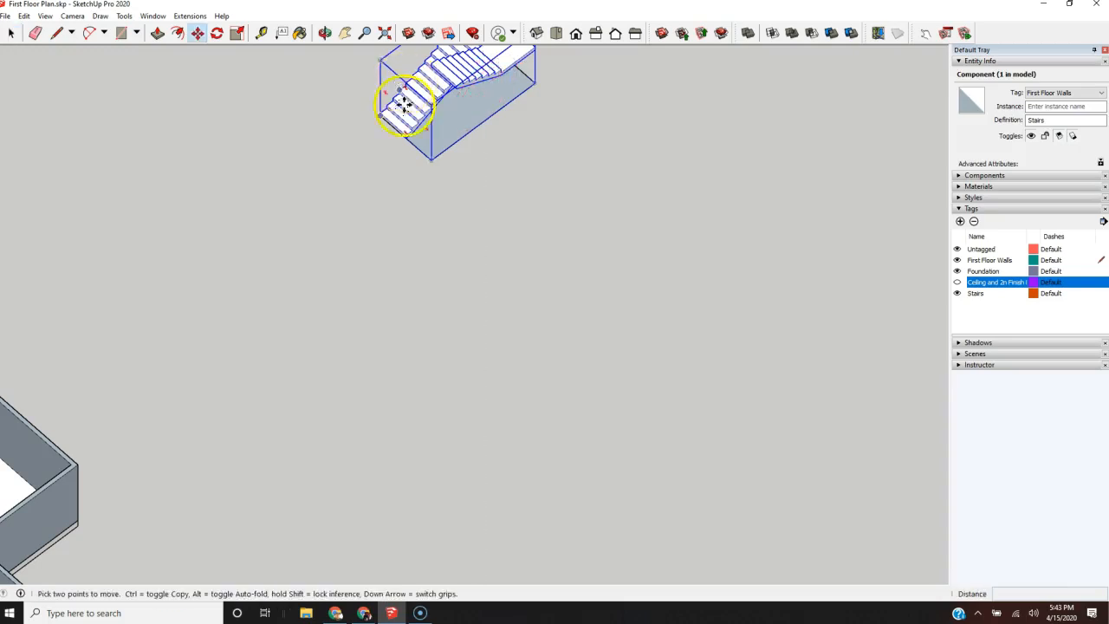
scroll(394, 121, "up", 3)
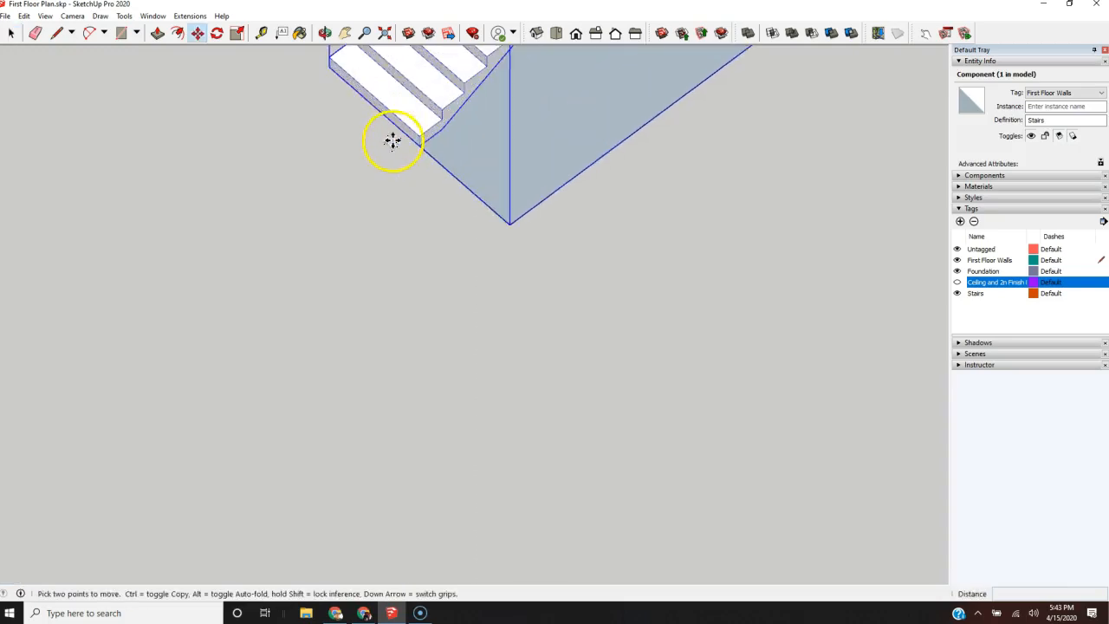
left_click(331, 68)
key("ctrl")
scroll(428, 295, "down", 10)
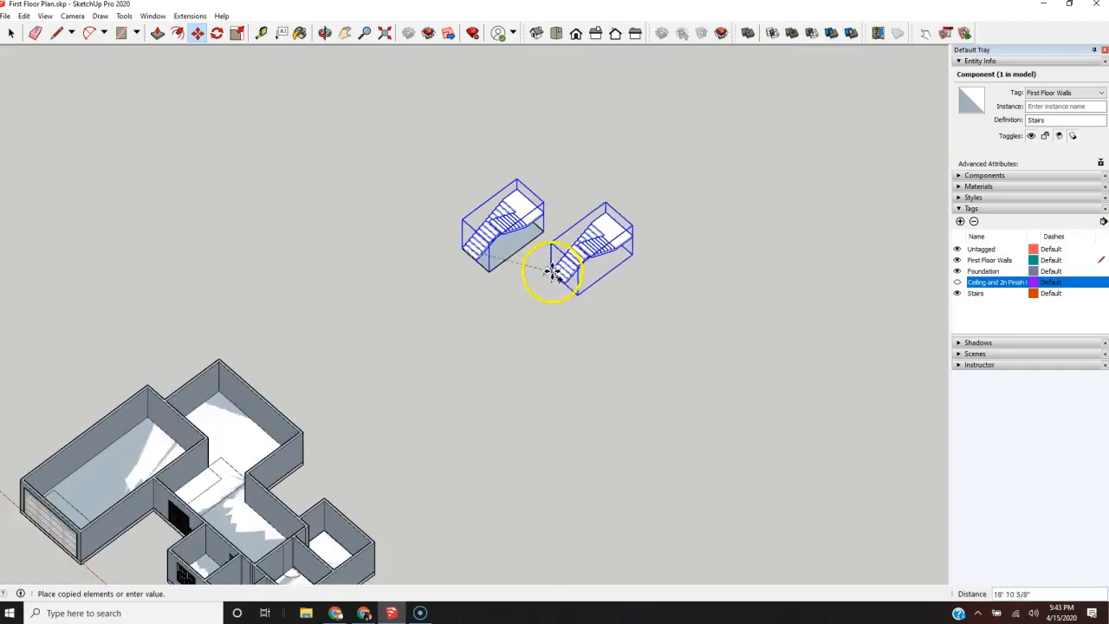
scroll(264, 472, "up", 10)
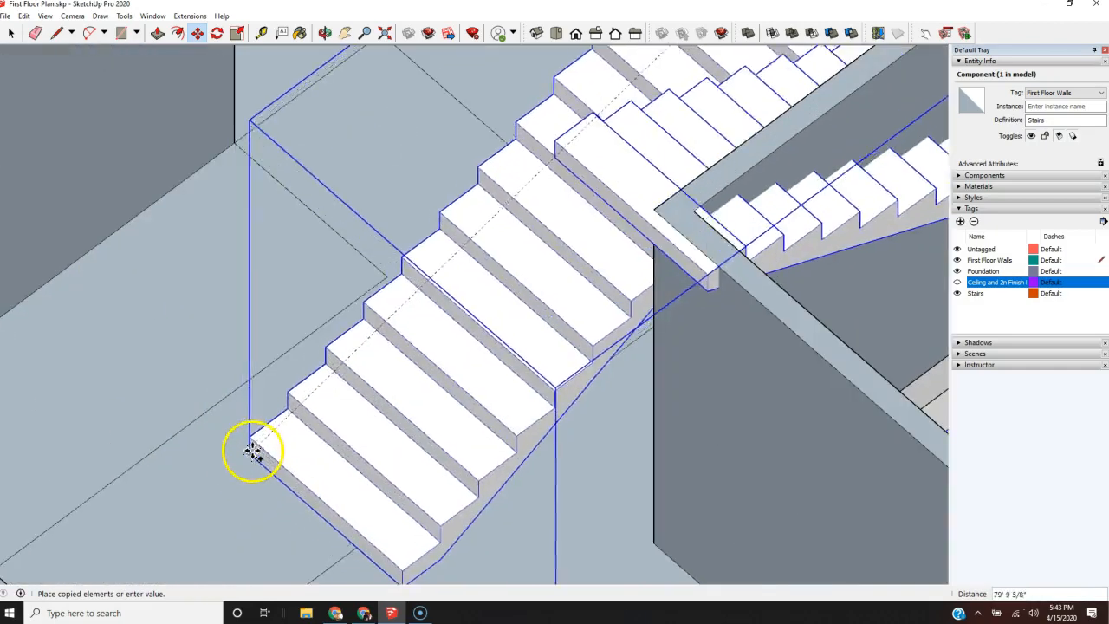
middle_click_drag(252, 451, 212, 432)
scroll(216, 434, "down", 5)
middle_click_drag(289, 387, 166, 417)
scroll(121, 348, "up", 6)
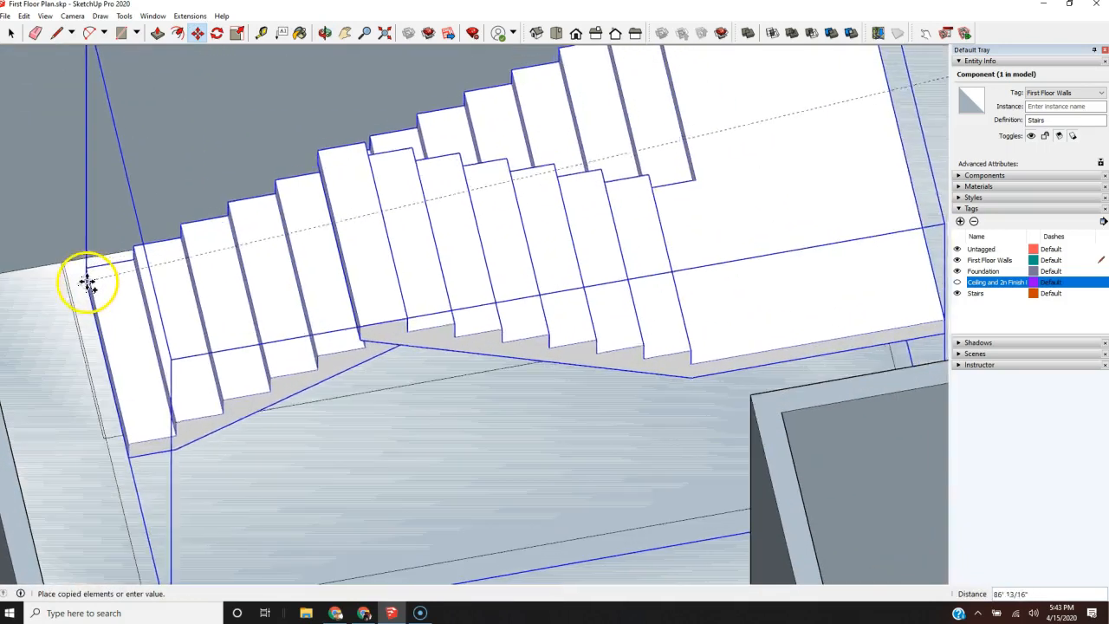
scroll(92, 285, "up", 4)
left_click(45, 242)
scroll(44, 242, "down", 5)
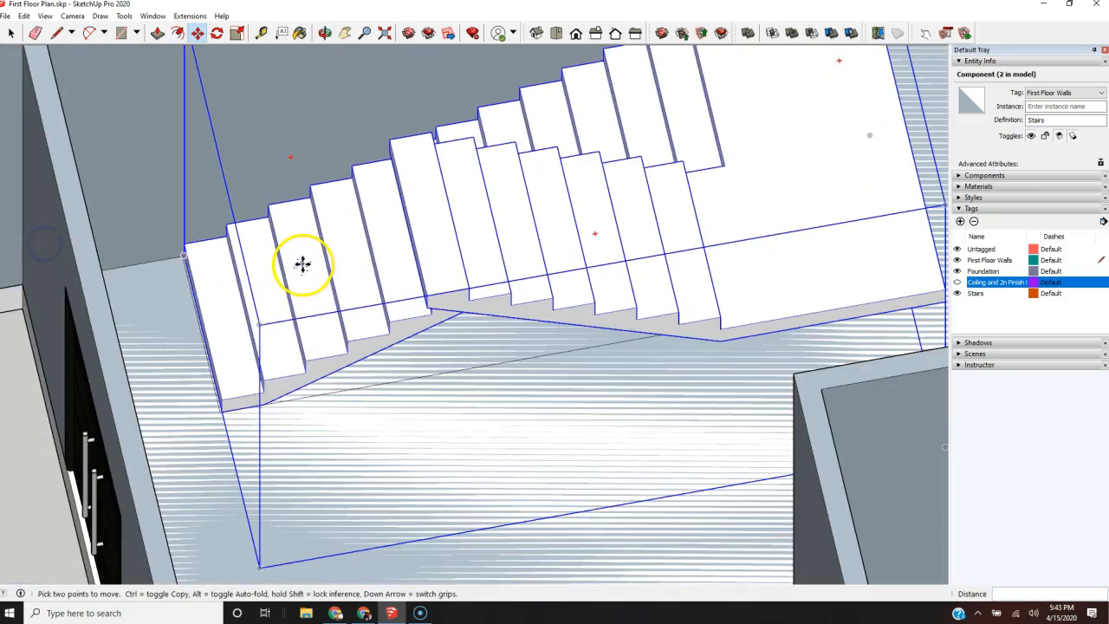
key("space")
left_click(206, 385)
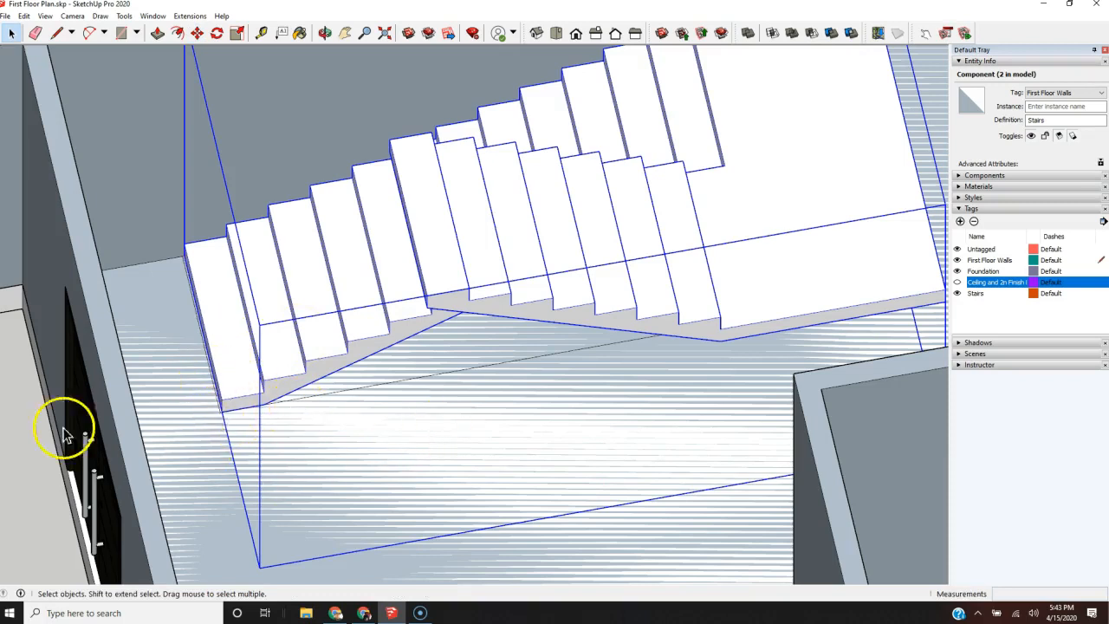
left_click(35, 431)
Step: Delete the leftover stair footprint edges from the floor around the placed staircase
scroll(249, 453, "down", 3)
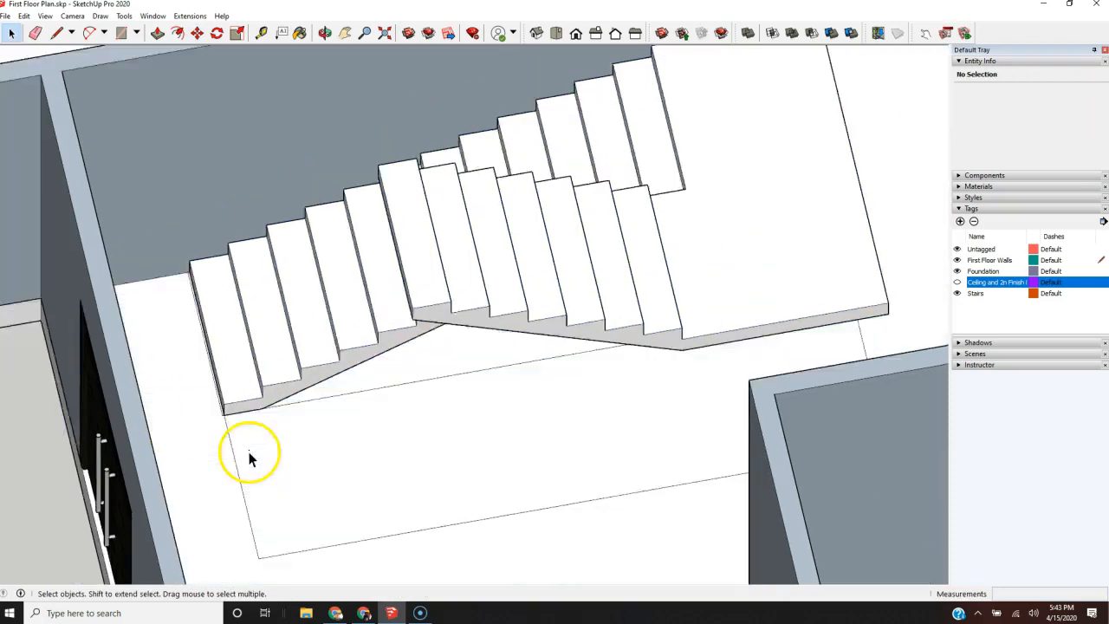
left_click(344, 511)
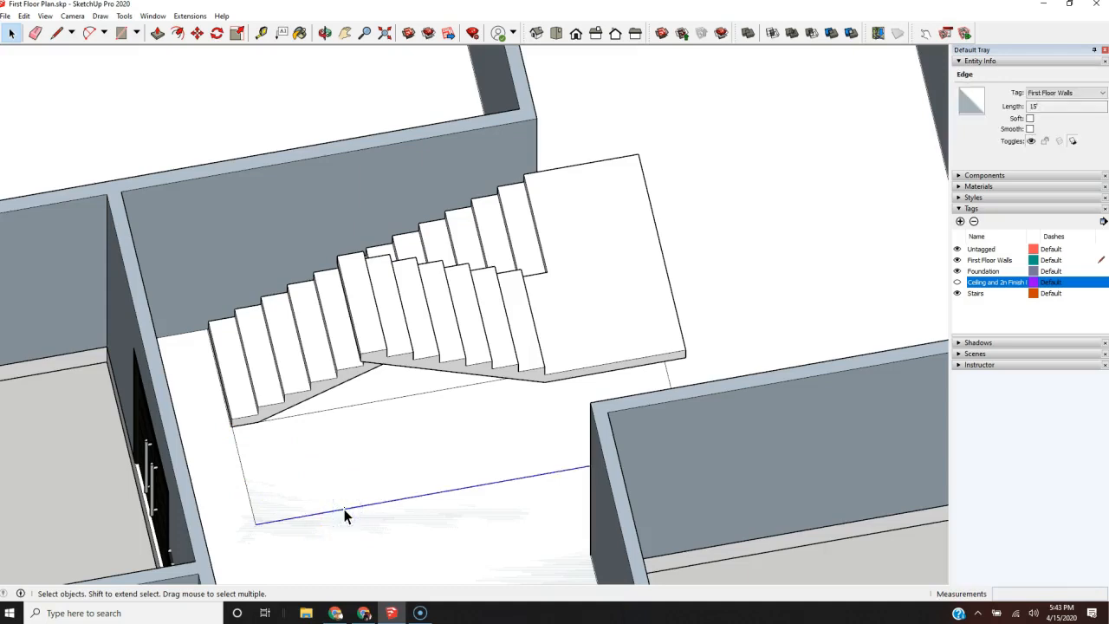
key("Delete")
left_click(384, 398)
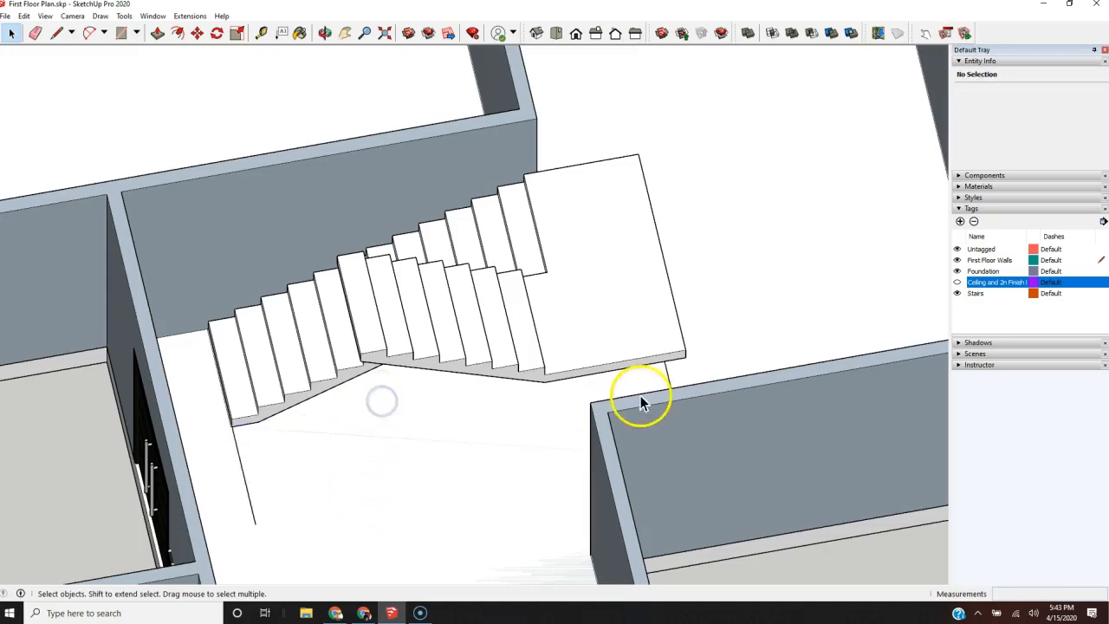
left_click(666, 374)
key("Delete")
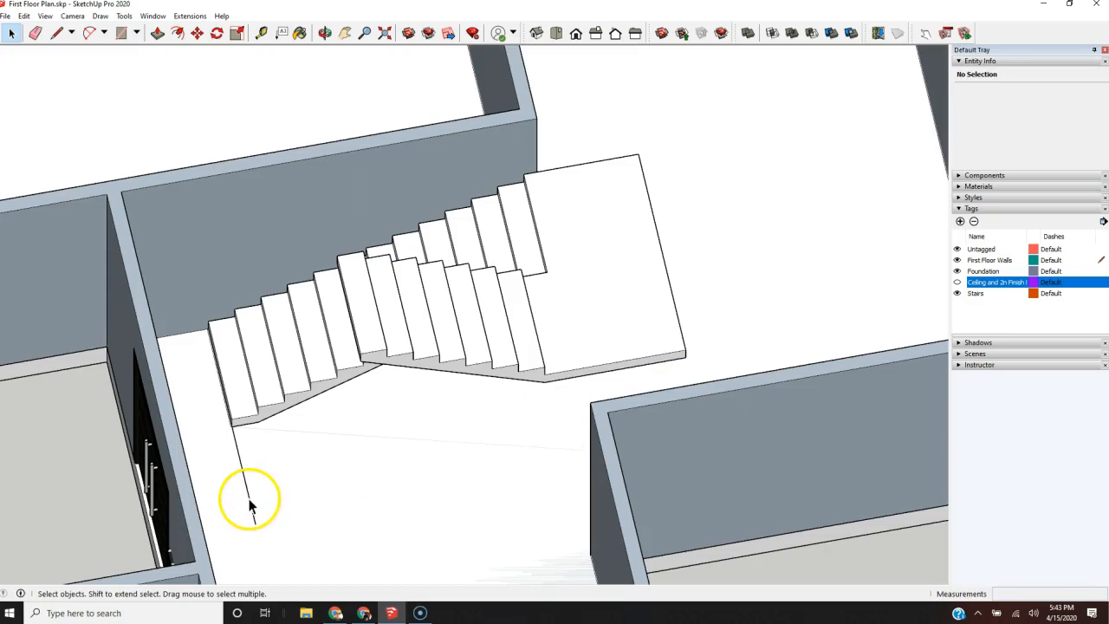
scroll(238, 440, "up", 5)
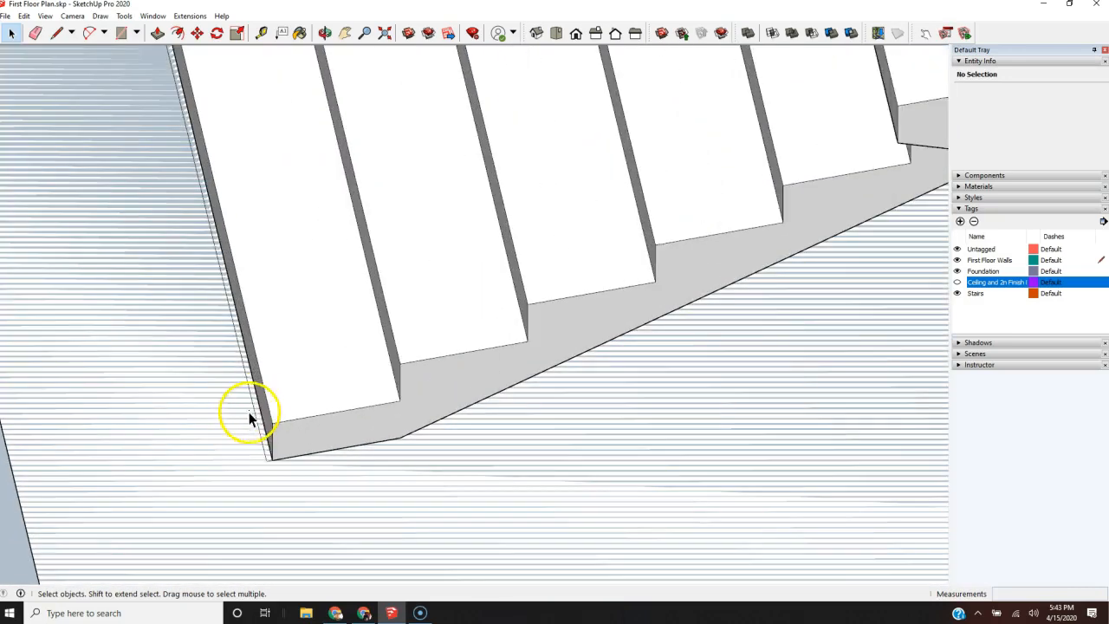
scroll(179, 494, "down", 6)
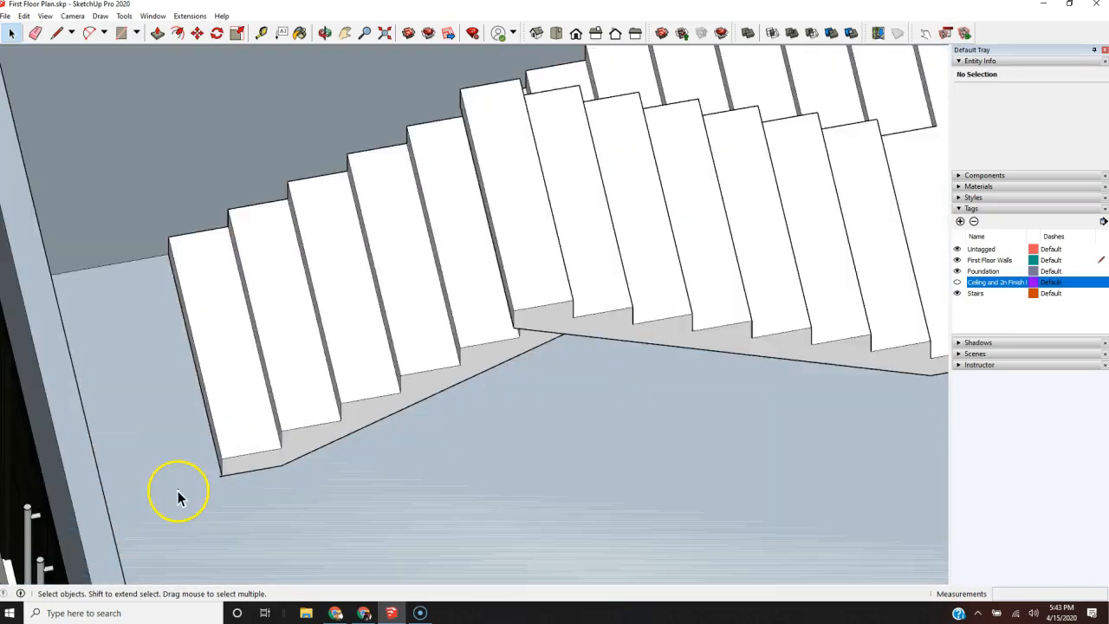
Step: Delete the loose floor faces overlapping the foundation in the stair area, the garage and beside the garage door
scroll(178, 495, "down", 5)
scroll(380, 385, "up", 1)
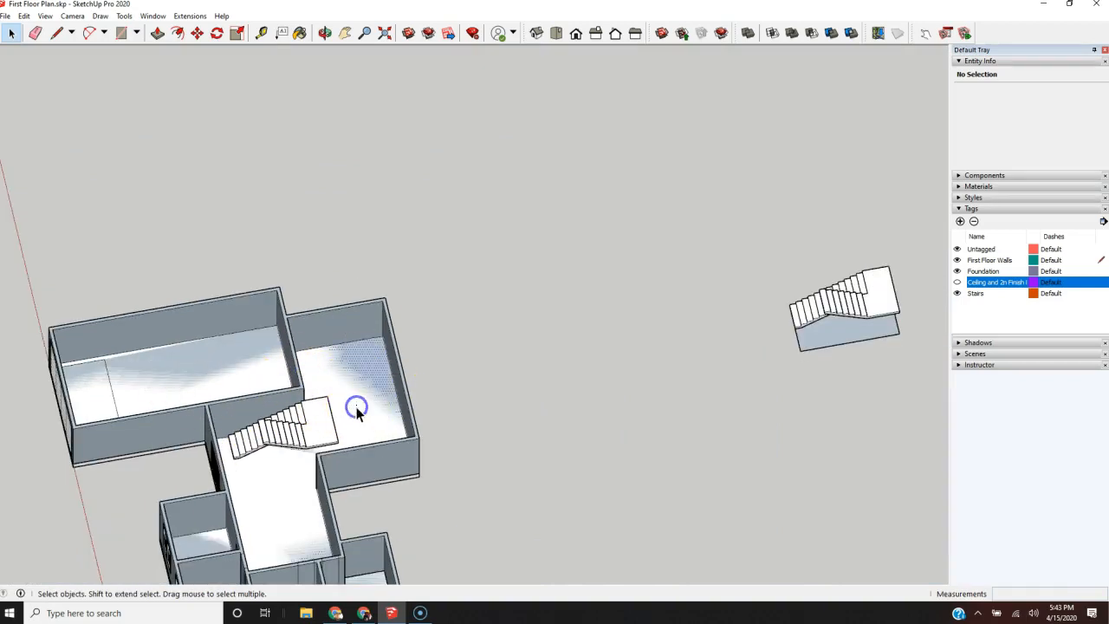
left_click(356, 410)
key("Delete")
left_click(173, 377)
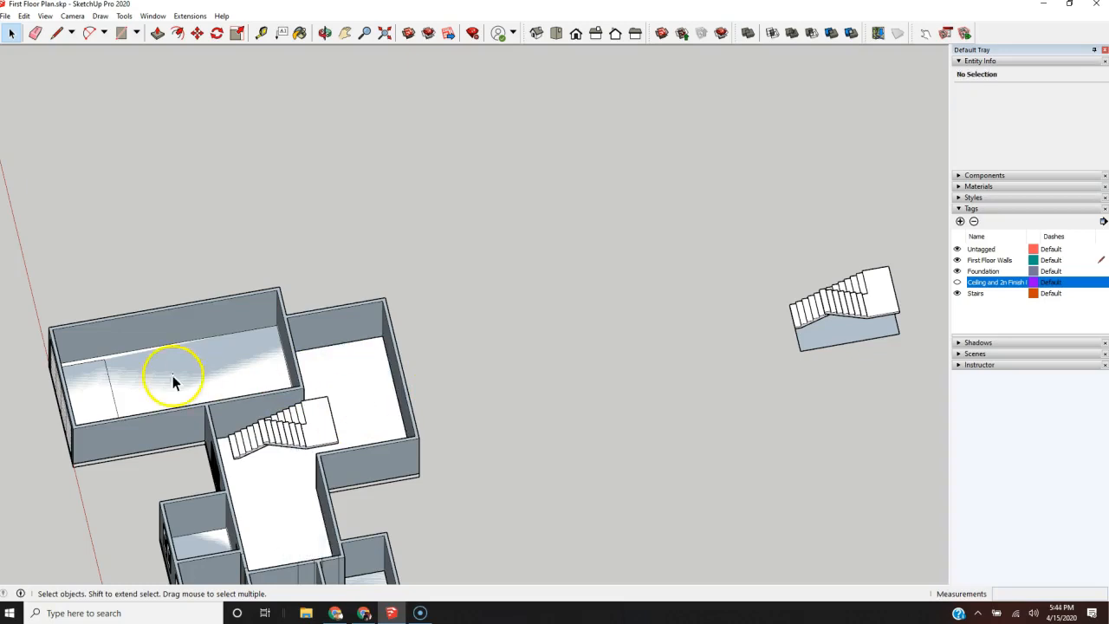
key("Delete")
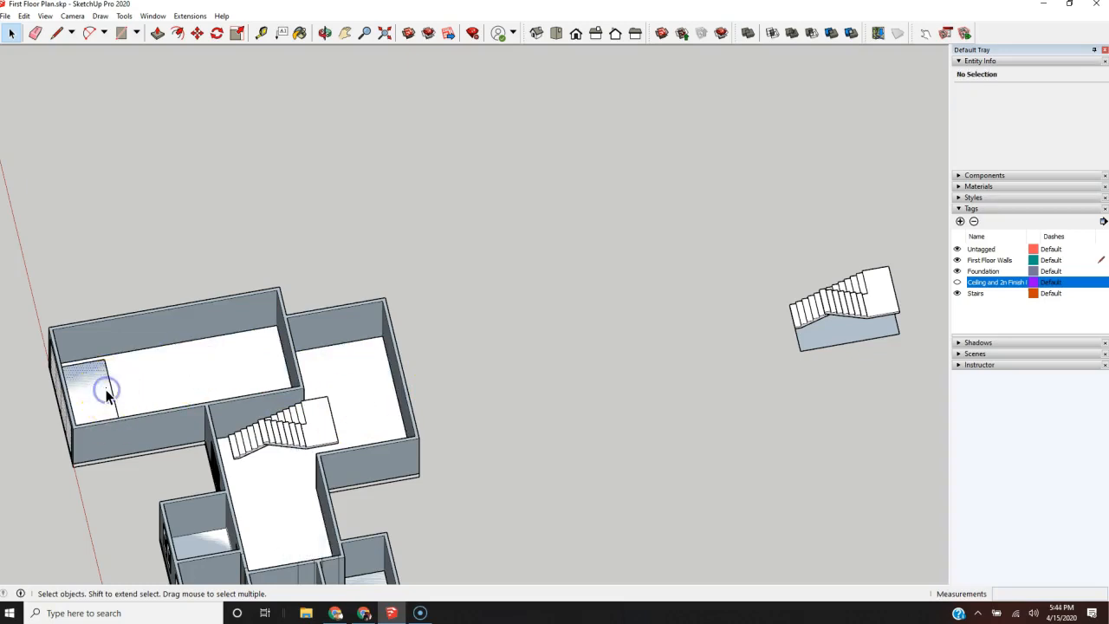
left_click(107, 394)
scroll(106, 397, "up", 3)
key("Delete")
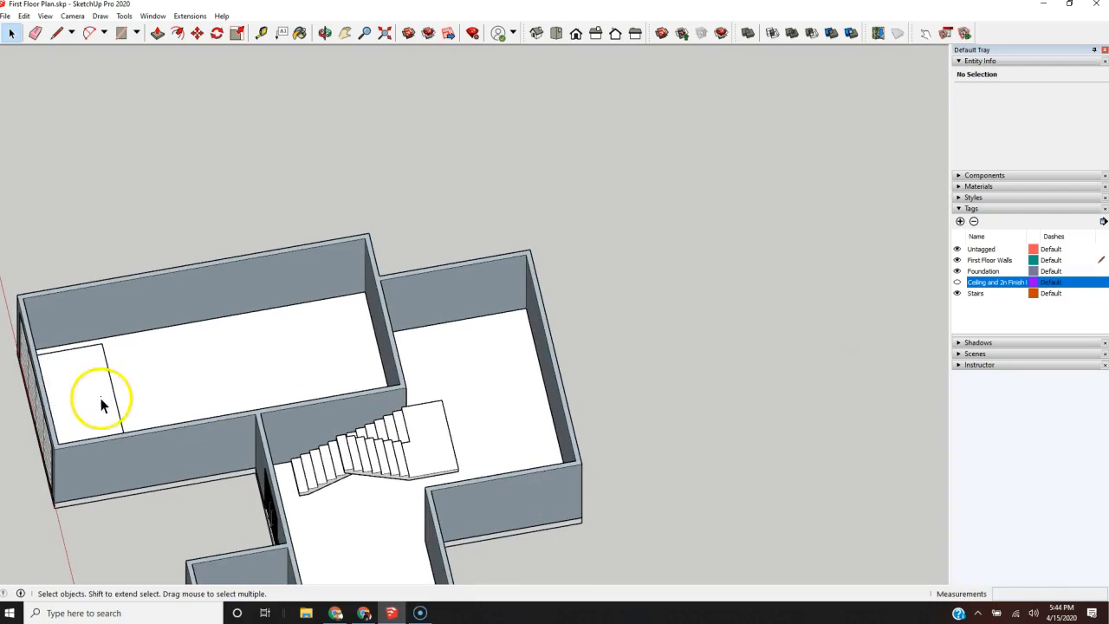
Step: Inspect the first-floor rooms and the placed staircase from above and from the sides with the ceiling hidden
scroll(102, 404, "down", 3)
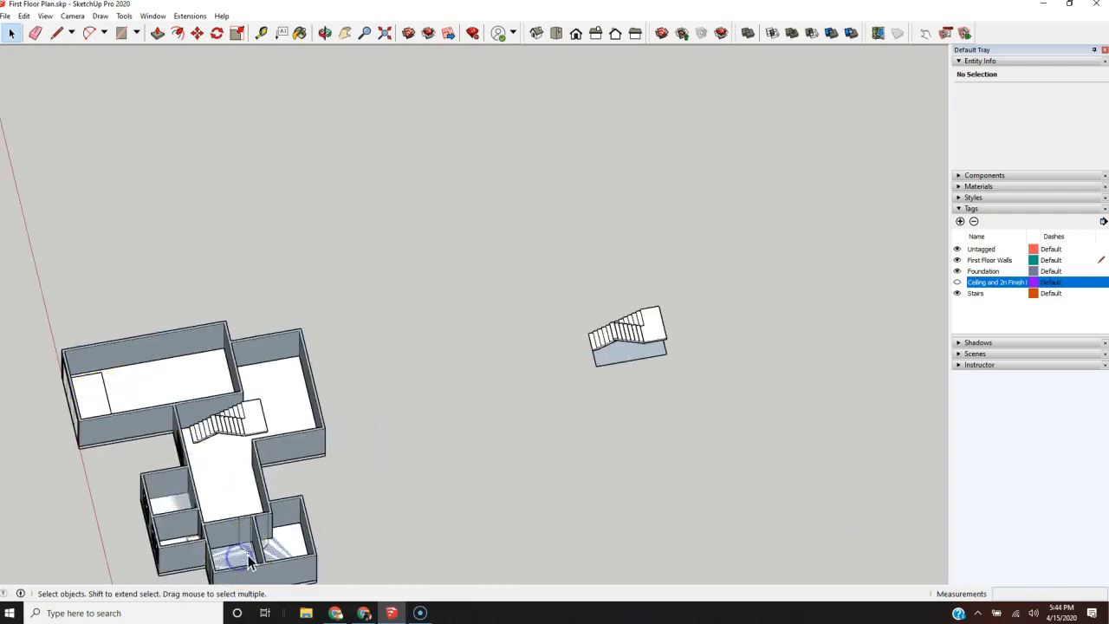
middle_click_drag(485, 561, 777, 528)
scroll(384, 198, "down", 5)
middle_click_drag(384, 198, 539, 465)
scroll(416, 379, "up", 6)
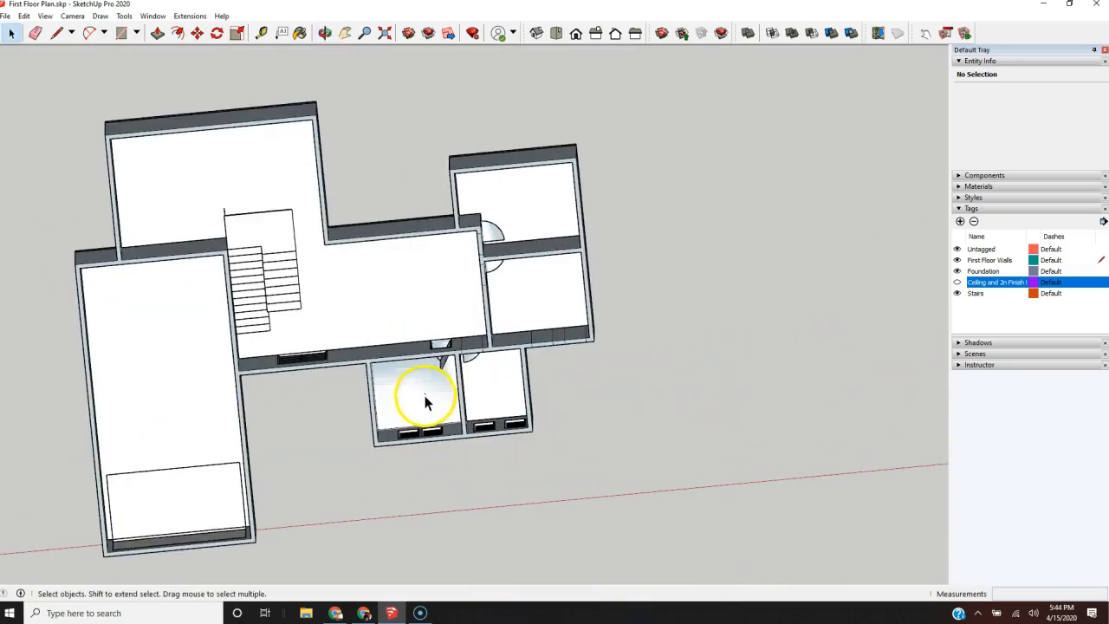
scroll(464, 359, "up", 2)
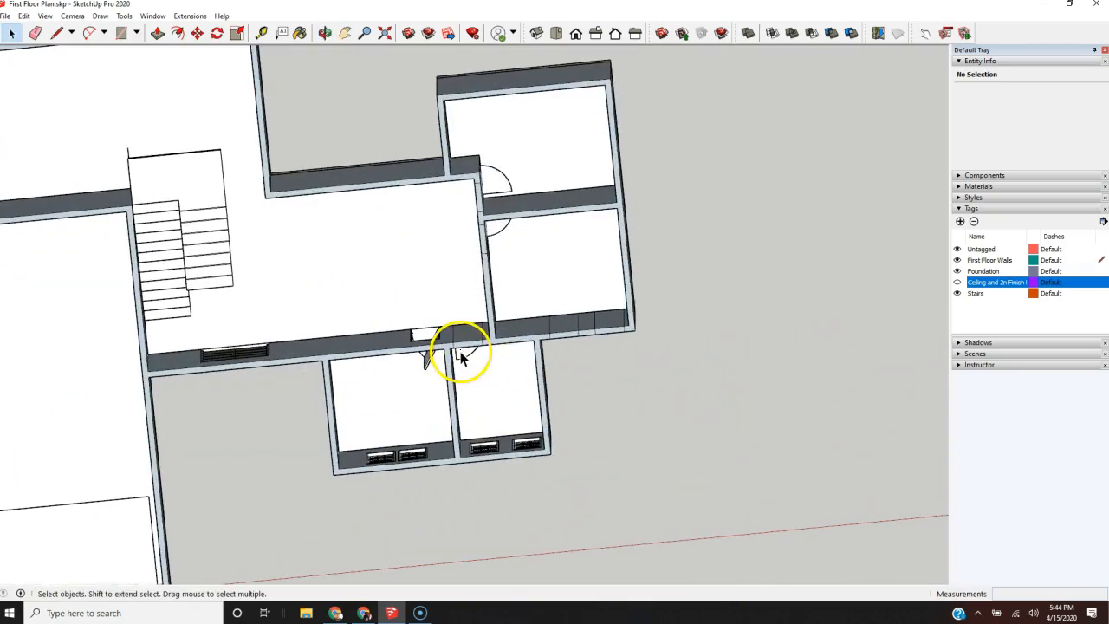
scroll(495, 223, "down", 5)
mouse_move(495, 235)
middle_mouse_down()
mouse_move(519, 334)
mouse_move(512, 251)
mouse_move(359, 329)
mouse_move(285, 389)
middle_mouse_up()
scroll(384, 205, "up", 8)
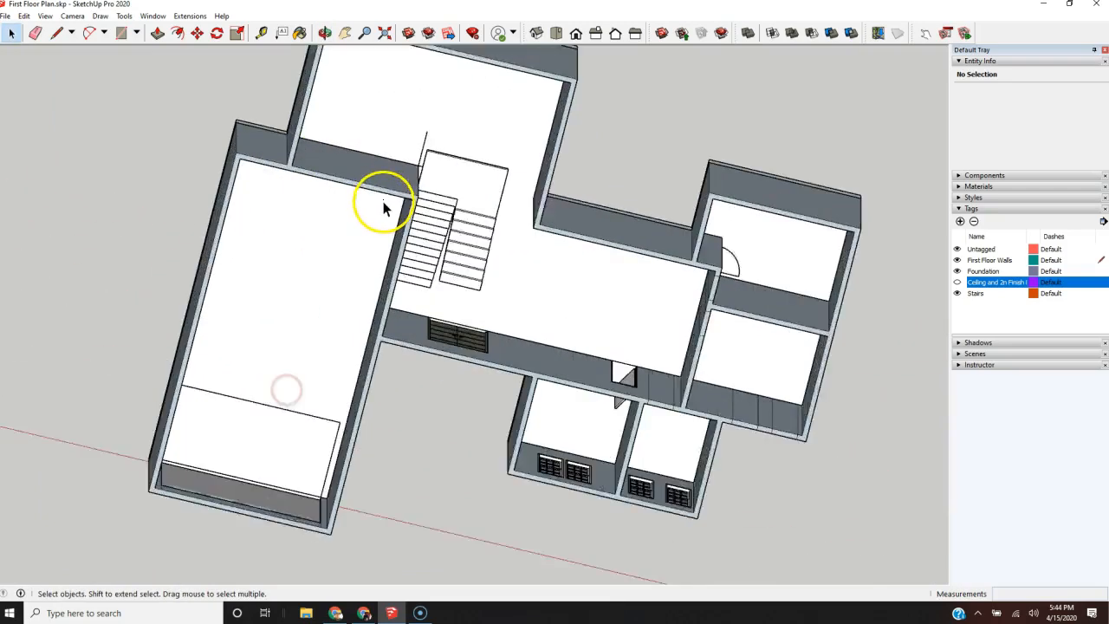
scroll(347, 203, "down", 3)
mouse_move(346, 203)
middle_mouse_down()
mouse_move(384, 247)
mouse_move(379, 300)
mouse_move(453, 238)
mouse_move(442, 293)
middle_mouse_up()
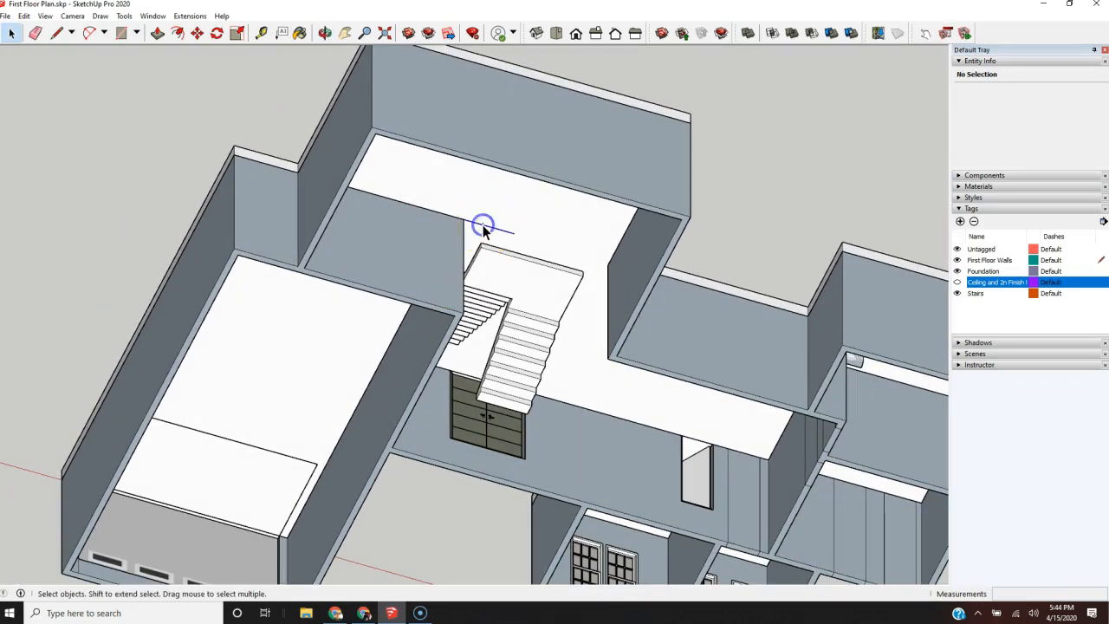
scroll(292, 174, "down", 5)
mouse_move(433, 347)
middle_mouse_down()
mouse_move(488, 399)
mouse_move(414, 294)
mouse_move(446, 453)
mouse_move(510, 304)
mouse_move(594, 250)
middle_mouse_up()
scroll(282, 339, "up", 3)
mouse_move(282, 339)
middle_mouse_down()
mouse_move(358, 343)
mouse_move(488, 321)
mouse_move(428, 389)
mouse_move(147, 329)
middle_mouse_up()
Step: Make the ceiling and second-floor tag visible again and check the slab opening above the staircase
left_click(957, 282)
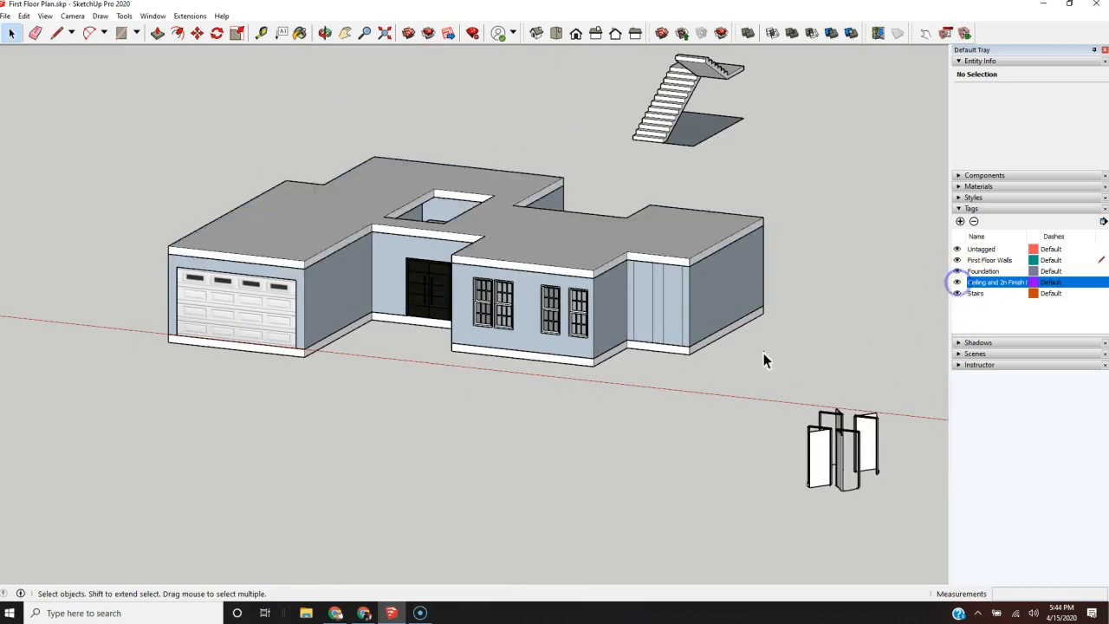
scroll(556, 316, "down", 2)
middle_click_drag(557, 316, 91, 448)
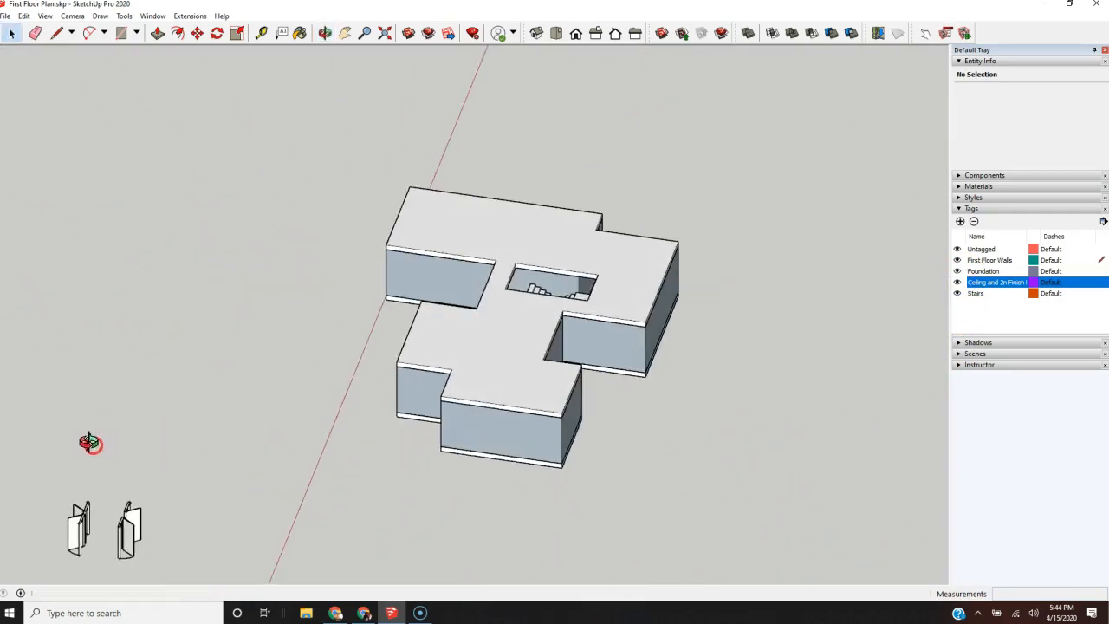
scroll(545, 246, "up", 6)
mouse_move(544, 297)
middle_mouse_down()
mouse_move(693, 376)
mouse_move(425, 470)
mouse_move(89, 416)
mouse_move(94, 486)
middle_mouse_up()
scroll(412, 304, "up", 3)
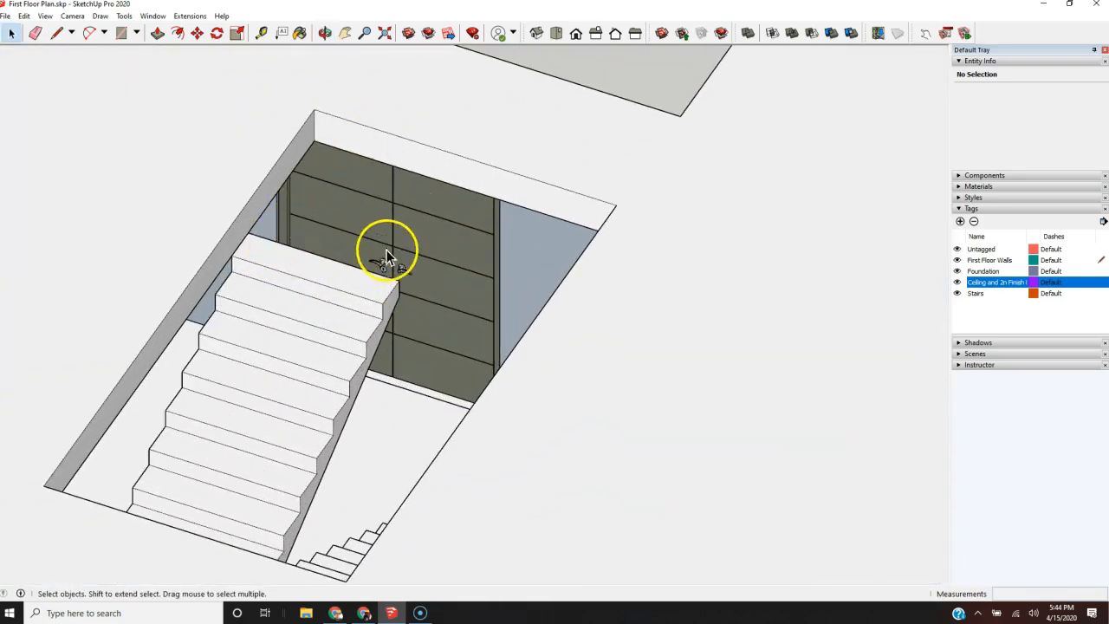
mouse_move(487, 290)
middle_mouse_down()
mouse_move(624, 329)
mouse_move(388, 327)
mouse_move(356, 347)
mouse_move(356, 414)
middle_mouse_up()
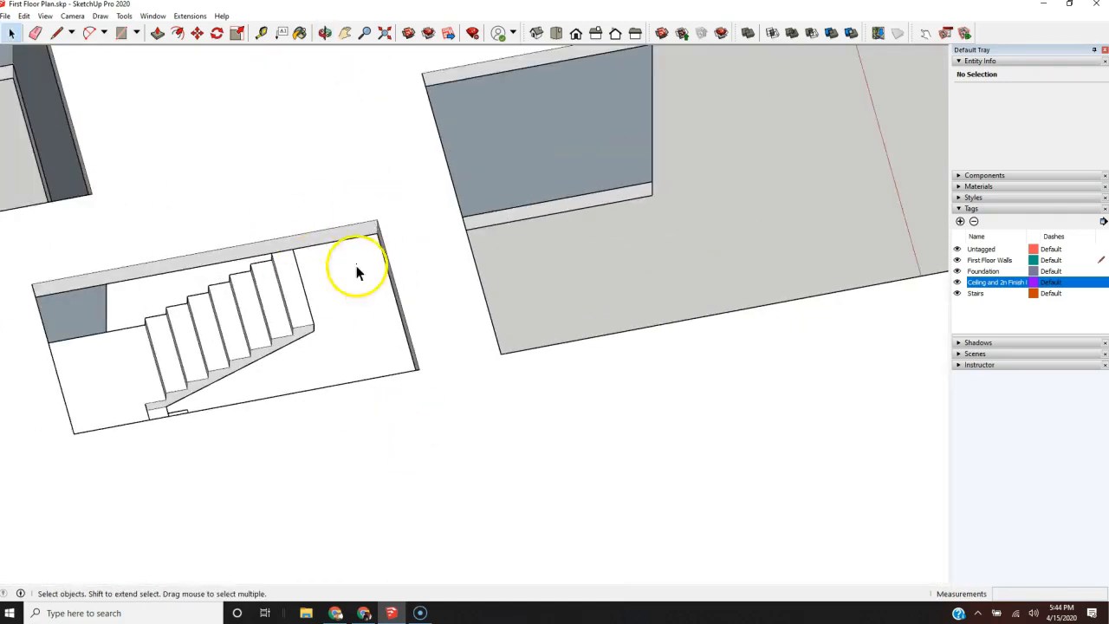
scroll(340, 313, "up", 2)
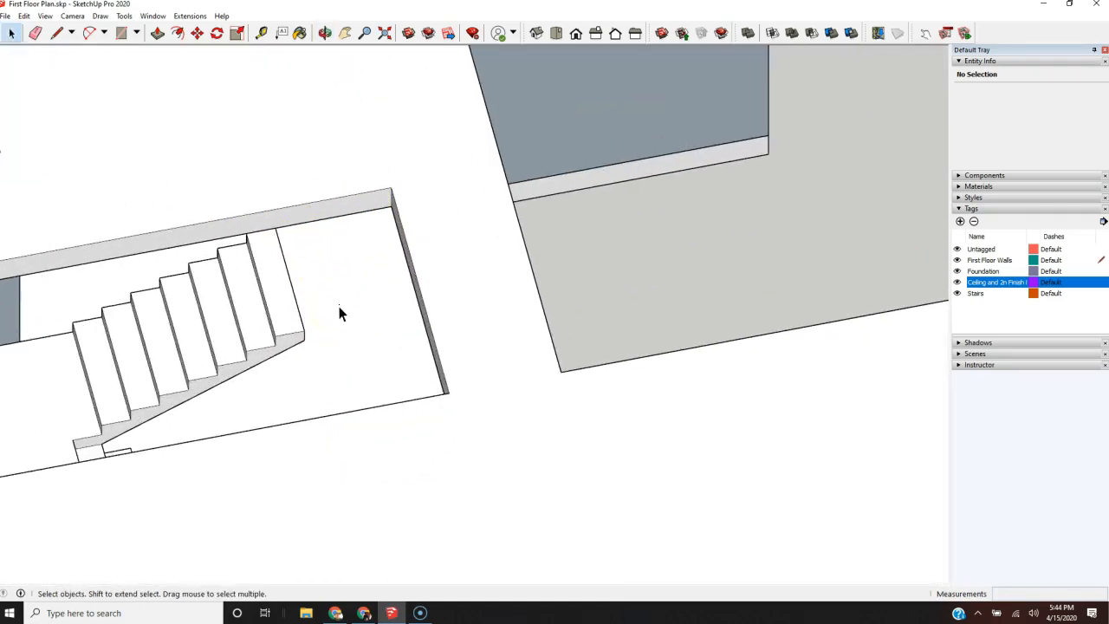
Step: Inside the slab component, draw a 3' 8" line from the top step's corner to the opening's end, continuing it up the slab's side face
double_click(488, 287)
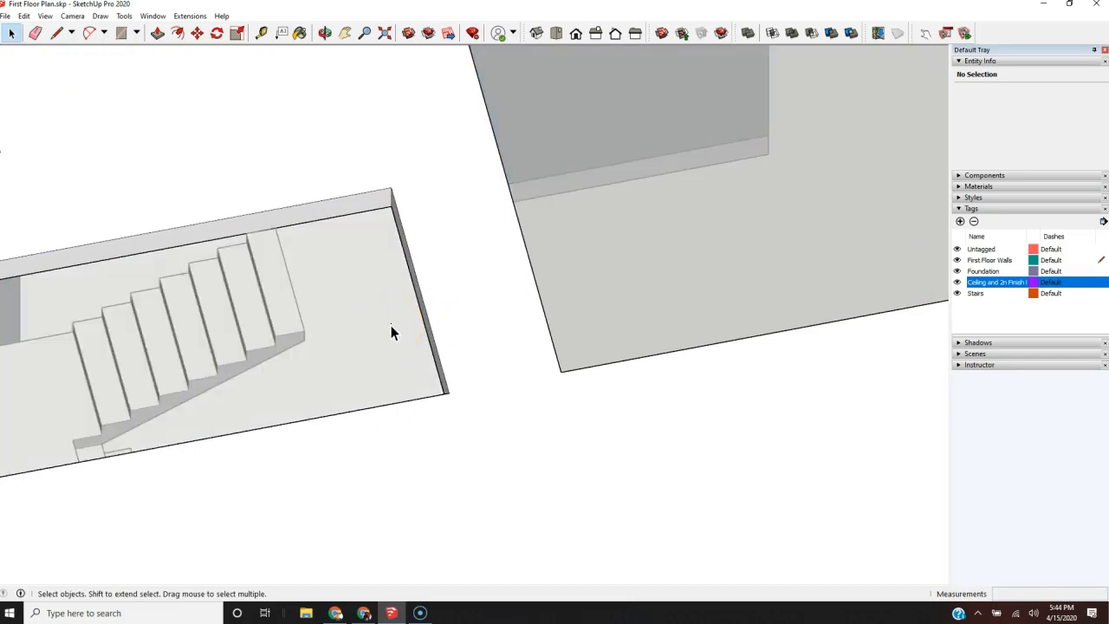
key("l")
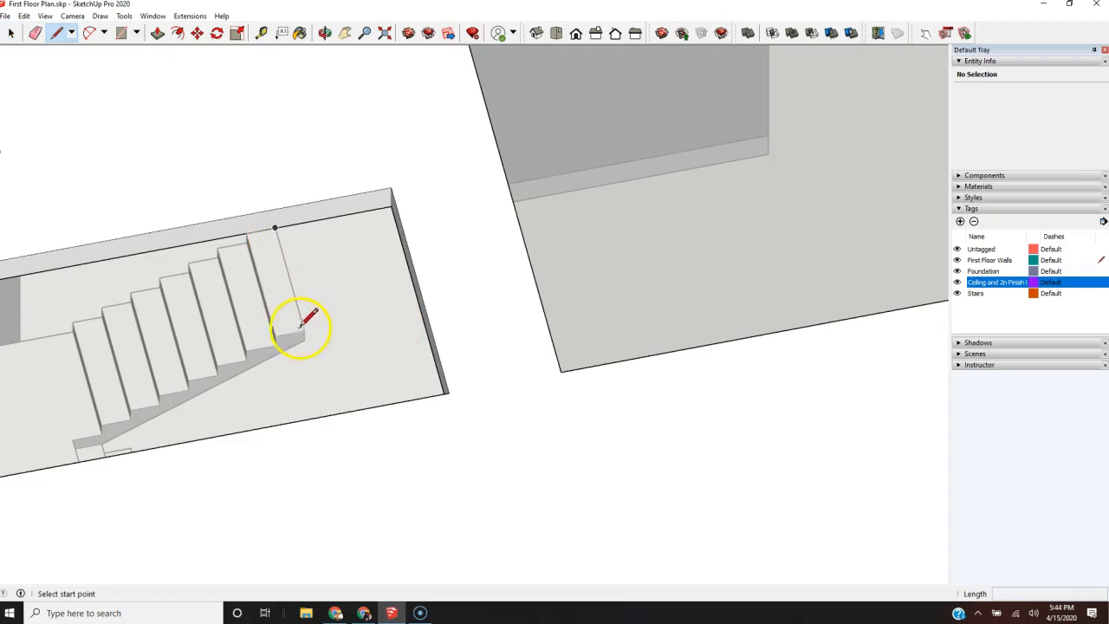
left_click(303, 332)
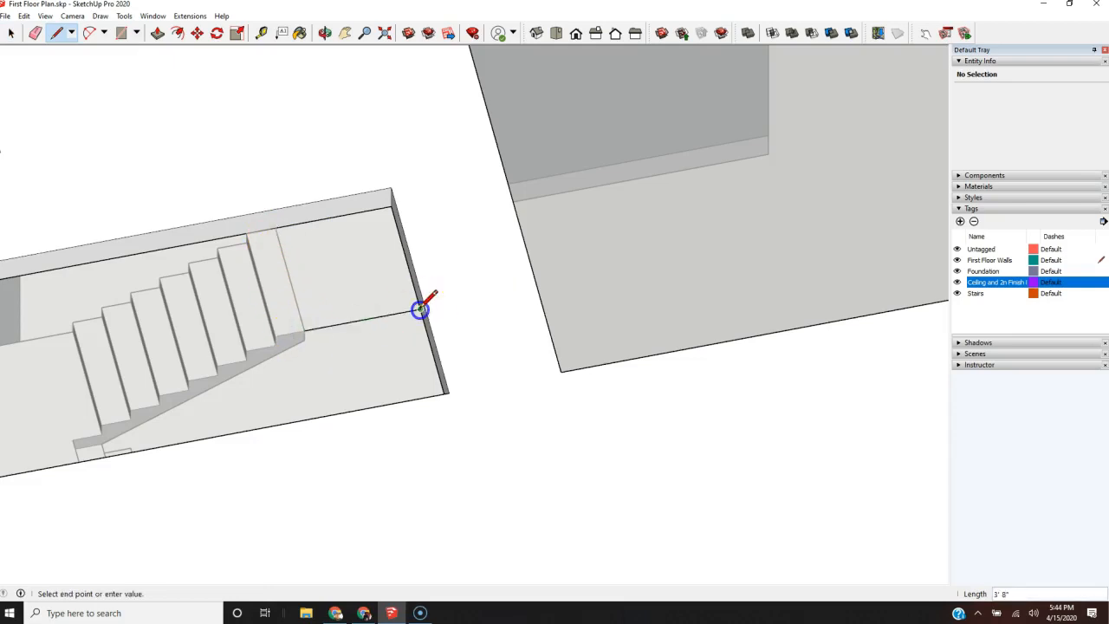
middle_click_drag(389, 331, 784, 249)
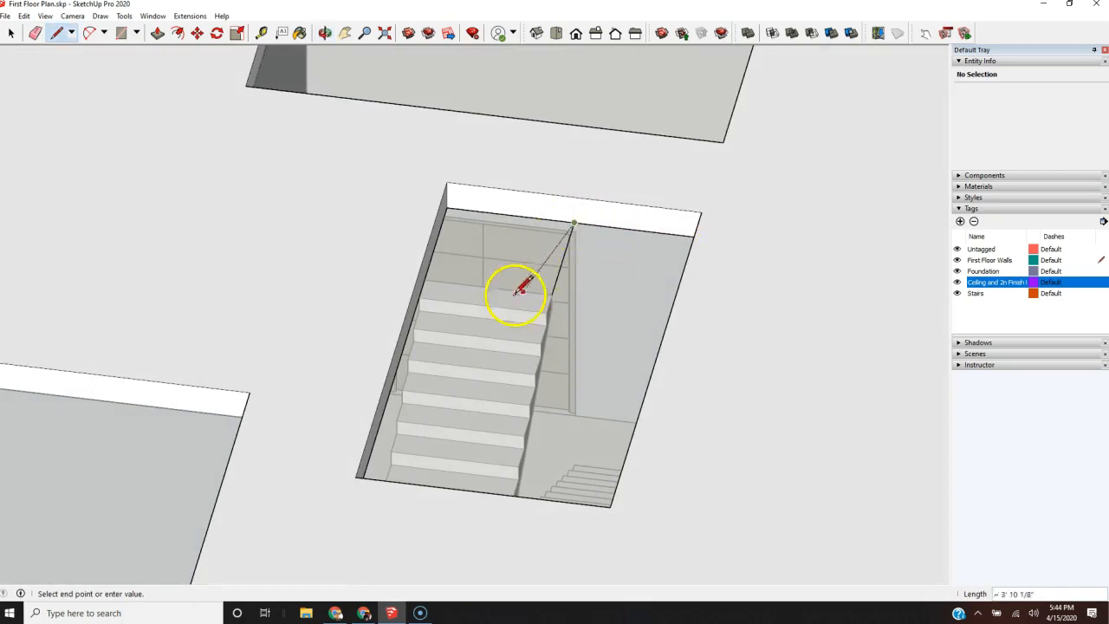
left_click(575, 197)
Step: Push the divided end face above the upper stair flight out to the edge of the top step
key("p")
left_click(561, 217)
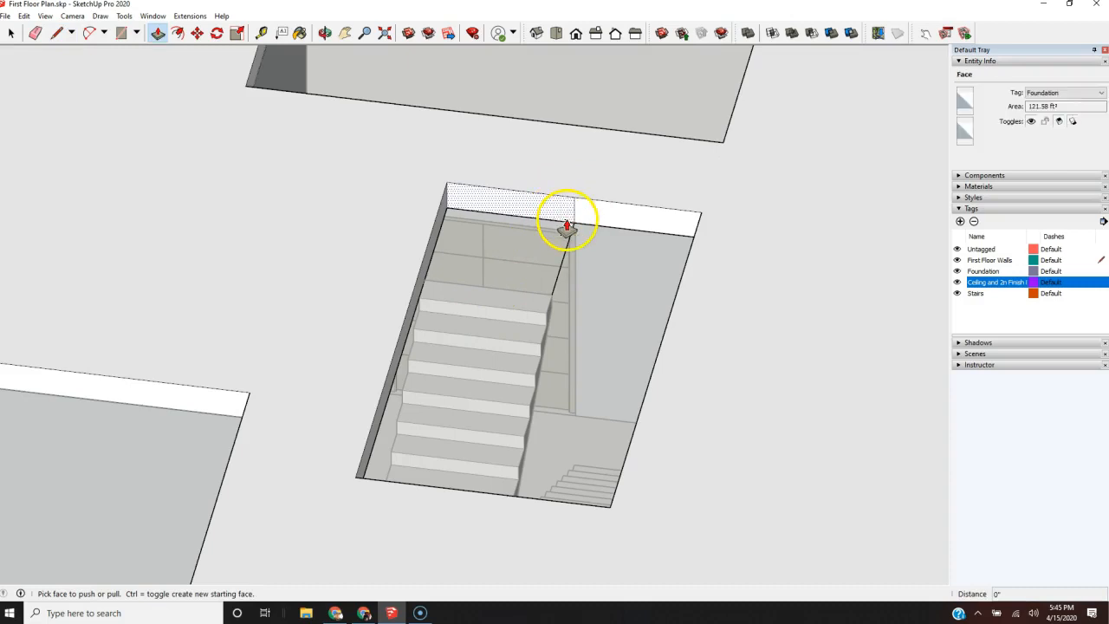
mouse_move(567, 222)
left_mouse_down()
mouse_move(552, 312)
mouse_move(555, 301)
left_mouse_up()
Step: Try erasing the edge along the inner side of the stepped opening, and undo it
key("e")
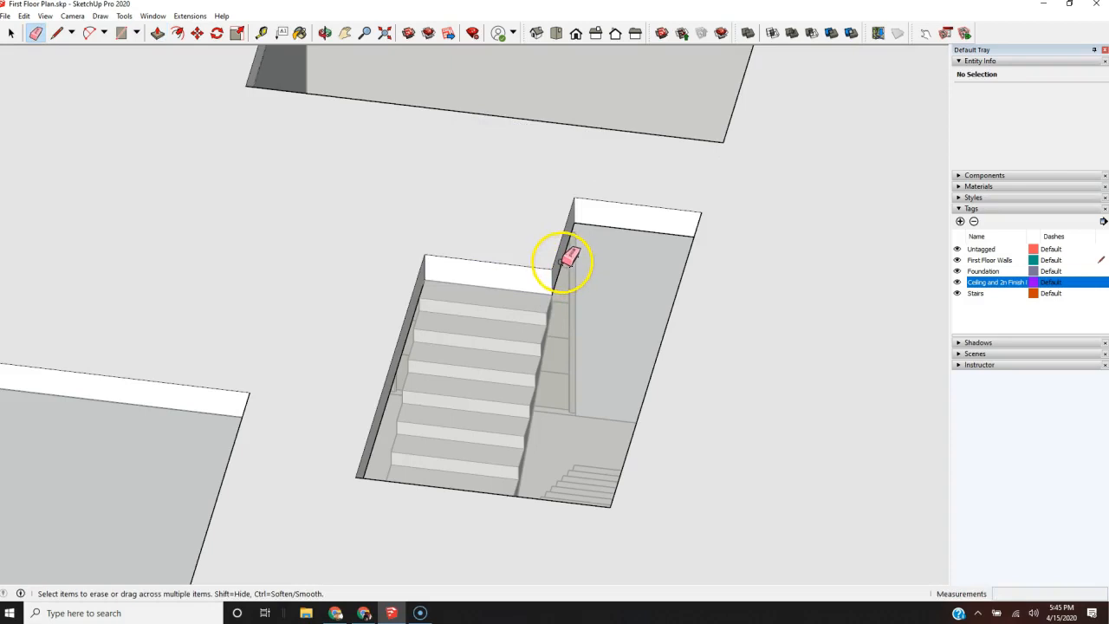
left_click(564, 261)
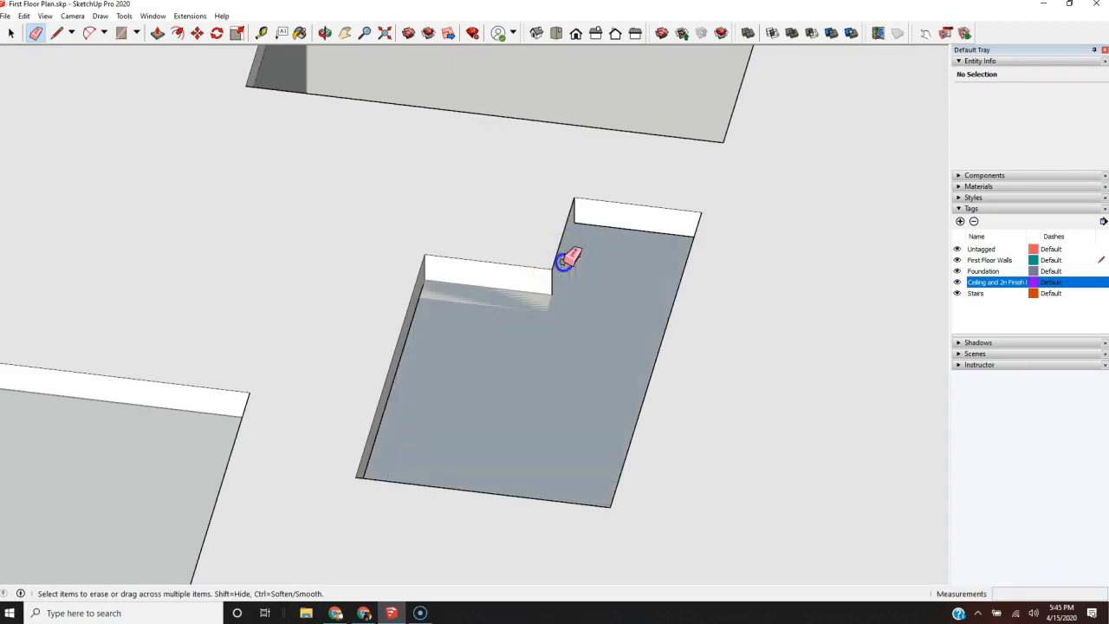
key("ctrl+z")
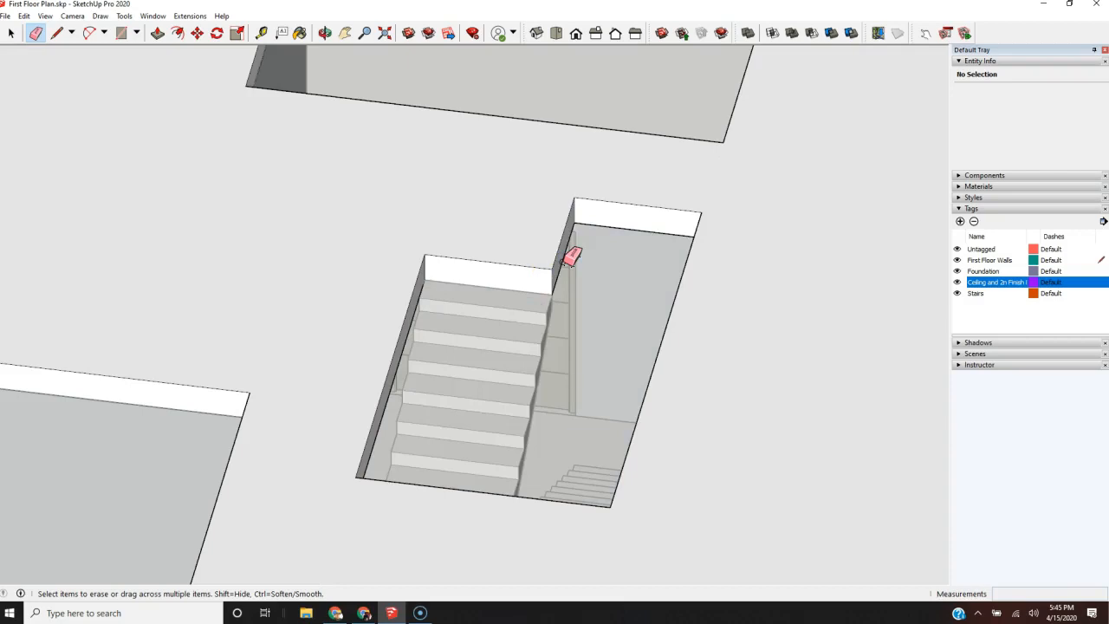
Step: Examine the L-shaped stair opening and how the slab meets the top step from several angles
scroll(540, 351, "down", 3)
key("space")
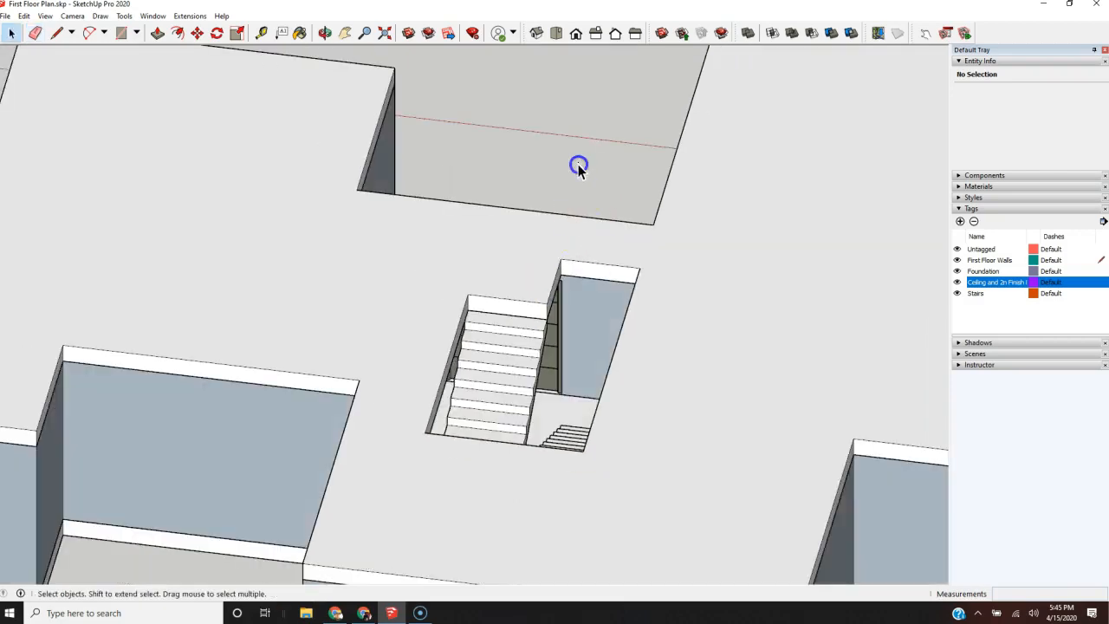
middle_click_drag(649, 297, 230, 287)
scroll(324, 231, "up", 6)
scroll(269, 319, "down", 10)
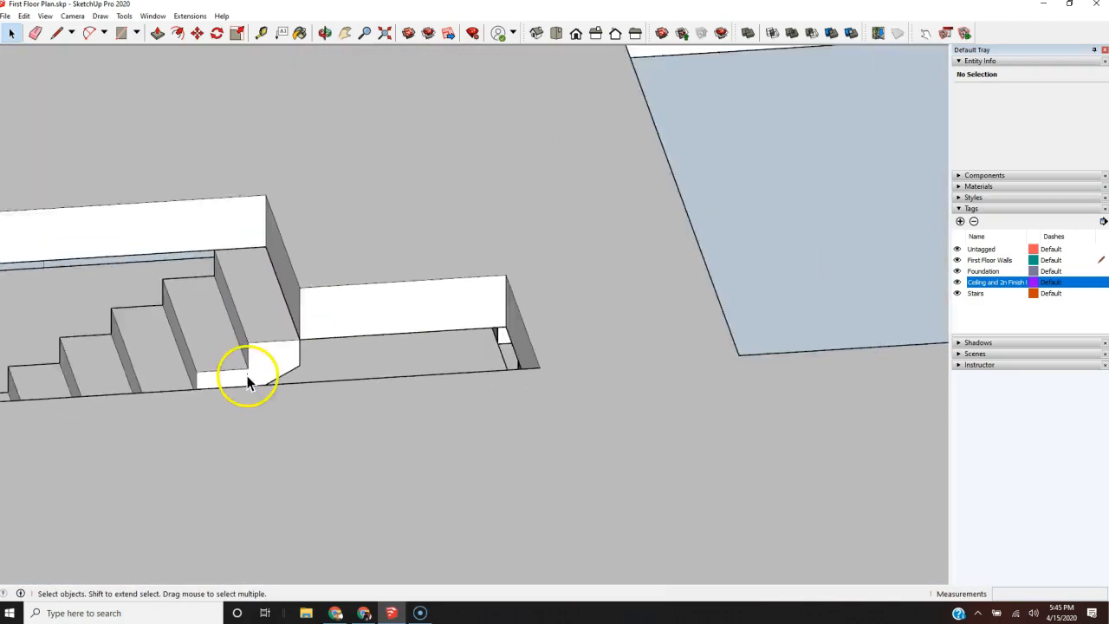
middle_click_drag(260, 308, 60, 470)
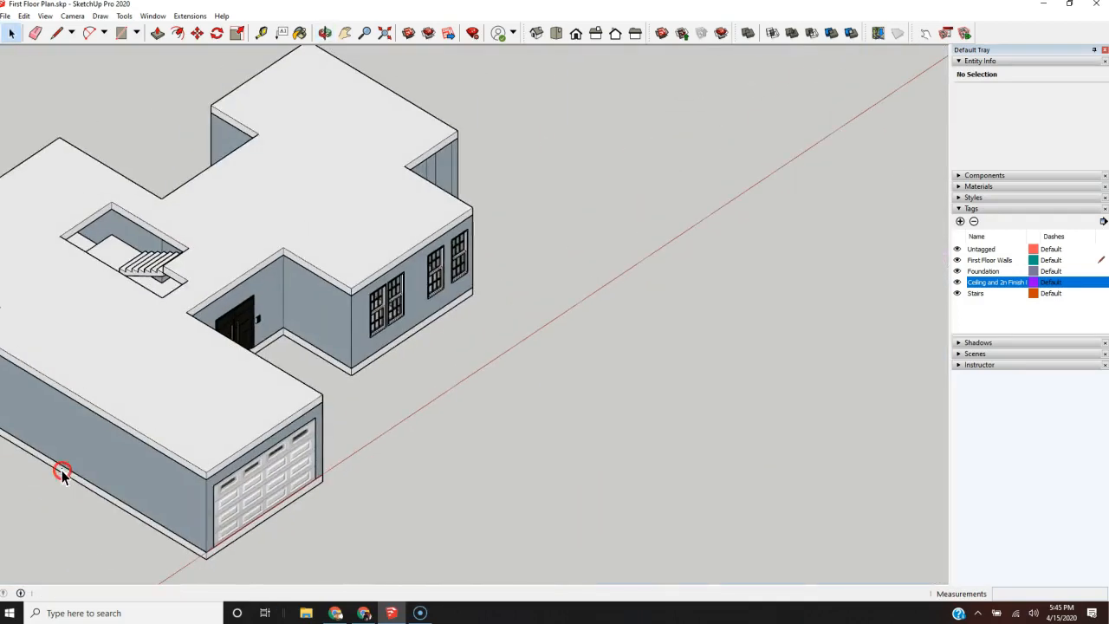
scroll(129, 265, "up", 5)
scroll(302, 304, "down", 3)
middle_click_drag(550, 426, 222, 448)
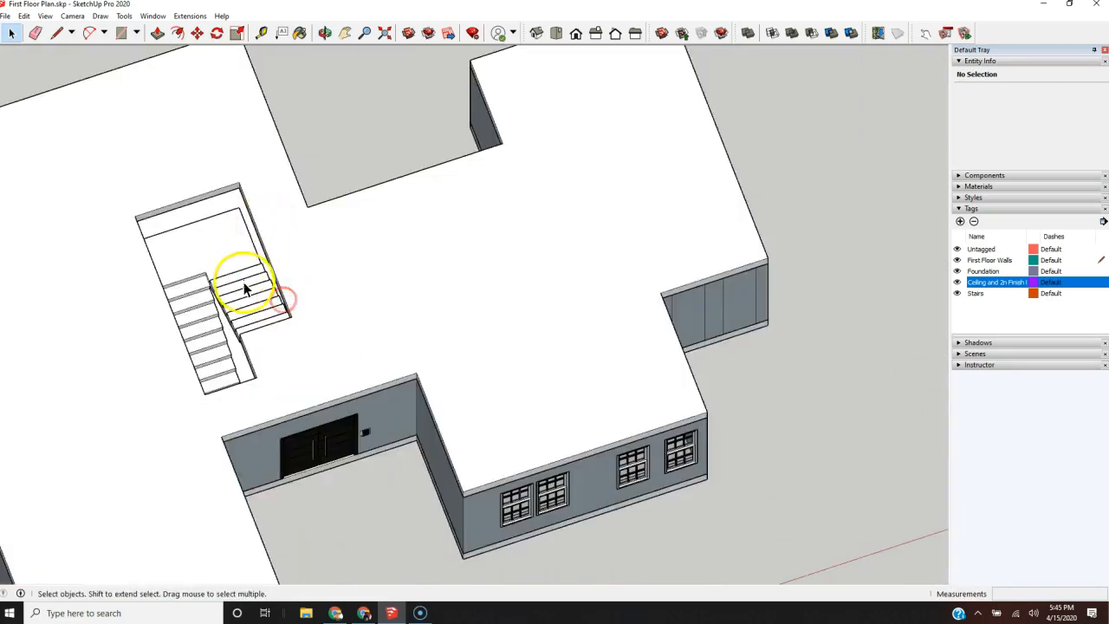
middle_click_drag(185, 384, 718, 368)
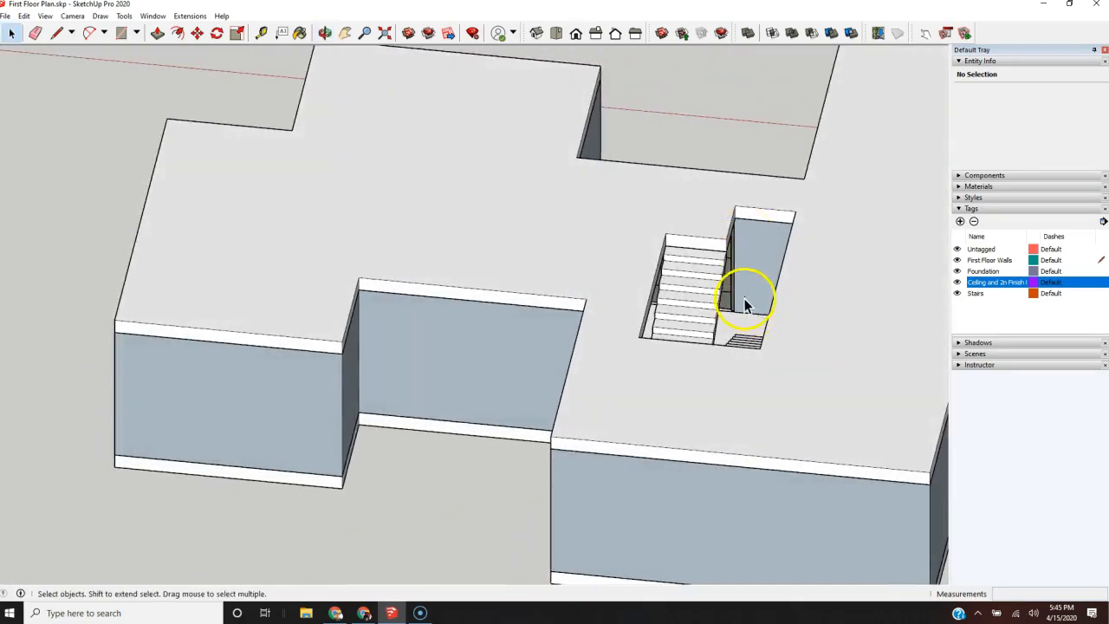
scroll(745, 303, "up", 5)
middle_click_drag(630, 408, 414, 495)
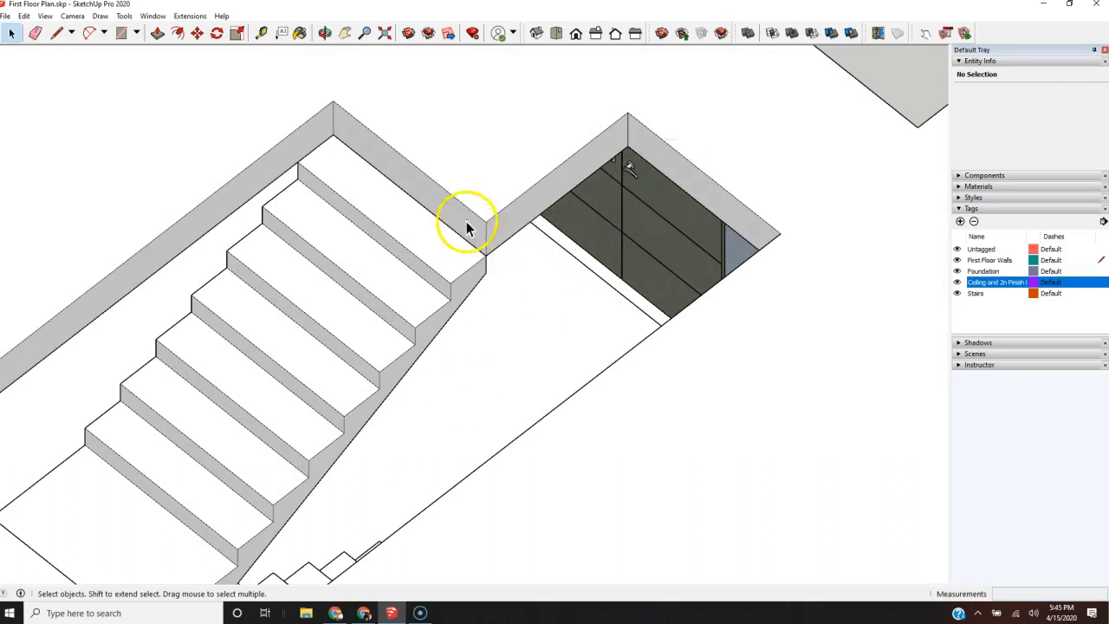
scroll(524, 277, "down", 4)
middle_click_drag(512, 307, 734, 373)
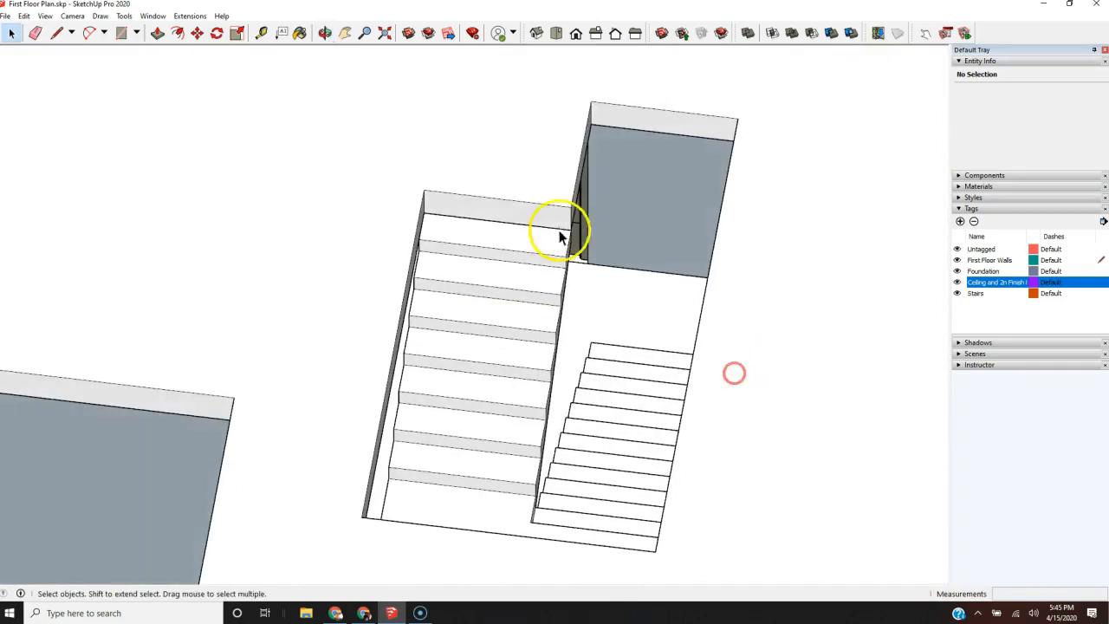
Step: Inside the slab component, push the opening's recessed end face flush with the face at the top step and erase the seam between them
left_click(889, 213)
left_click(841, 202)
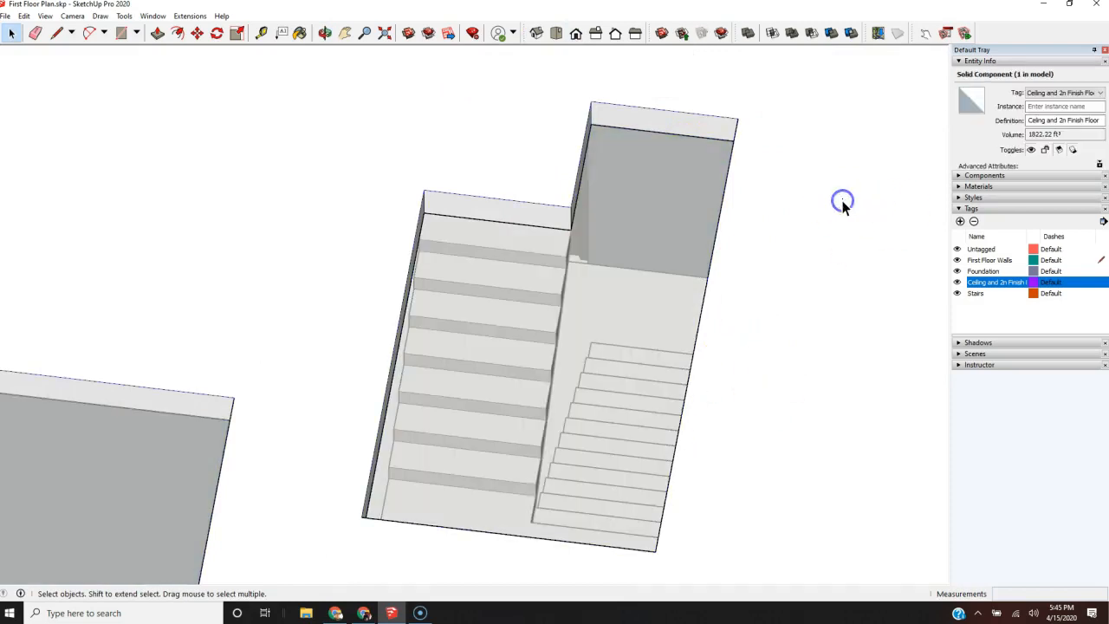
key("p")
left_click_drag(669, 126, 550, 210)
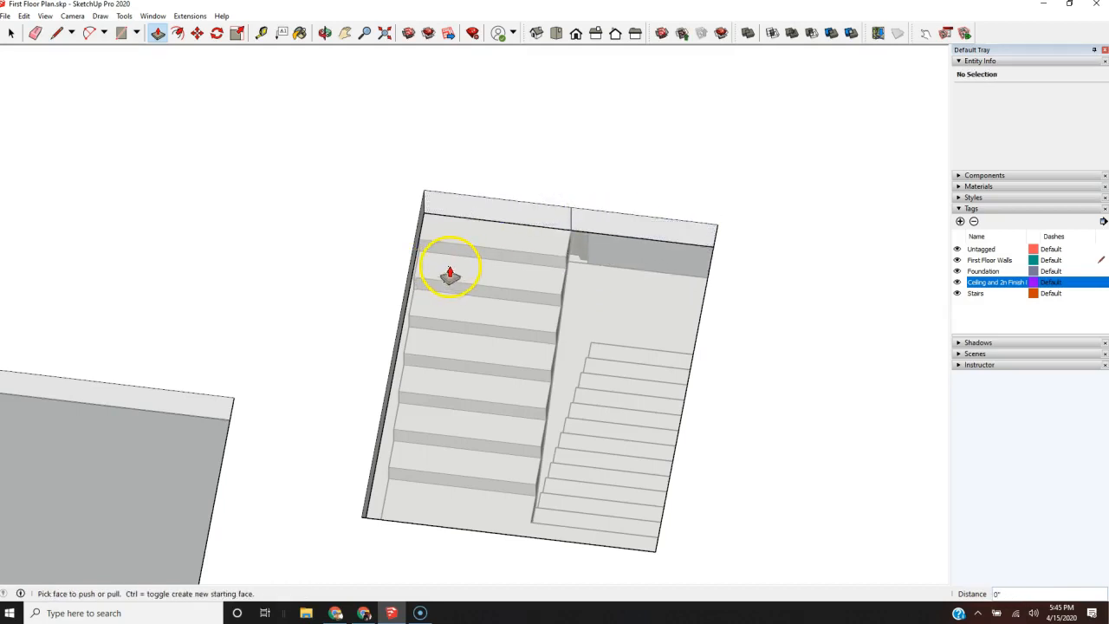
key("e")
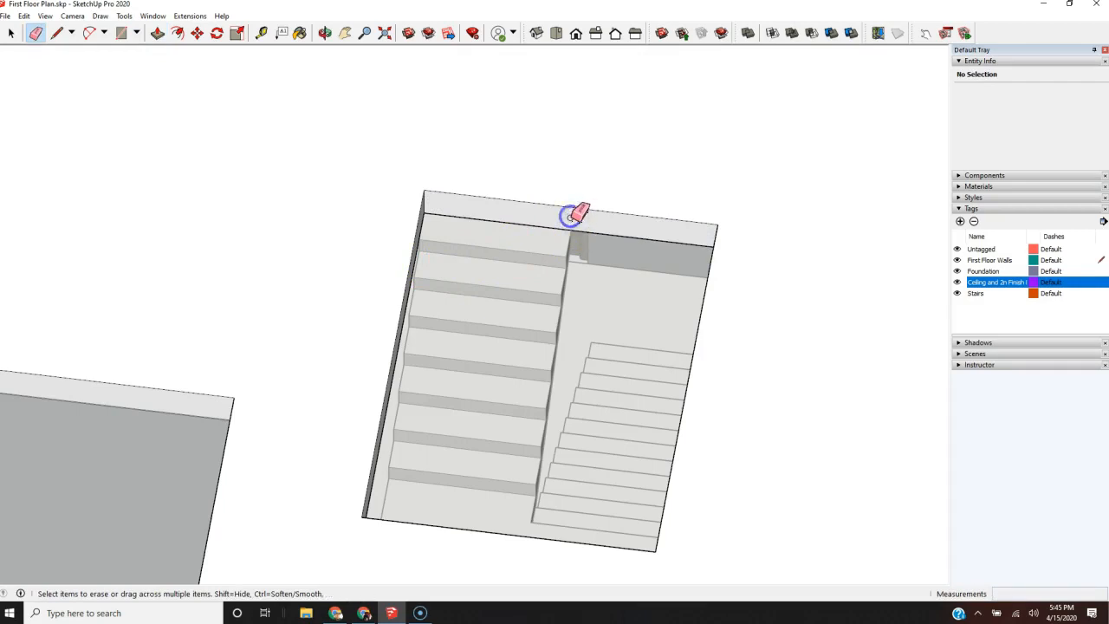
scroll(421, 307, "down", 6)
mouse_move(426, 332)
middle_mouse_down()
mouse_move(638, 379)
mouse_move(997, 384)
middle_mouse_up()
key("space")
left_click(822, 271)
Step: Add a tag named 2nd Floor Walls and make it the active tag
scroll(215, 251, "down", 3)
middle_click_drag(216, 251, 522, 304)
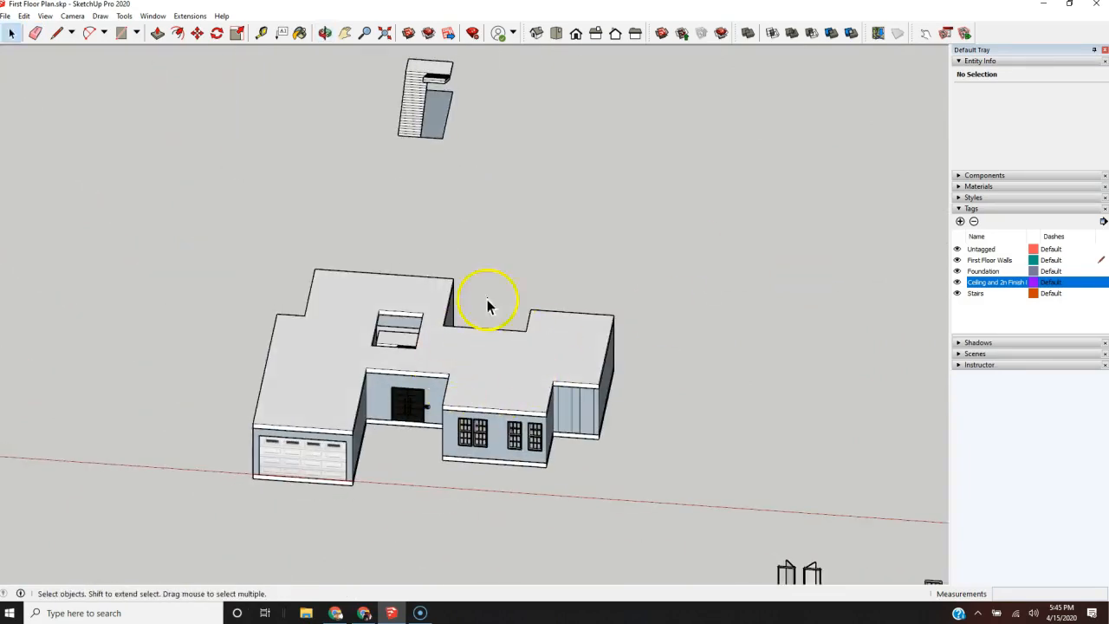
left_click(960, 221)
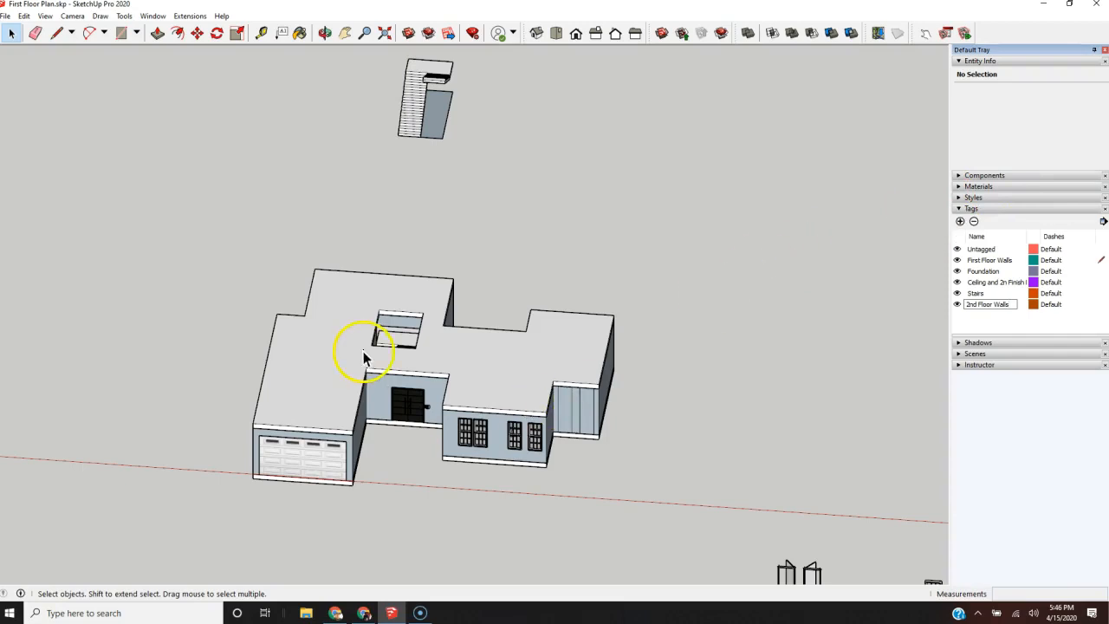
left_click(1062, 305)
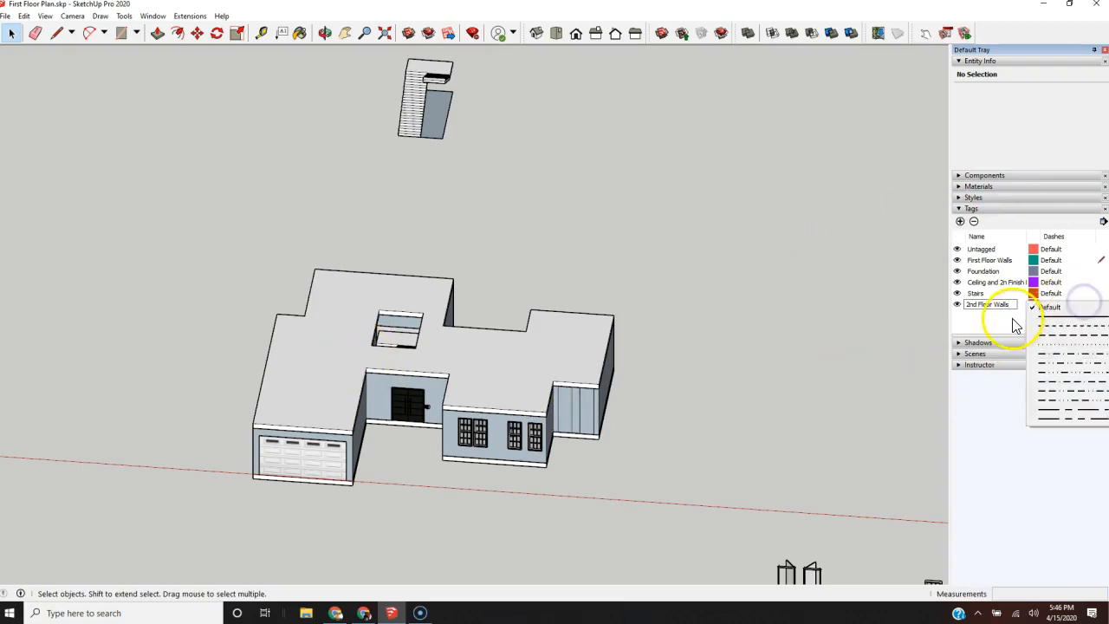
left_click(981, 316)
left_click(1100, 305)
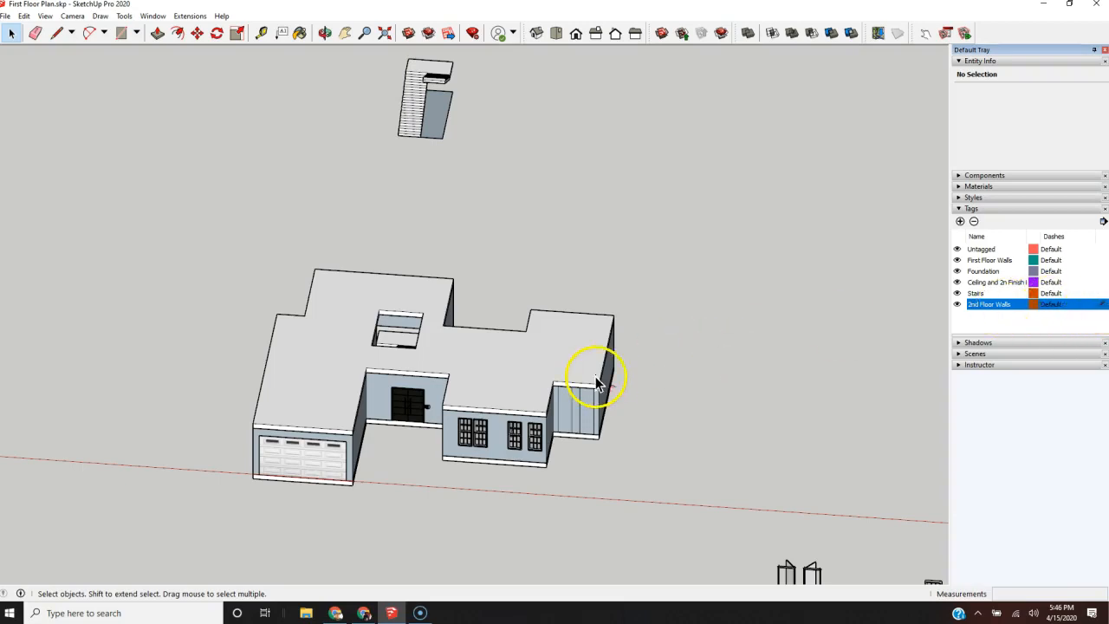
key("f")
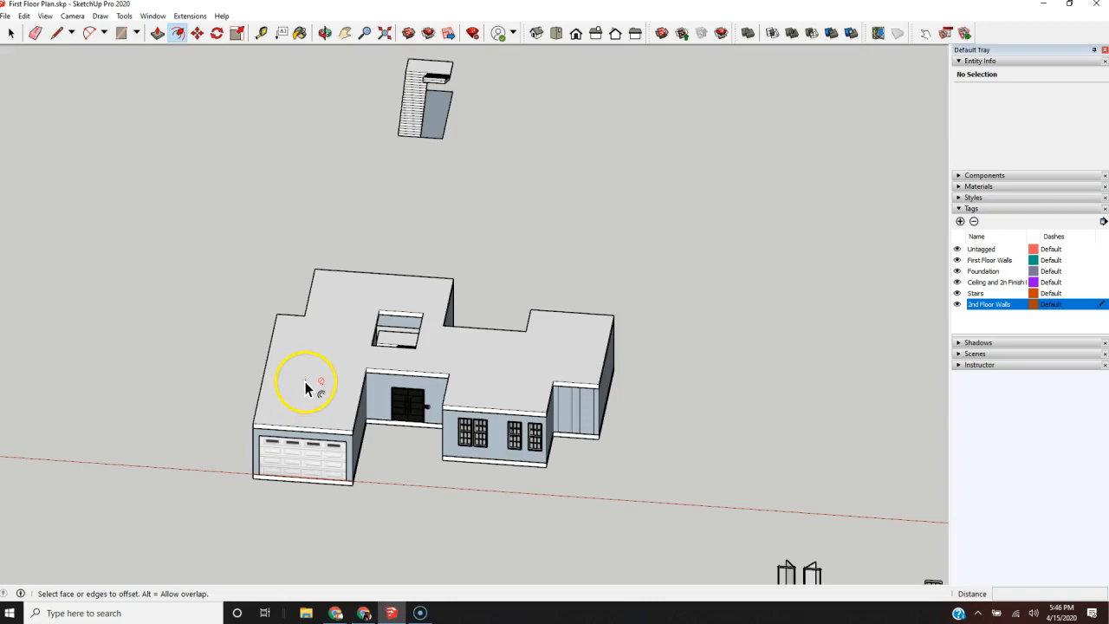
key("space")
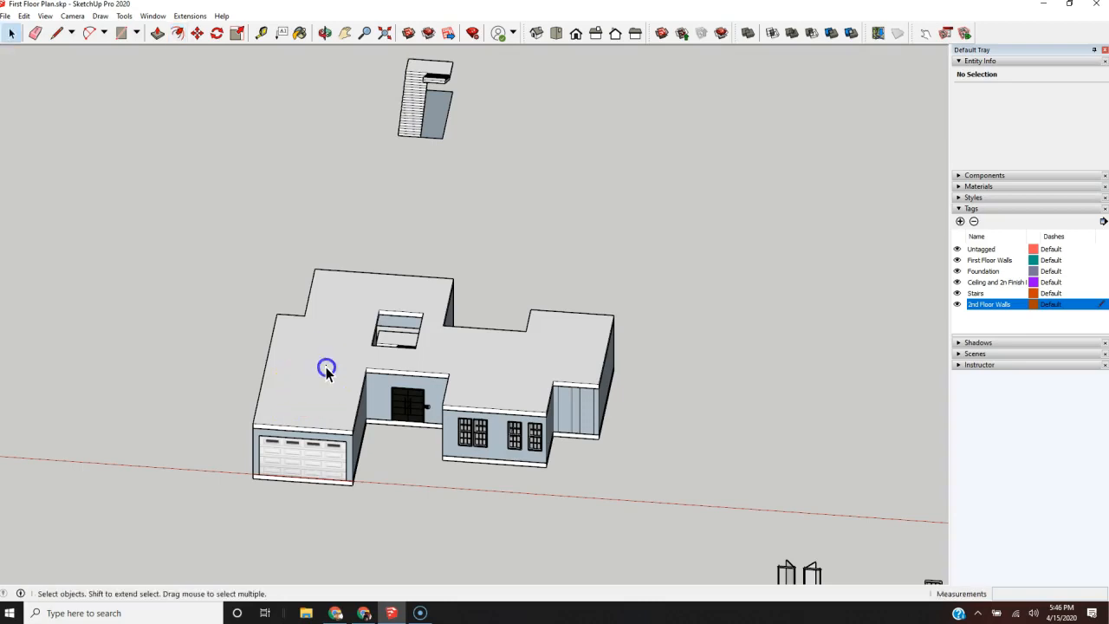
left_click(325, 367)
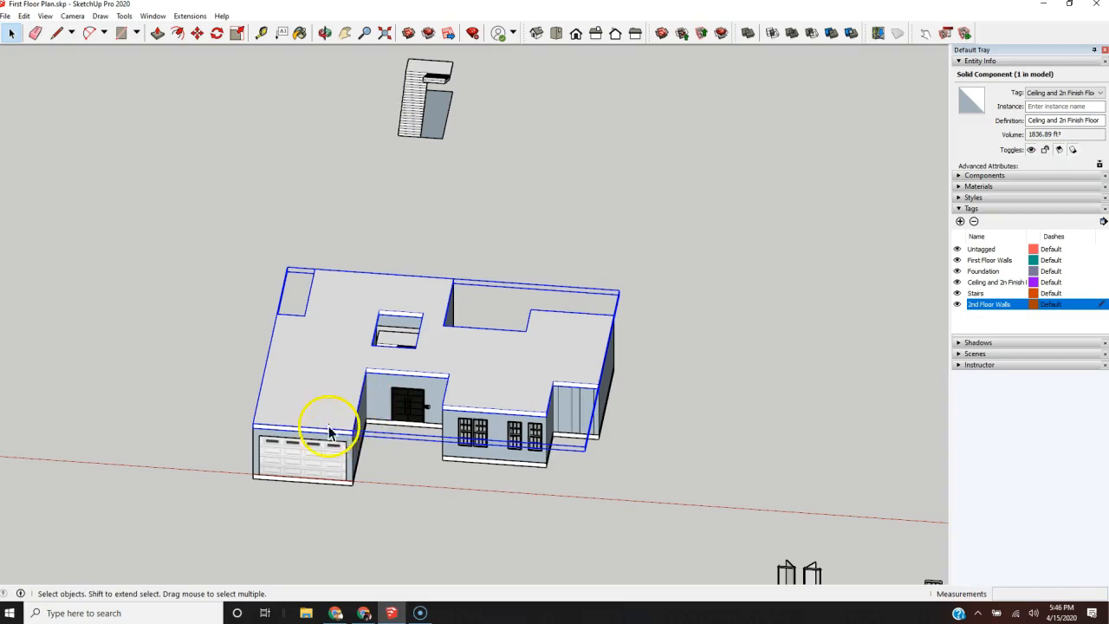
scroll(297, 382, "up", 2)
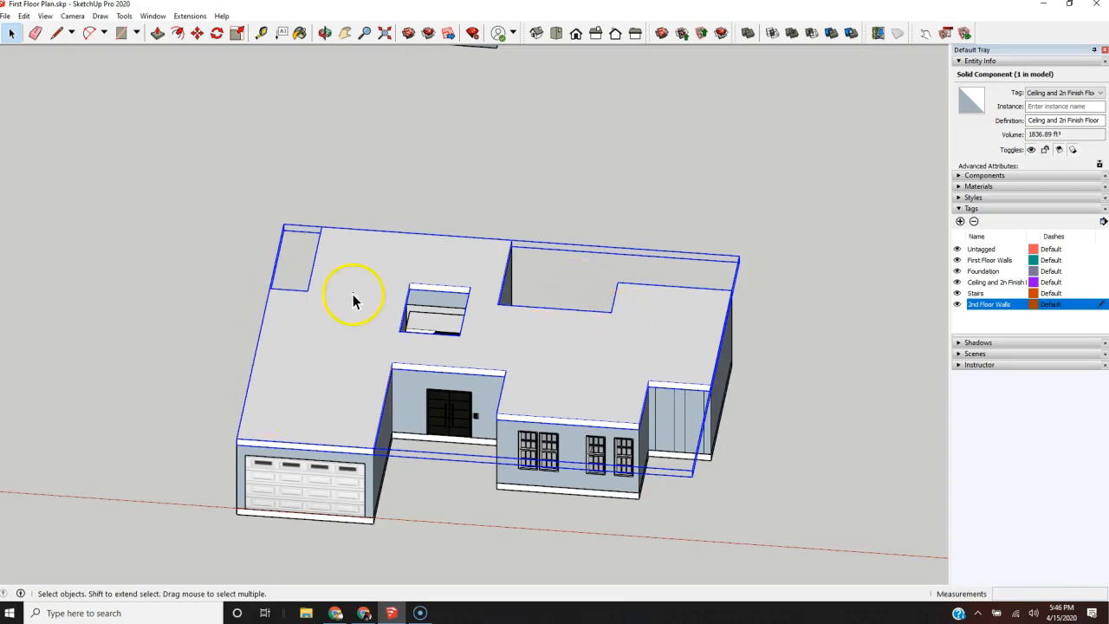
left_click(201, 228)
Step: Trace the outer outline of the slab's upper face with lines, corner to corner, closing it into a face at the garage corner
key("l")
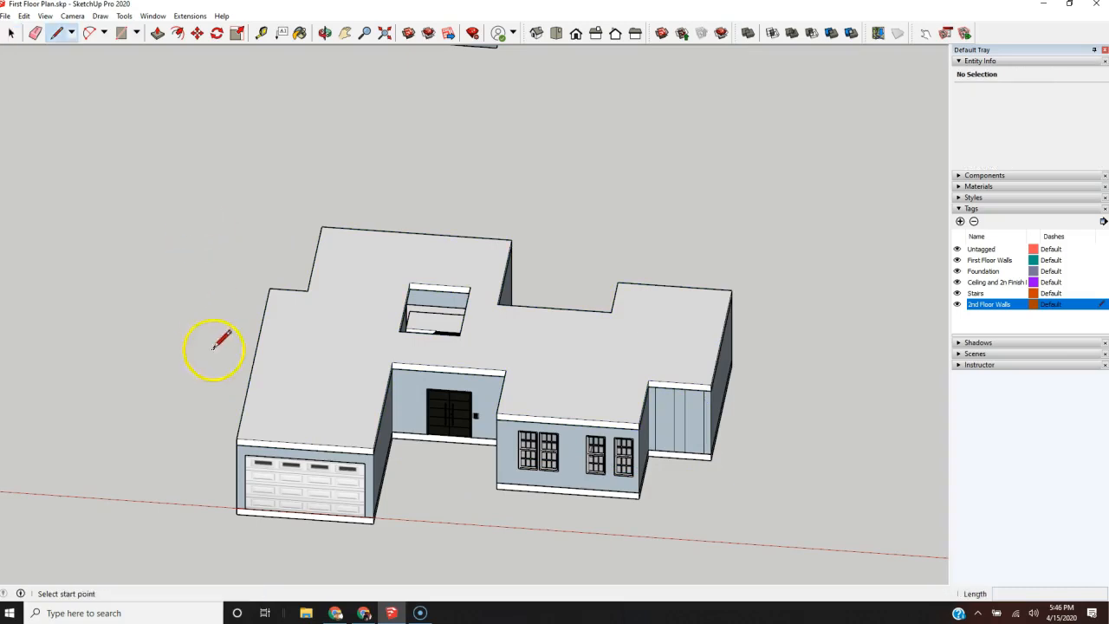
left_click(237, 438)
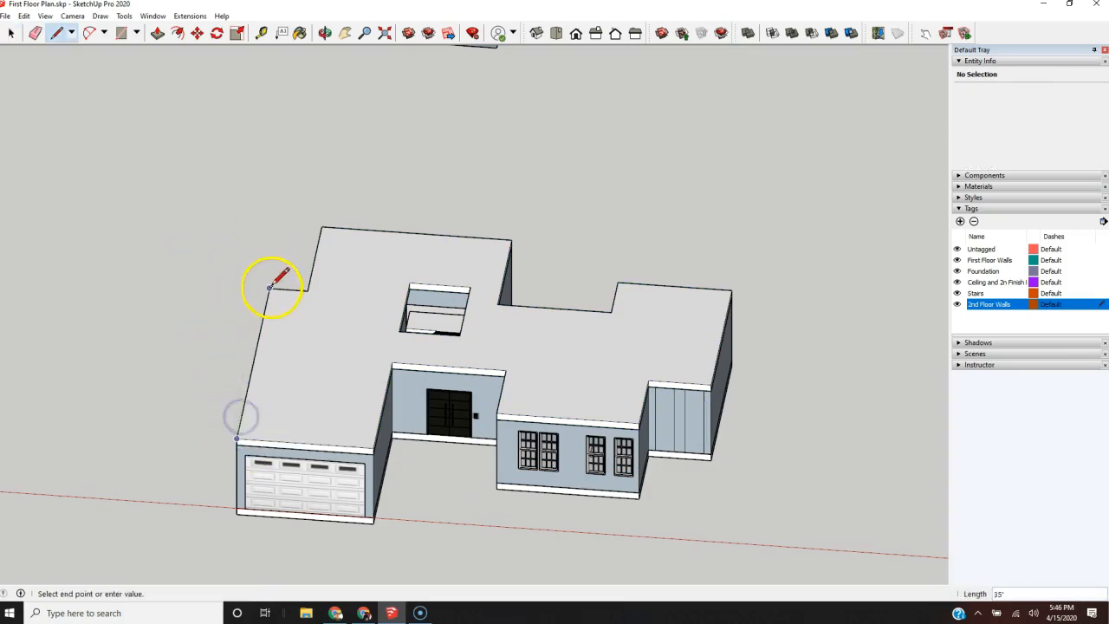
left_click(308, 288)
left_click(321, 227)
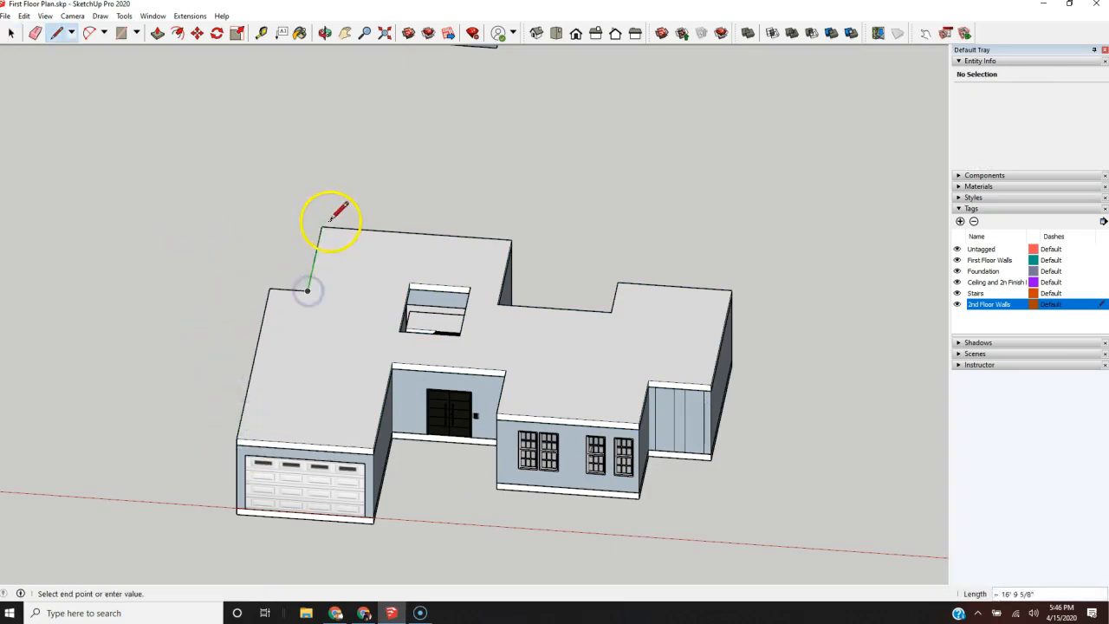
left_click(511, 239)
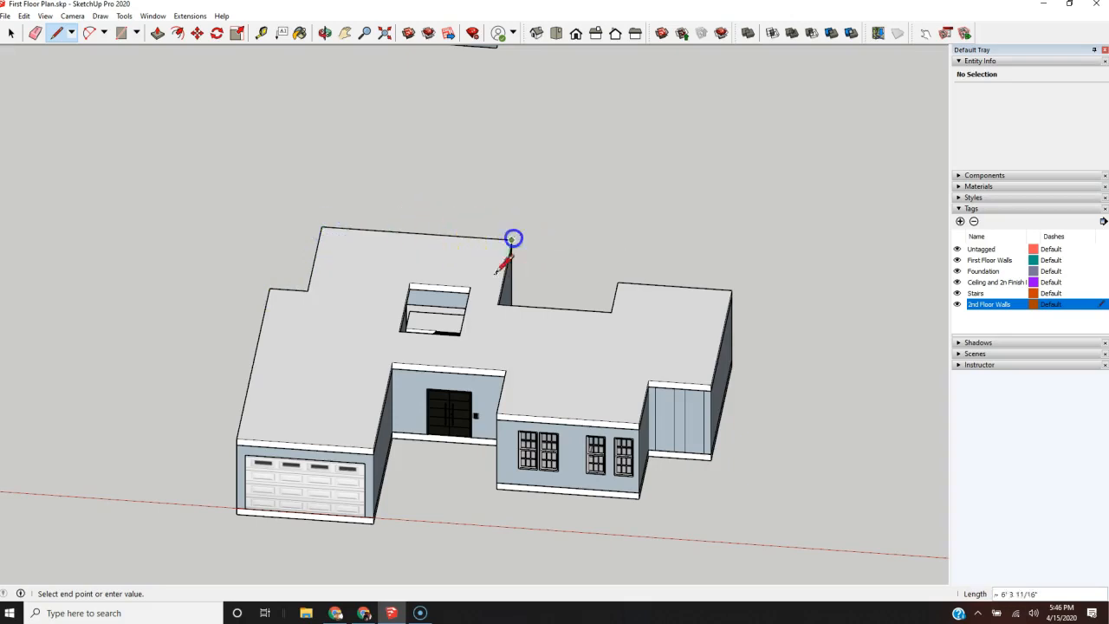
left_click(505, 301)
left_click(611, 309)
left_click(616, 282)
left_click(728, 289)
left_click(709, 384)
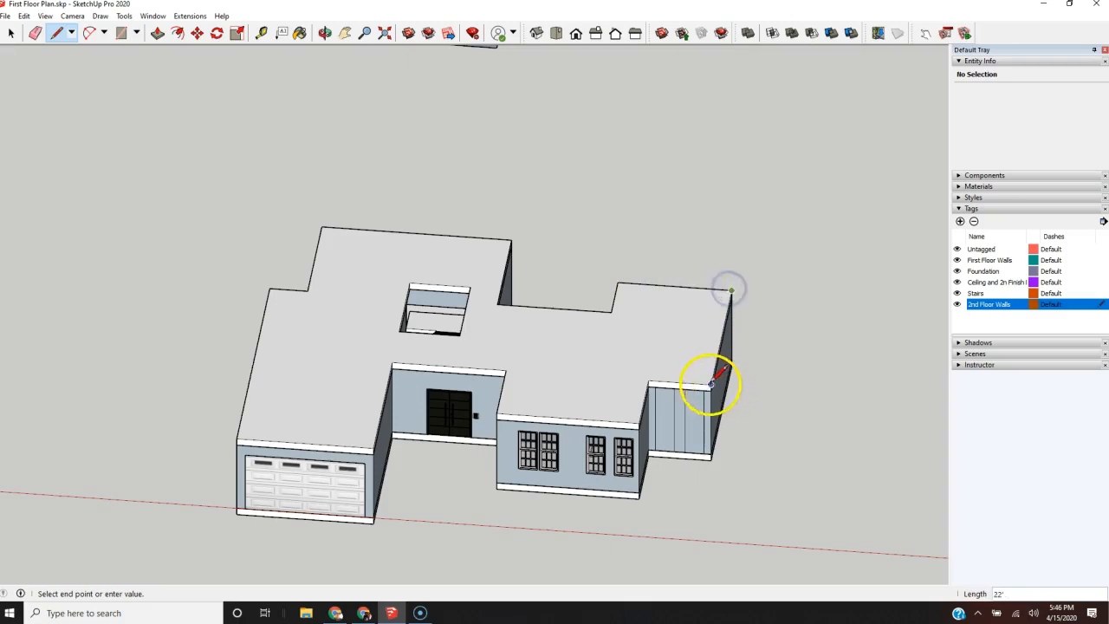
left_click(640, 424)
left_click(499, 413)
left_click(503, 376)
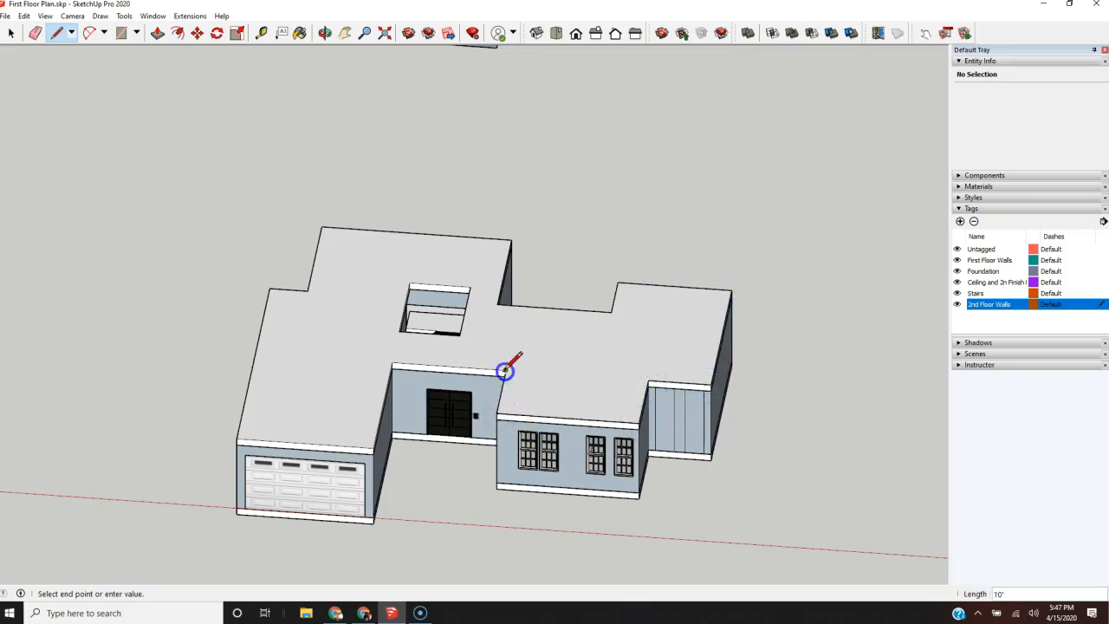
left_click(391, 364)
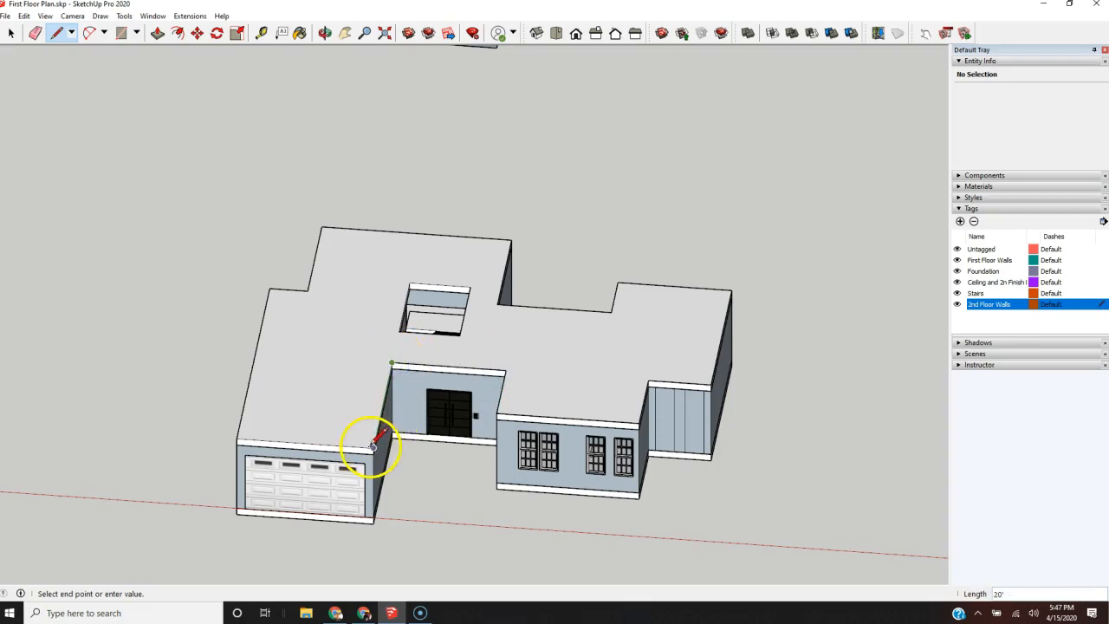
left_click(372, 448)
left_click(236, 440)
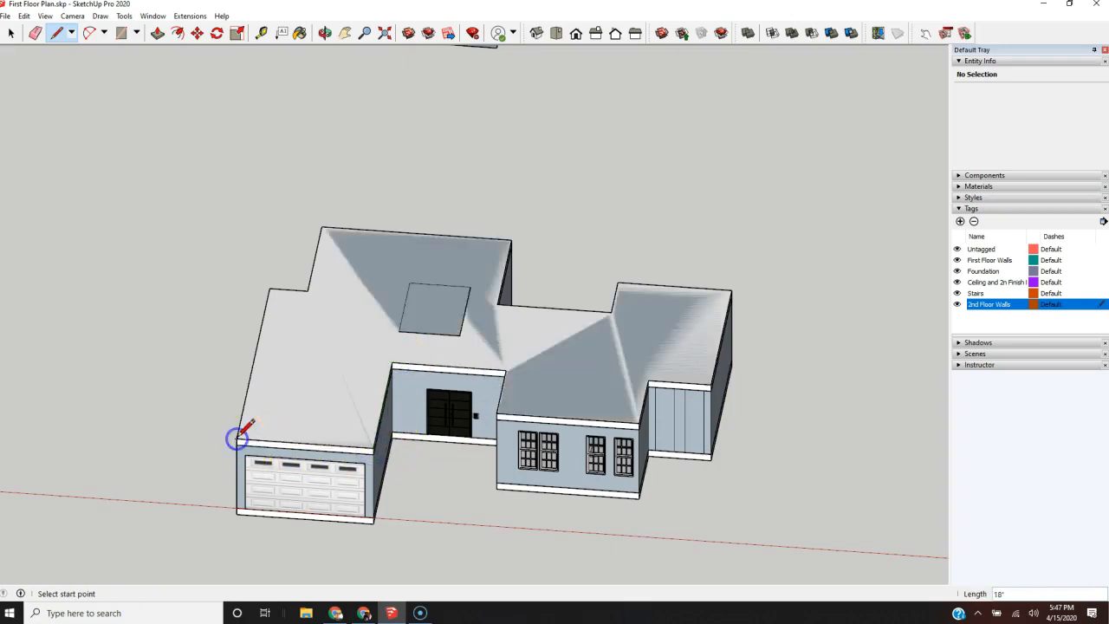
key("space")
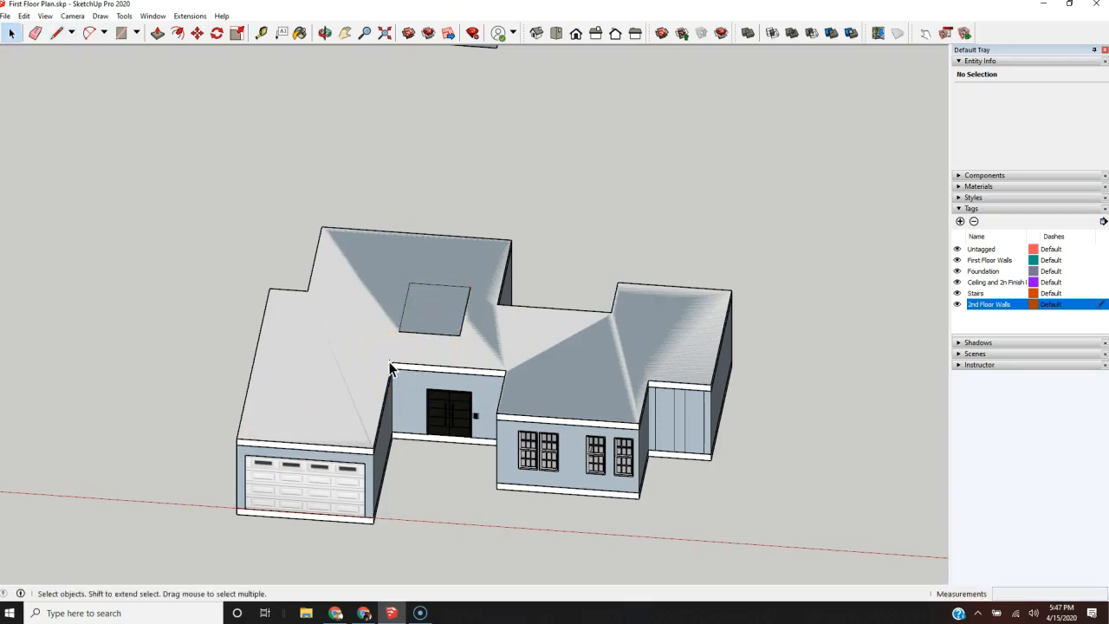
Step: Offset the traced outline inward to form a narrow wall-thickness band around the slab's perimeter
key("f")
left_click(305, 404)
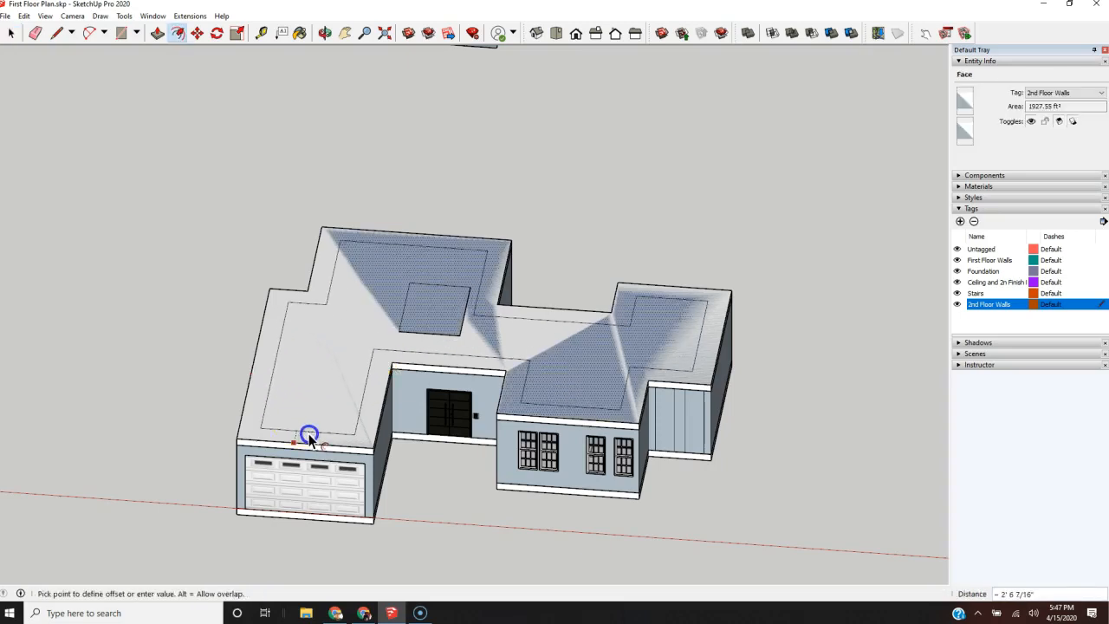
left_click(308, 435)
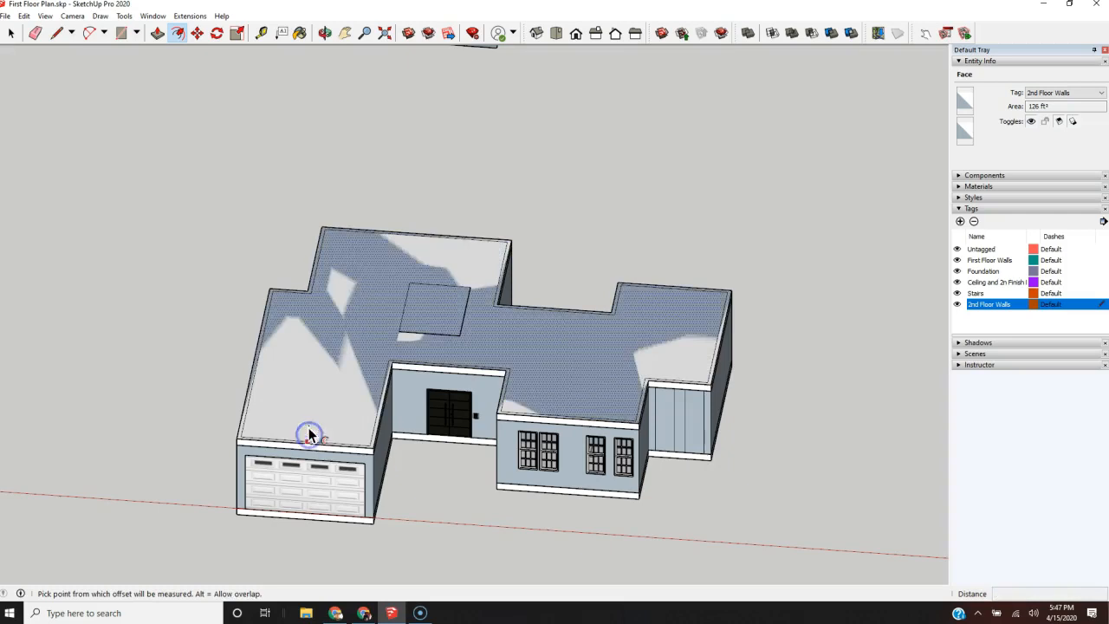
scroll(303, 440, "up", 3)
scroll(339, 475, "down", 1)
Step: Delete the large face inside the wall band, leaving only the perimeter ring
middle_click_drag(570, 462, 195, 478)
scroll(319, 483, "down", 2)
middle_click_drag(319, 482, 554, 487)
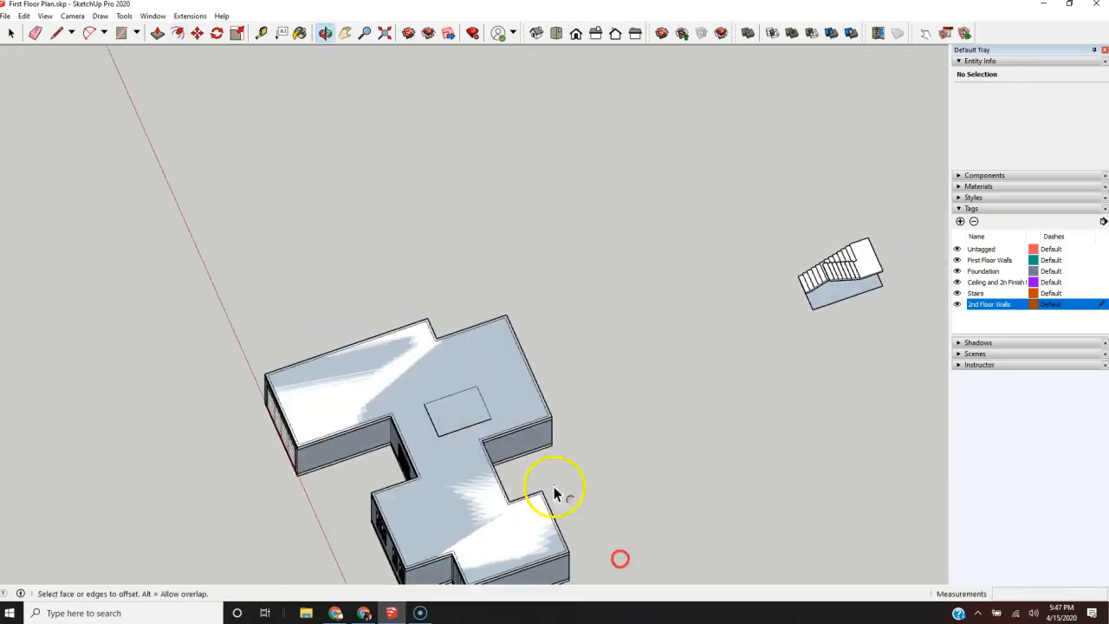
scroll(477, 452, "up", 3)
key("space")
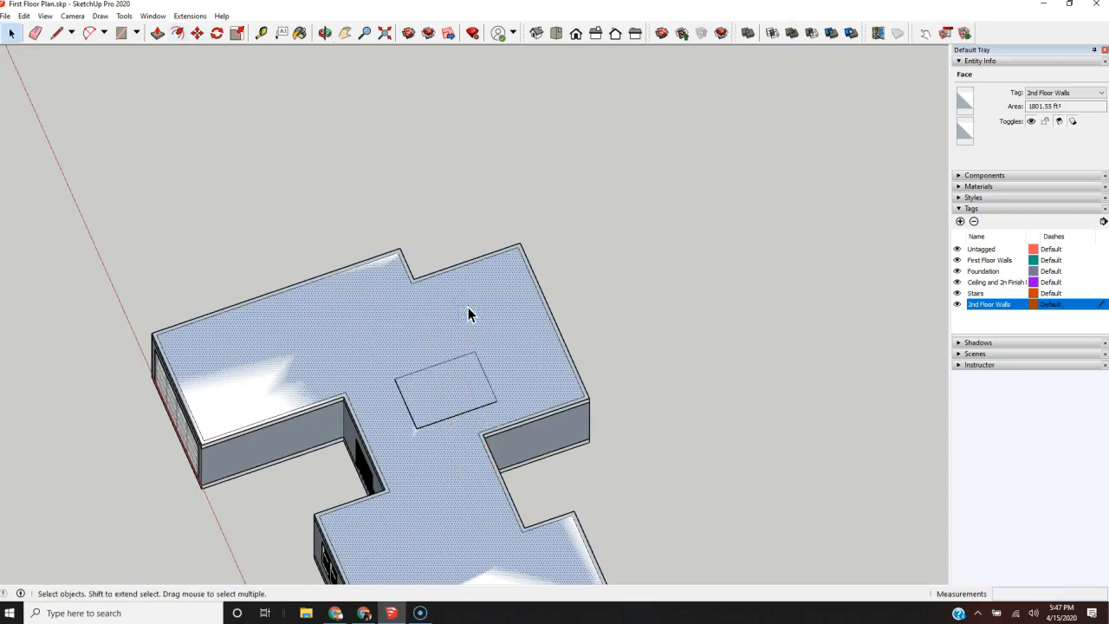
key("Delete")
Step: Pull the perimeter wall band up about 13' 10" to raise the second-floor exterior walls
scroll(195, 445, "up", 6)
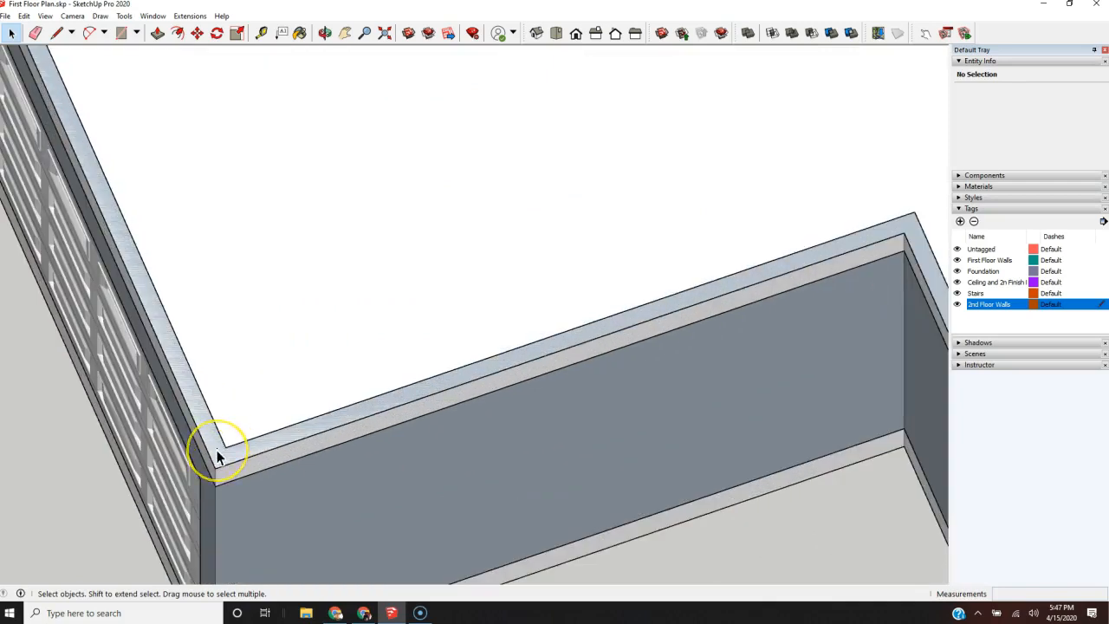
scroll(216, 456, "down", 2)
key("p")
mouse_move(217, 441)
left_mouse_down()
mouse_move(206, 310)
mouse_move(208, 334)
left_mouse_up()
scroll(216, 372, "down", 5)
scroll(255, 338, "down", 3)
middle_click_drag(255, 338, 554, 304)
scroll(515, 460, "up", 4)
scroll(516, 459, "down", 4)
scroll(508, 437, "down", 2)
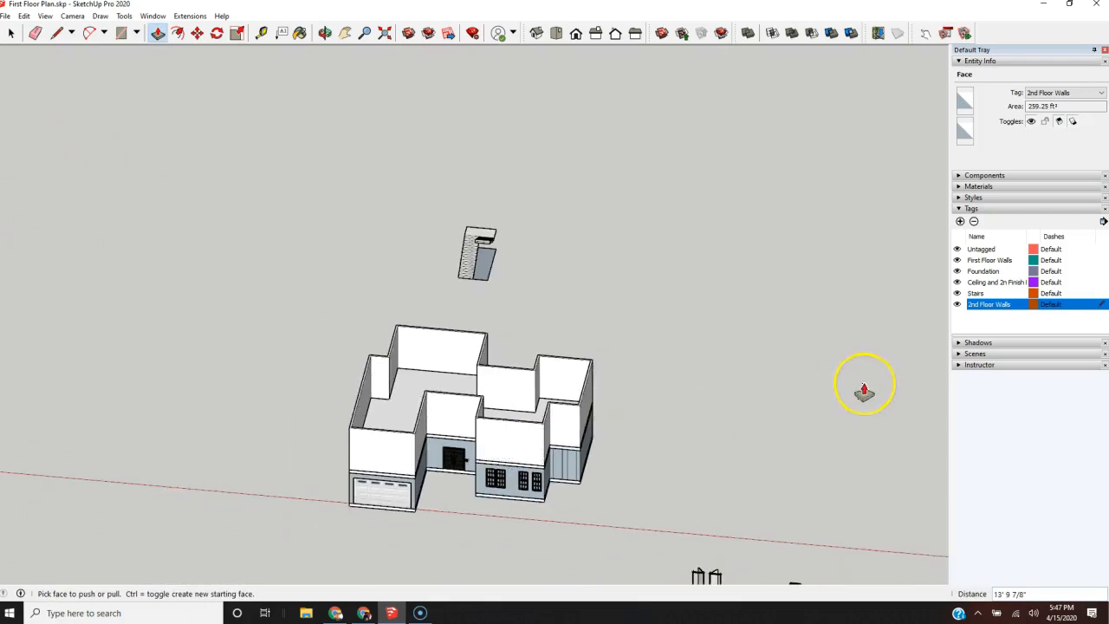
Step: Examine the raised second-floor walls from the front and from above
left_click(863, 390)
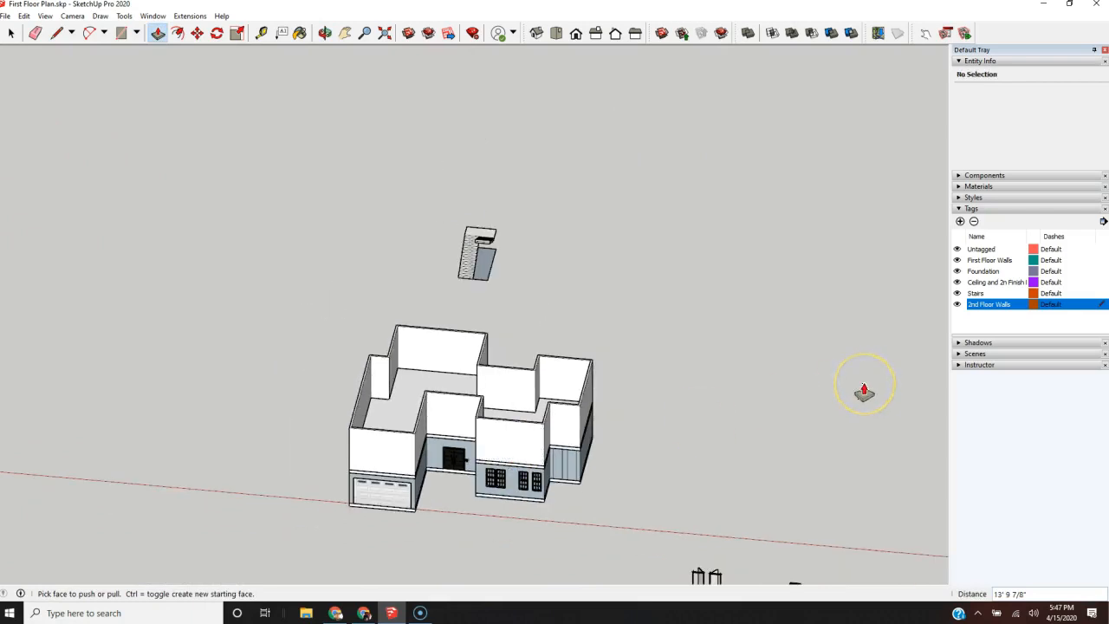
left_click(520, 457)
scroll(317, 445, "down", 2)
scroll(366, 453, "up", 4)
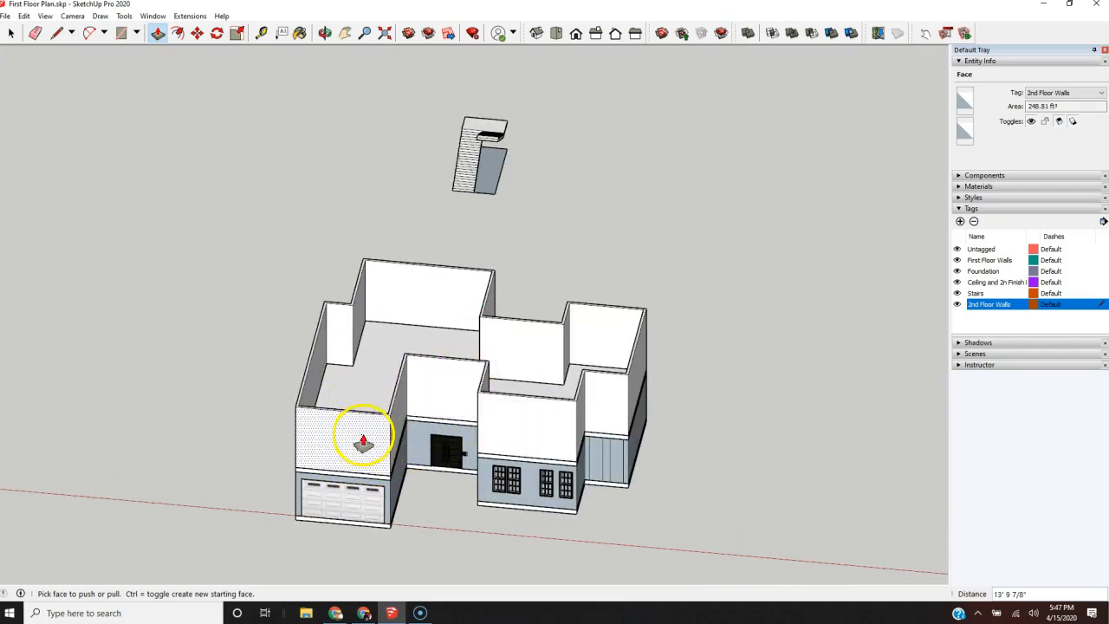
scroll(198, 438, "down", 5)
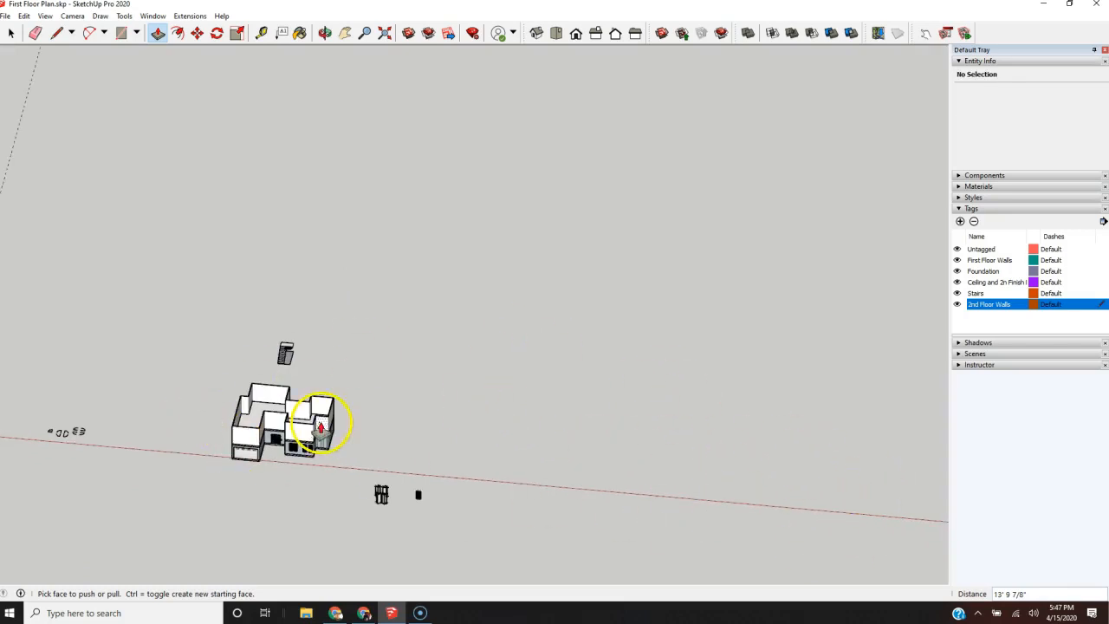
scroll(292, 441, "up", 3)
middle_click_drag(292, 441, 467, 599)
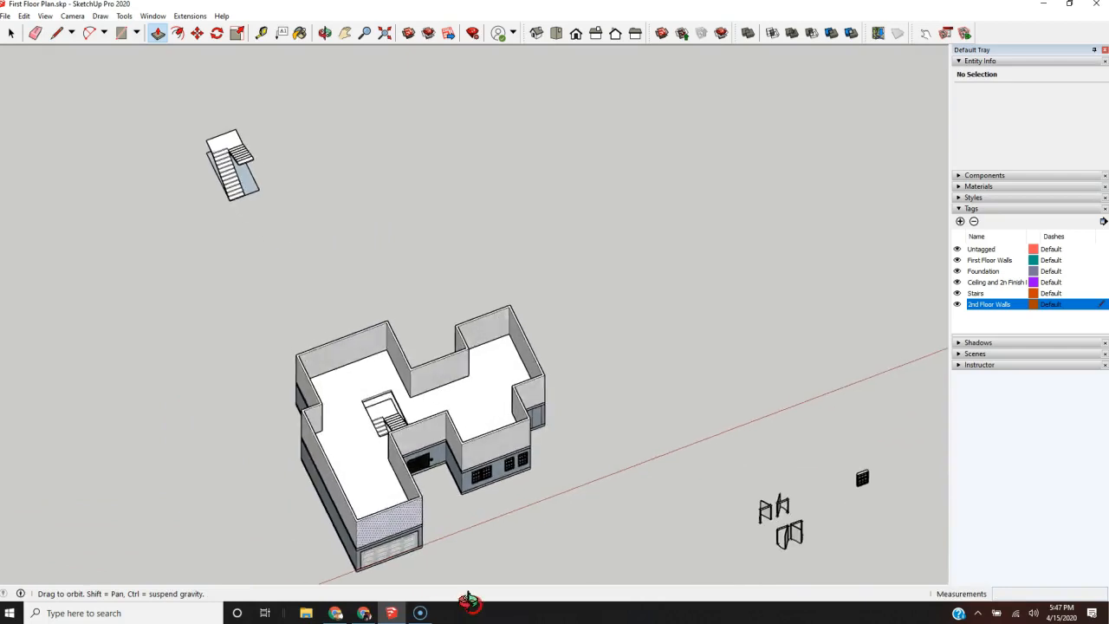
scroll(396, 424, "up", 3)
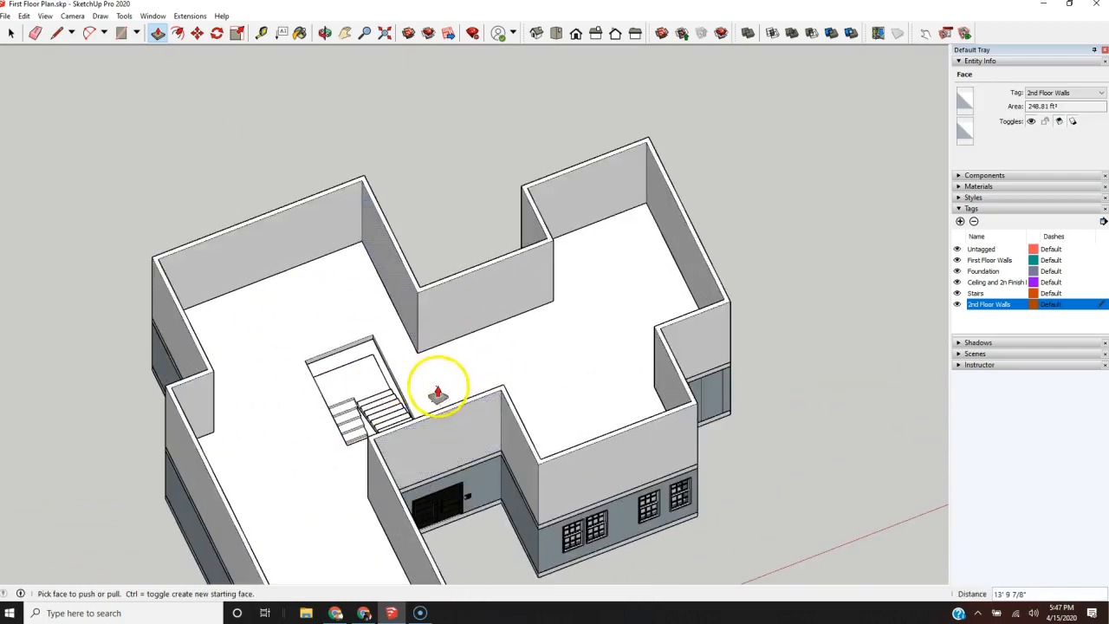
Step: Examine the staircase, its floor opening and the surrounding walls up close from several angles
scroll(377, 398, "up", 3)
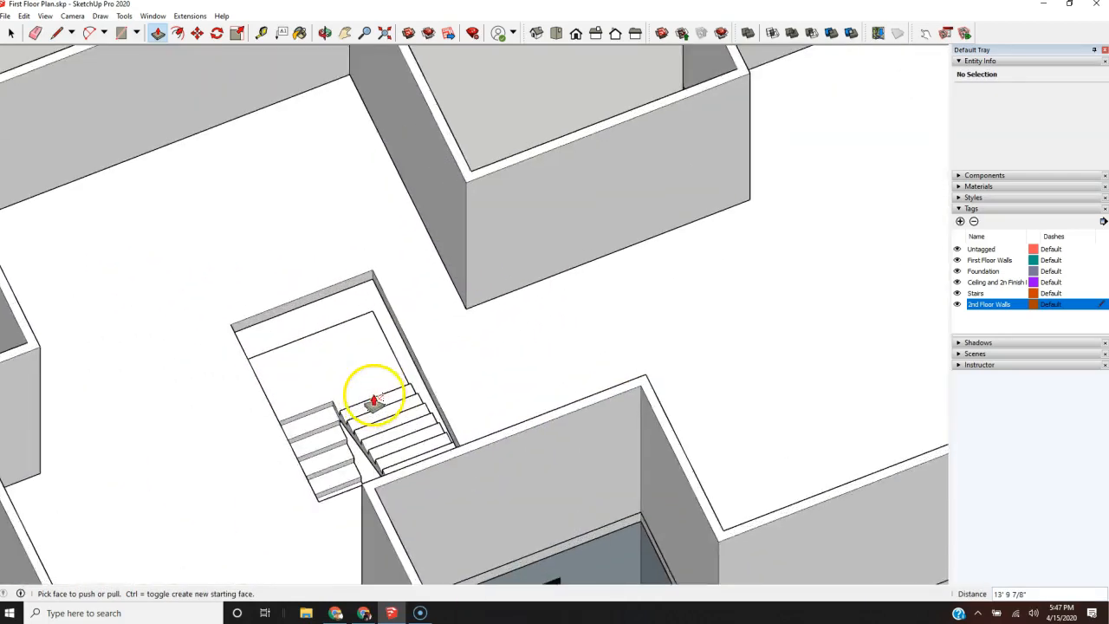
scroll(368, 399, "up", 2)
scroll(294, 247, "up", 2)
mouse_move(637, 449)
middle_mouse_down()
mouse_move(413, 458)
mouse_move(248, 448)
middle_mouse_up()
mouse_move(292, 401)
middle_mouse_down()
mouse_move(405, 389)
mouse_move(275, 383)
middle_mouse_up()
scroll(139, 159, "up", 4)
scroll(225, 187, "up", 1)
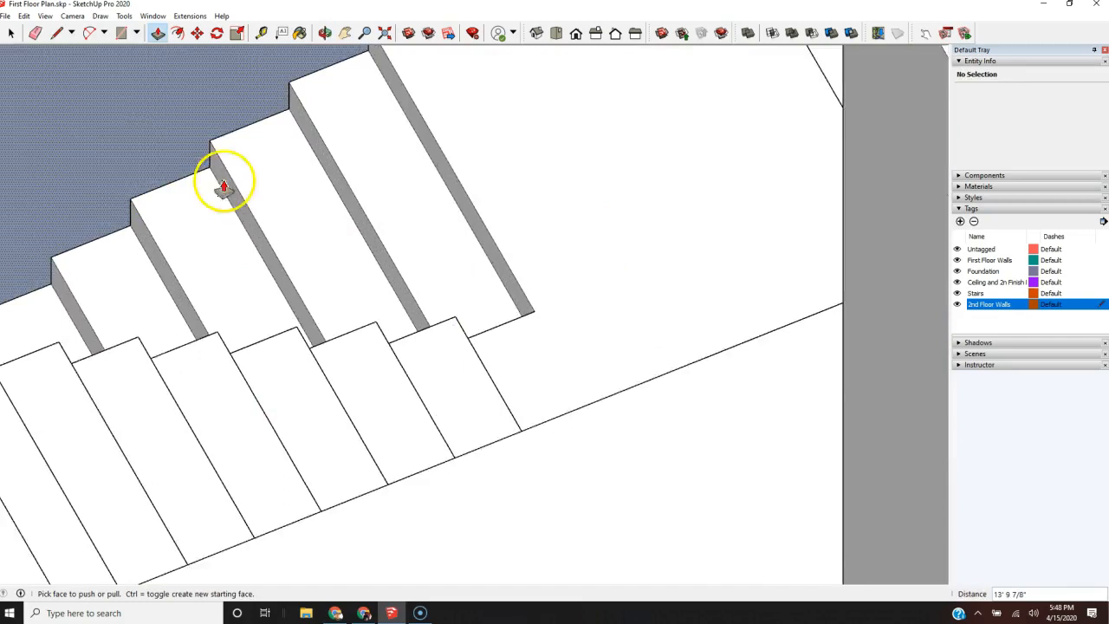
scroll(391, 317, "down", 5)
scroll(359, 268, "up", 4)
scroll(569, 414, "up", 2)
mouse_move(569, 414)
middle_mouse_down()
mouse_move(285, 453)
mouse_move(46, 447)
middle_mouse_up()
middle_click_drag(5, 424, 7, 324)
scroll(67, 251, "up", 5)
middle_click_drag(65, 251, 4, 246)
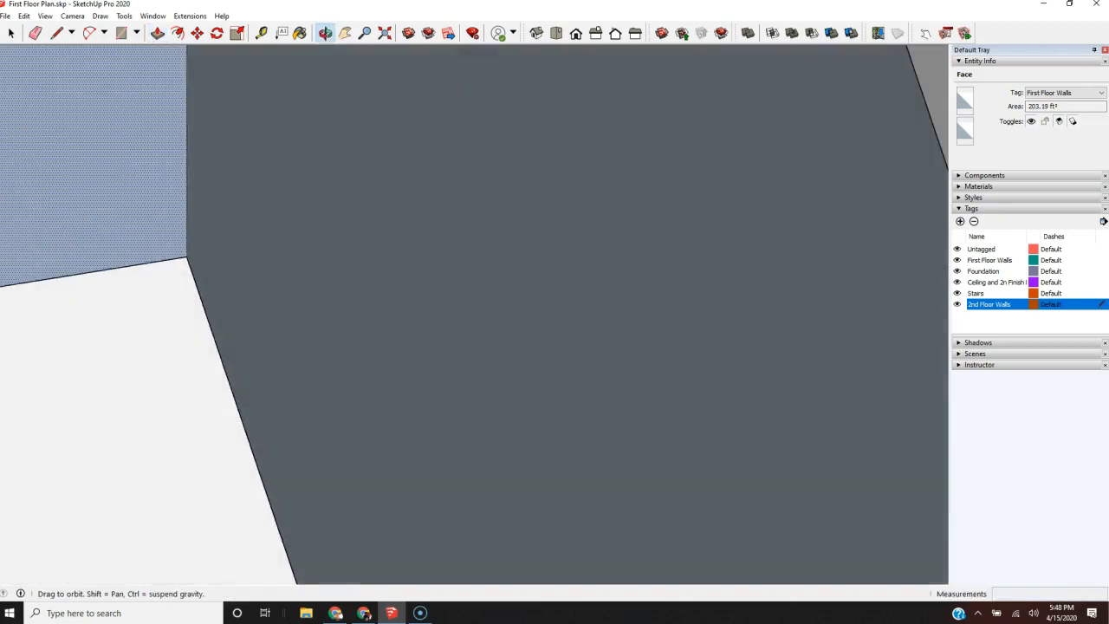
scroll(423, 367, "down", 4)
scroll(201, 421, "down", 4)
middle_click_drag(430, 389, 280, 338)
key("h")
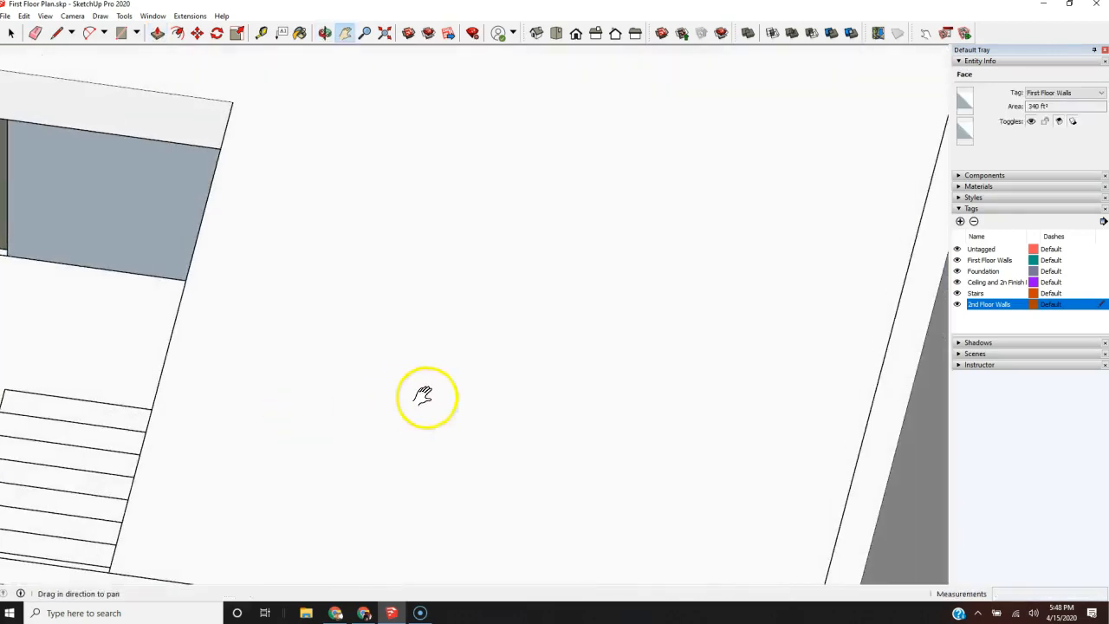
scroll(173, 376, "down", 4)
scroll(359, 297, "up", 8)
scroll(370, 340, "up", 2)
mouse_move(371, 349)
middle_mouse_down()
mouse_move(356, 349)
mouse_move(301, 268)
mouse_move(382, 333)
middle_mouse_up()
left_click_drag(275, 234, 277, 441)
middle_click_drag(413, 374, 359, 453)
left_click_drag(223, 361, 270, 439)
middle_click_drag(272, 444, 254, 423)
scroll(135, 416, "up", 4)
middle_click_drag(135, 416, 677, 432)
left_click_drag(677, 432, 737, 440)
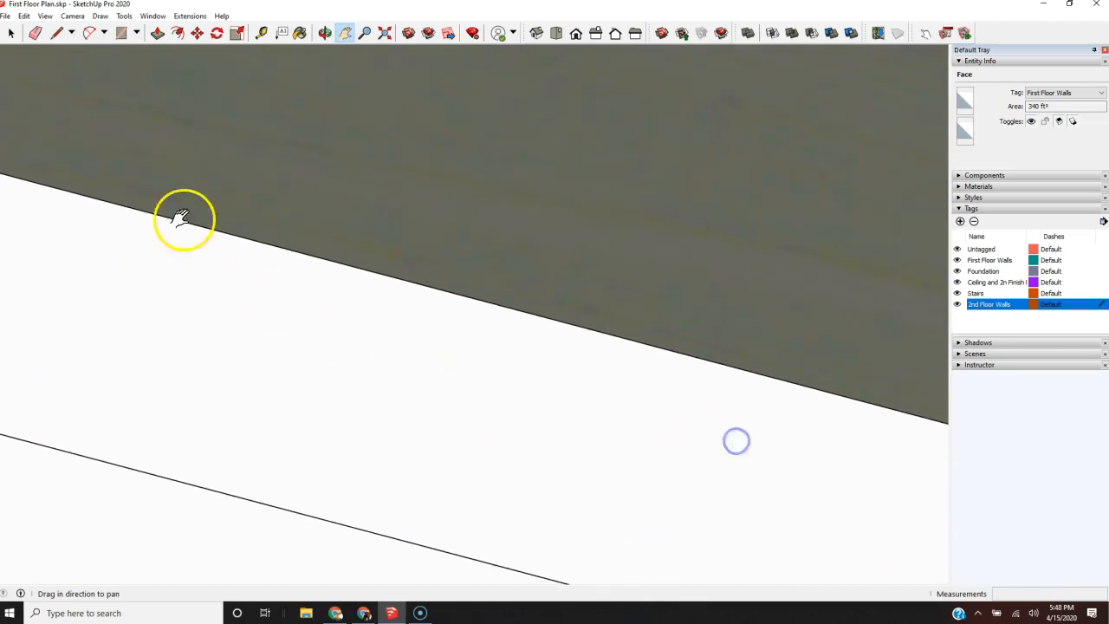
scroll(265, 338, "down", 2)
middle_click_drag(277, 190, 168, 208)
scroll(167, 213, "down", 5)
scroll(125, 506, "down", 7)
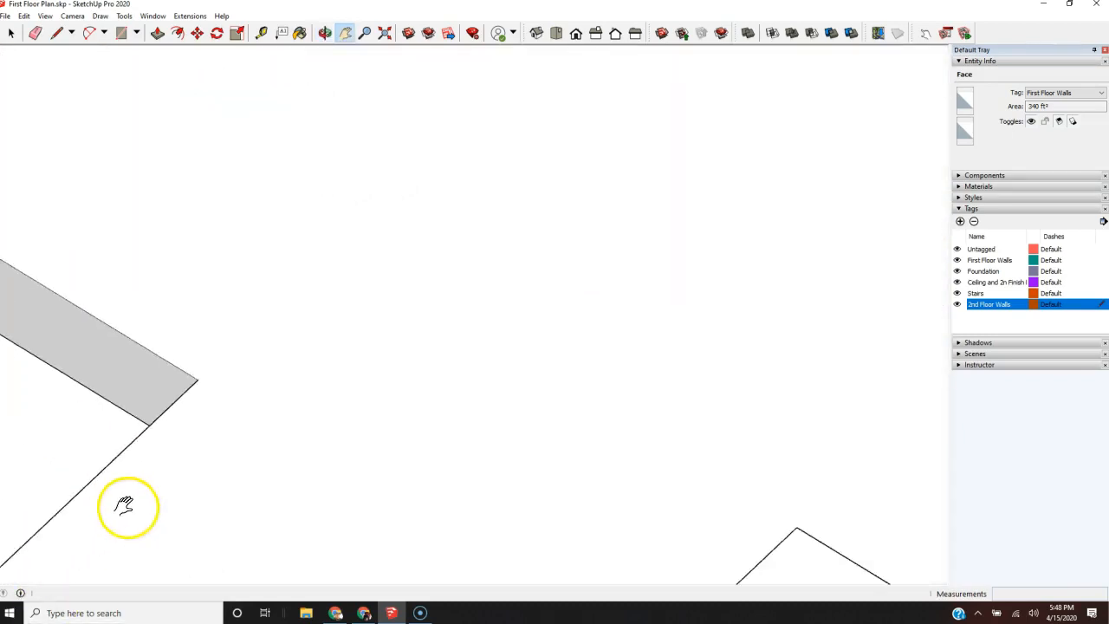
scroll(679, 215, "down", 5)
scroll(245, 367, "down", 2)
scroll(244, 367, "down", 2)
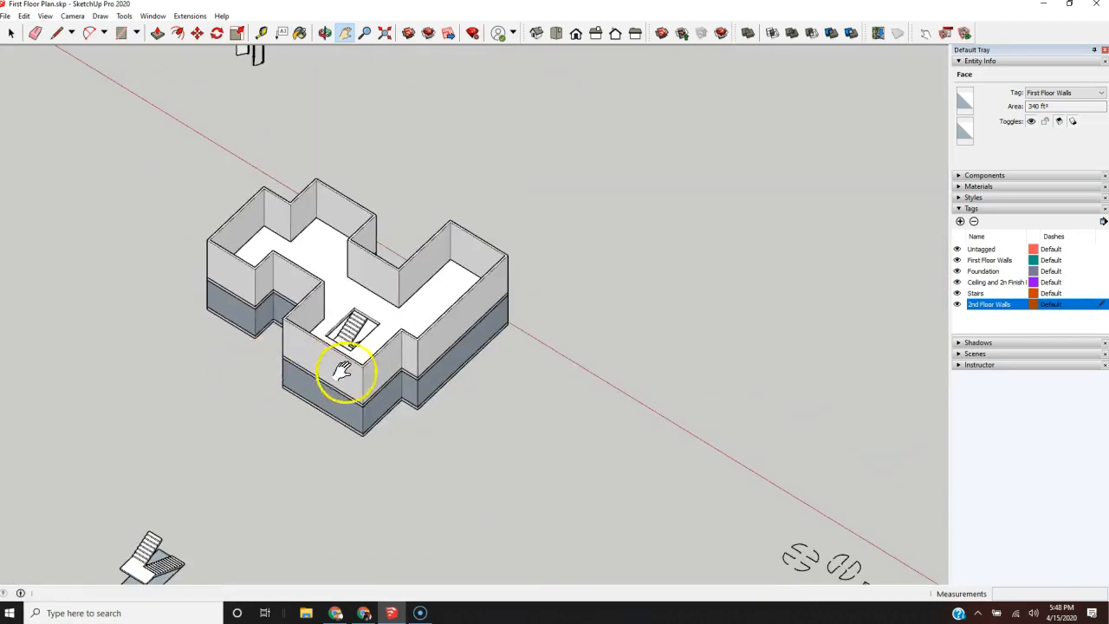
Step: Reverse the blue-grey exterior faces of the three adjoining first-floor walls around the recessed corner
scroll(407, 373, "up", 4)
middle_click_drag(329, 408, 848, 204)
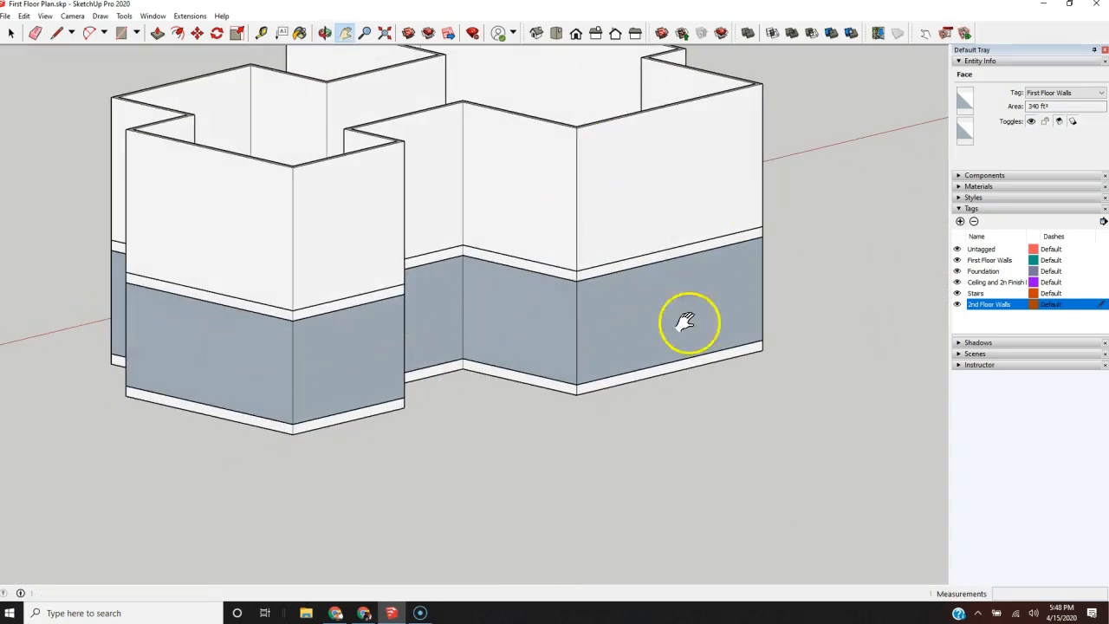
key("space")
left_click(655, 309)
right_click(654, 310)
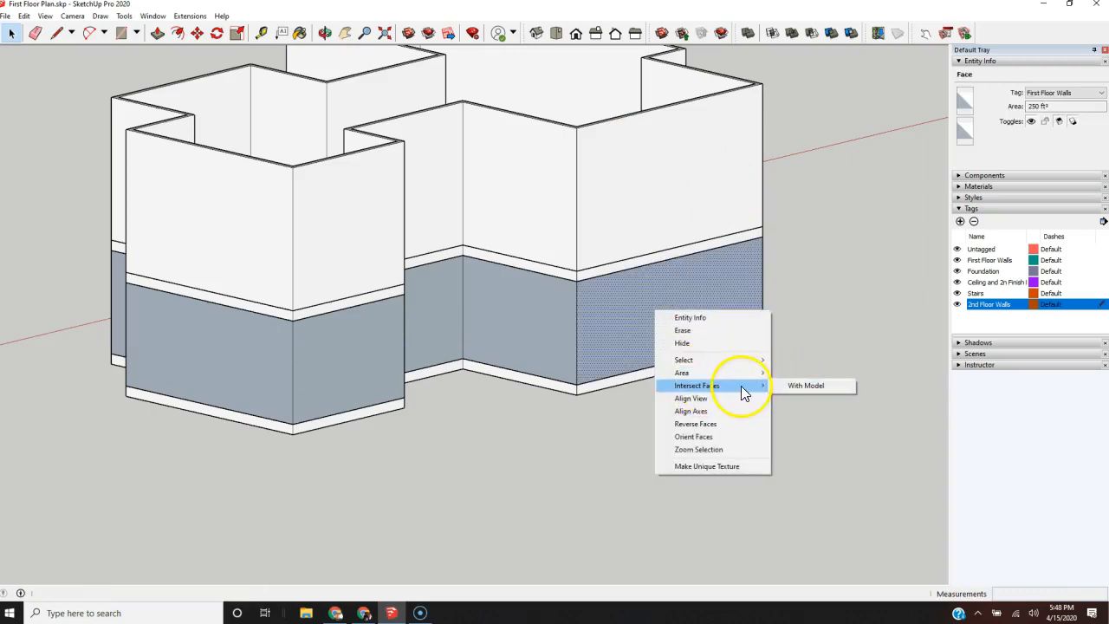
left_click(709, 424)
left_click(542, 338)
right_click(539, 329)
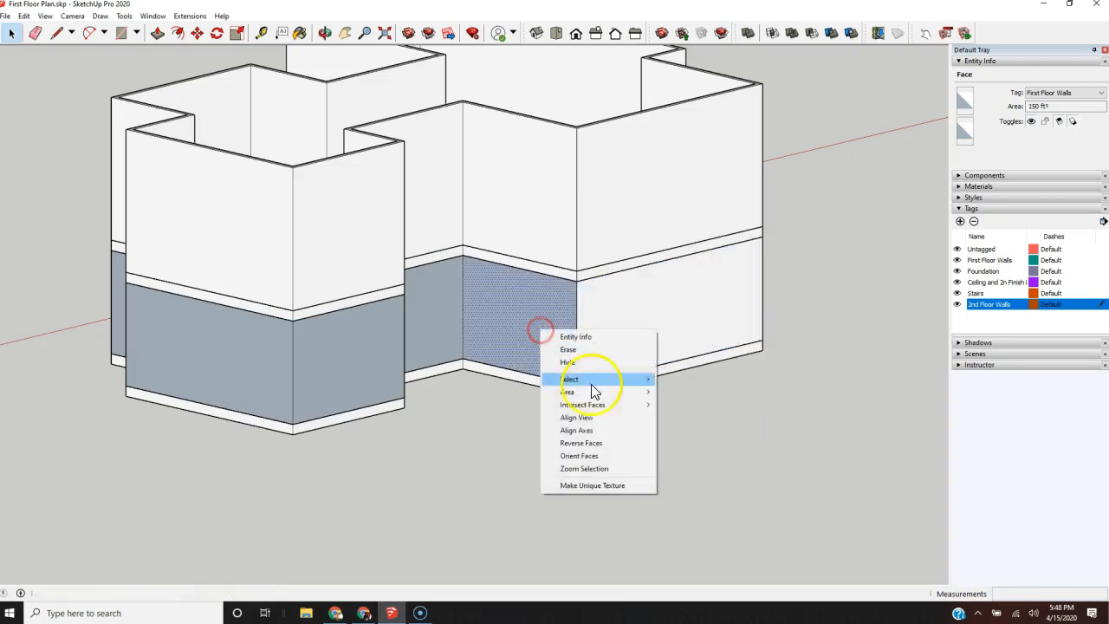
left_click(603, 443)
left_click(443, 310)
right_click(444, 310)
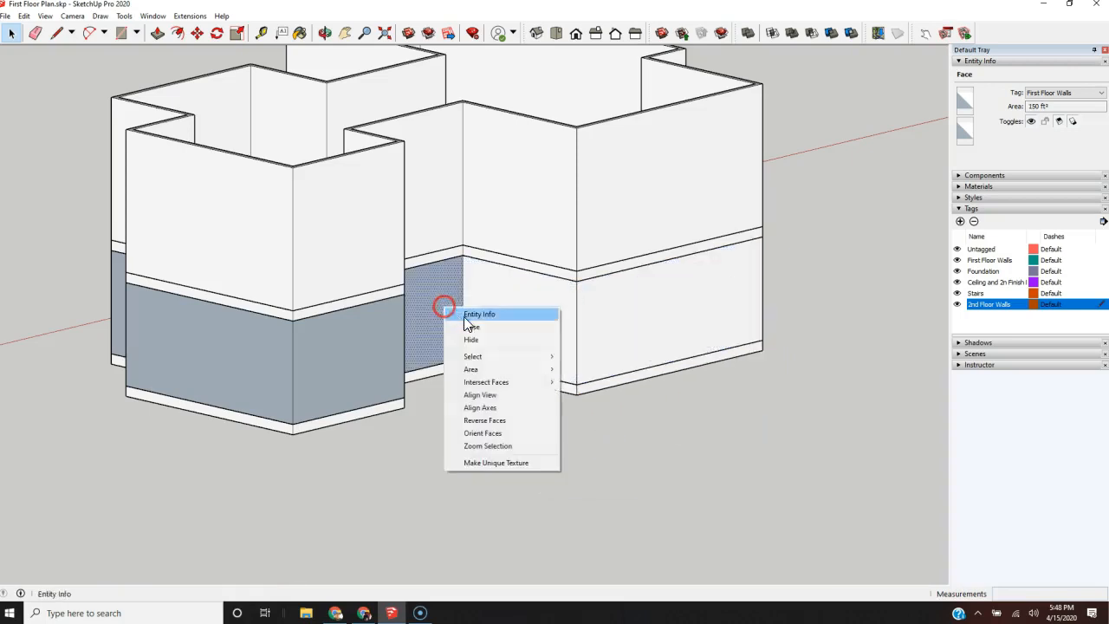
left_click(514, 421)
Step: Reverse the two blue-grey exterior faces of the first-floor walls on the nearer projecting wing
left_click(339, 362)
right_click(339, 362)
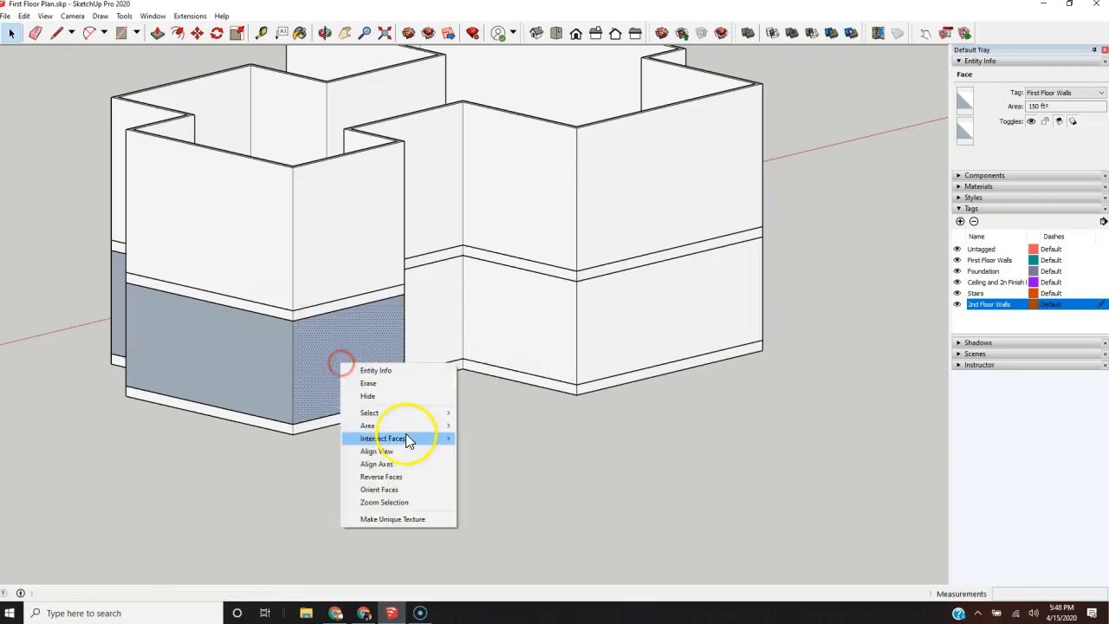
left_click(407, 478)
left_click(235, 374)
right_click(217, 361)
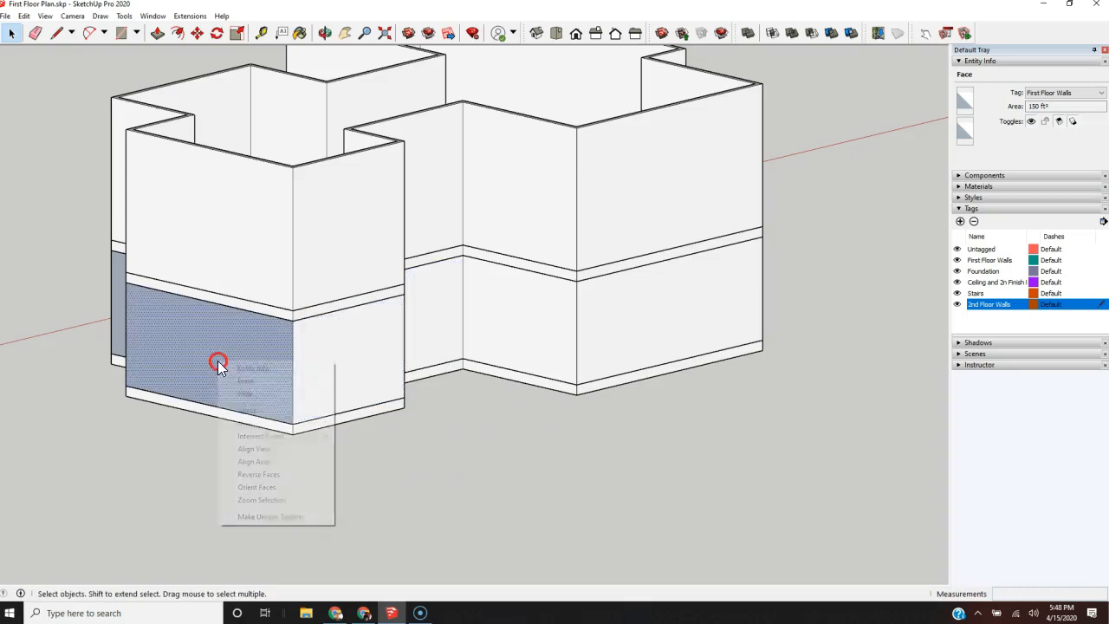
left_click(279, 475)
middle_click_drag(182, 382, 615, 403)
scroll(568, 369, "up", 3)
middle_click_drag(430, 182, 723, 501)
scroll(559, 331, "down", 5)
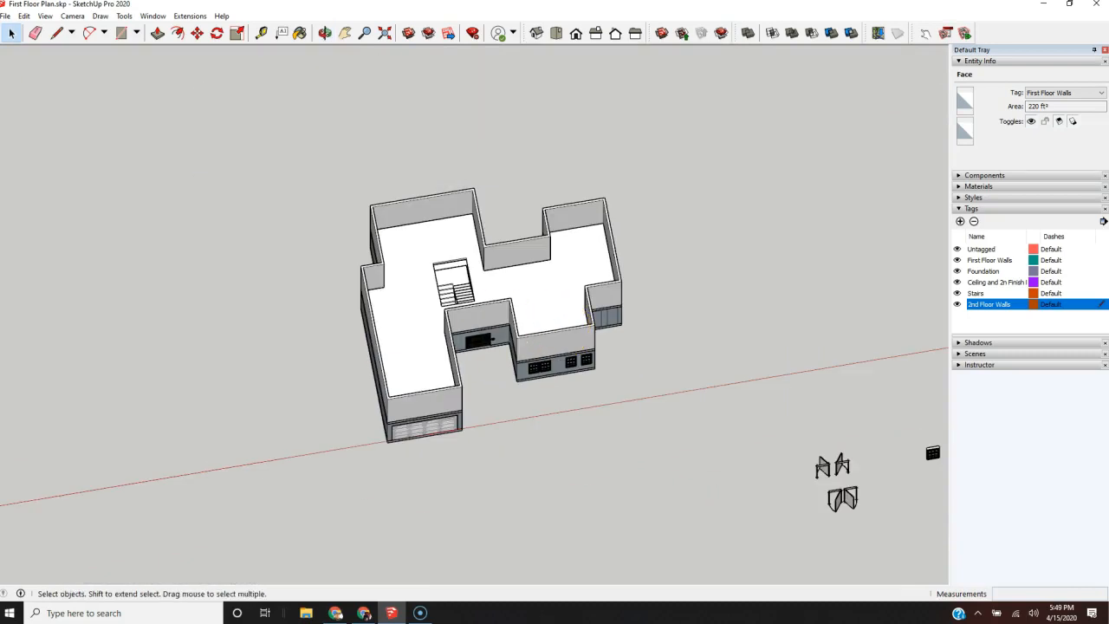